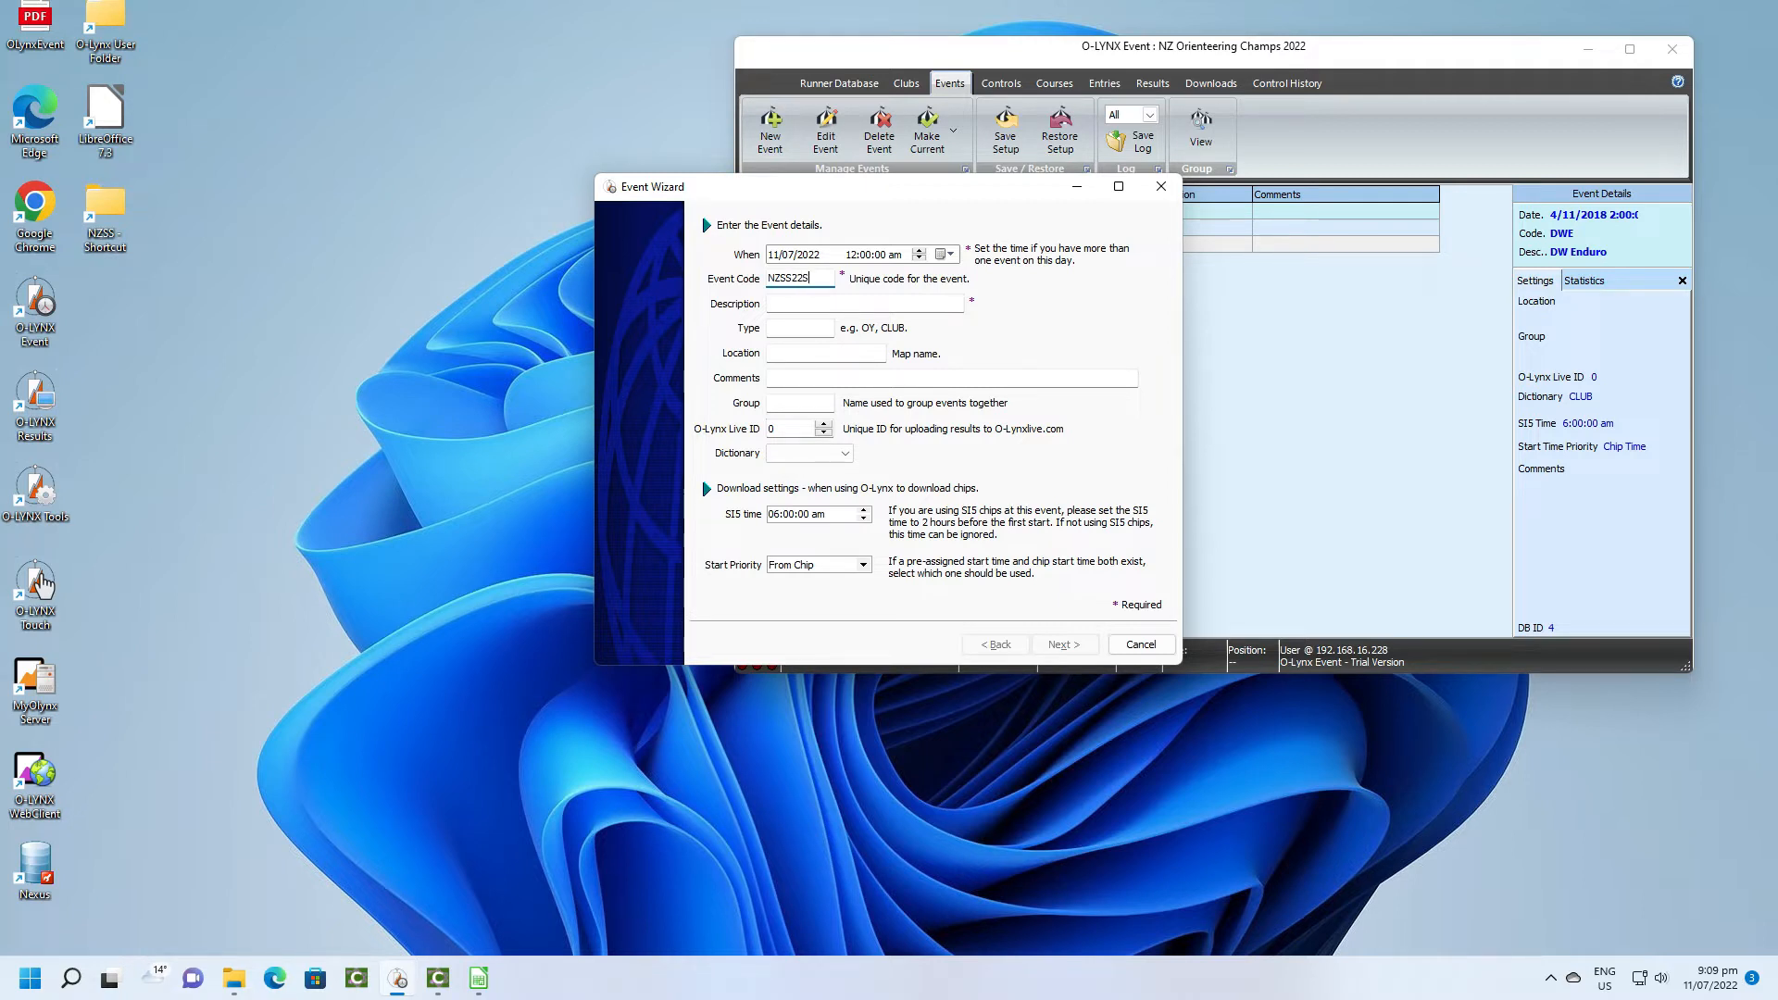
Describe the new event as "2022 NZ Schools Orienteering Champs" and finish the Event Wizard with start control 12 and finish control 13.
key("Tab")
type("2022 NZ Schools Orienteering Cham")
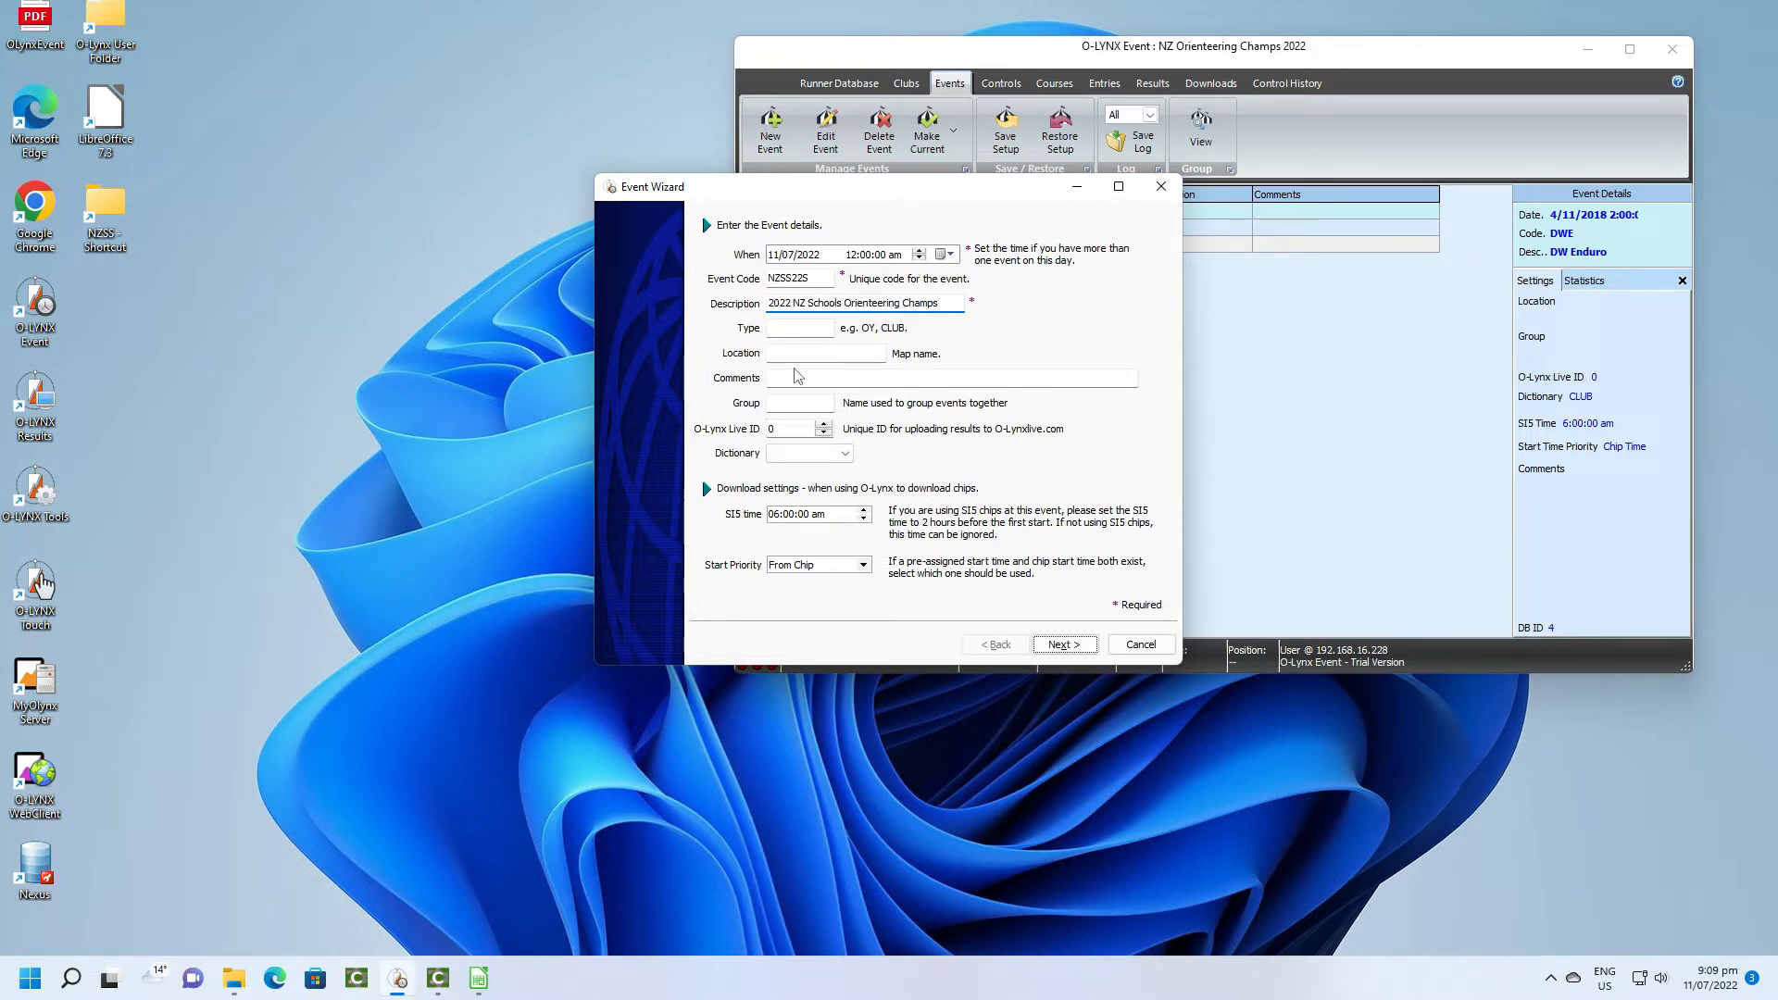
left_click(1061, 645)
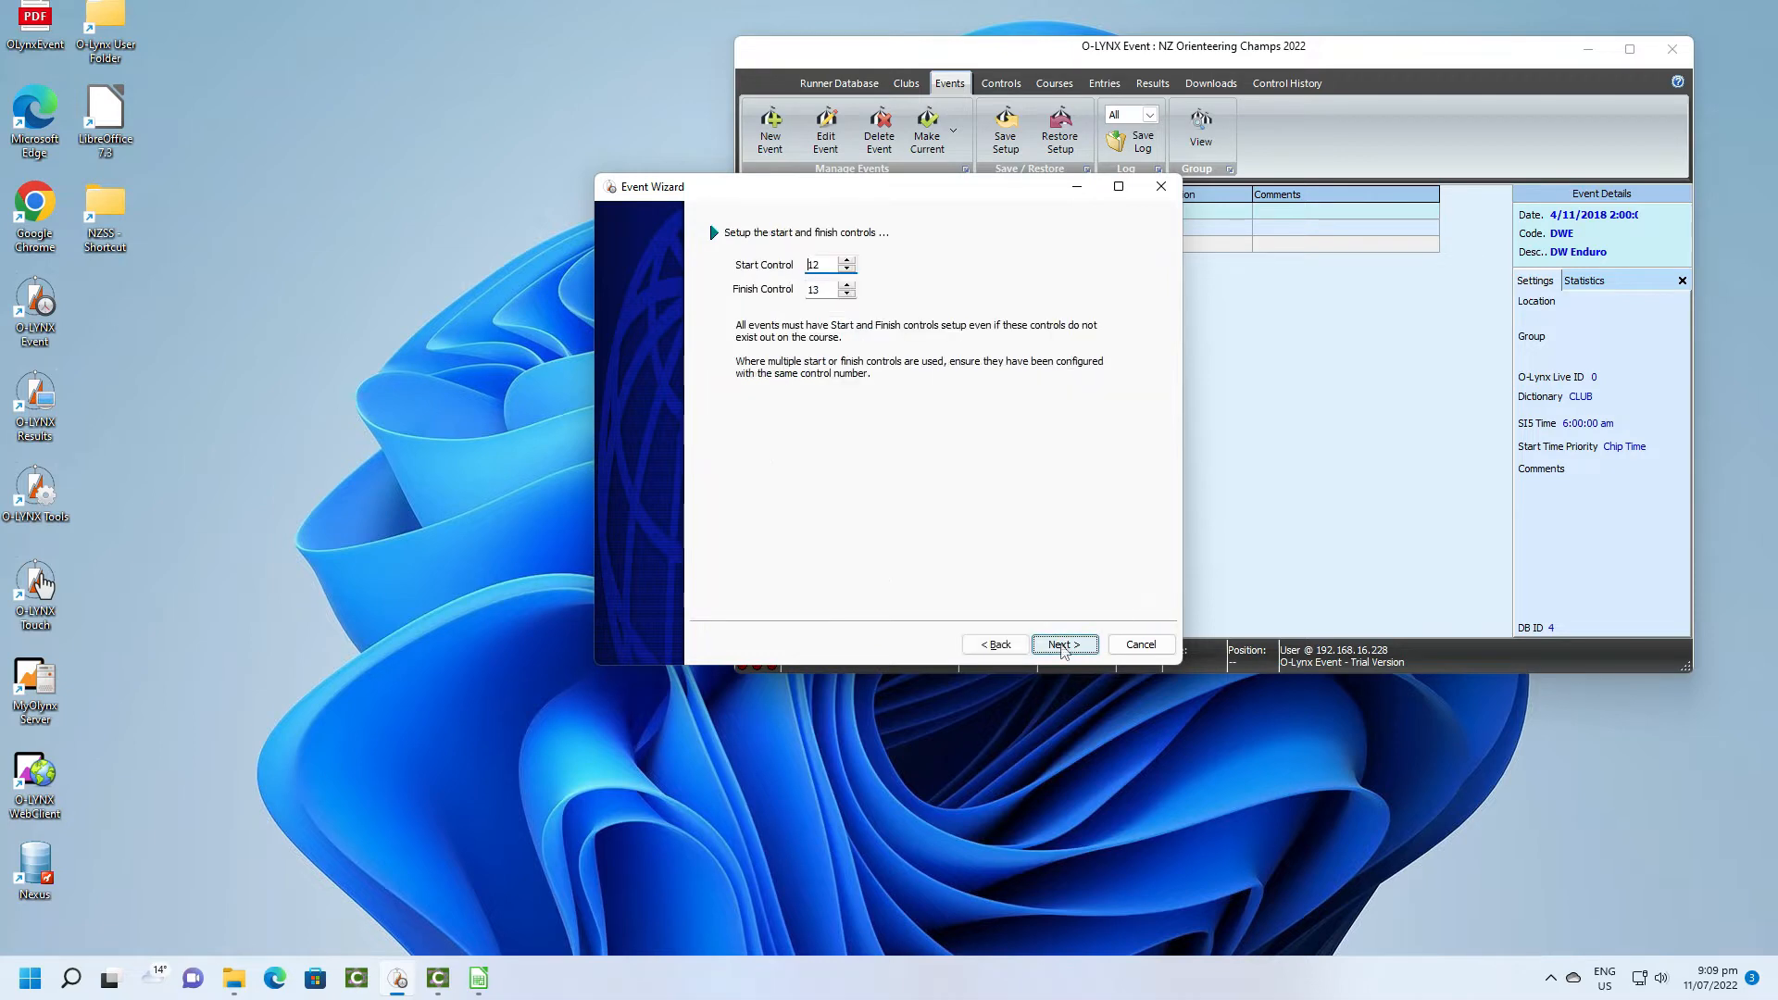
left_click(1064, 648)
left_click(1064, 646)
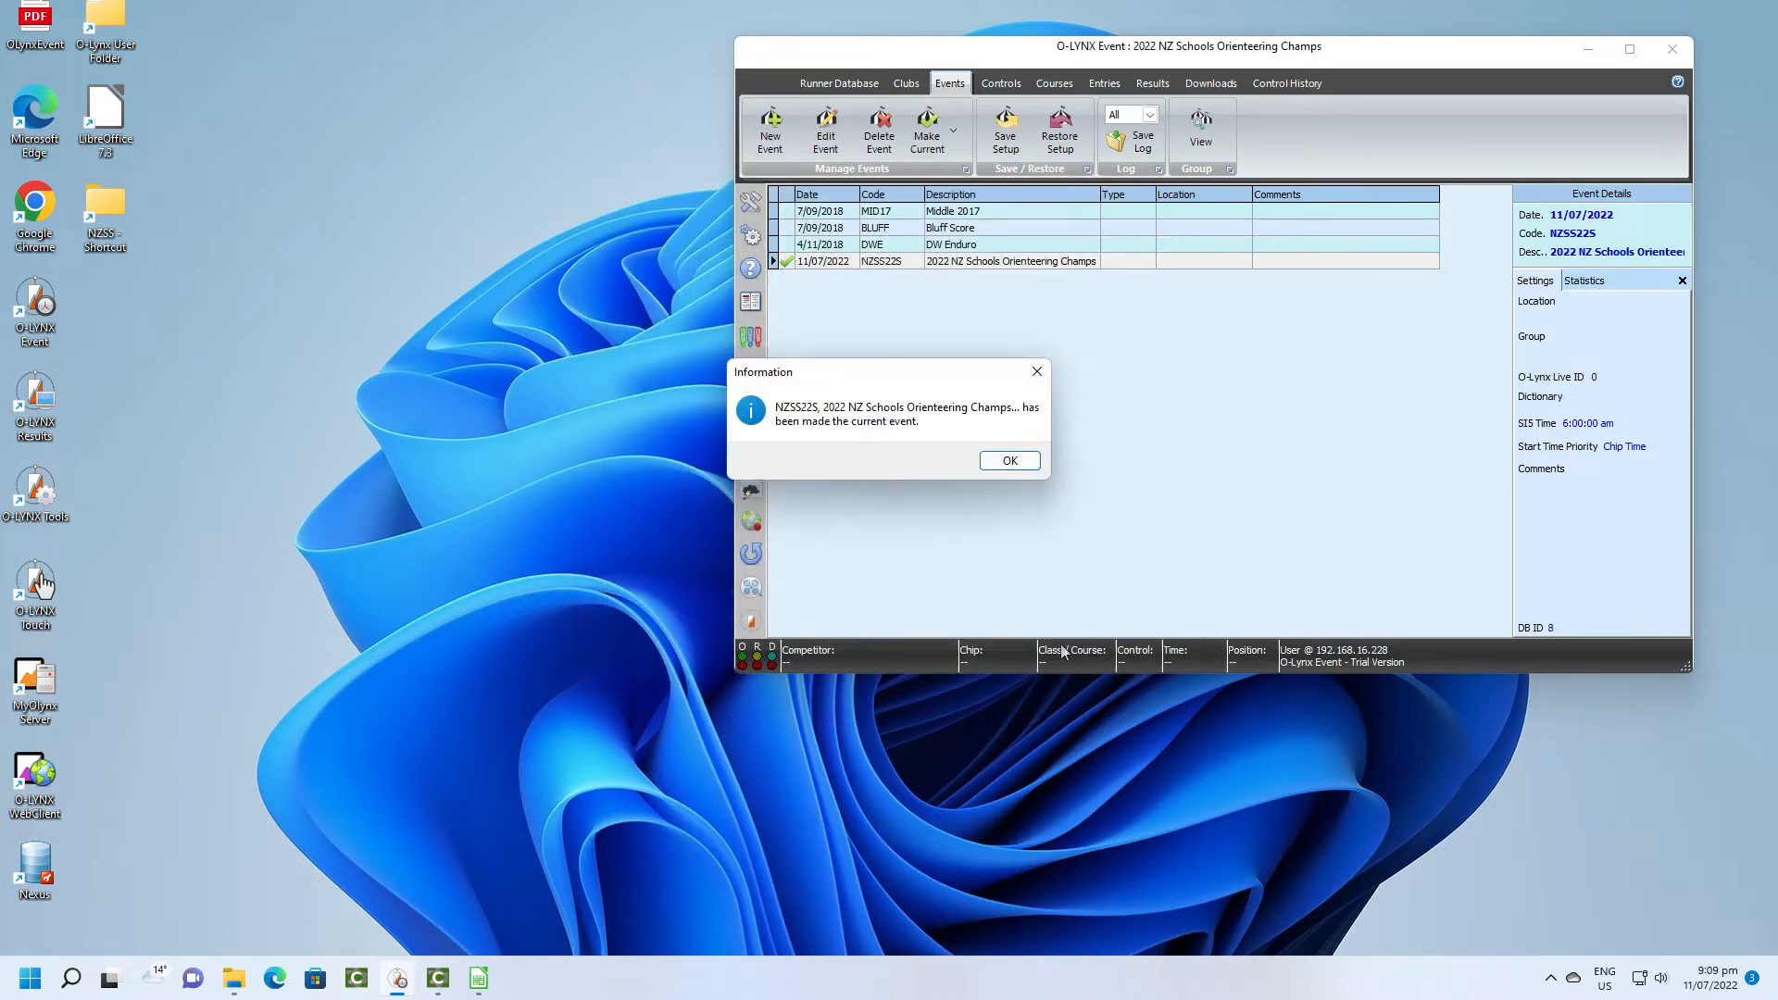
left_click(1009, 461)
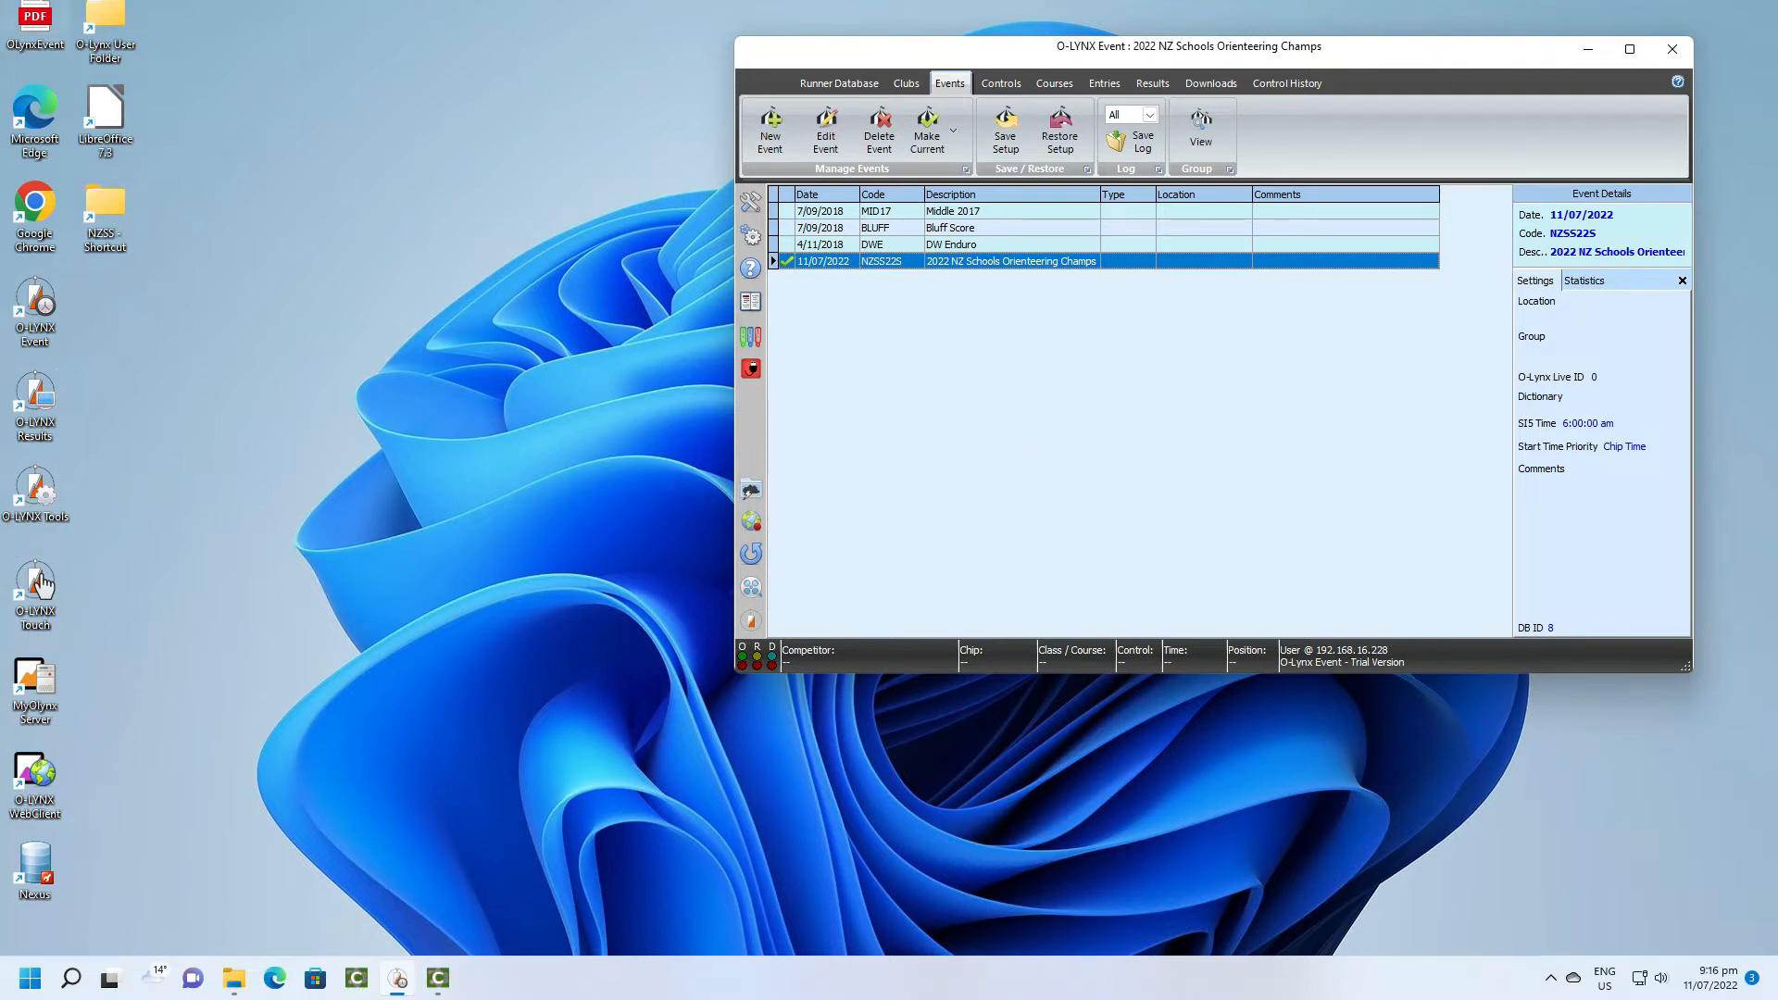
Open the event's course list, switch to Condes to review the class-to-course assignments in the classes spreadsheet, and close Condes.
left_click(1054, 85)
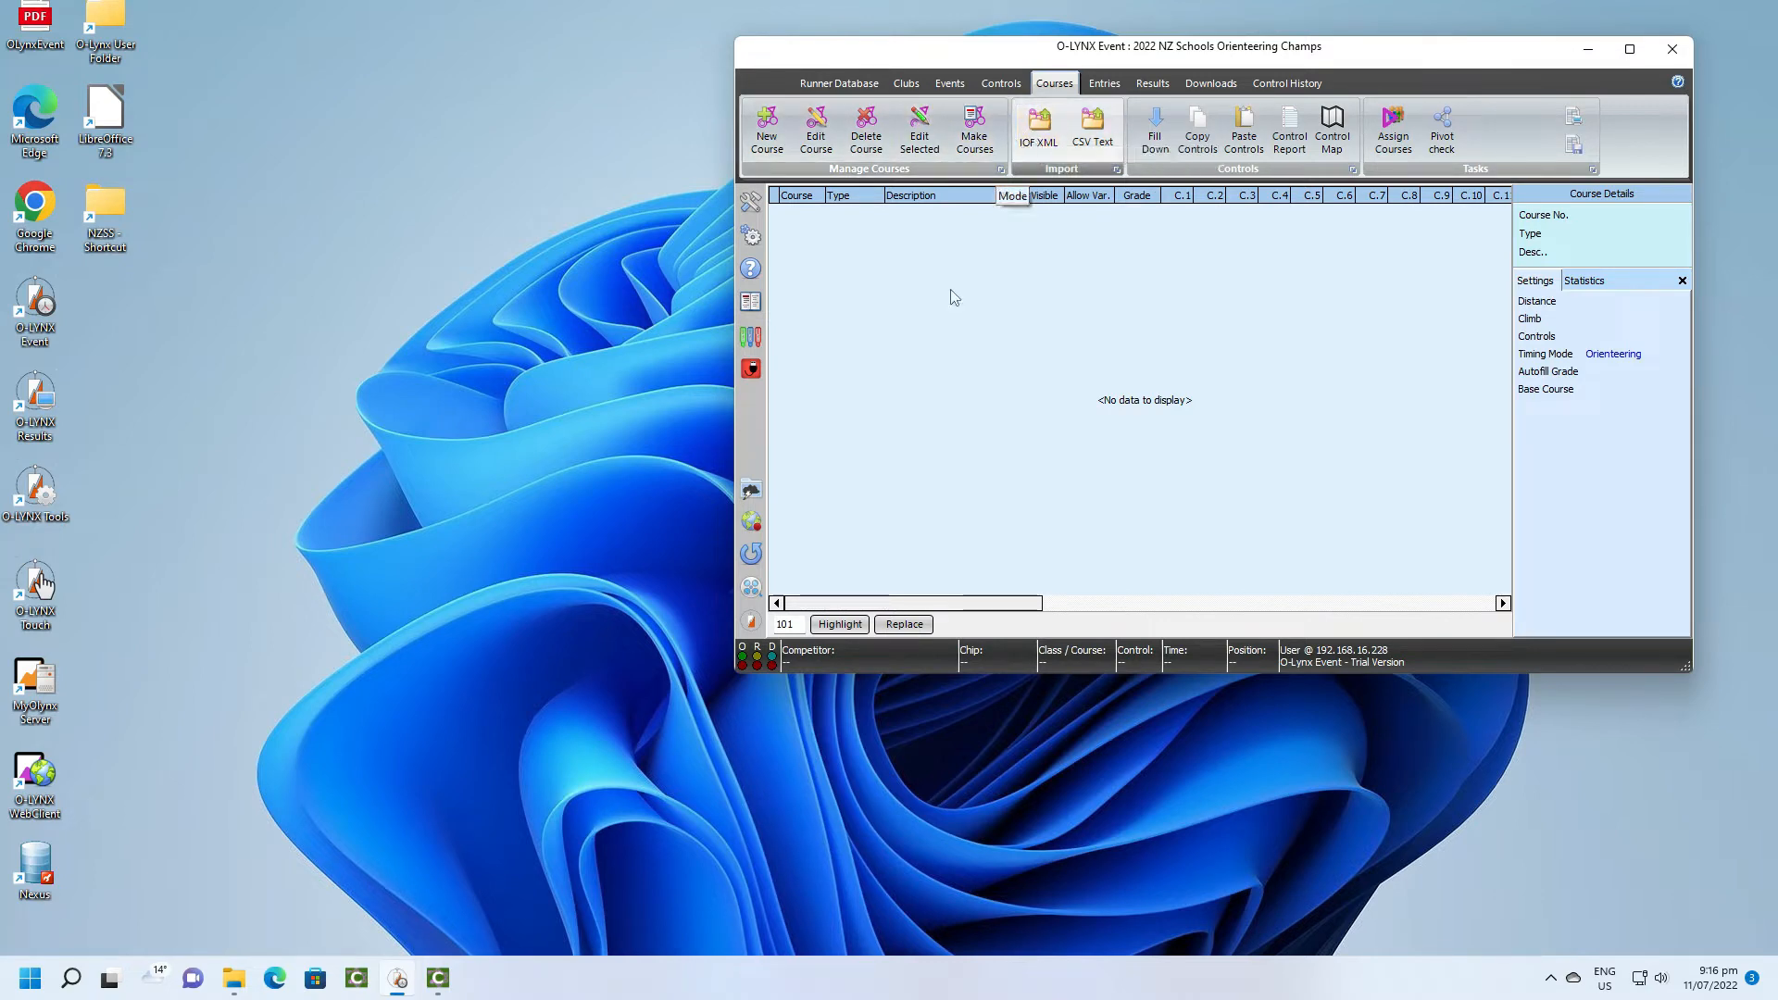
left_click(441, 979)
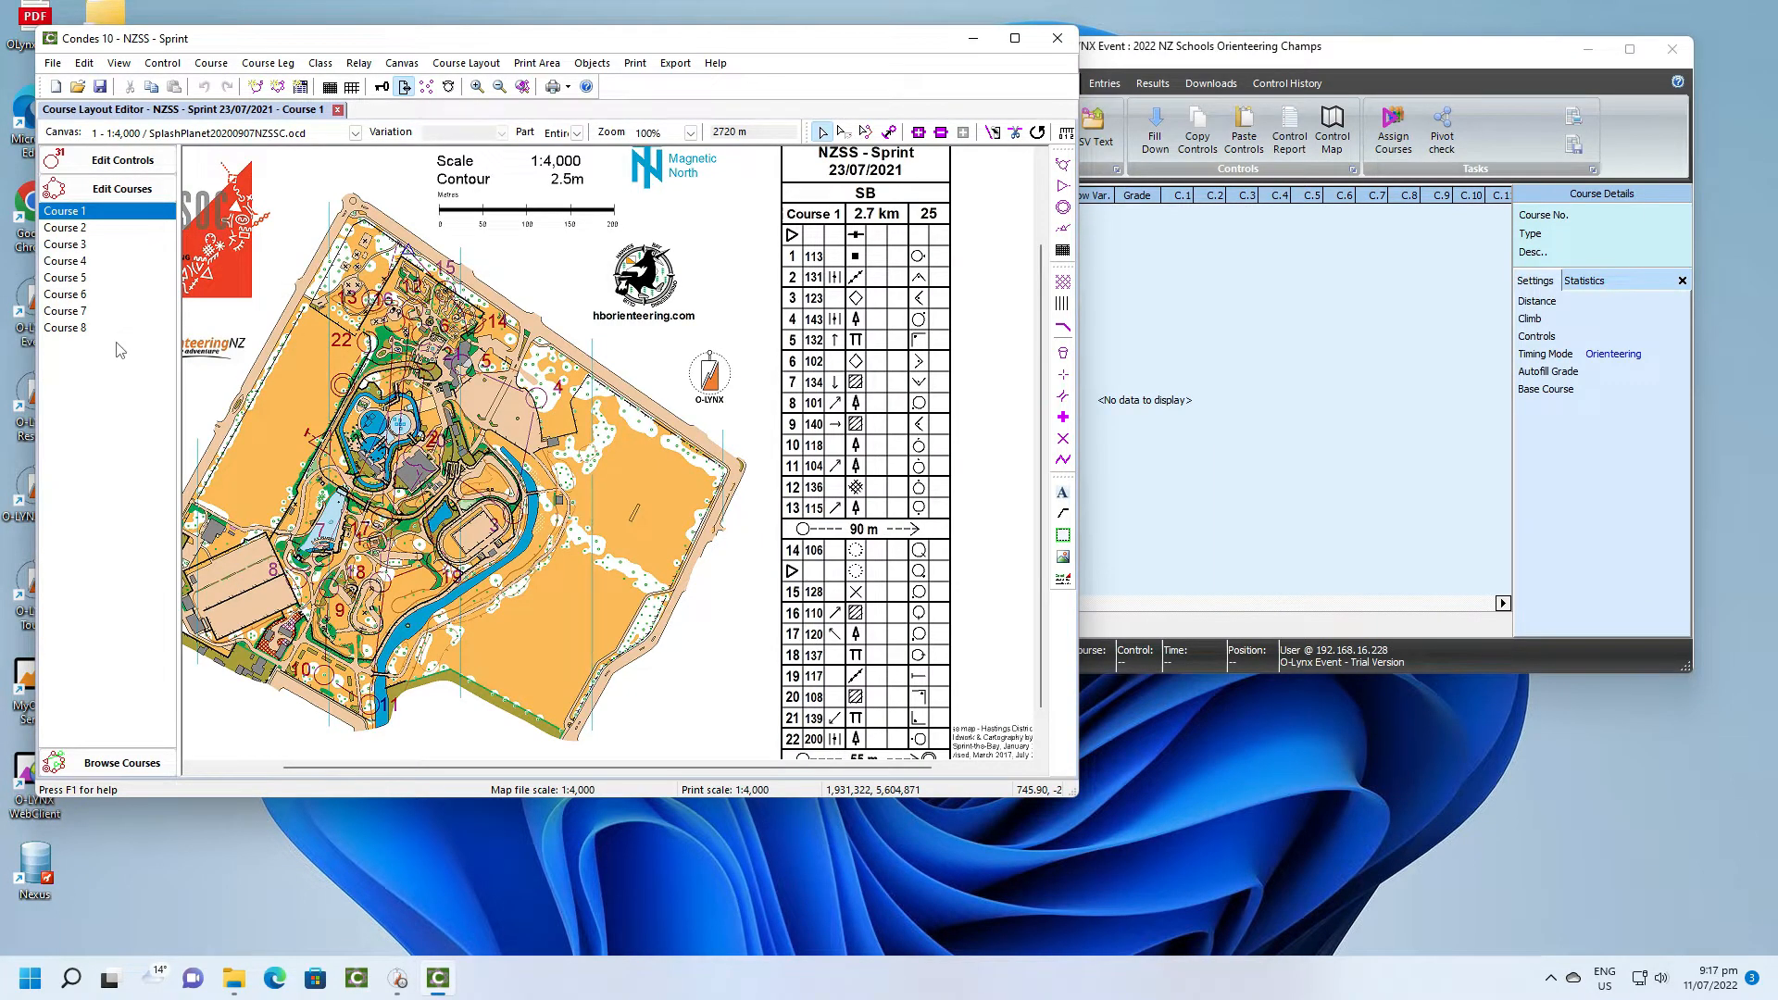
left_click(319, 63)
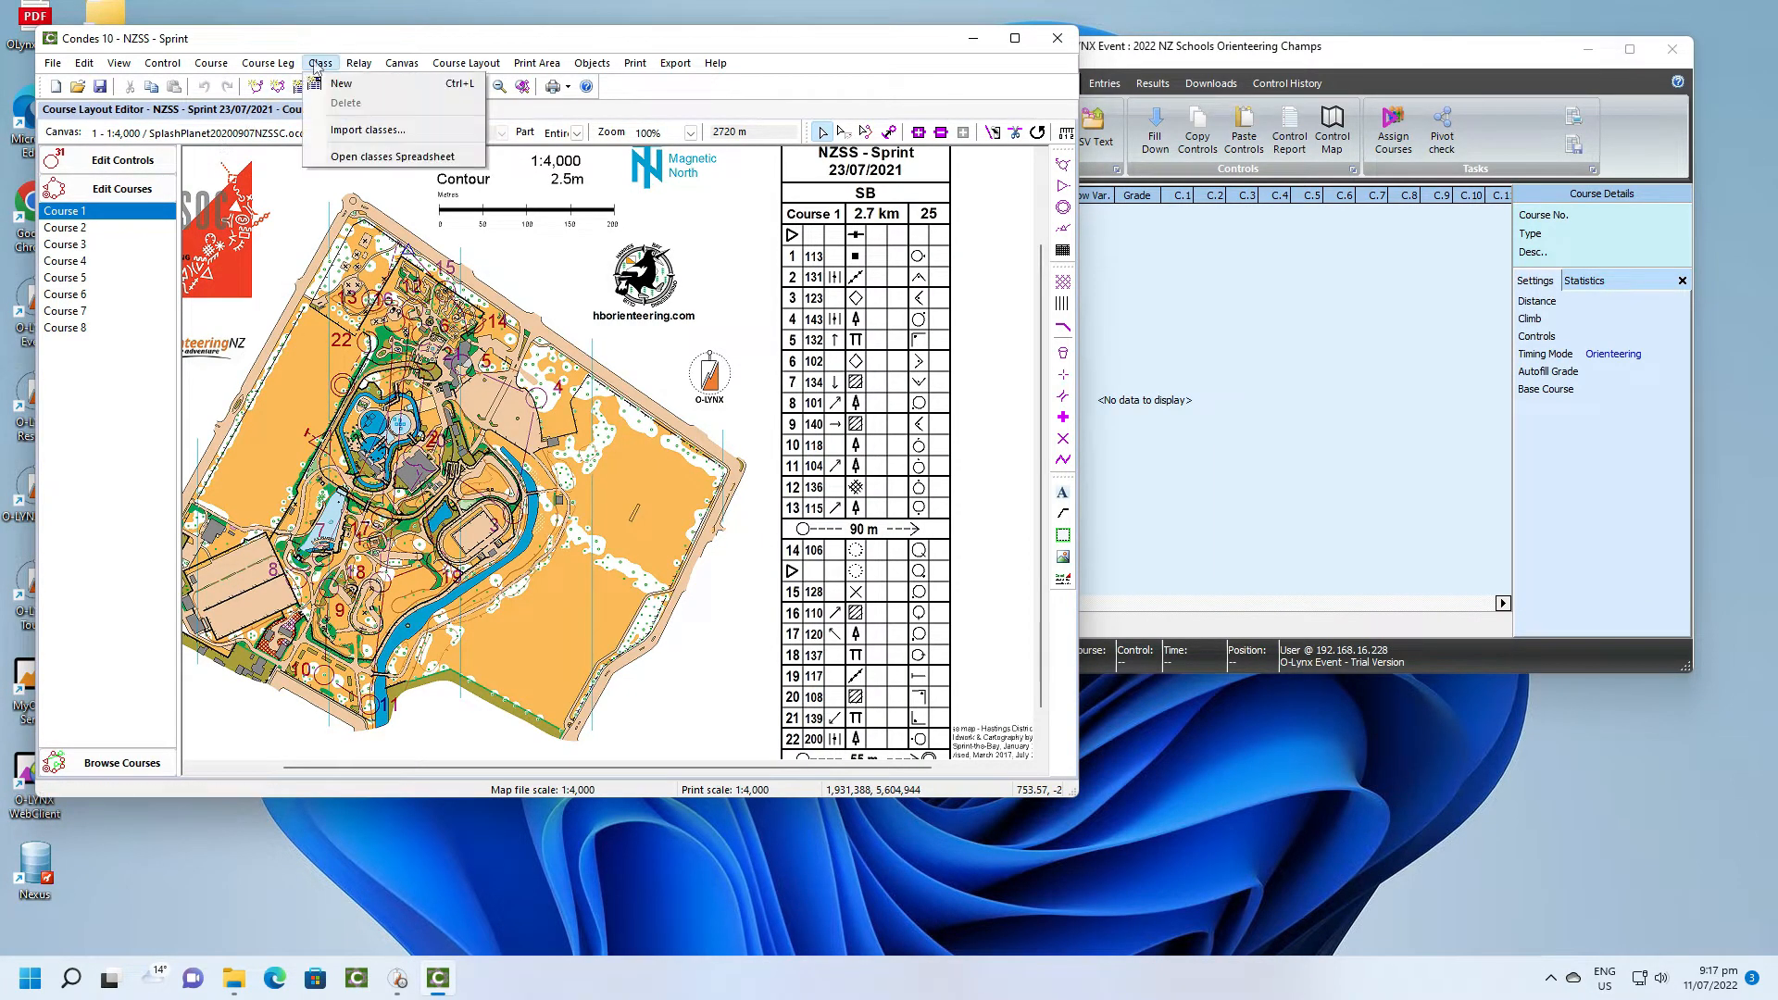
left_click(359, 157)
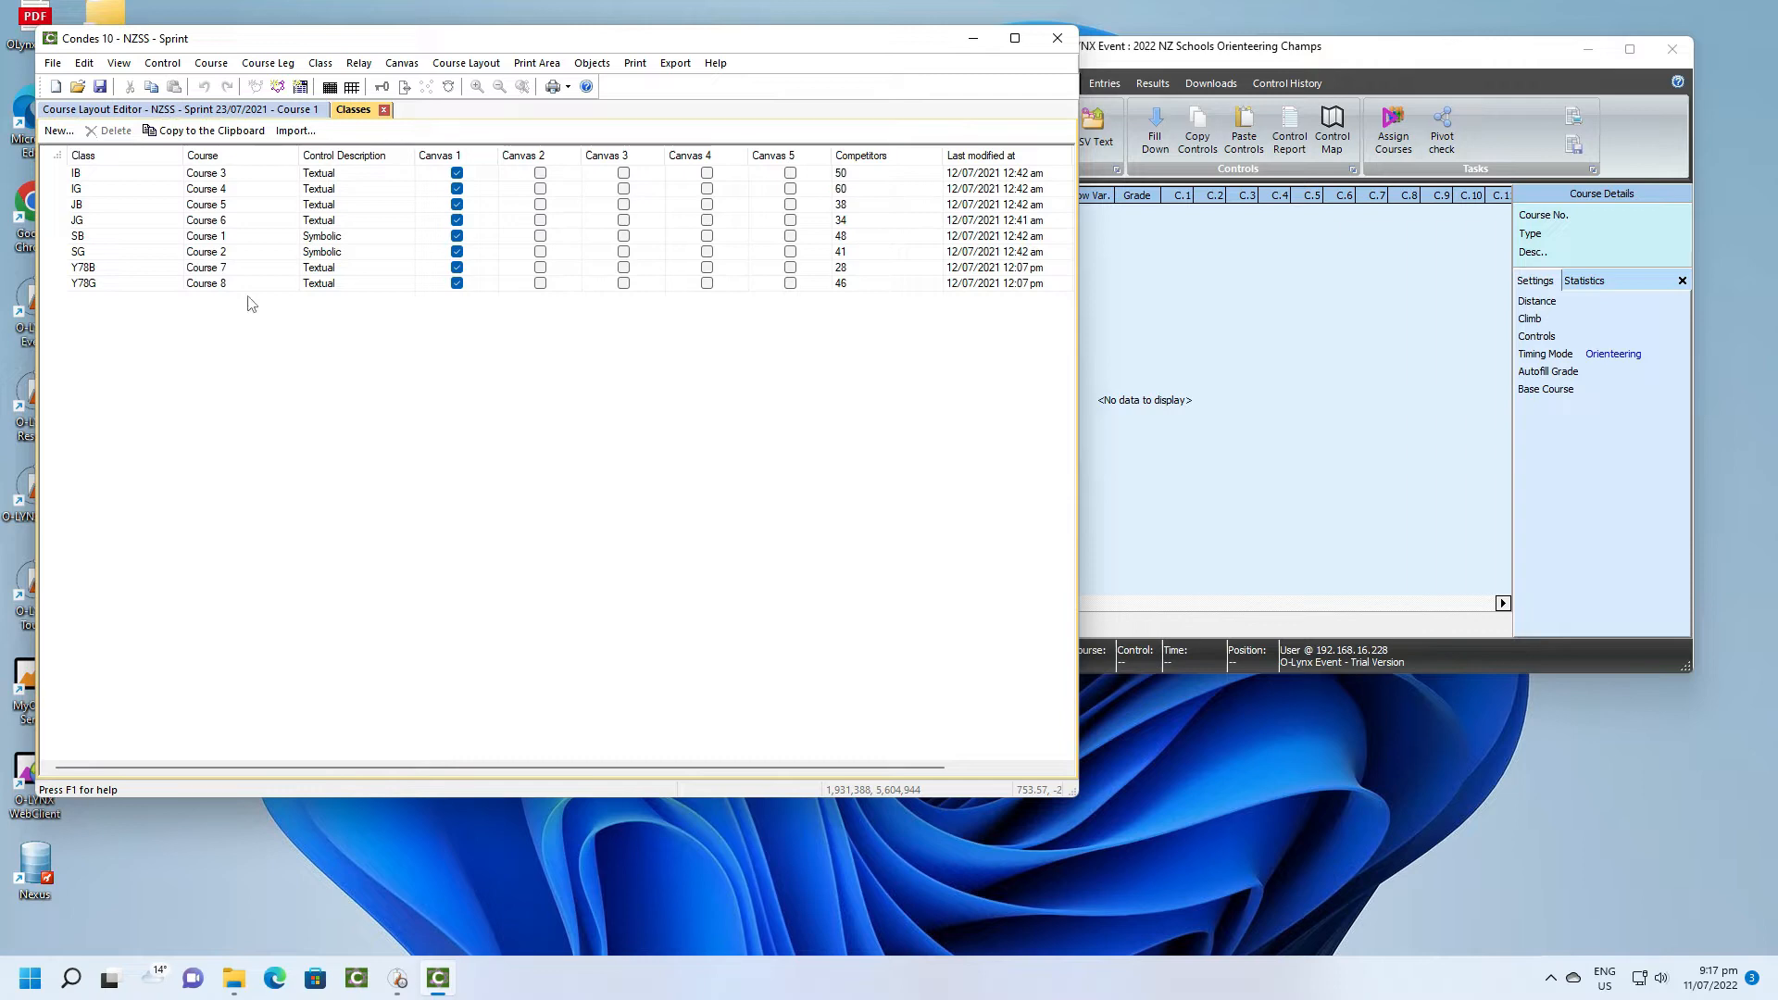
left_click(1057, 38)
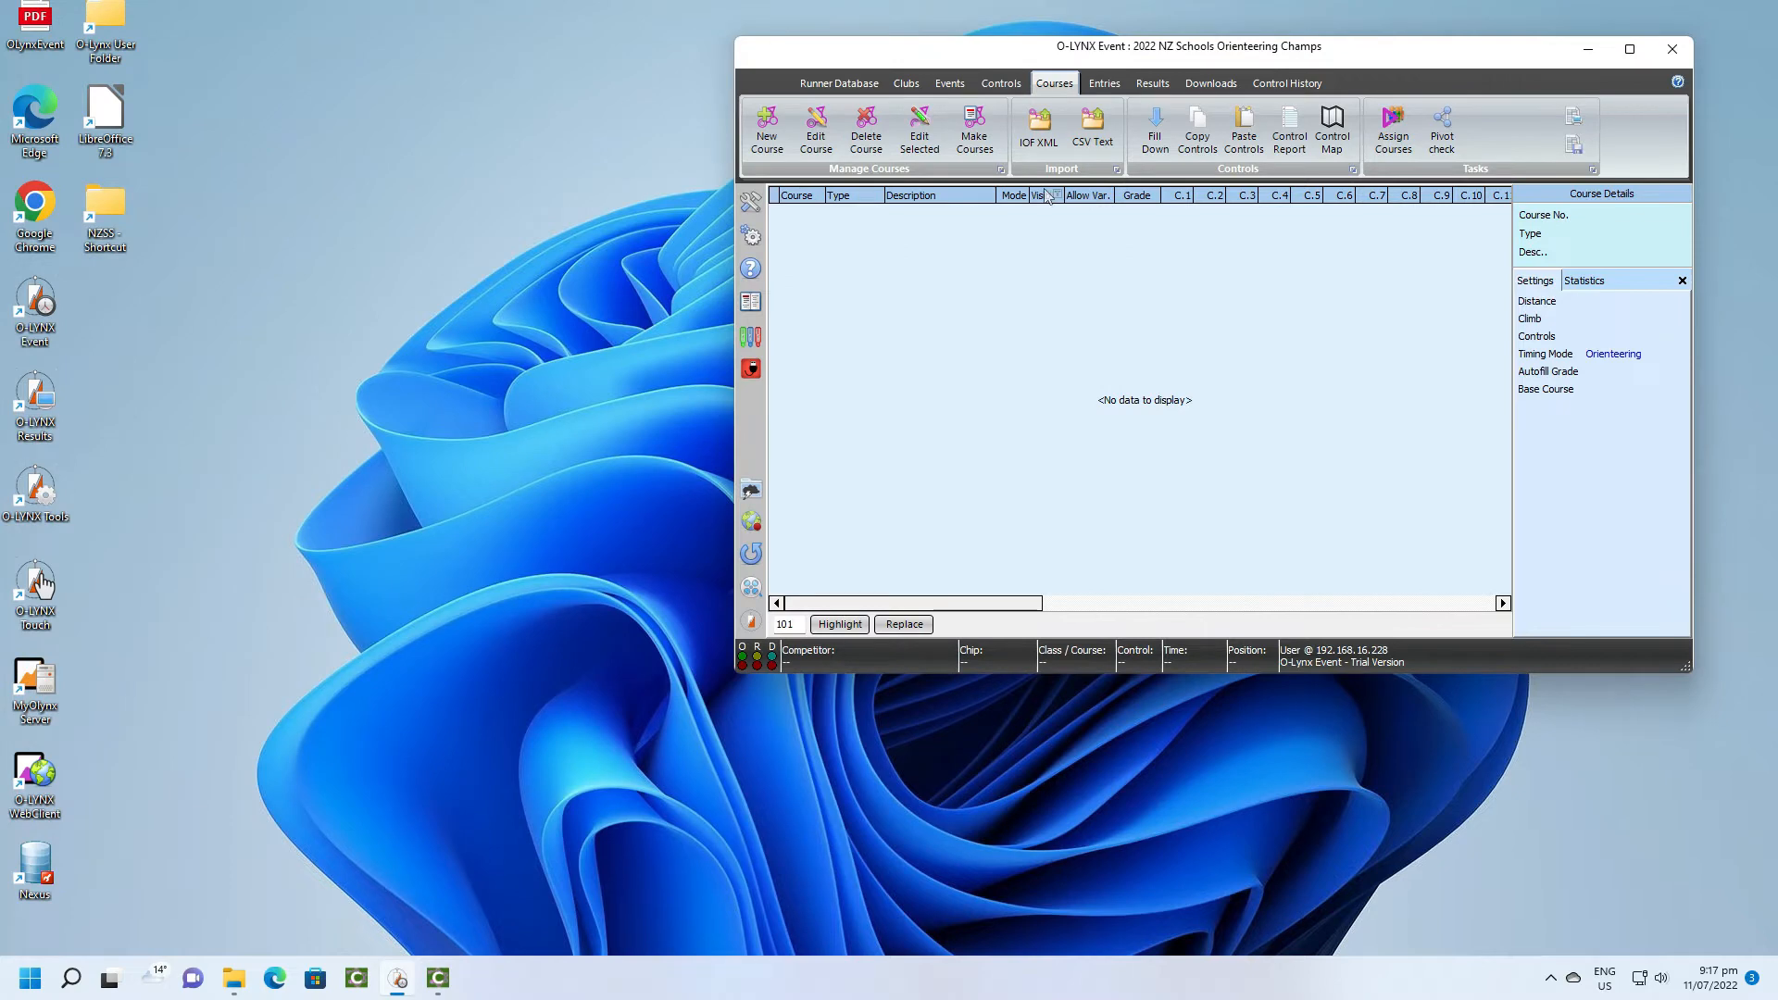
Import the IOF XML file "NZSS - Sprint_coursedata" from the NZSS SplashPlanet folder into the event and view the control list.
left_click(1038, 130)
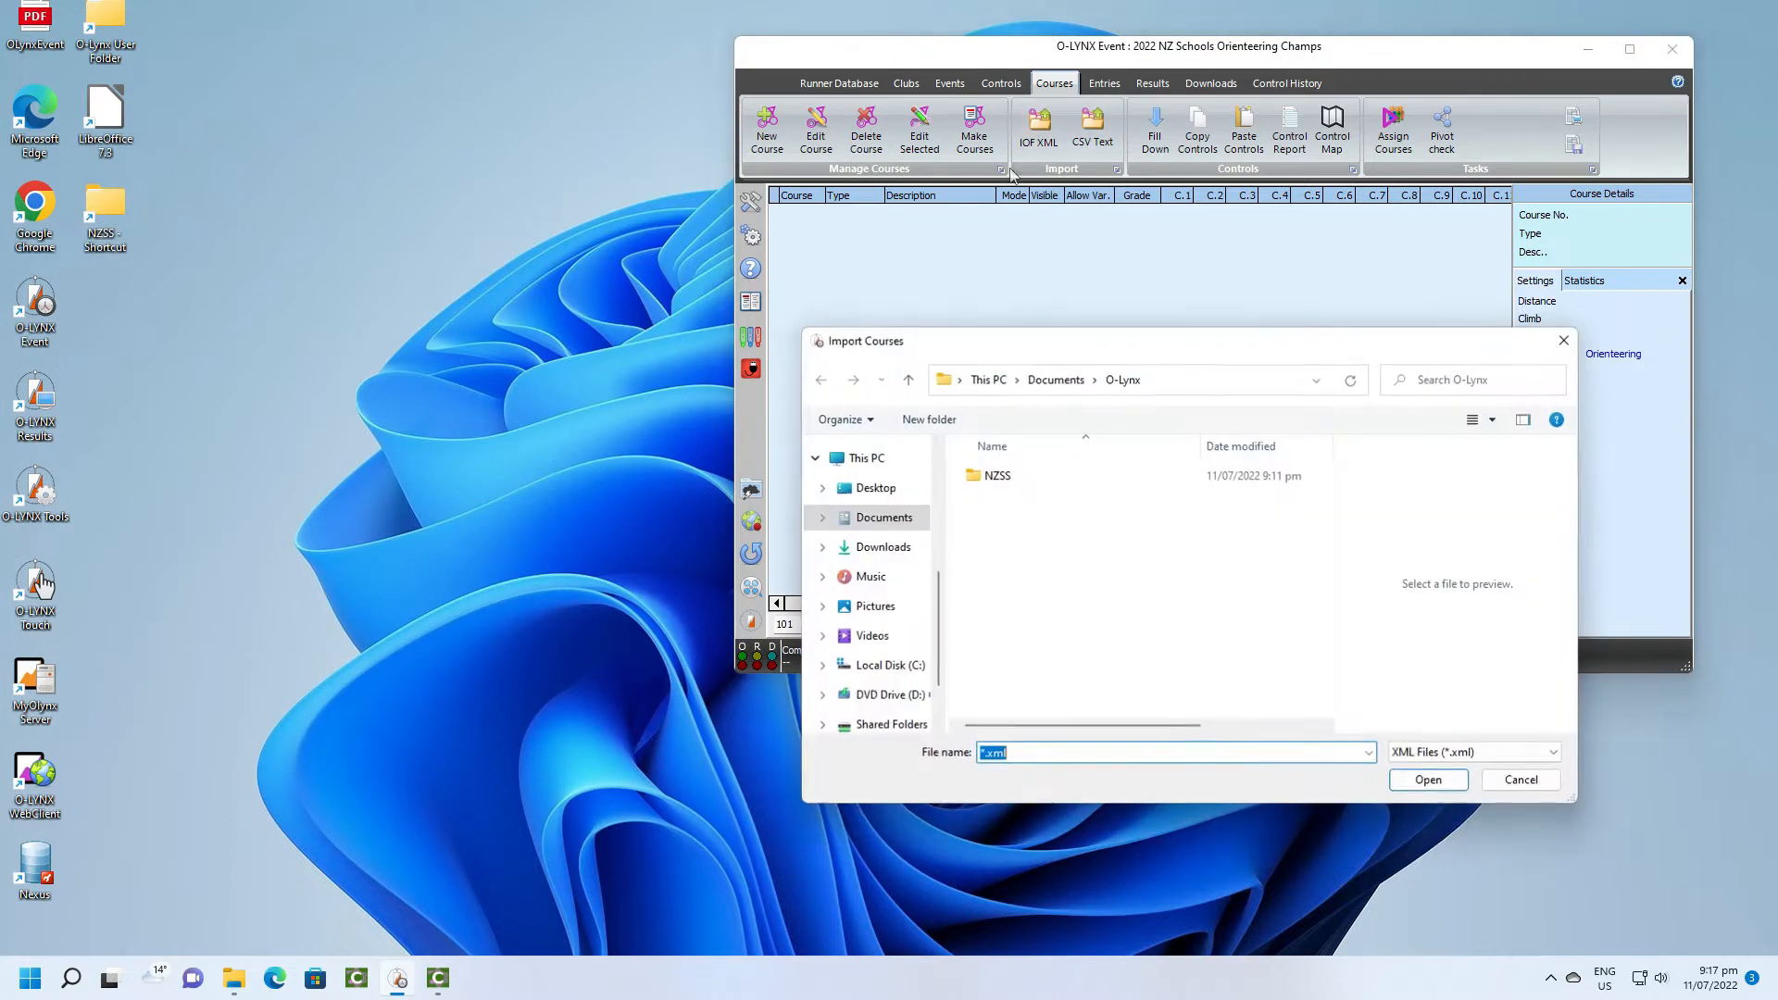
double_click(998, 476)
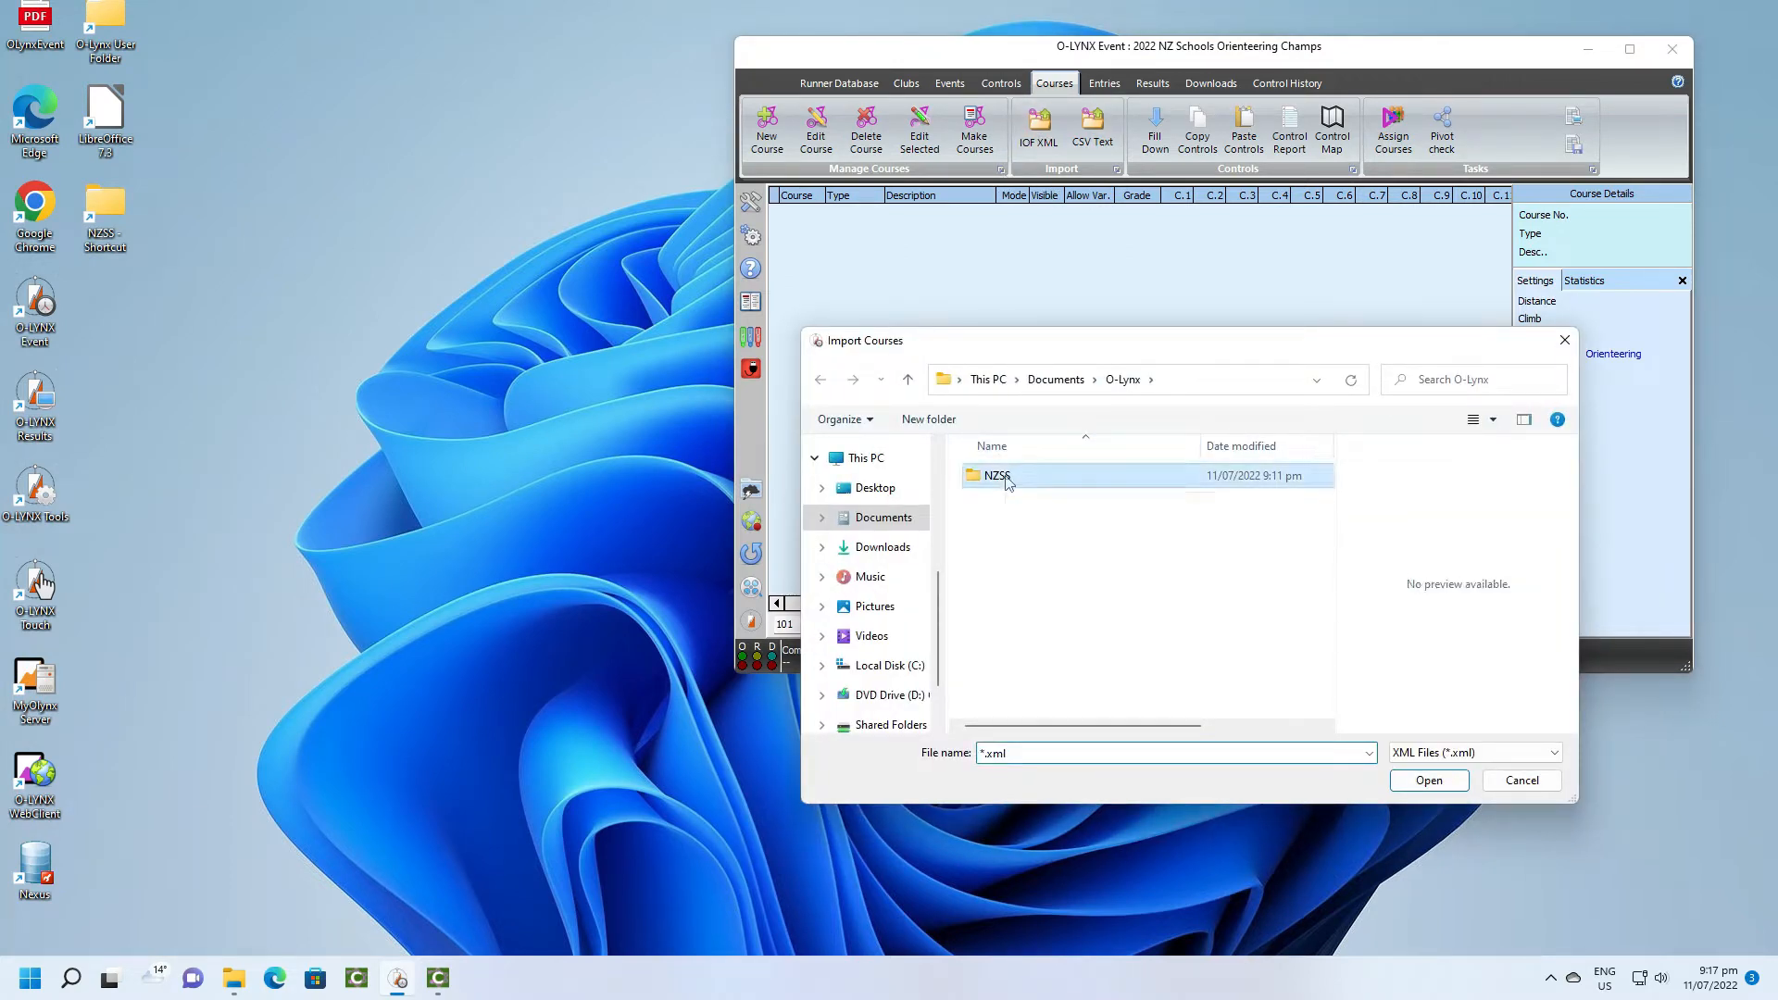
double_click(1008, 480)
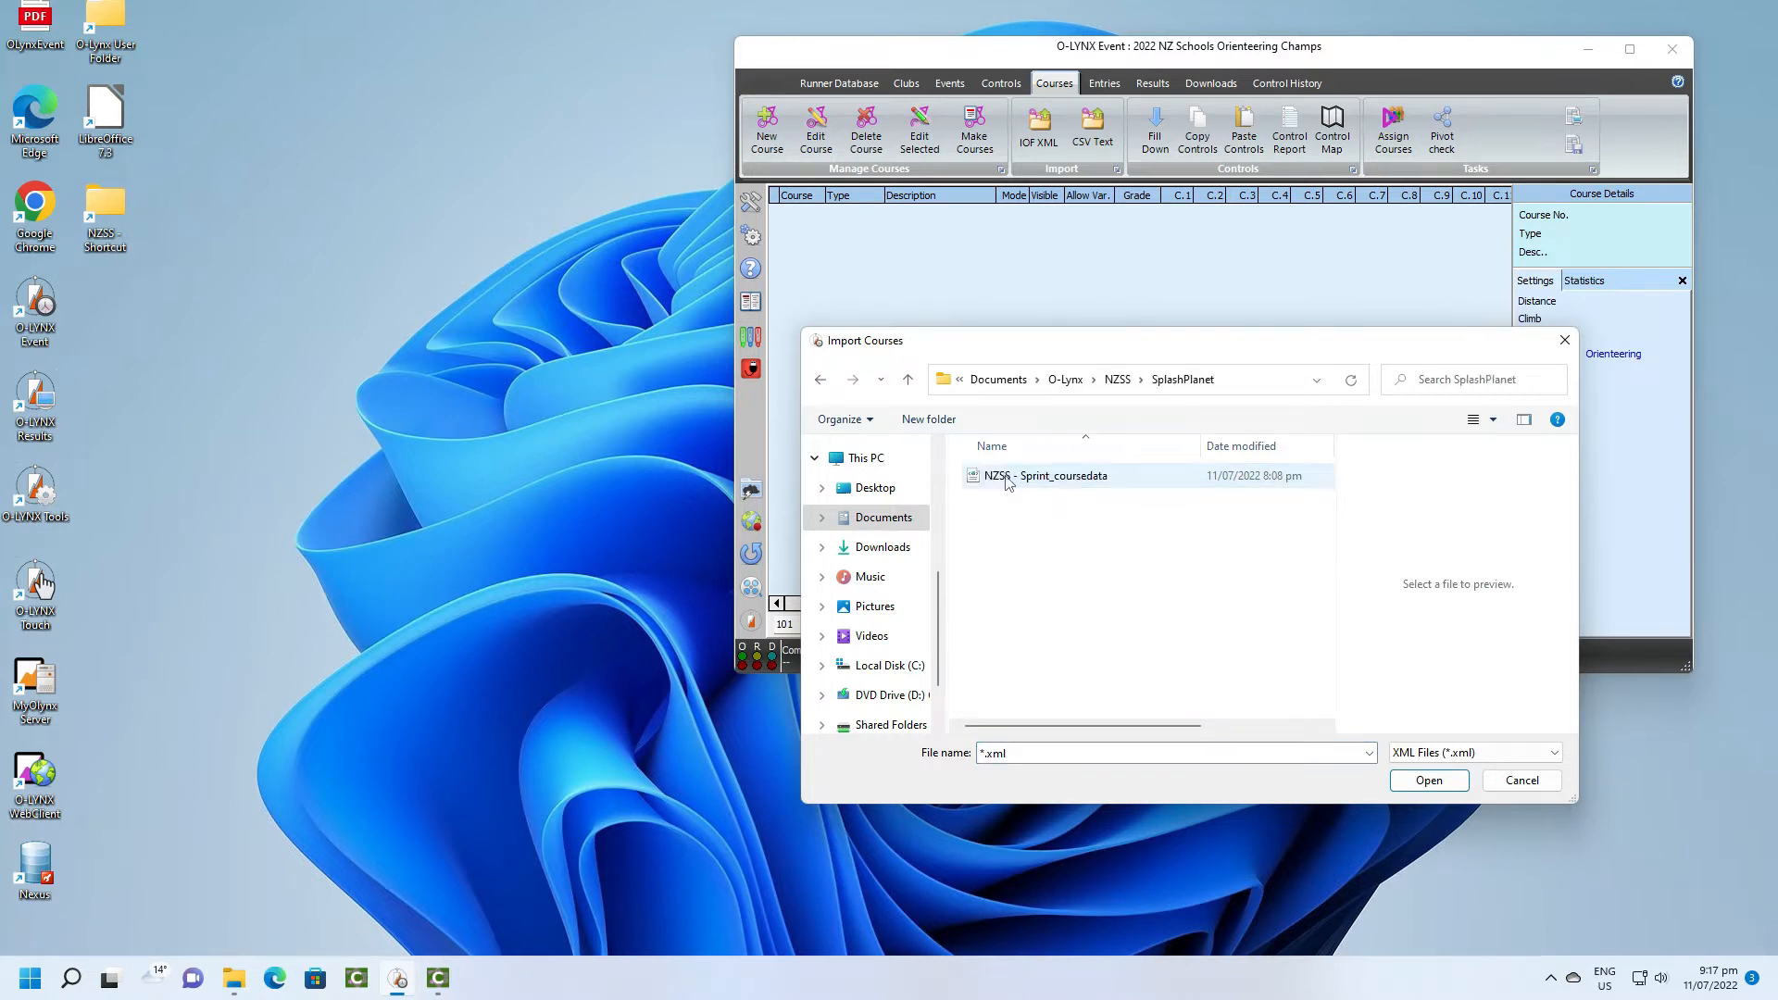
left_click(1008, 480)
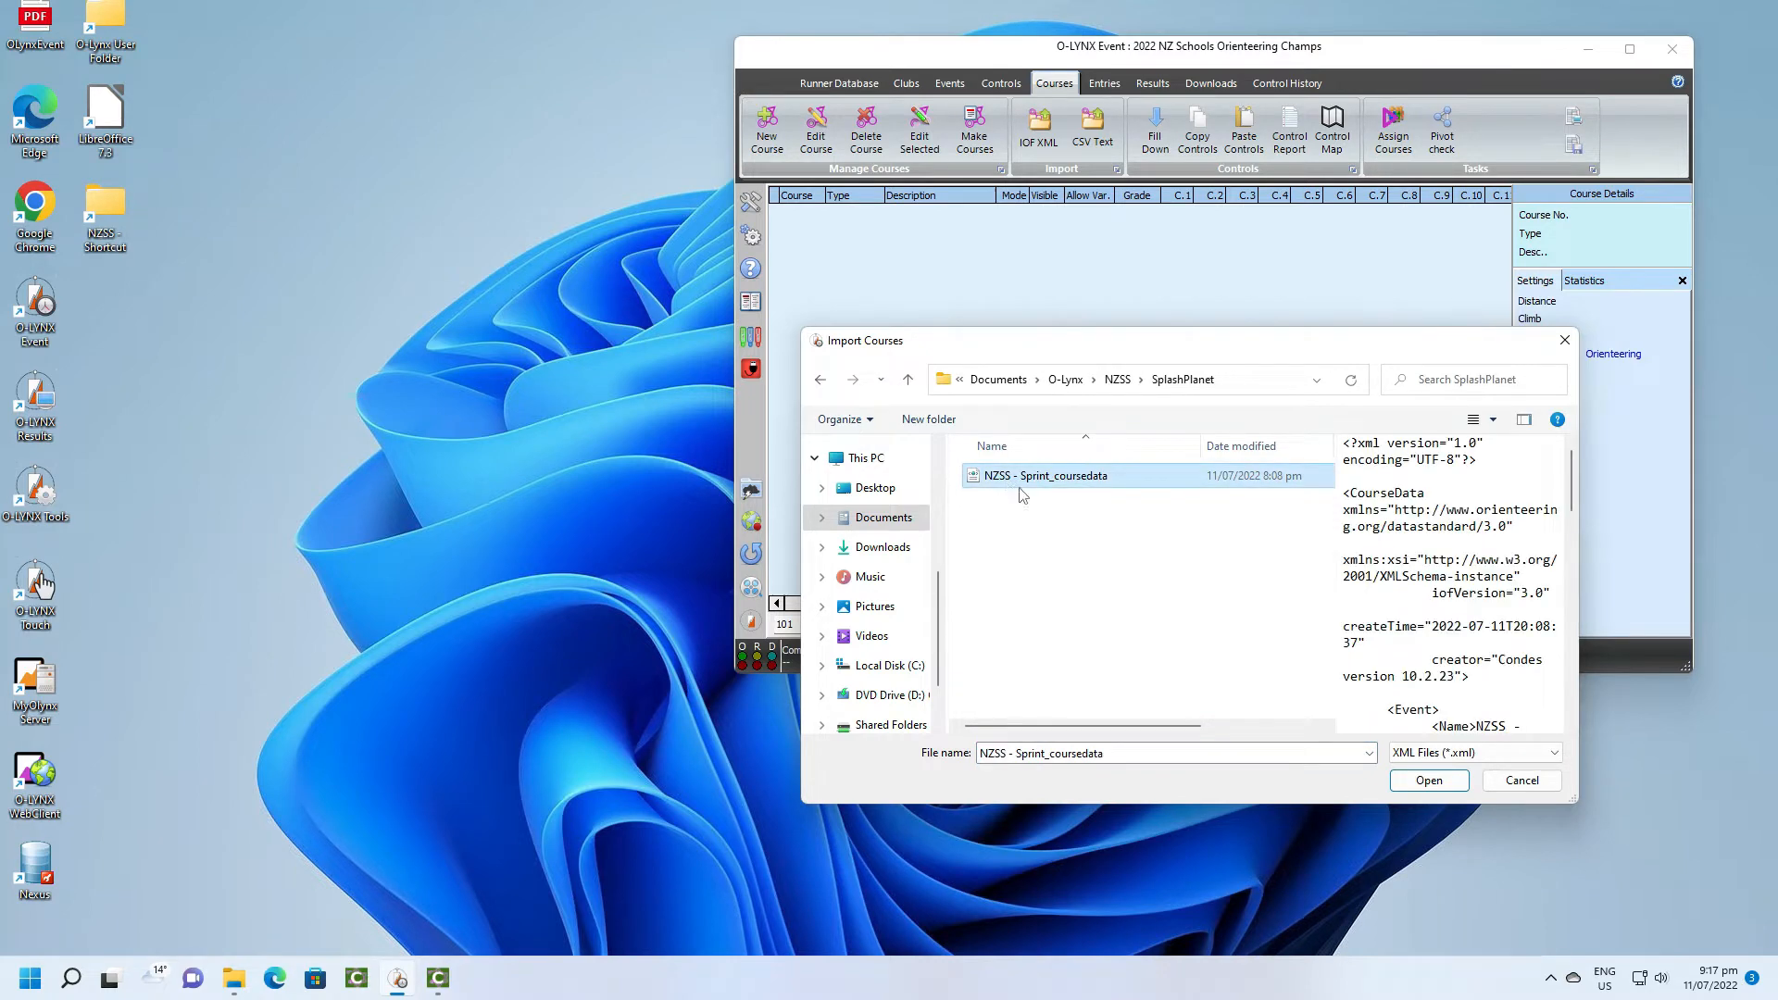
left_click(1414, 785)
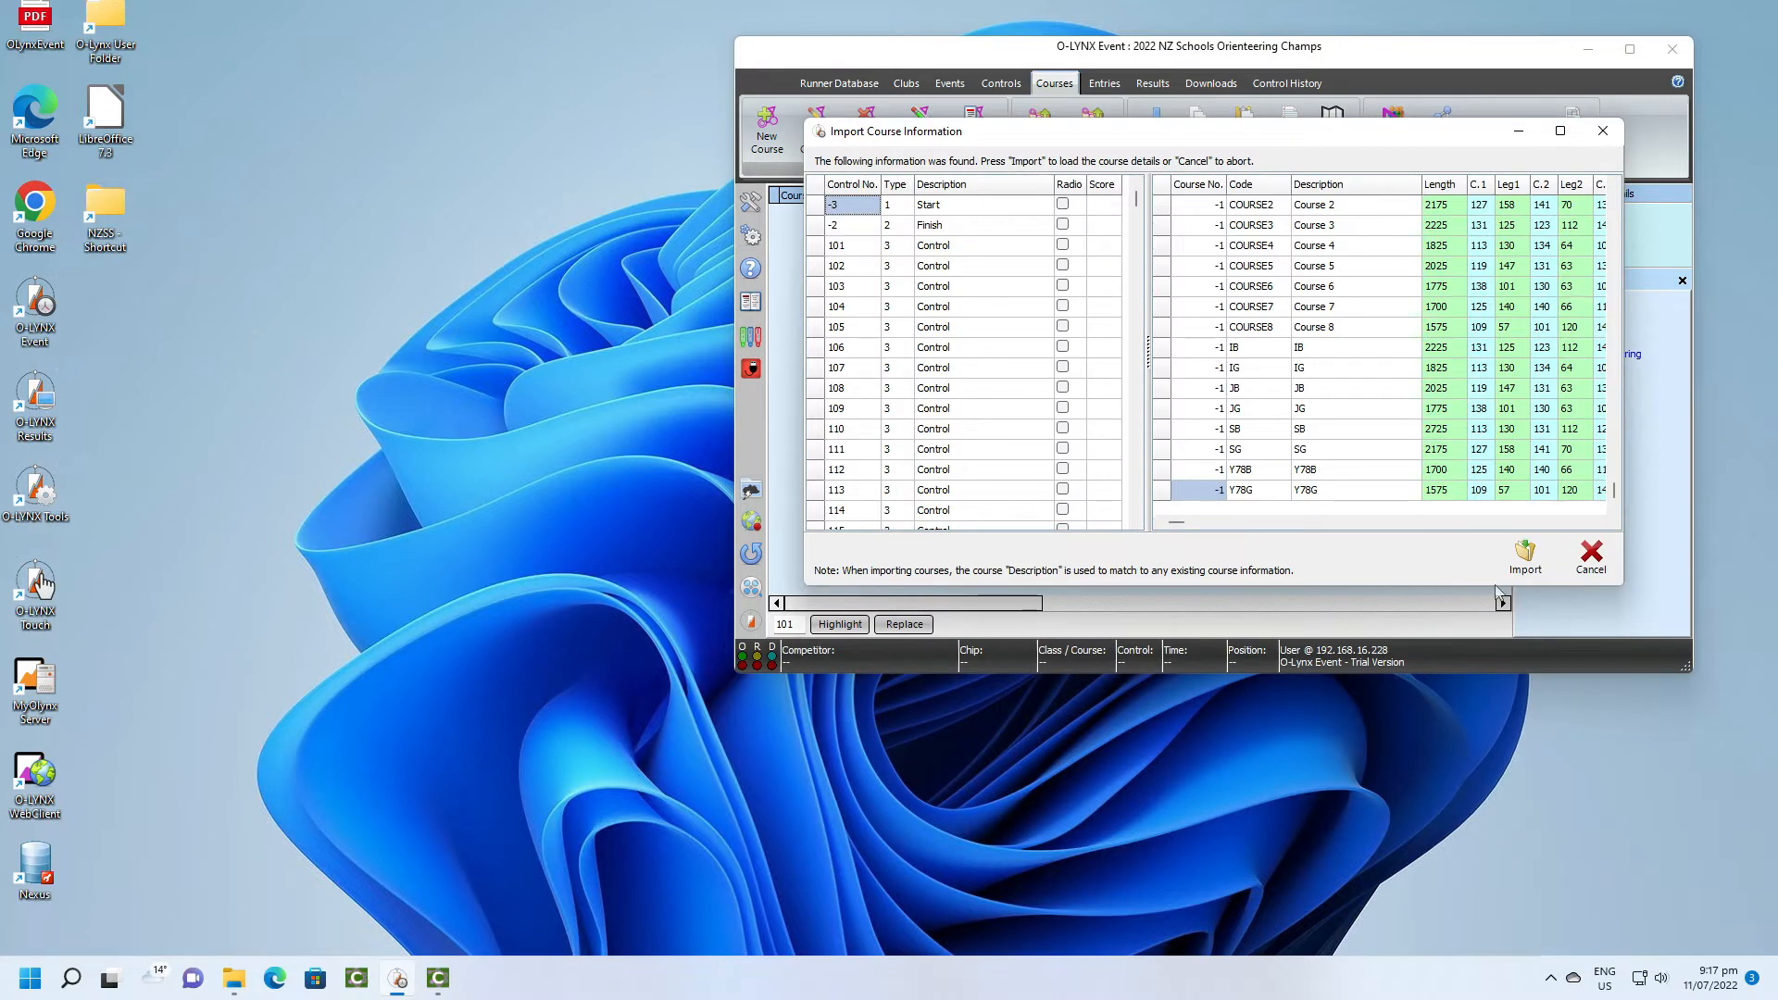
left_click(1525, 553)
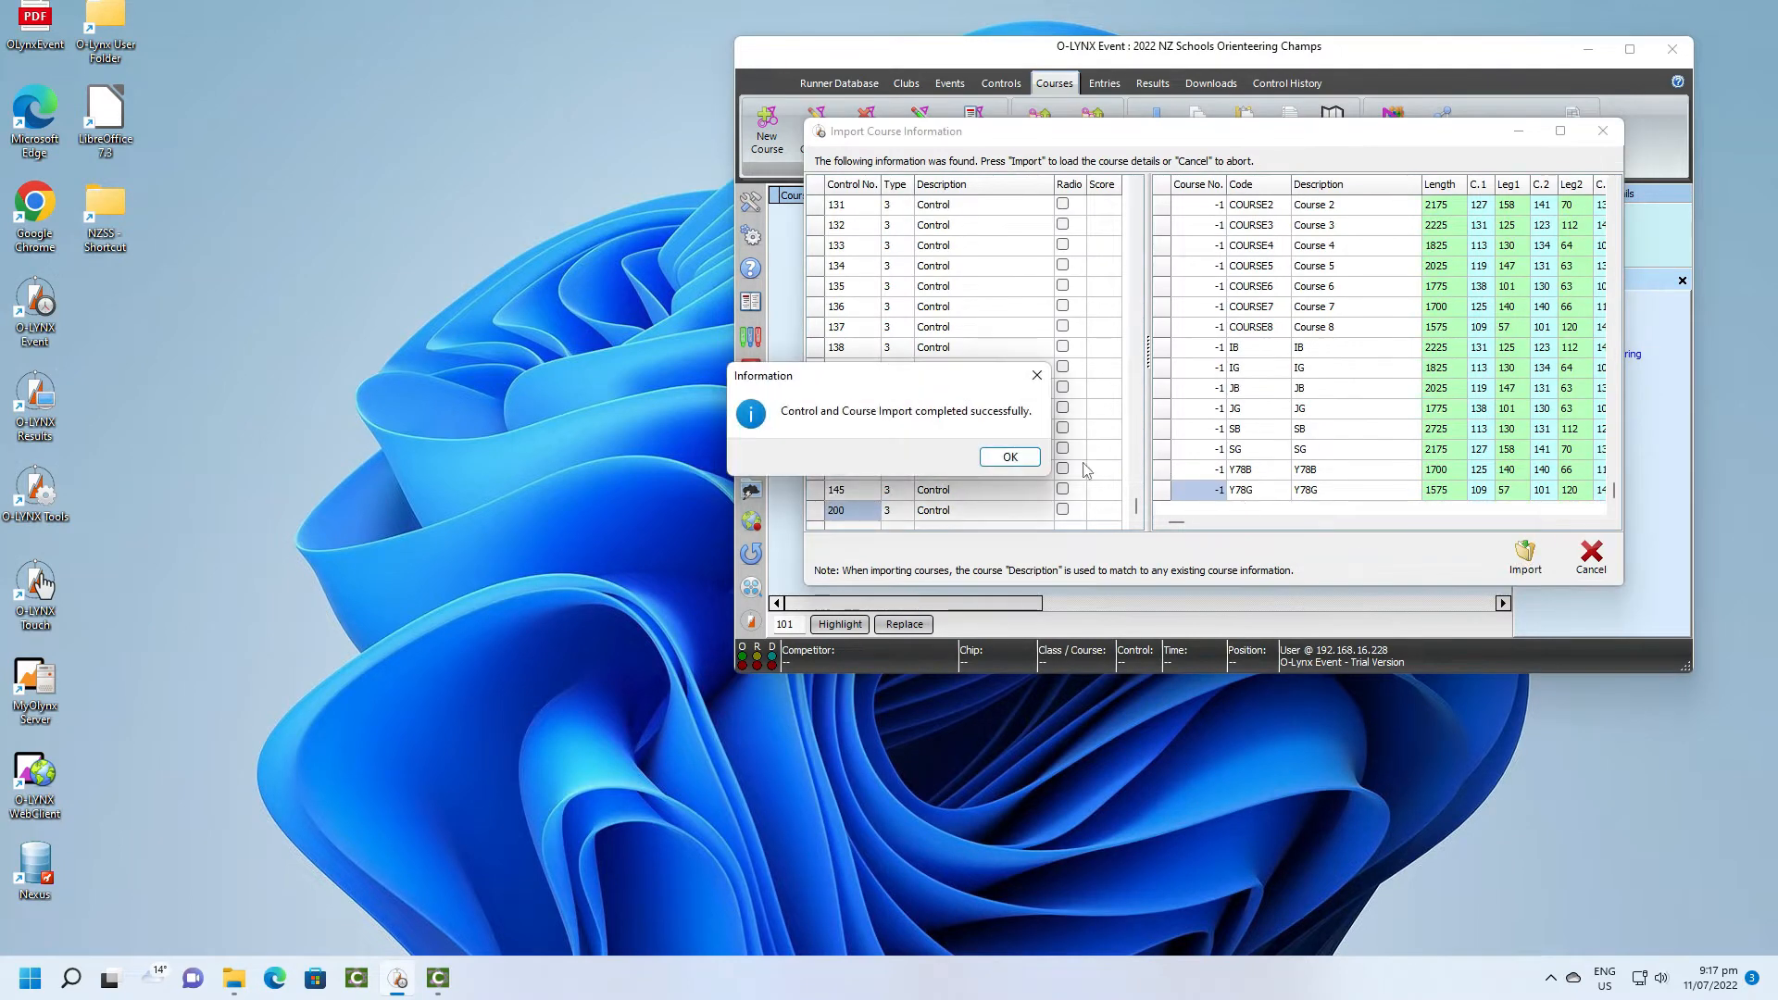
left_click(1009, 457)
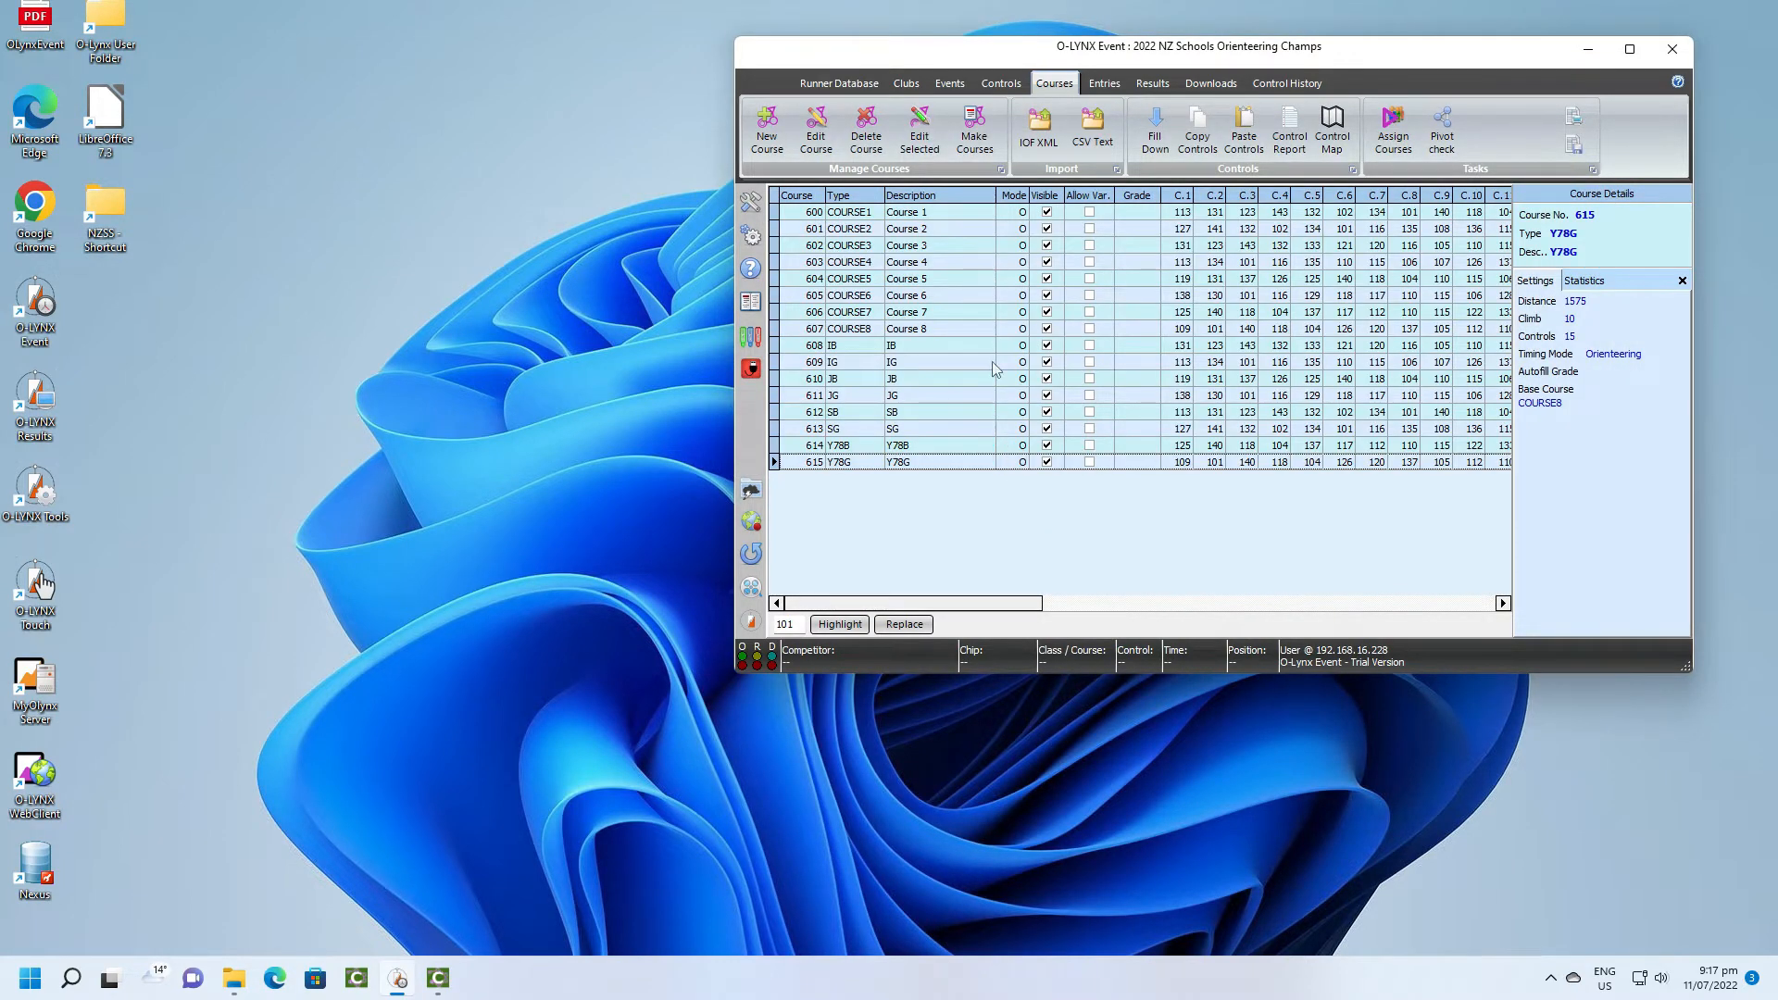
left_click(1001, 85)
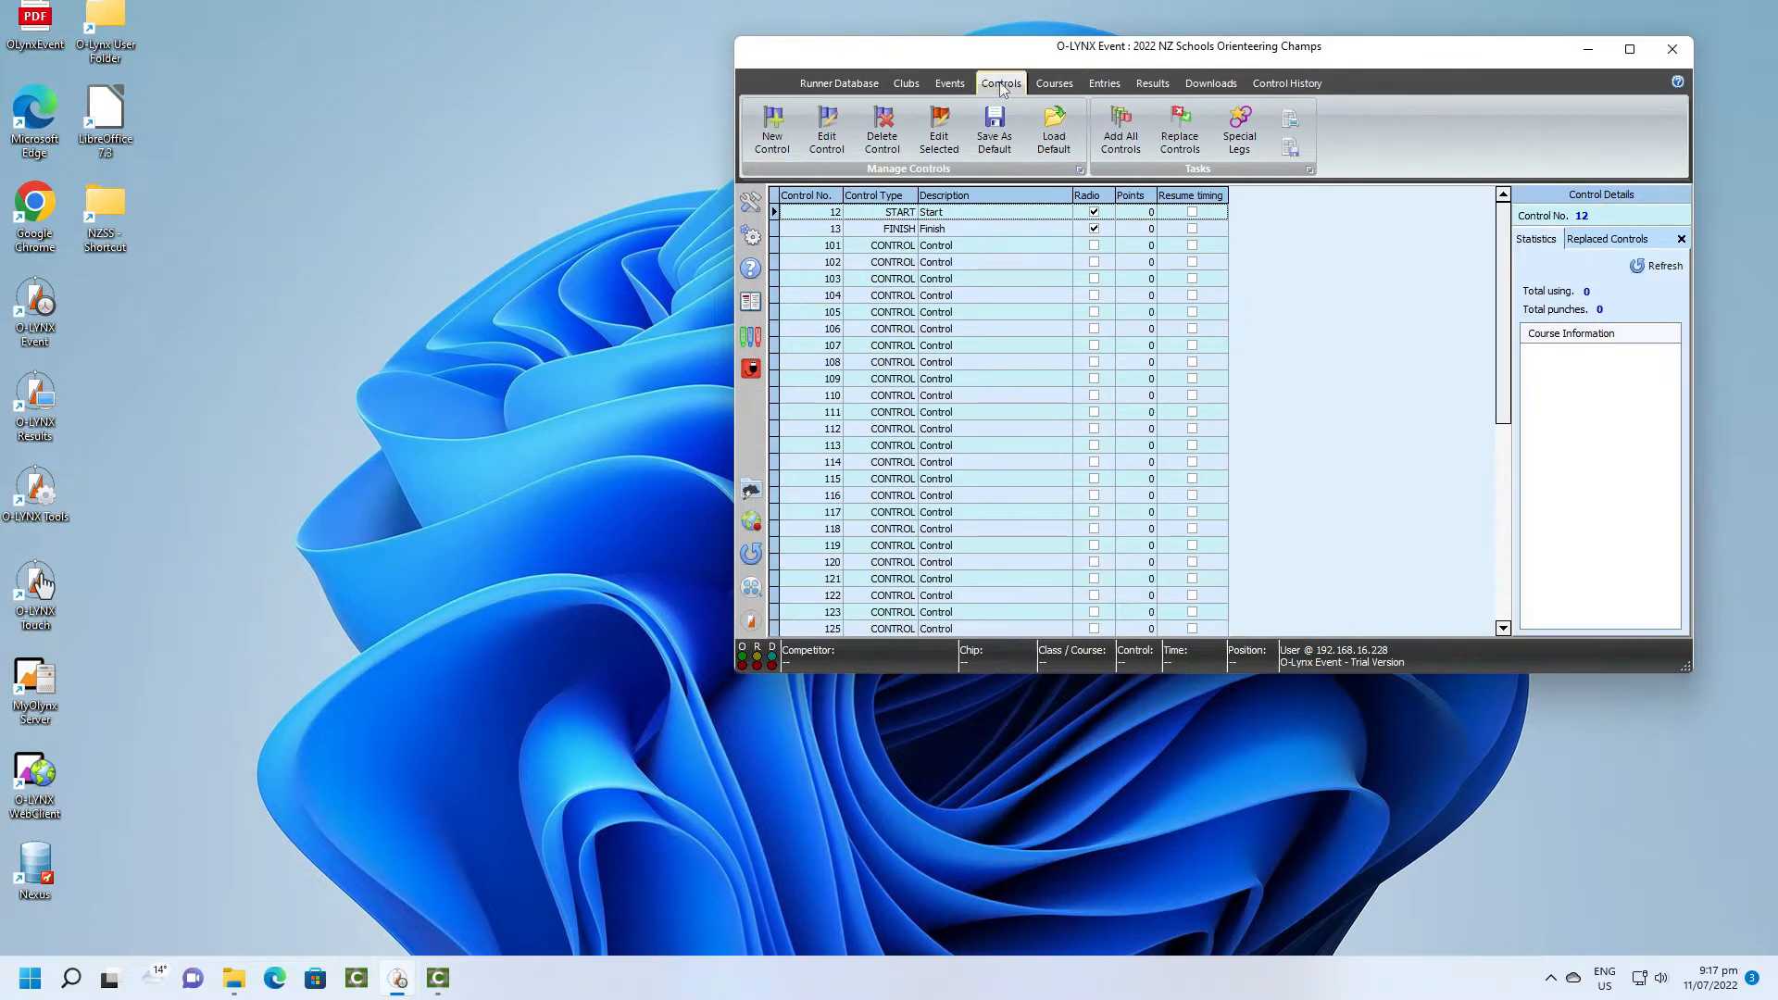
Turn off the Visible option for Course 1 through Course 8 in the course list.
left_click(1054, 83)
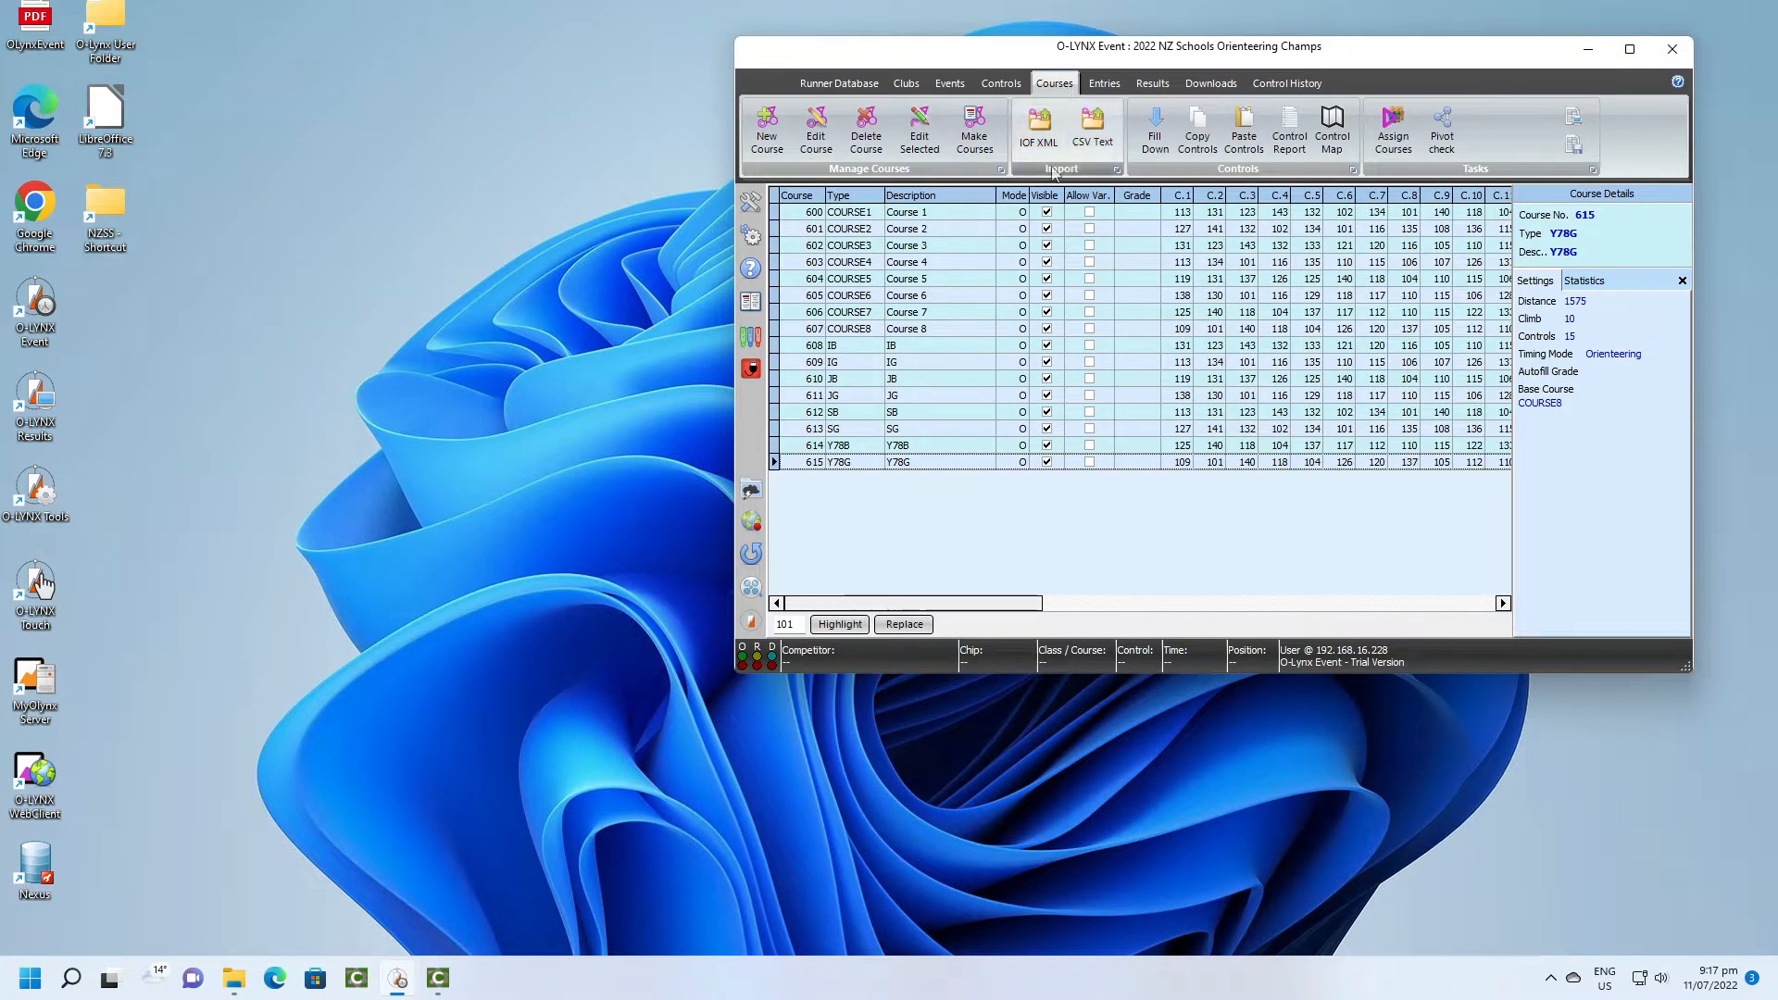
left_click(951, 217)
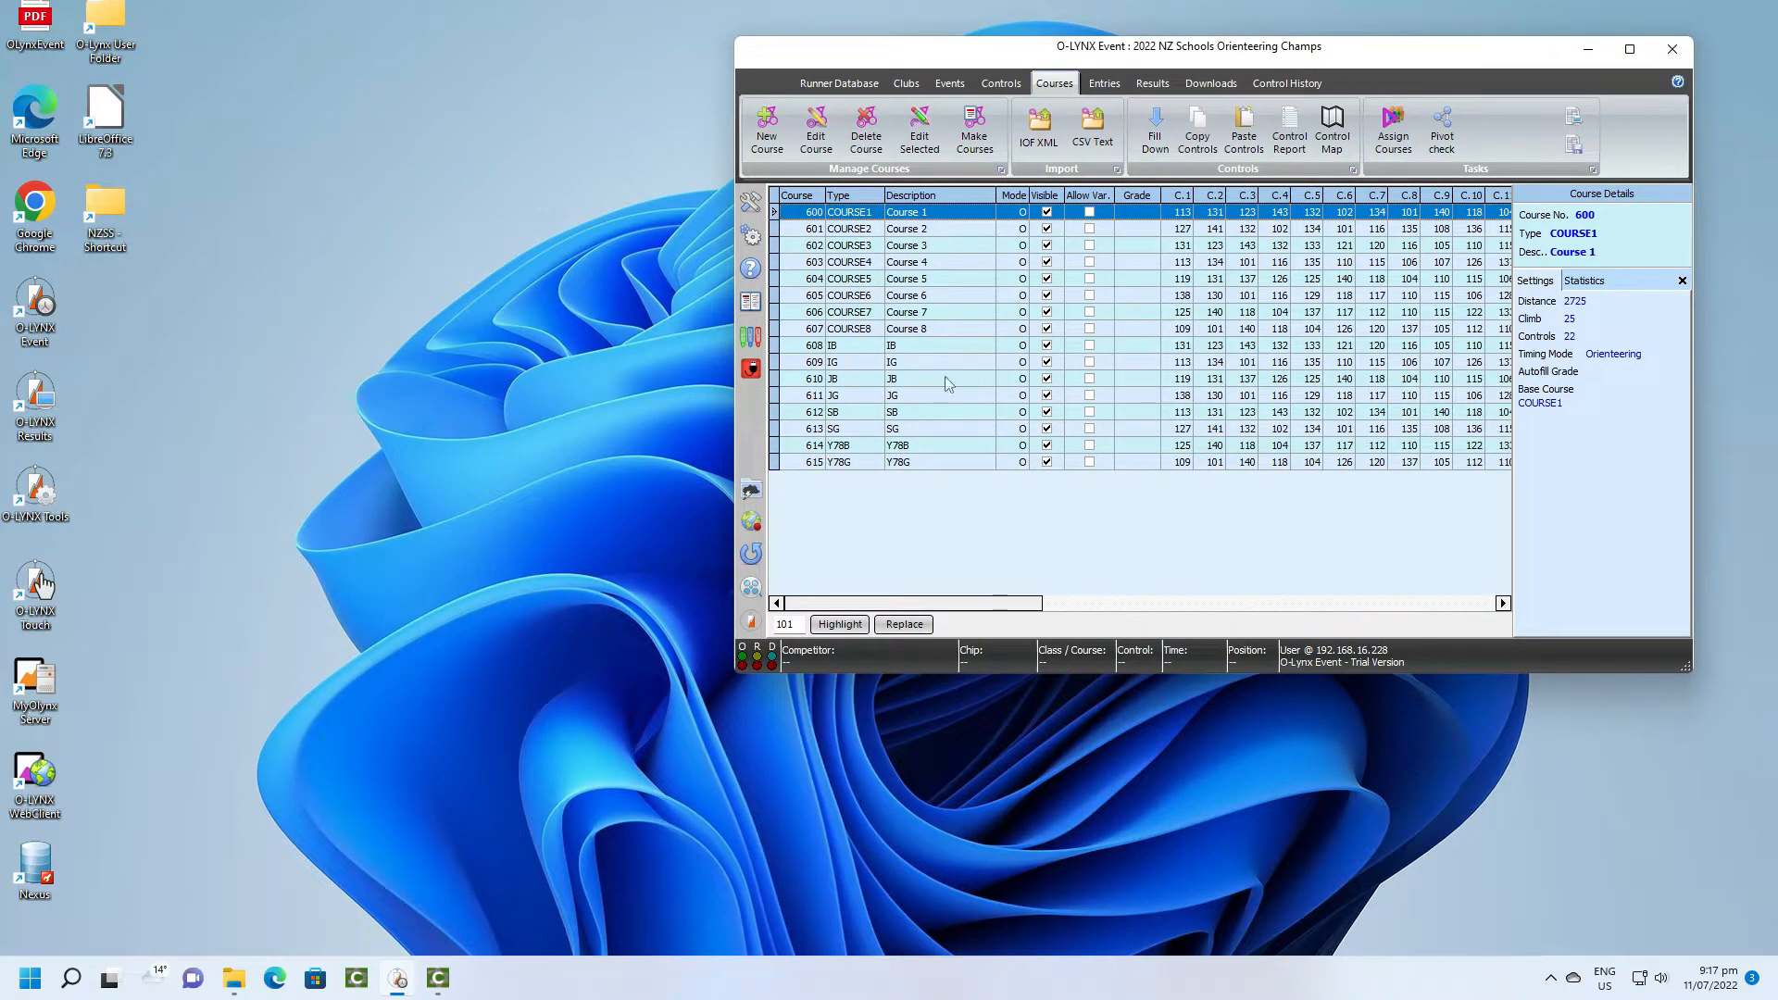
left_click(930, 329, "shift")
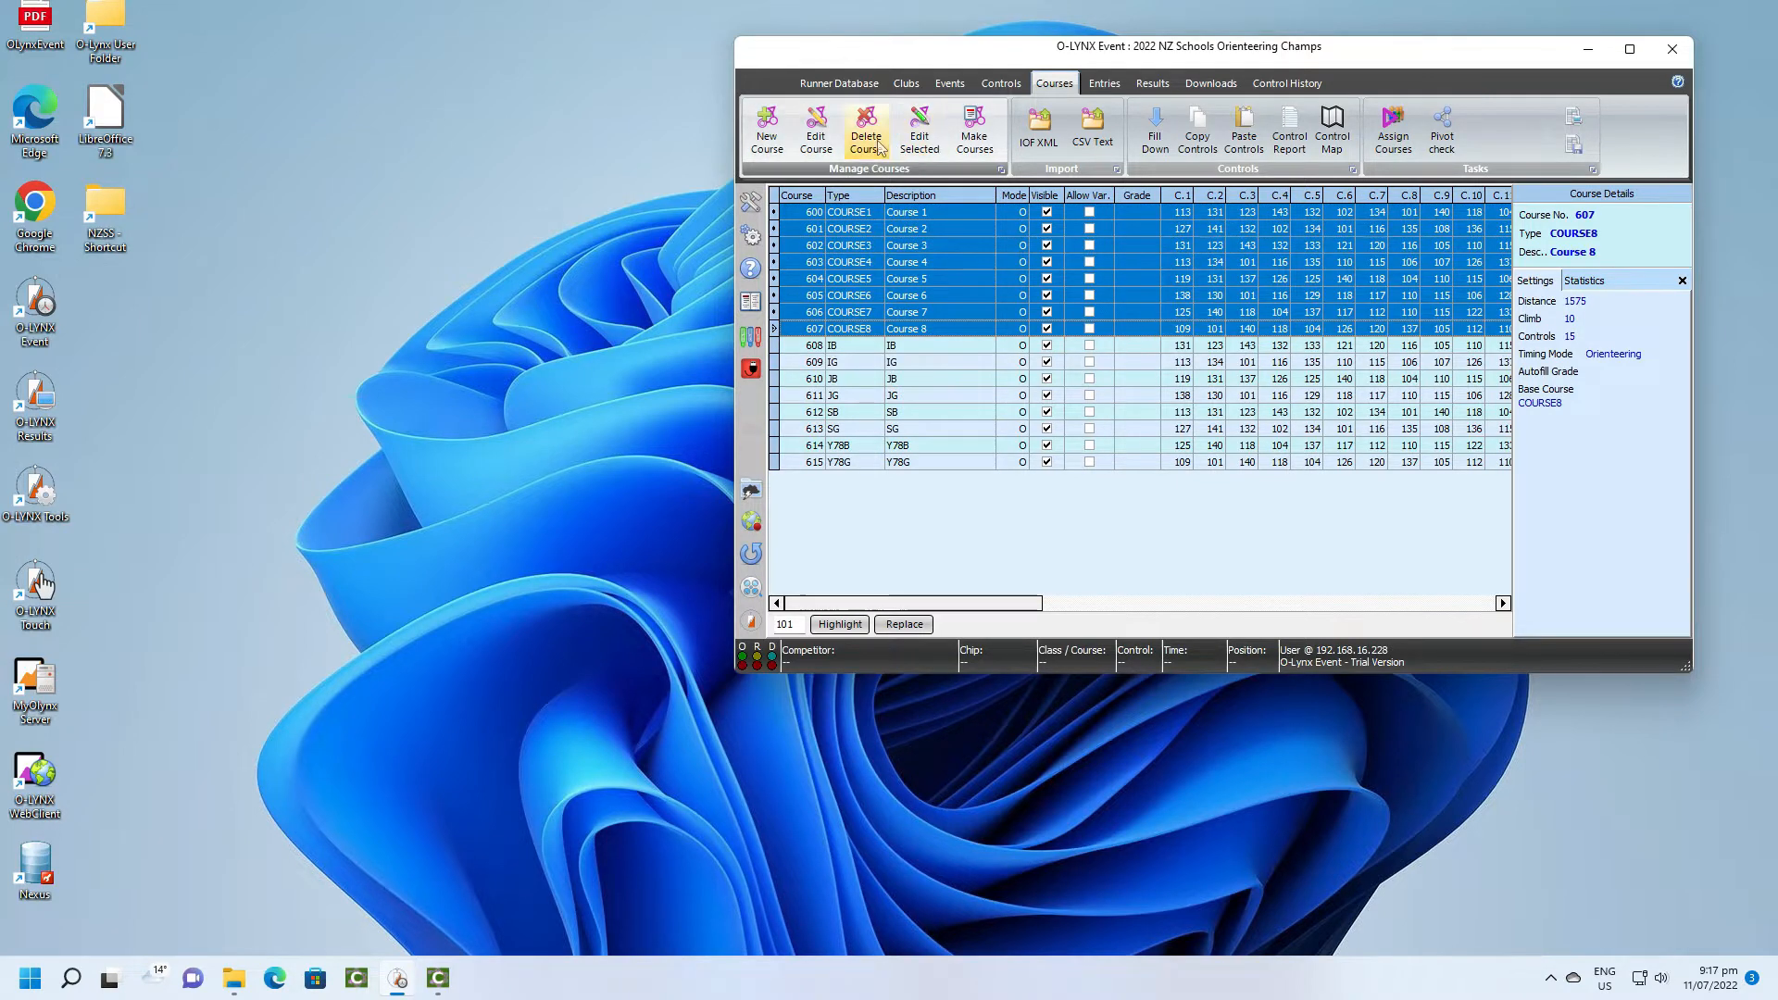
left_click(915, 156)
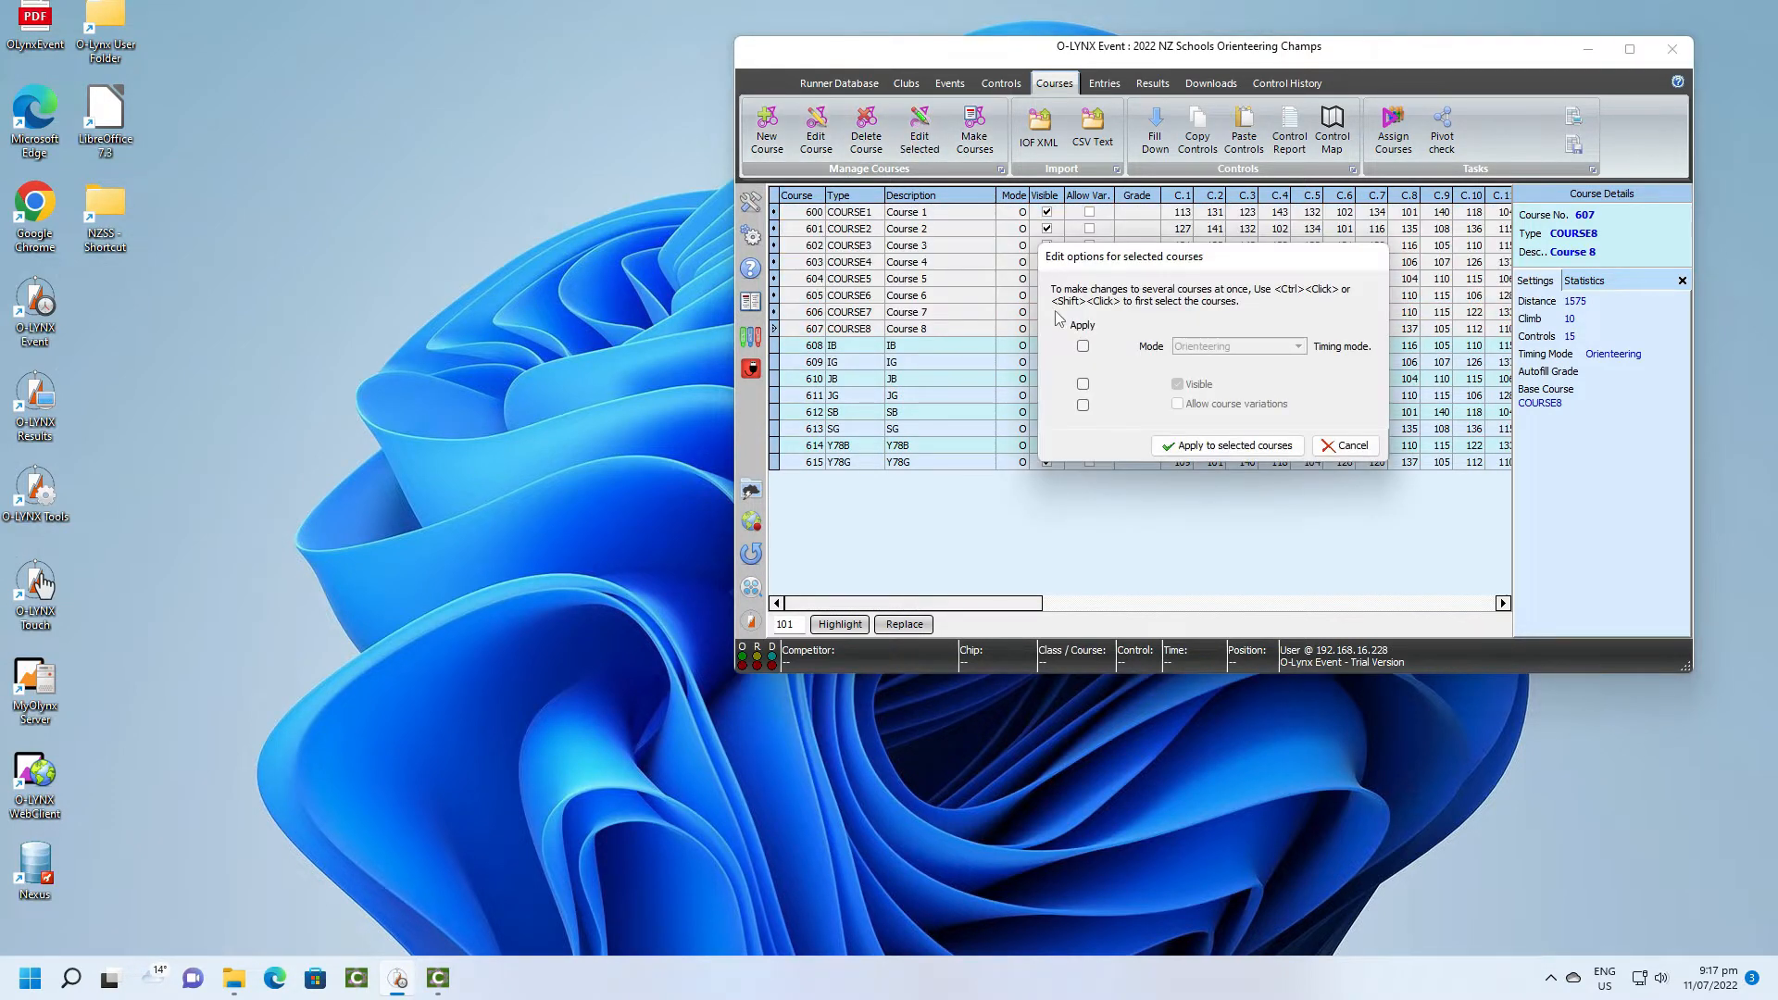
left_click(1083, 383)
left_click(1177, 384)
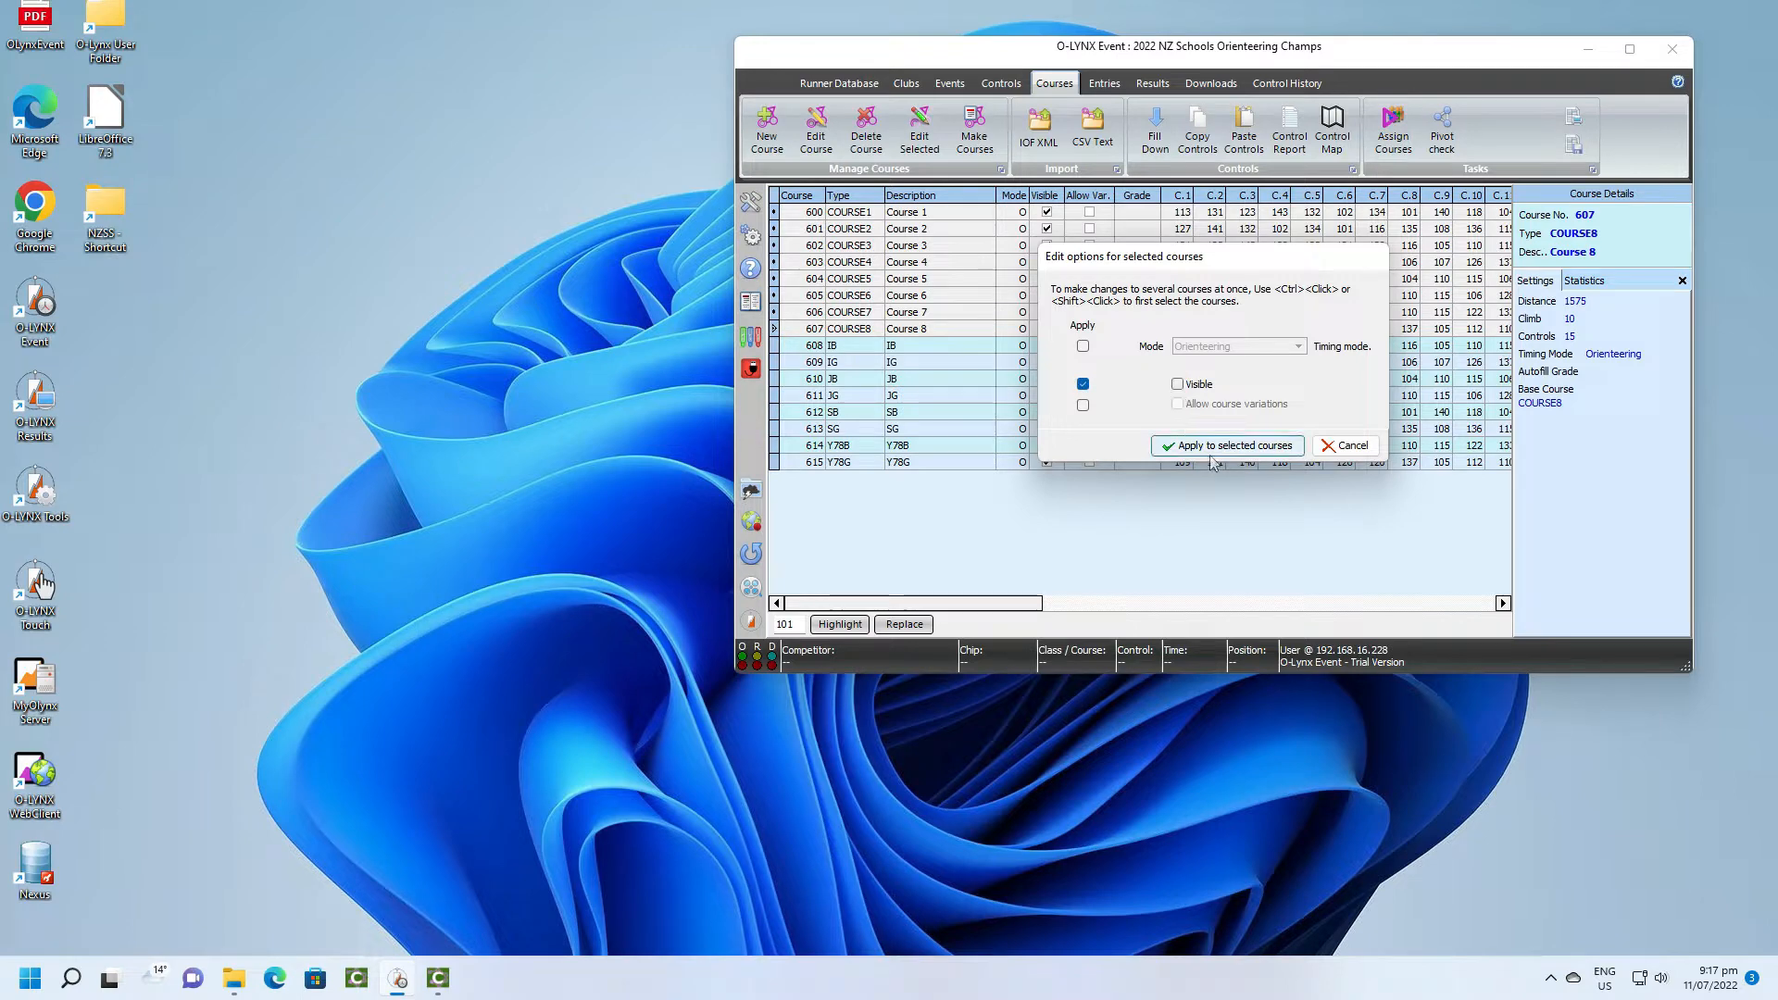
left_click(1216, 449)
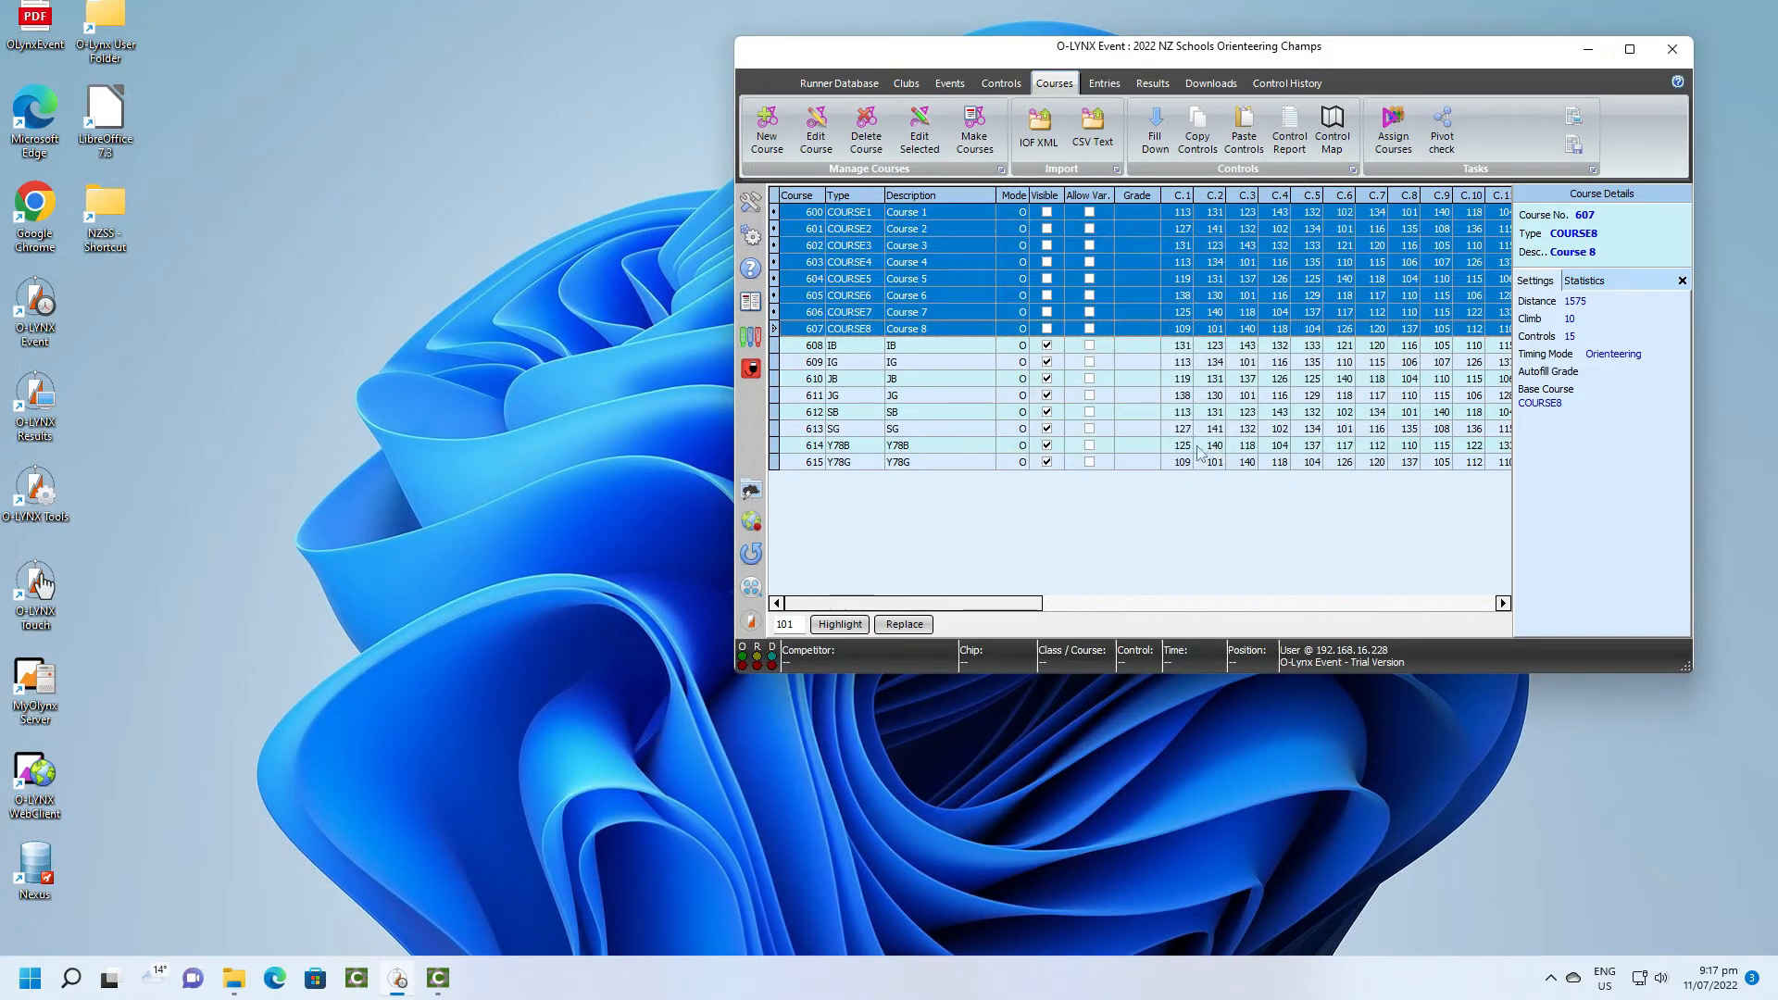
Load the CSV entries file "nzssoc2021-sprint-entries-olt" from the NZSS folder for import into the event.
left_click(1106, 84)
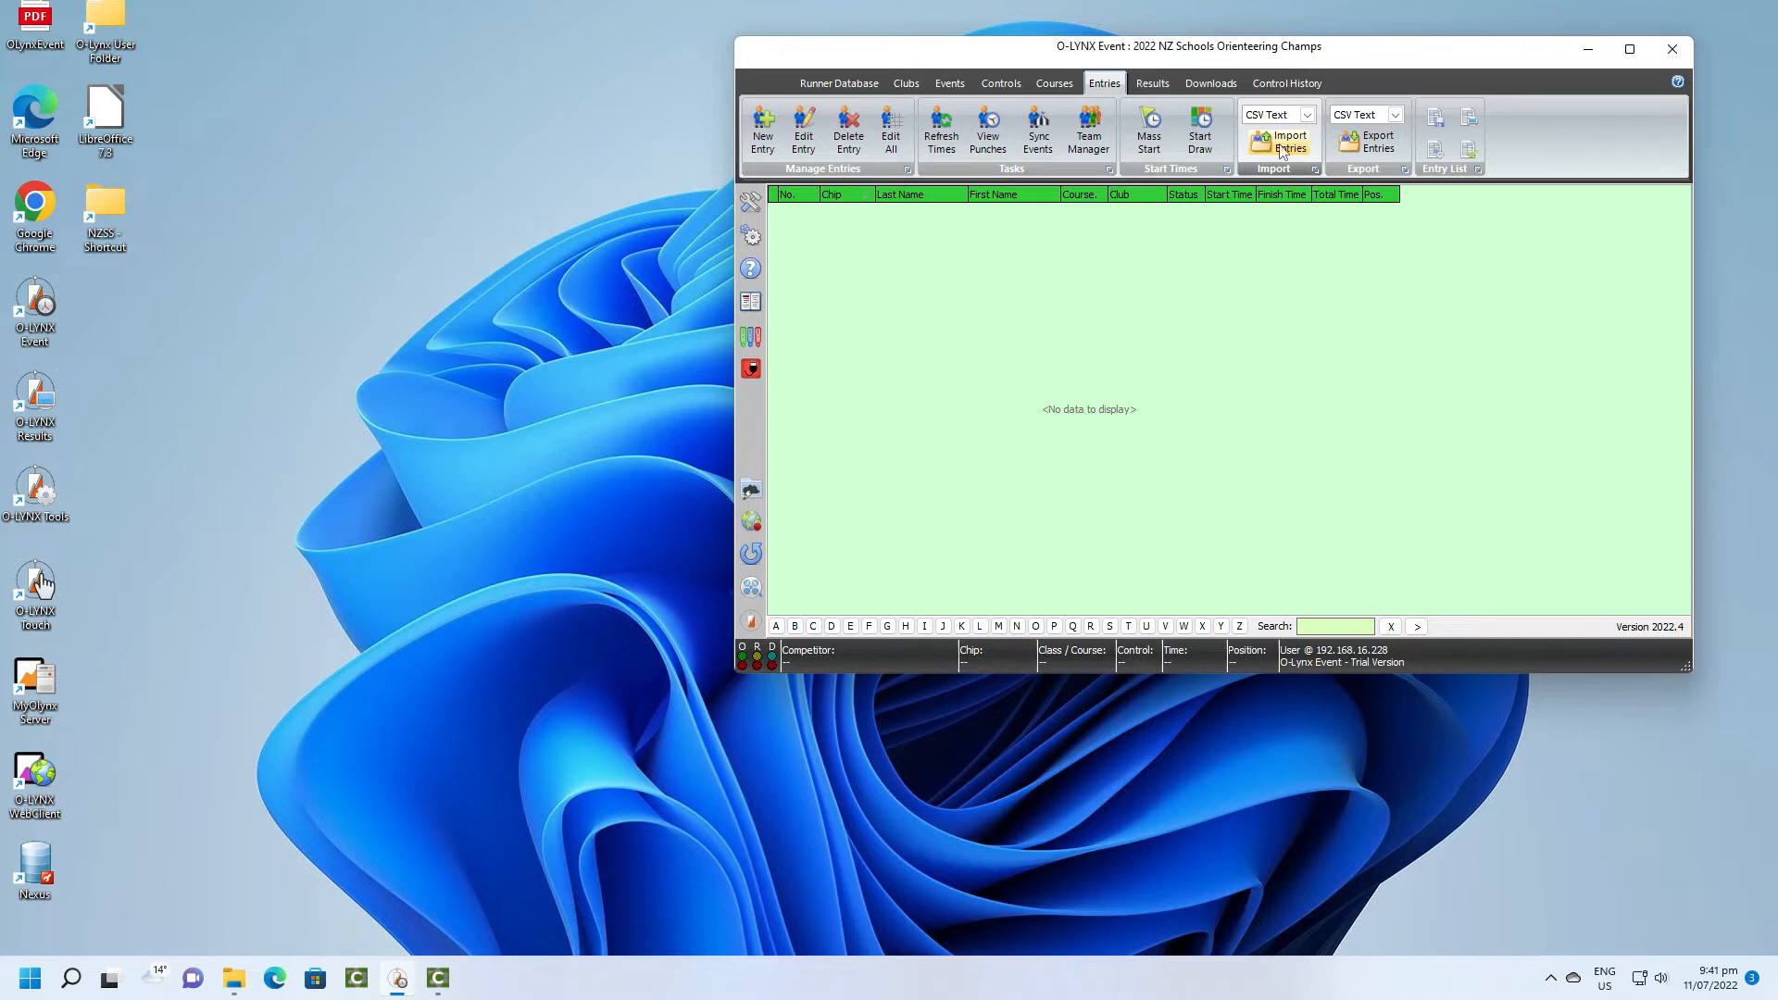
left_click(1282, 150)
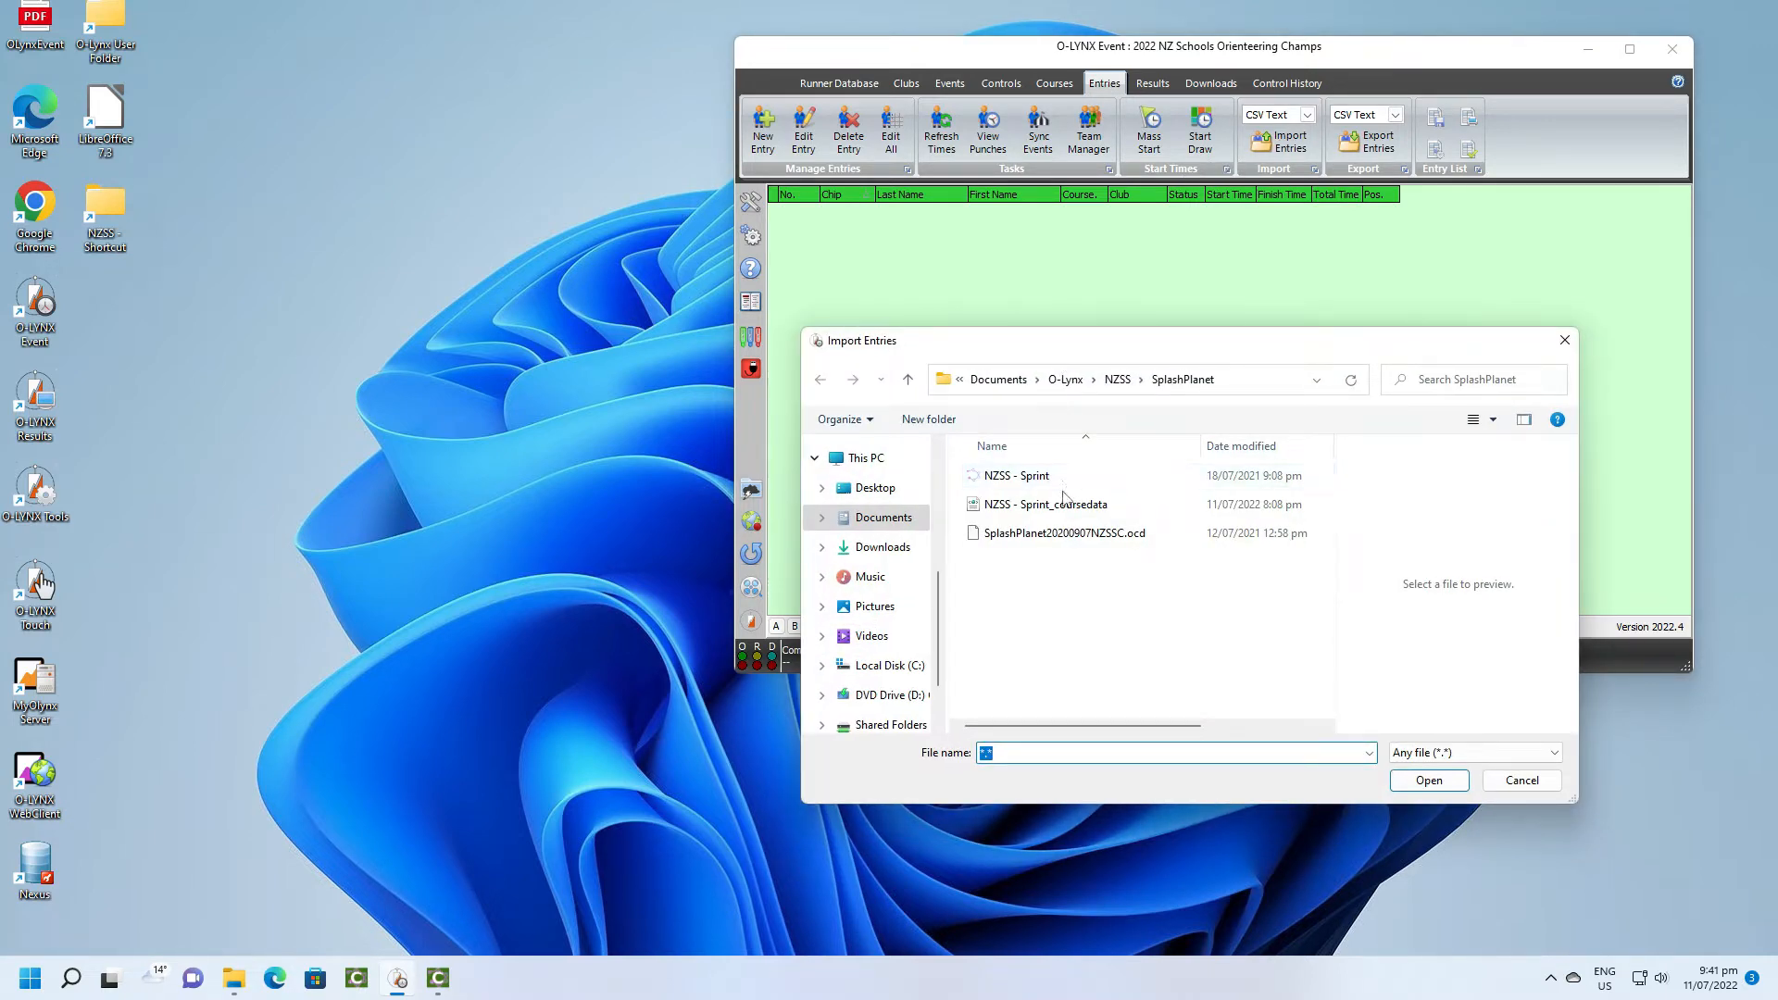
left_click(1117, 379)
scroll(1065, 617, "down", 2)
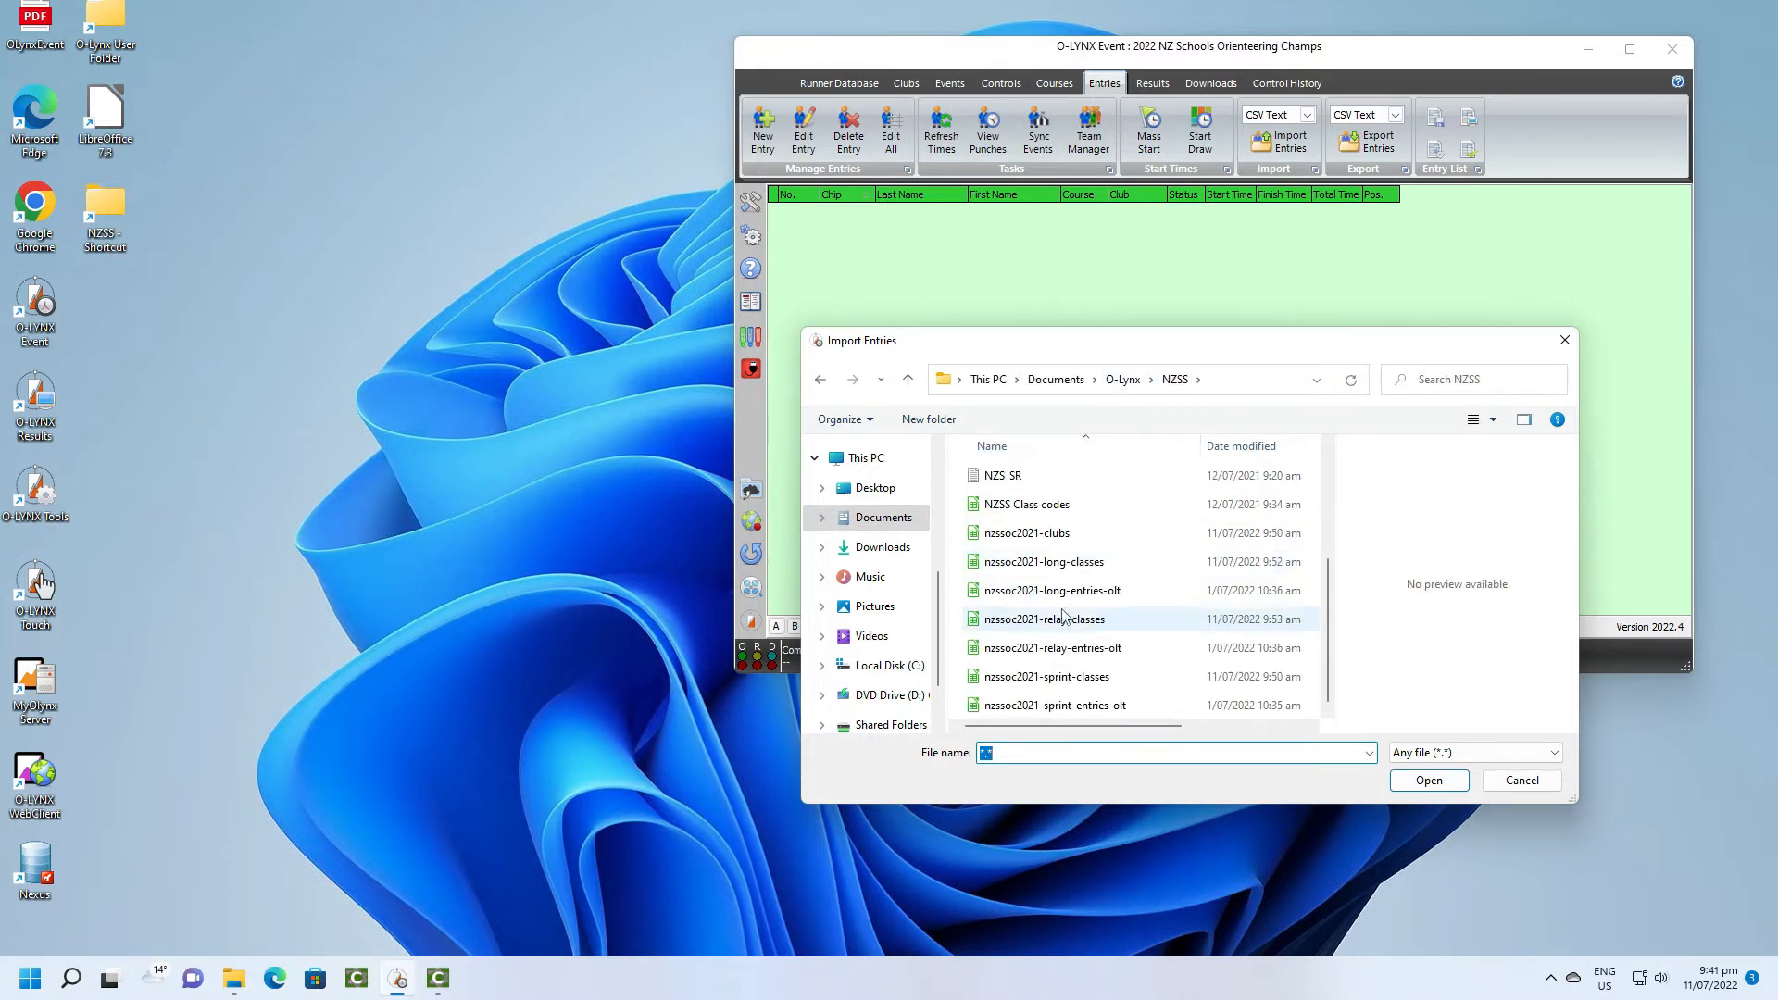
left_click(1074, 705)
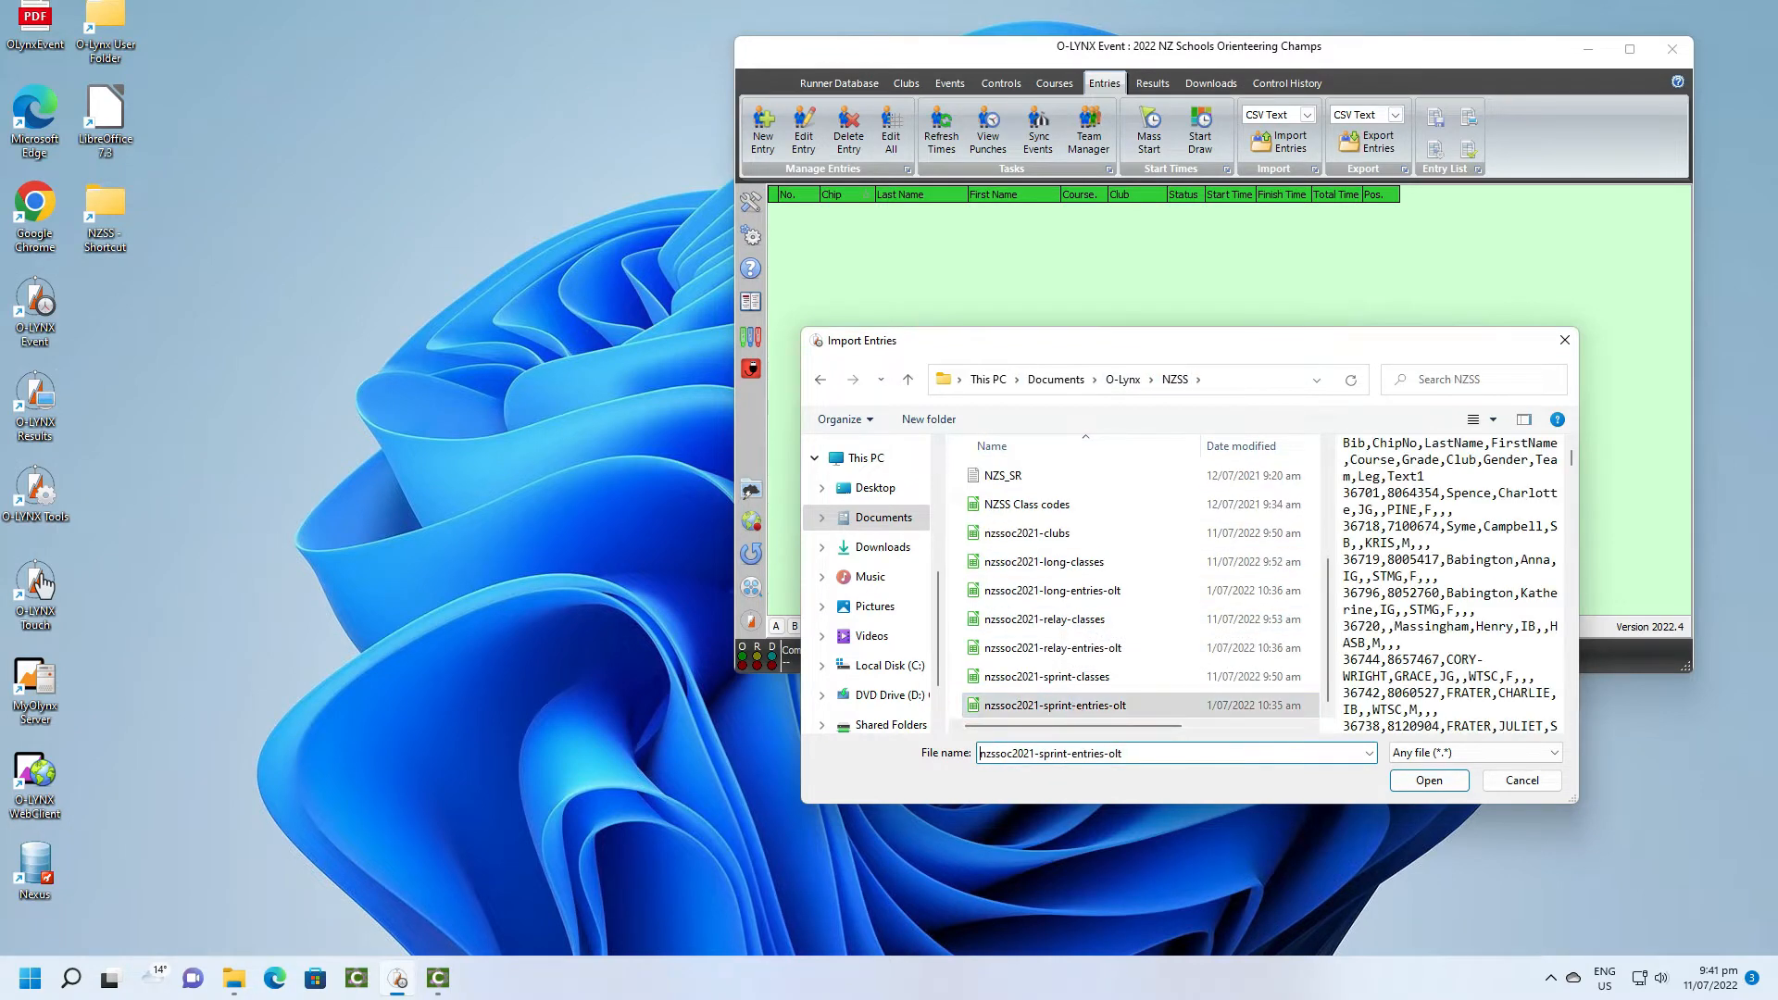
left_click(1433, 784)
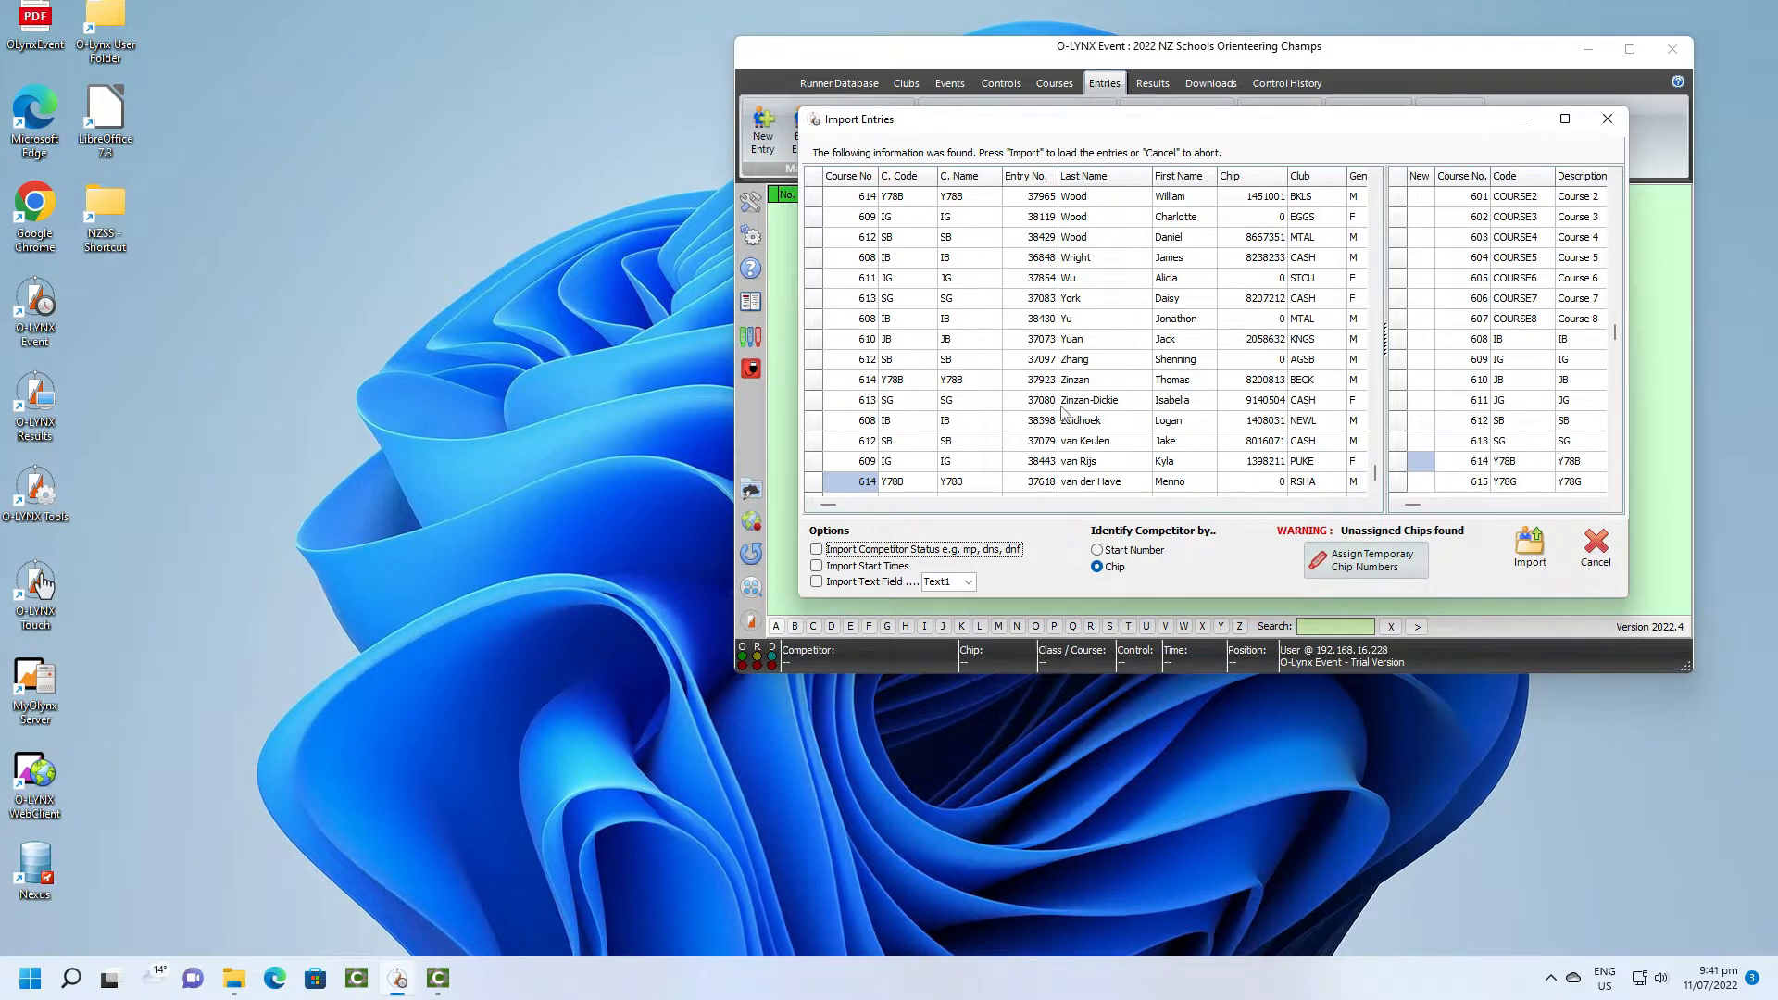
Review the loaded entries, assign temporary chip numbers to competitors without a chip, and import the entries identified by chip.
scroll(1065, 414, "up", 1)
scroll(1064, 414, "up", 2)
scroll(1065, 414, "up", 6)
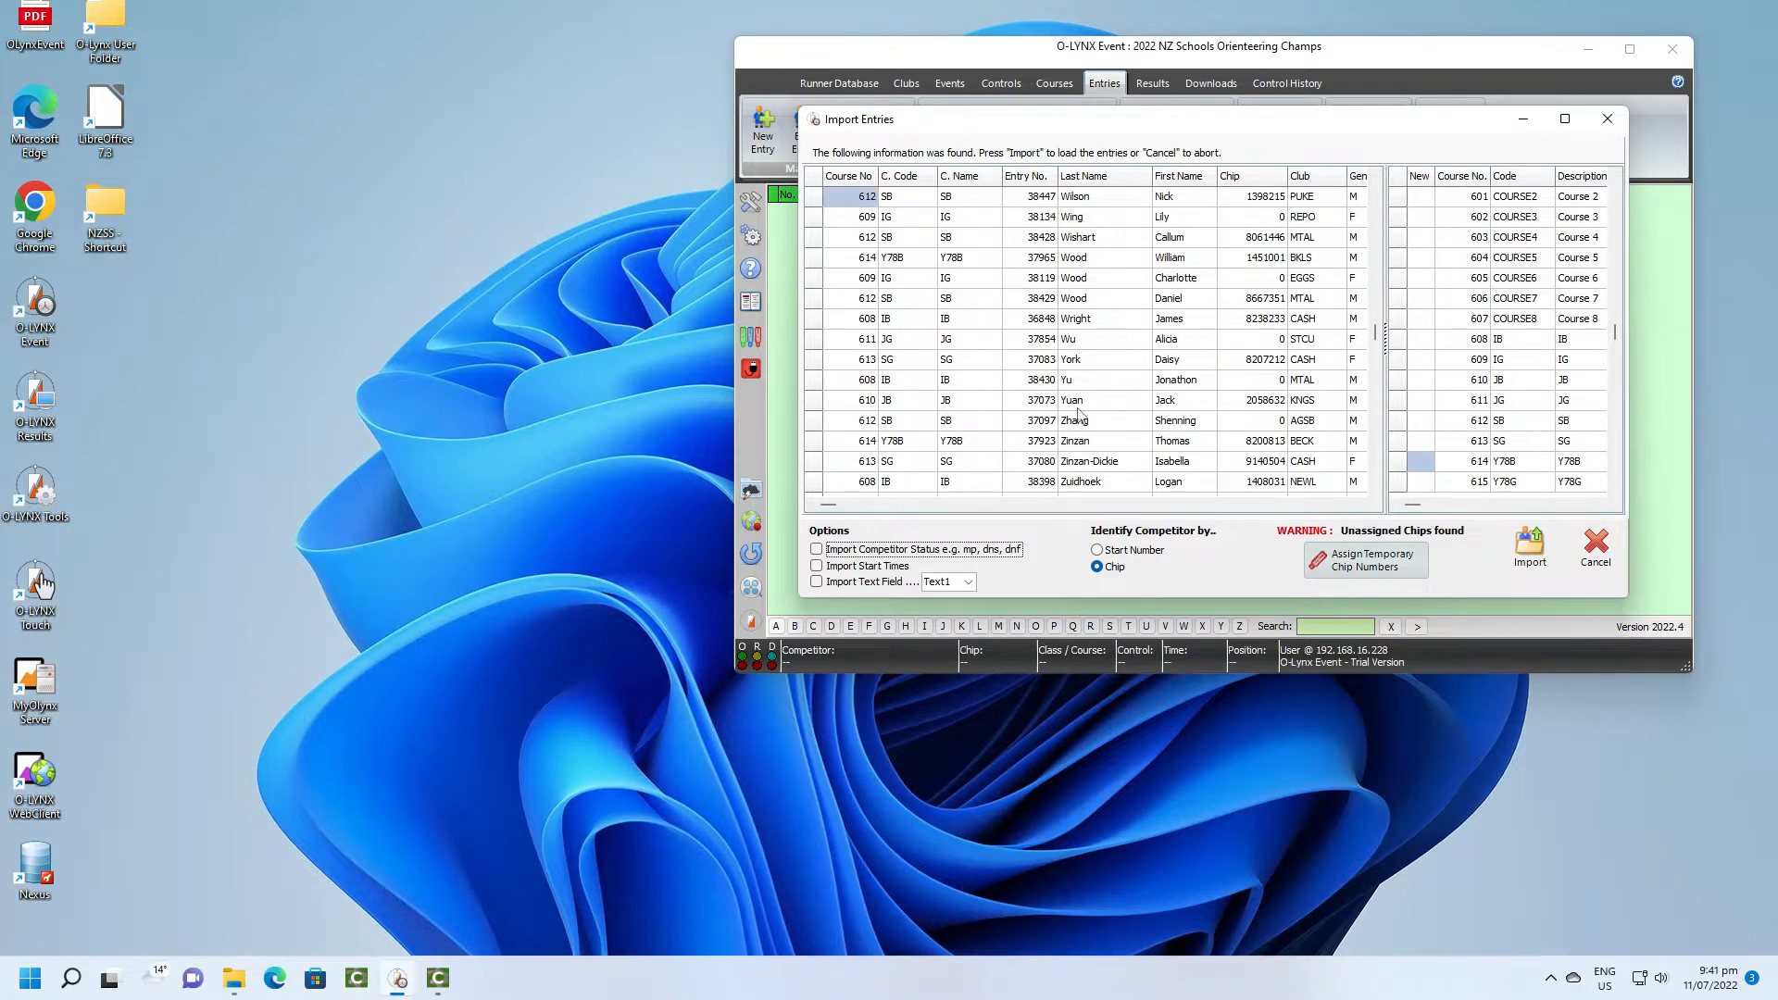
scroll(1079, 414, "up", 9)
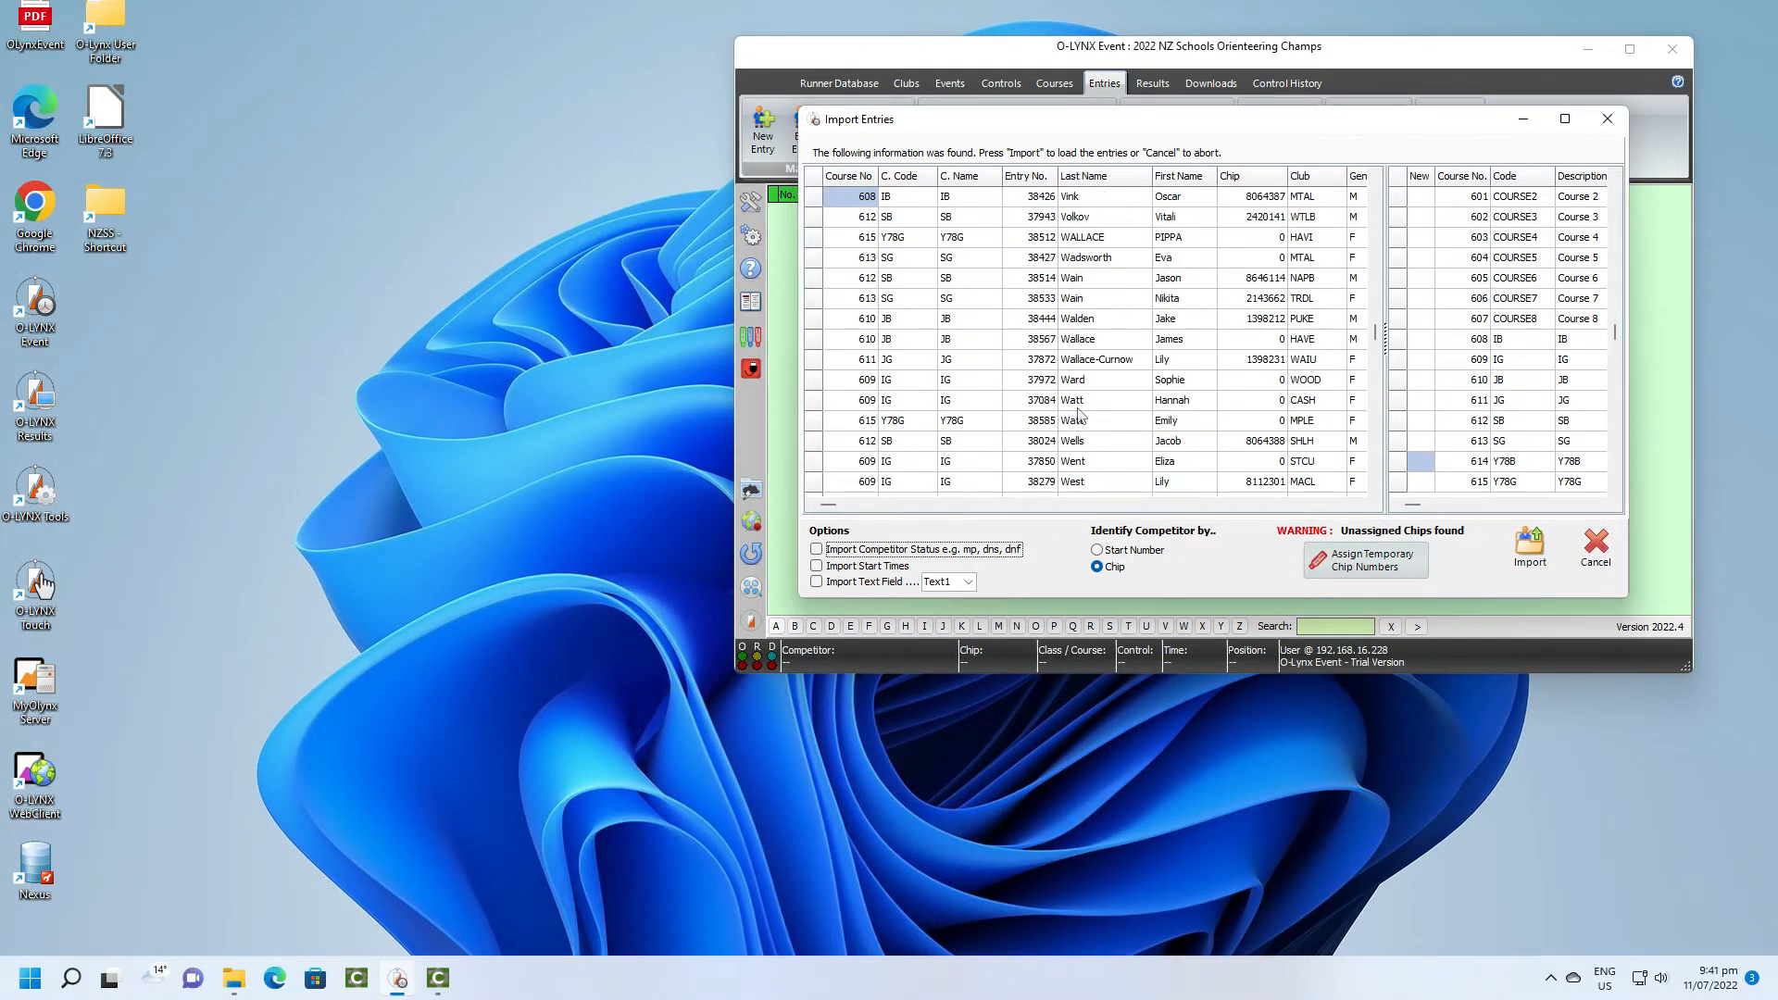
scroll(1079, 414, "up", 4)
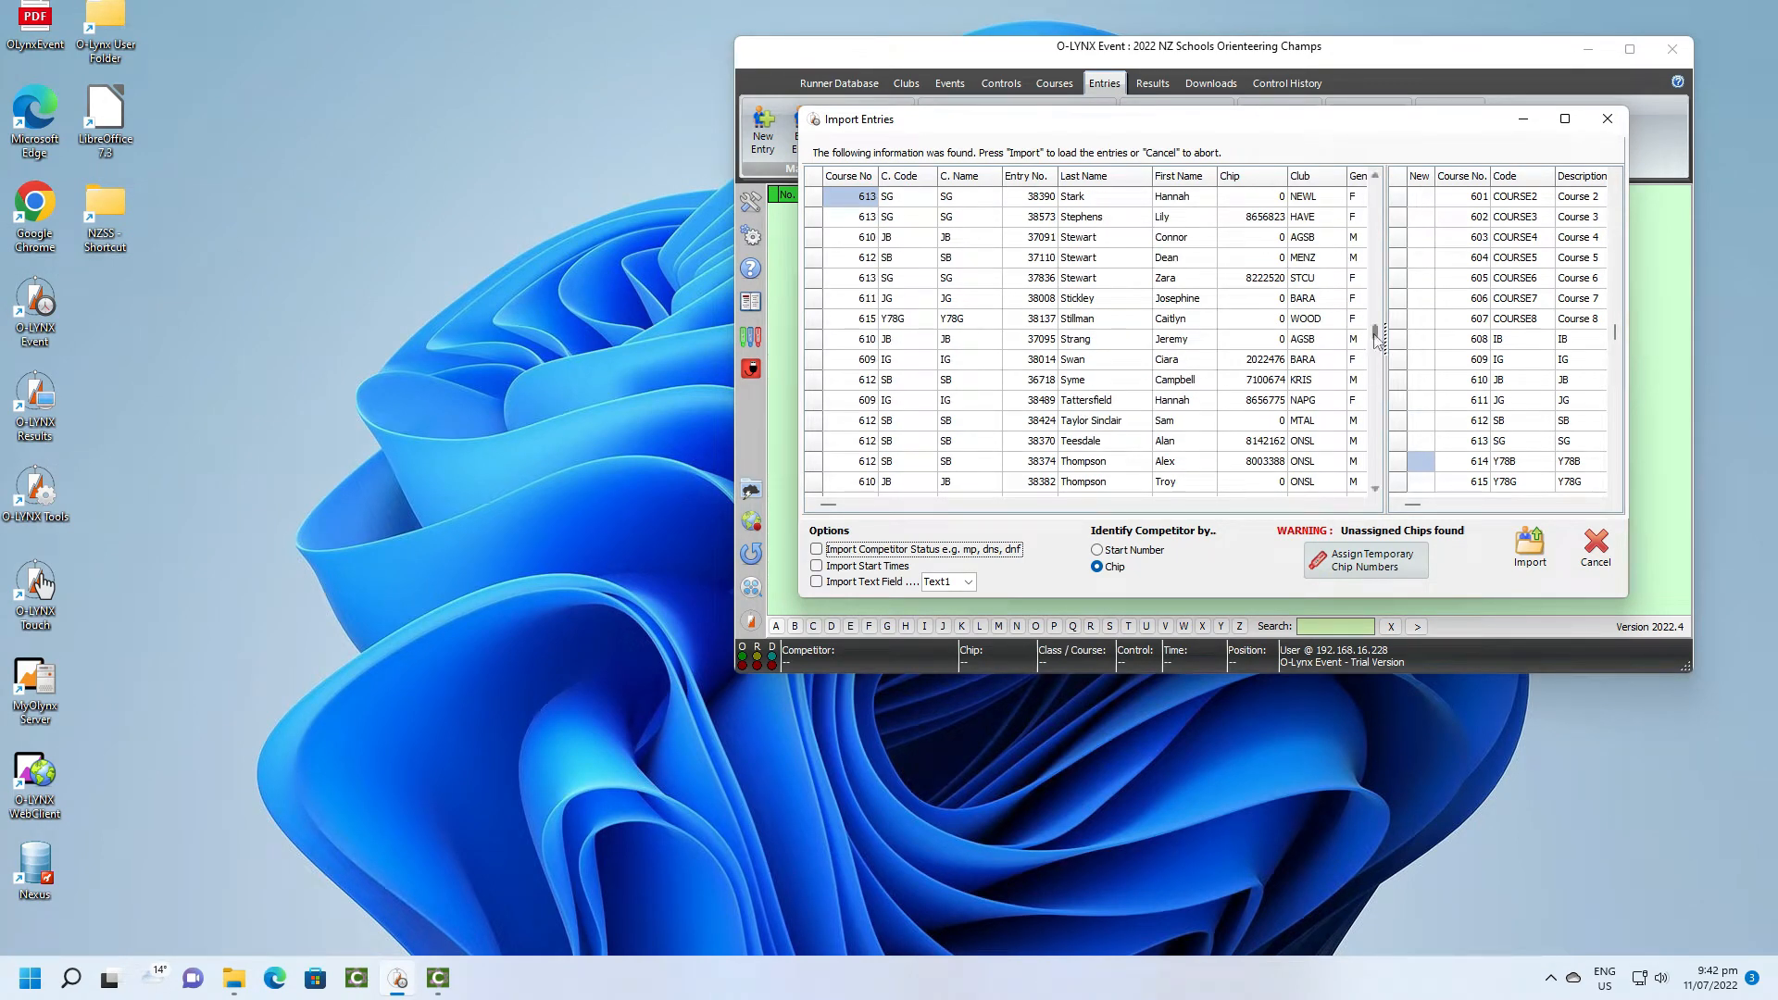
mouse_move(1378, 338)
left_mouse_down()
mouse_move(1386, 197)
mouse_move(1384, 372)
left_mouse_up()
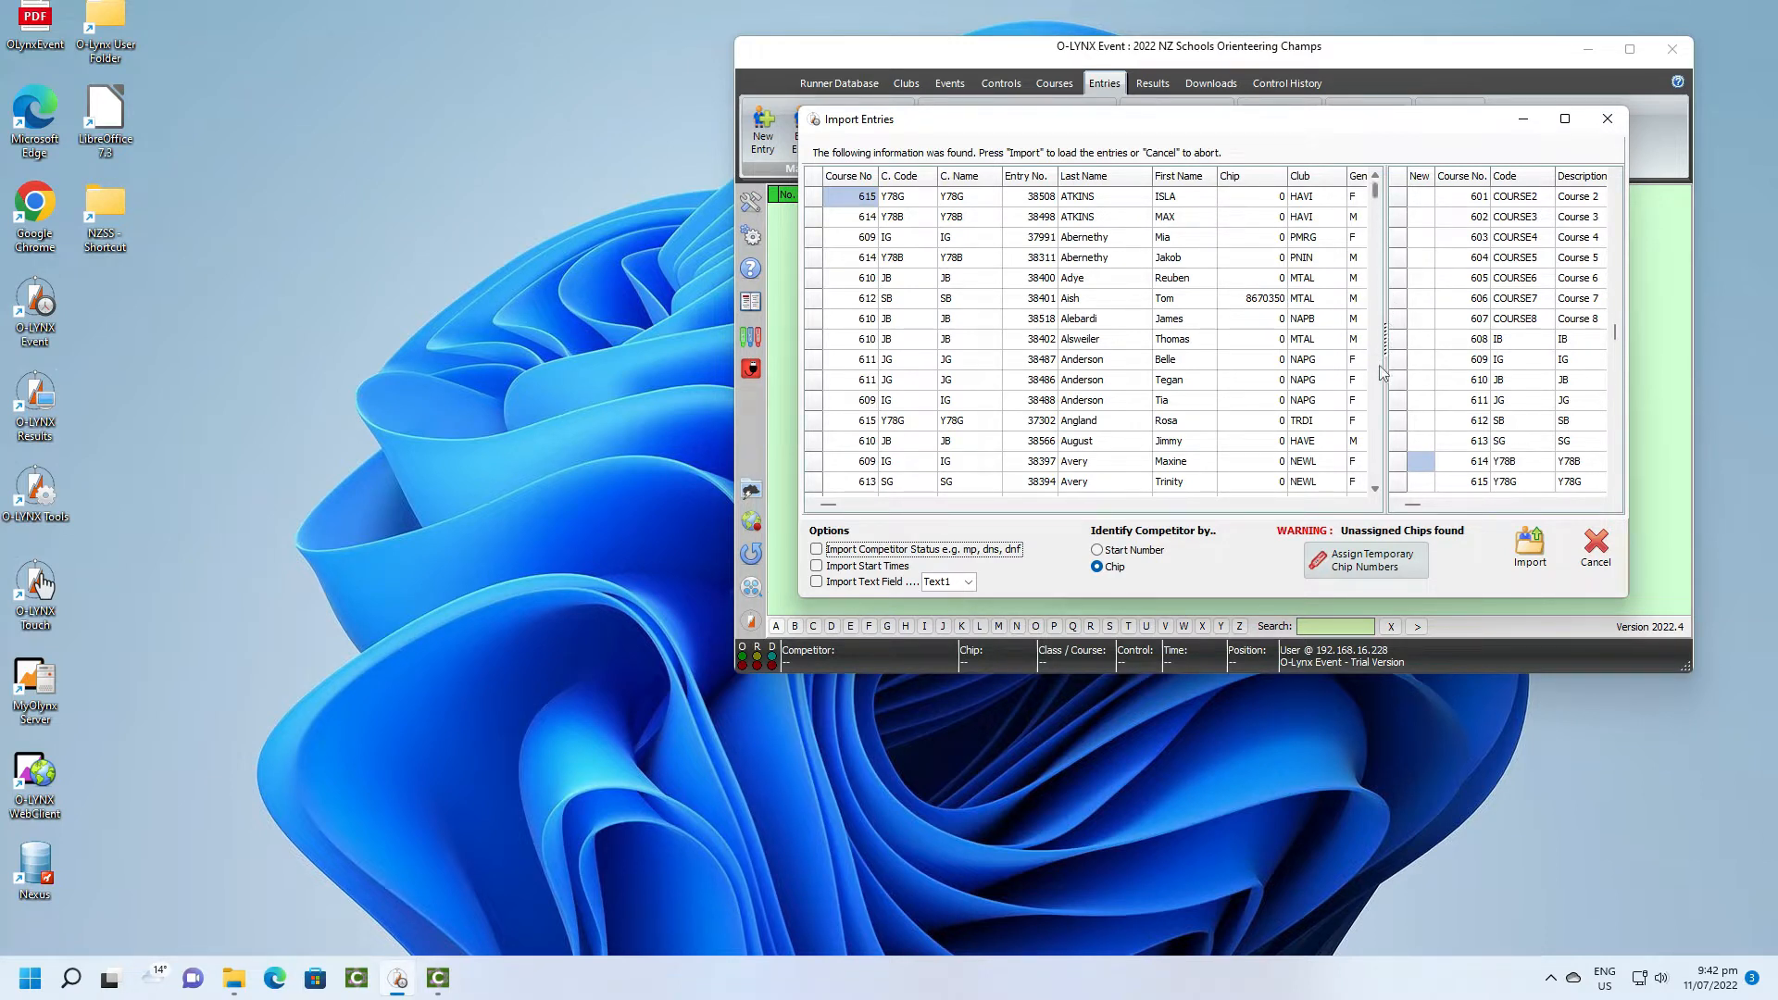
left_click(1350, 562)
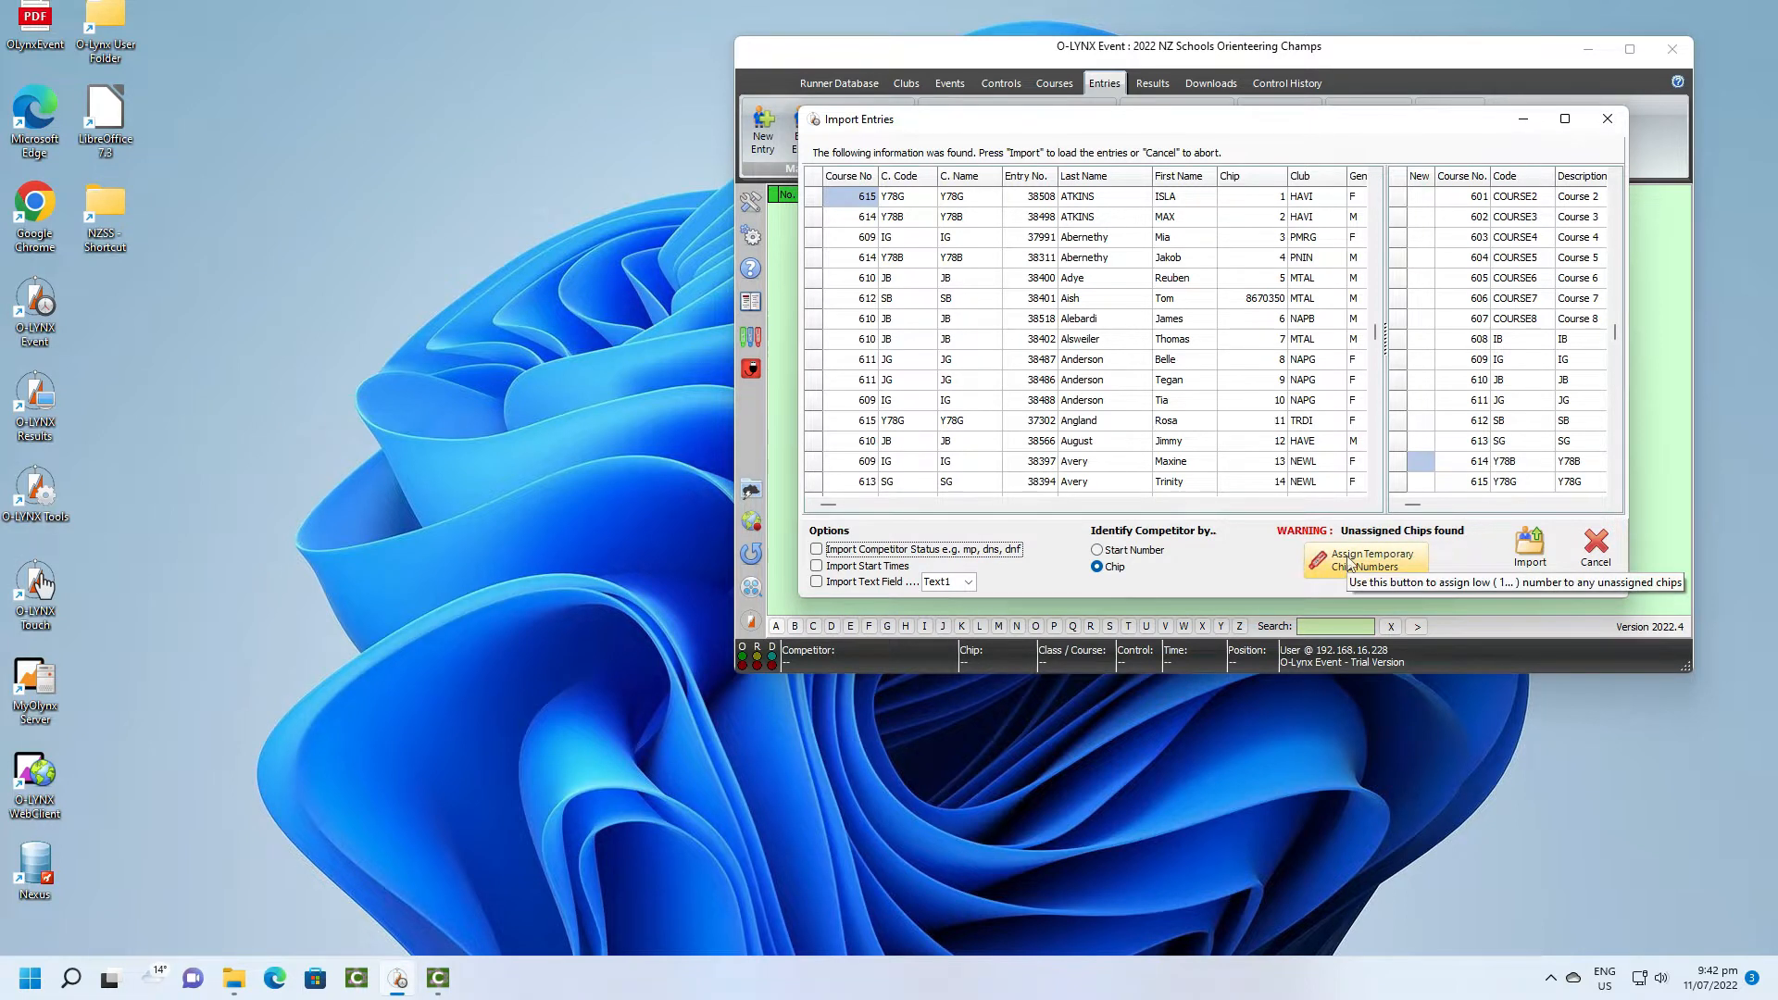
left_click(1531, 551)
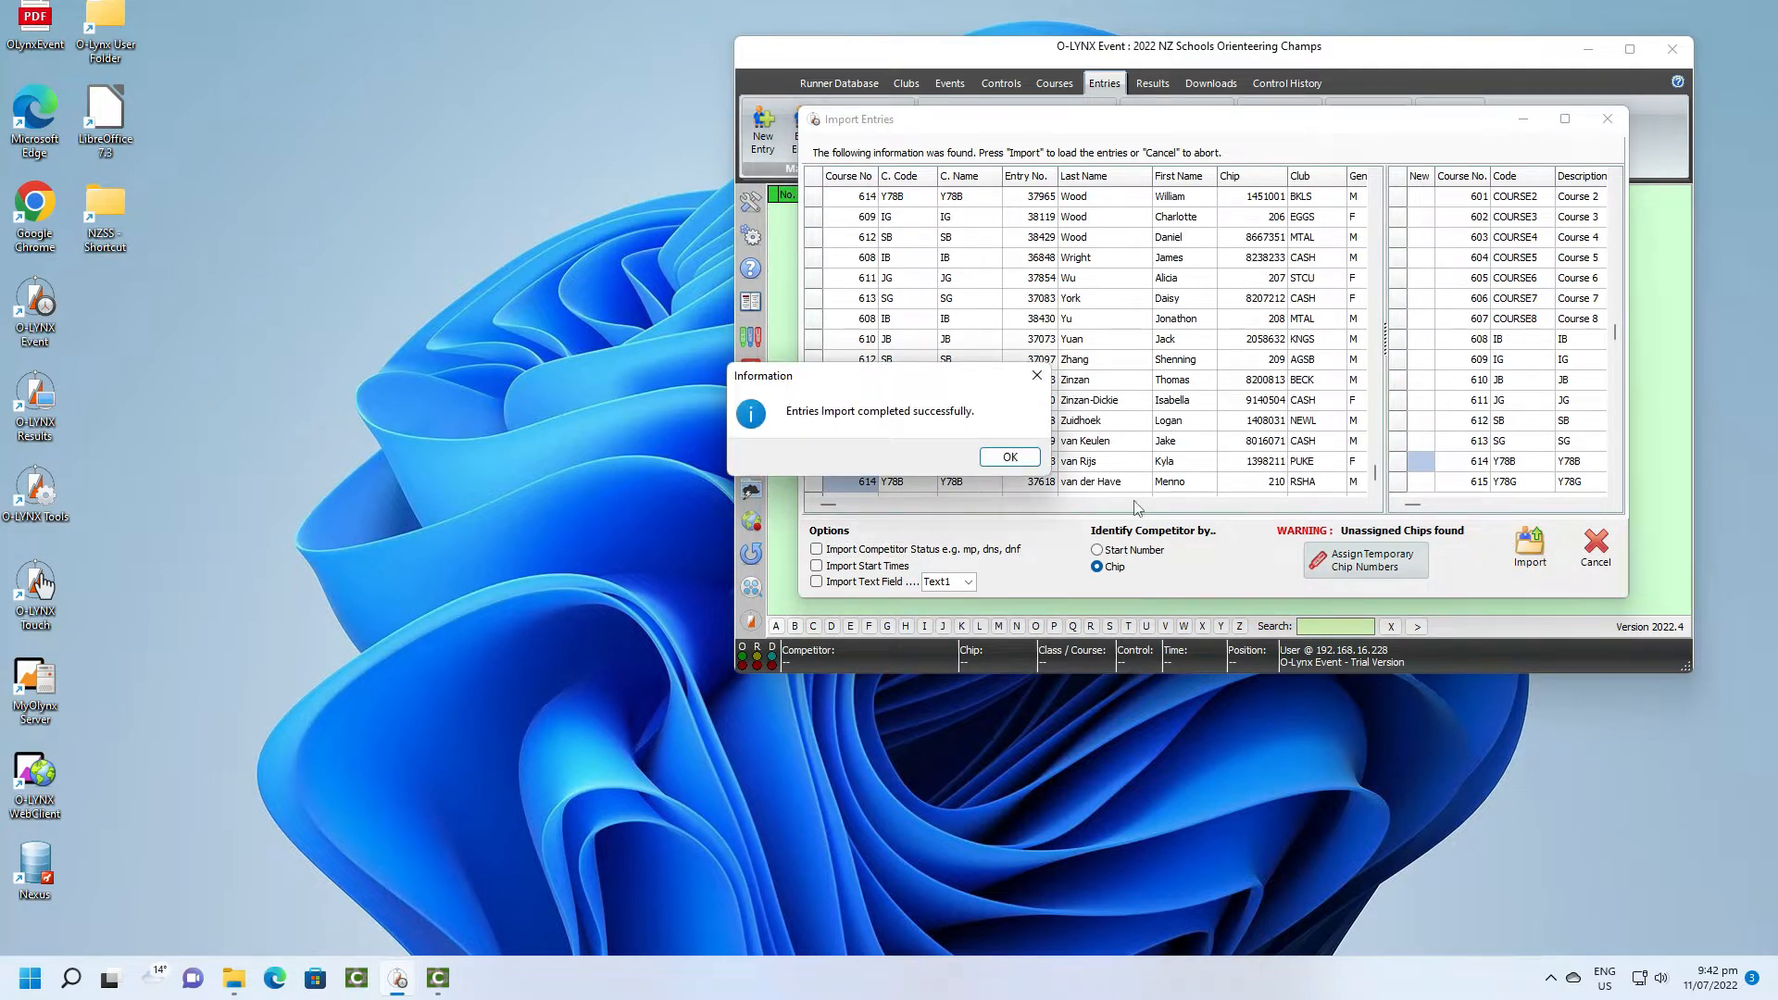
left_click(1011, 458)
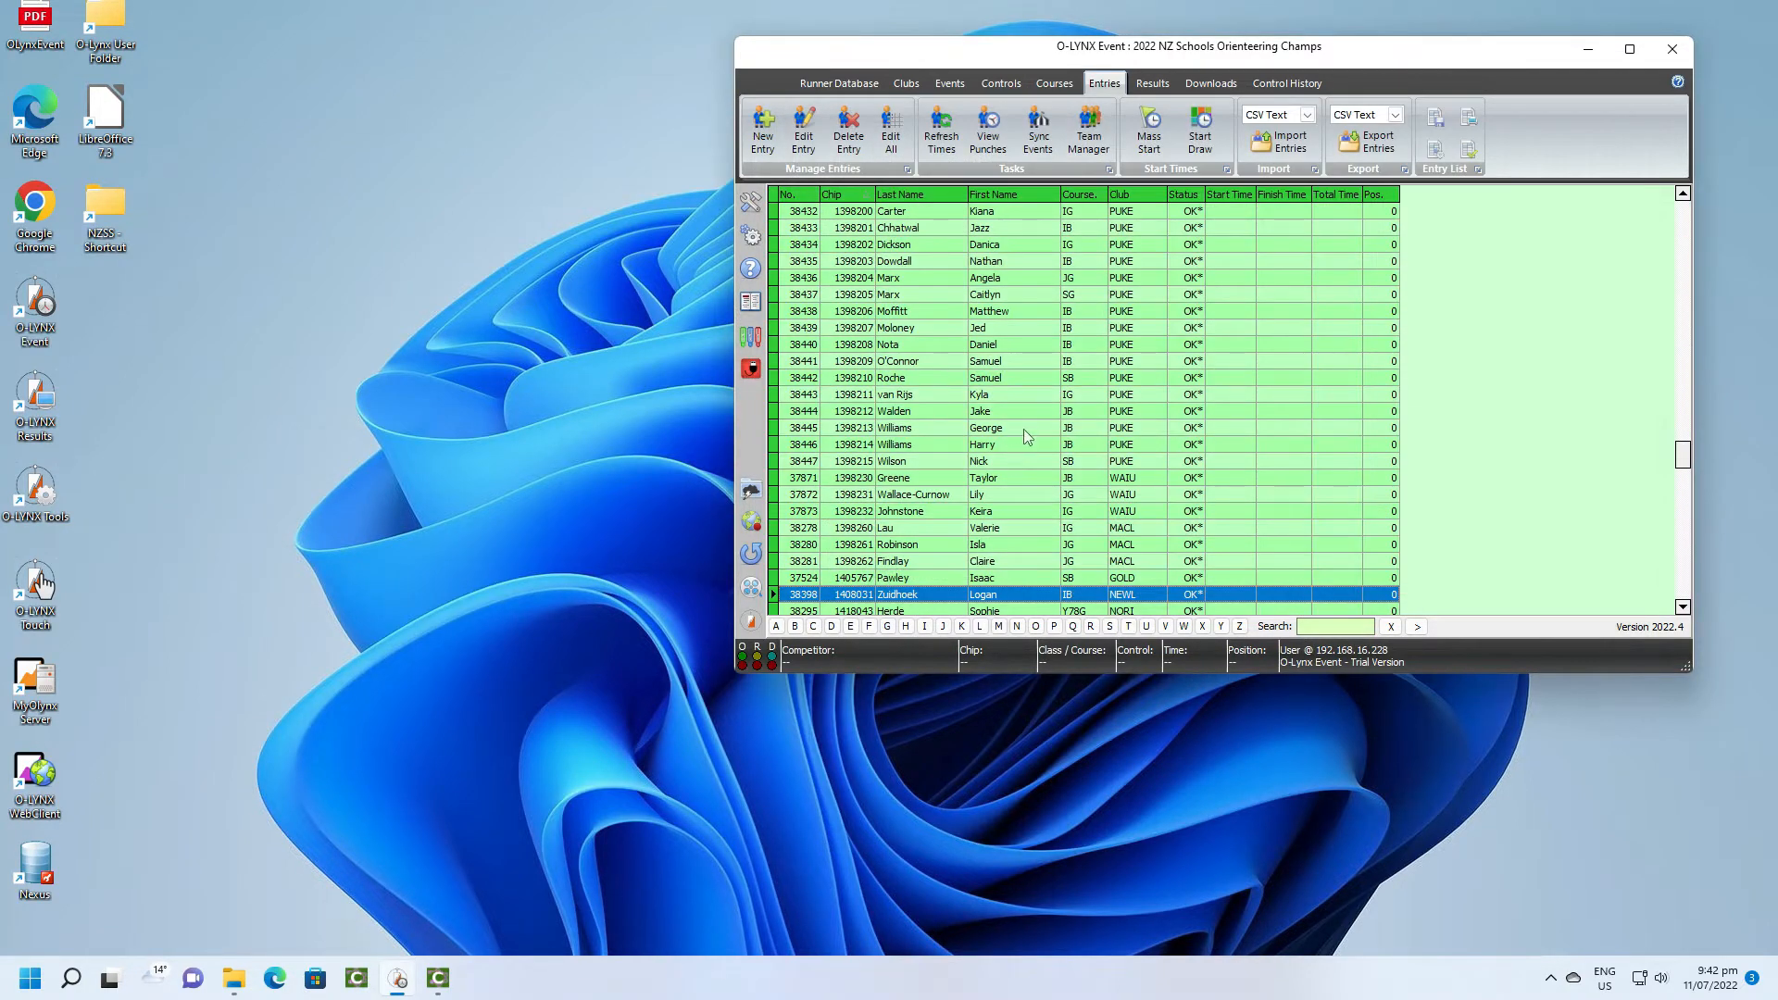
Look through the imported entries list and refresh the statistics of the 2022 NZ Schools Orienteering Champs event.
left_click(1024, 428)
scroll(1024, 426, "down", 4)
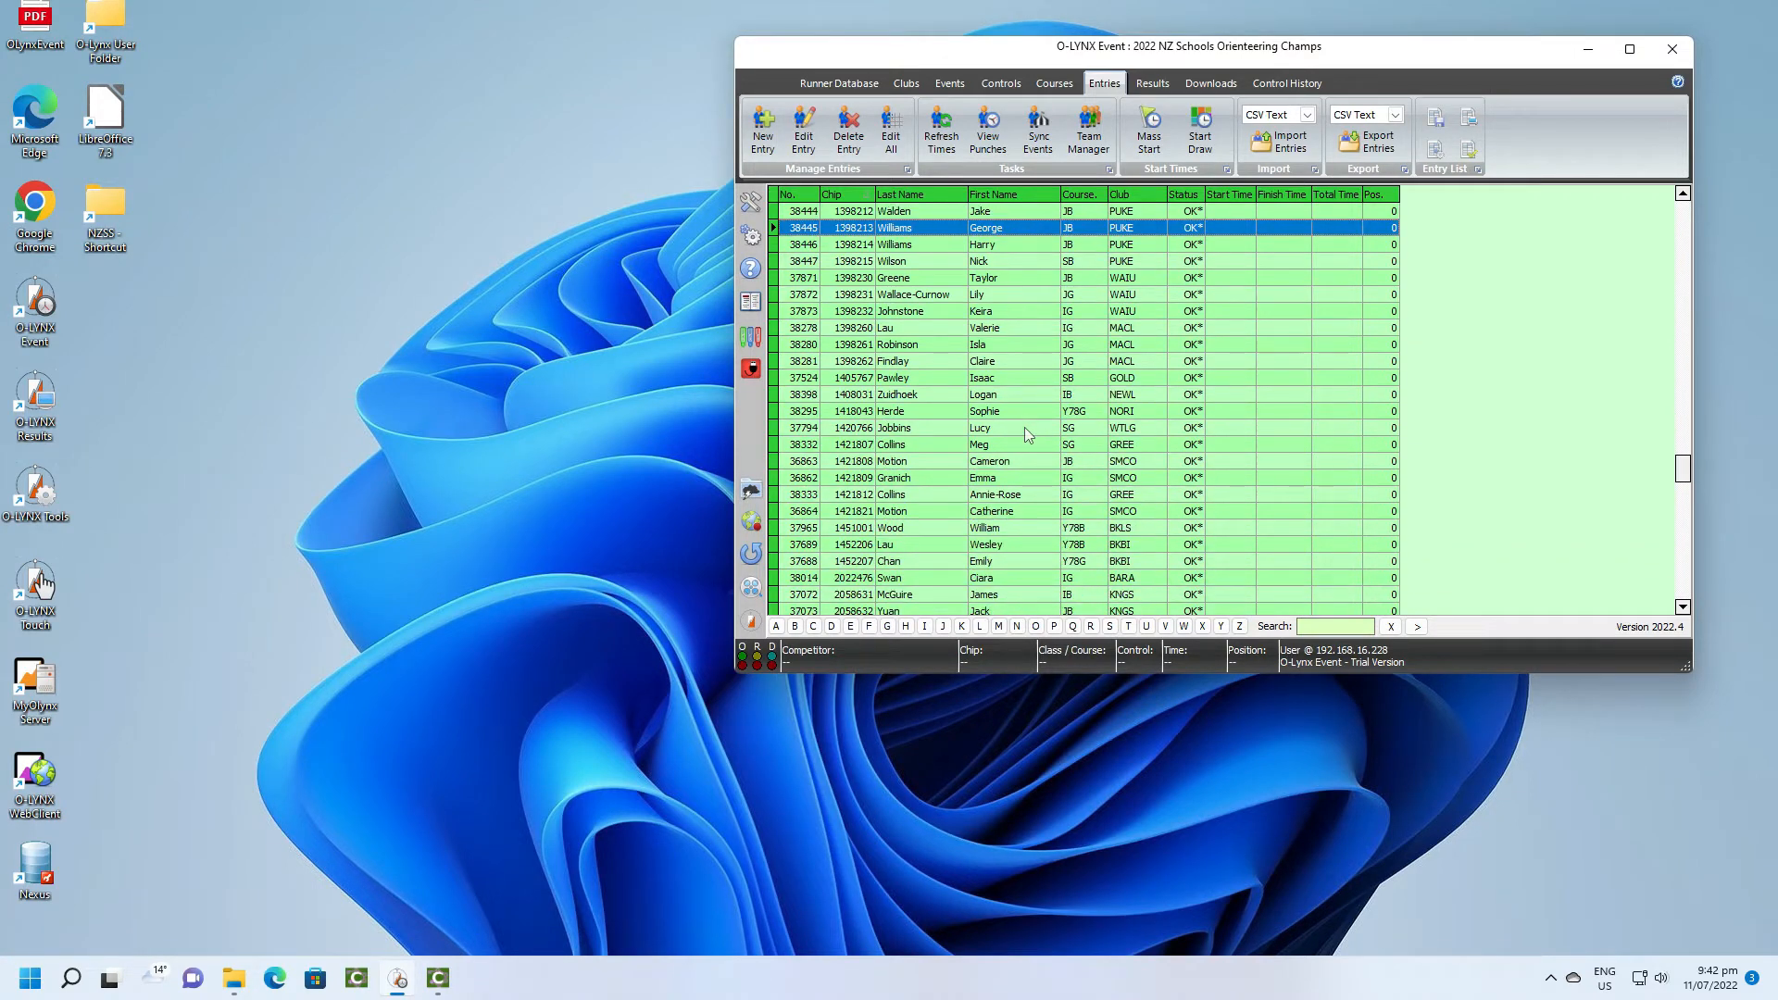
scroll(1024, 427, "down", 8)
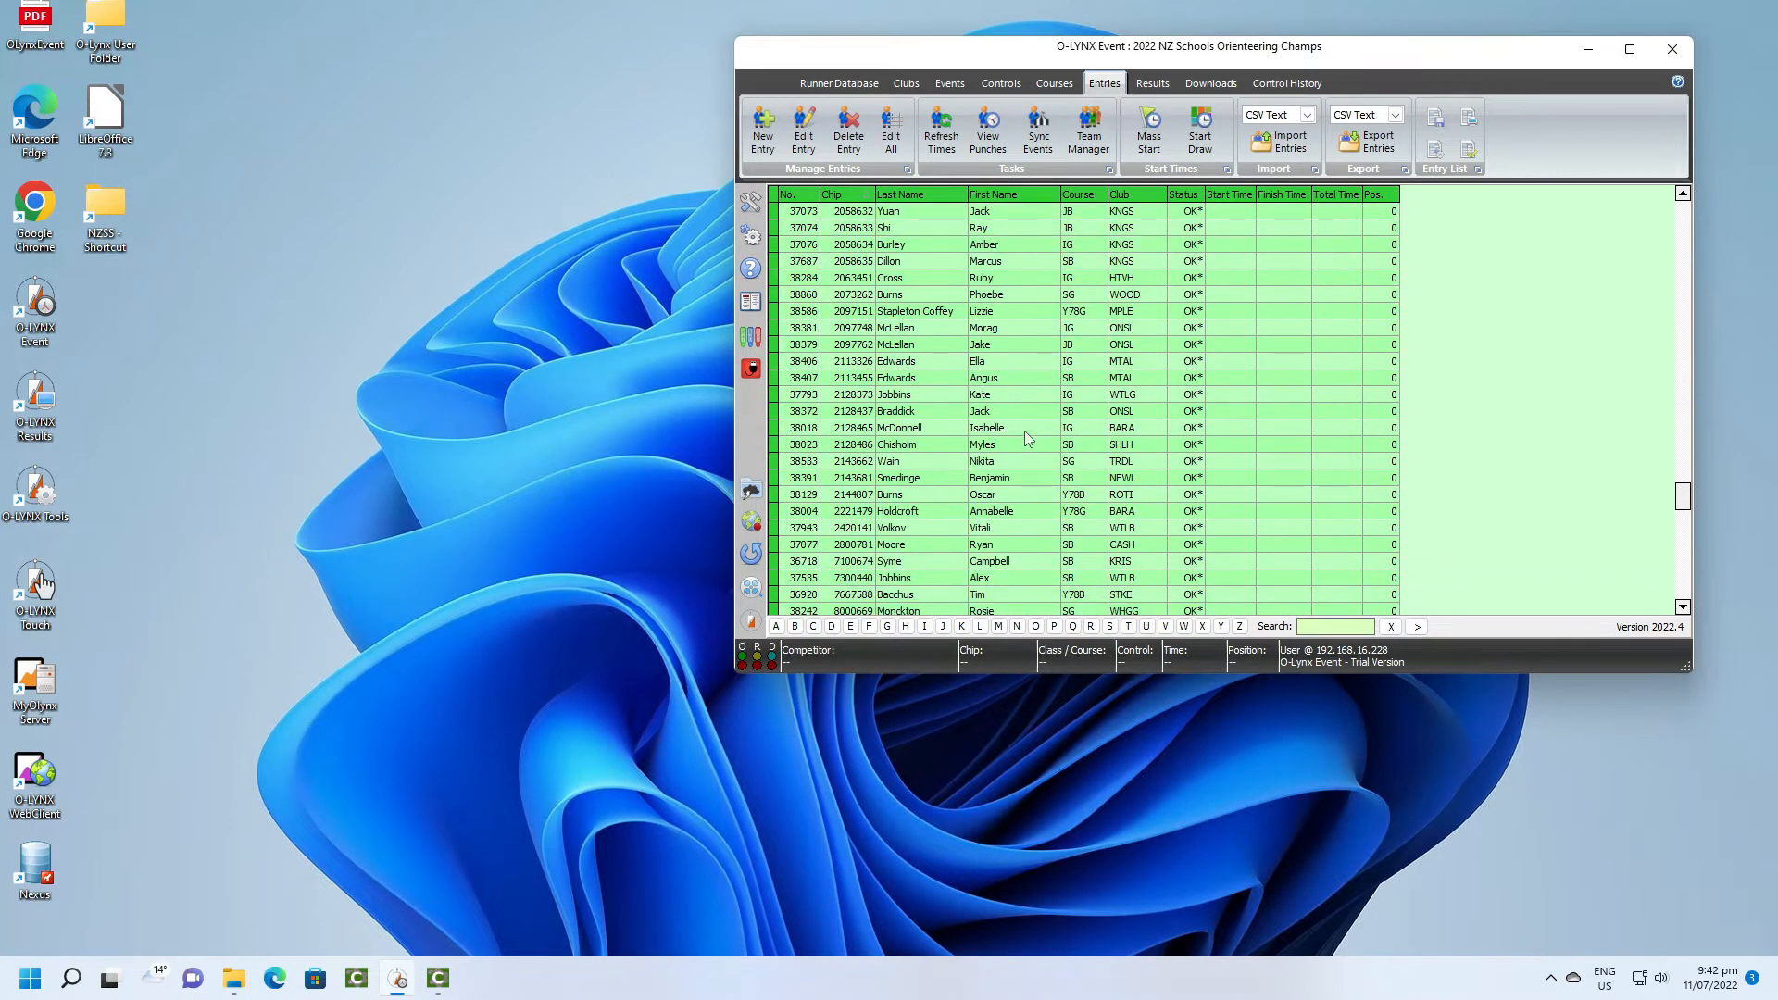
scroll(1028, 434, "up", 10)
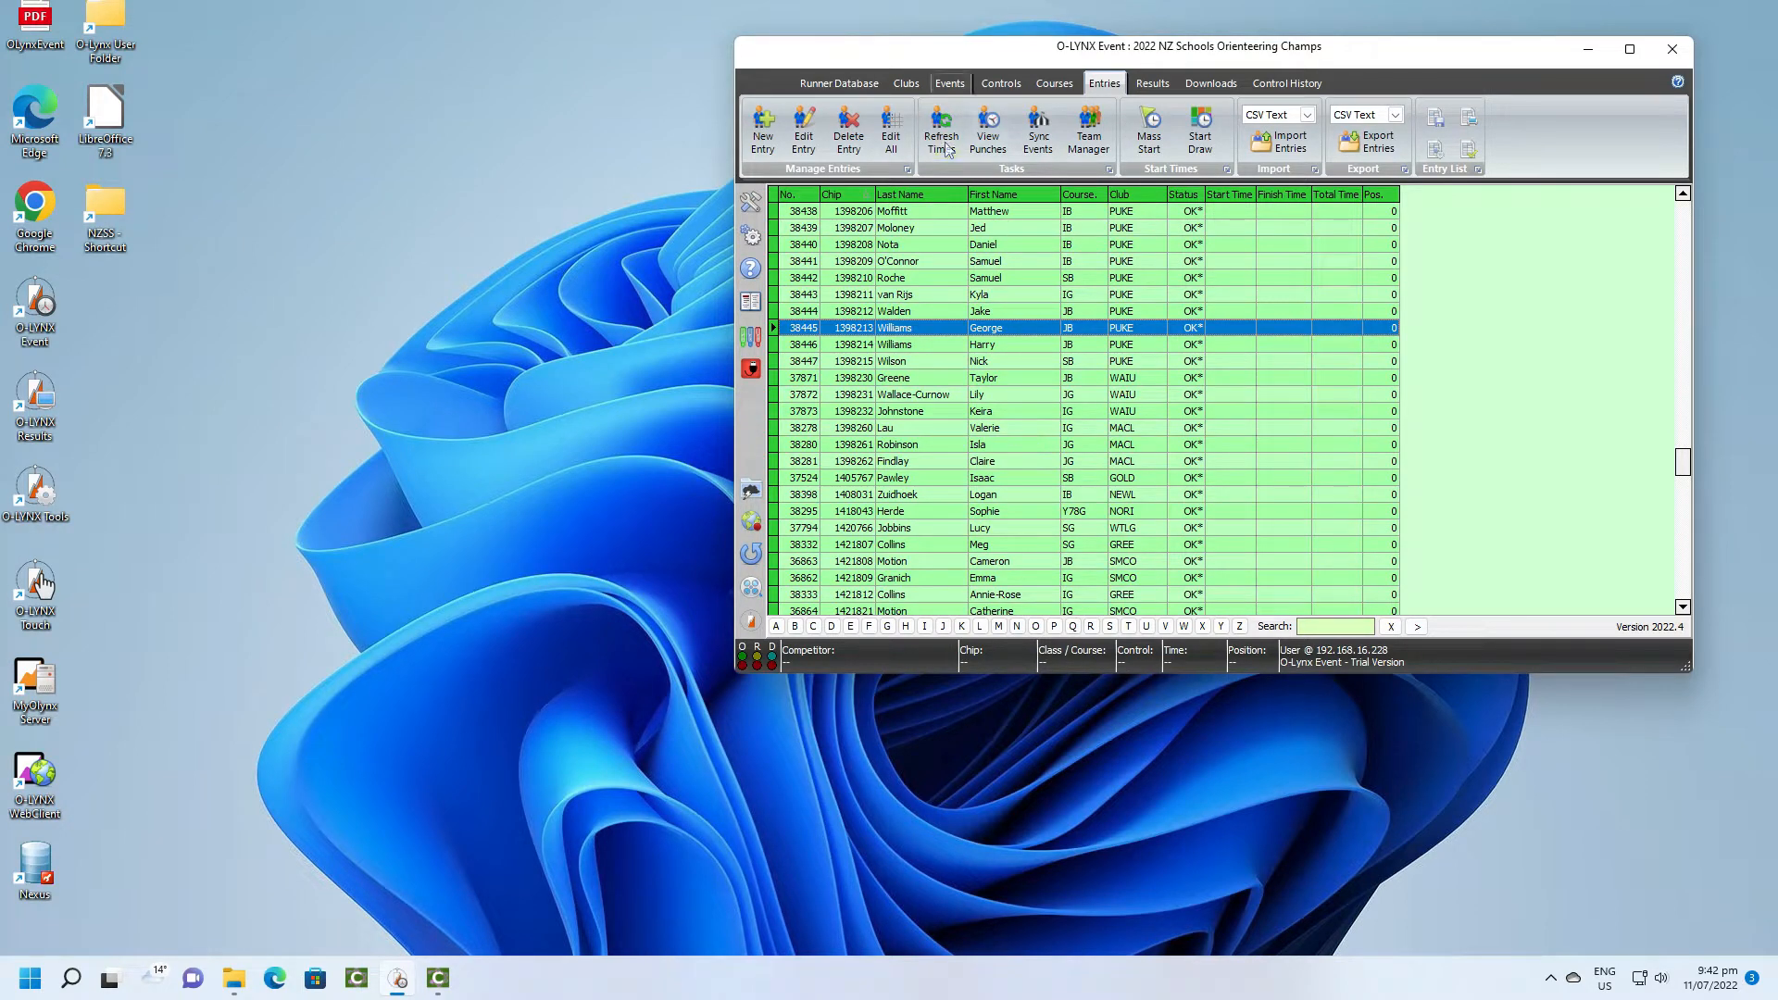
left_click(951, 85)
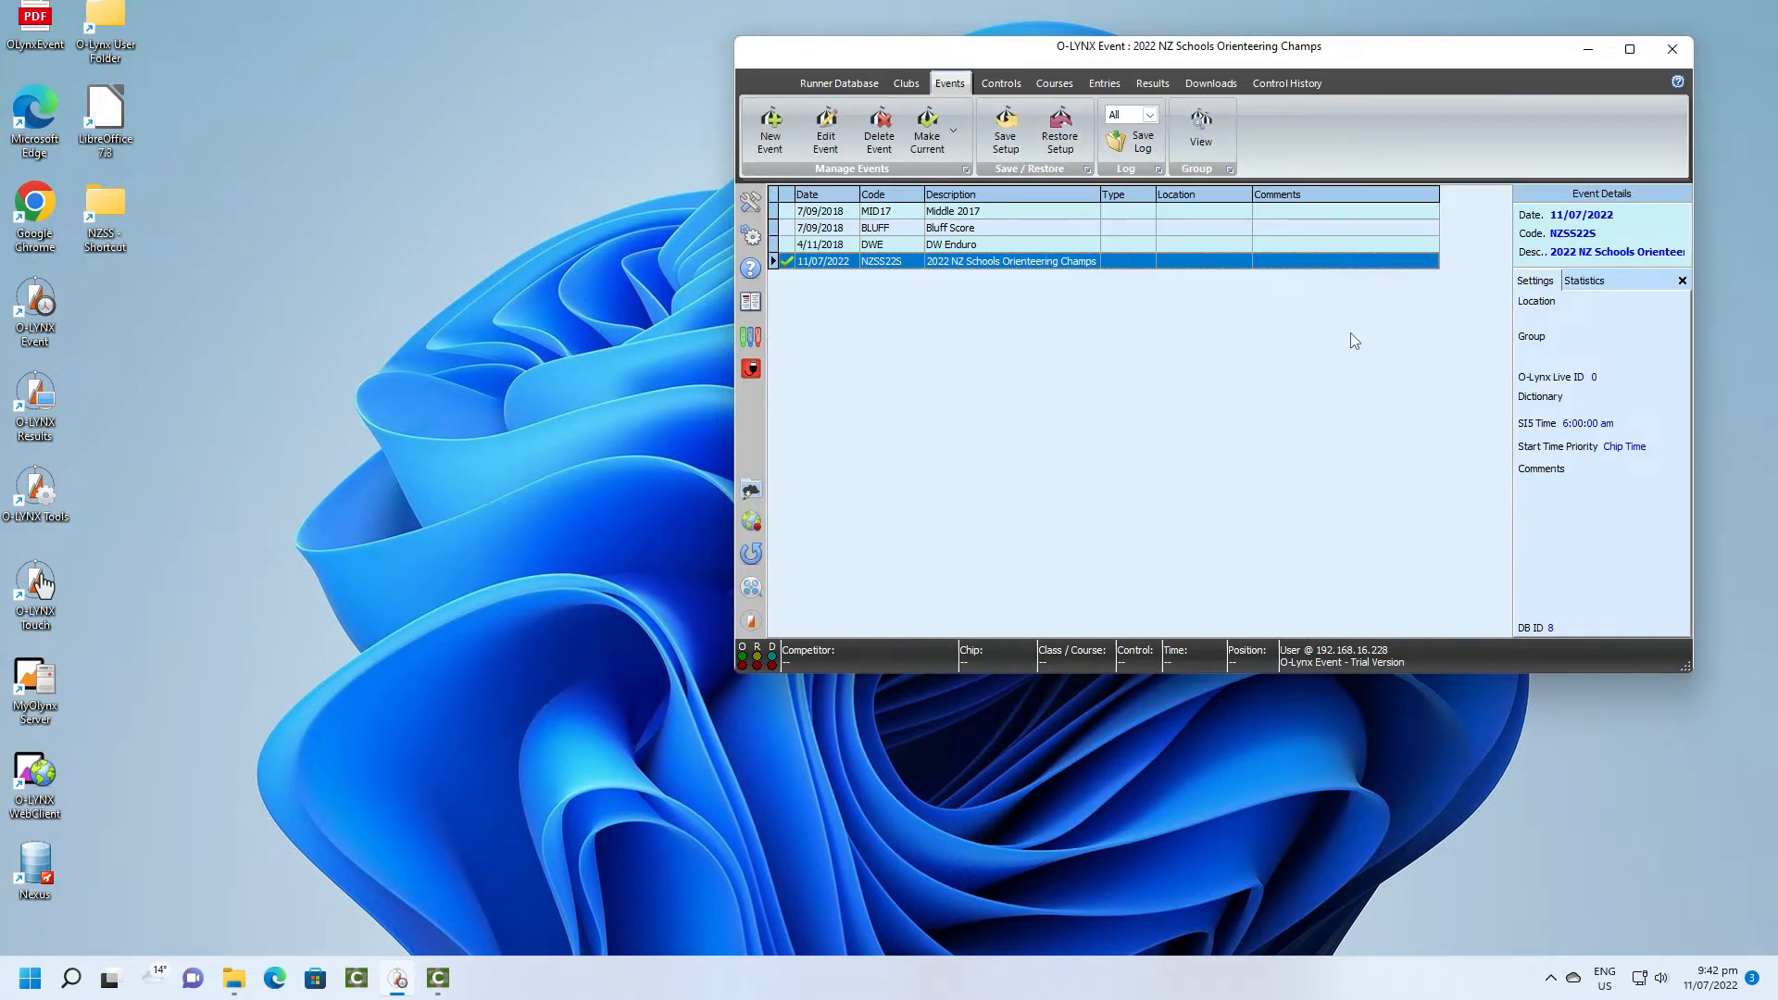
left_click(1584, 282)
left_click(1676, 311)
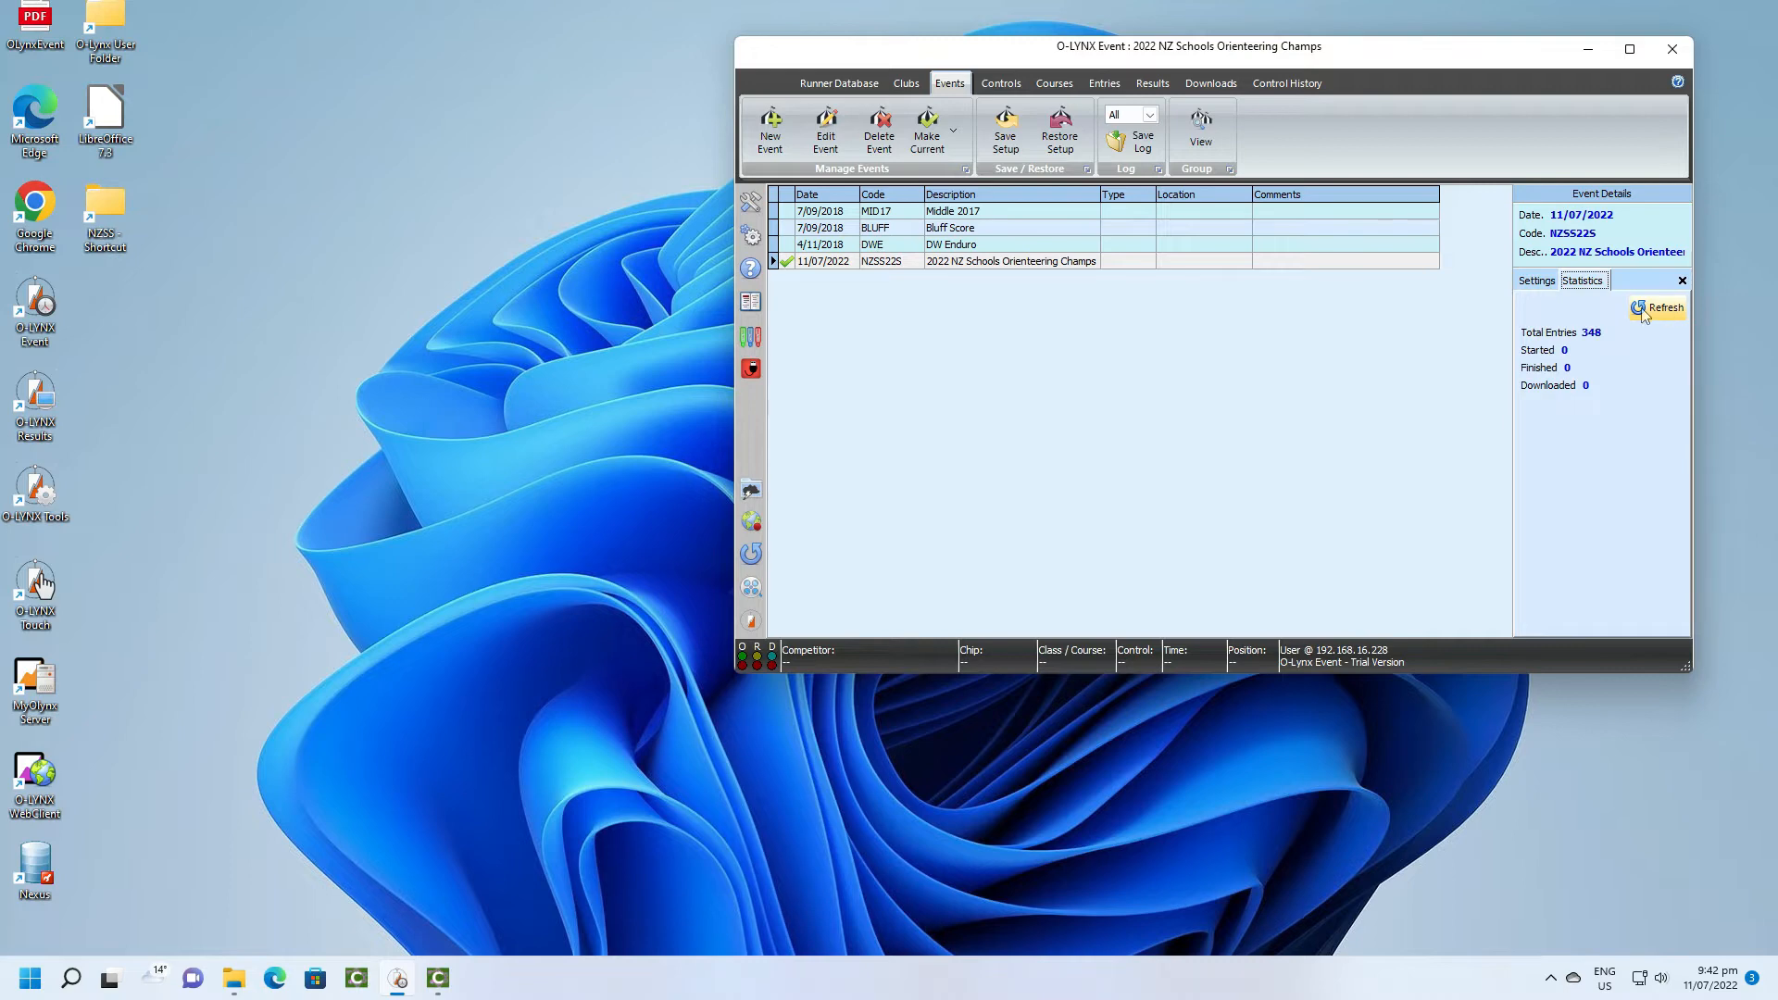
Delete all entries of the current event with the maintenance tools and return to the entries list.
left_click(1110, 85)
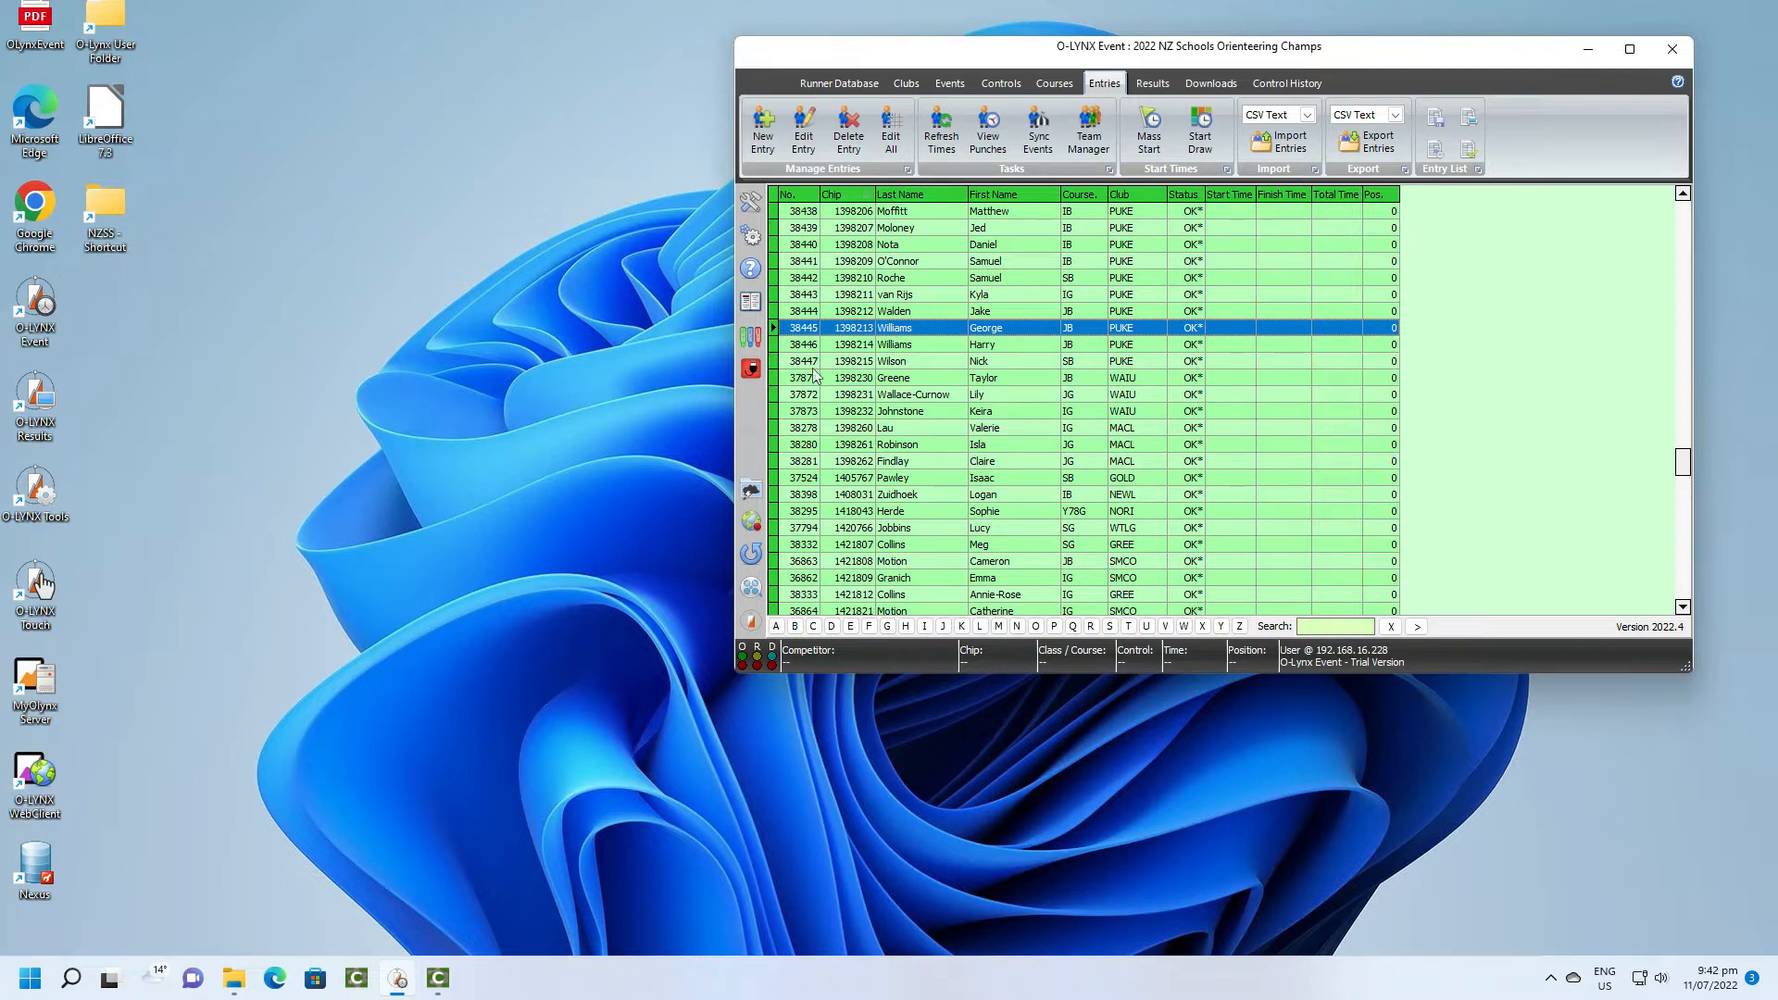
left_click(749, 206)
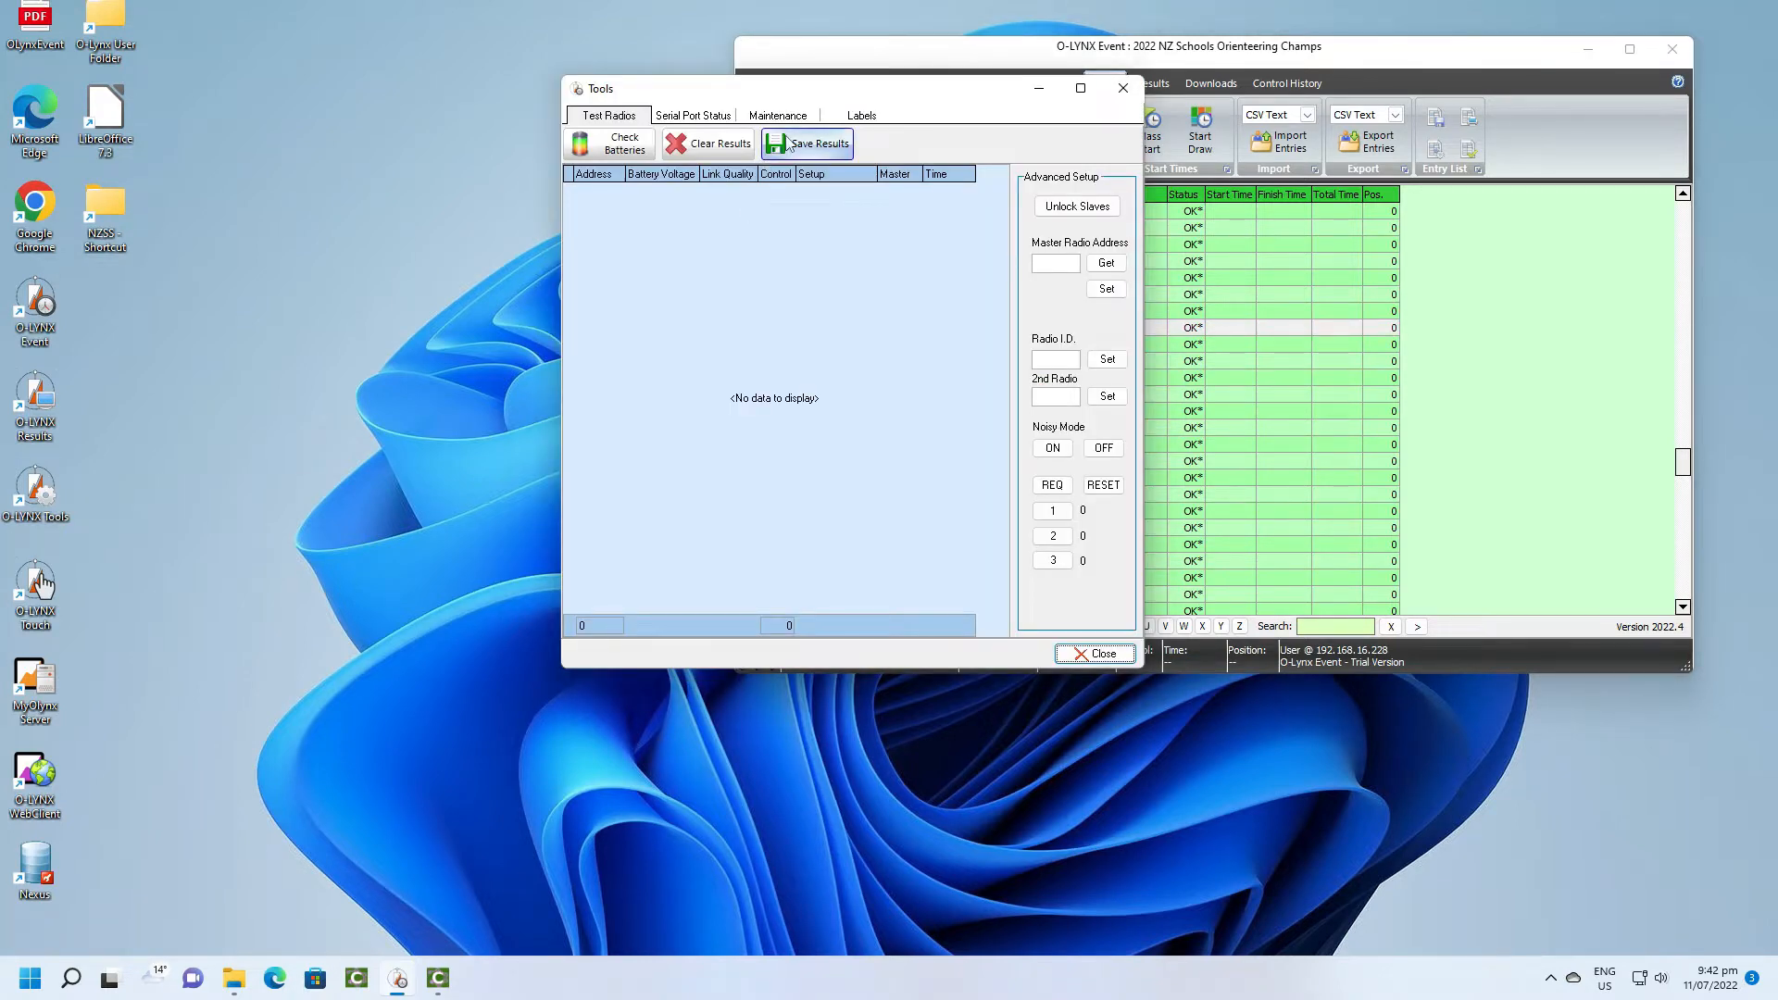
left_click(782, 116)
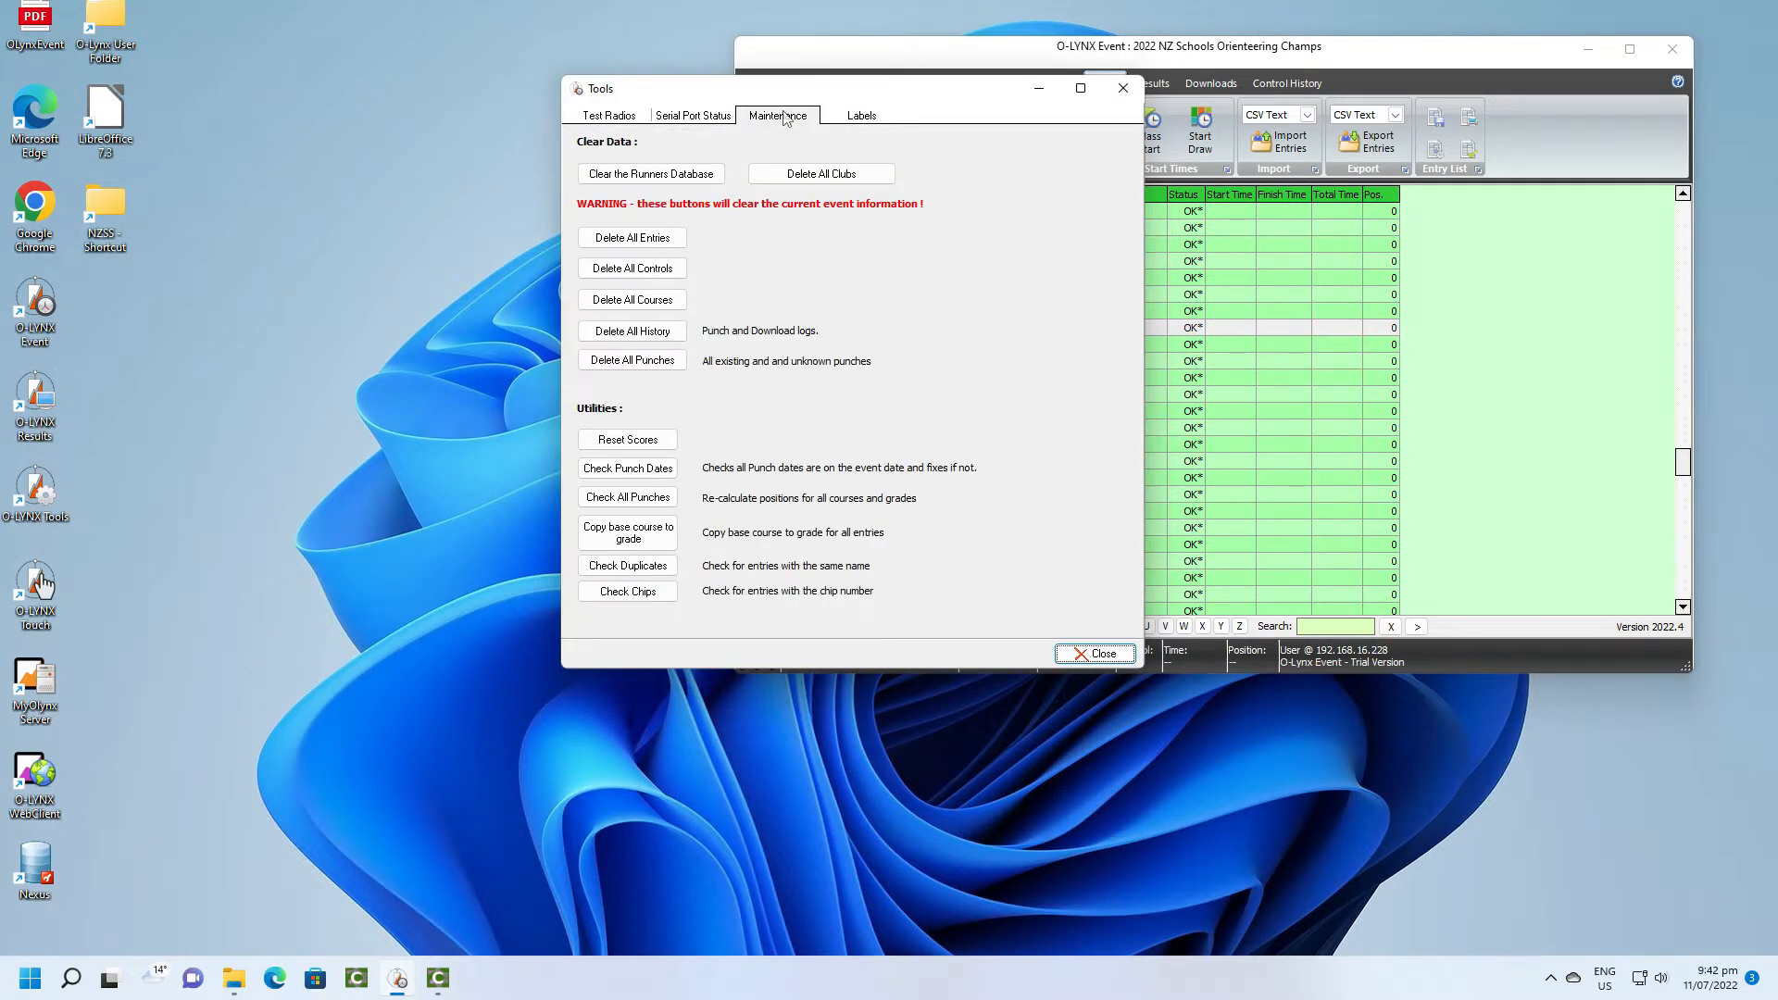
left_click(637, 239)
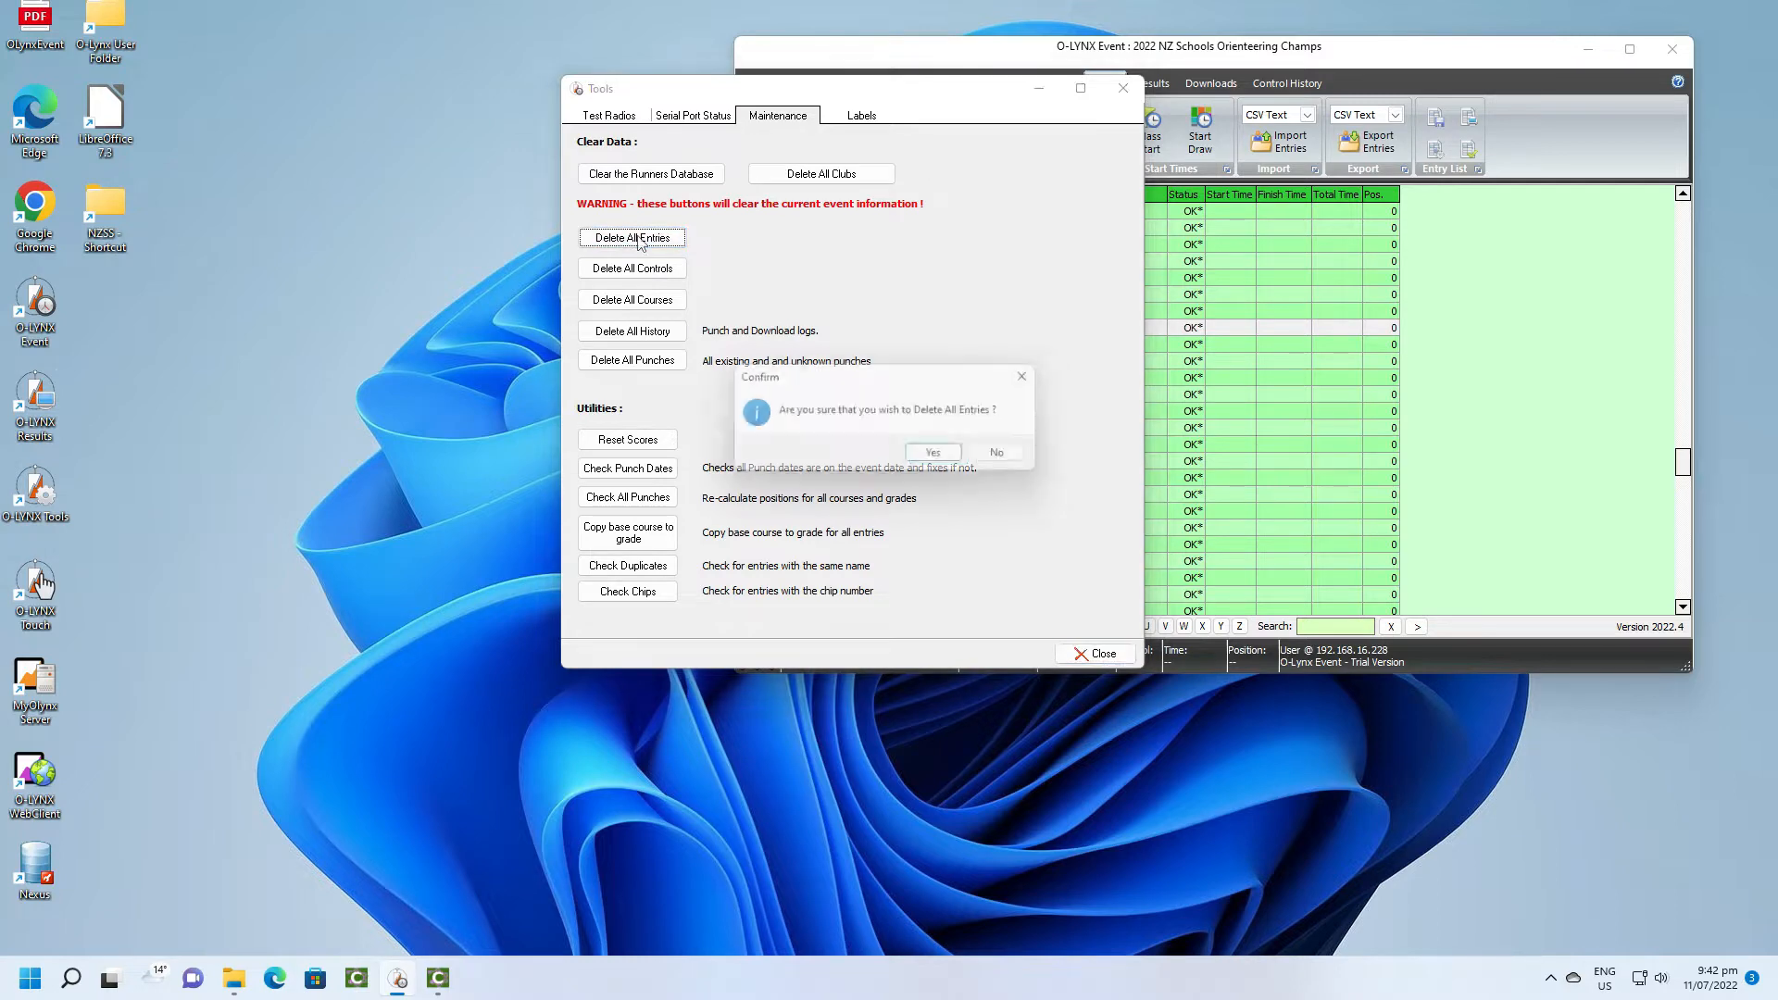
left_click(942, 458)
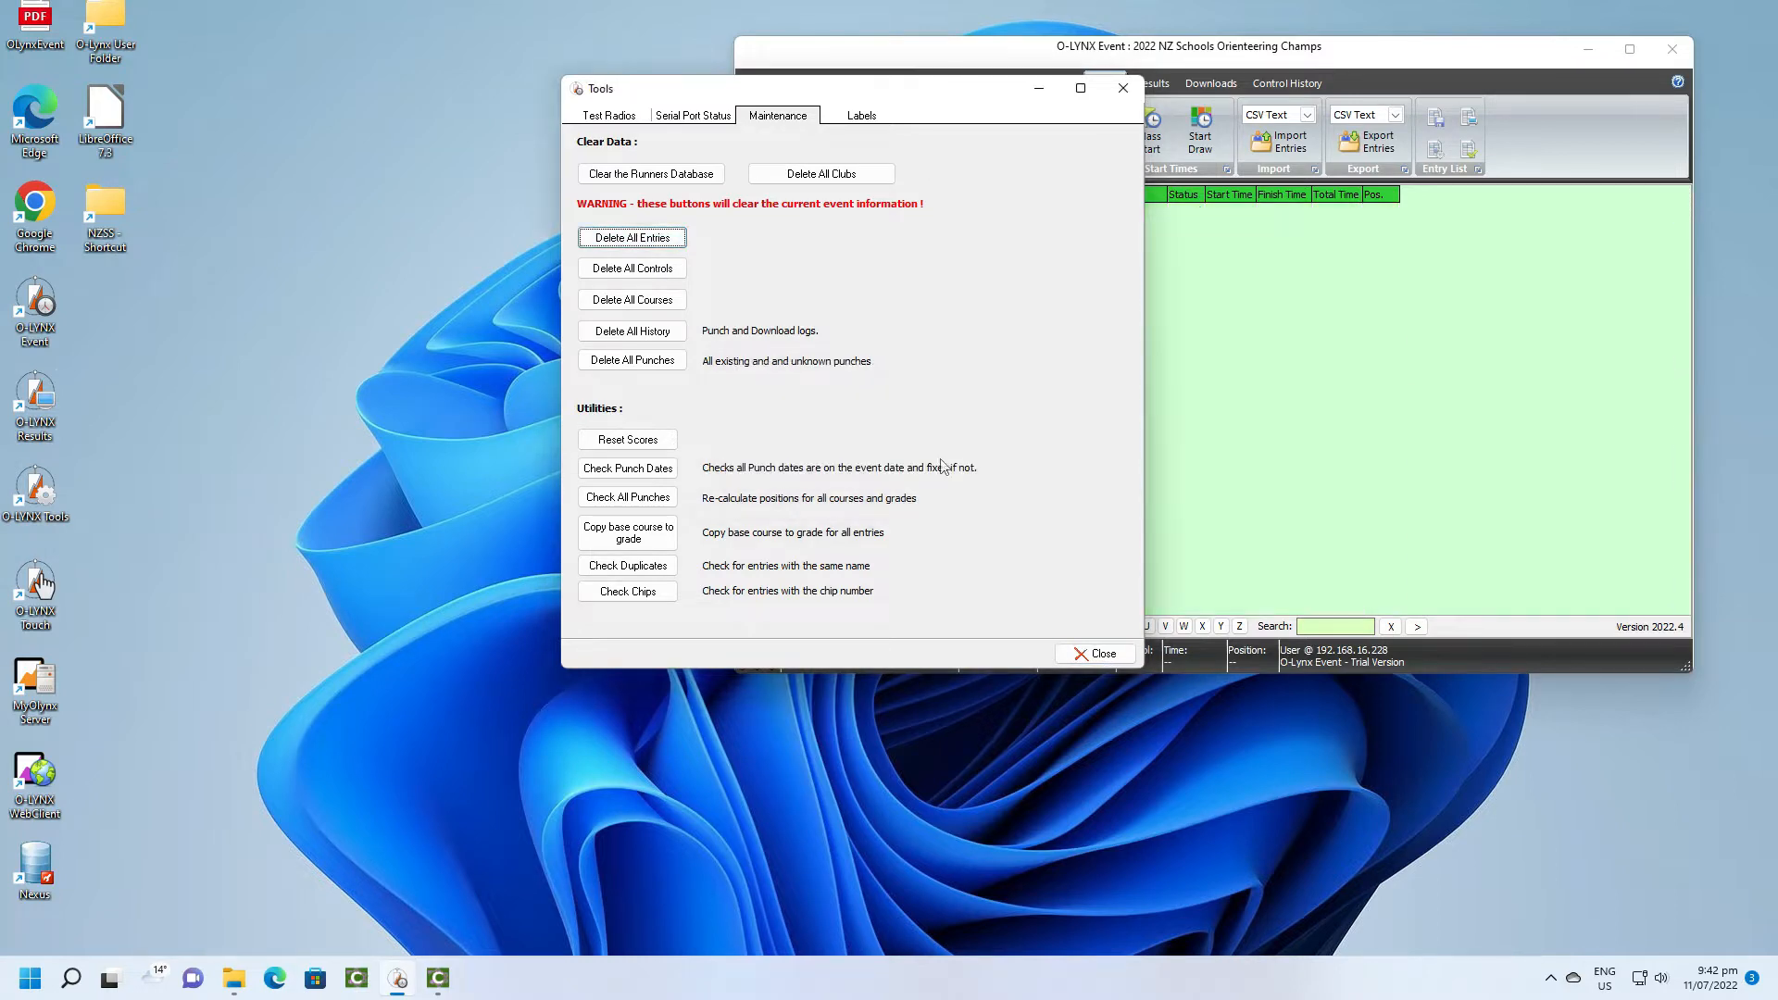
left_click(1095, 654)
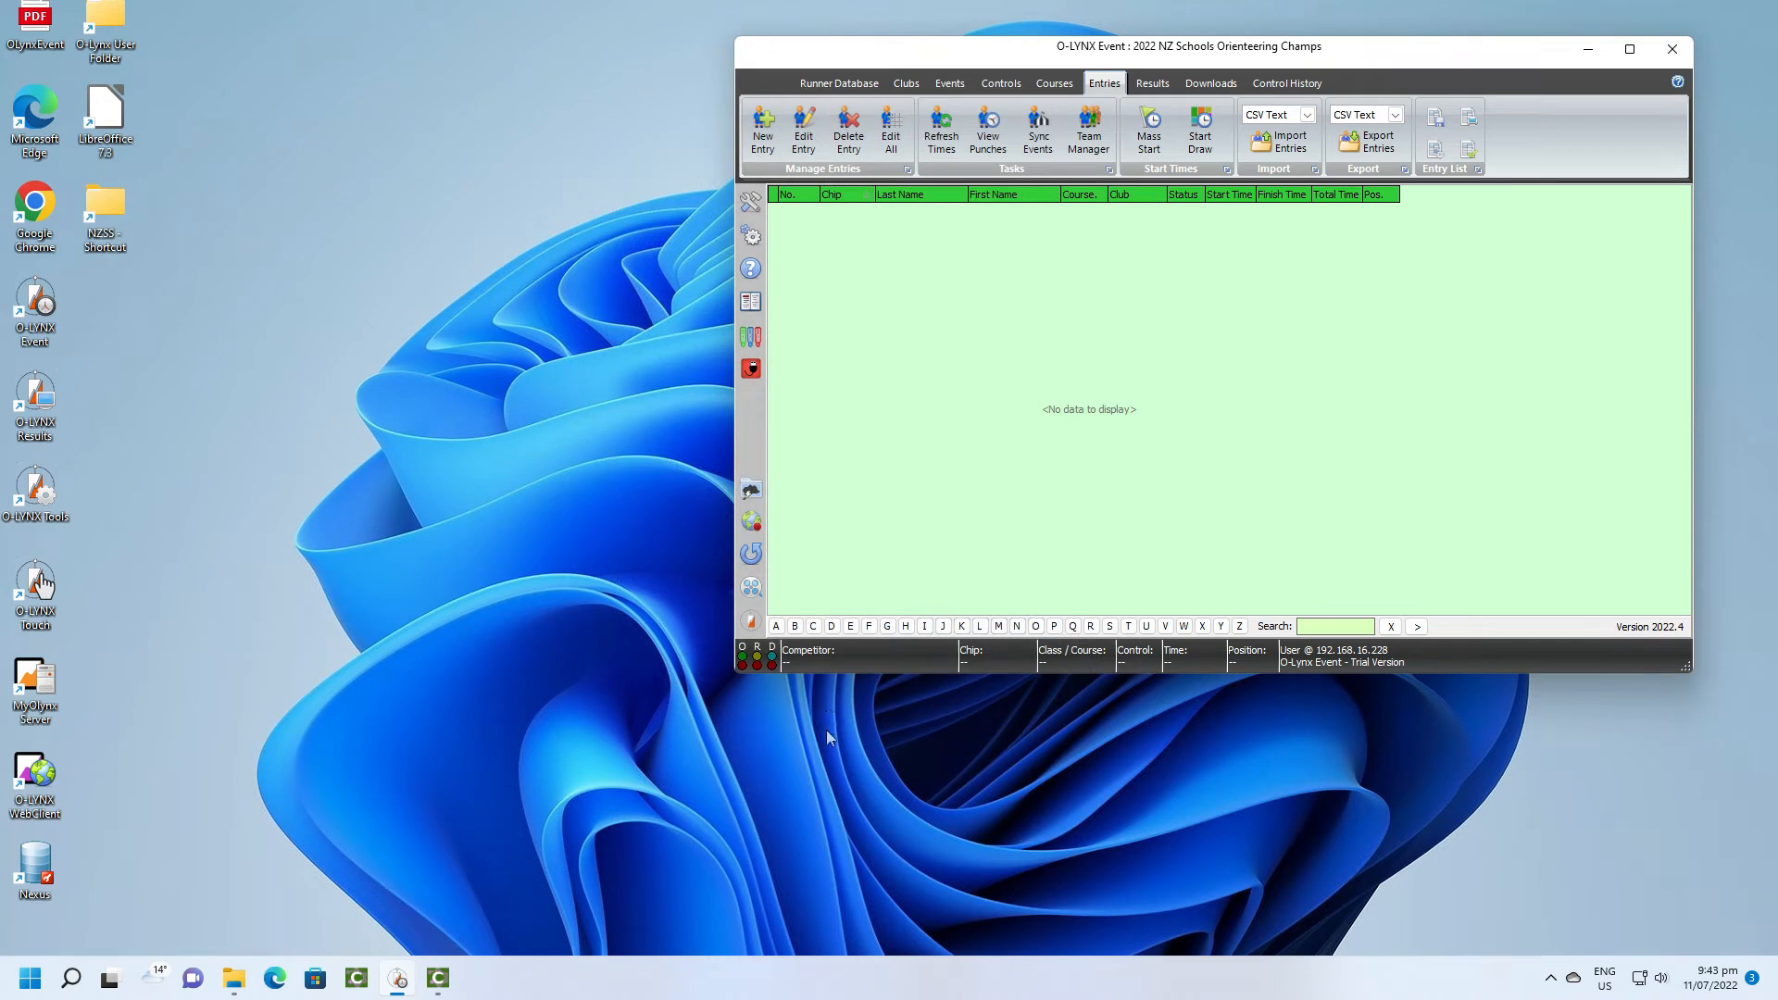
Open the entries file "nzssoc2021-sprint-entries-olt" from the NZSS shortcut folder in LibreOffice Calc.
double_click(117, 220)
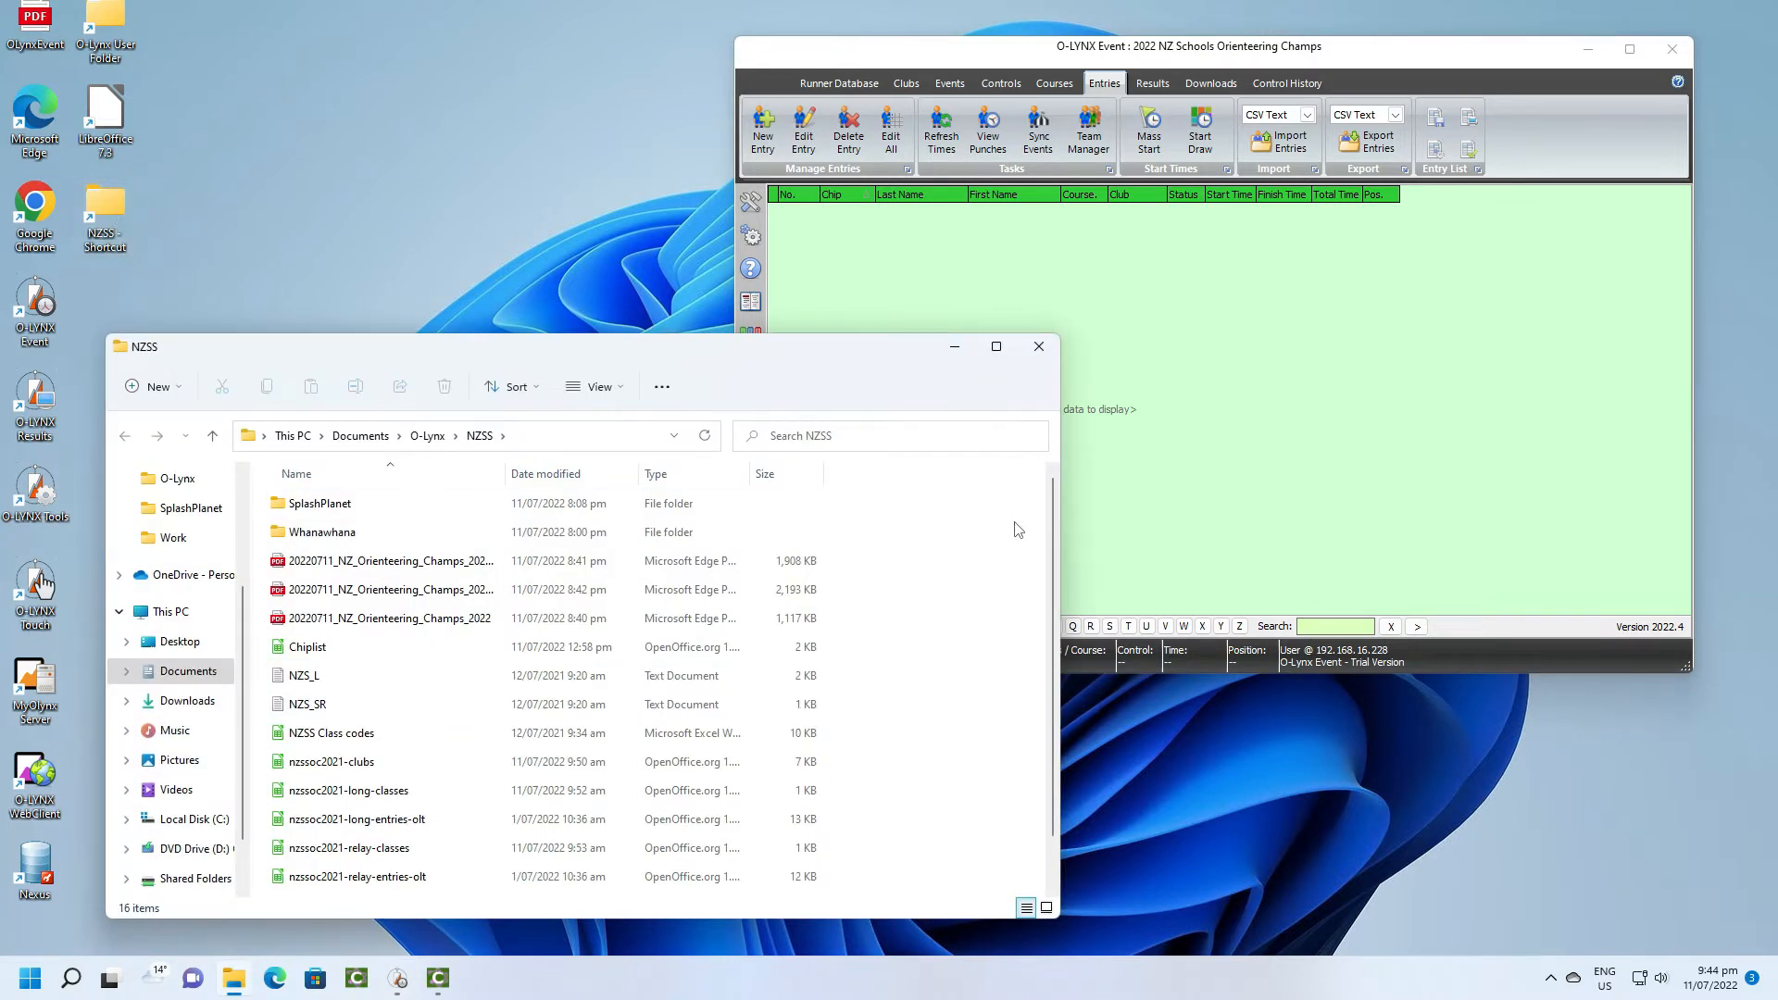
scroll(463, 703, "down", 1)
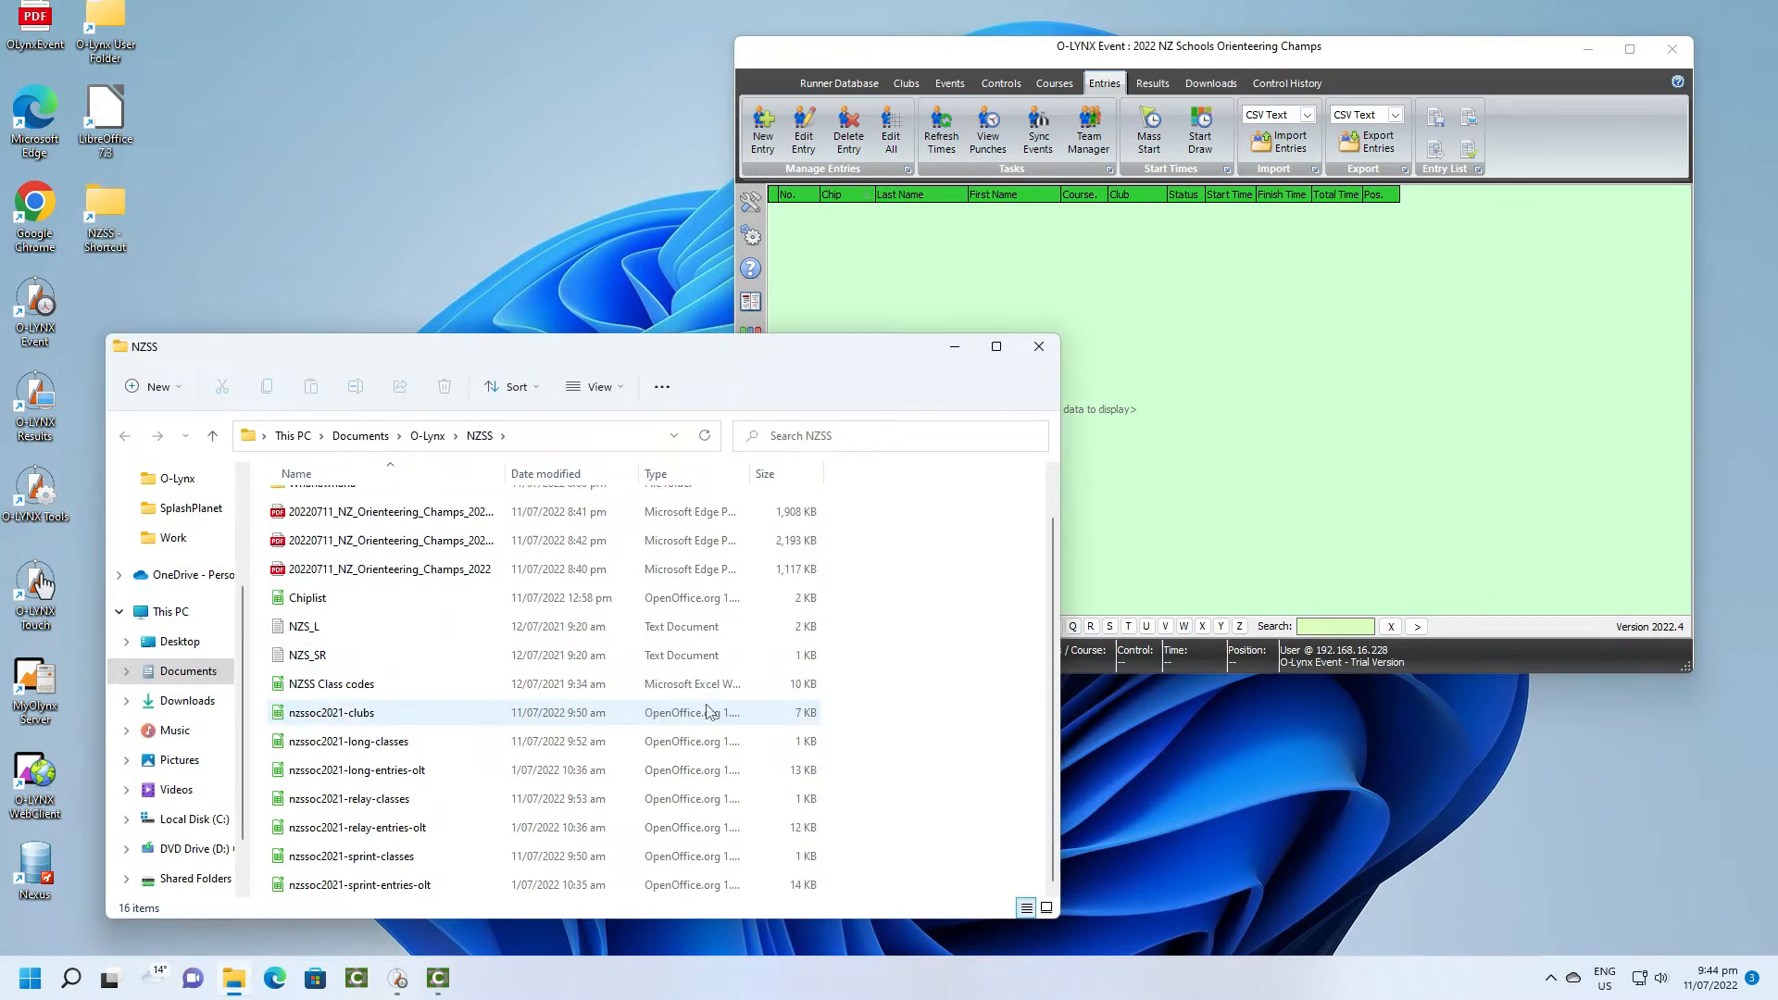
left_click(447, 887)
double_click(446, 887)
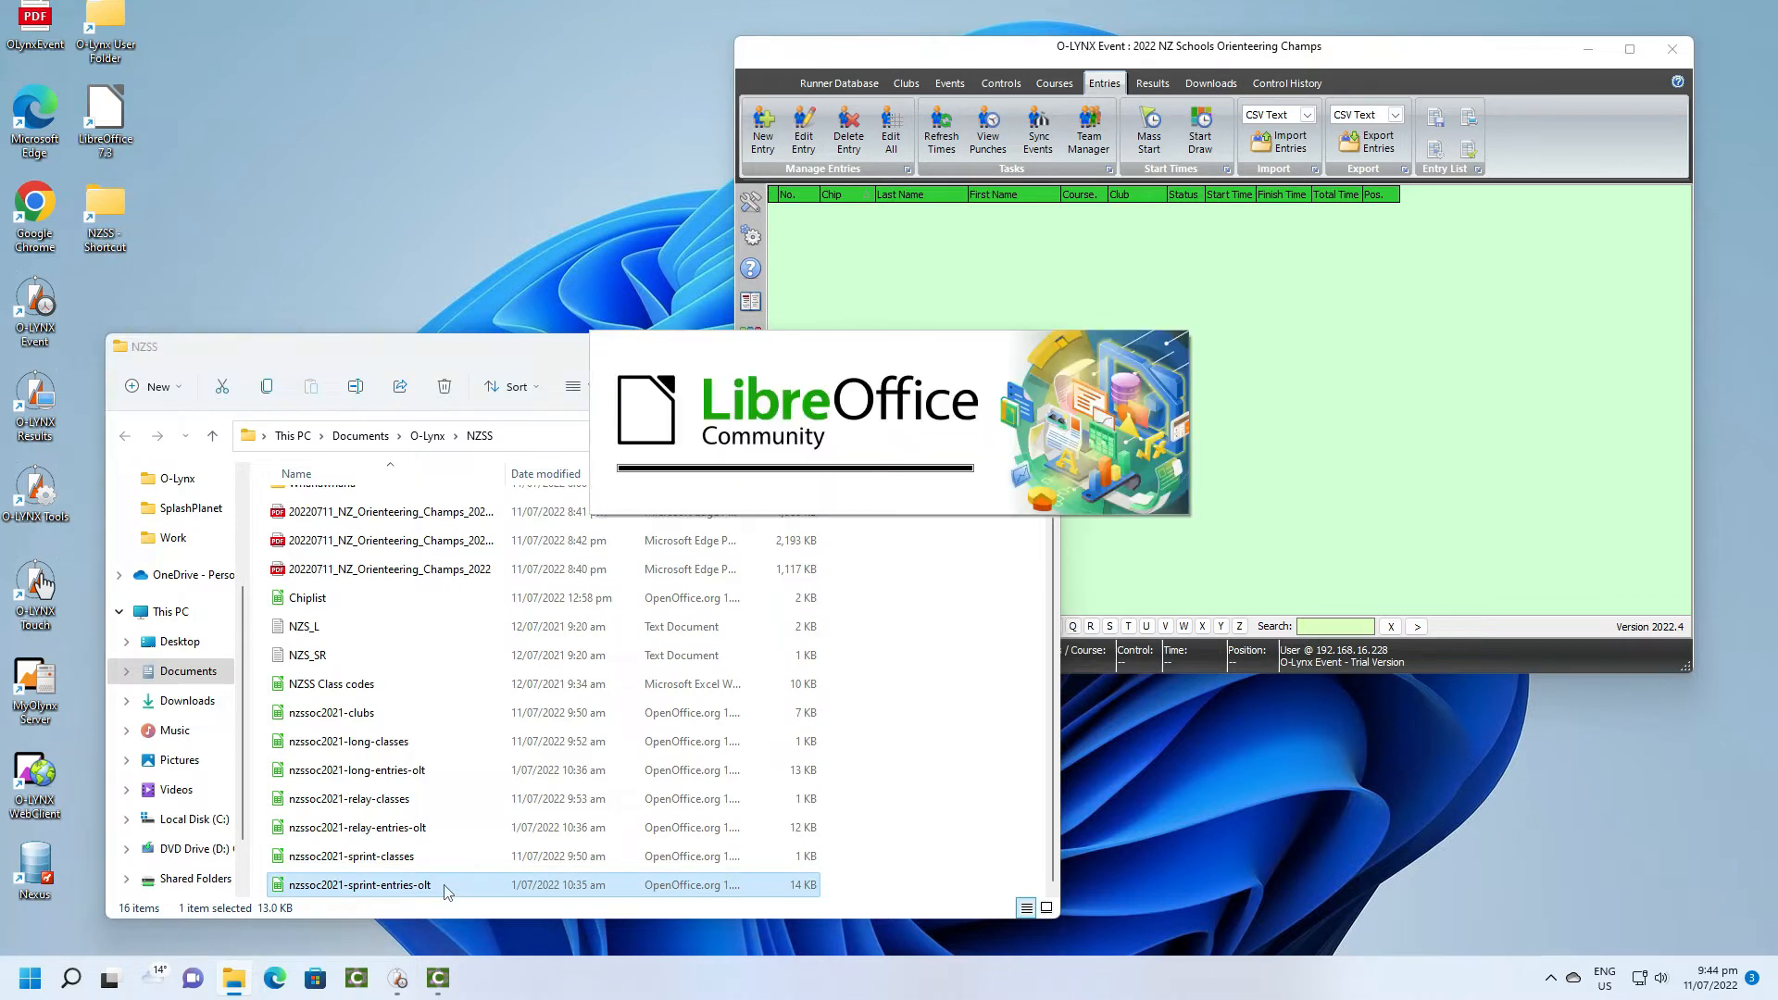
left_click(954, 674)
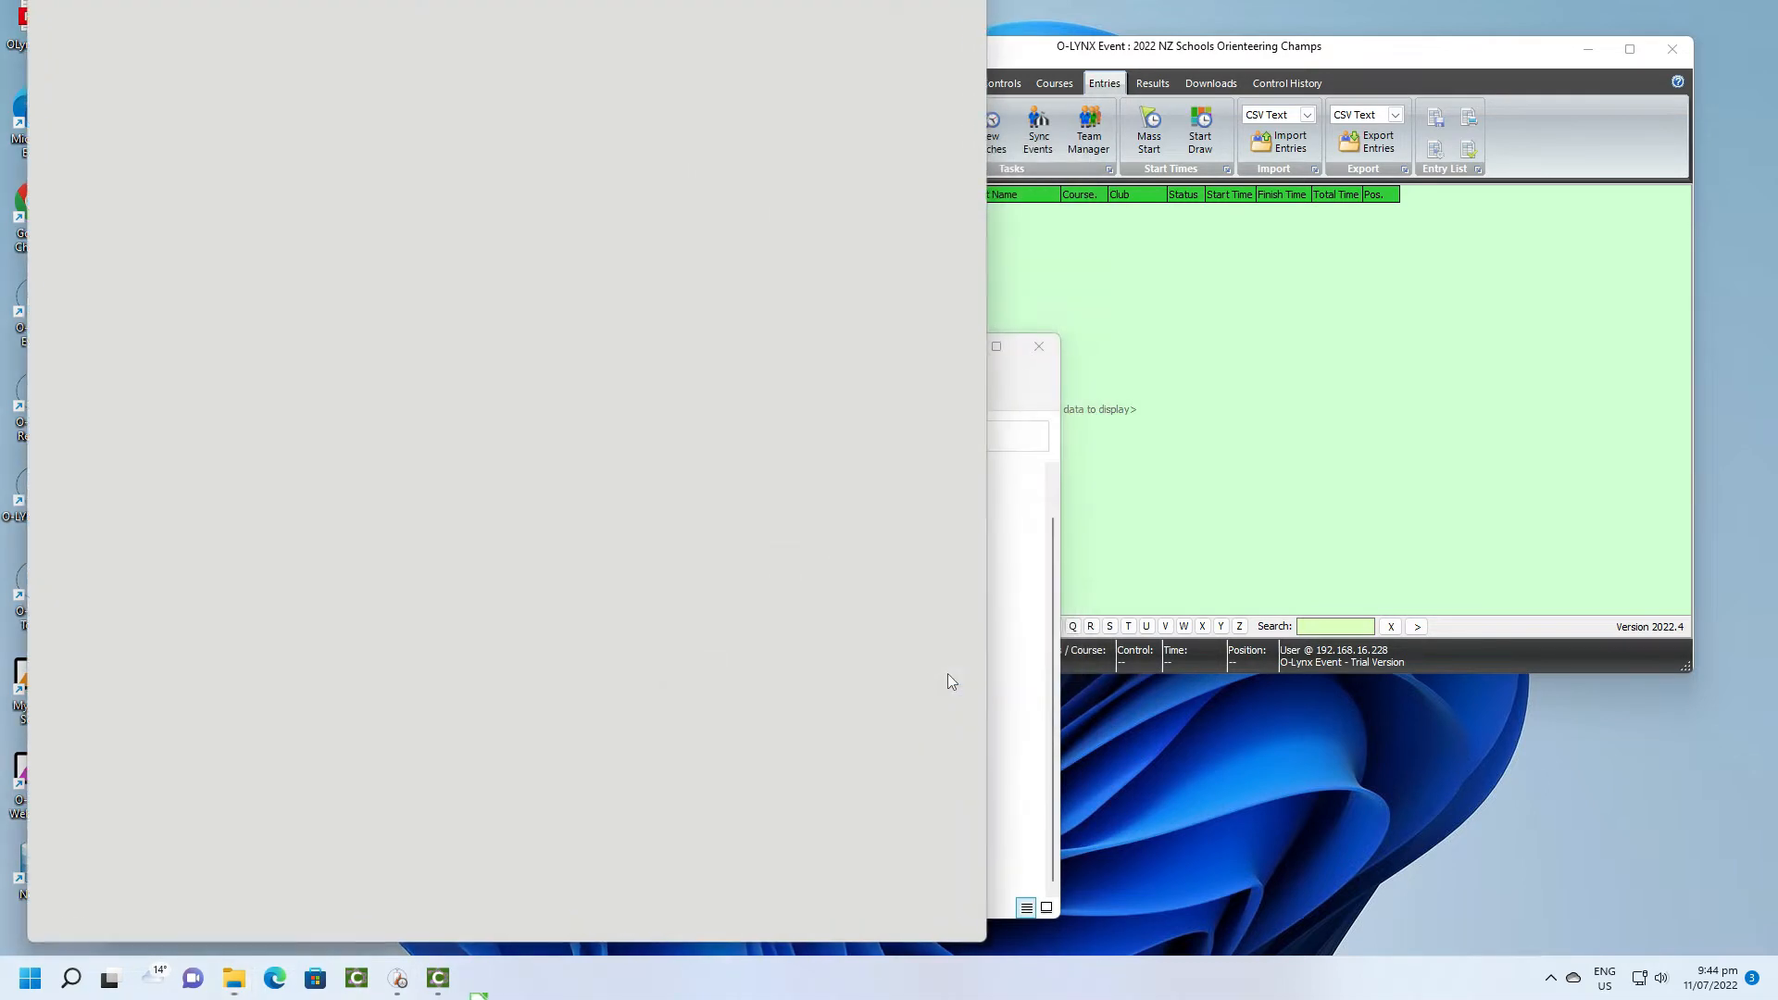
Open the bulk entry editor in O-LYNX Event and copy the spreadsheet's LastName column into its Last Name column.
left_click(1161, 54)
left_click(891, 137)
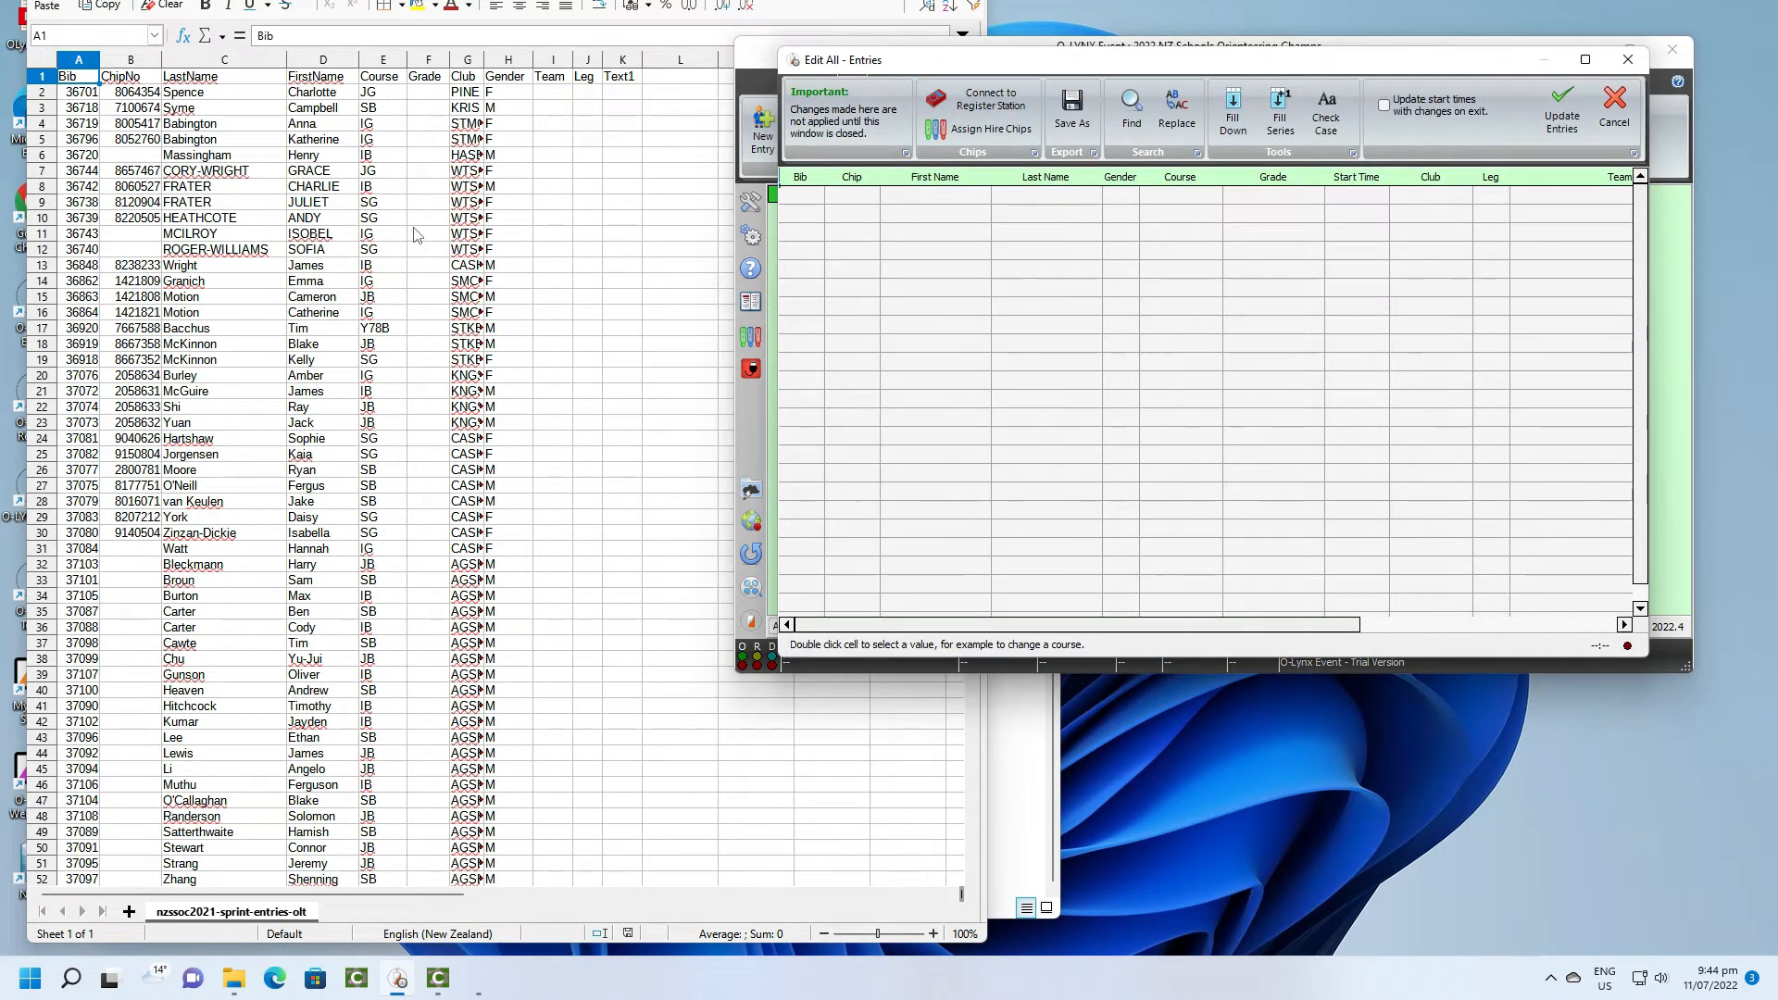
left_click(205, 61)
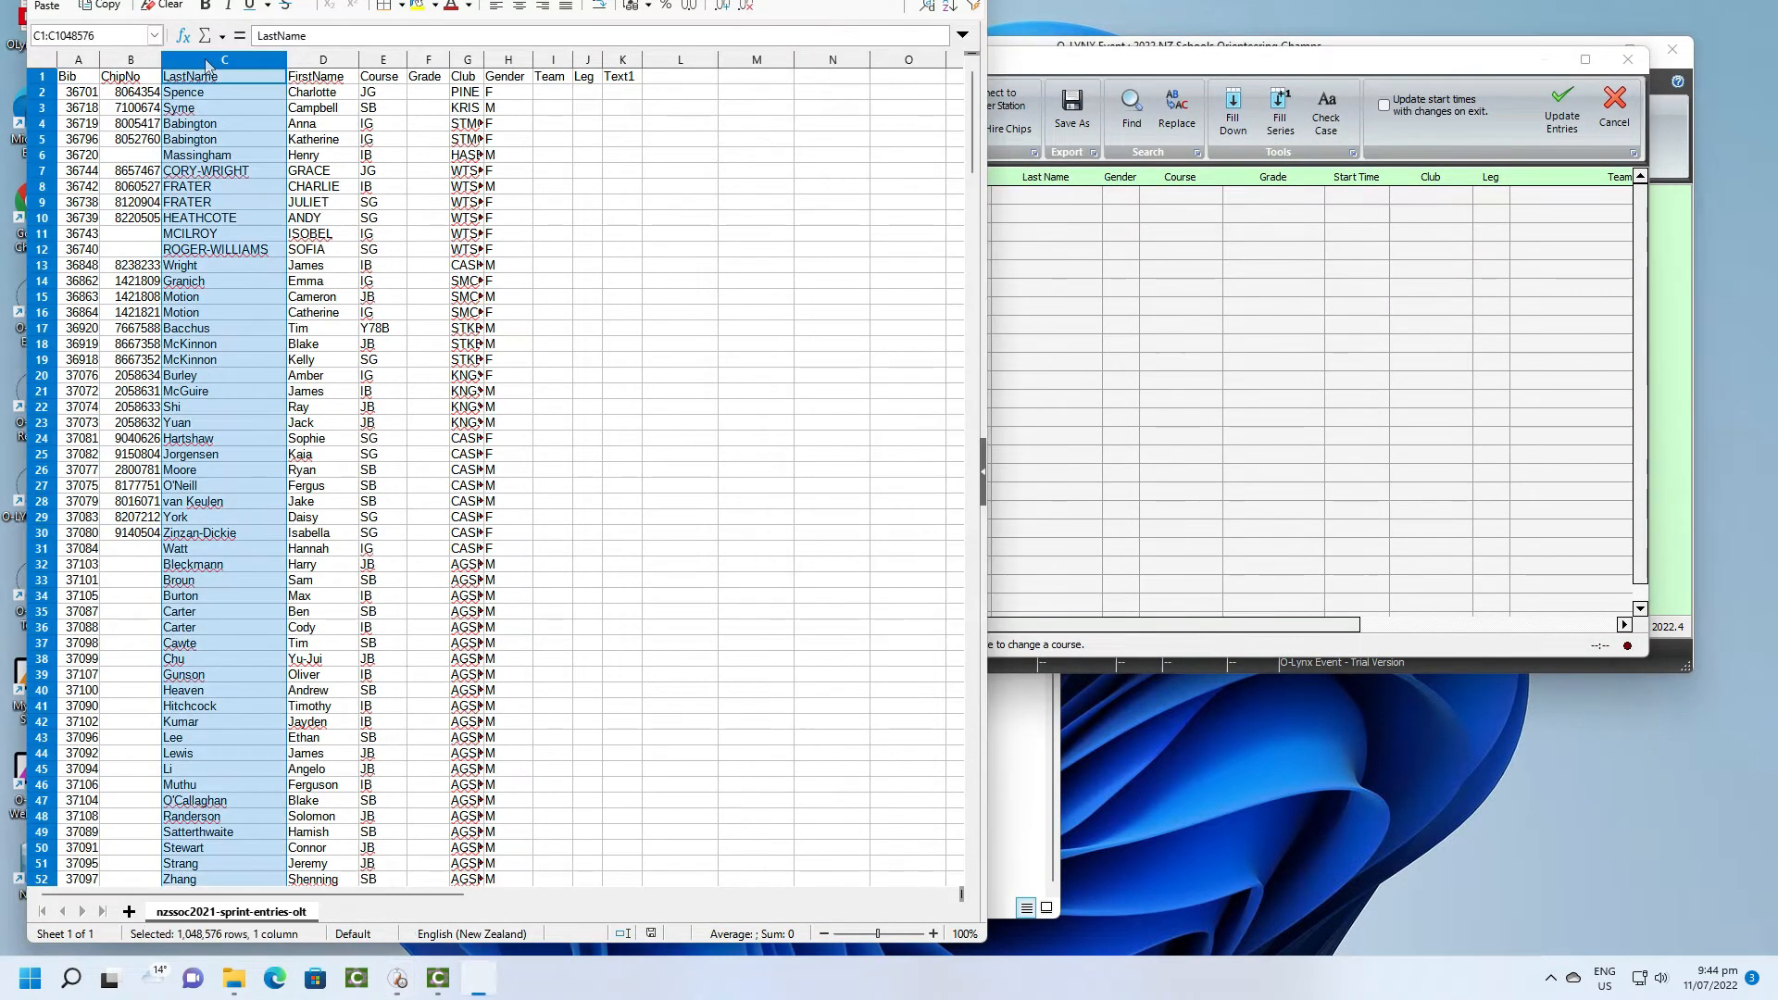
right_click(205, 61)
left_click(245, 96)
left_click(1023, 66)
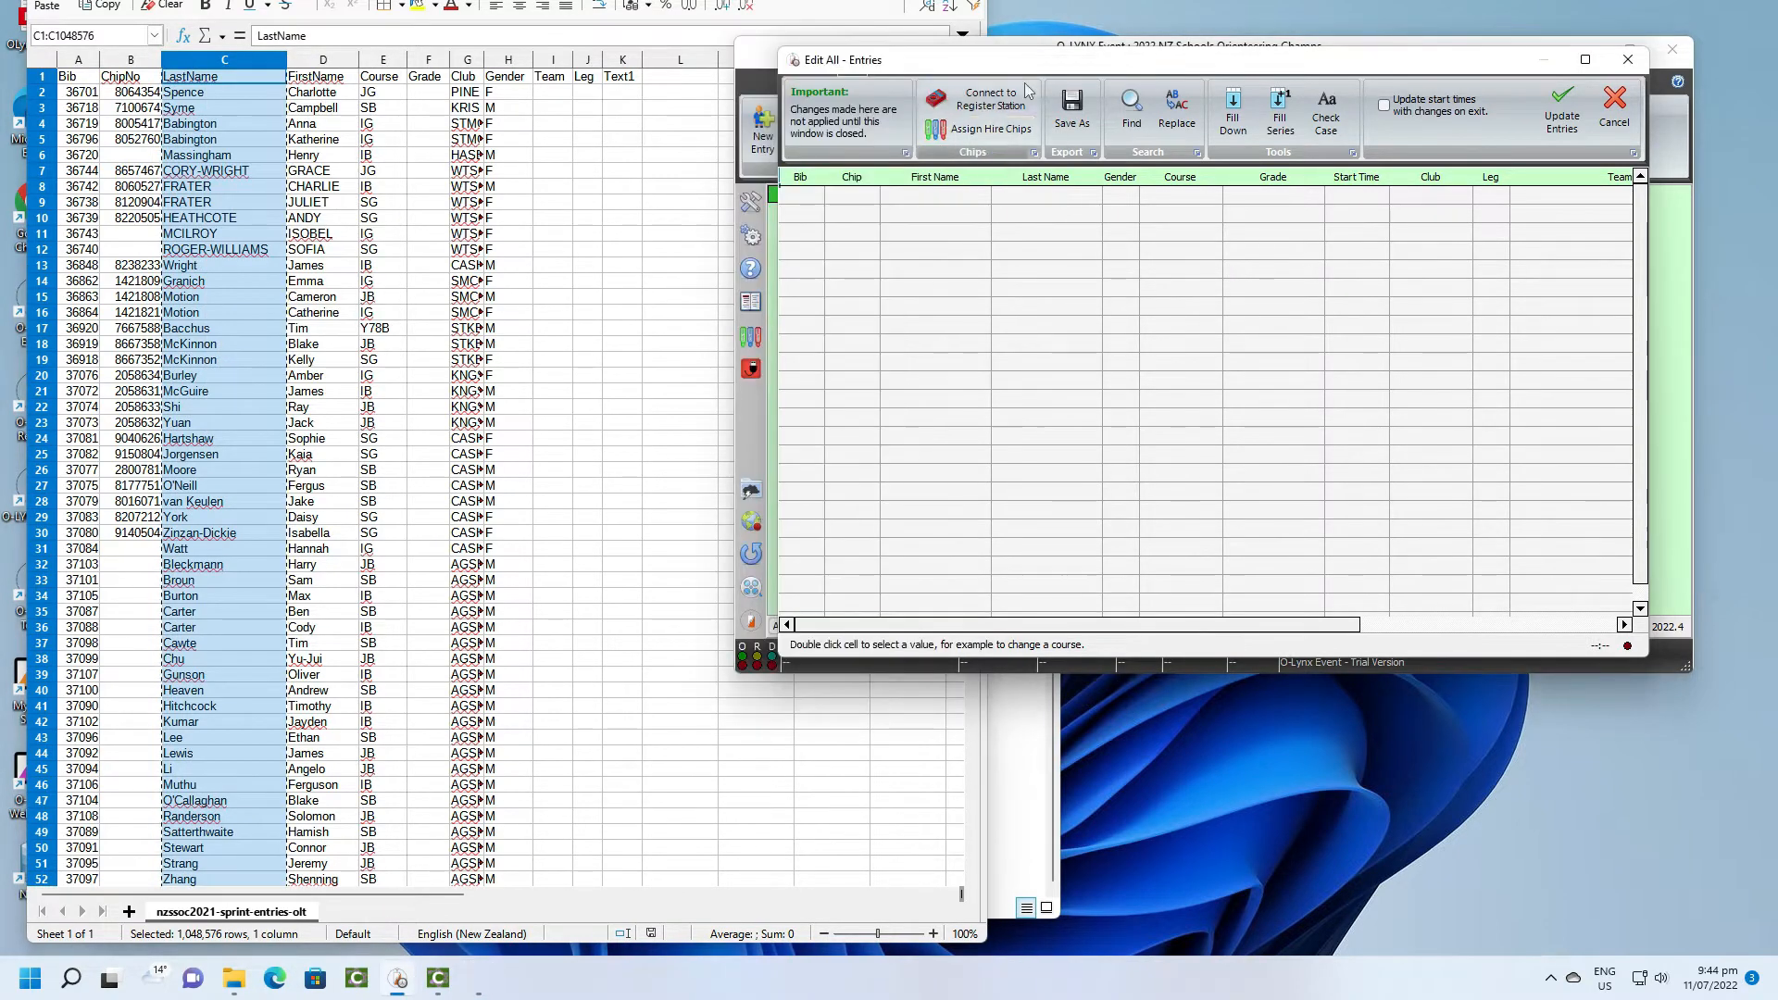
left_click(1046, 178)
right_click(1046, 178)
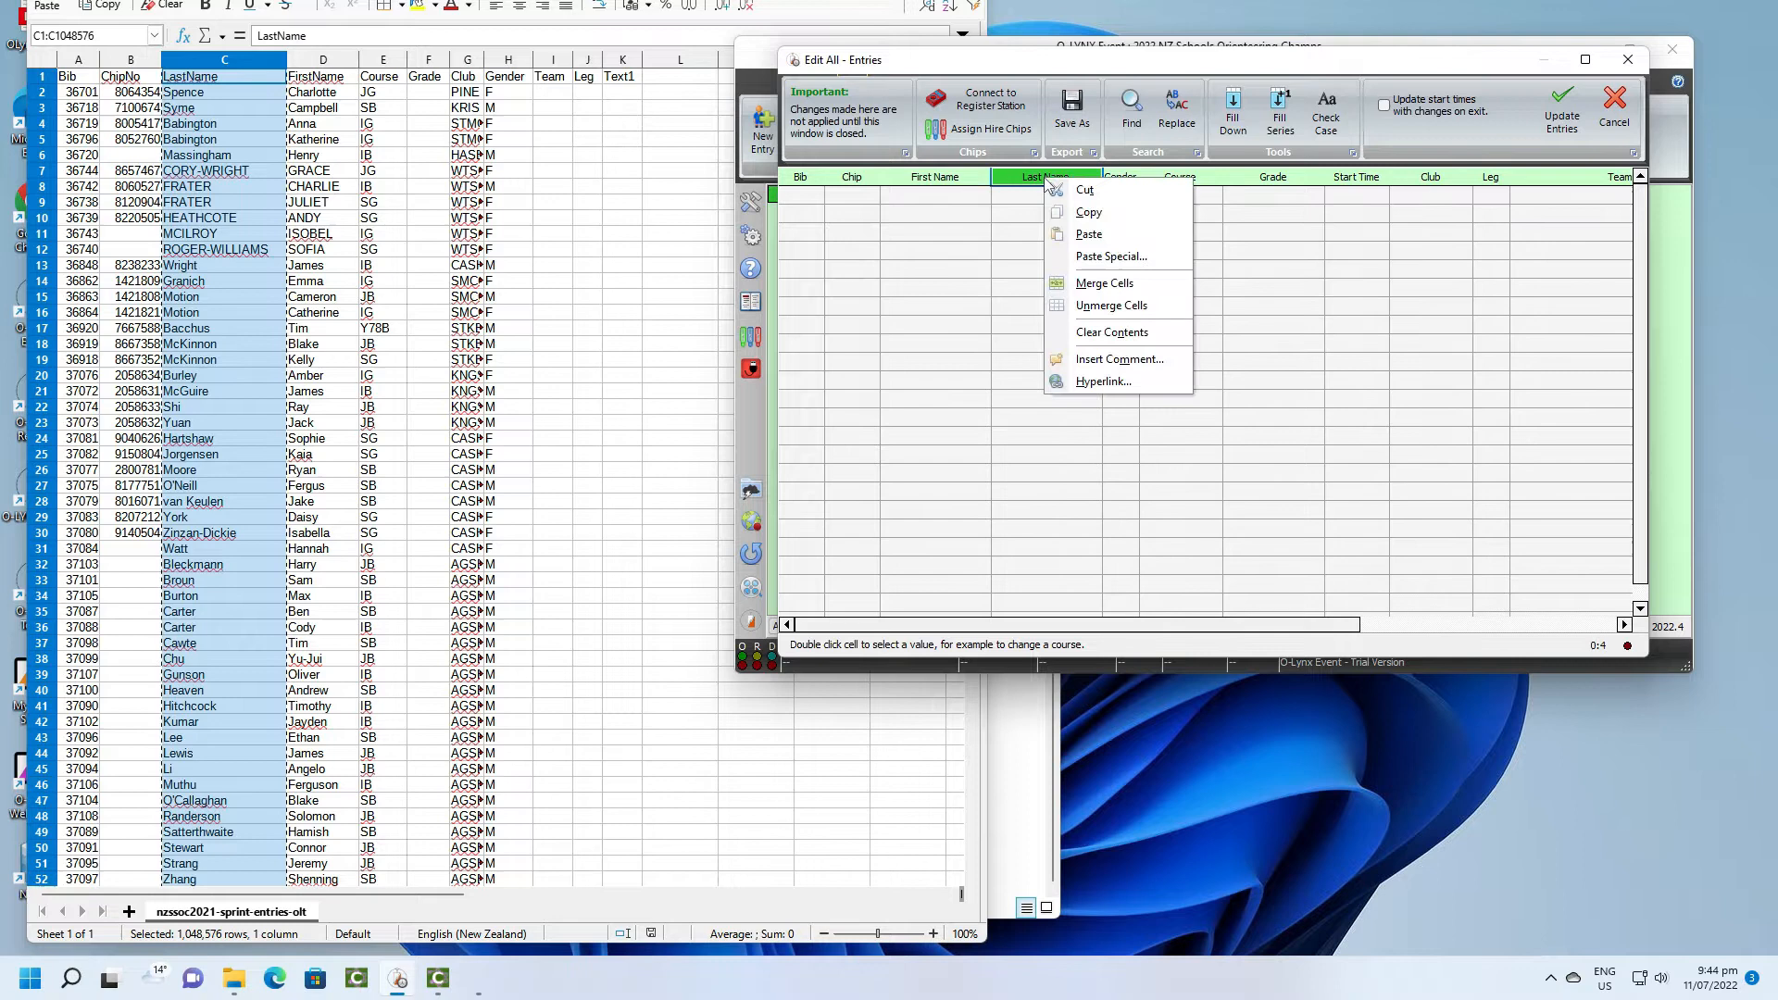
left_click(1089, 236)
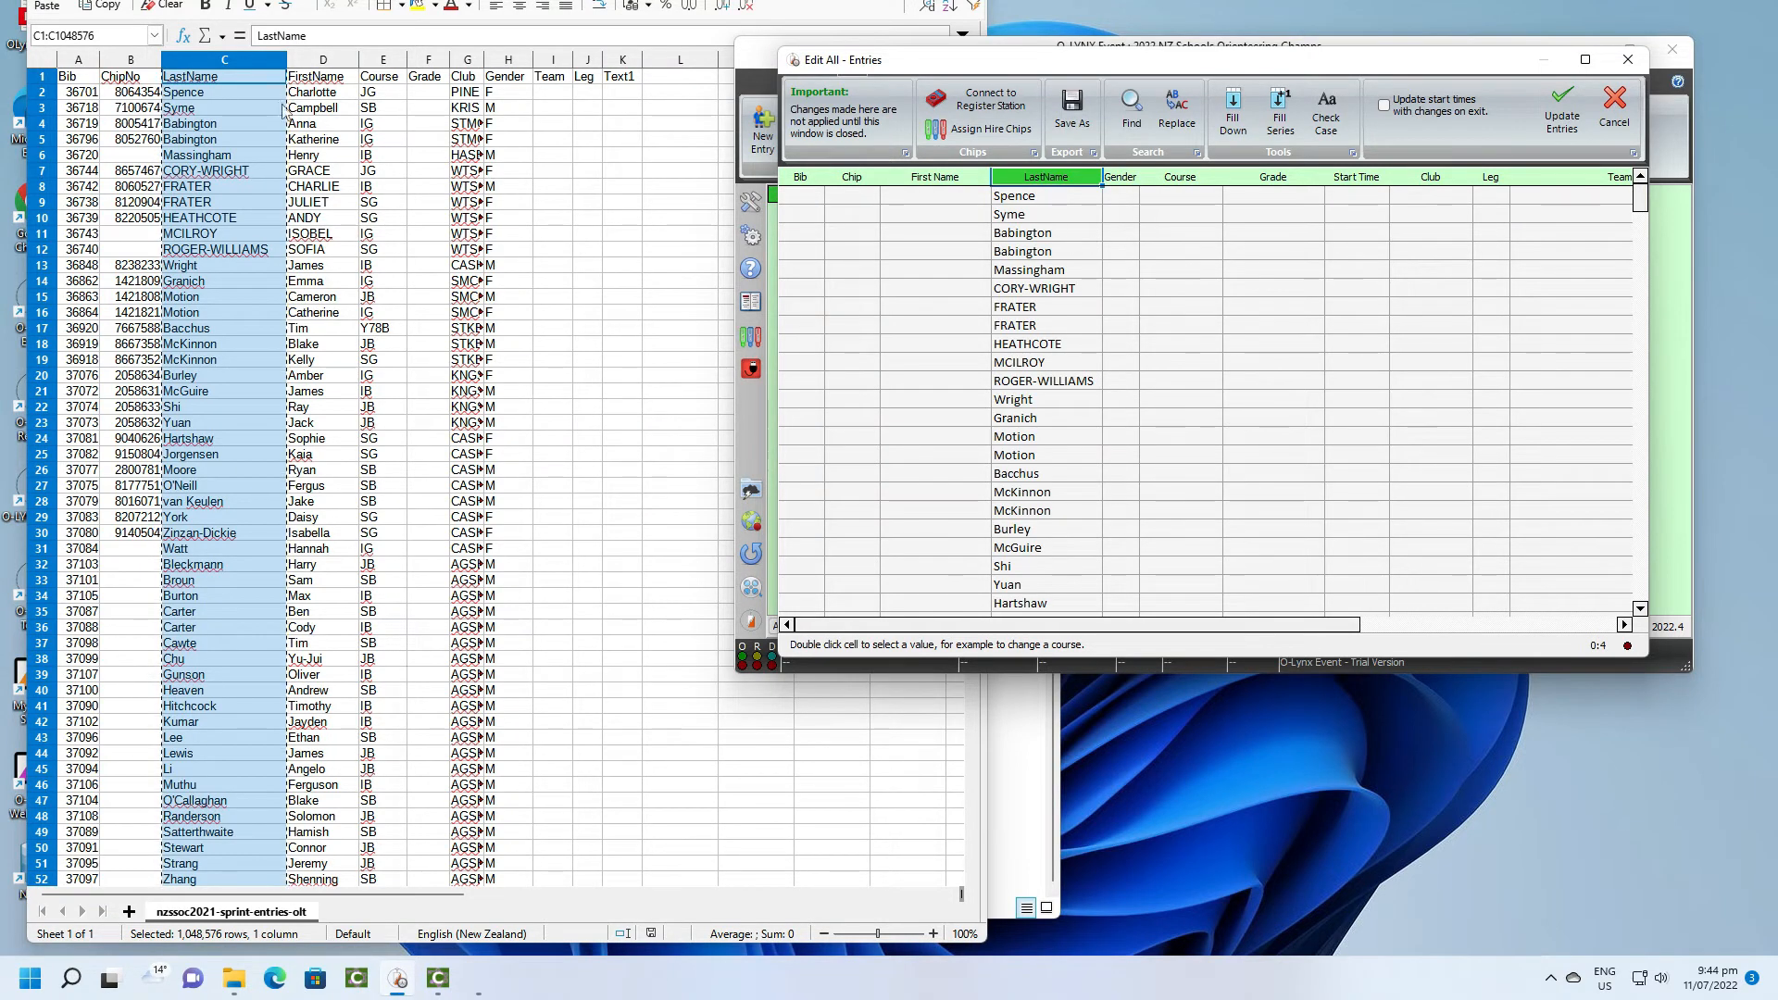
Copy the ChipNo column from the spreadsheet into the Chip column of the bulk entry editor.
left_click(133, 61)
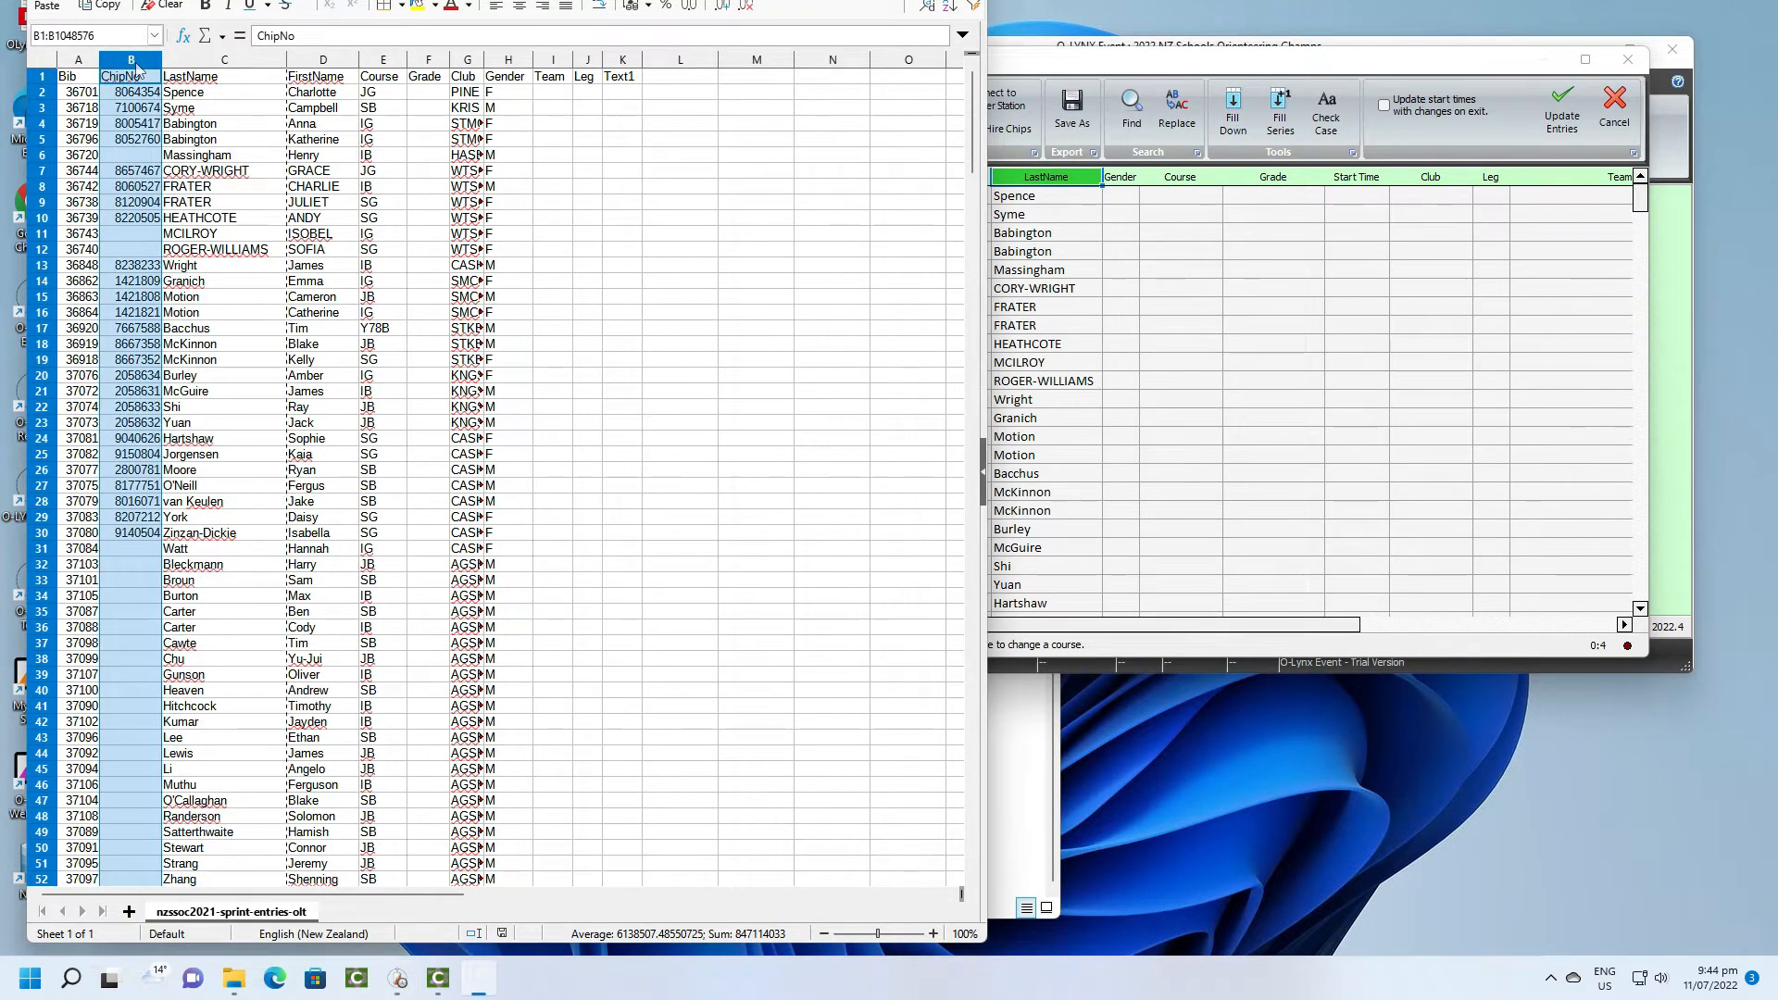
right_click(135, 63)
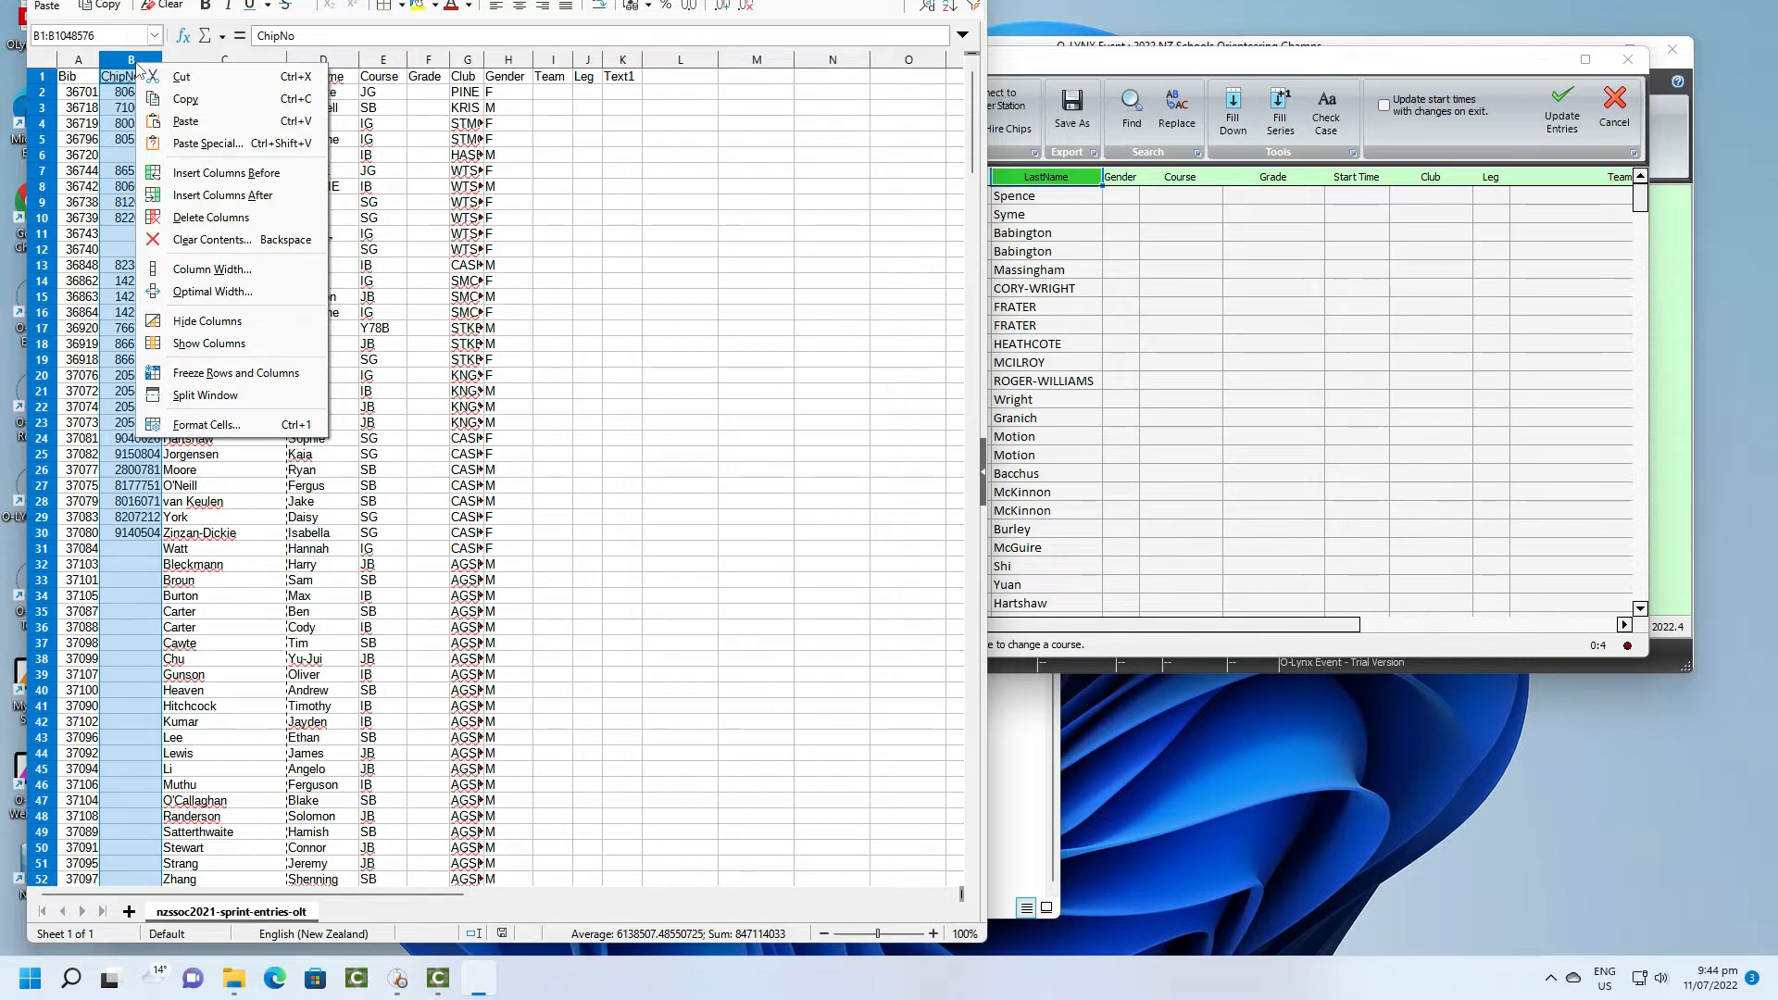
left_click(186, 99)
left_click(1159, 188)
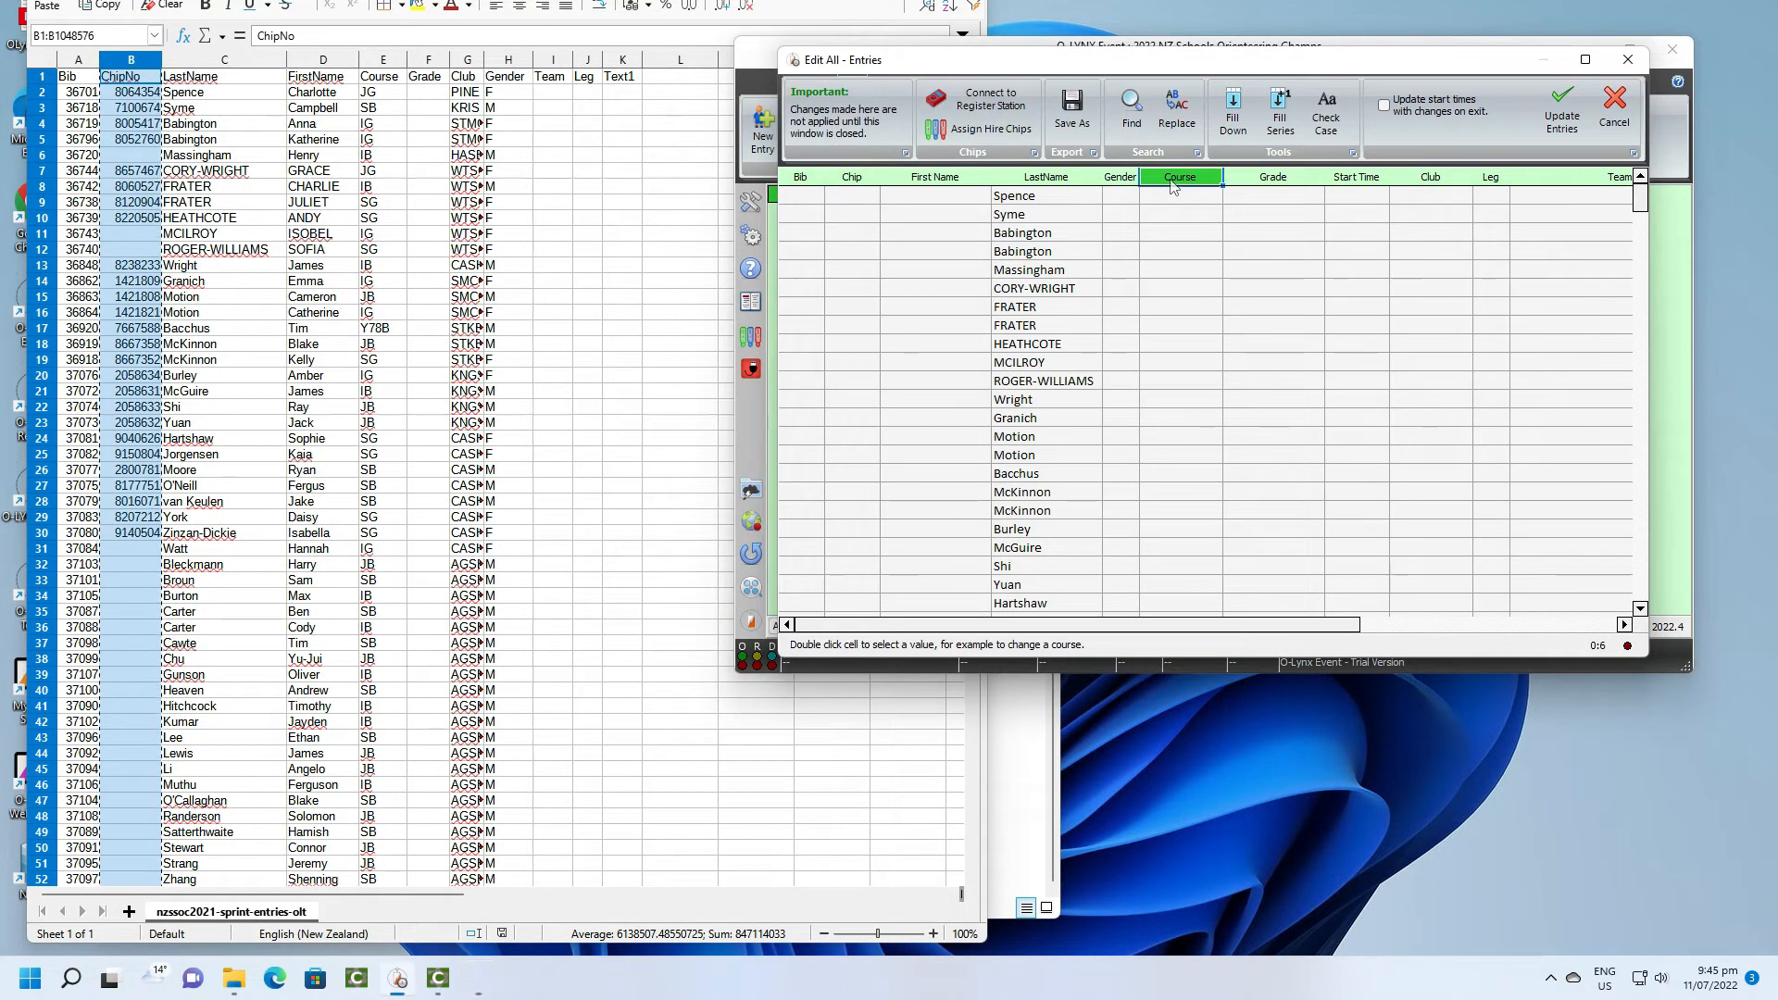
left_click(852, 181)
right_click(851, 182)
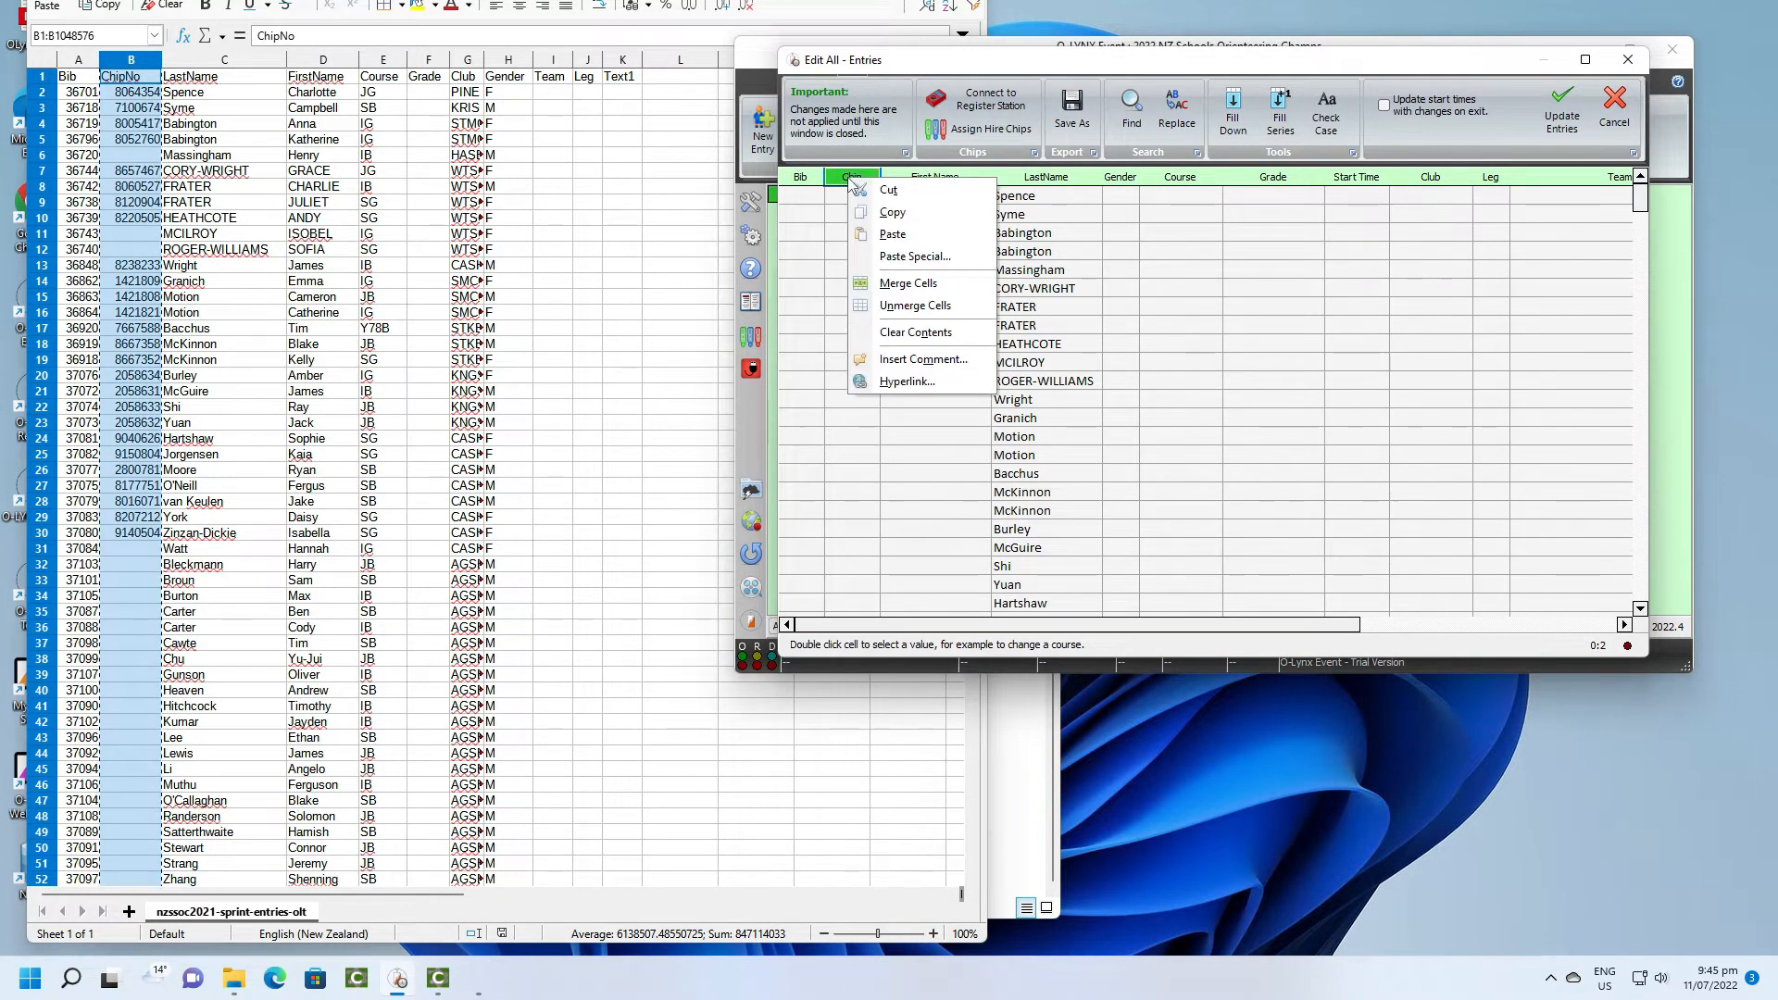
left_click(891, 235)
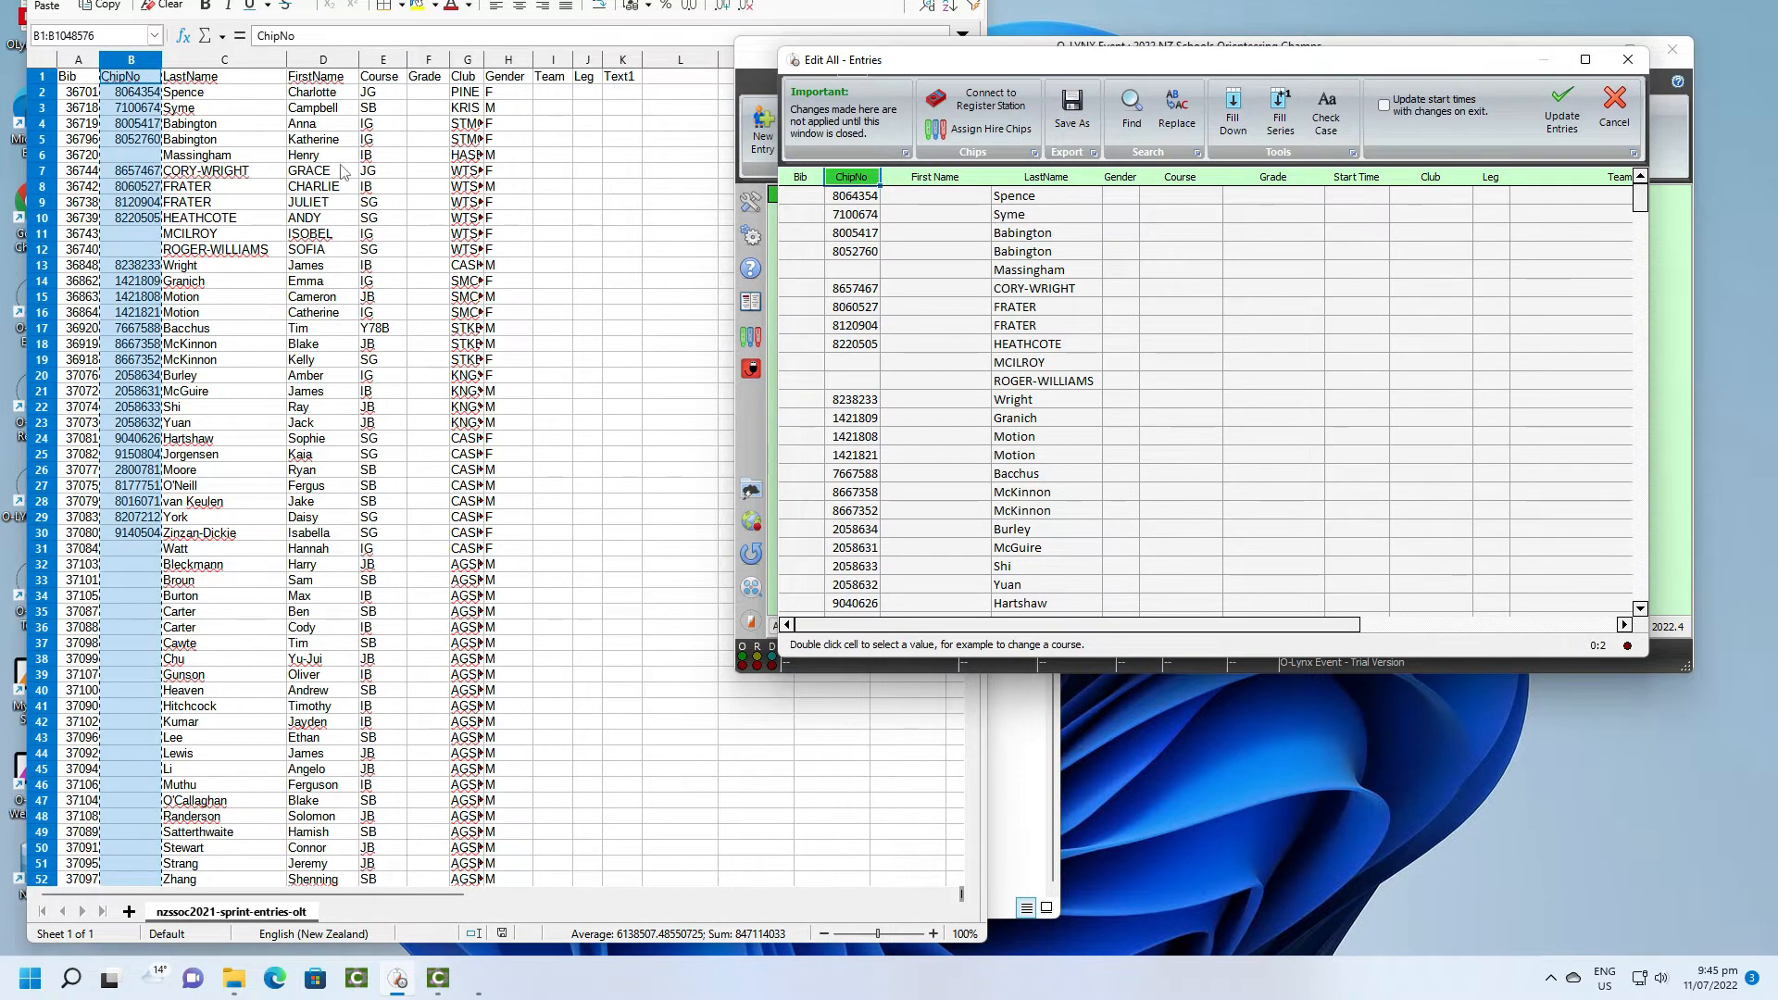
Copy the FirstName column from the spreadsheet into the First Name column of the bulk entry editor.
left_click(323, 60)
right_click(323, 62)
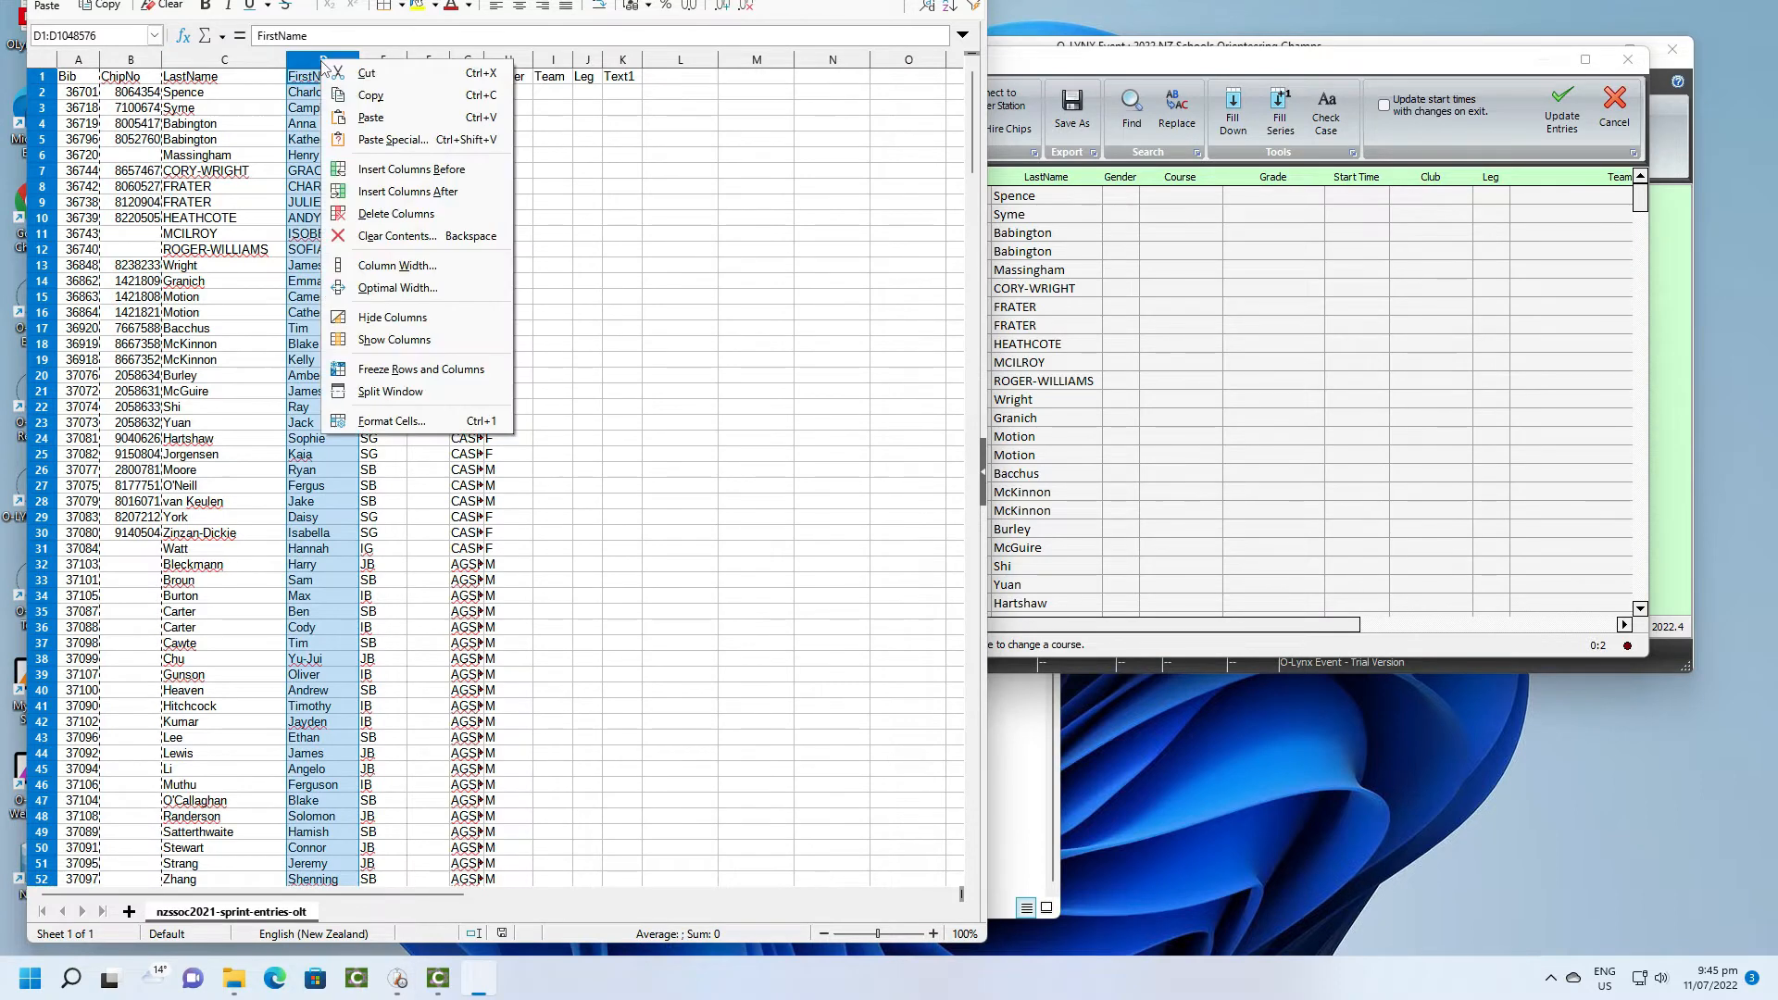
left_click(398, 98)
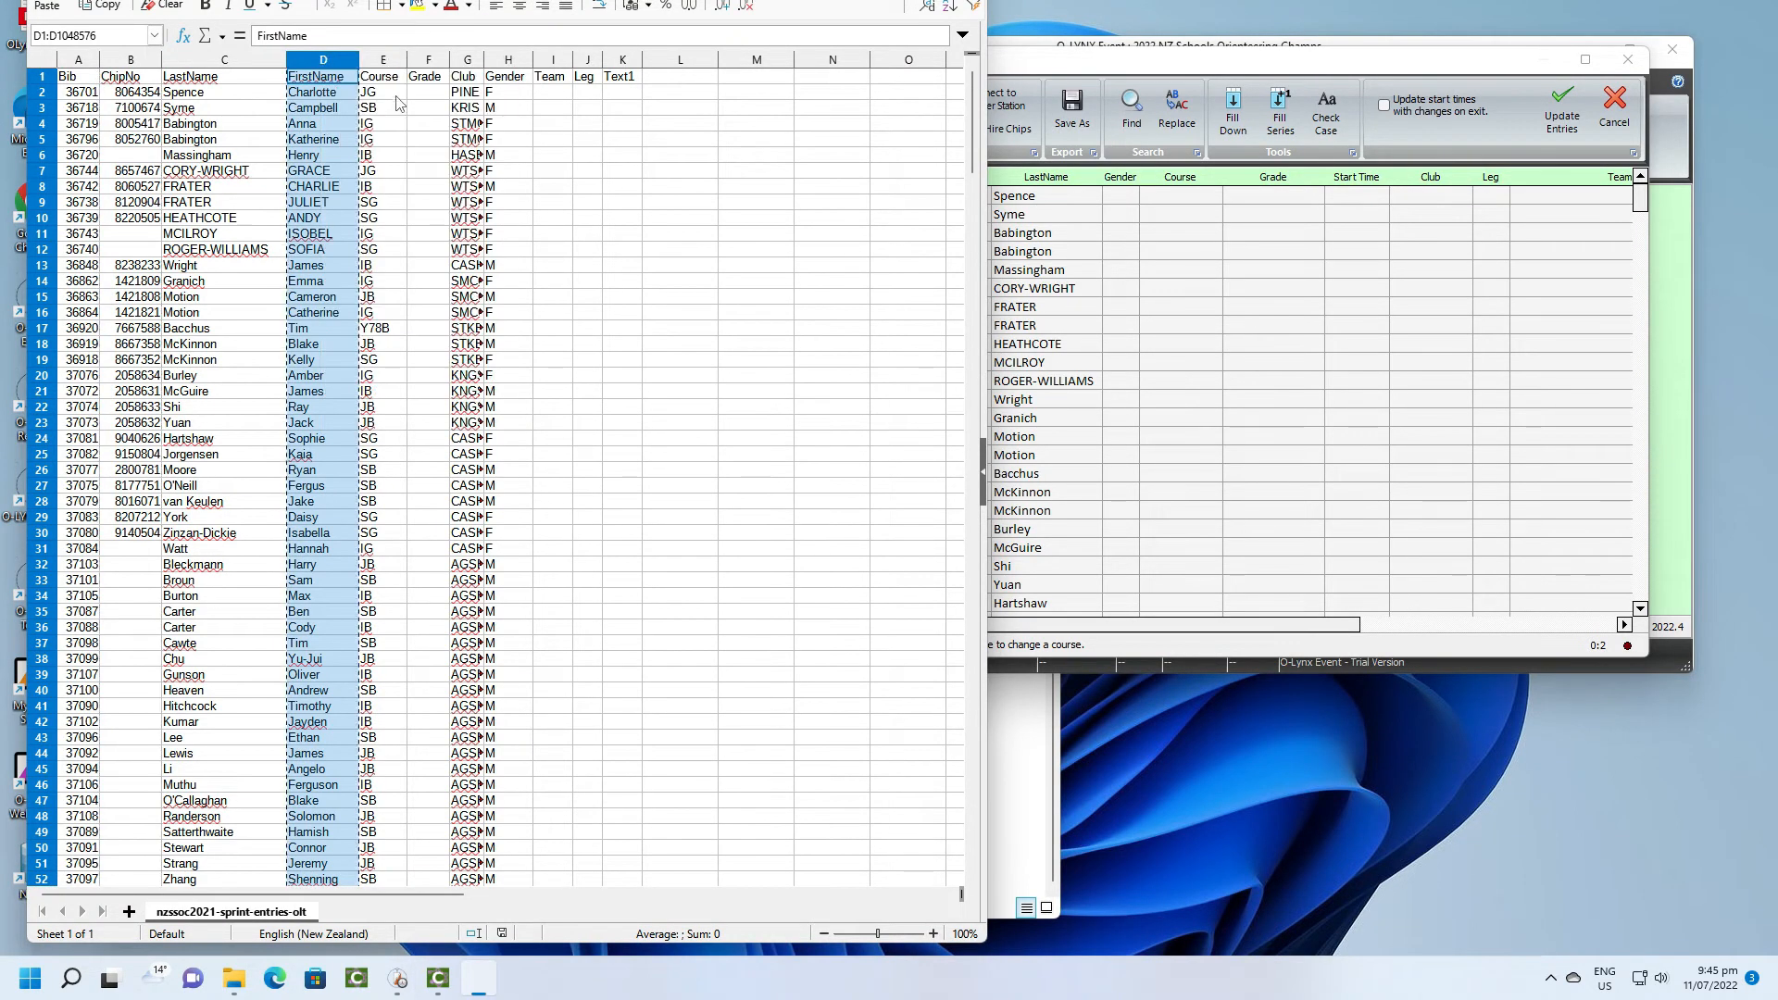
left_click(1028, 185)
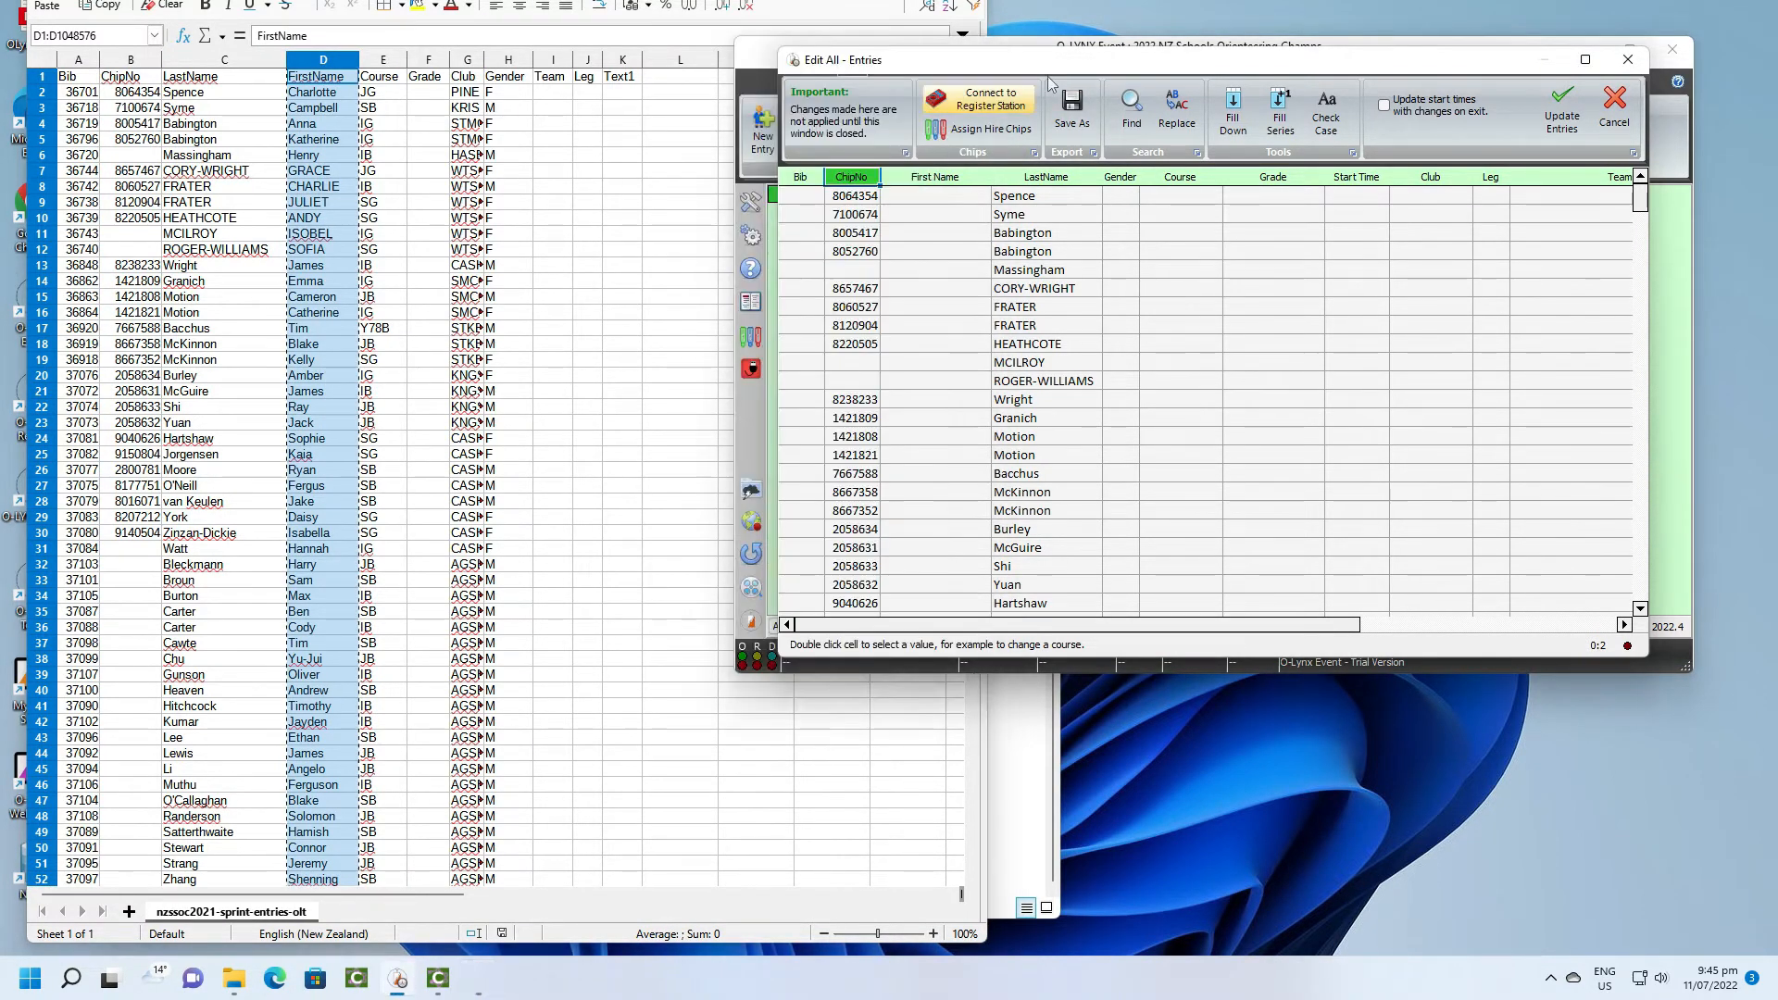
right_click(939, 176)
left_click(1005, 234)
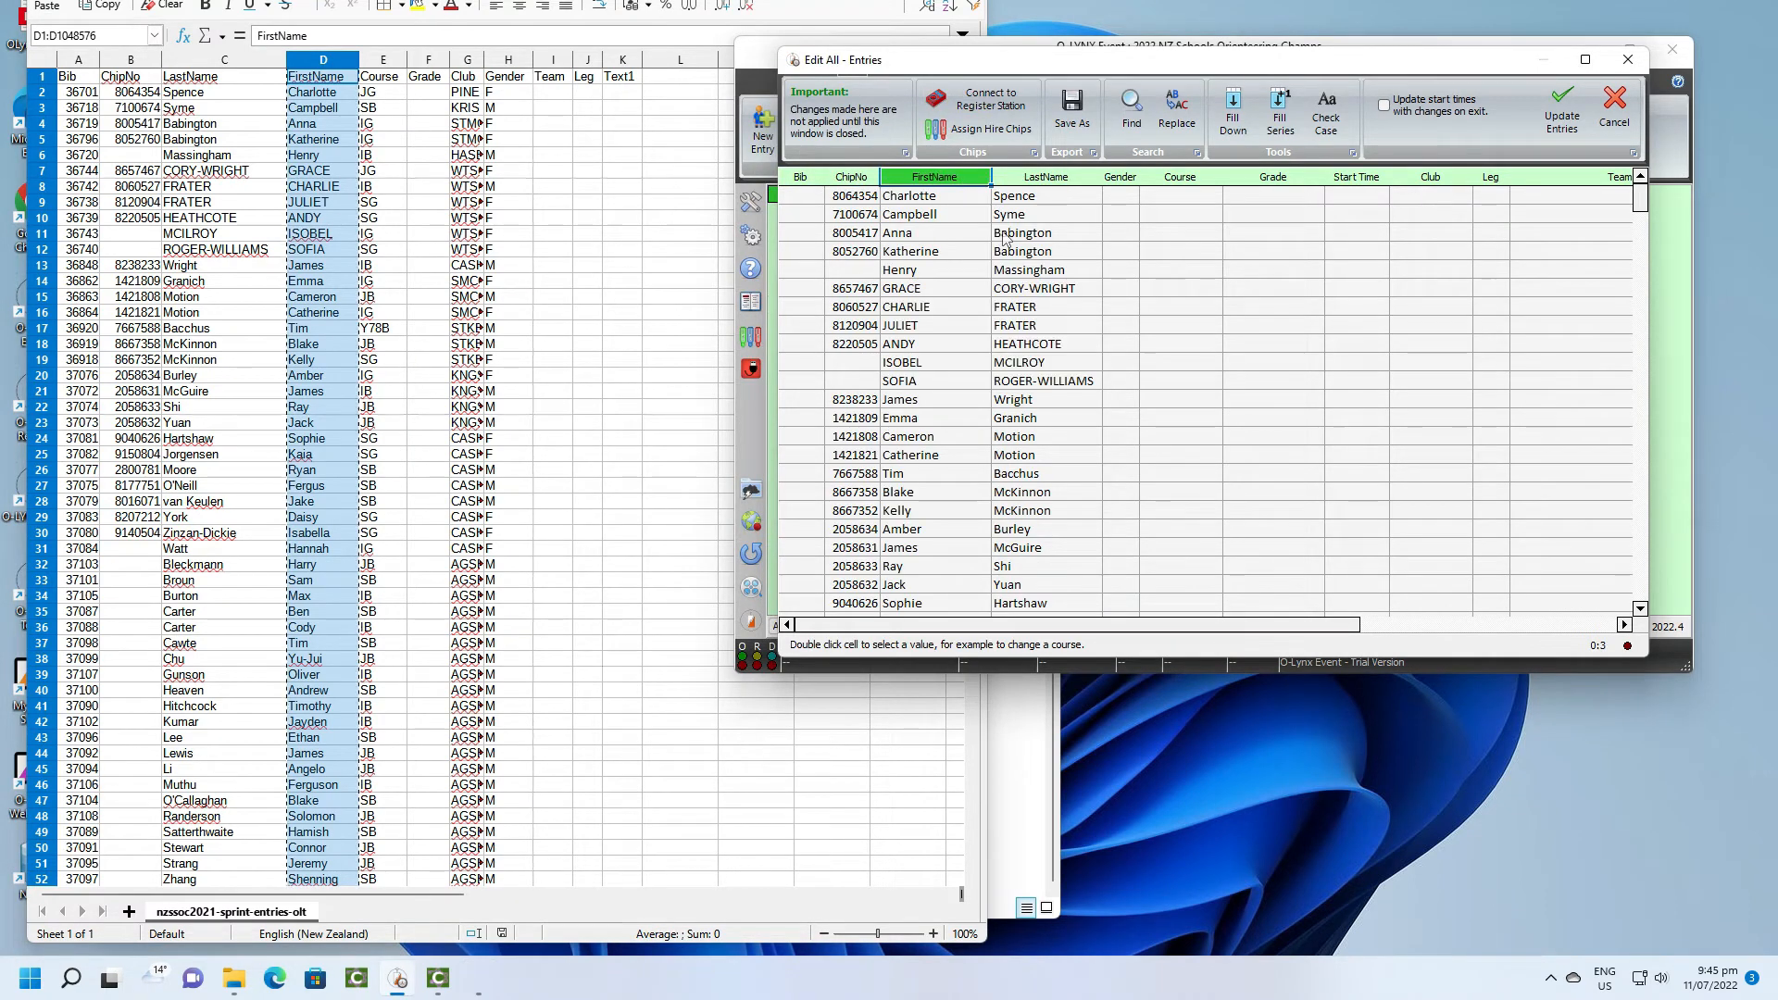
Copy the Course column from the spreadsheet into the Course column of the bulk entry editor.
left_click(387, 61)
right_click(389, 63)
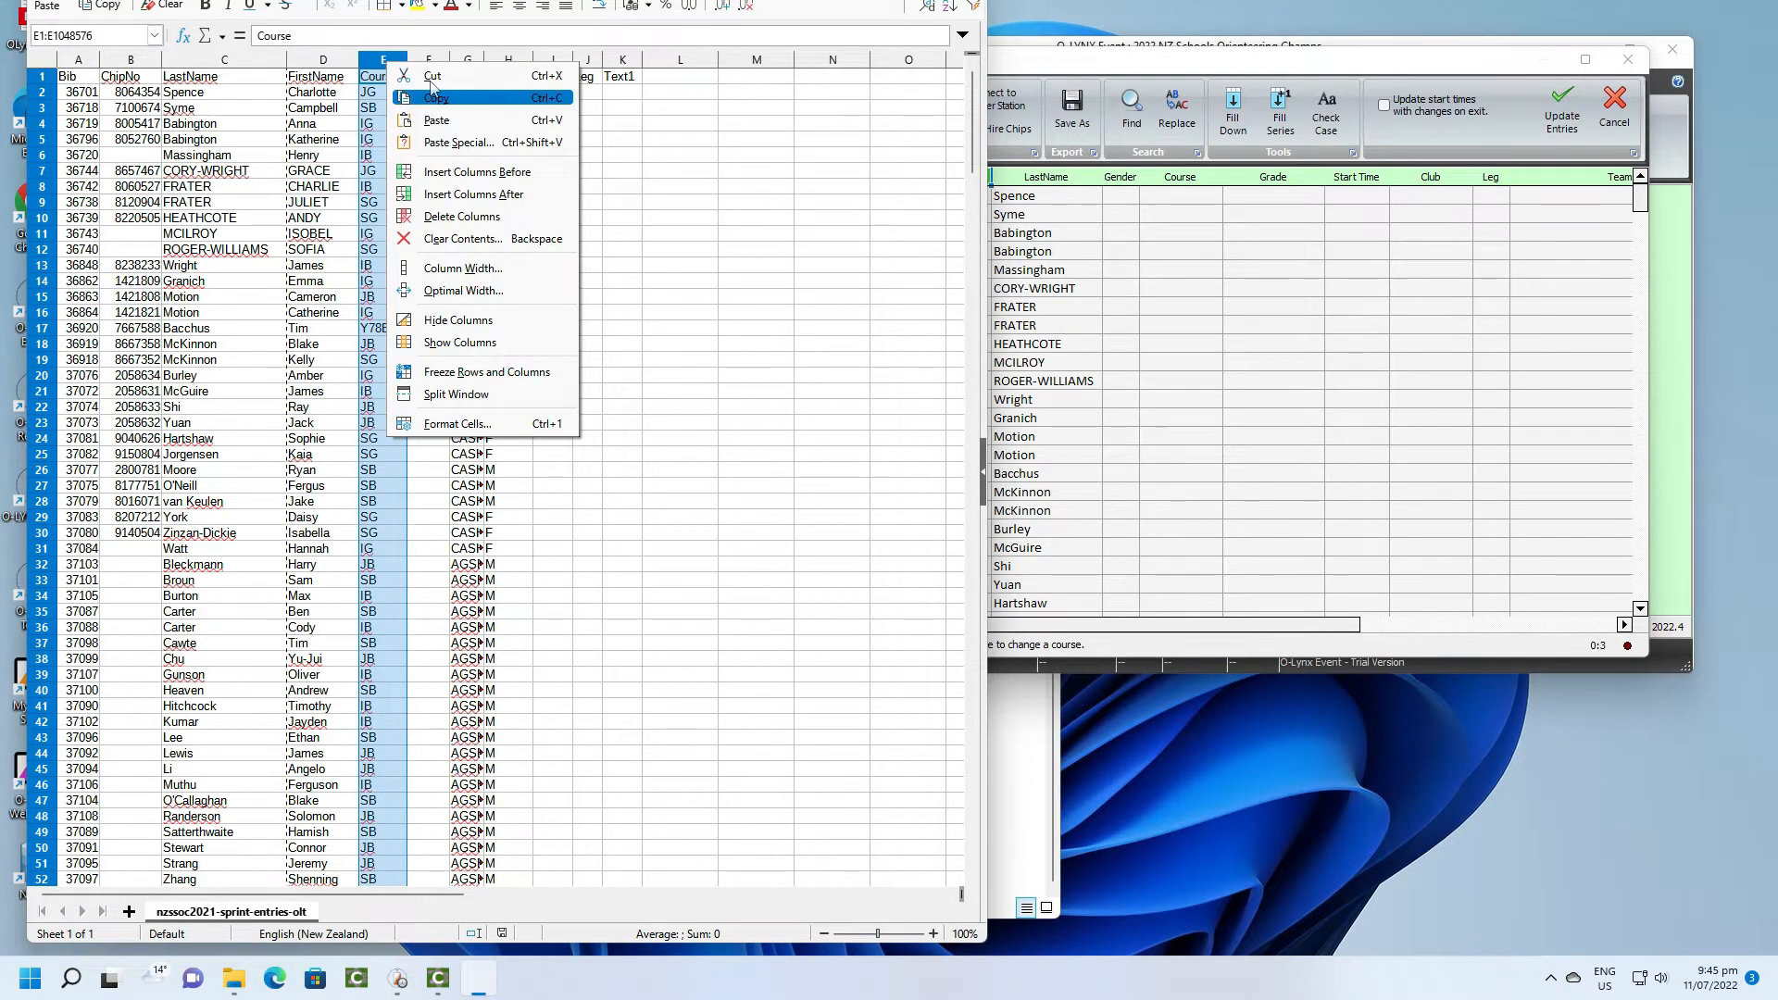
left_click(412, 99)
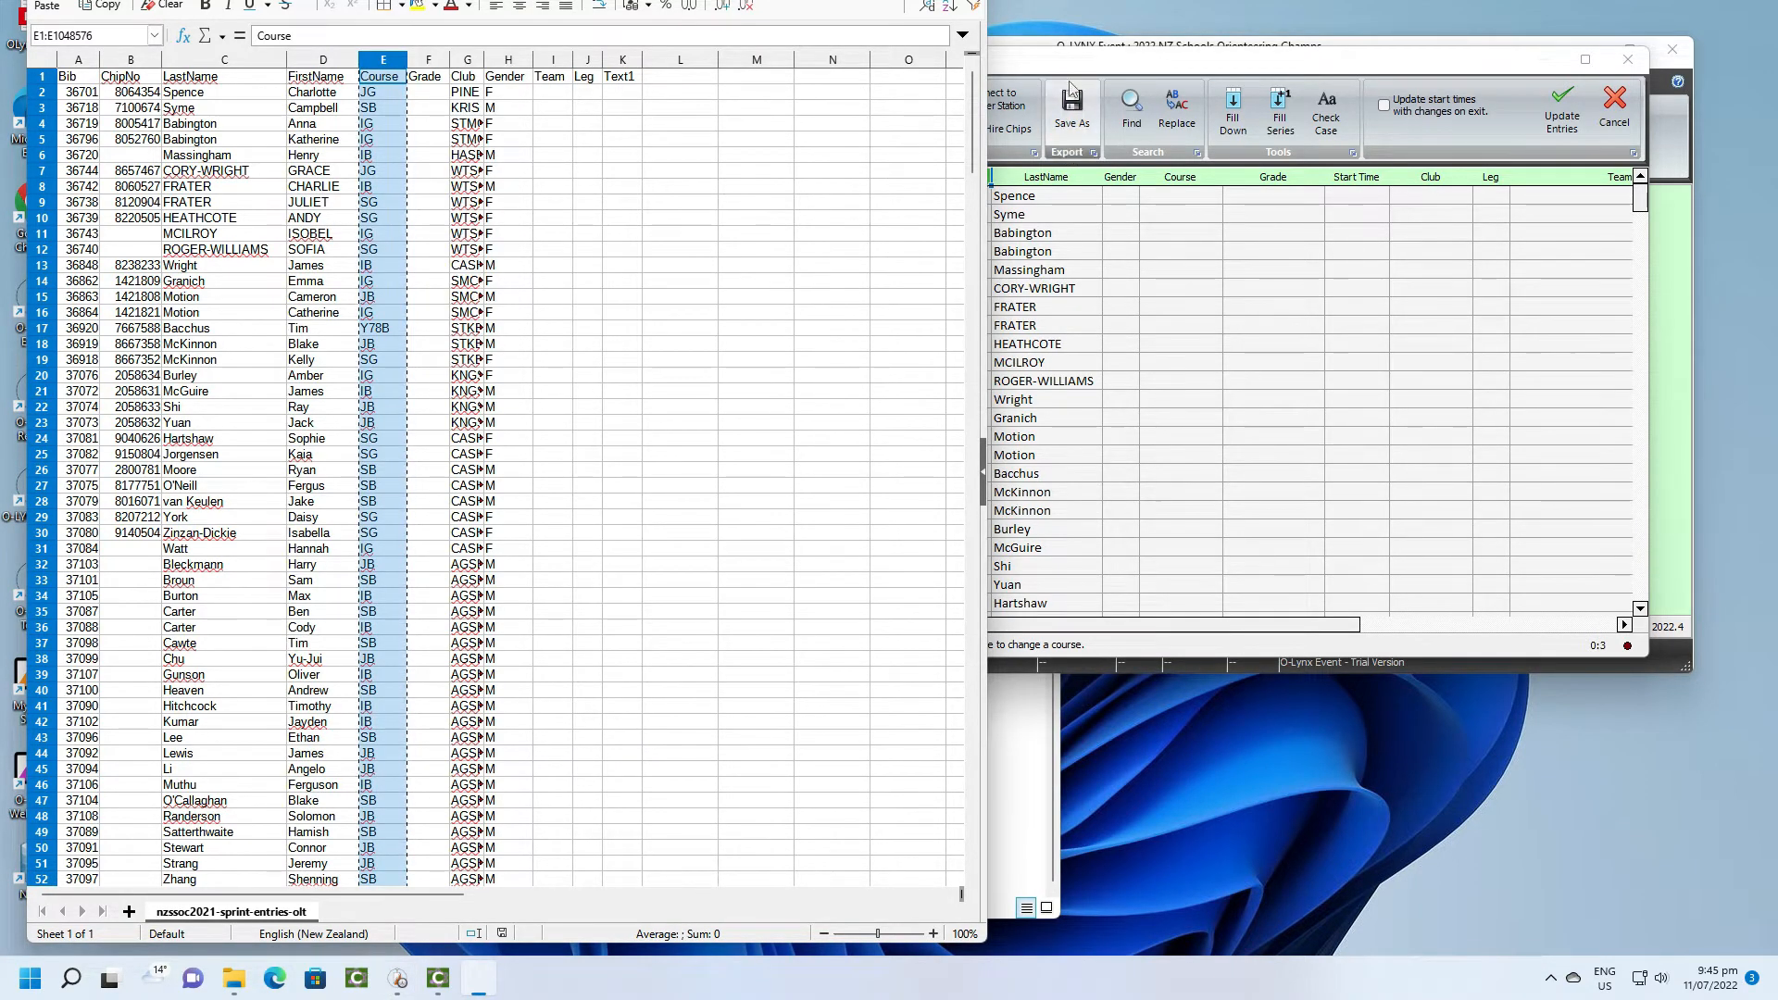
left_click(1126, 158)
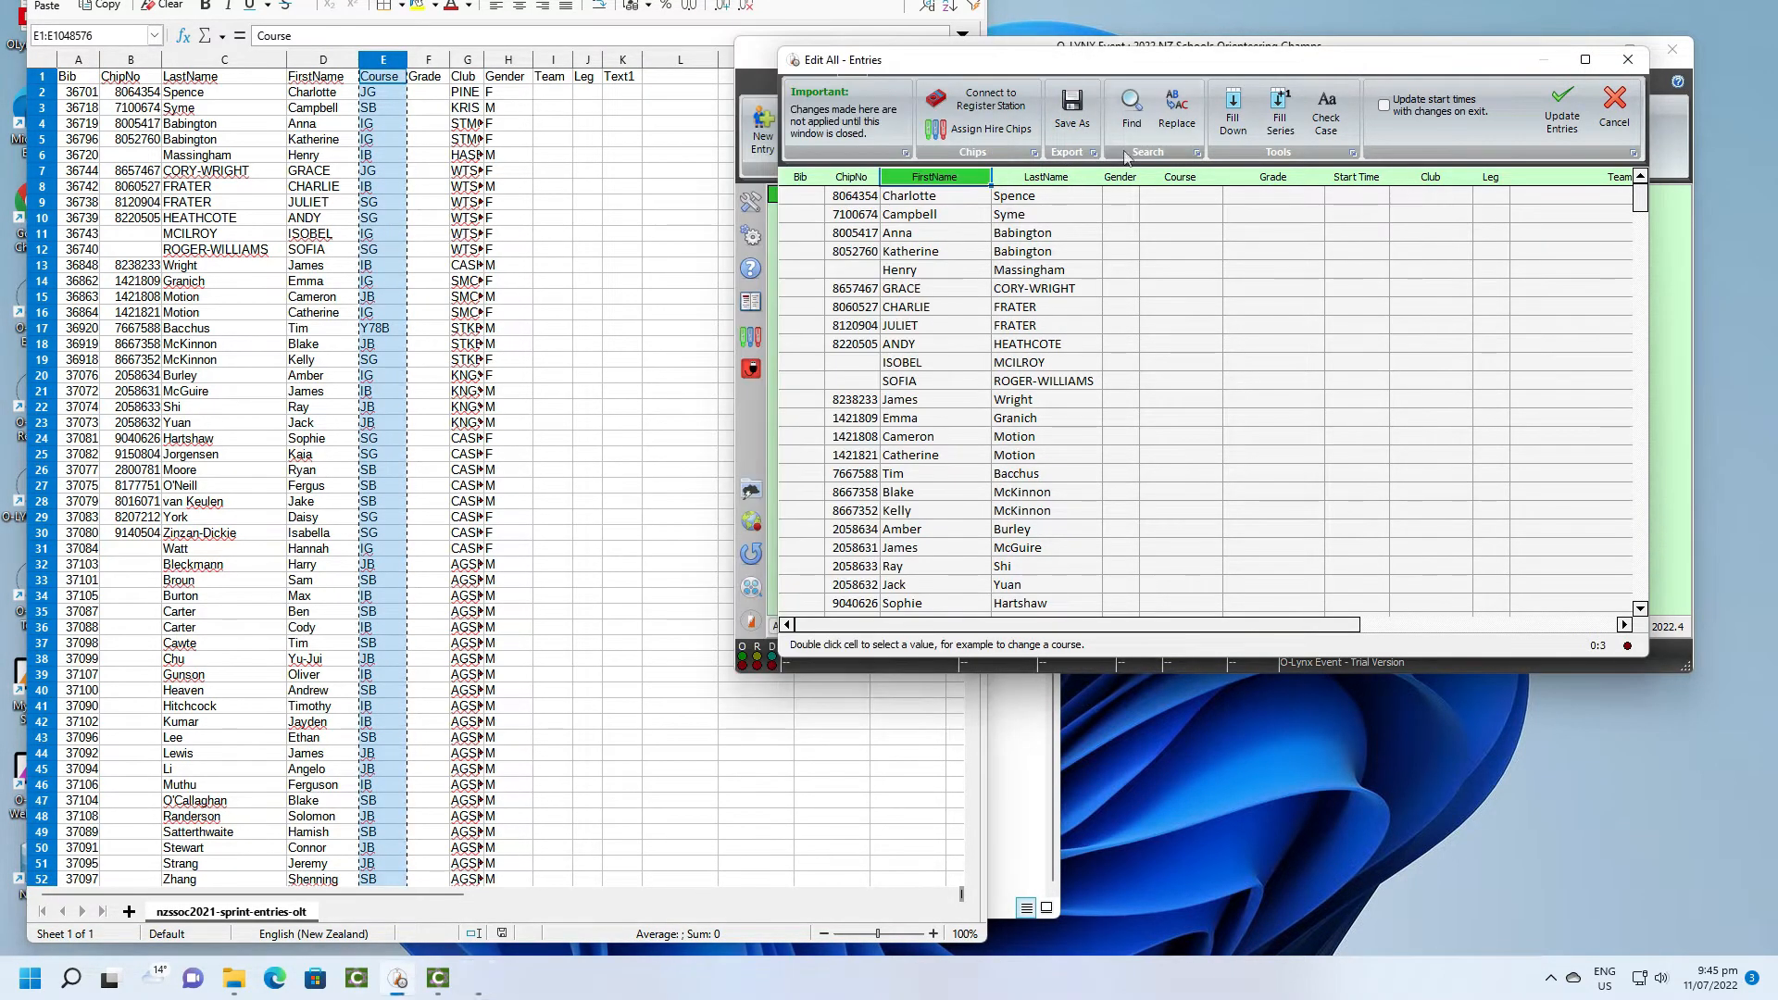
right_click(1180, 183)
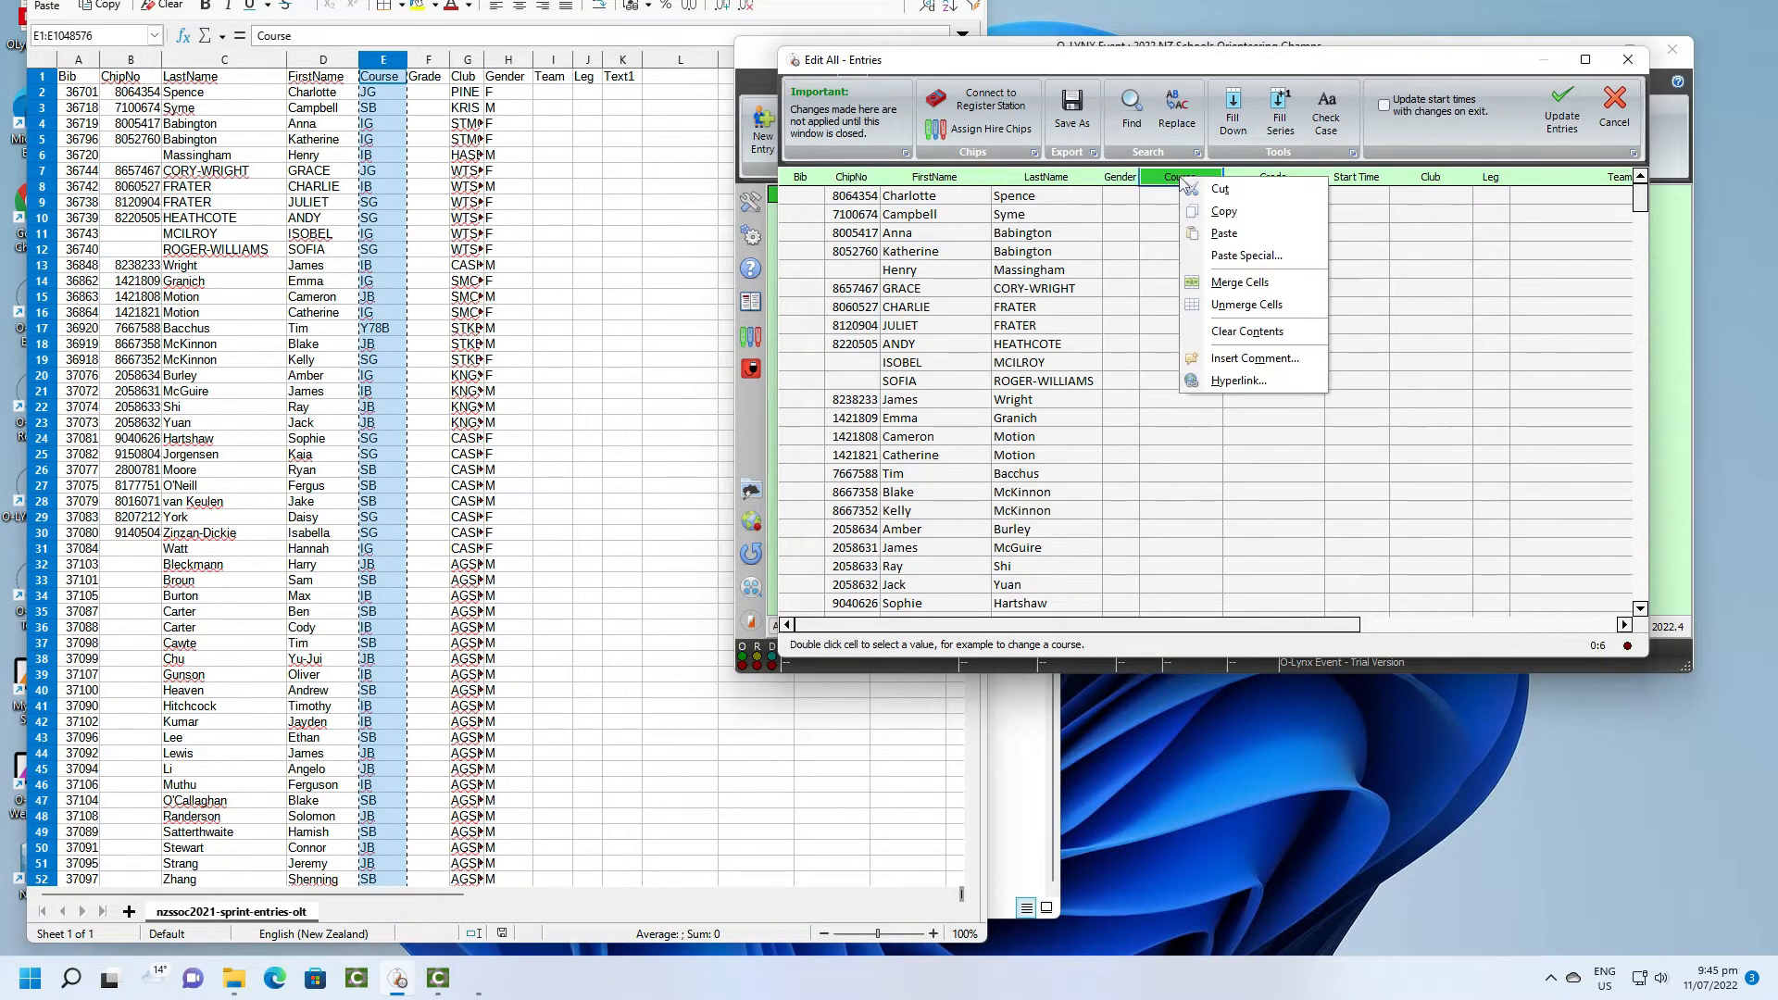
left_click(1220, 235)
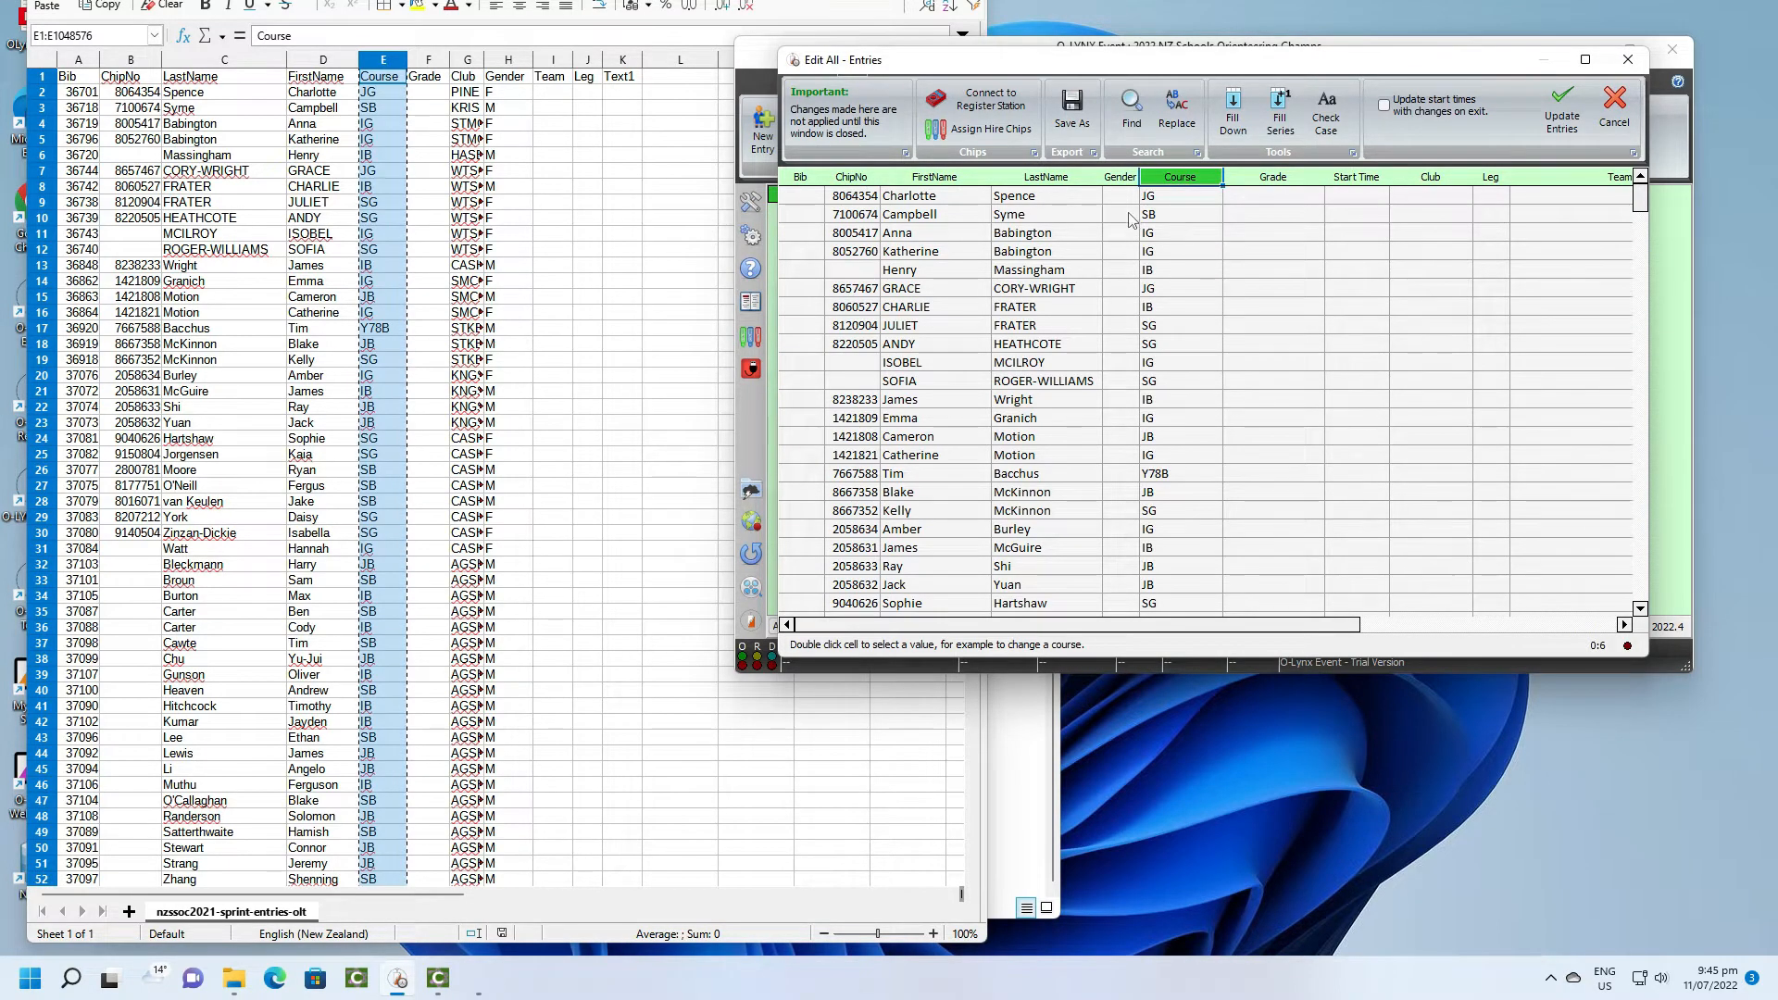
Copy the Club column from the spreadsheet into the Club column of the bulk entry editor.
left_click(467, 60)
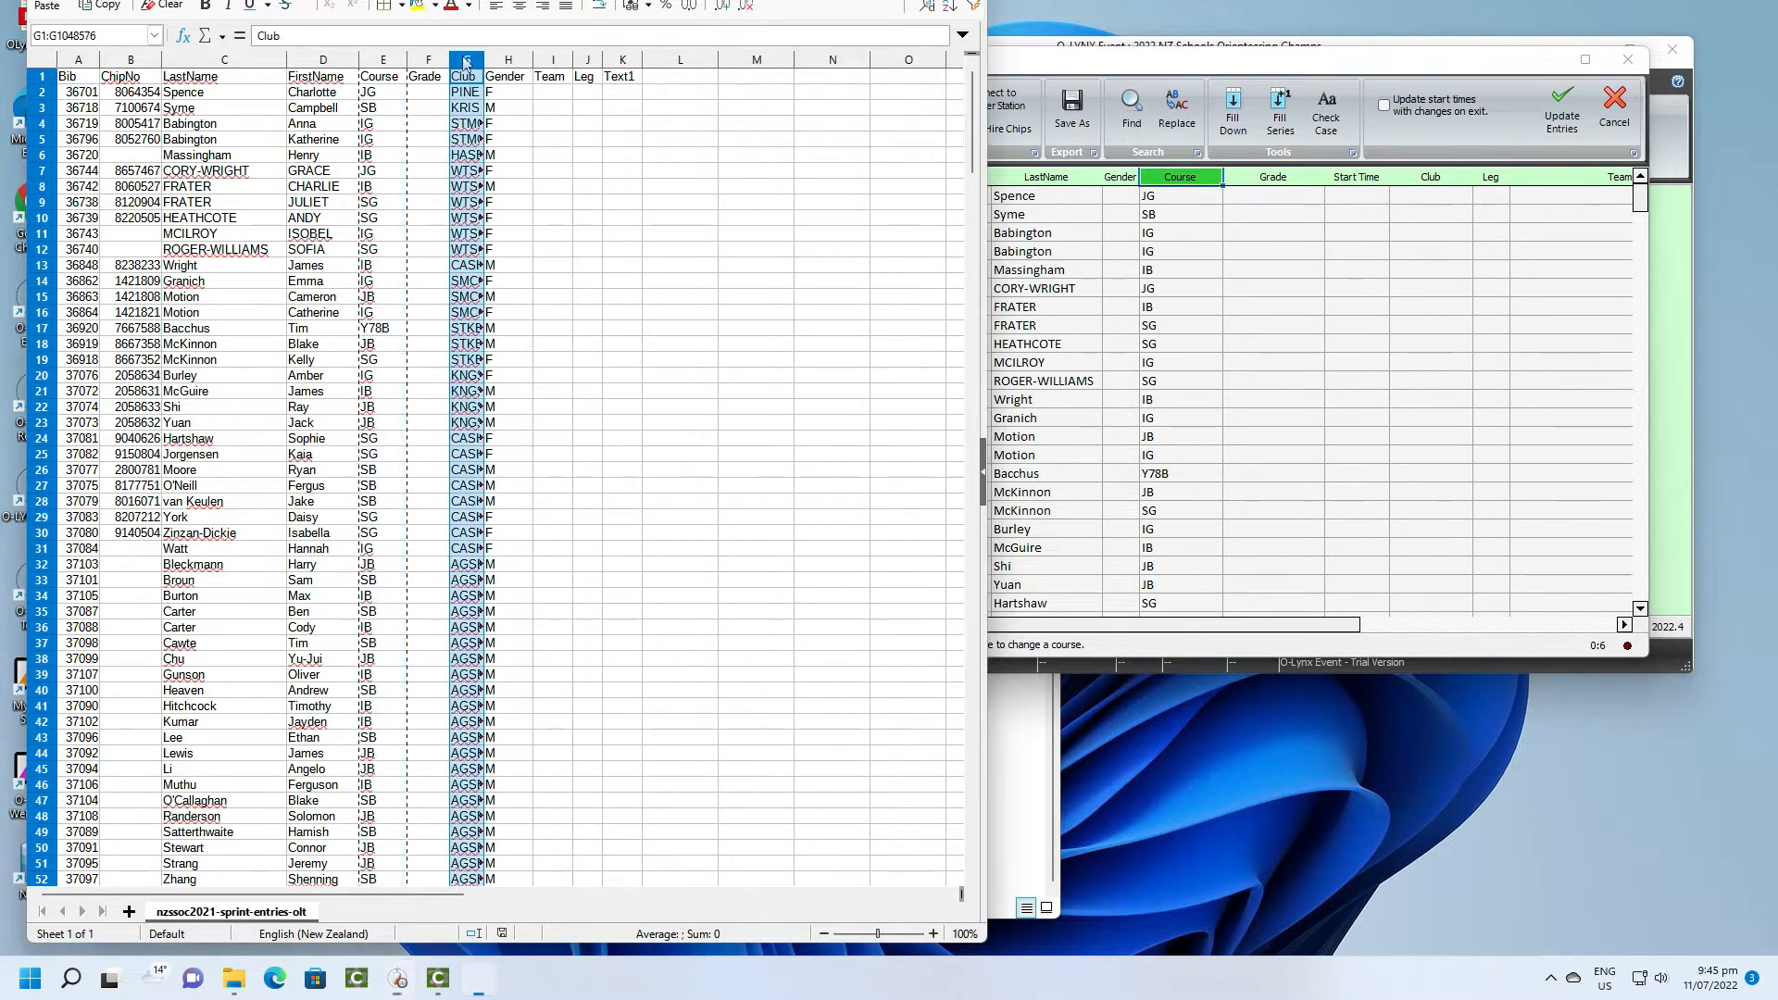
right_click(468, 60)
left_click(512, 94)
left_click(1426, 71)
left_click(1434, 177)
right_click(1440, 178)
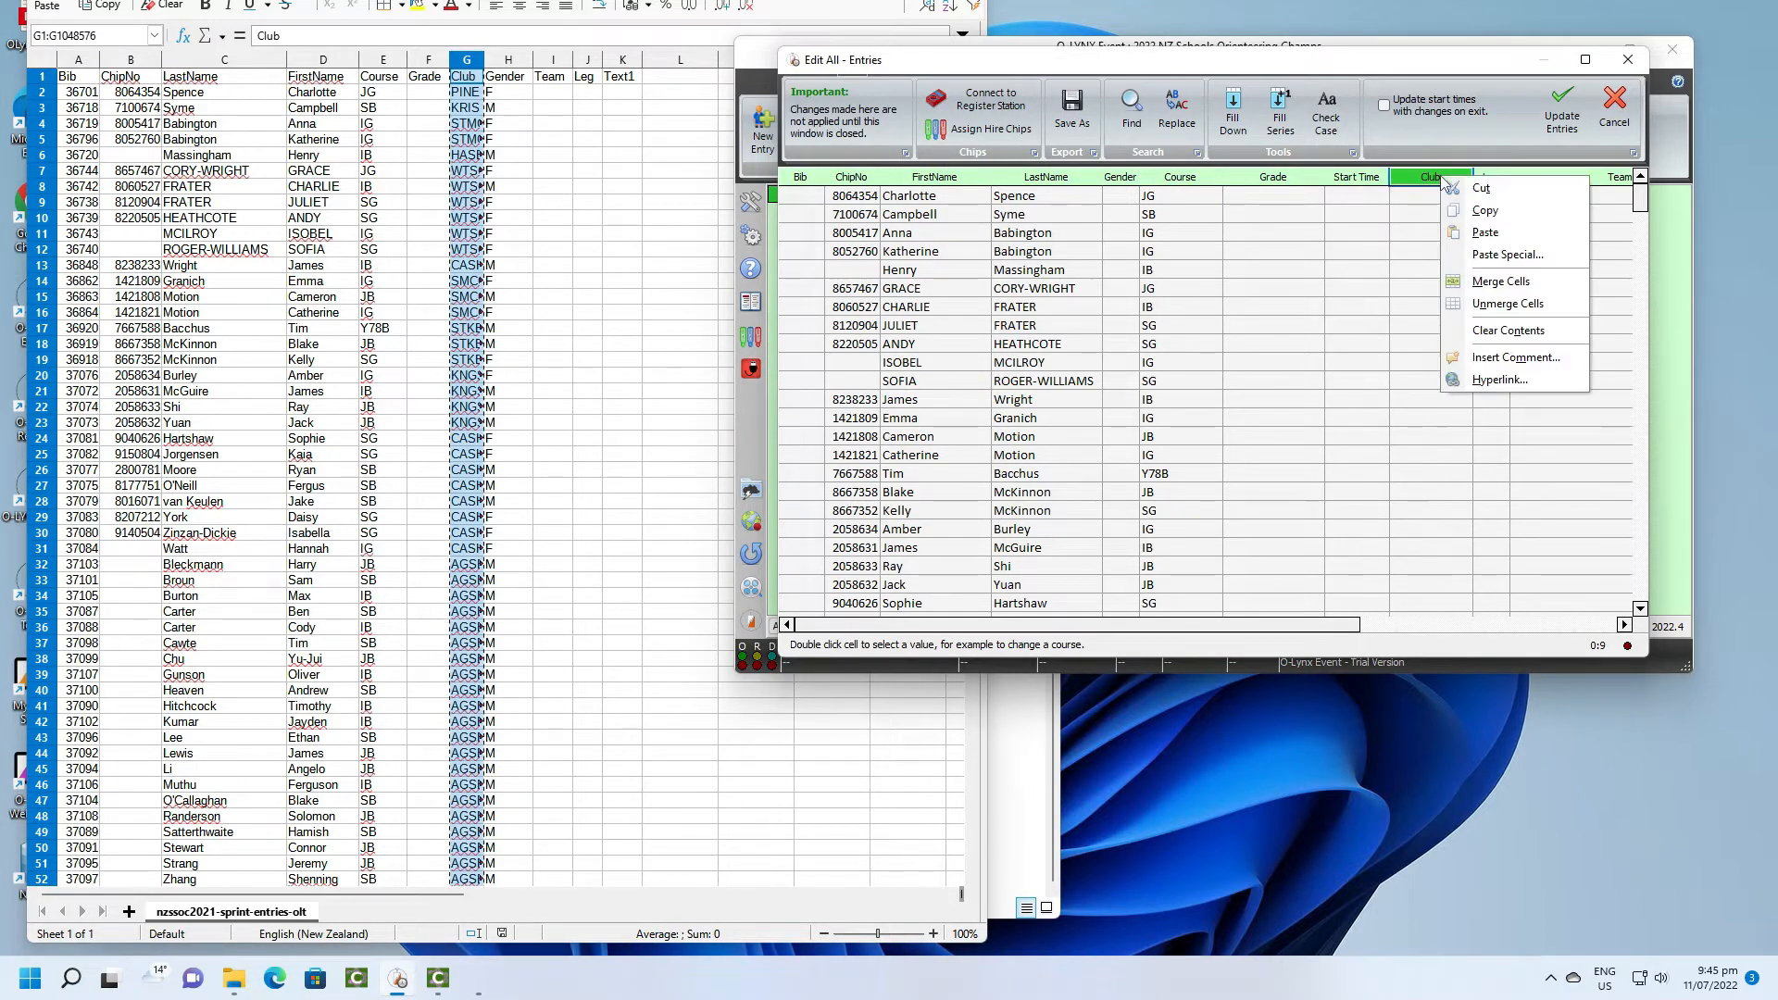
left_click(1484, 232)
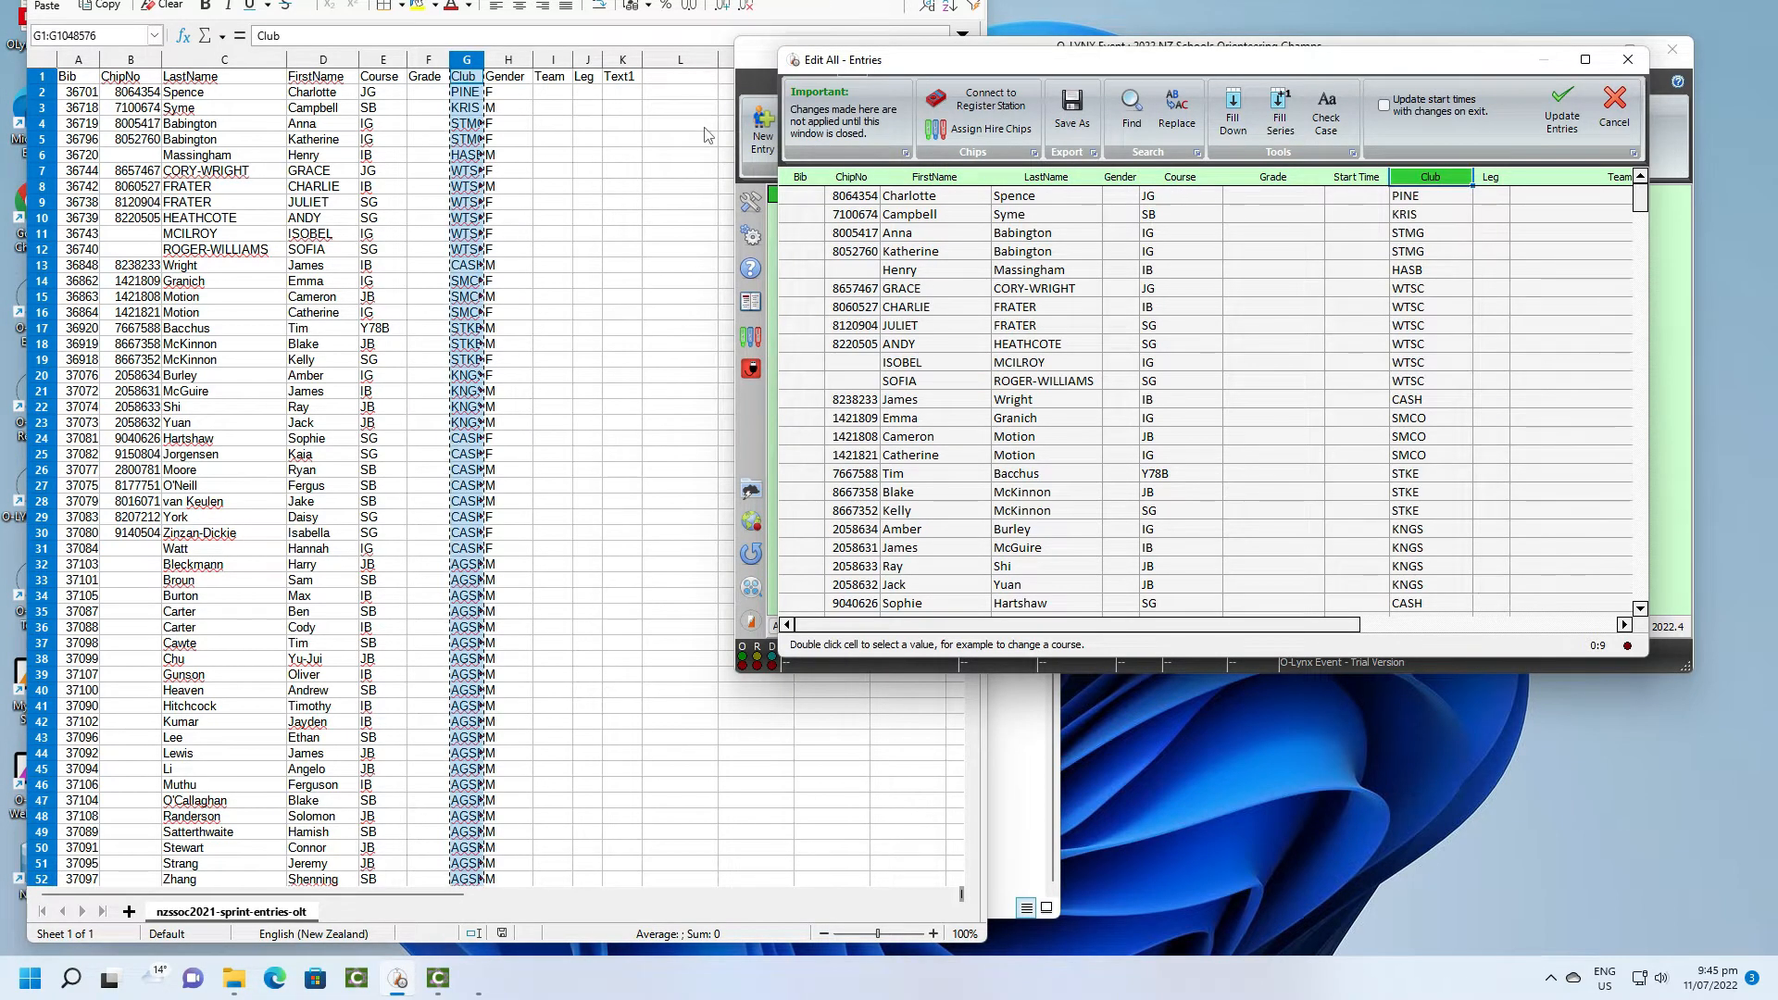
Copy the Gender column from the spreadsheet into the Gender column of the bulk entry editor.
left_click(509, 59)
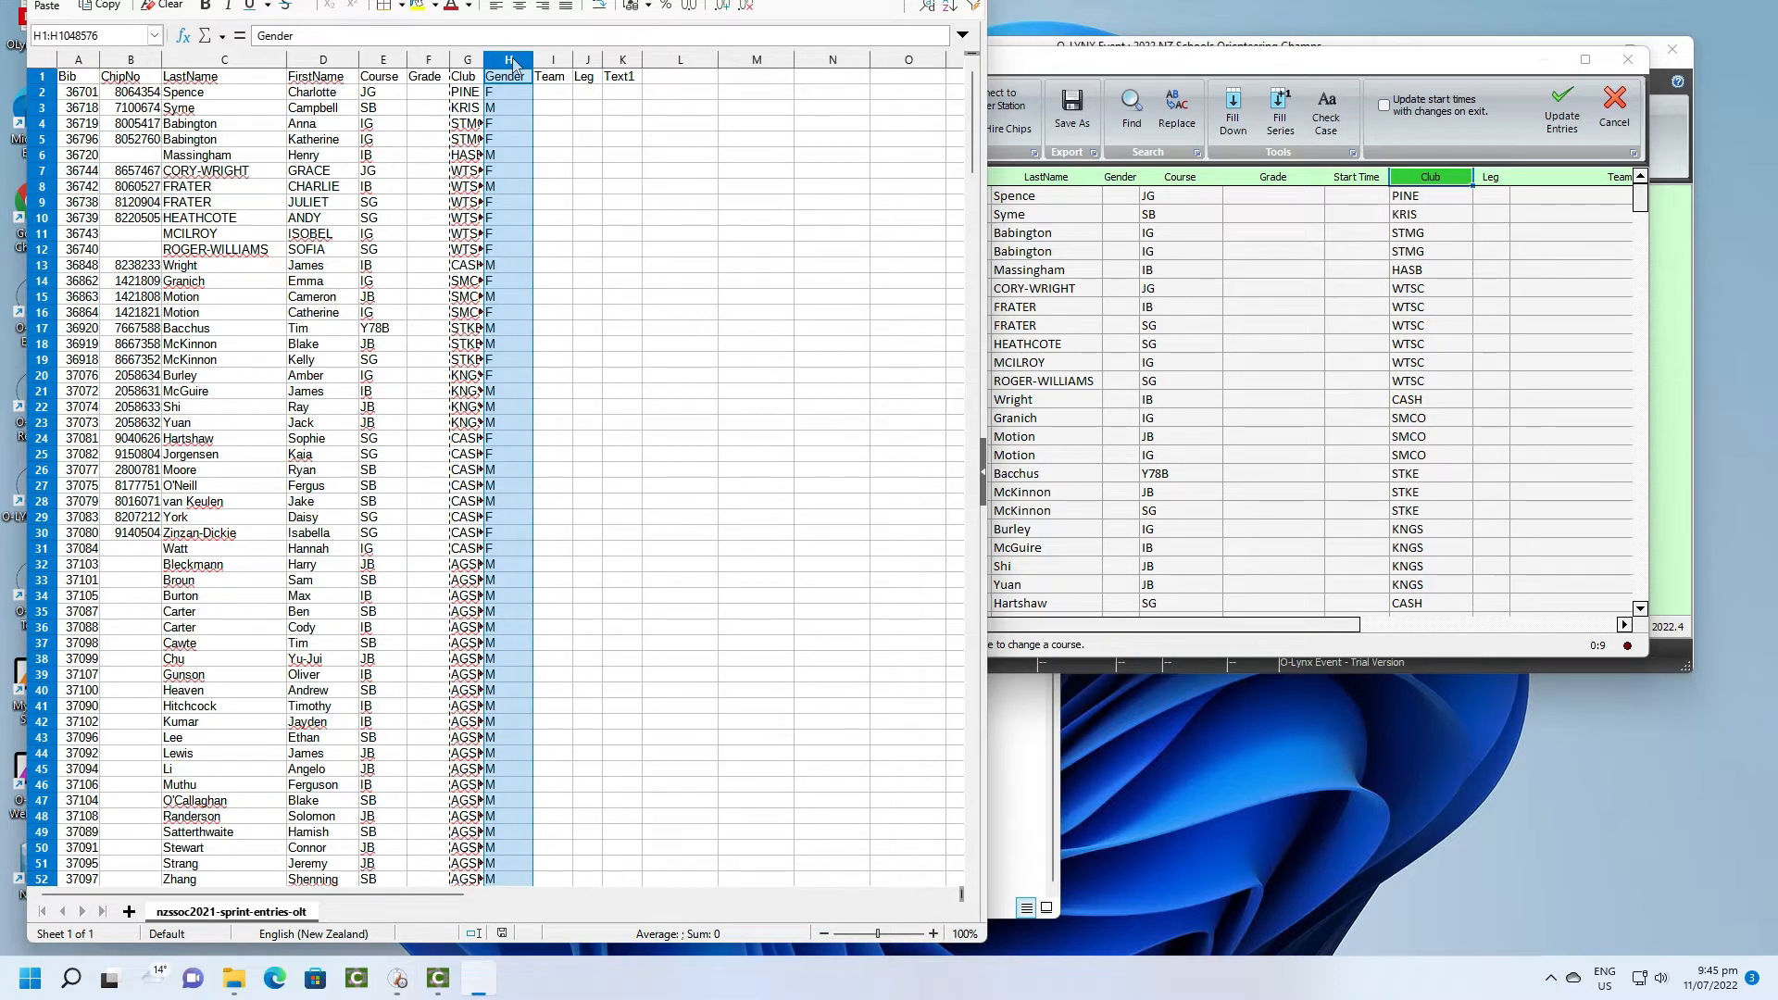
right_click(515, 63)
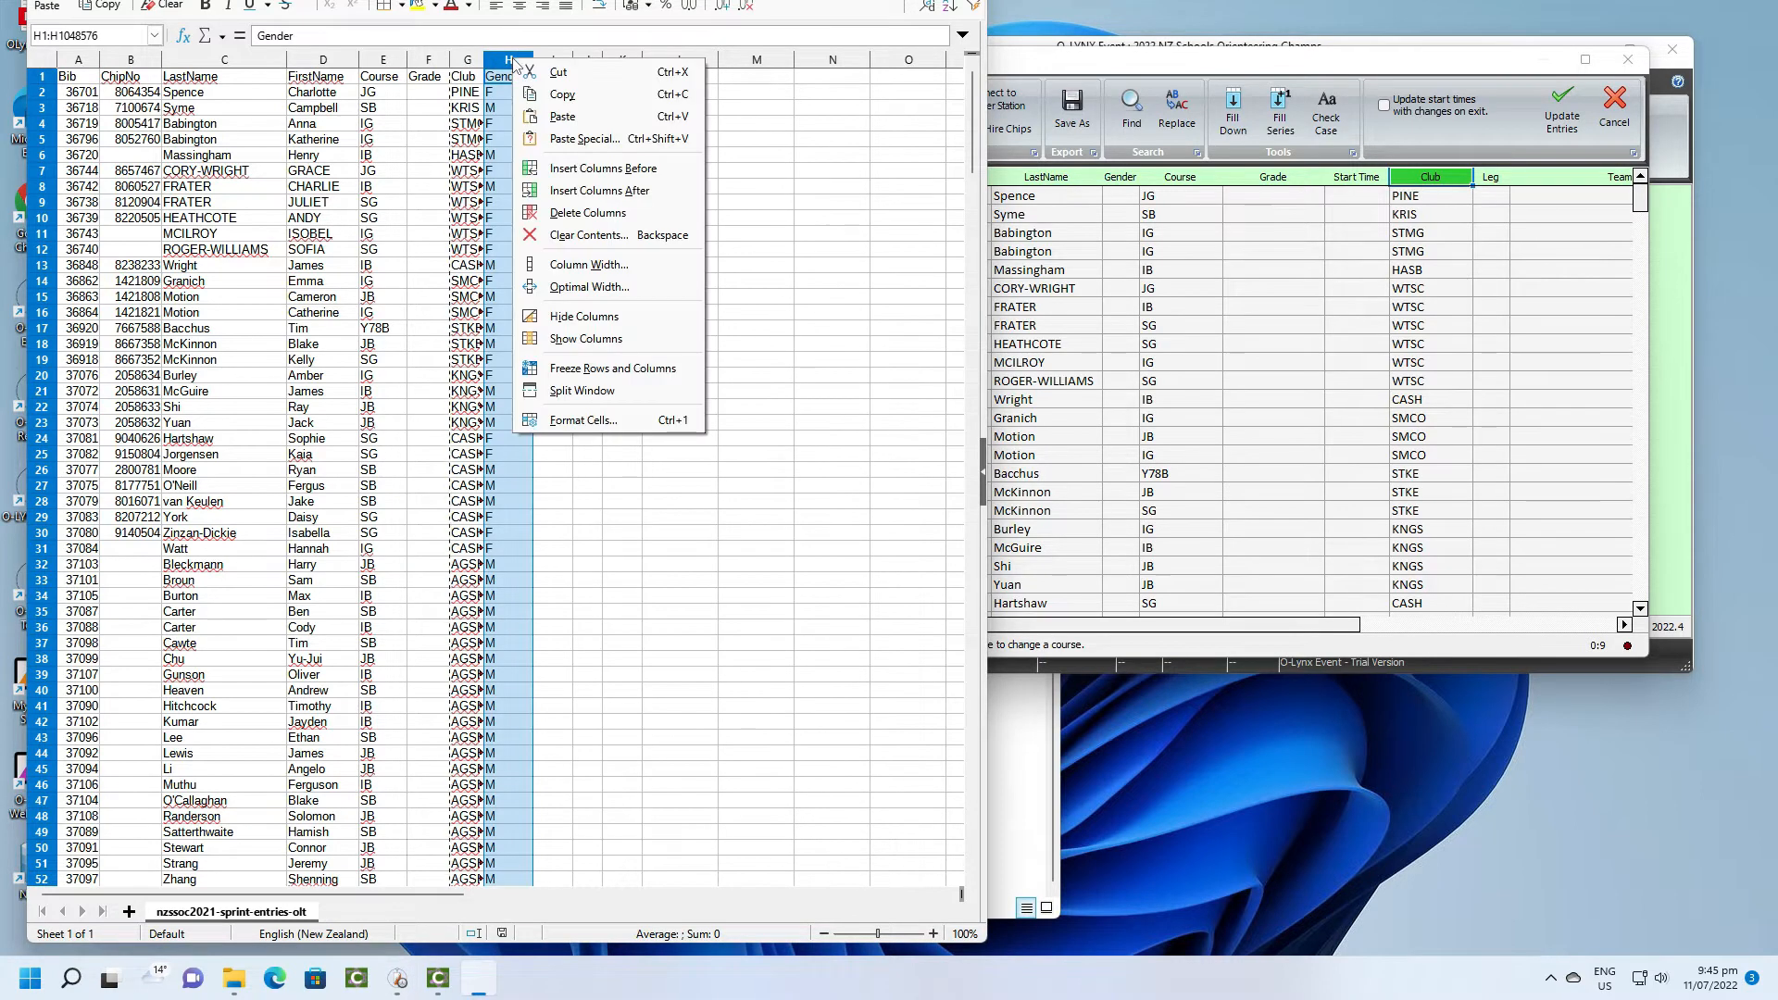
left_click(581, 100)
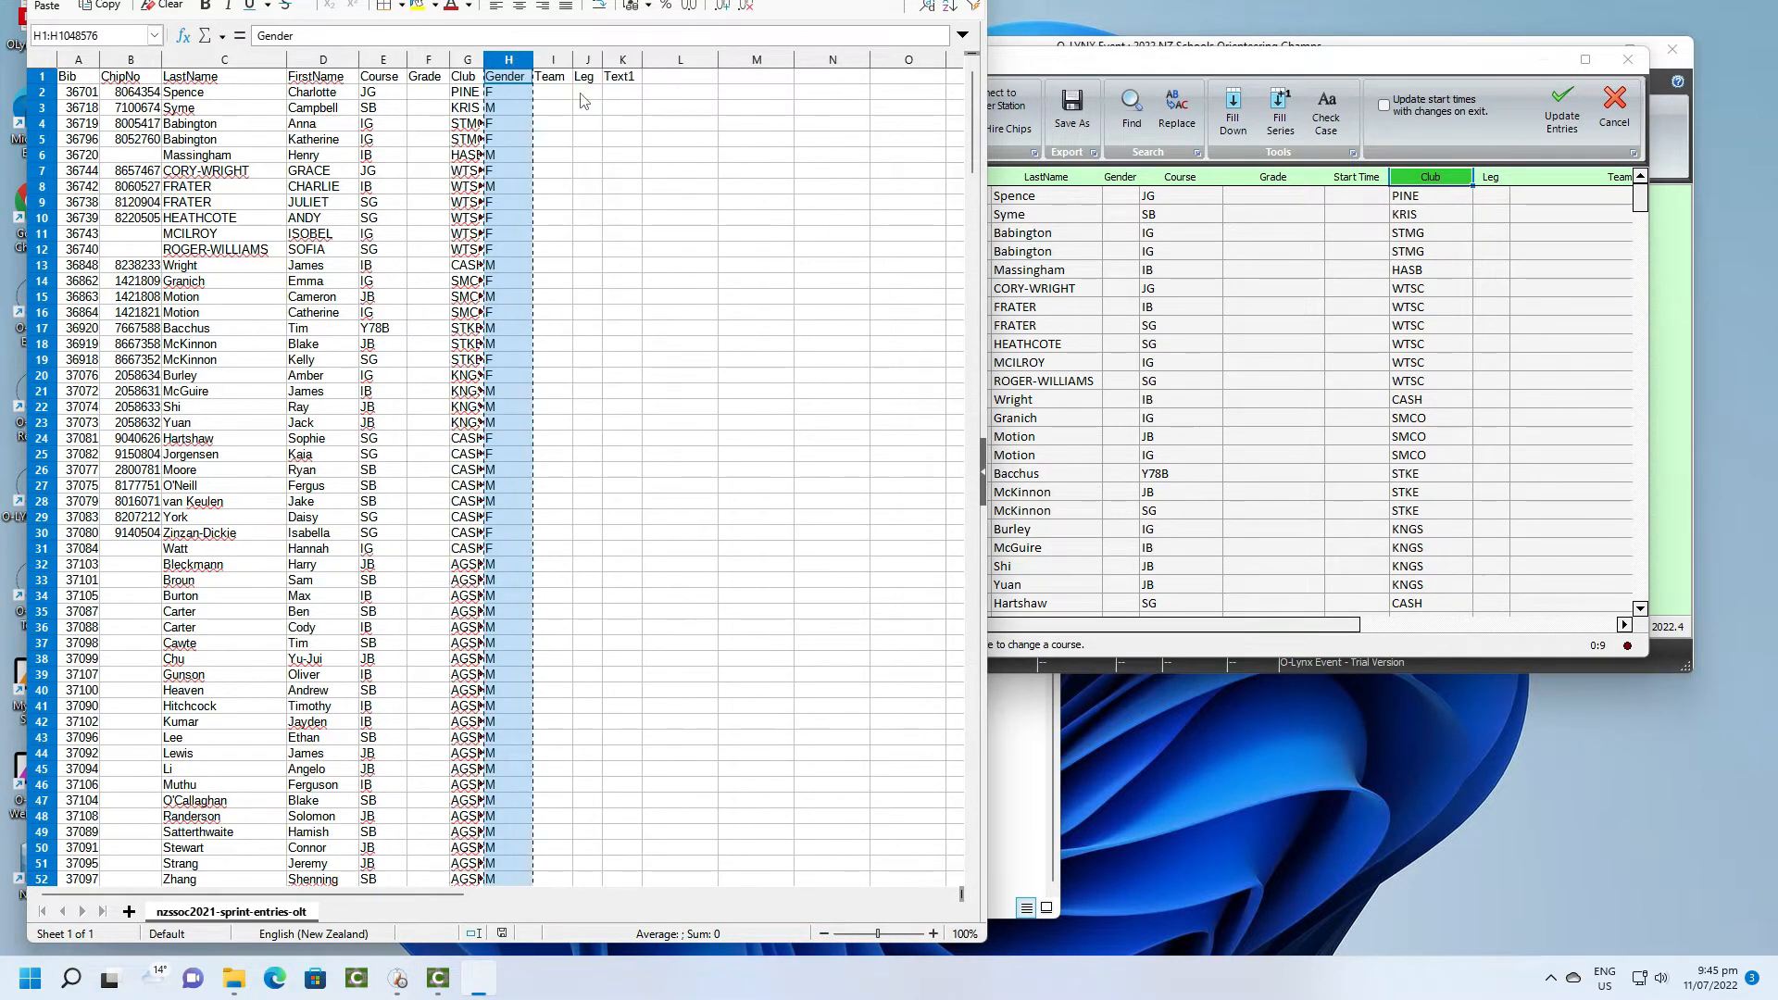
left_click(1195, 67)
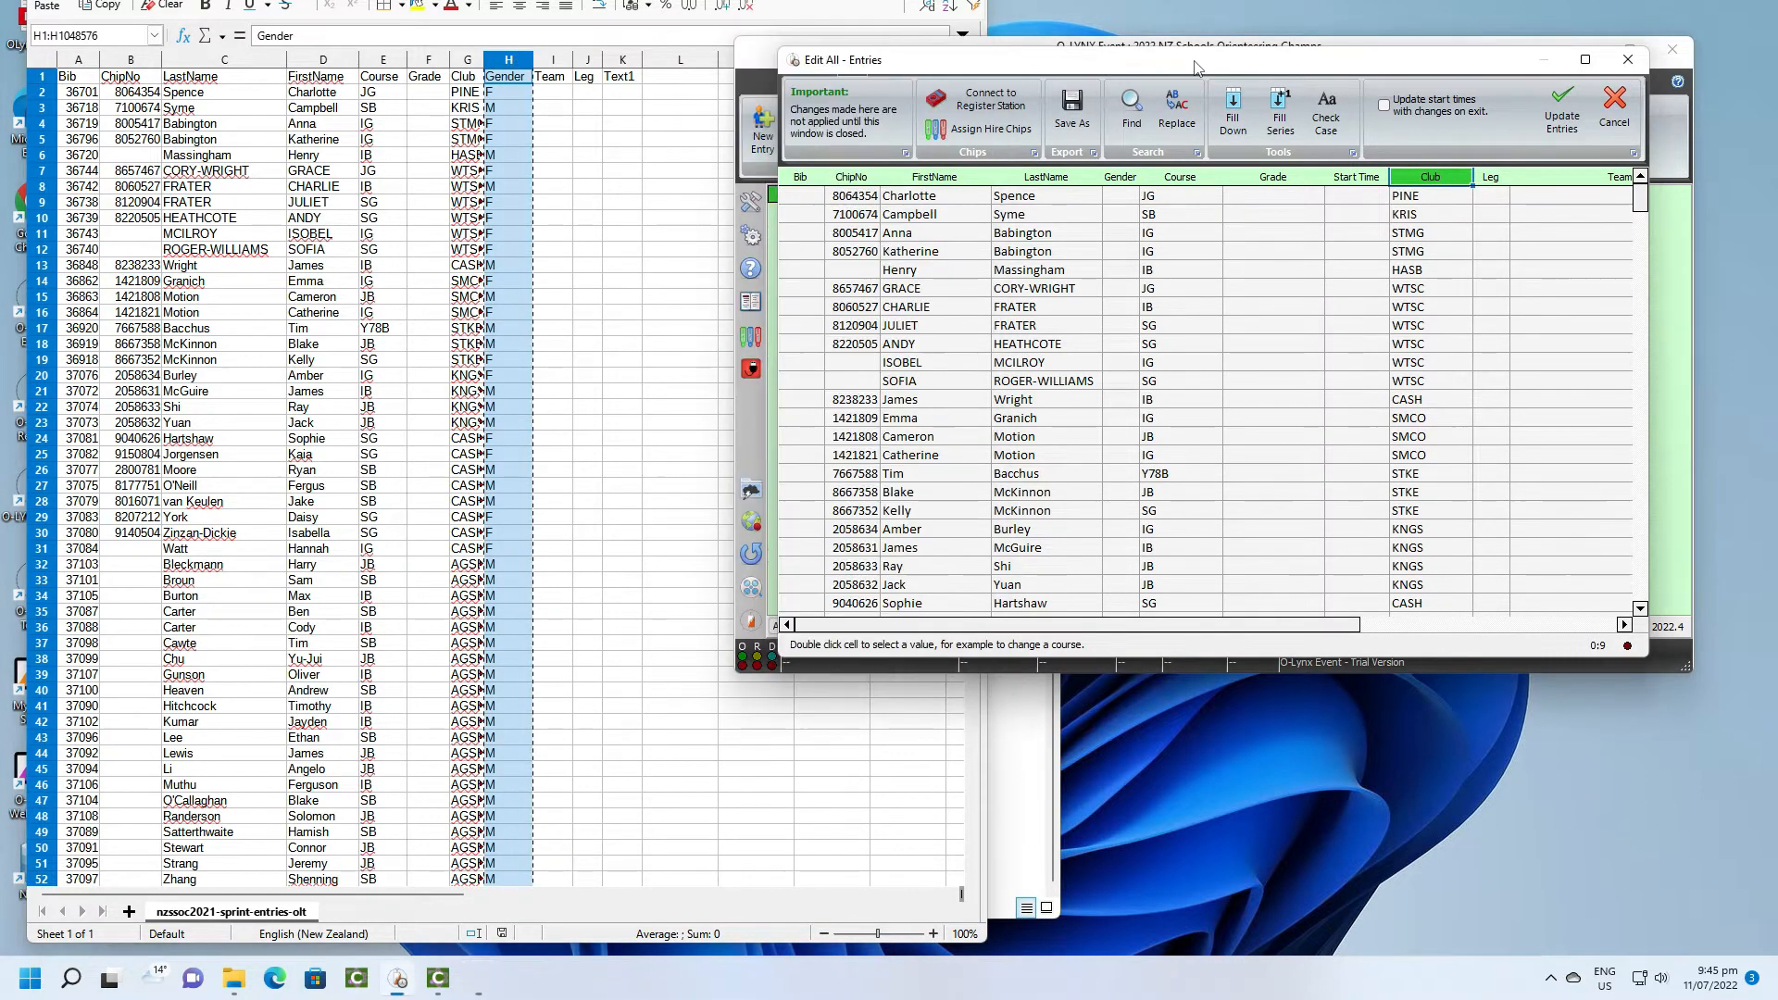
left_click(1115, 178)
right_click(1115, 179)
left_click(1148, 227)
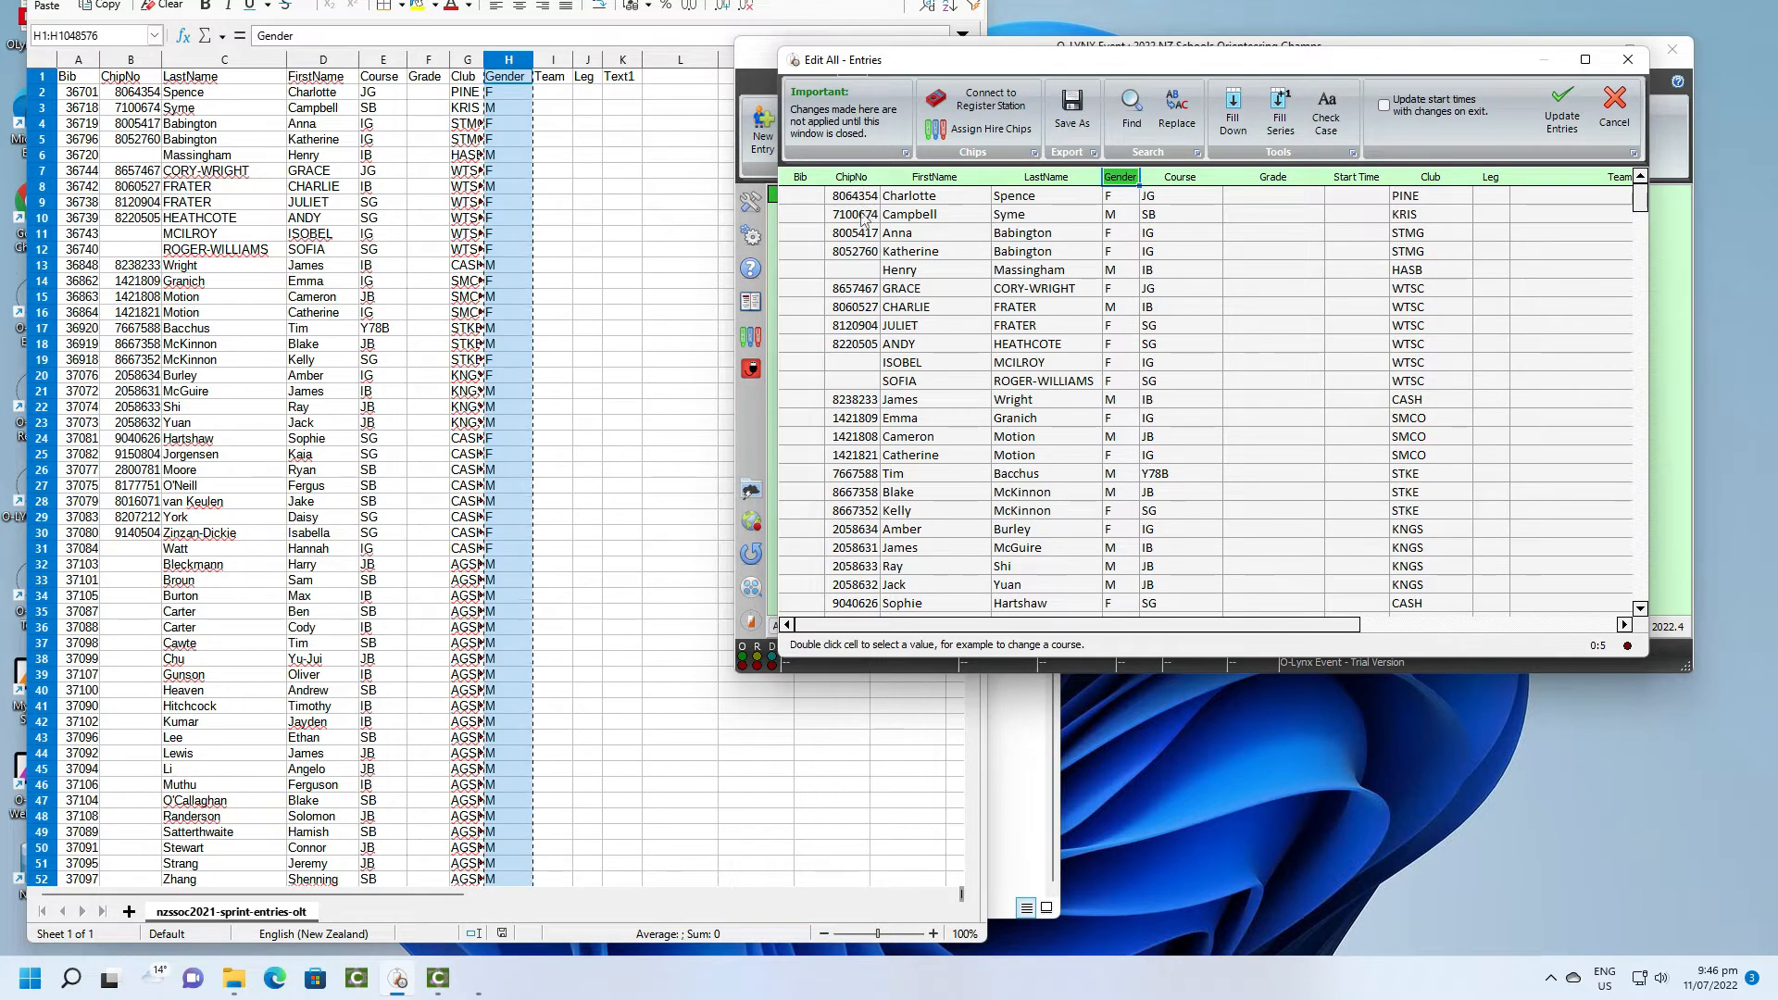
Fill the ChipNo cells of all entries with a series starting at 1, step 1, skipping entries whose existing value exceeds 1000.
left_click_drag(843, 196, 853, 391)
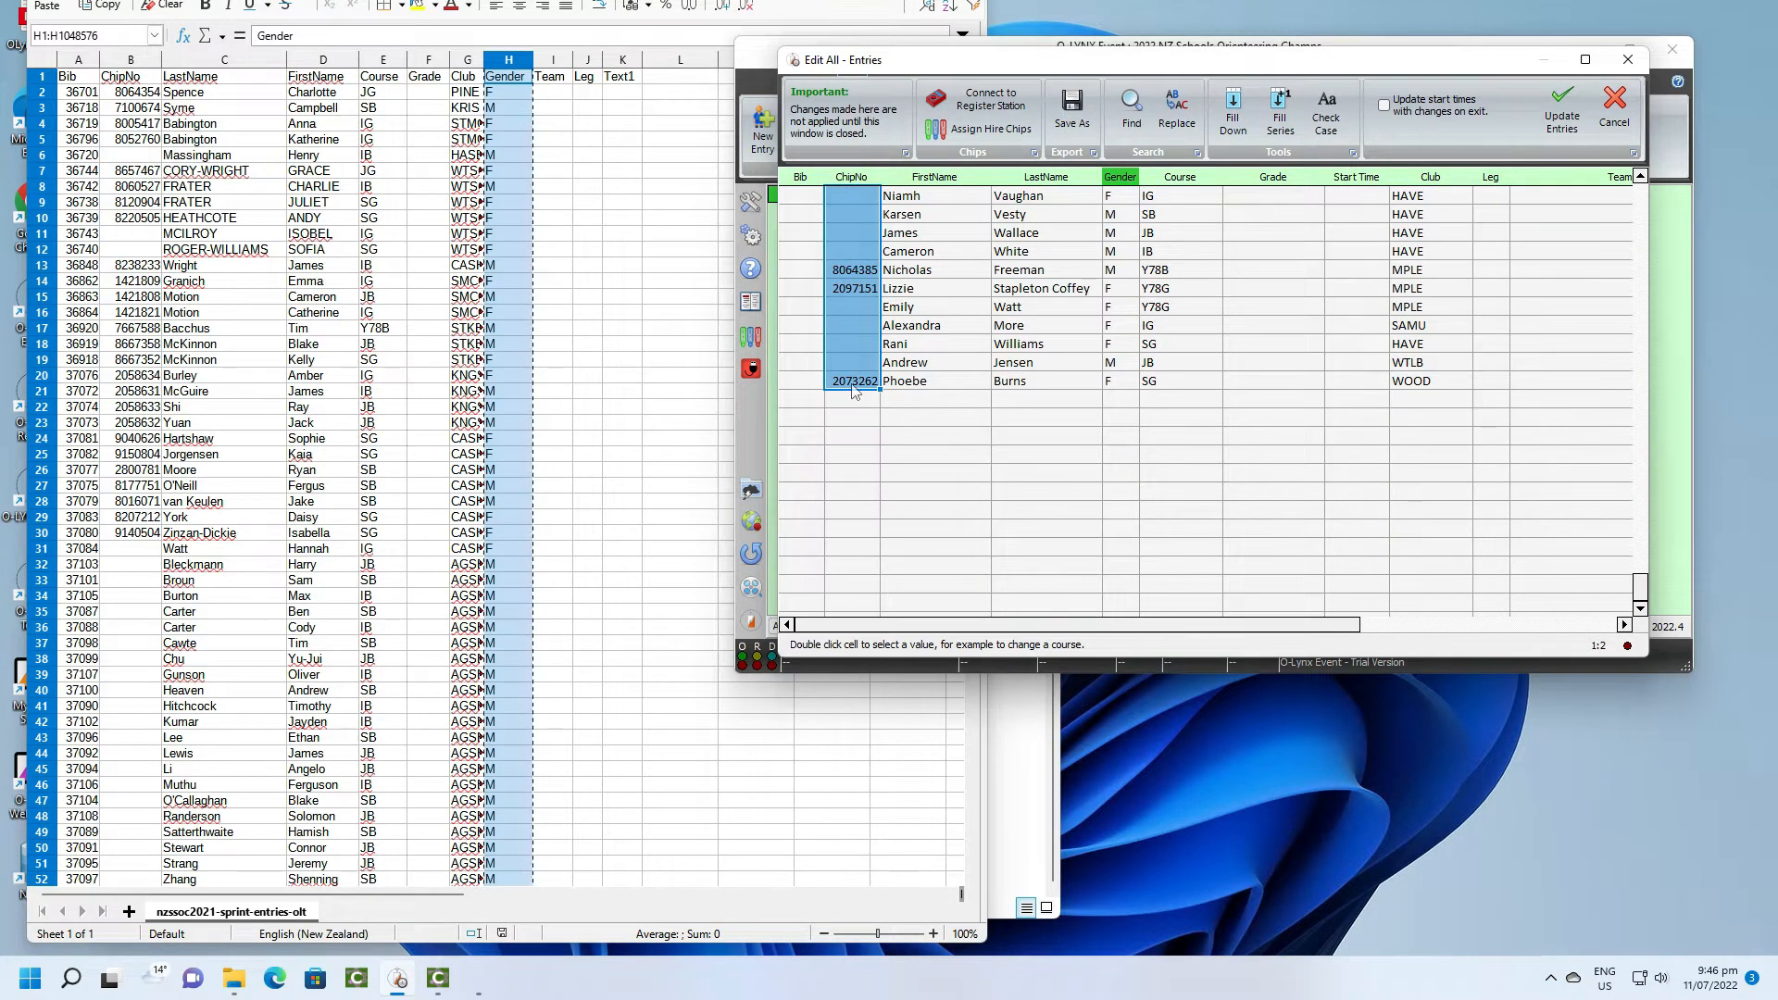
left_click(1281, 116)
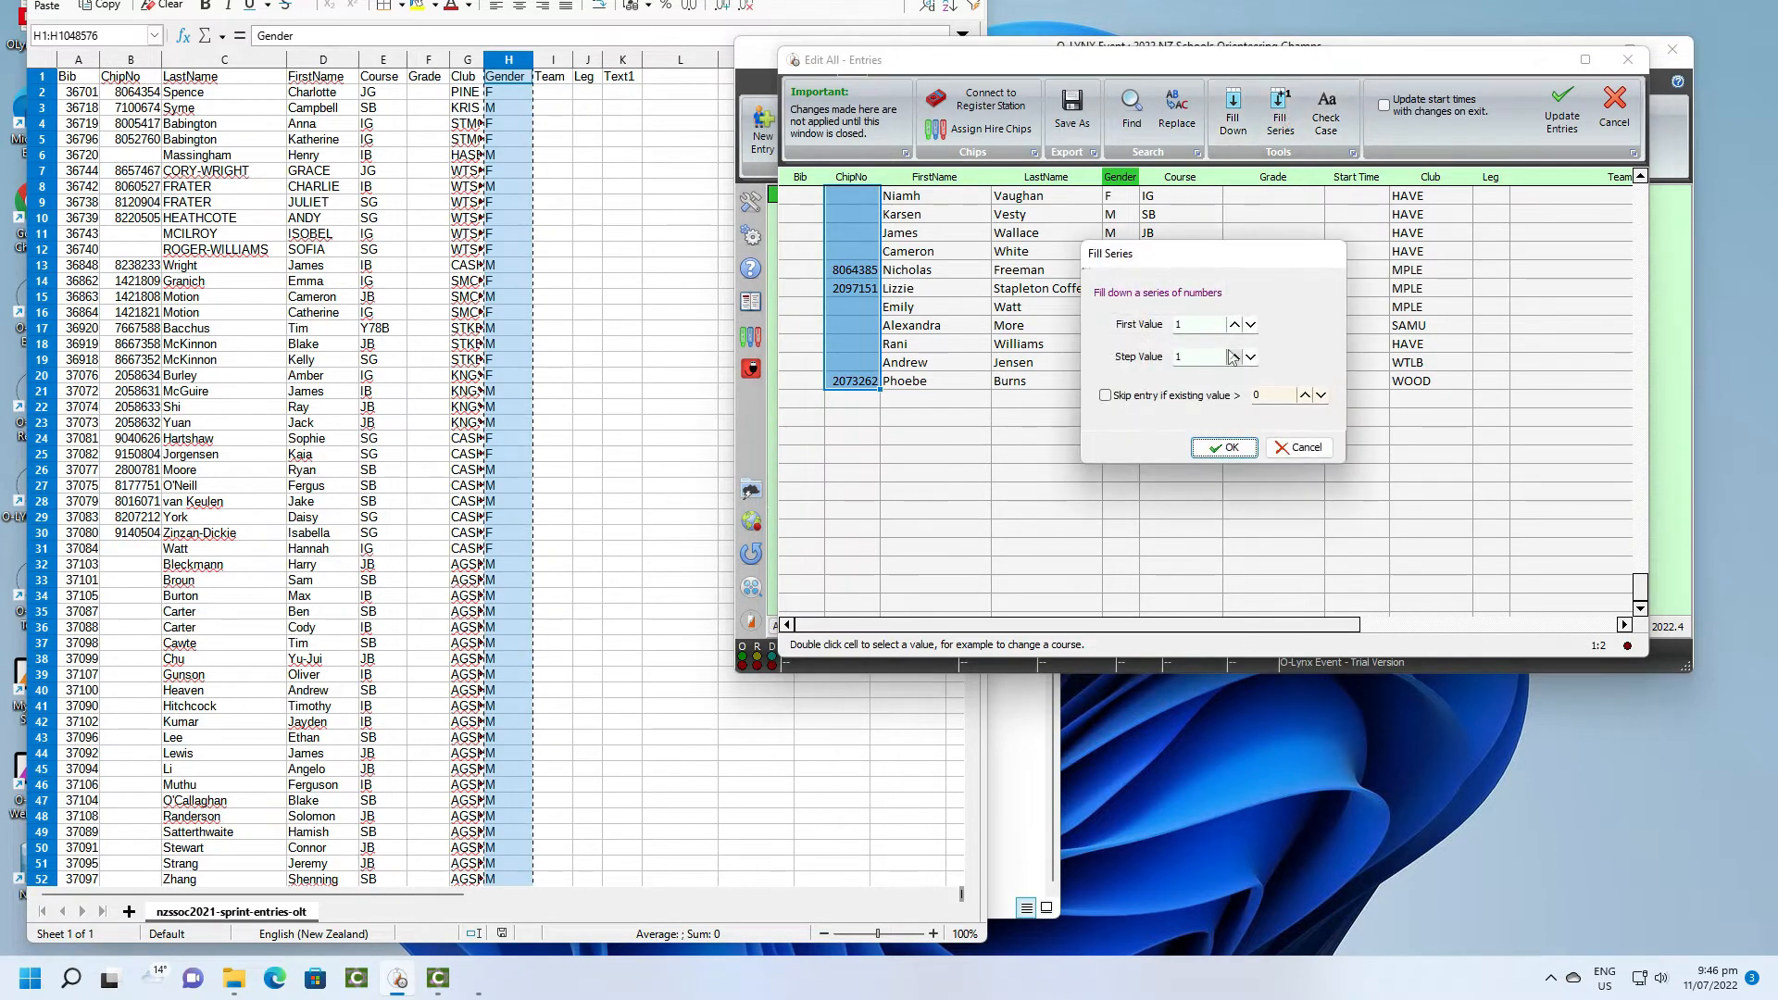
left_click(1104, 396)
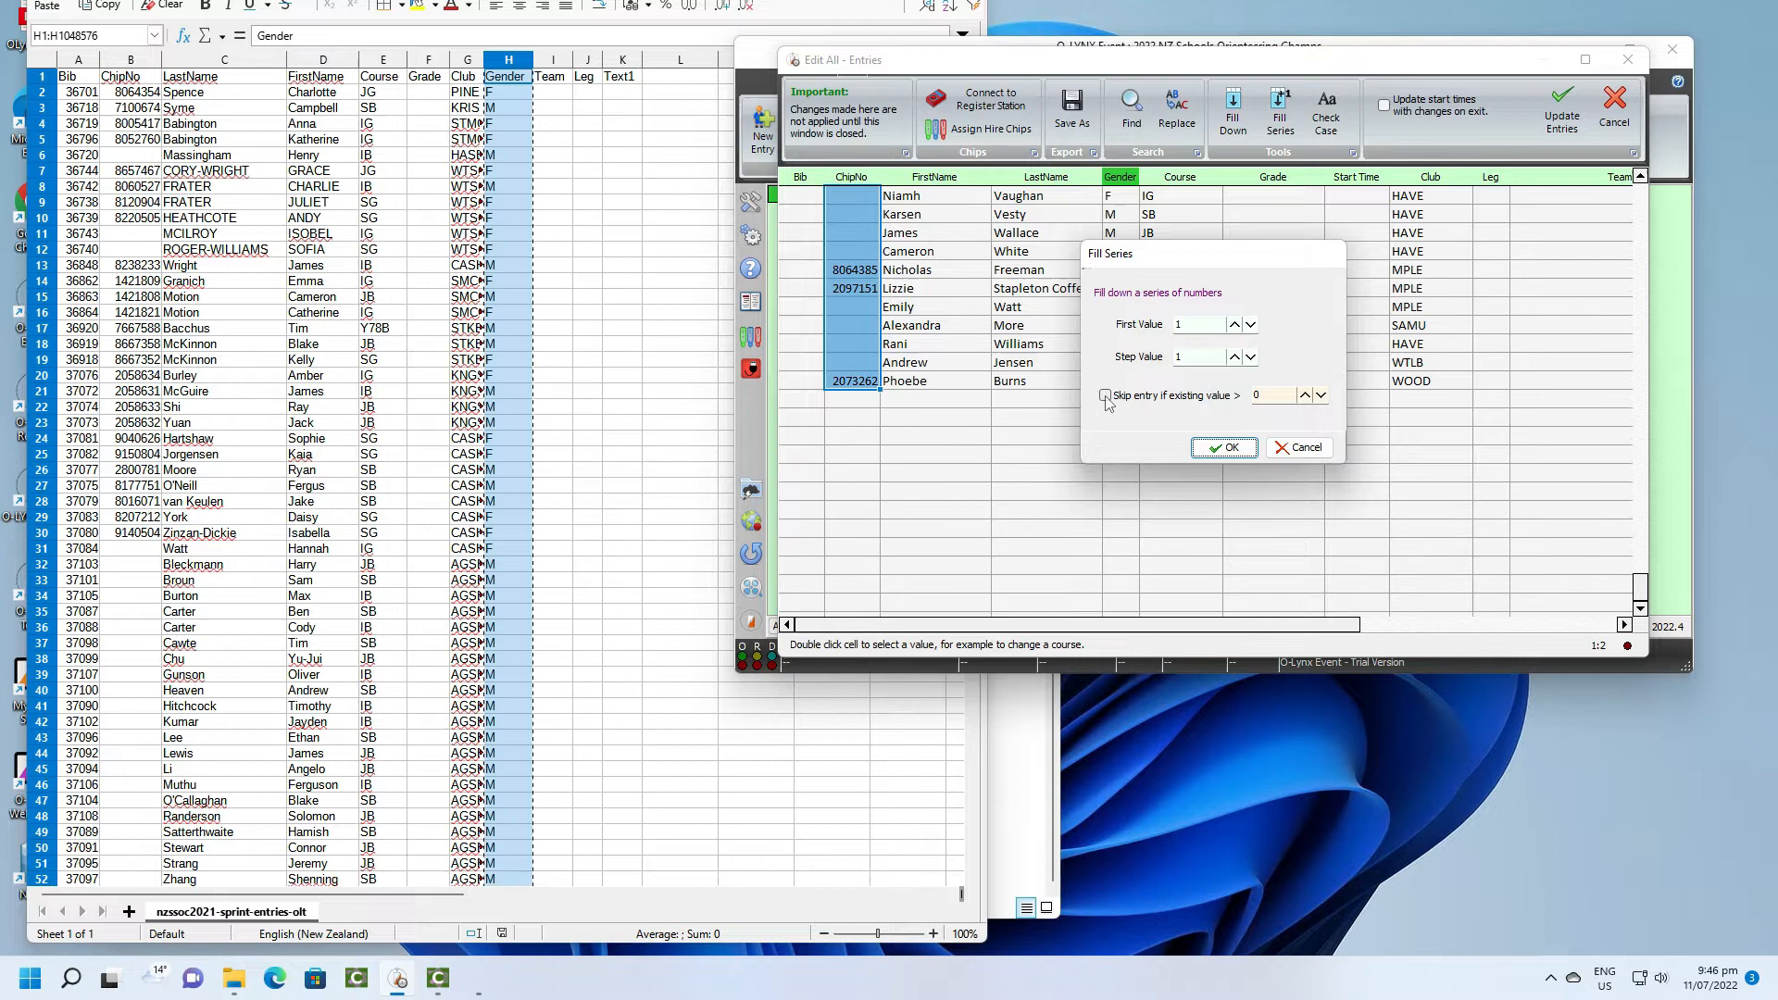
double_click(1252, 396)
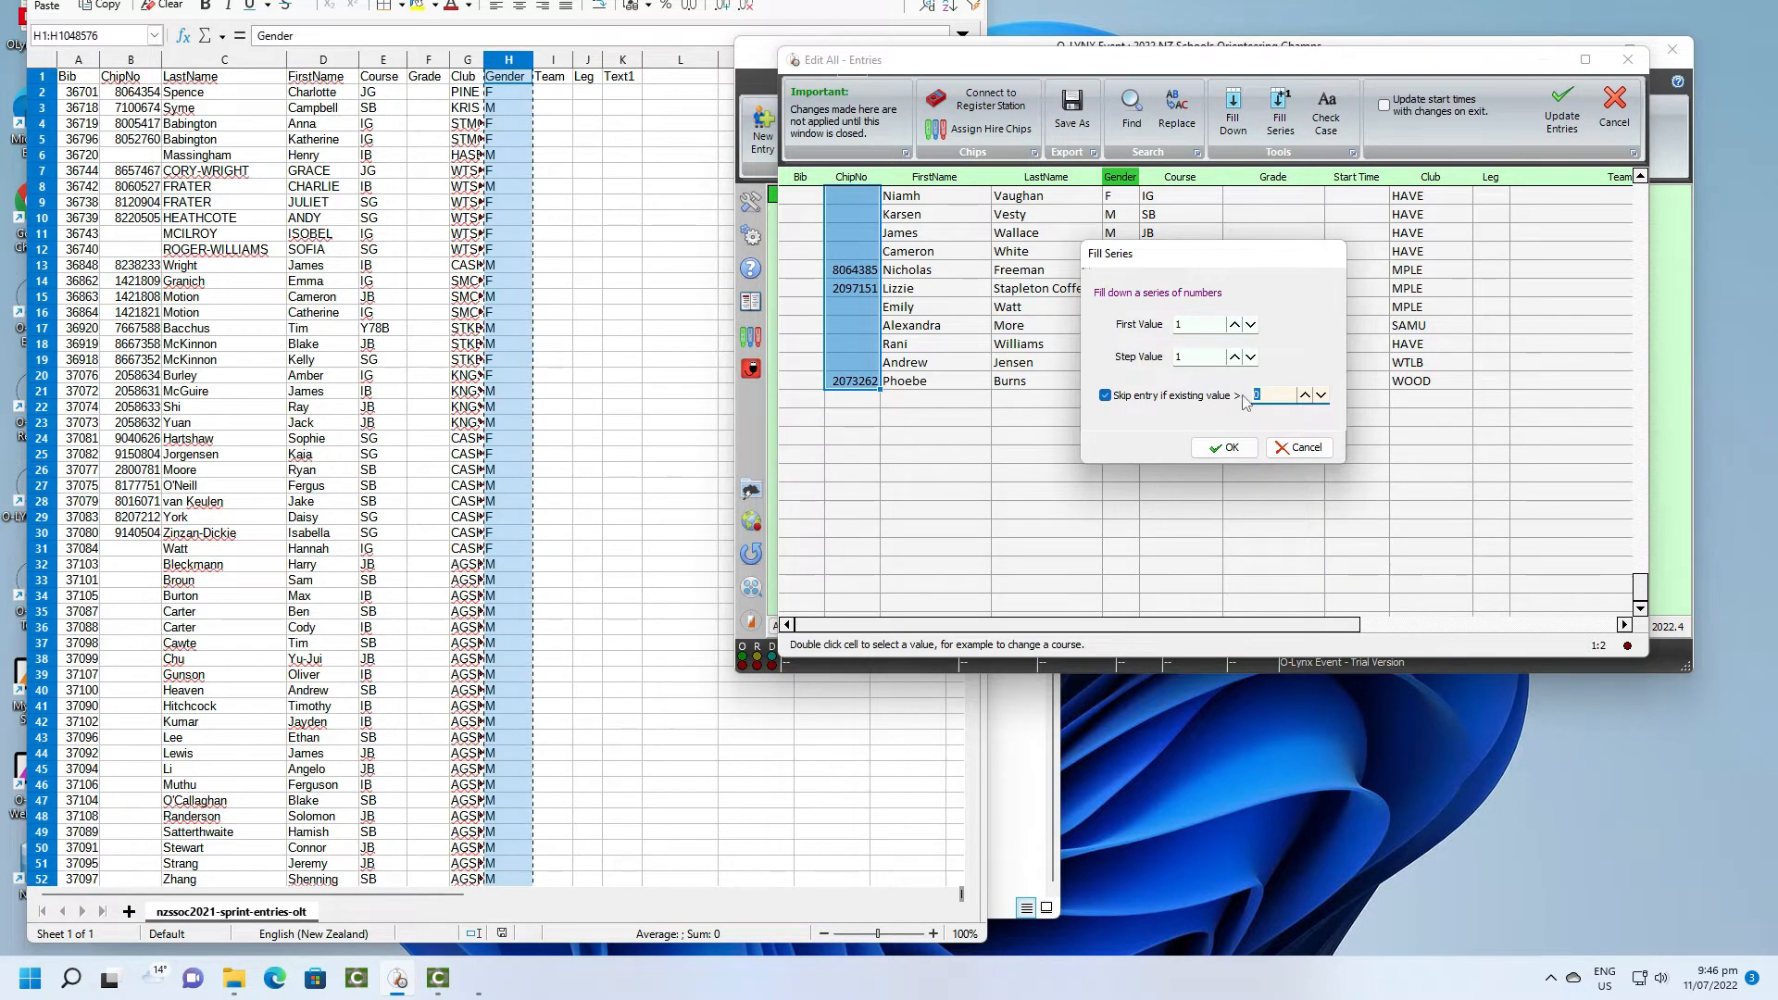
type("1000")
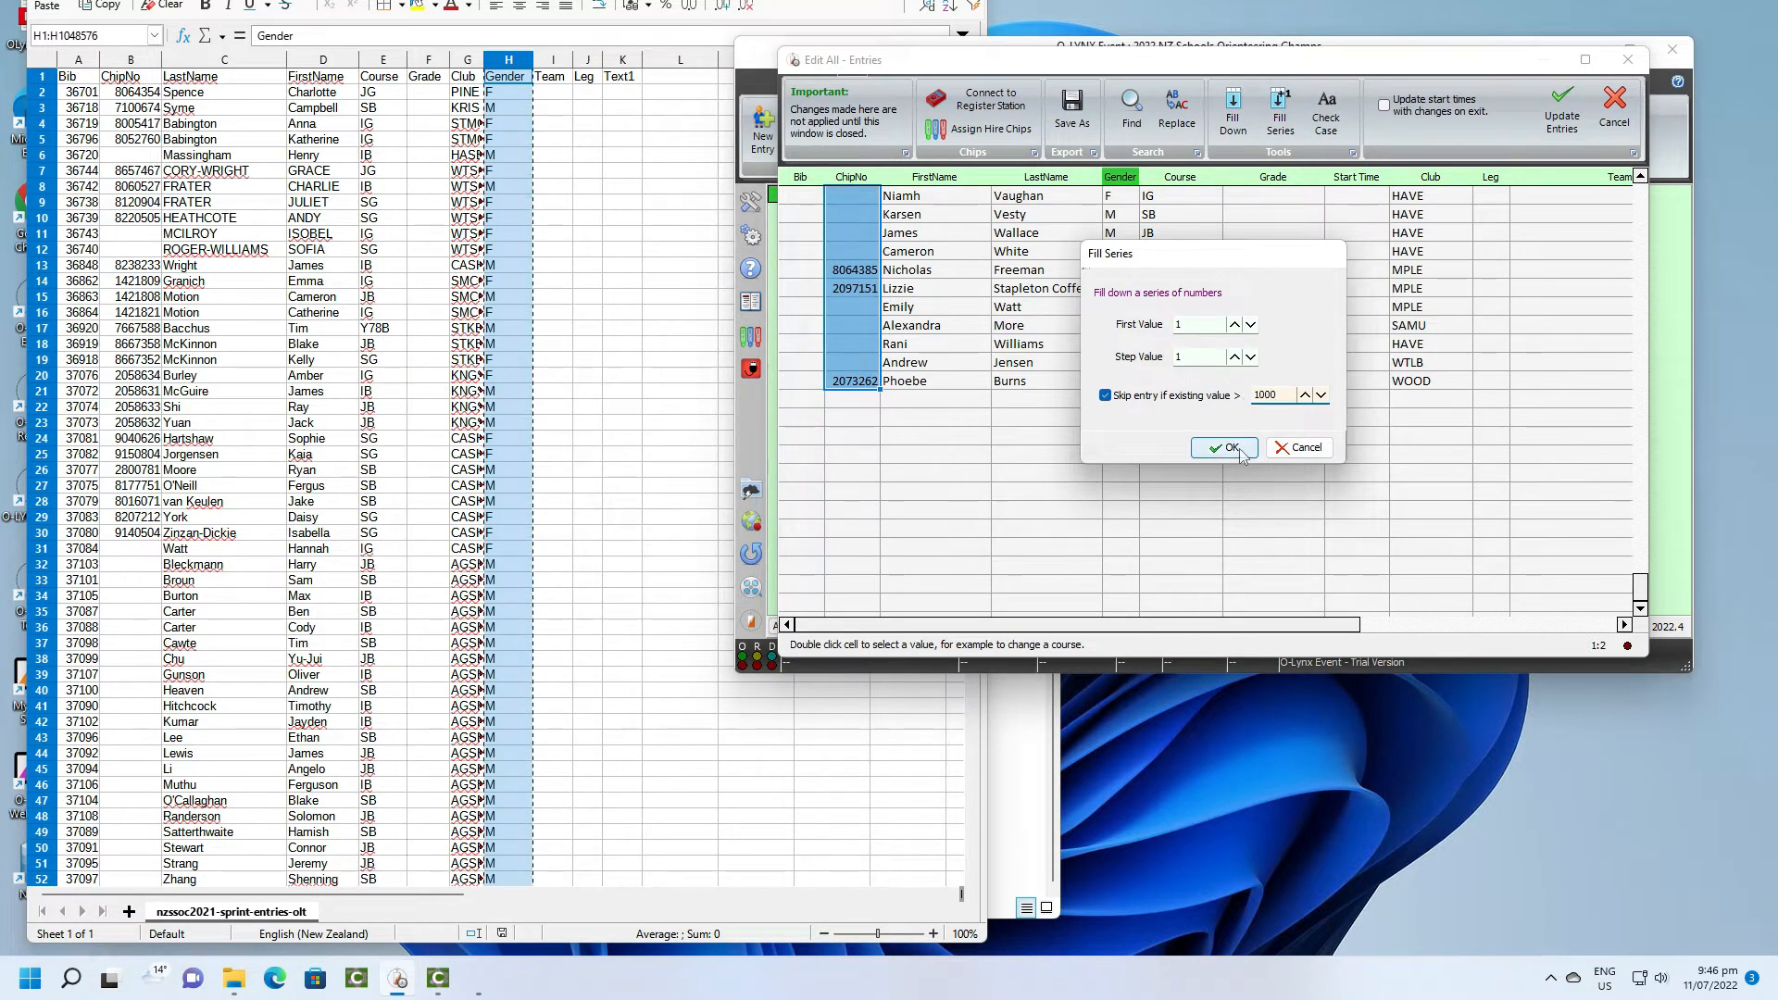
left_click(1240, 454)
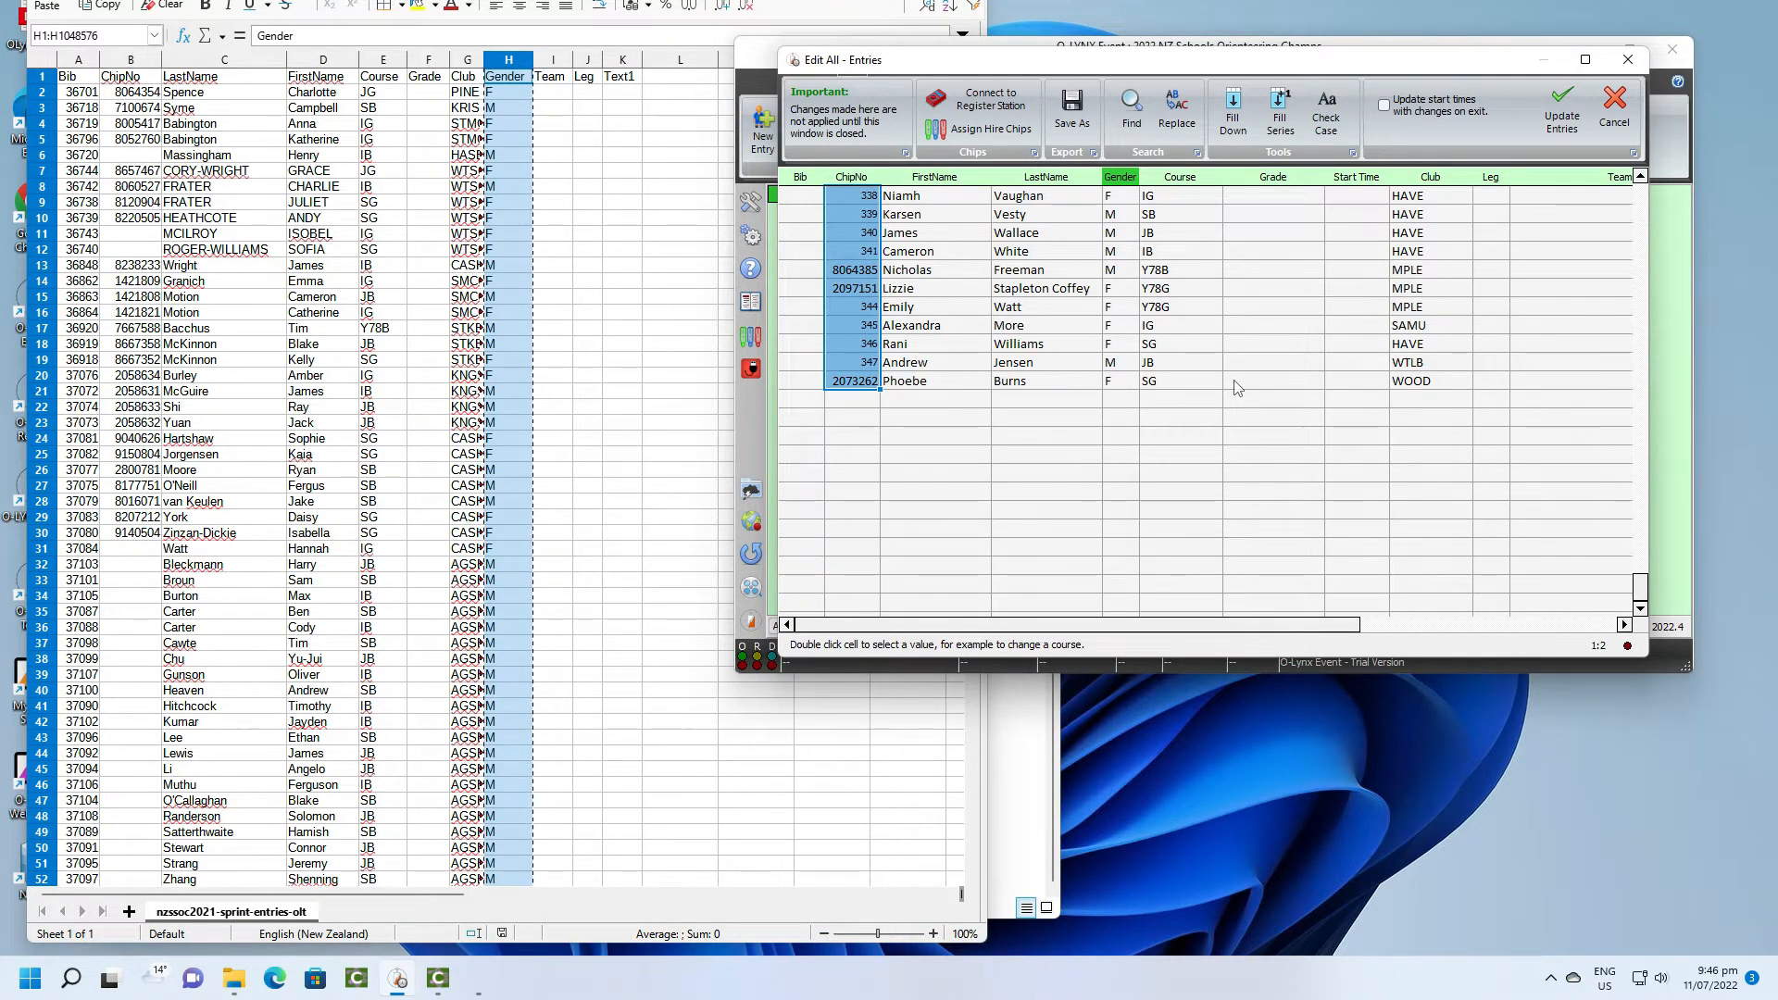
Review the filled chip numbers and run the case check on the competitor names, skipping all suggested changes.
scroll(1188, 388, "up", 2)
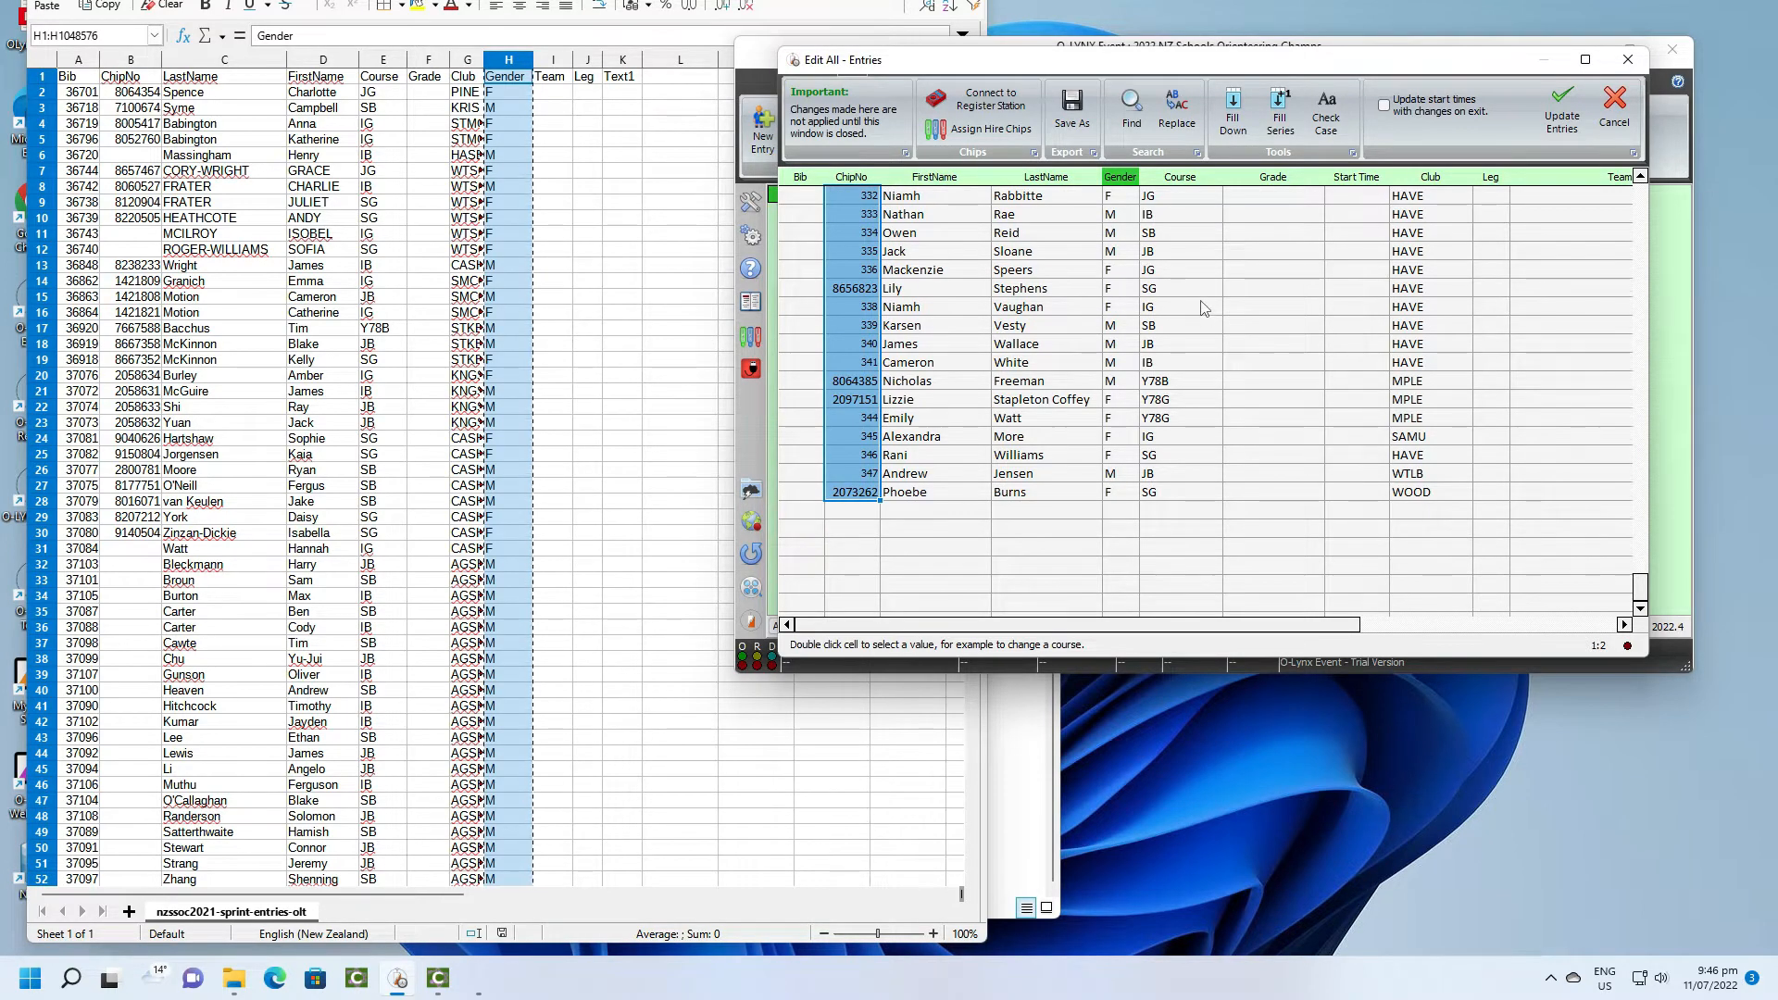
scroll(1174, 333, "up", 10)
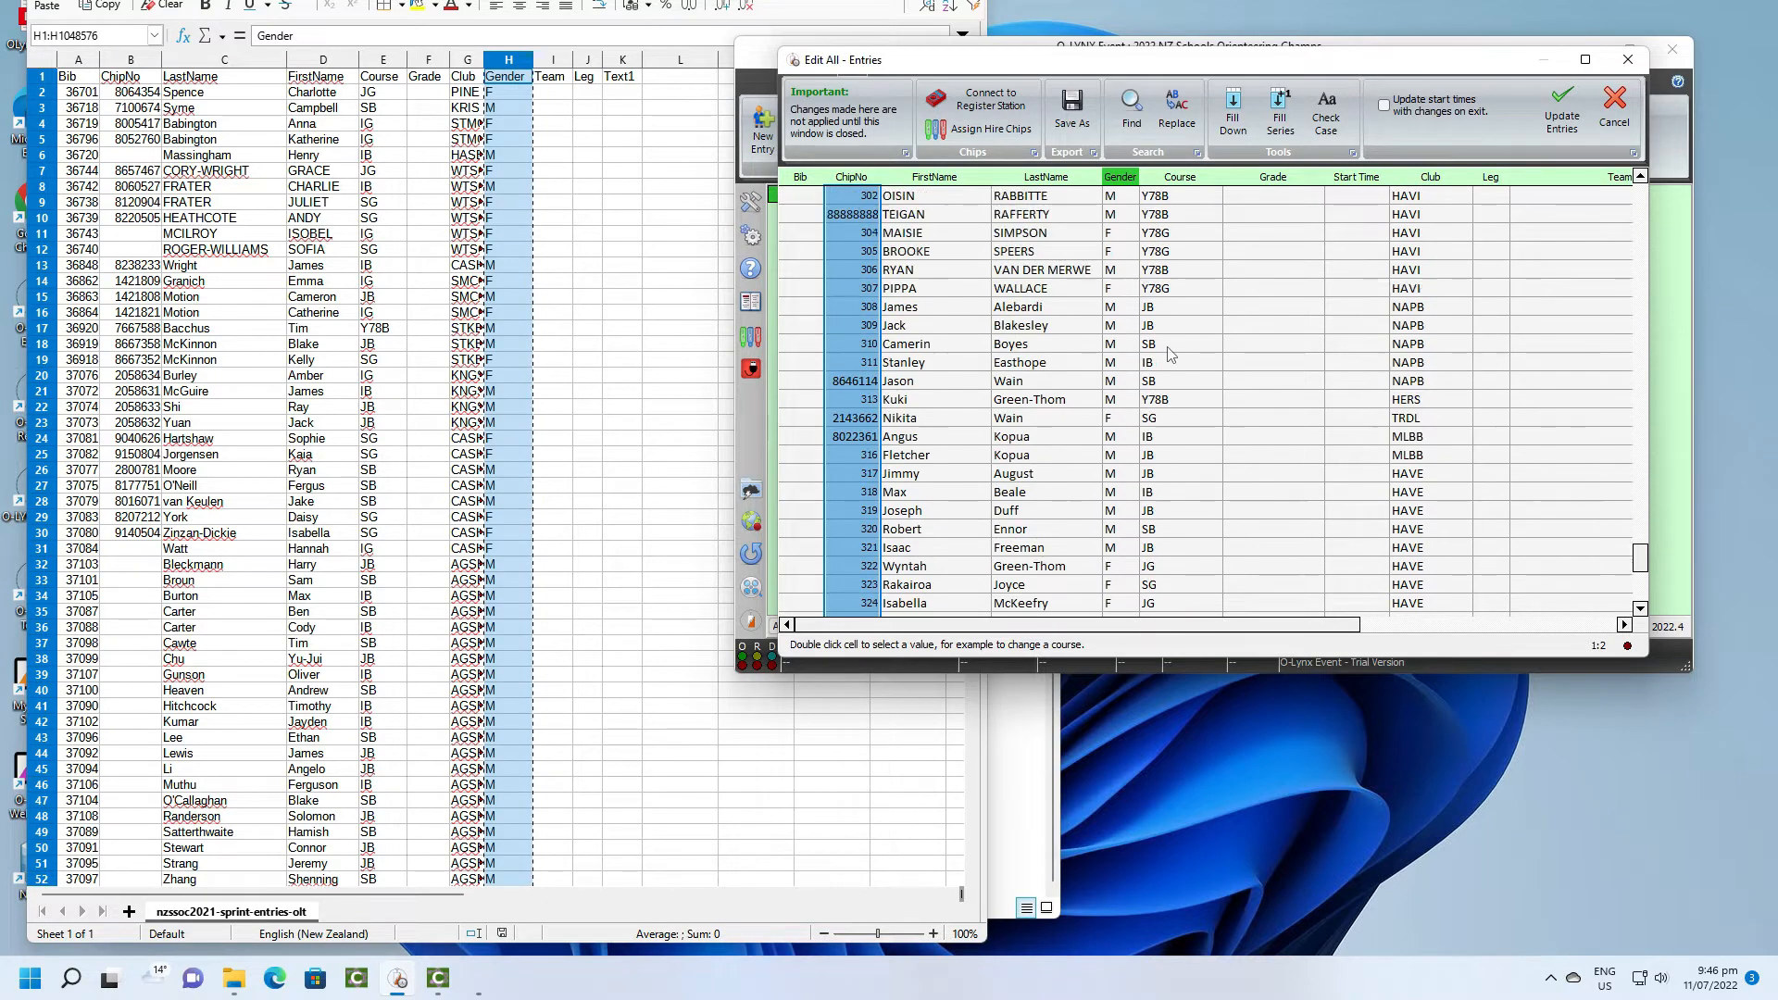
scroll(1171, 354, "up", 2)
left_click(1171, 346)
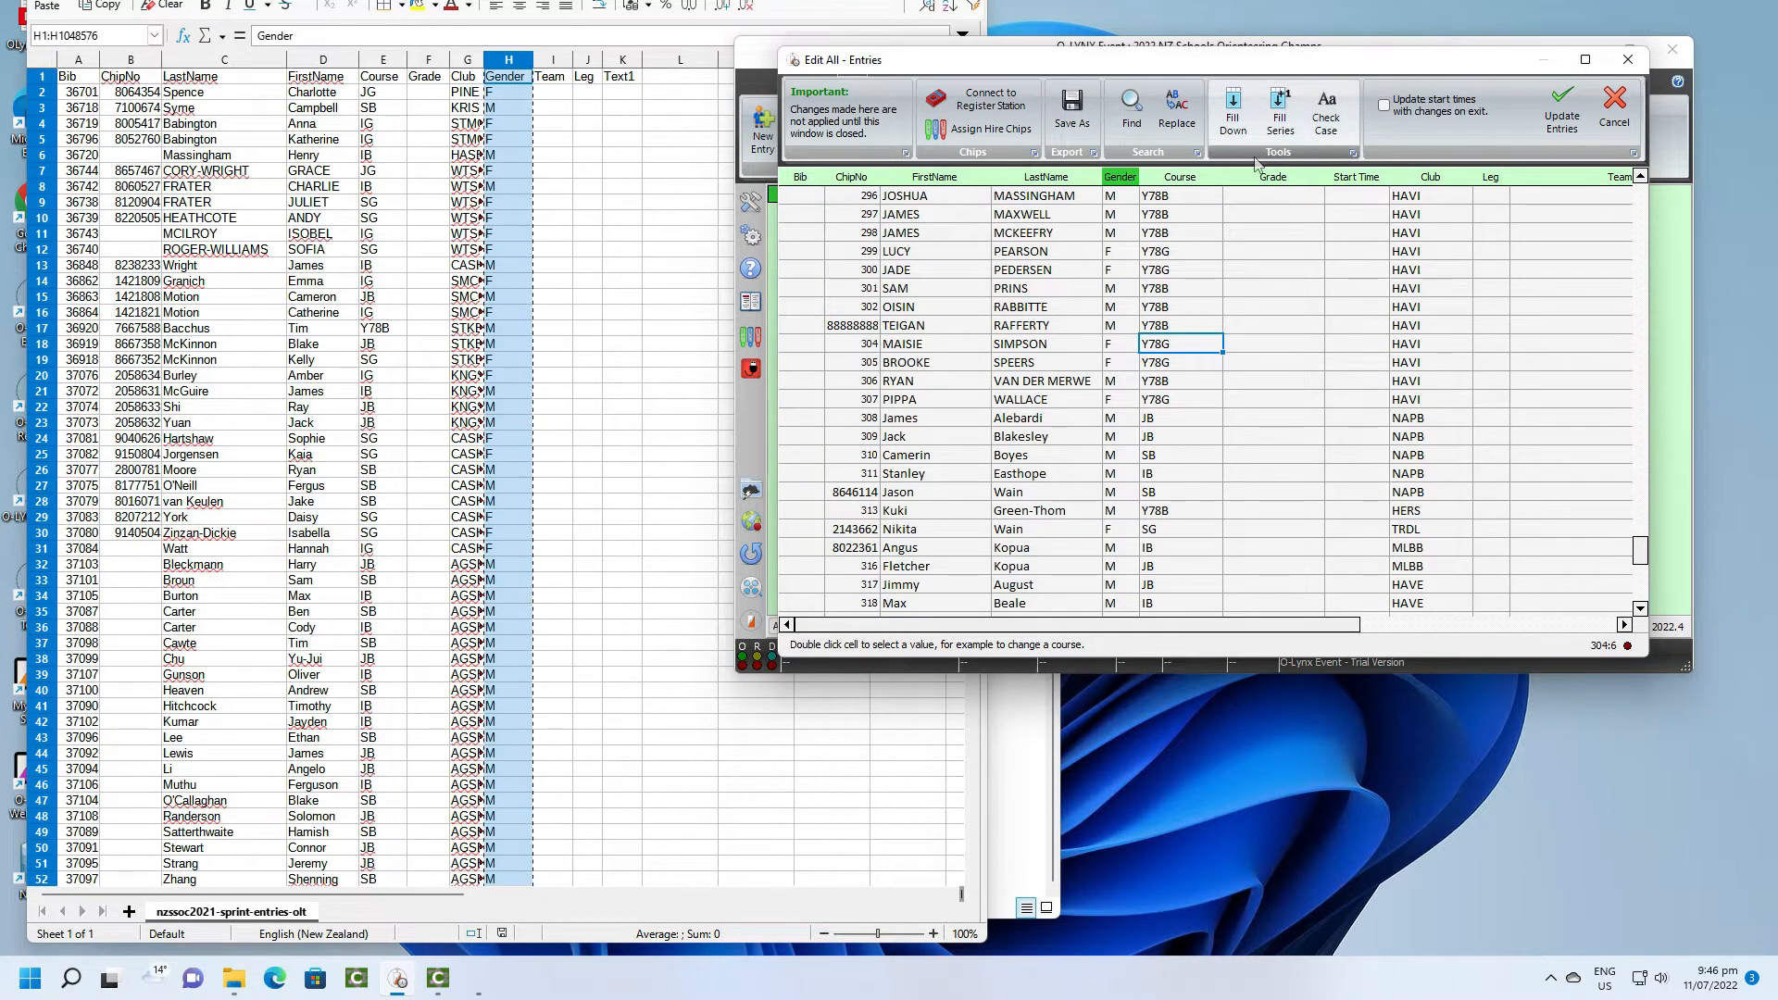
left_click(1327, 121)
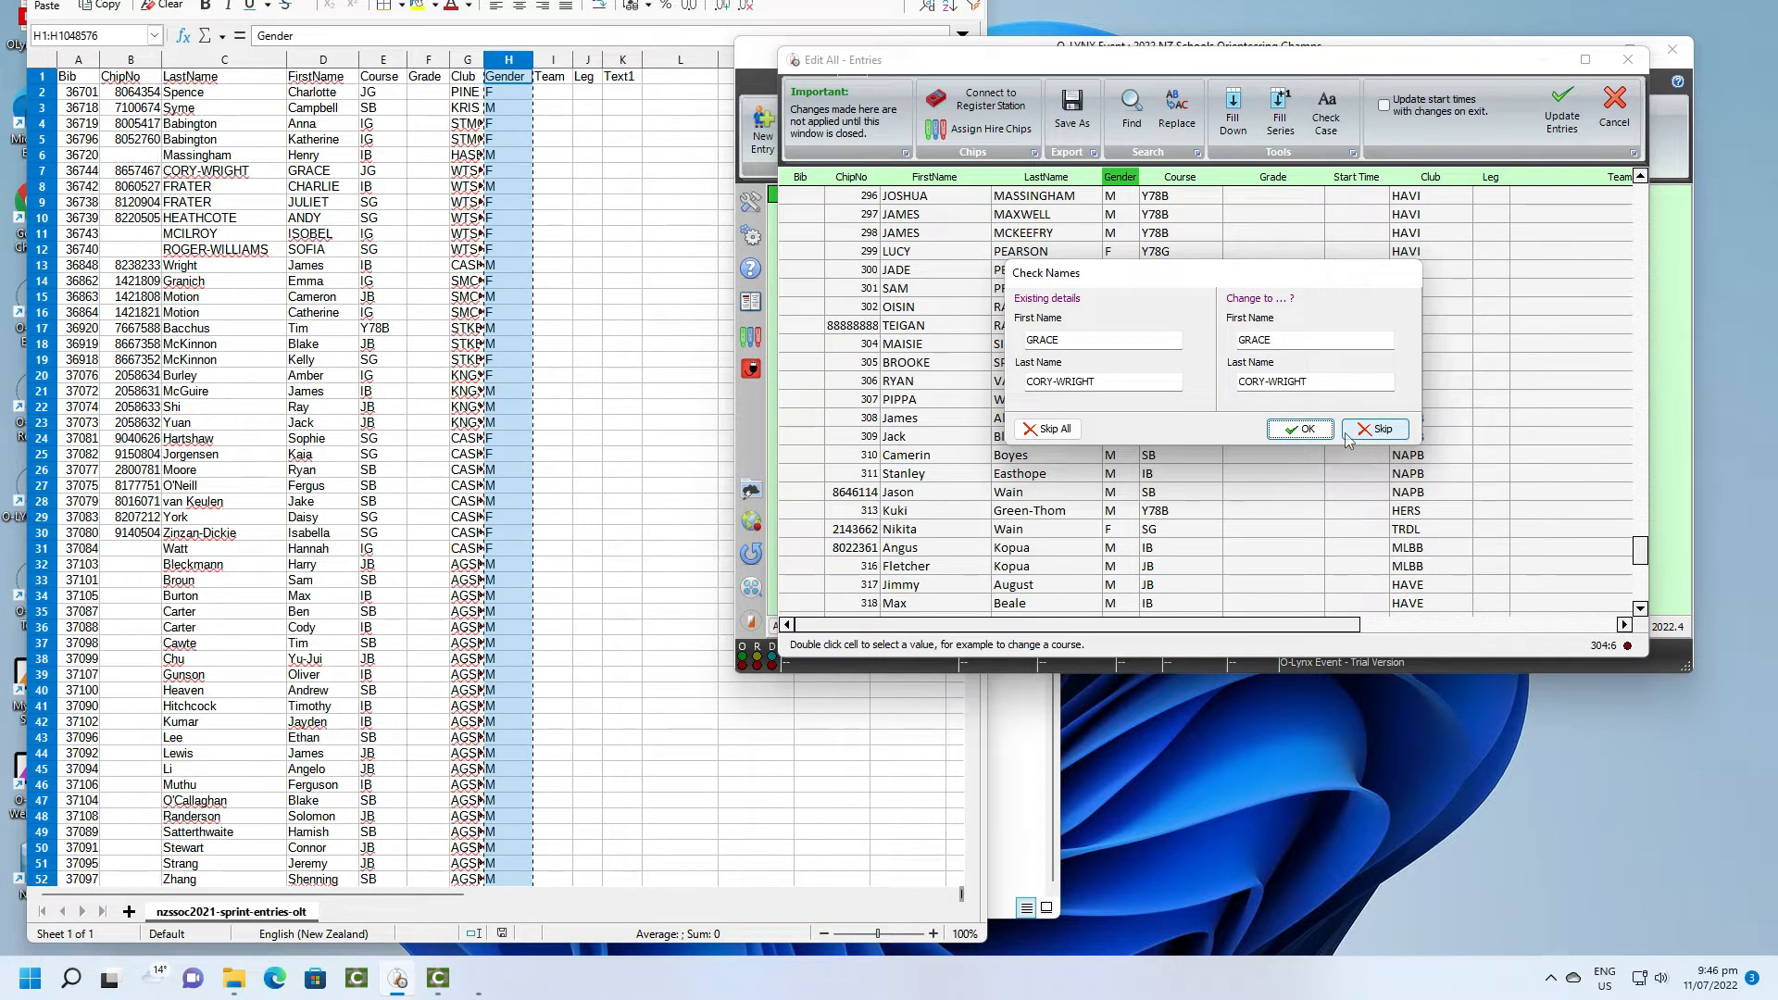
left_click(1047, 427)
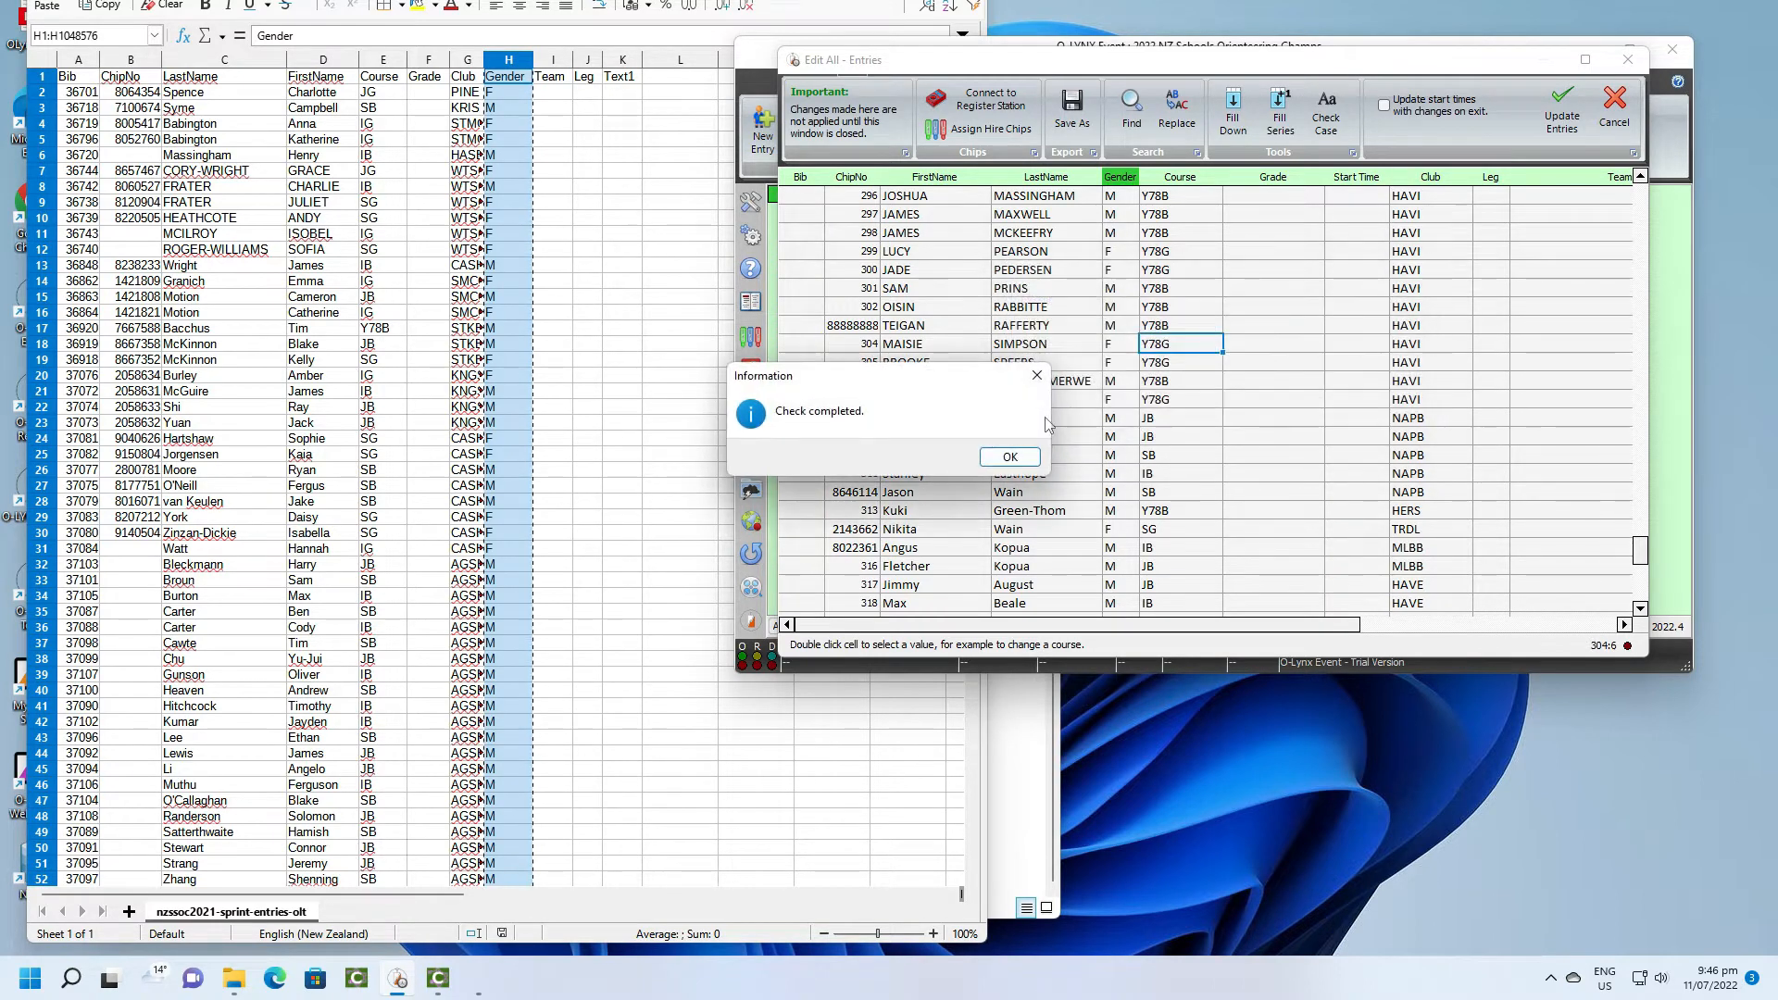
left_click(1035, 454)
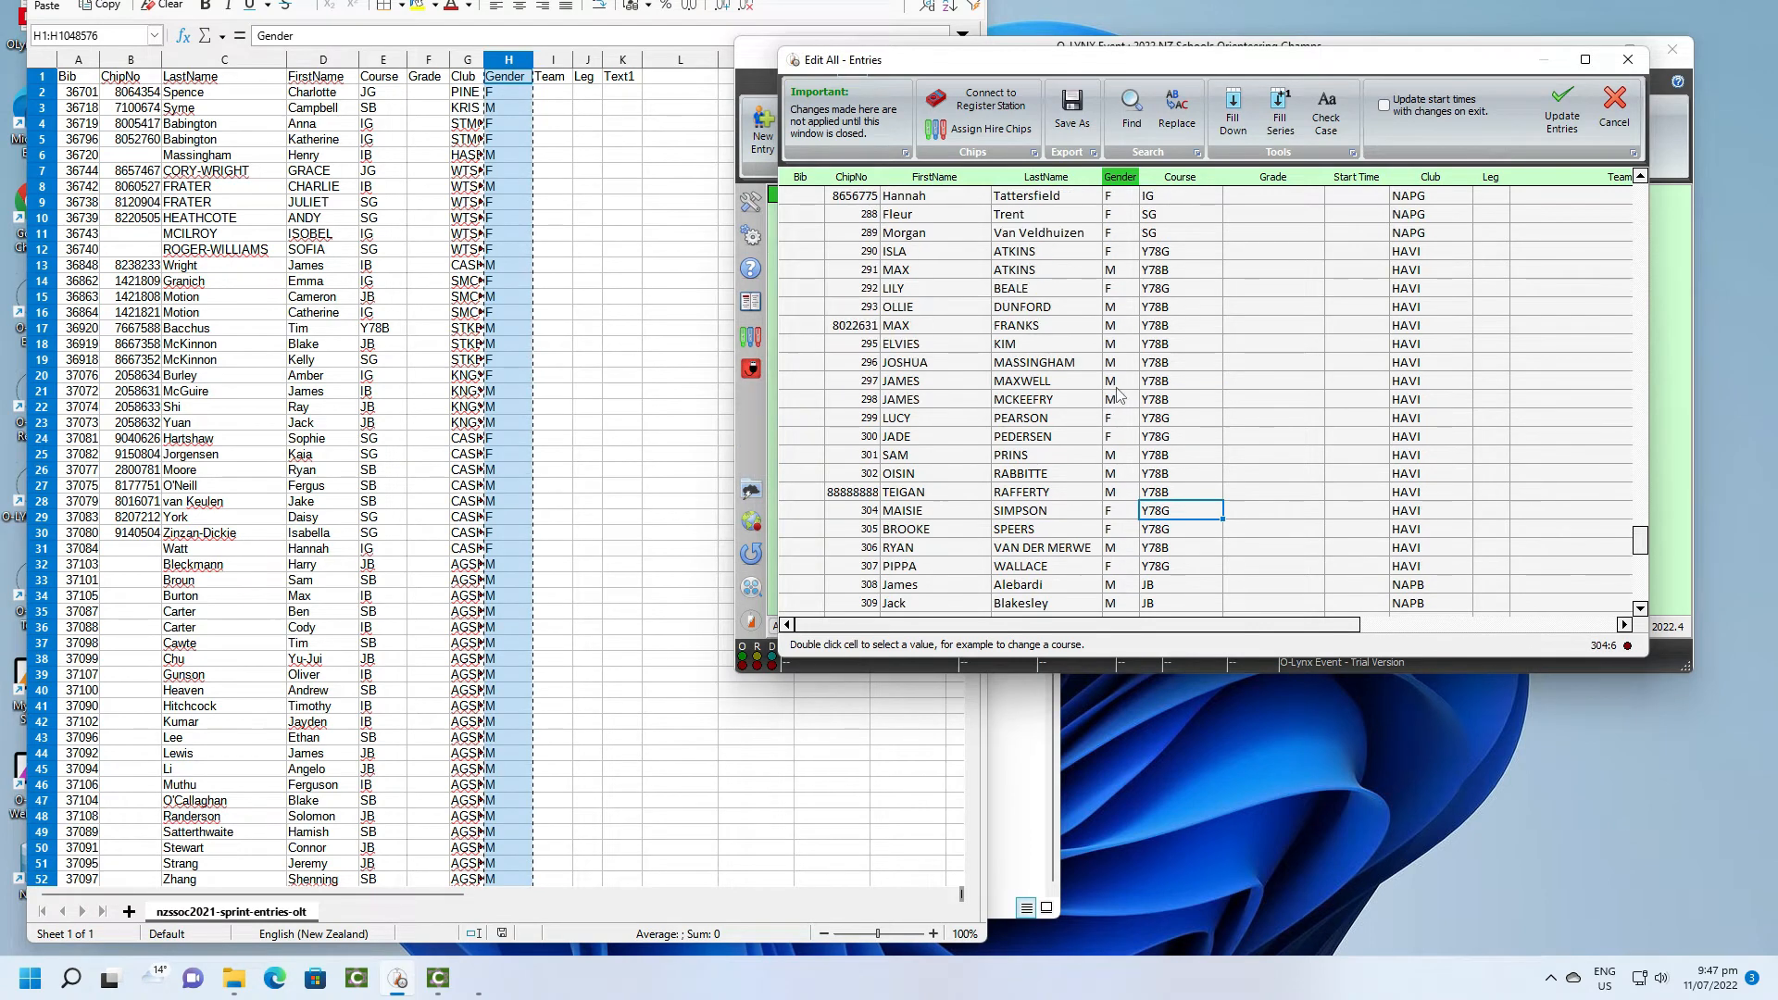
Apply the bulk edits to the event's entries, review the updated entry list and close the spreadsheet.
scroll(1118, 396, "up", 5)
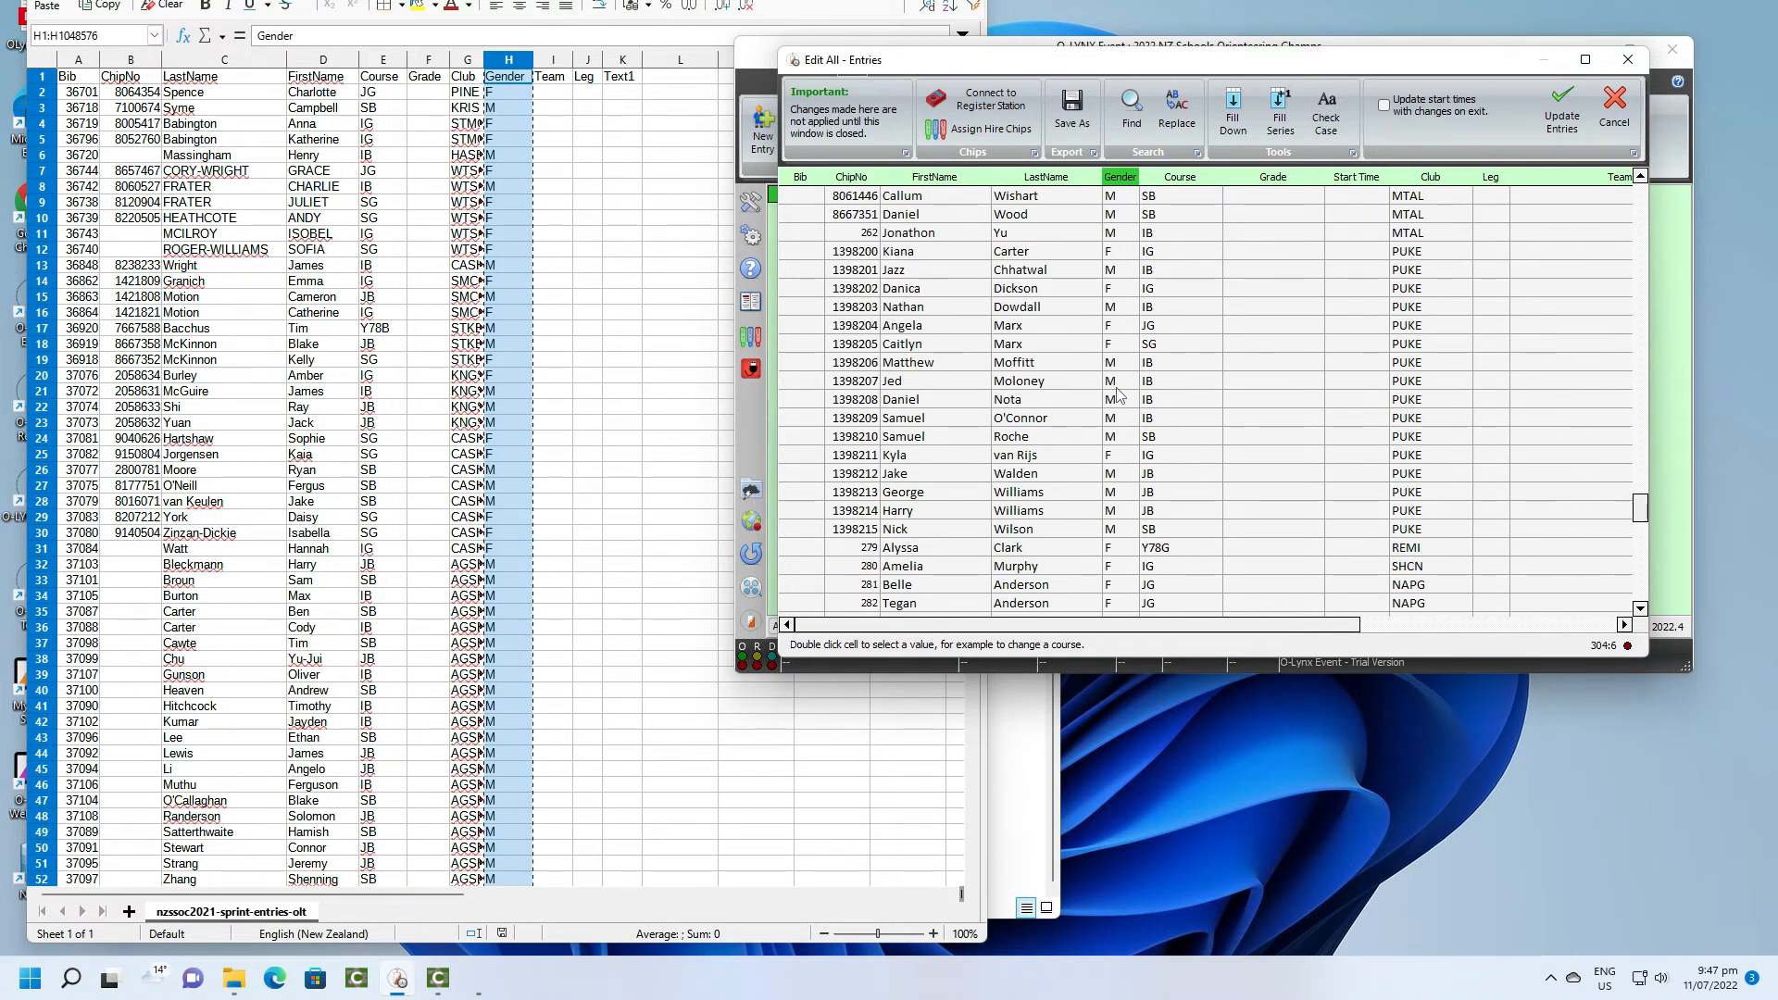
scroll(1118, 396, "up", 1)
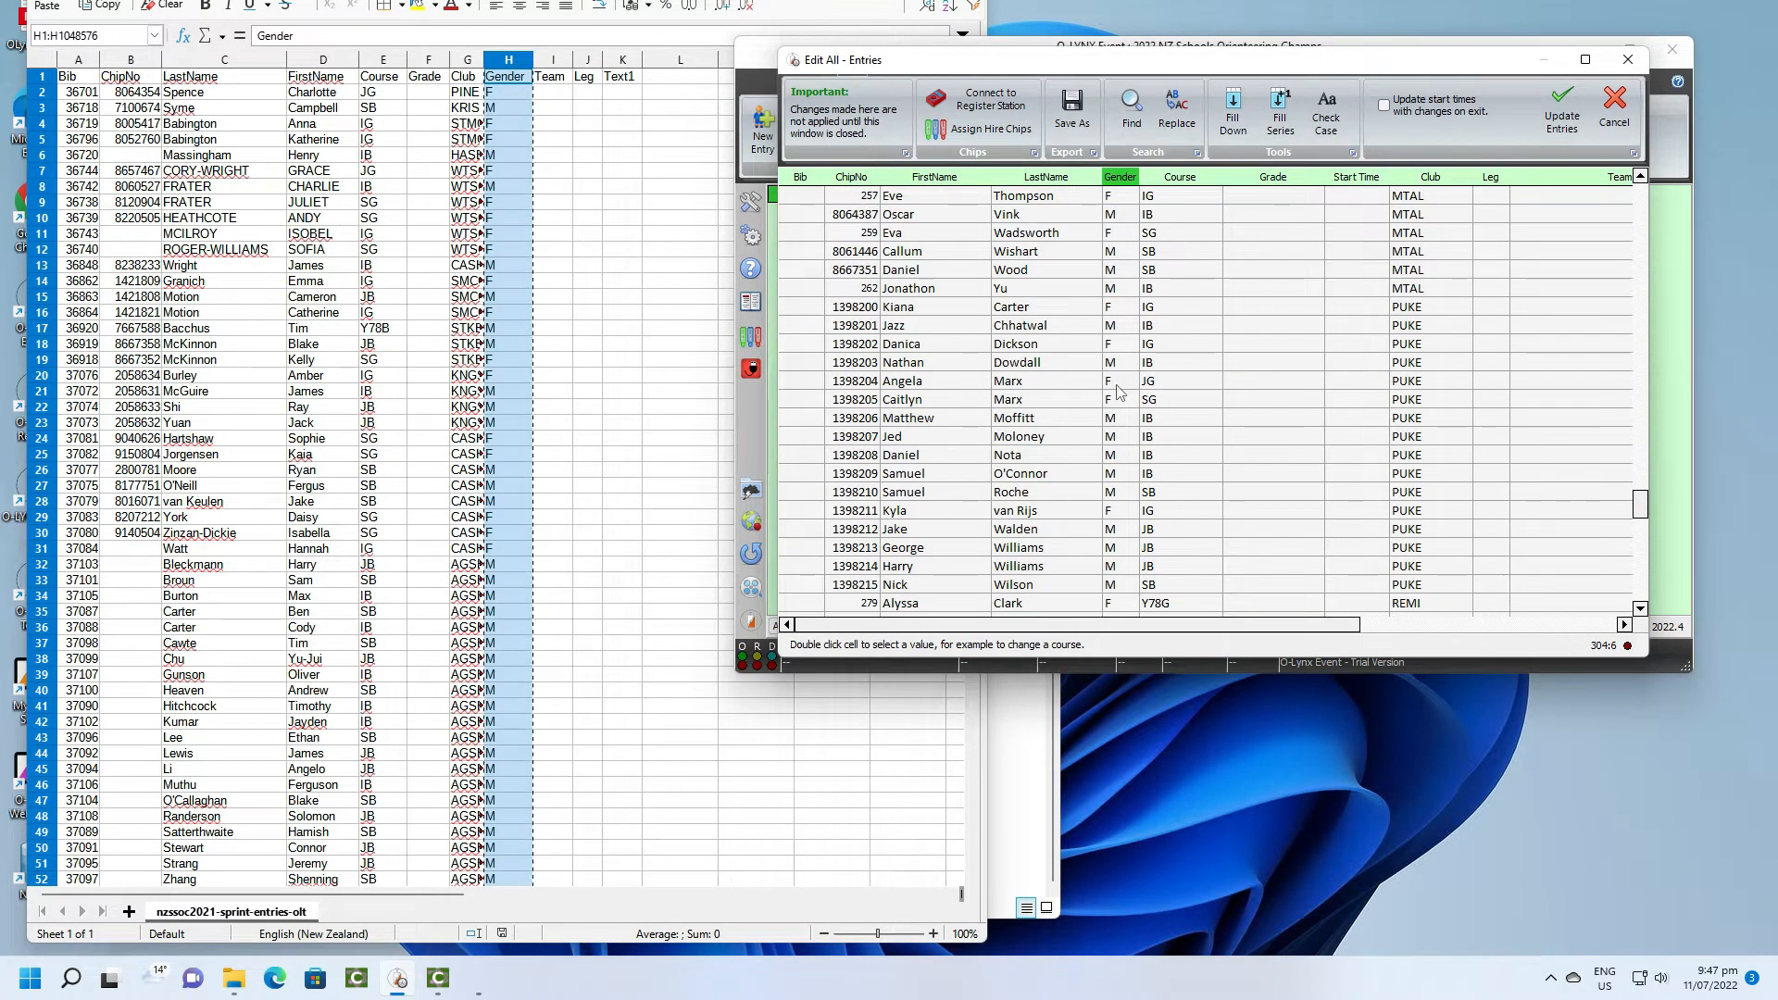
scroll(1118, 395, "up", 3)
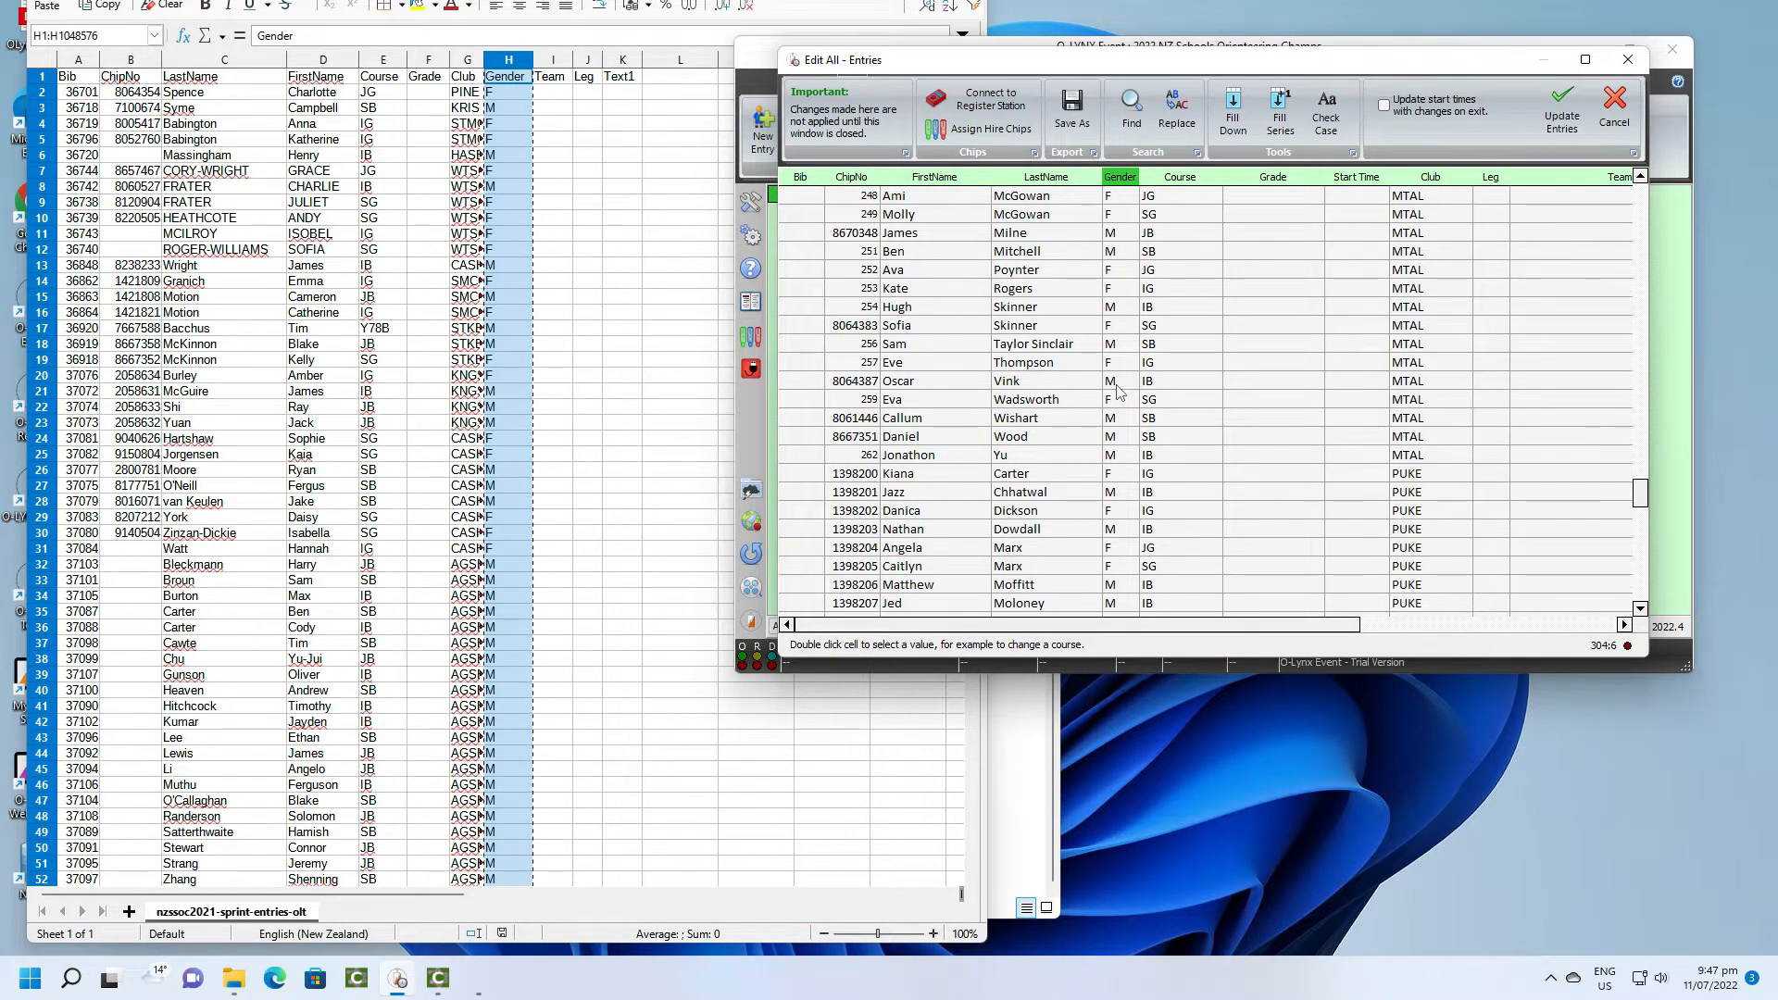
left_click(1562, 121)
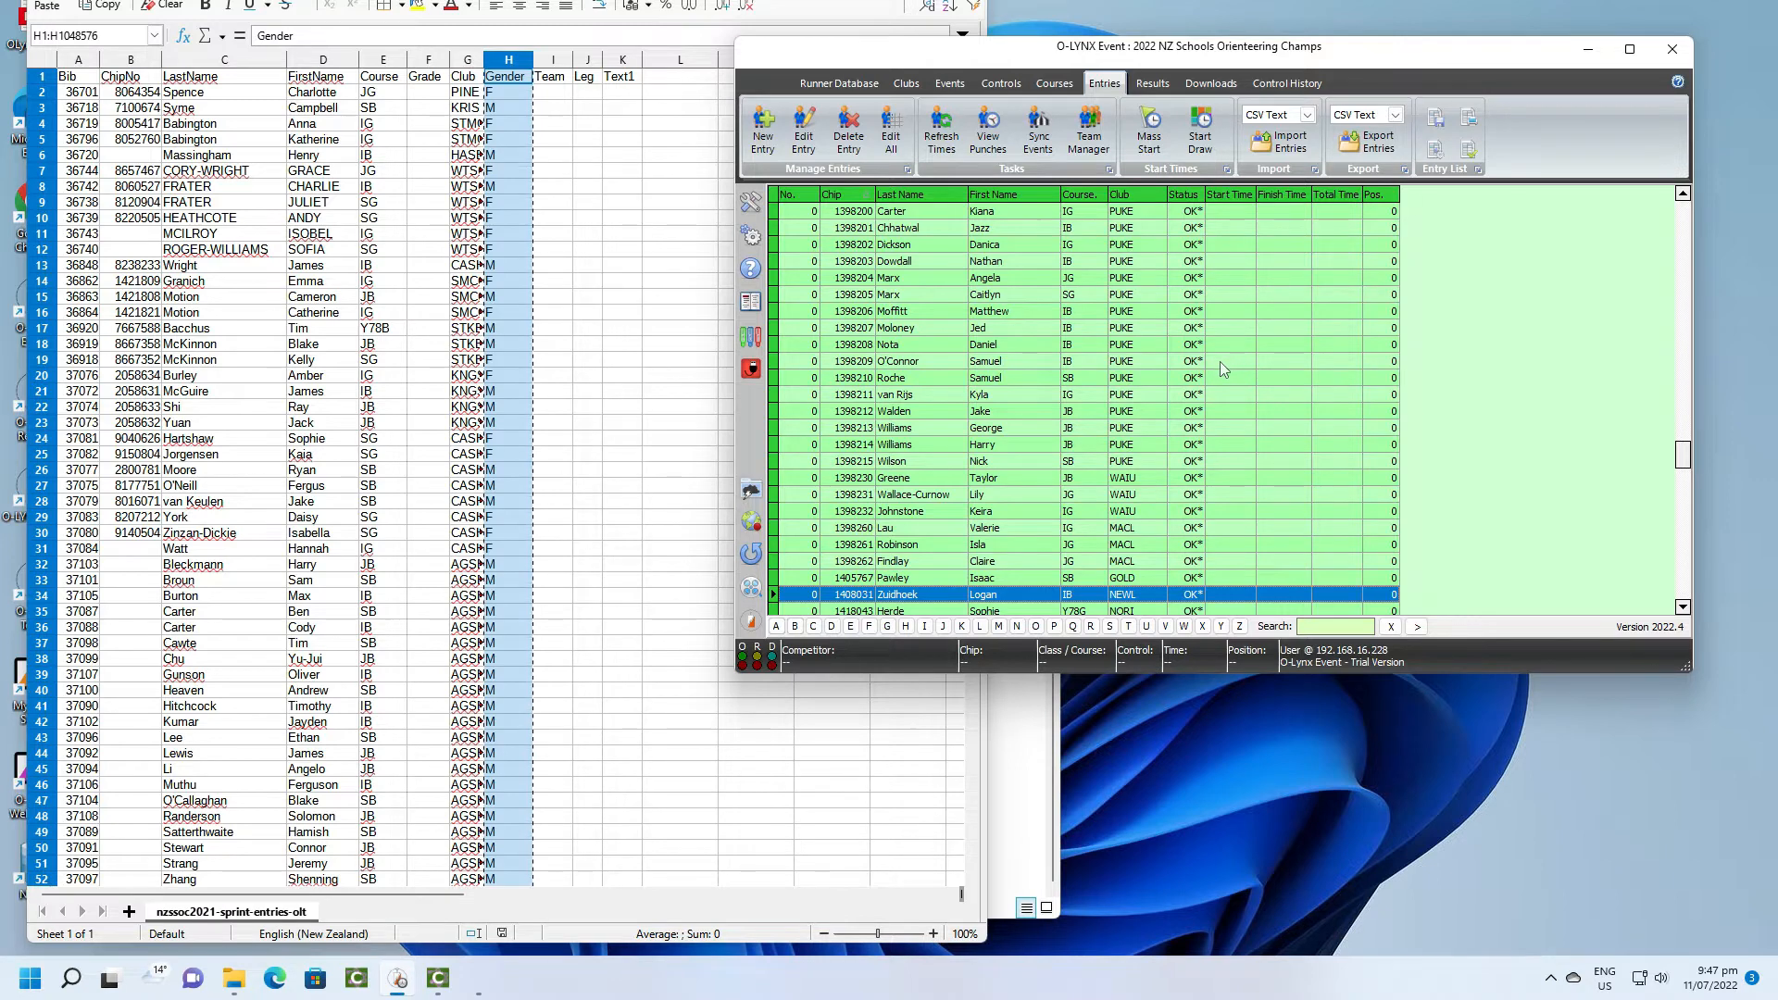
scroll(1219, 362, "up", 4)
scroll(1219, 361, "up", 1)
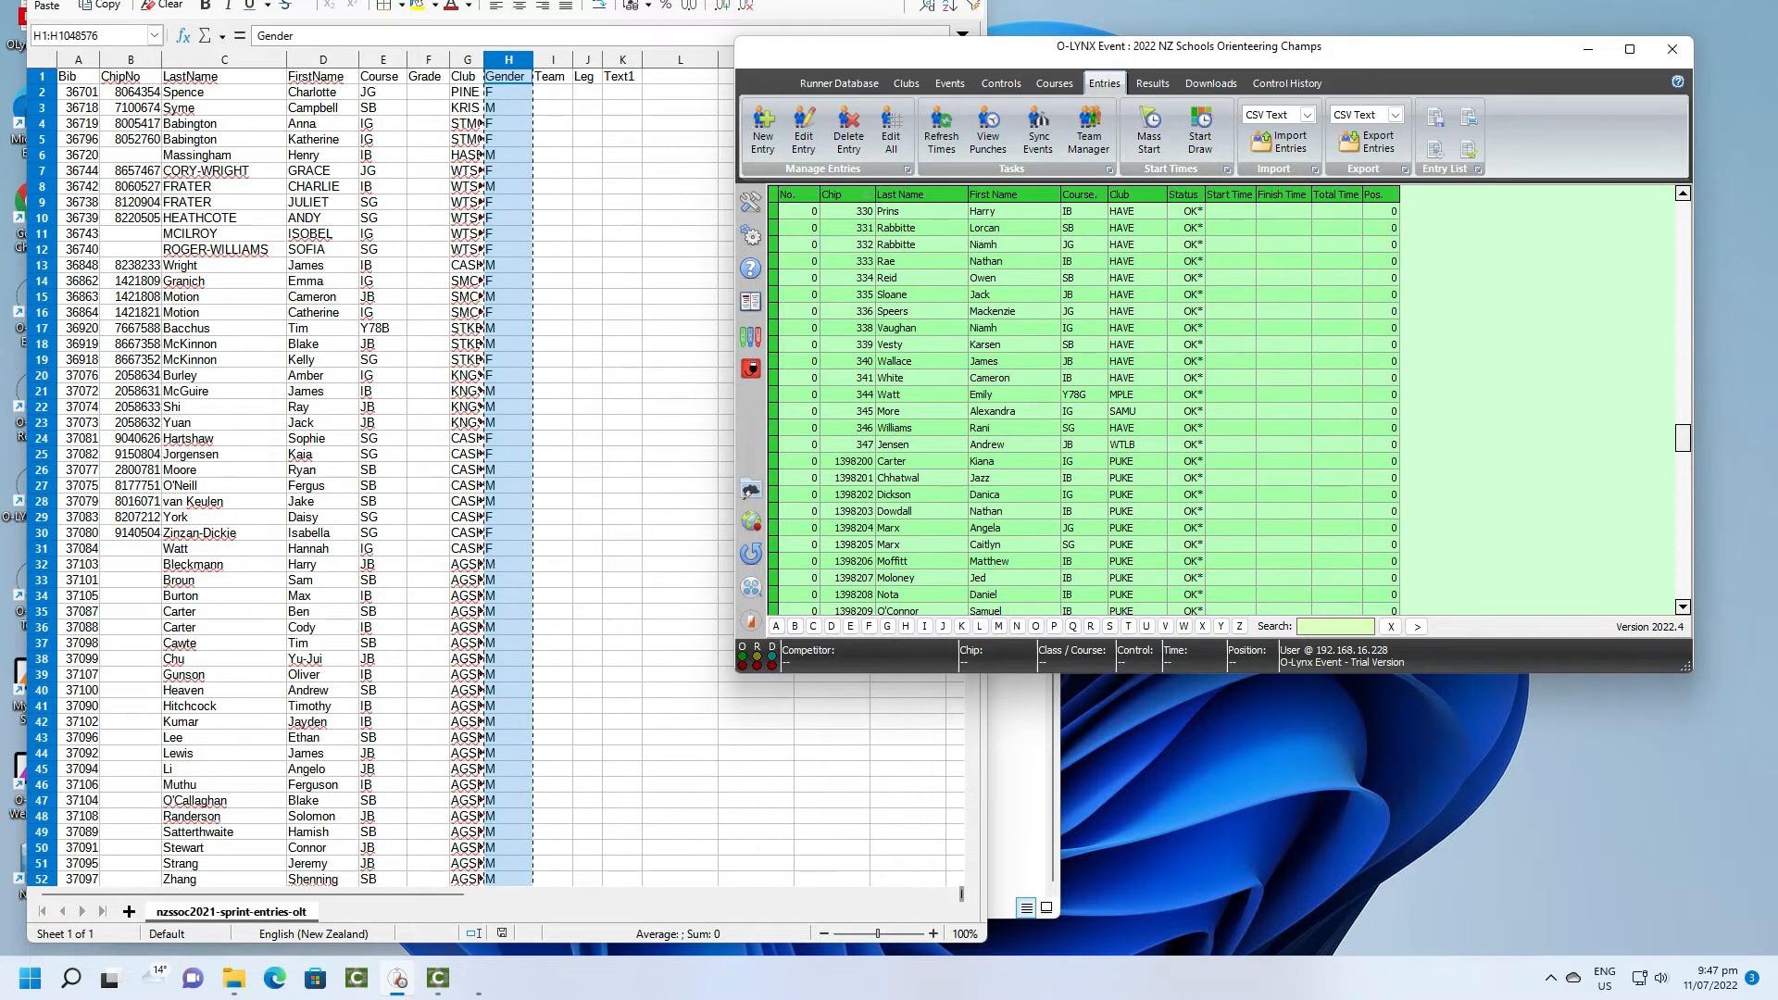
left_click(966, 0)
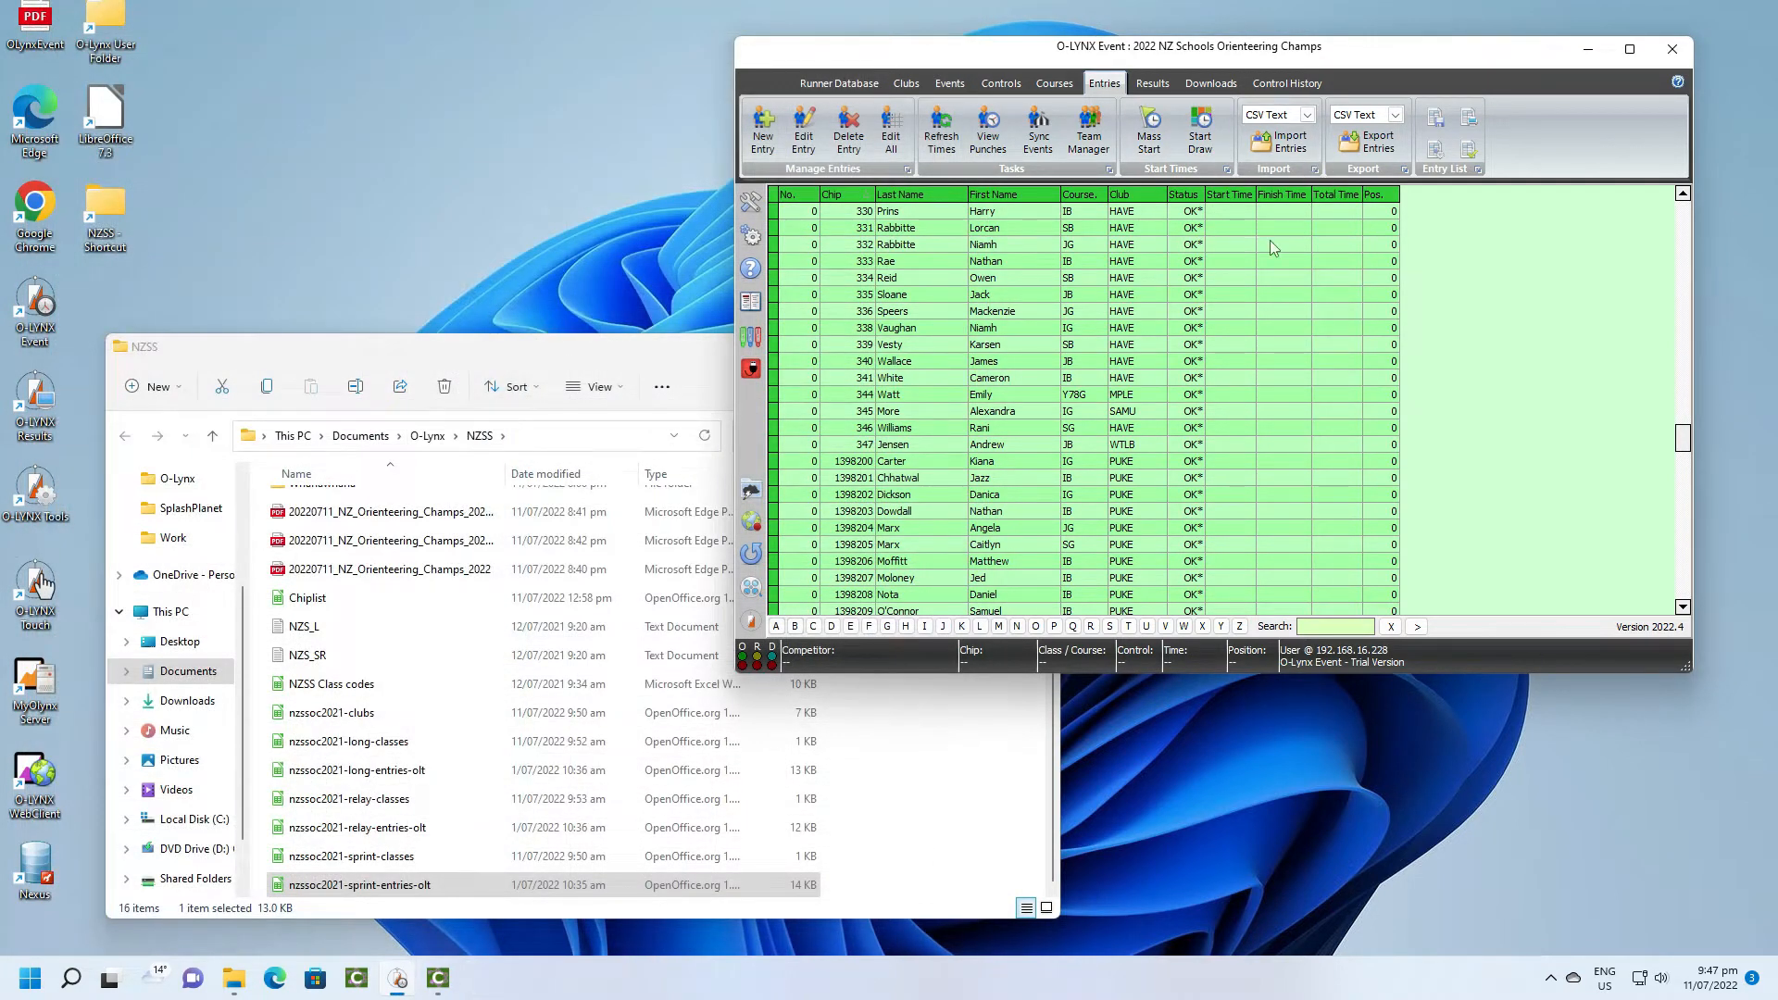
Load the courses into the start draw with first start 13:00 and apply a minimum of 3 extra places per course.
left_click(1202, 139)
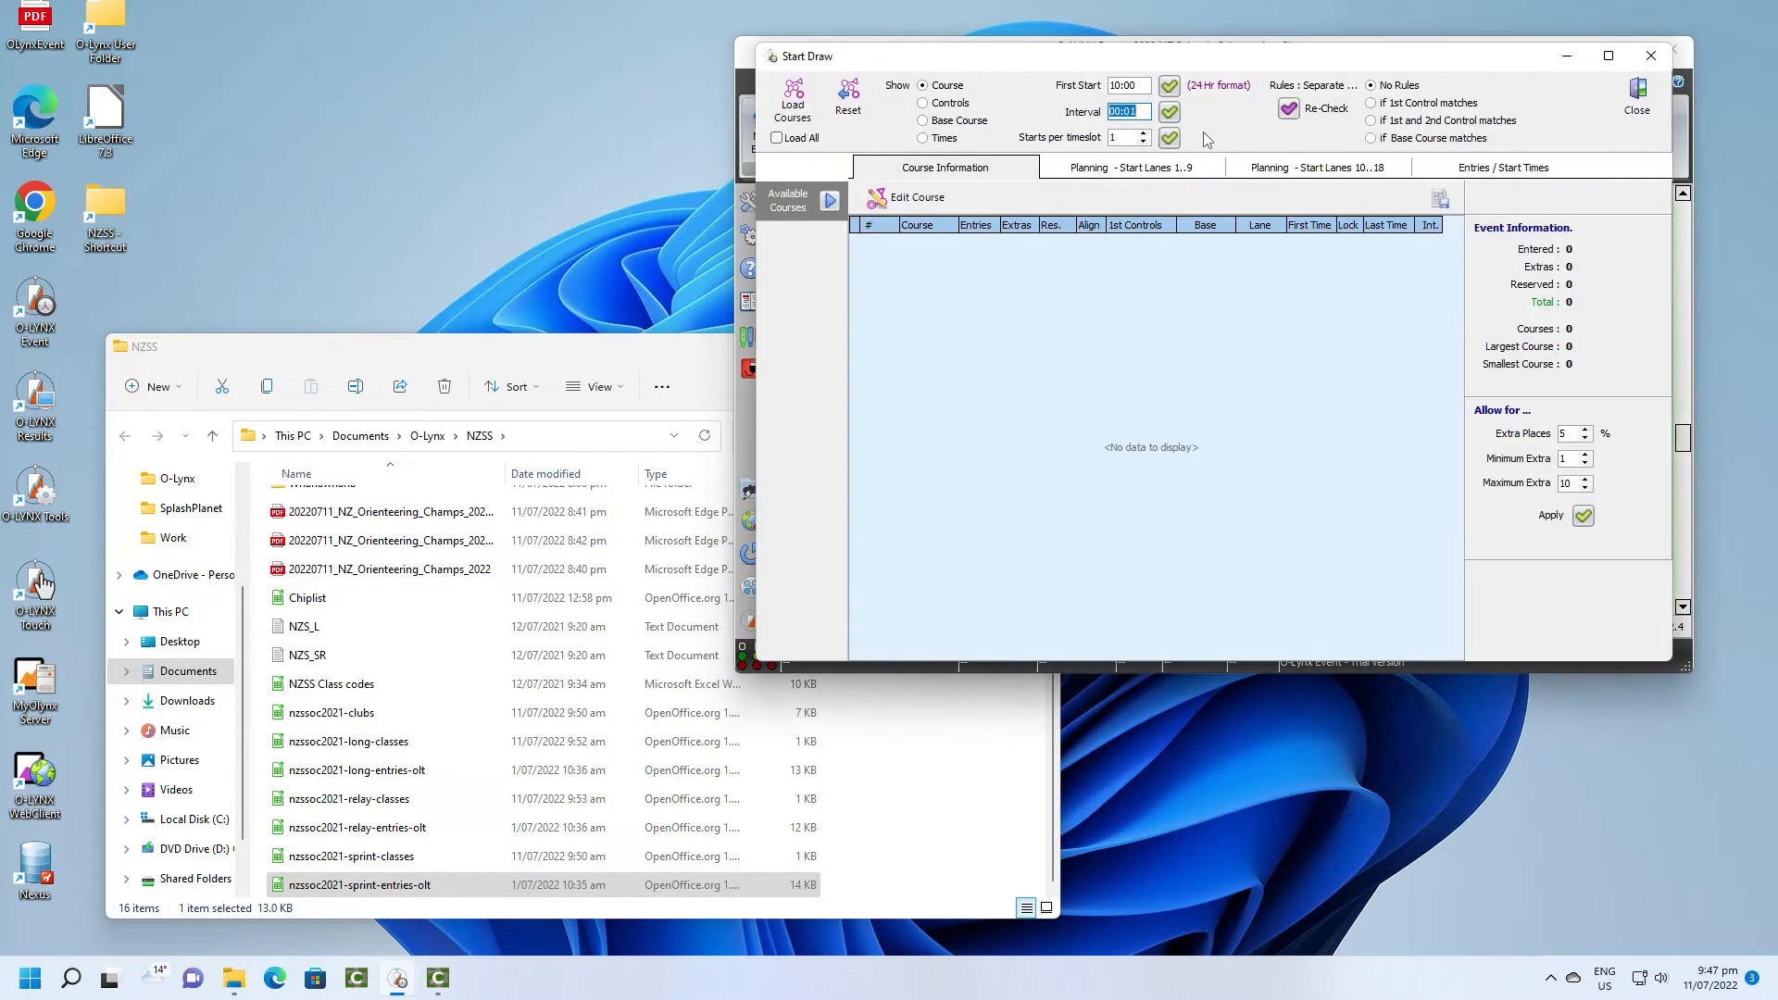
left_click(801, 106)
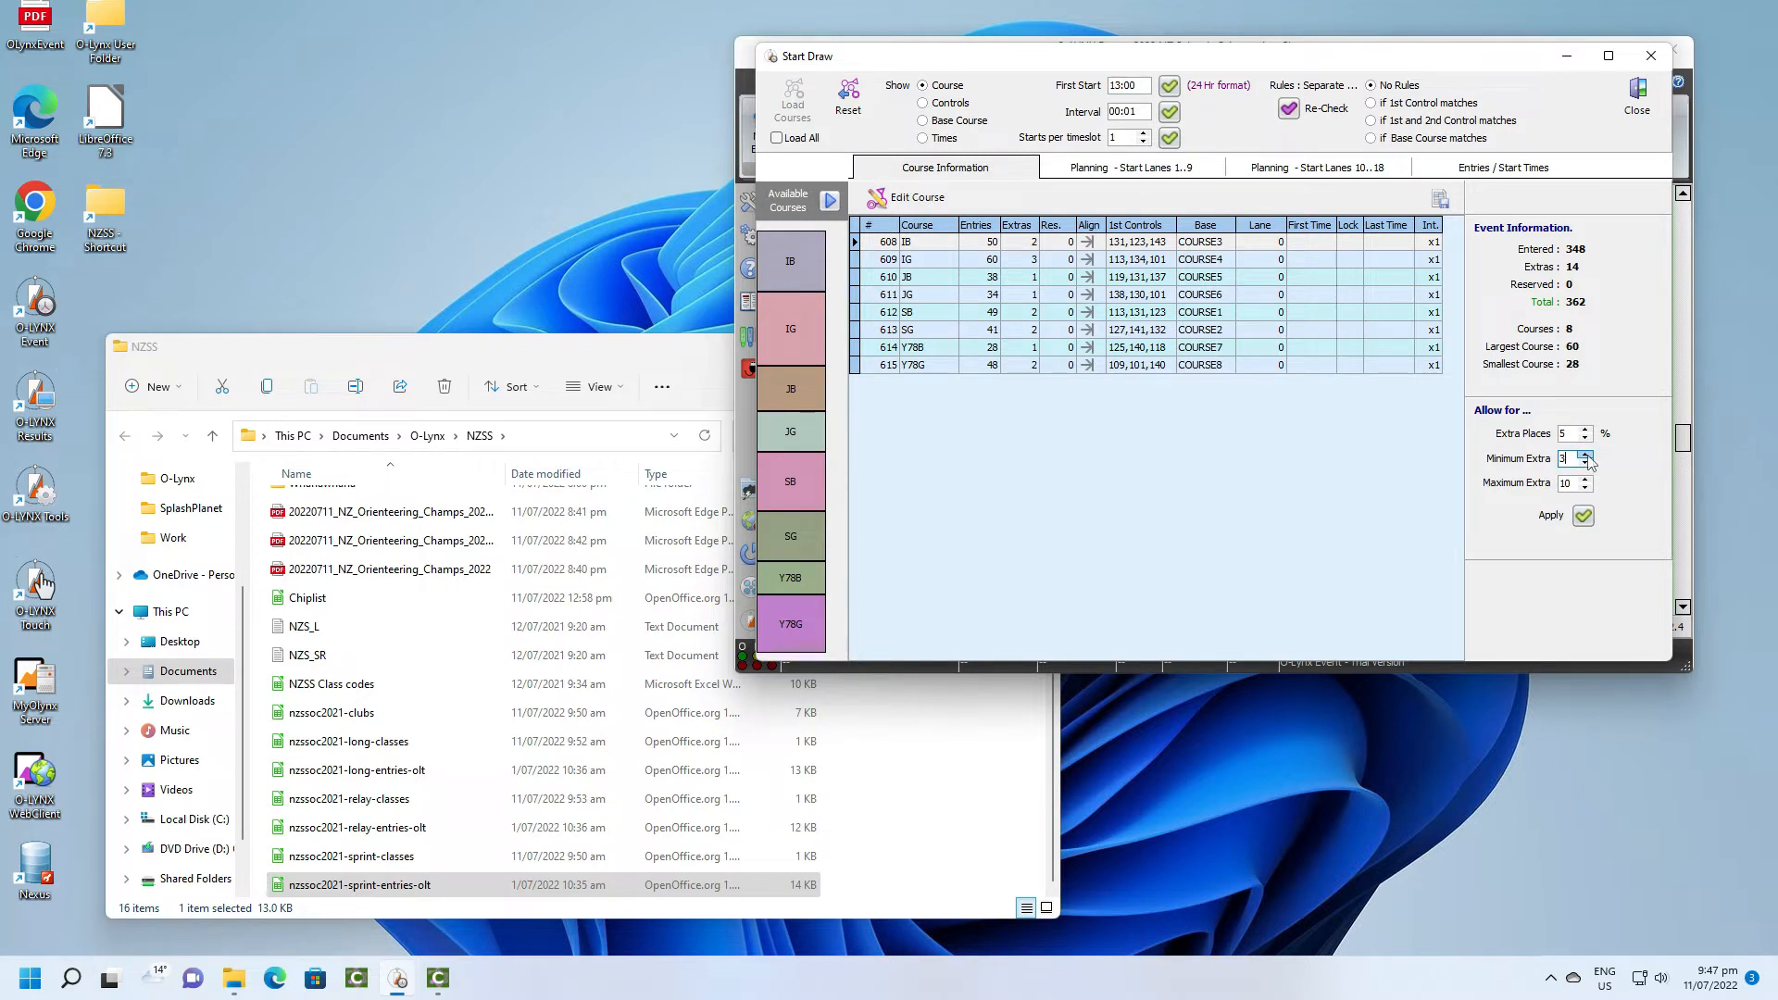
left_click(1583, 517)
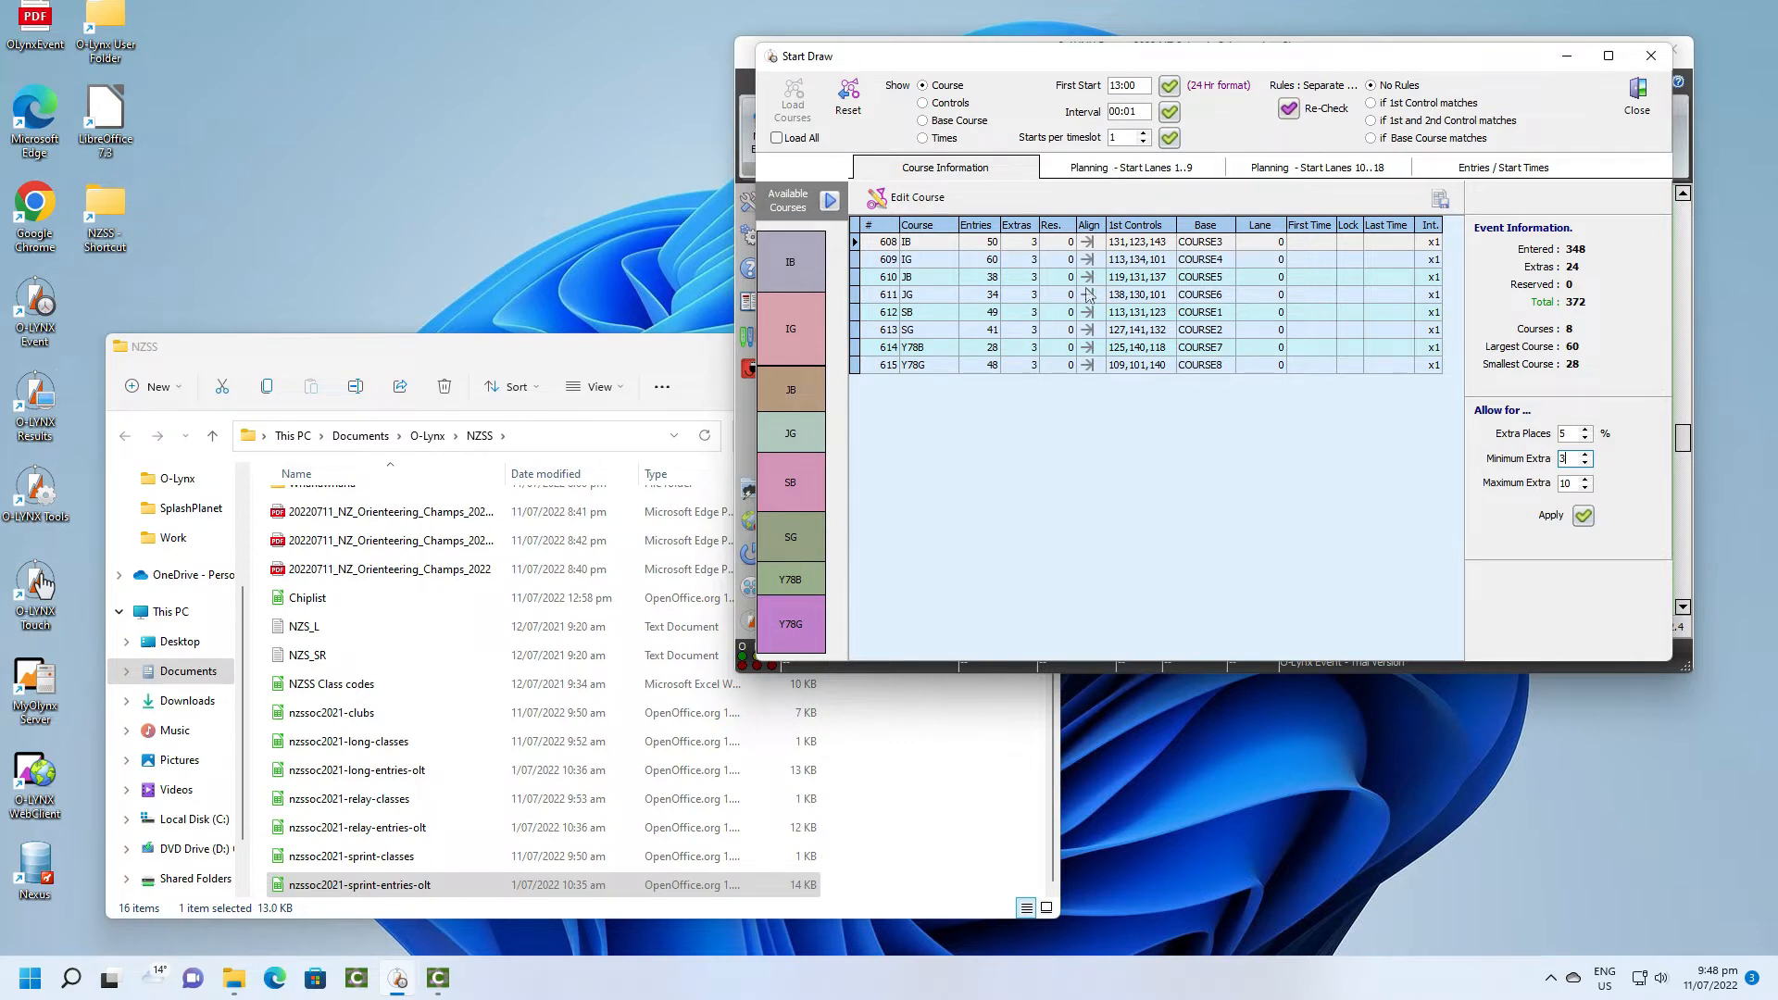
Examine the reserve placement options in the start draw settings of course IB.
double_click(1063, 242)
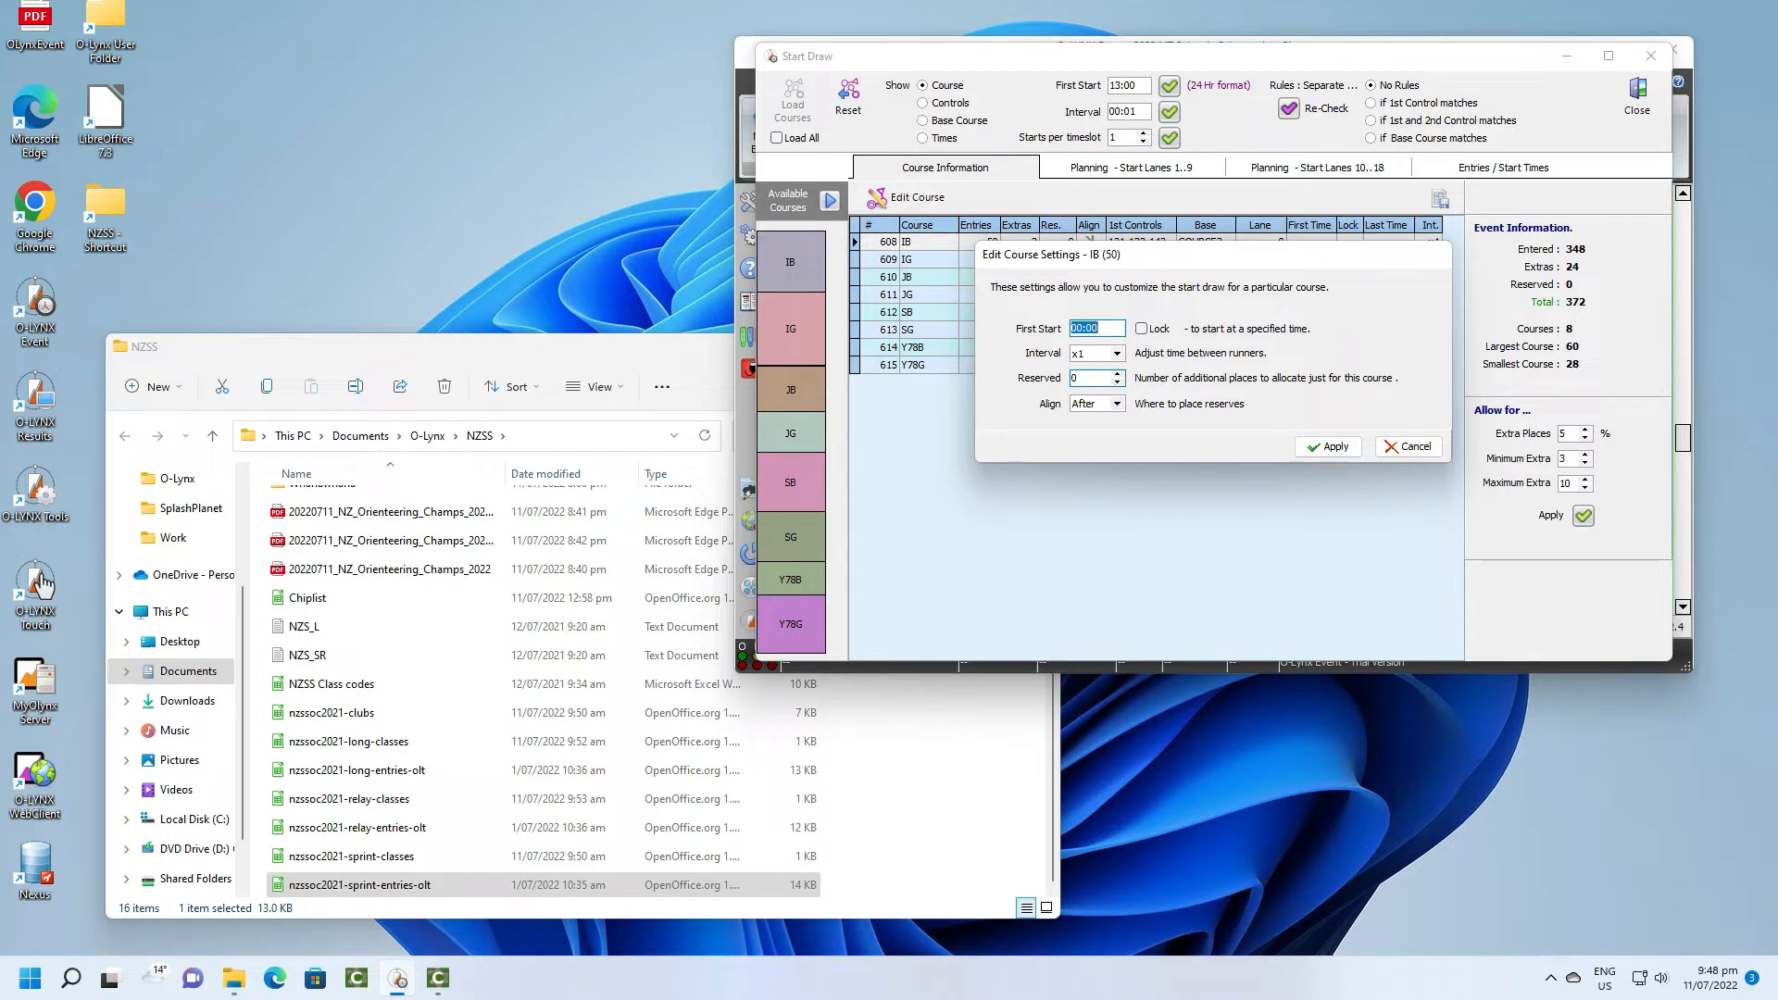
left_click(1118, 403)
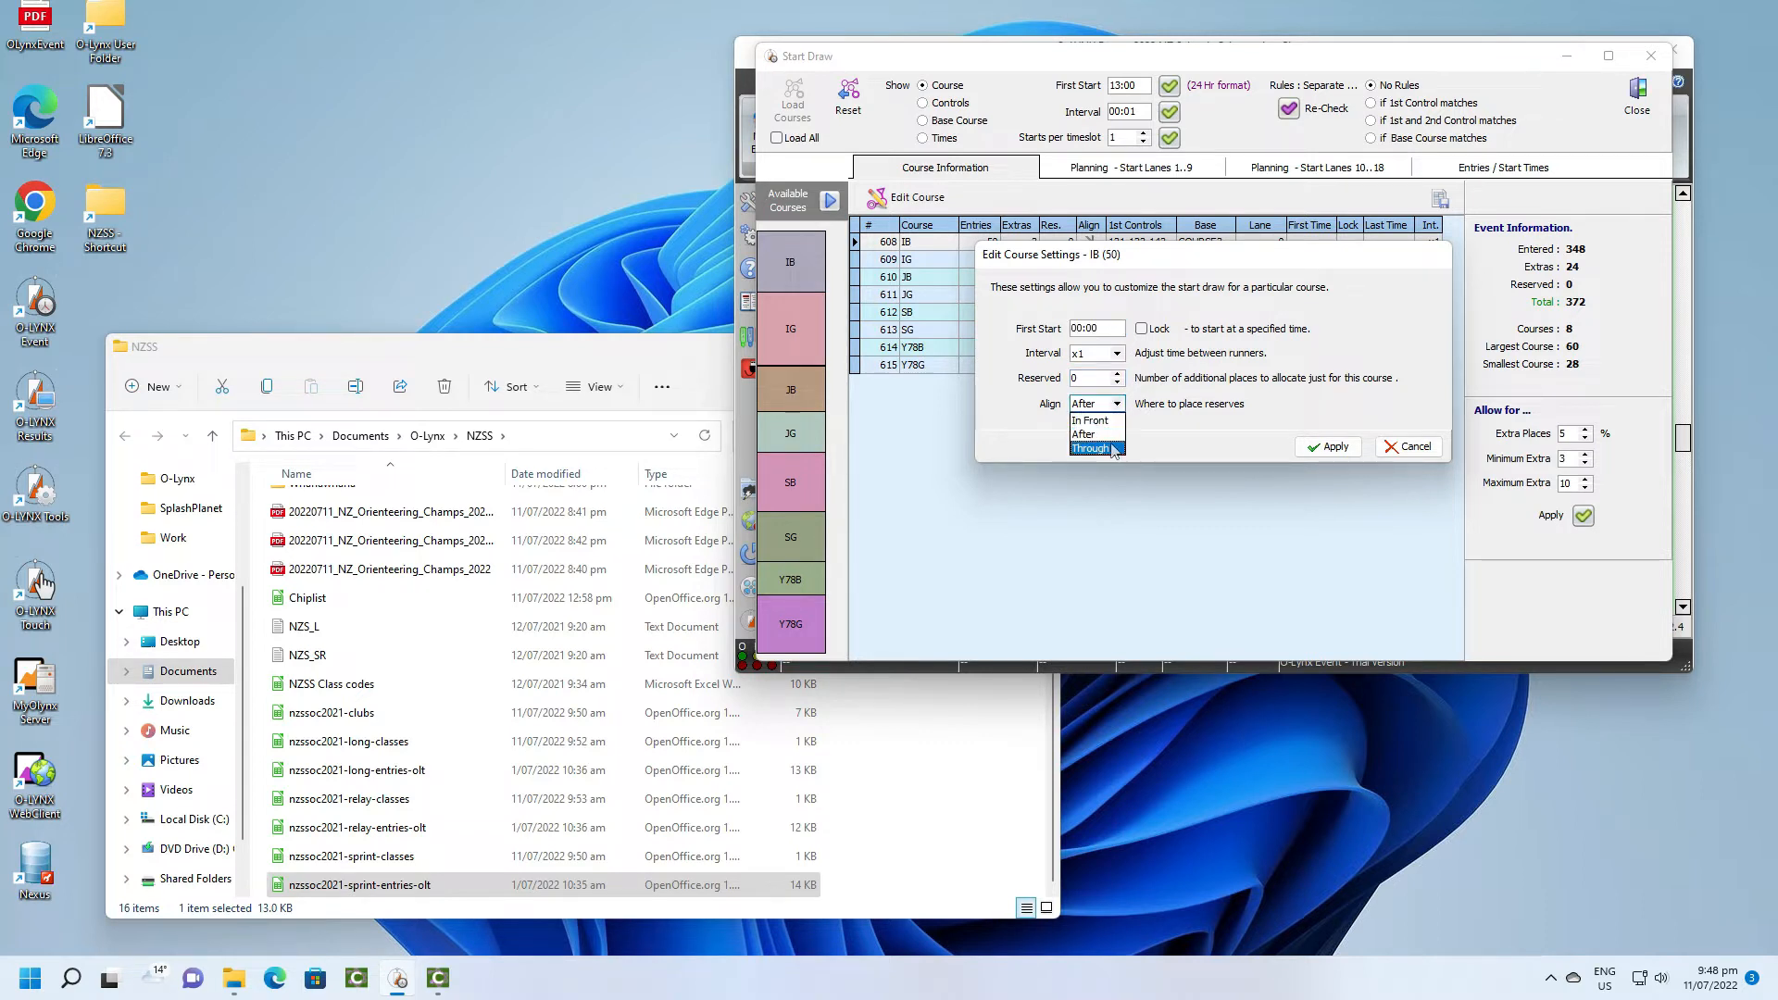
left_click(1347, 420)
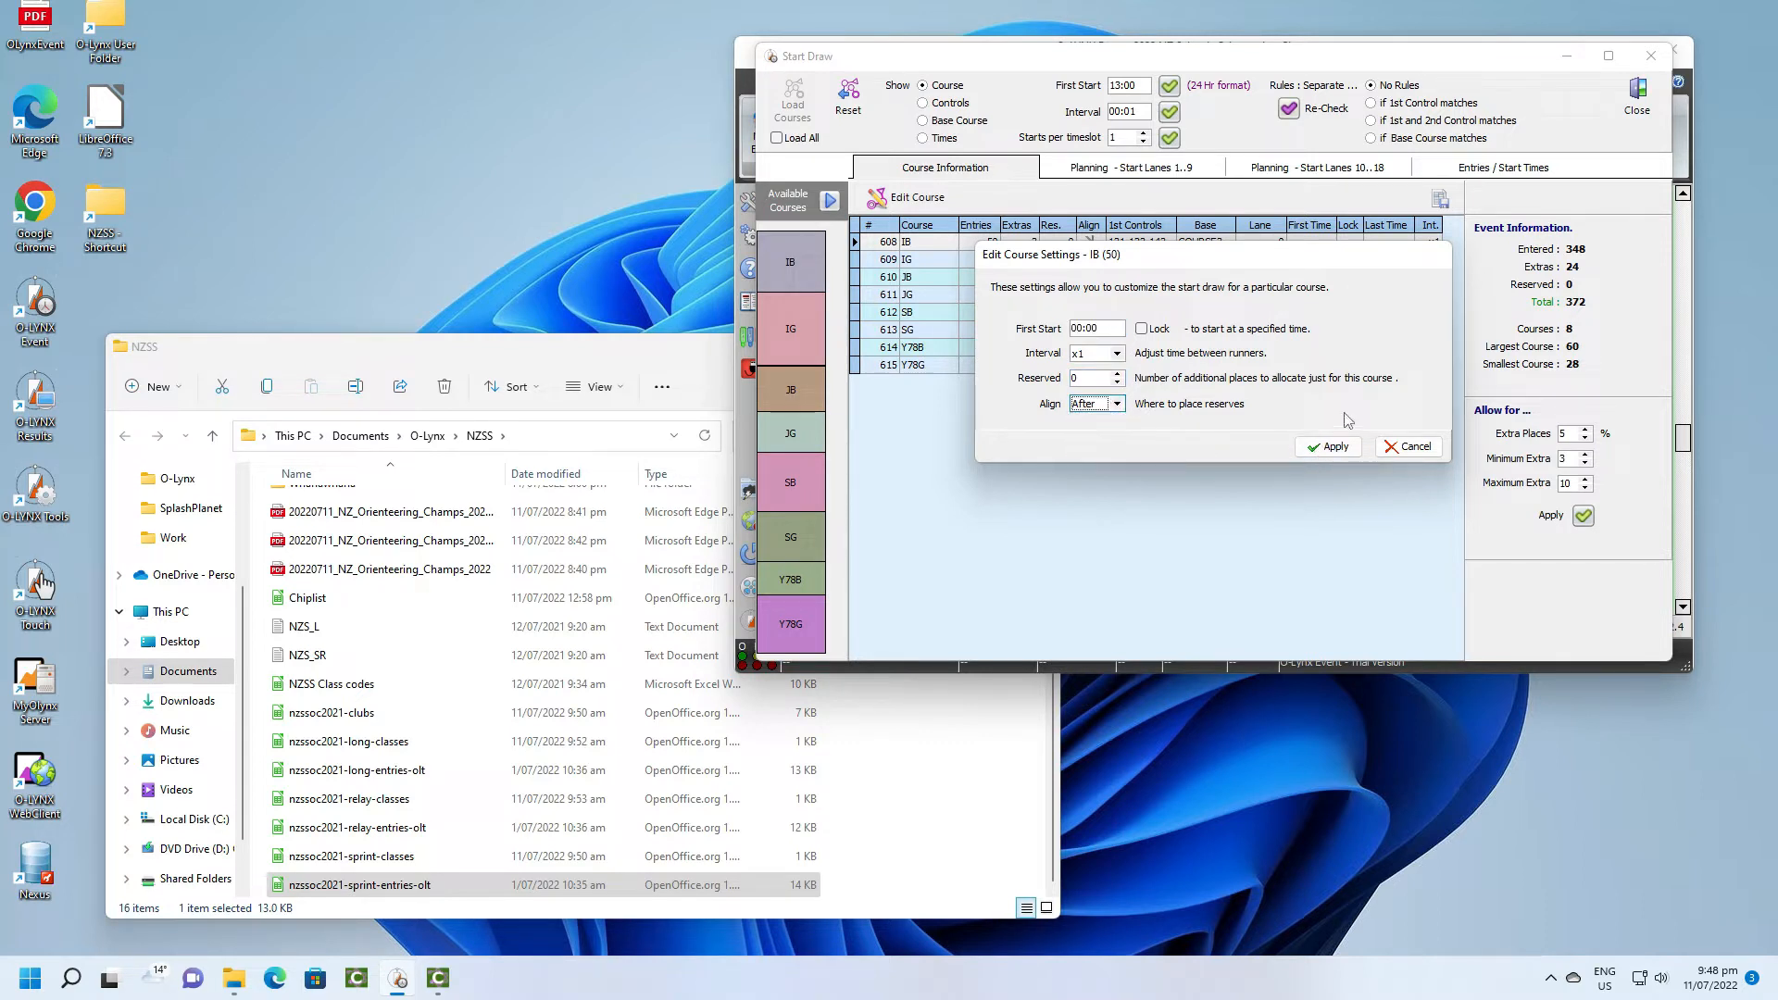
left_click(1423, 450)
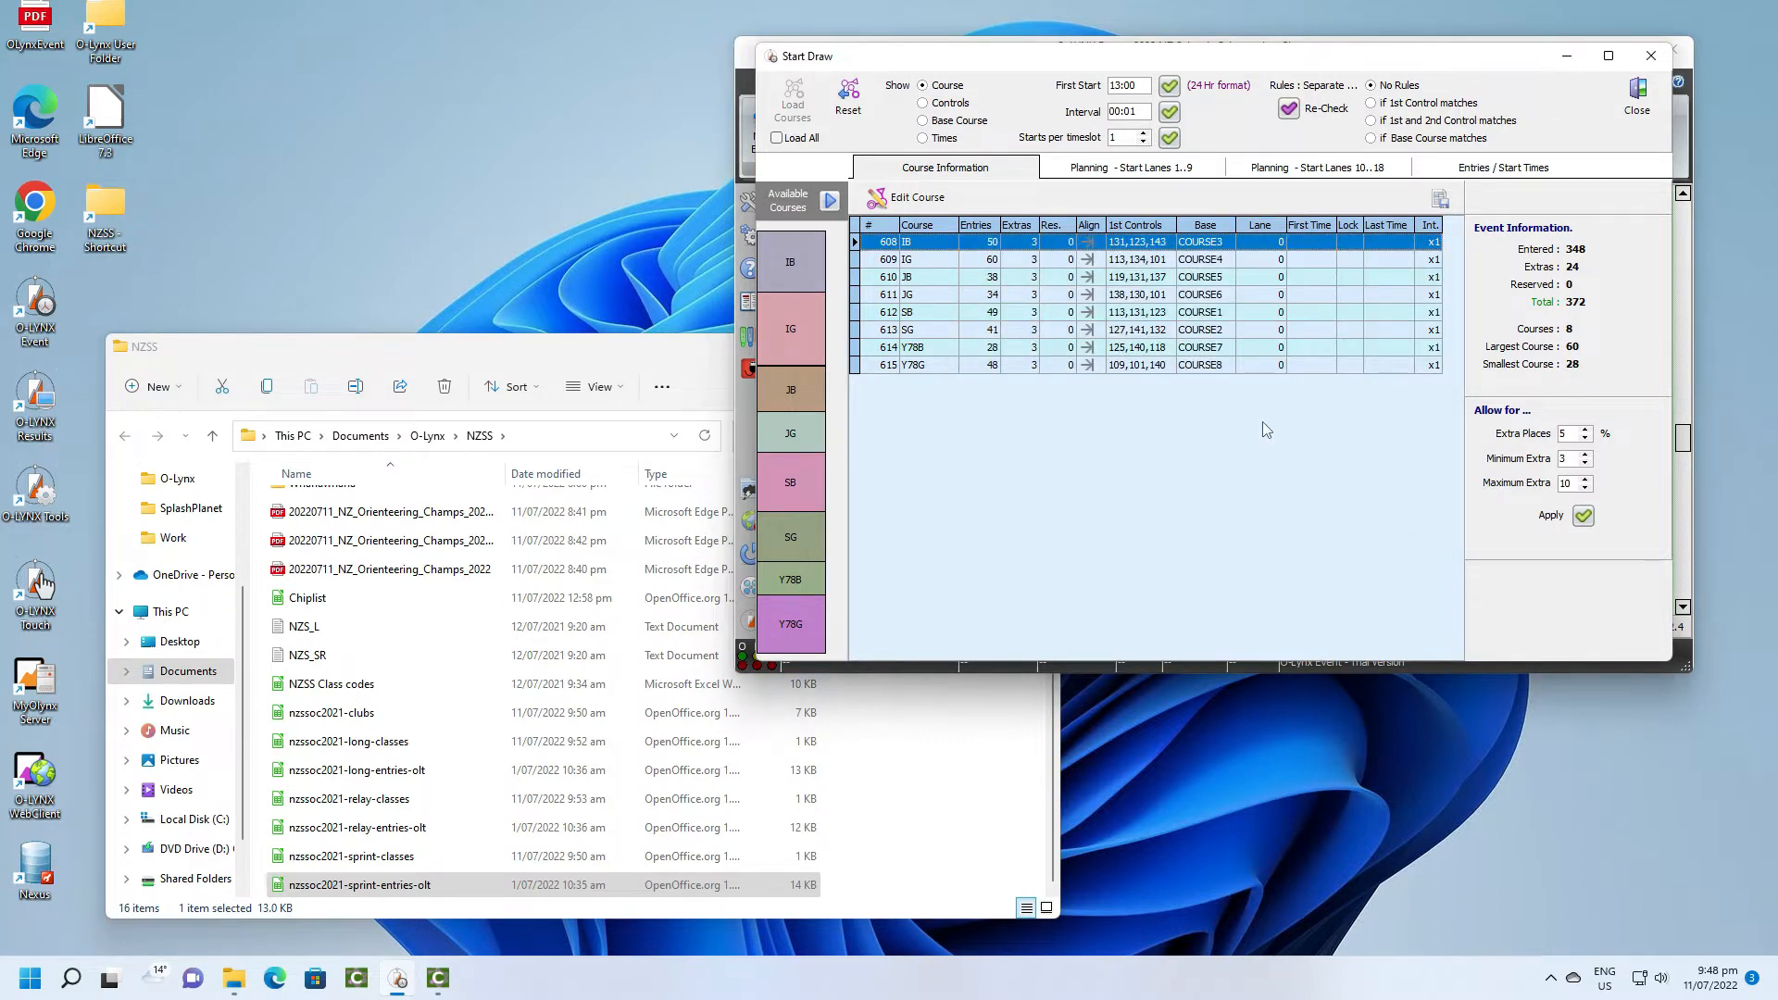
Set the separation rule to matching base courses and distribute the available courses over 6 start lanes.
left_click(1108, 170)
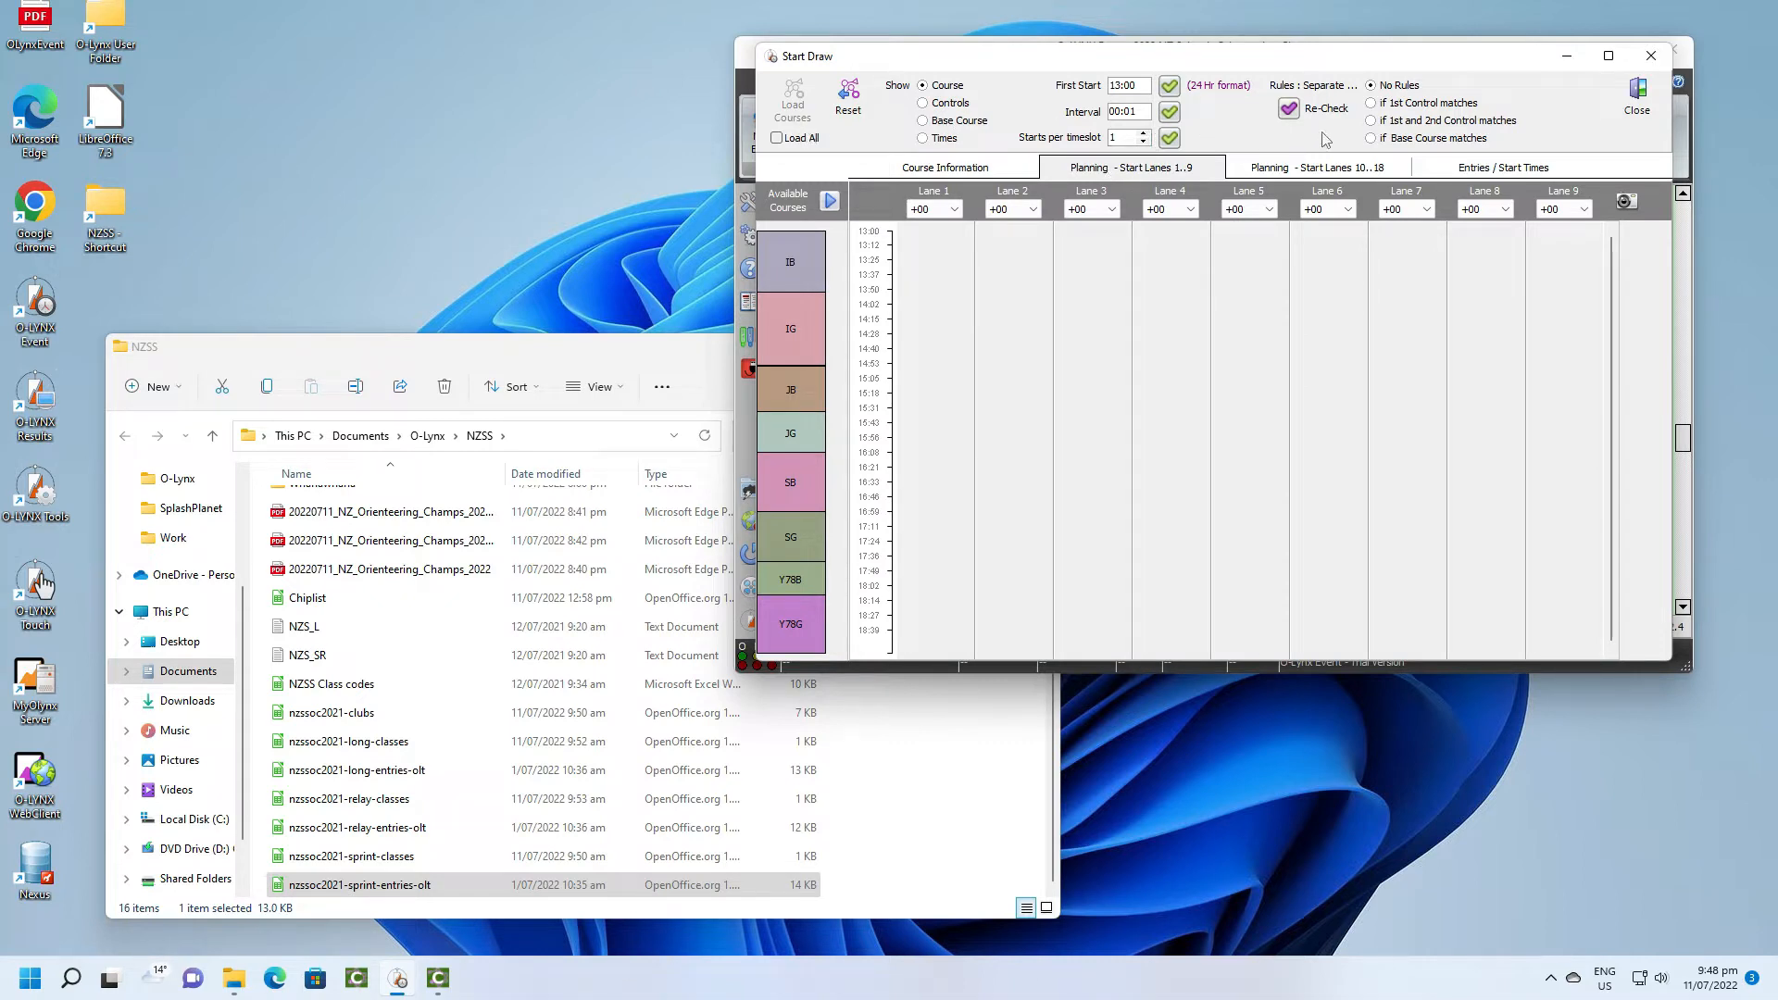
left_click(1372, 139)
left_click(829, 203)
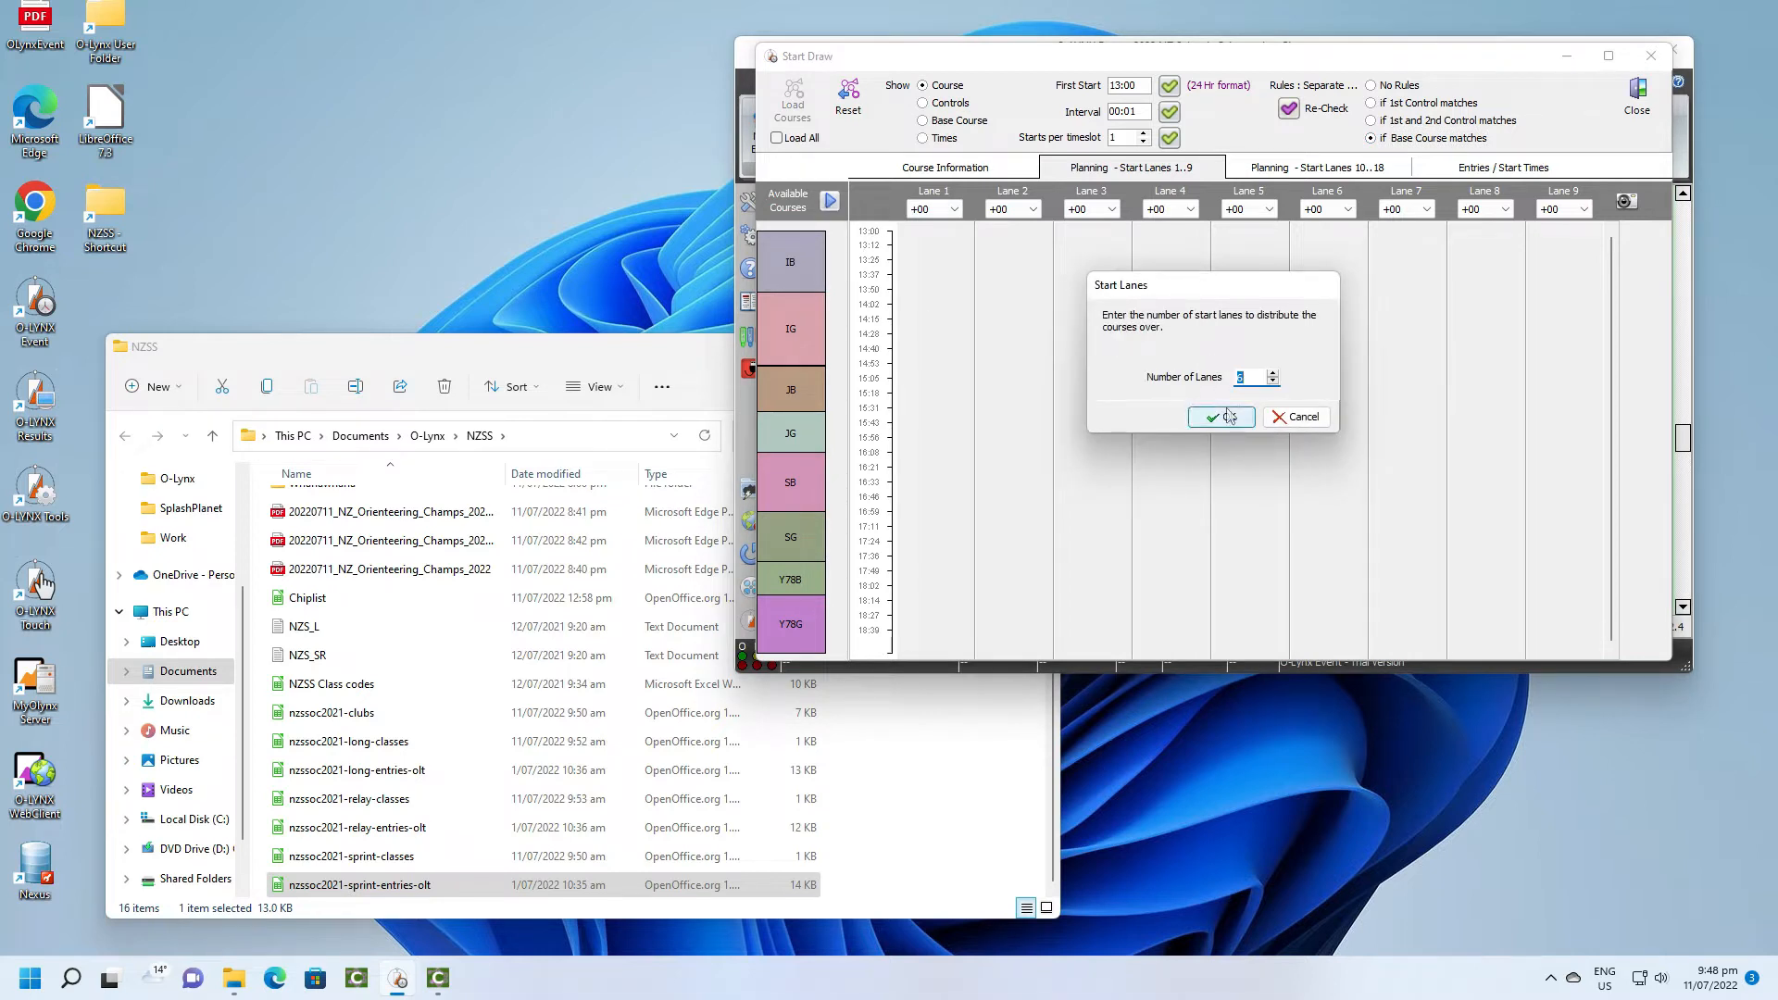
left_click(1224, 417)
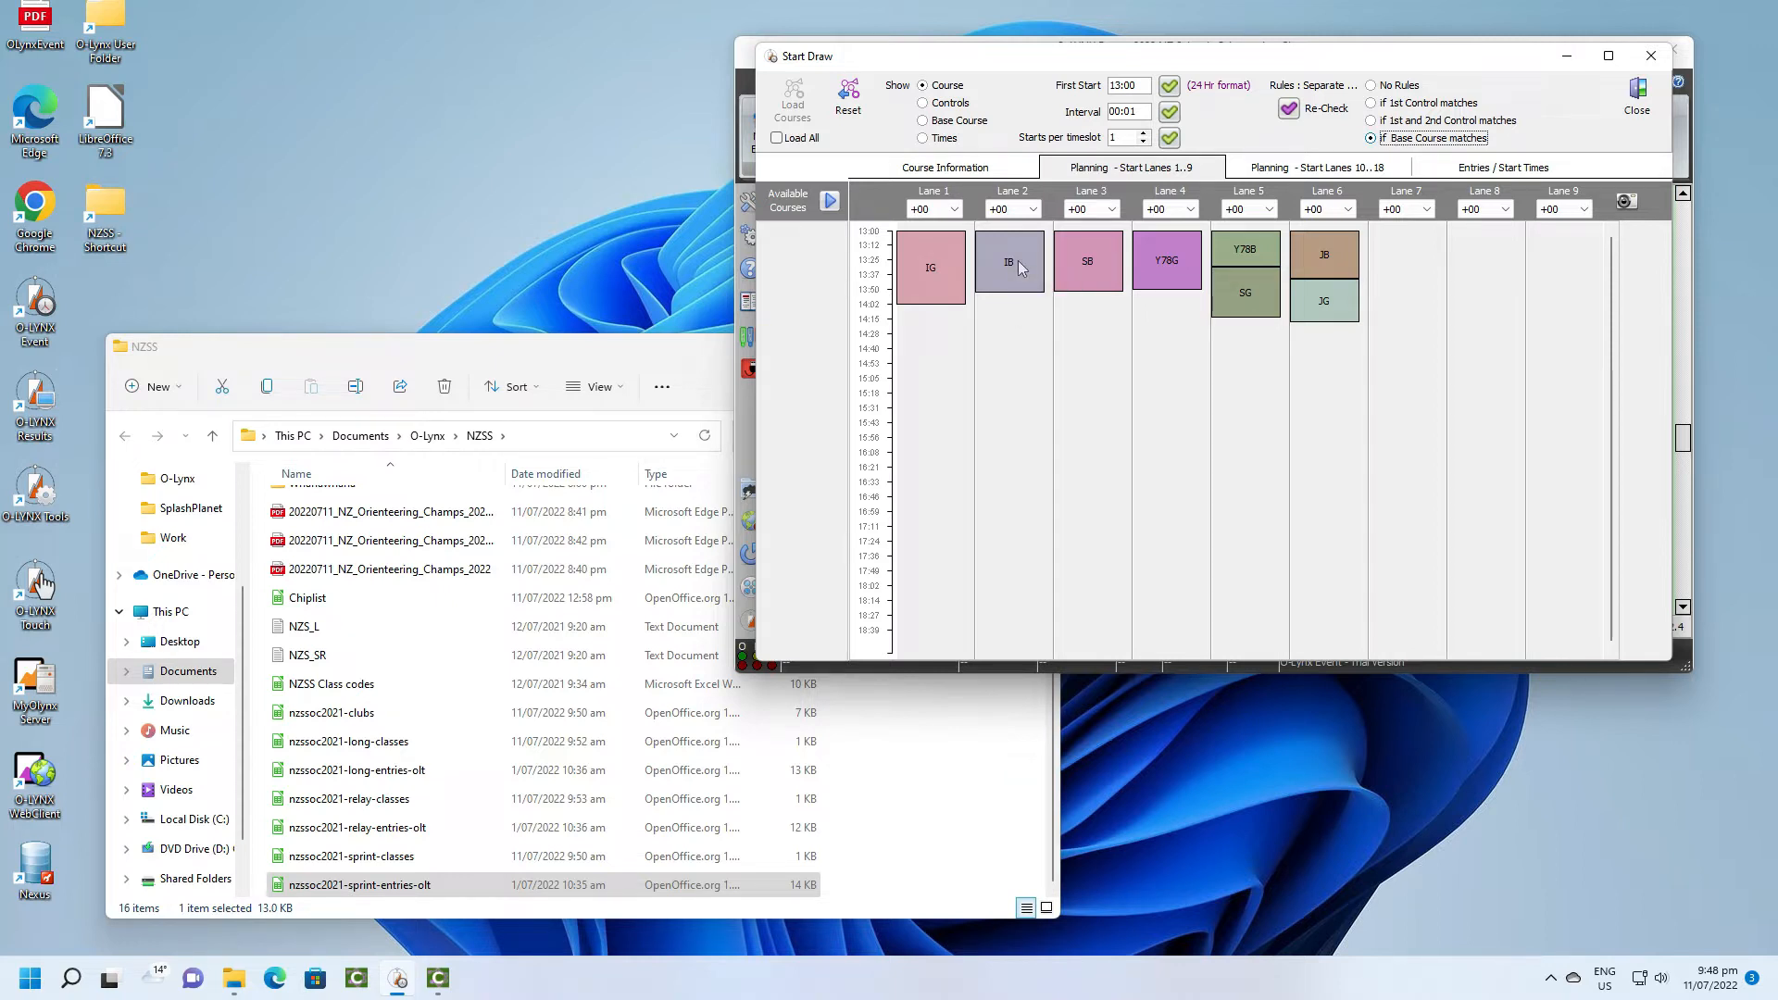
Compare the base courses and first controls of the courses in the planned start lanes.
left_click(928, 123)
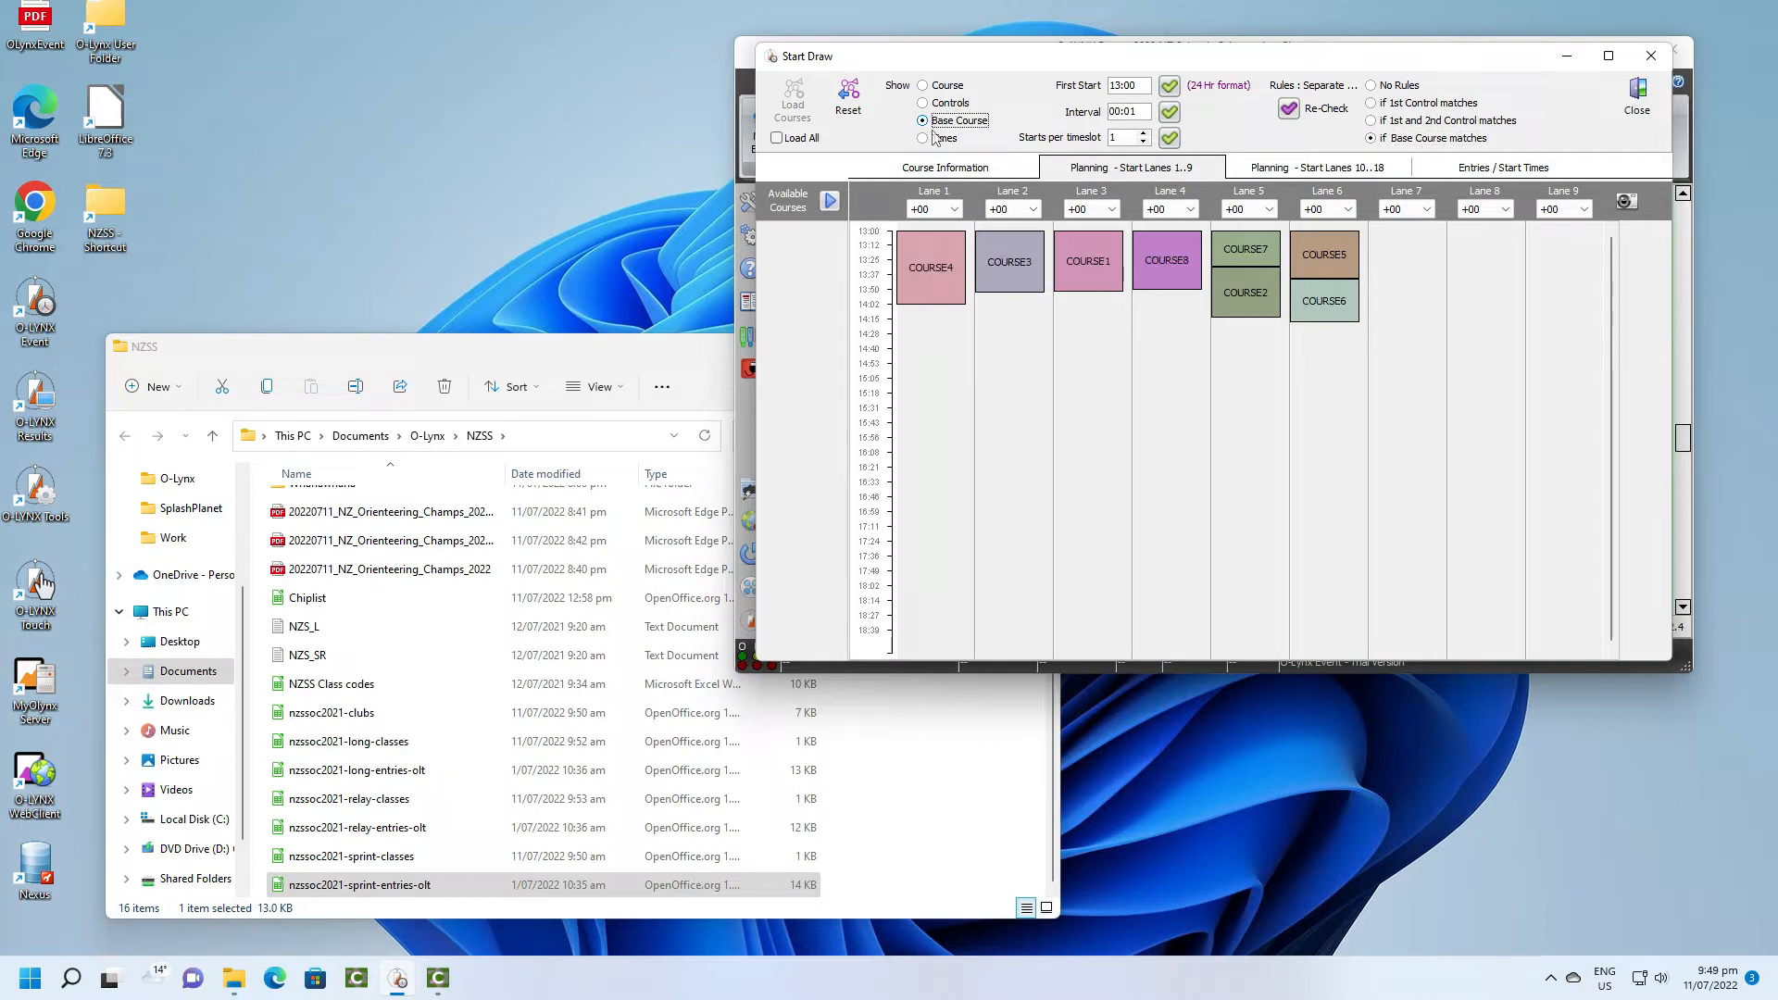
left_click(925, 103)
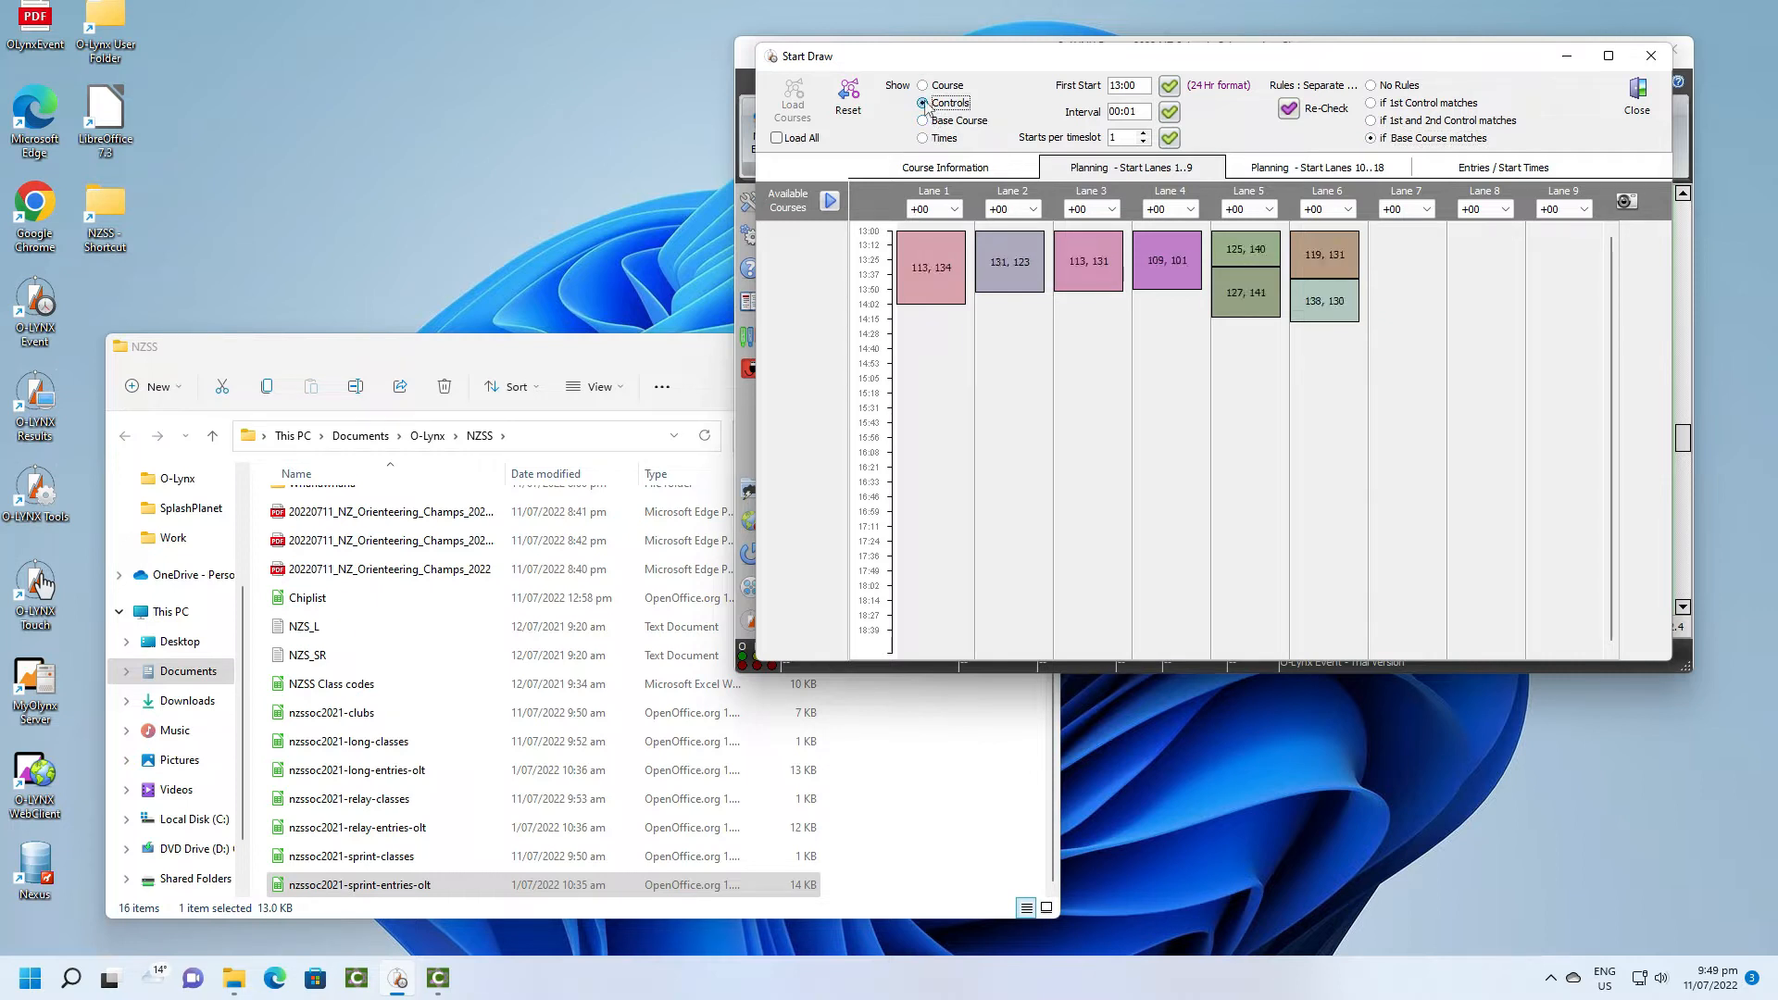
mouse_move(1007, 272)
mouse_move(1094, 265)
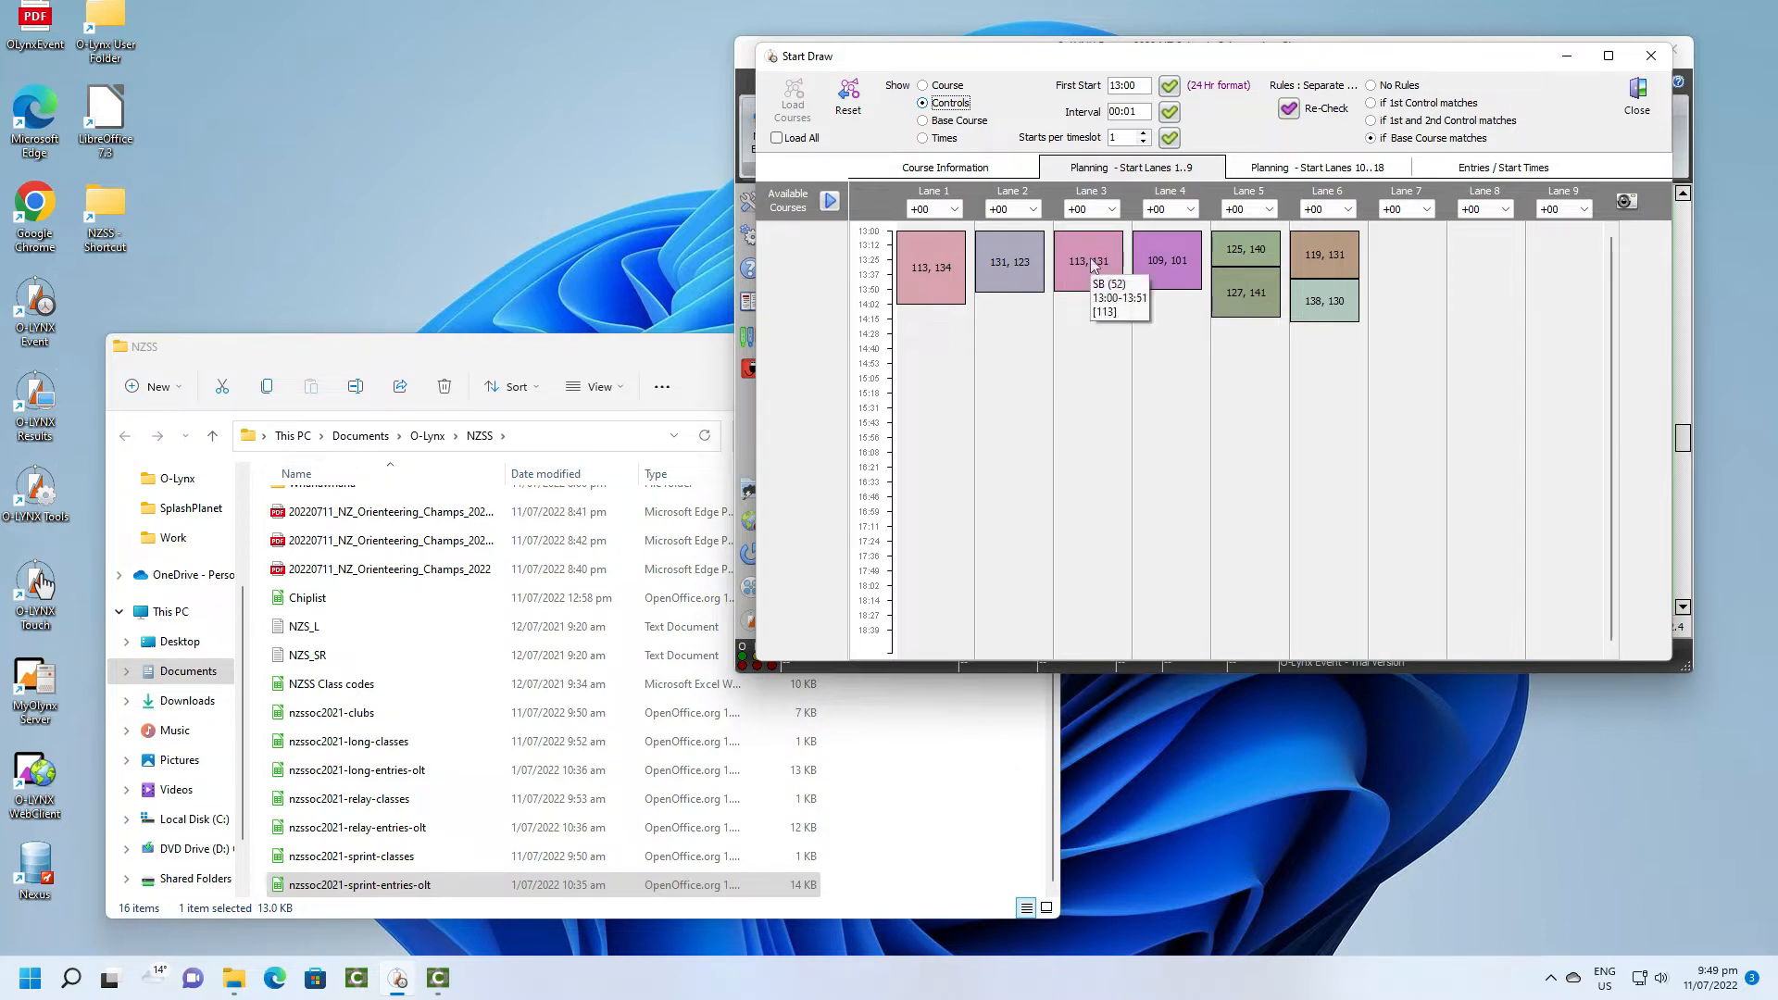
left_click(925, 121)
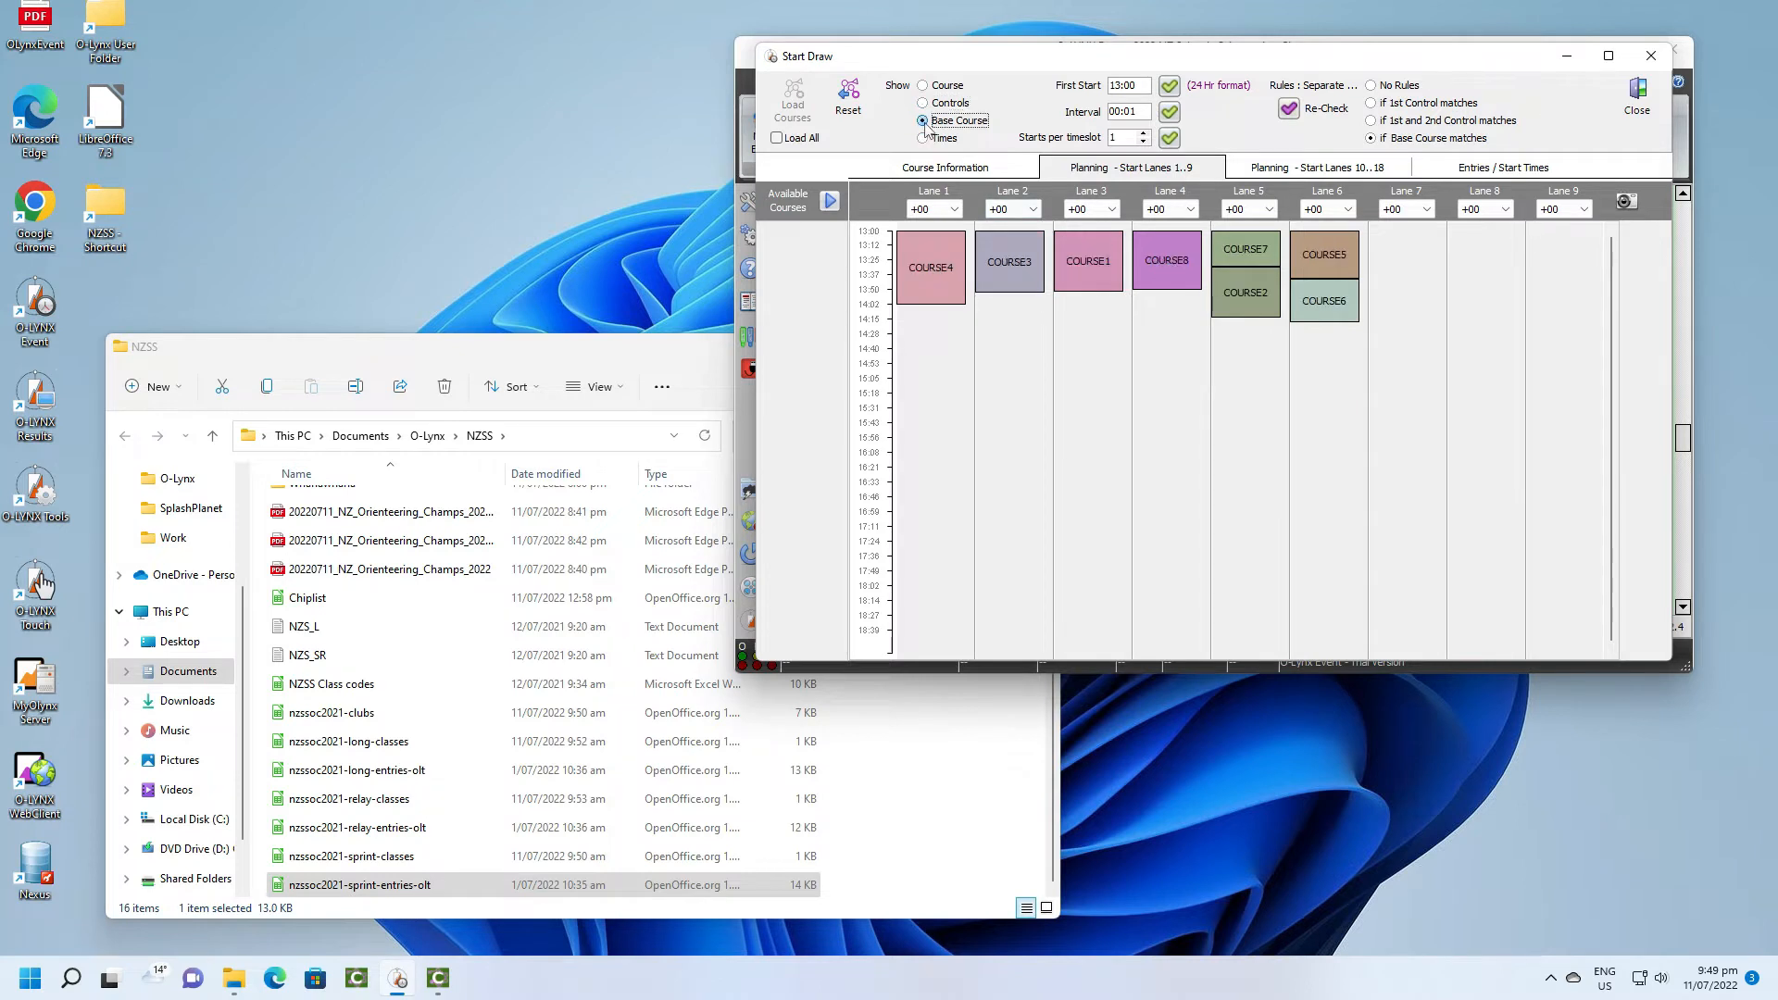
mouse_move(1072, 275)
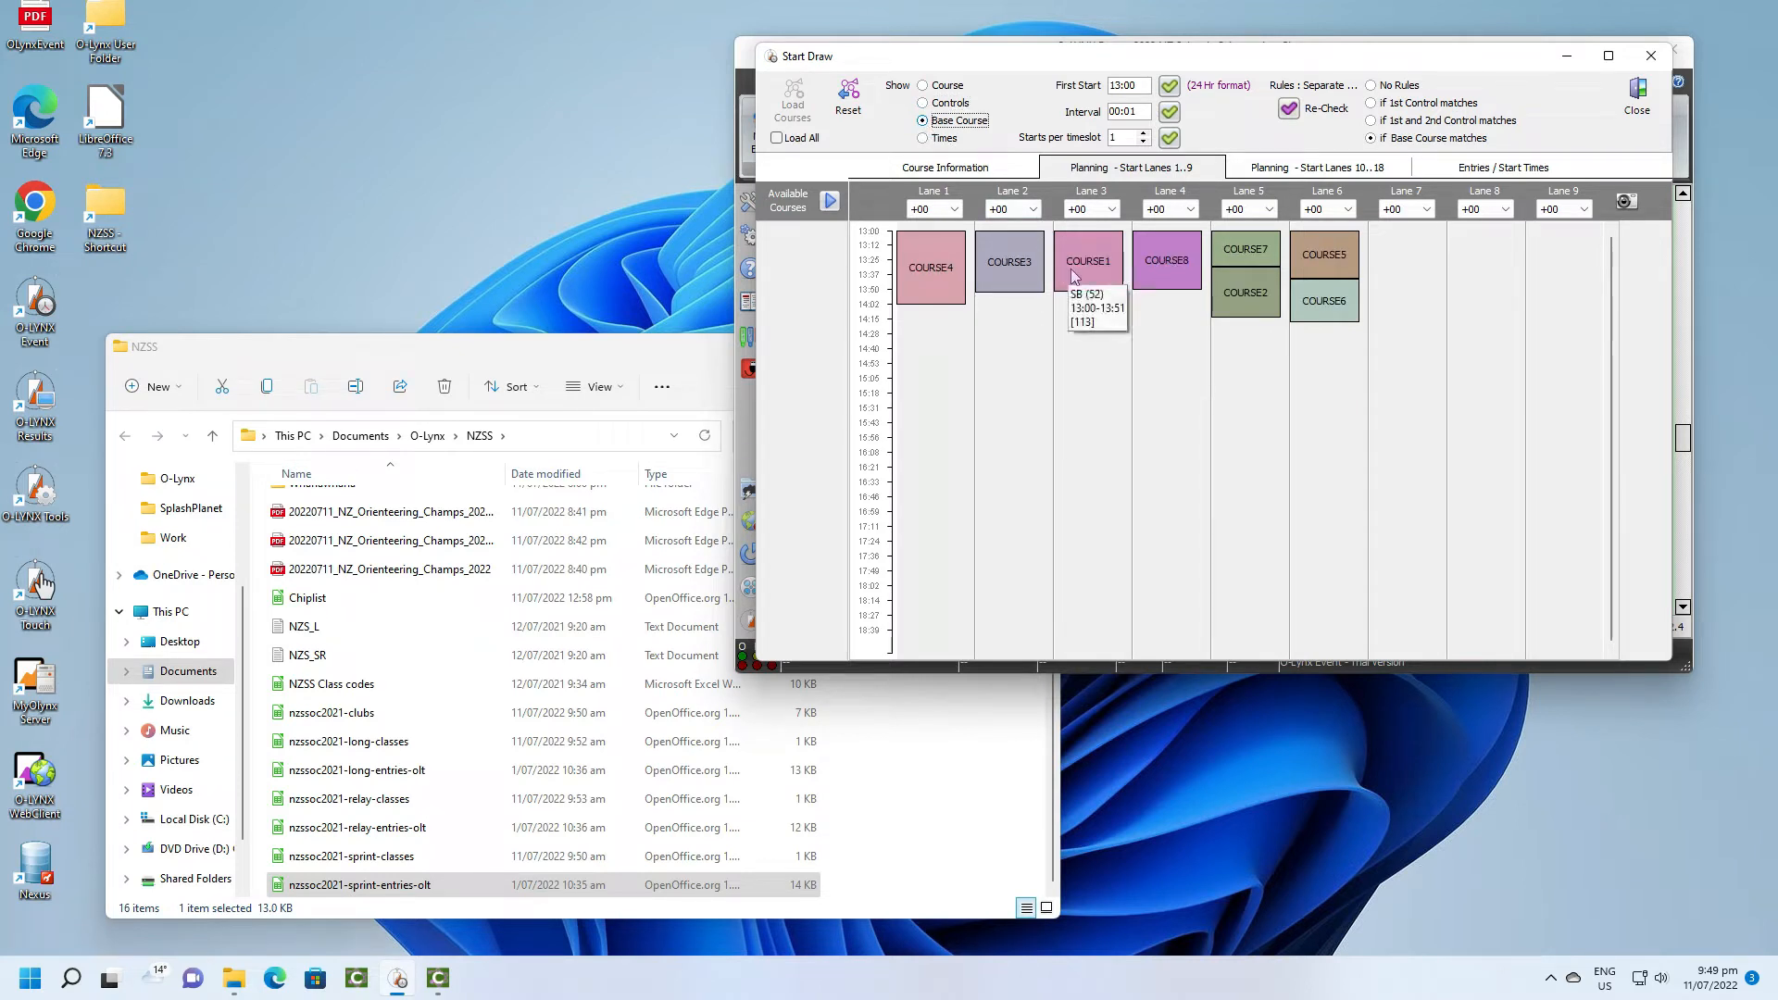
Consolidate the courses into four lanes: COURSE4, COURSE1, COURSE3 in lane 1; COURSE8, COURSE5 in lane 2; COURSE7, COURSE2 in lane 3; COURSE6 in lane 4.
left_click_drag(1028, 257, 920, 317)
left_click_drag(1104, 285, 980, 253)
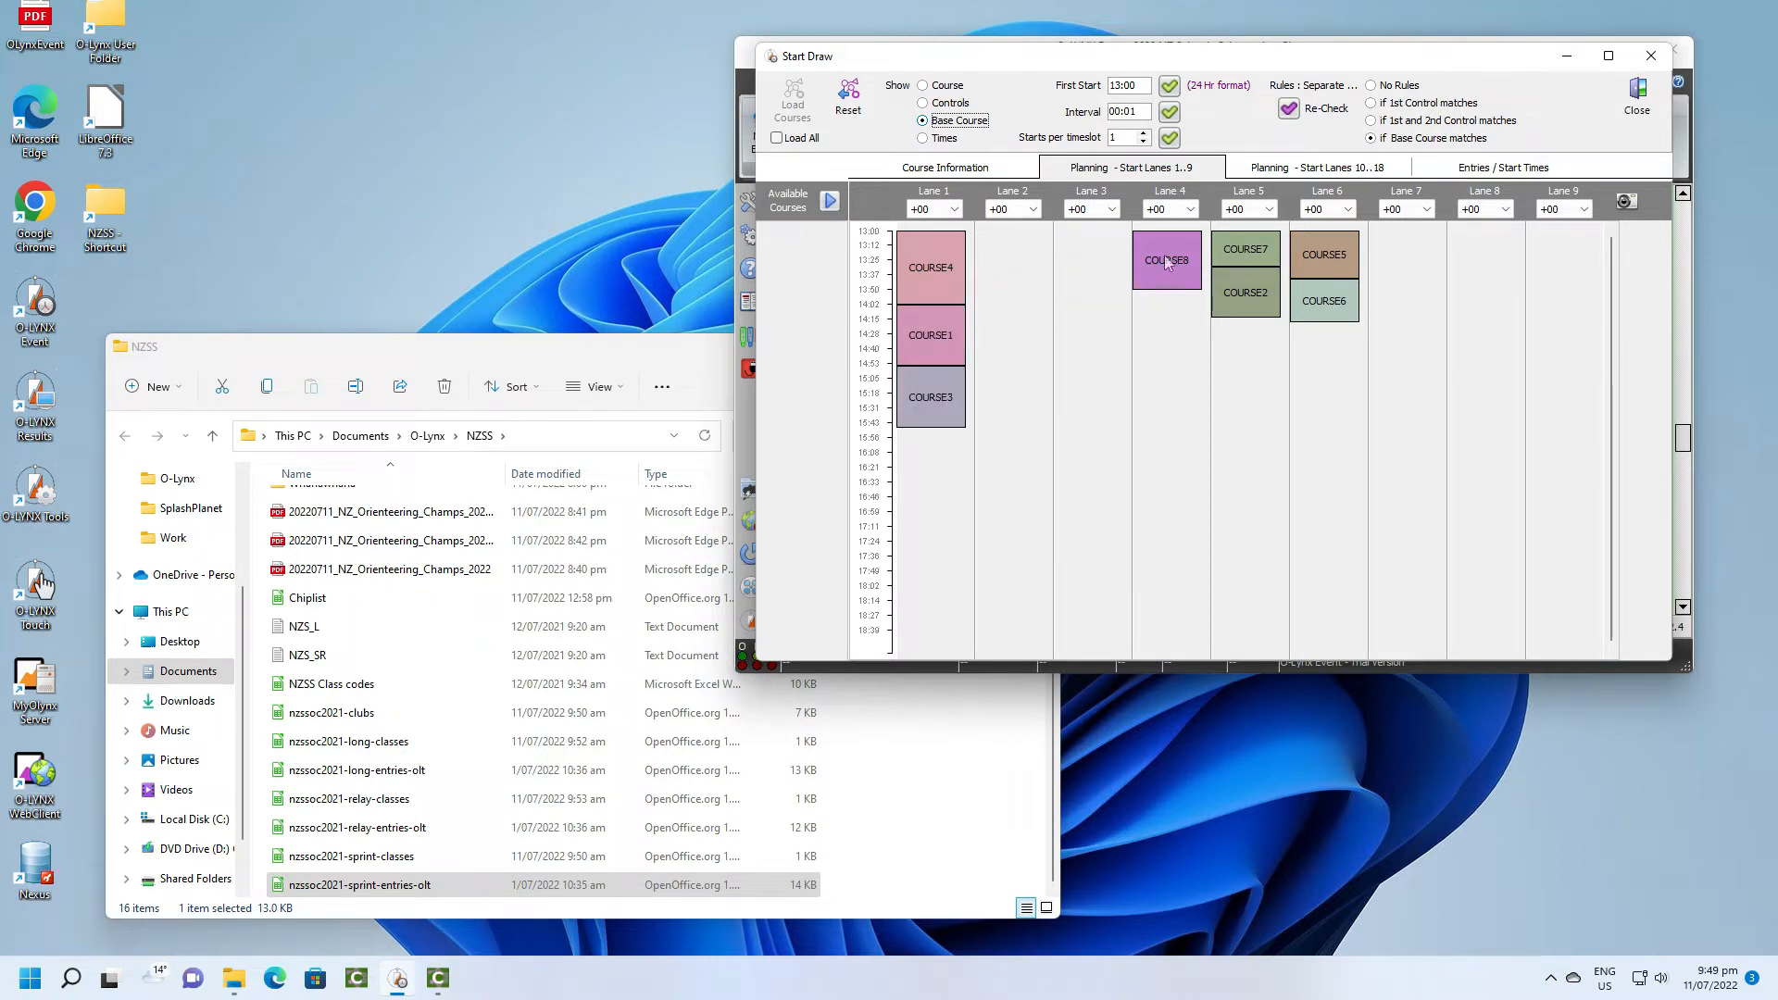
left_click_drag(1159, 259, 981, 258)
left_click_drag(1240, 250, 1098, 262)
left_click_drag(1234, 269, 1072, 291)
left_click_drag(1313, 270, 993, 313)
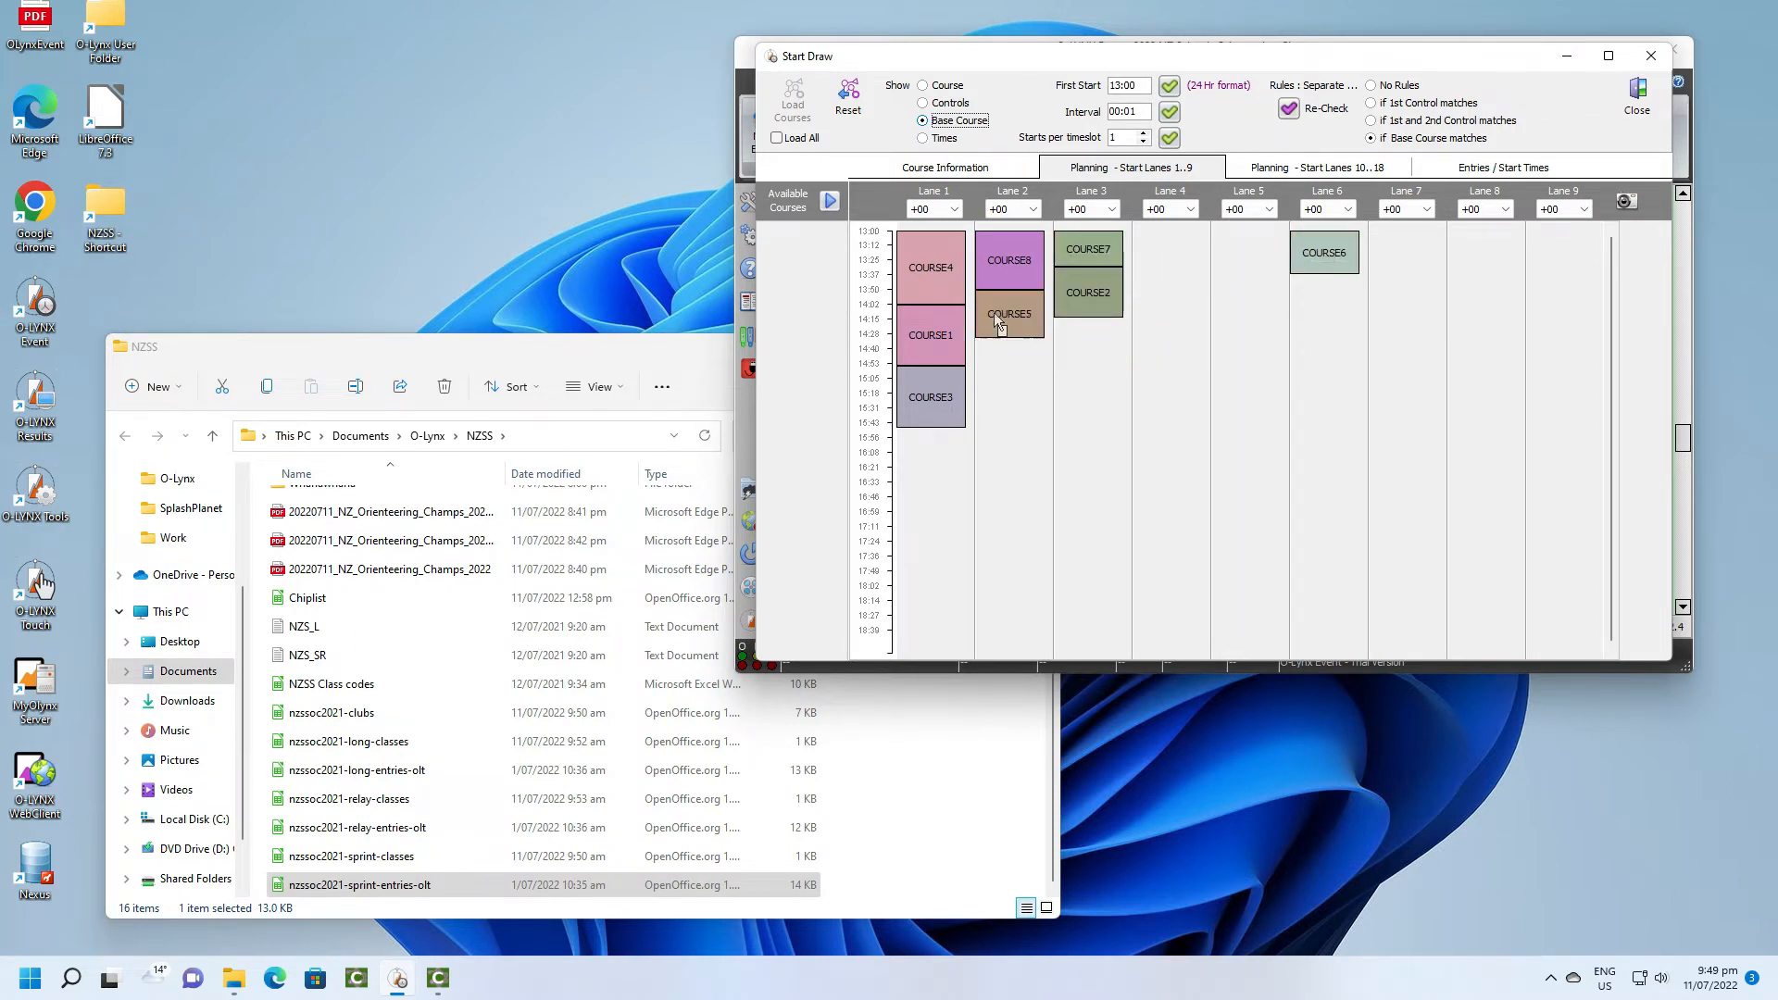
left_click_drag(1318, 252, 1158, 278)
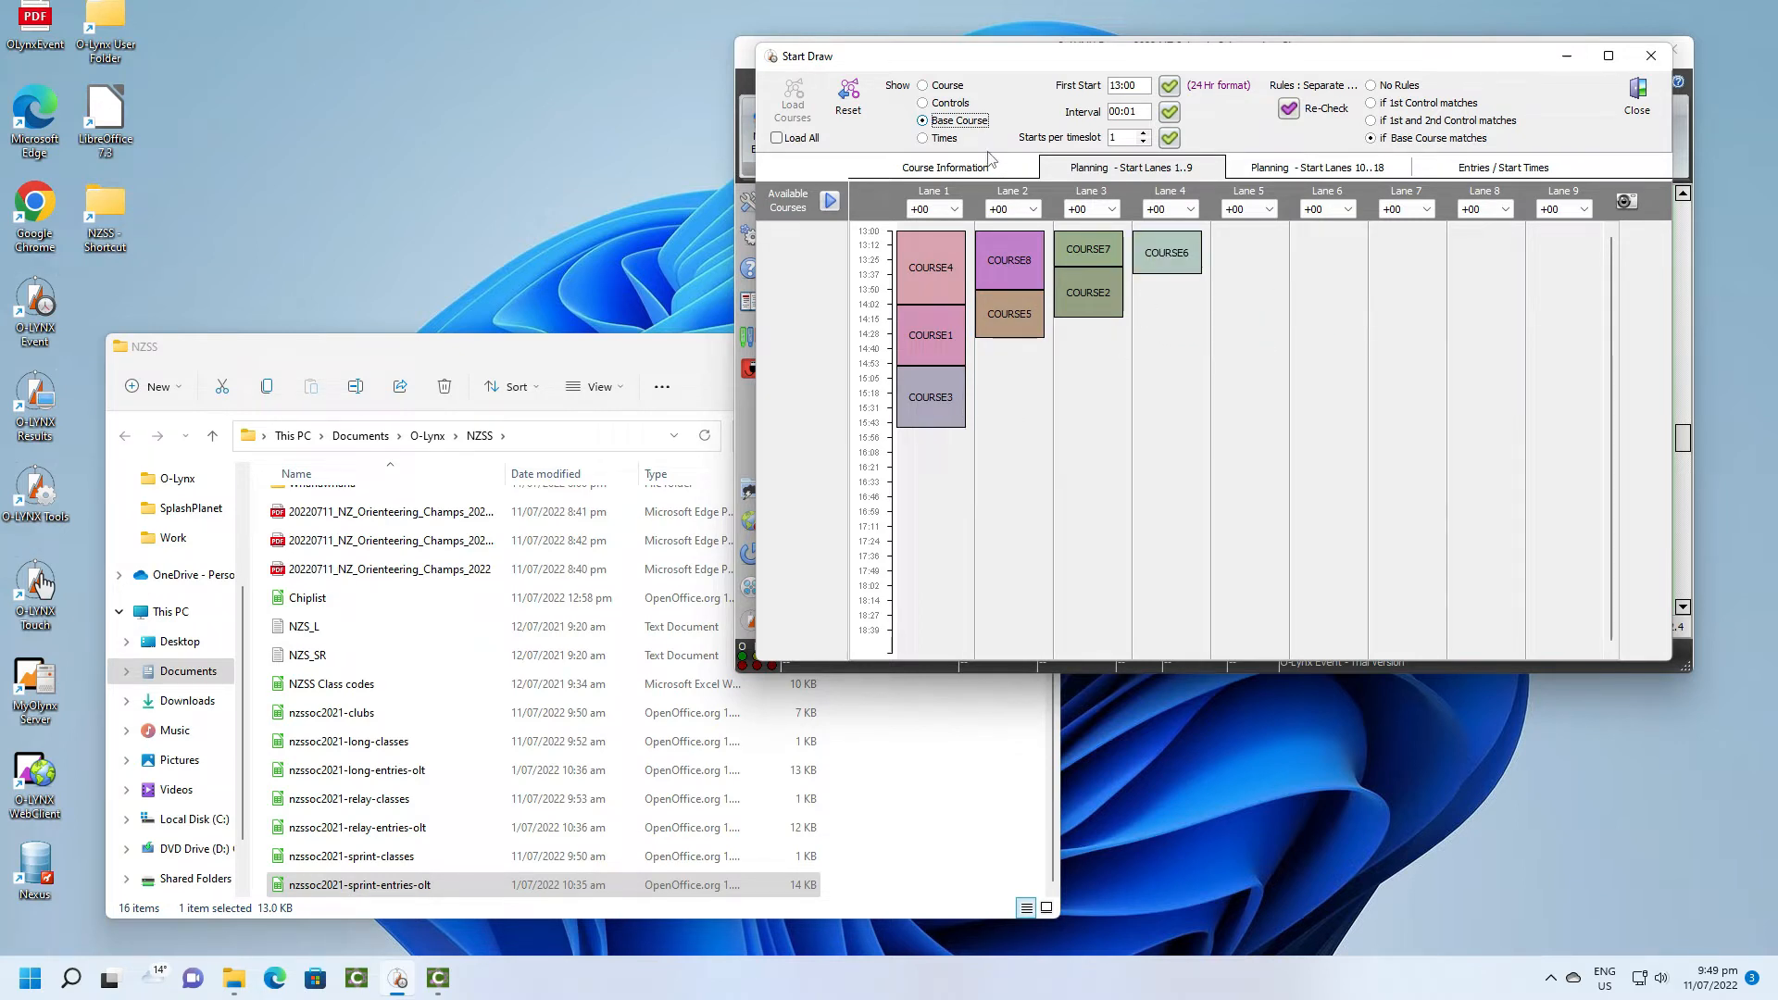
Show the course names and rearrange the plan to IB, SB in lane 1, Y78B, IG in lane 3 and JG, SG in lane 4.
left_click(943, 85)
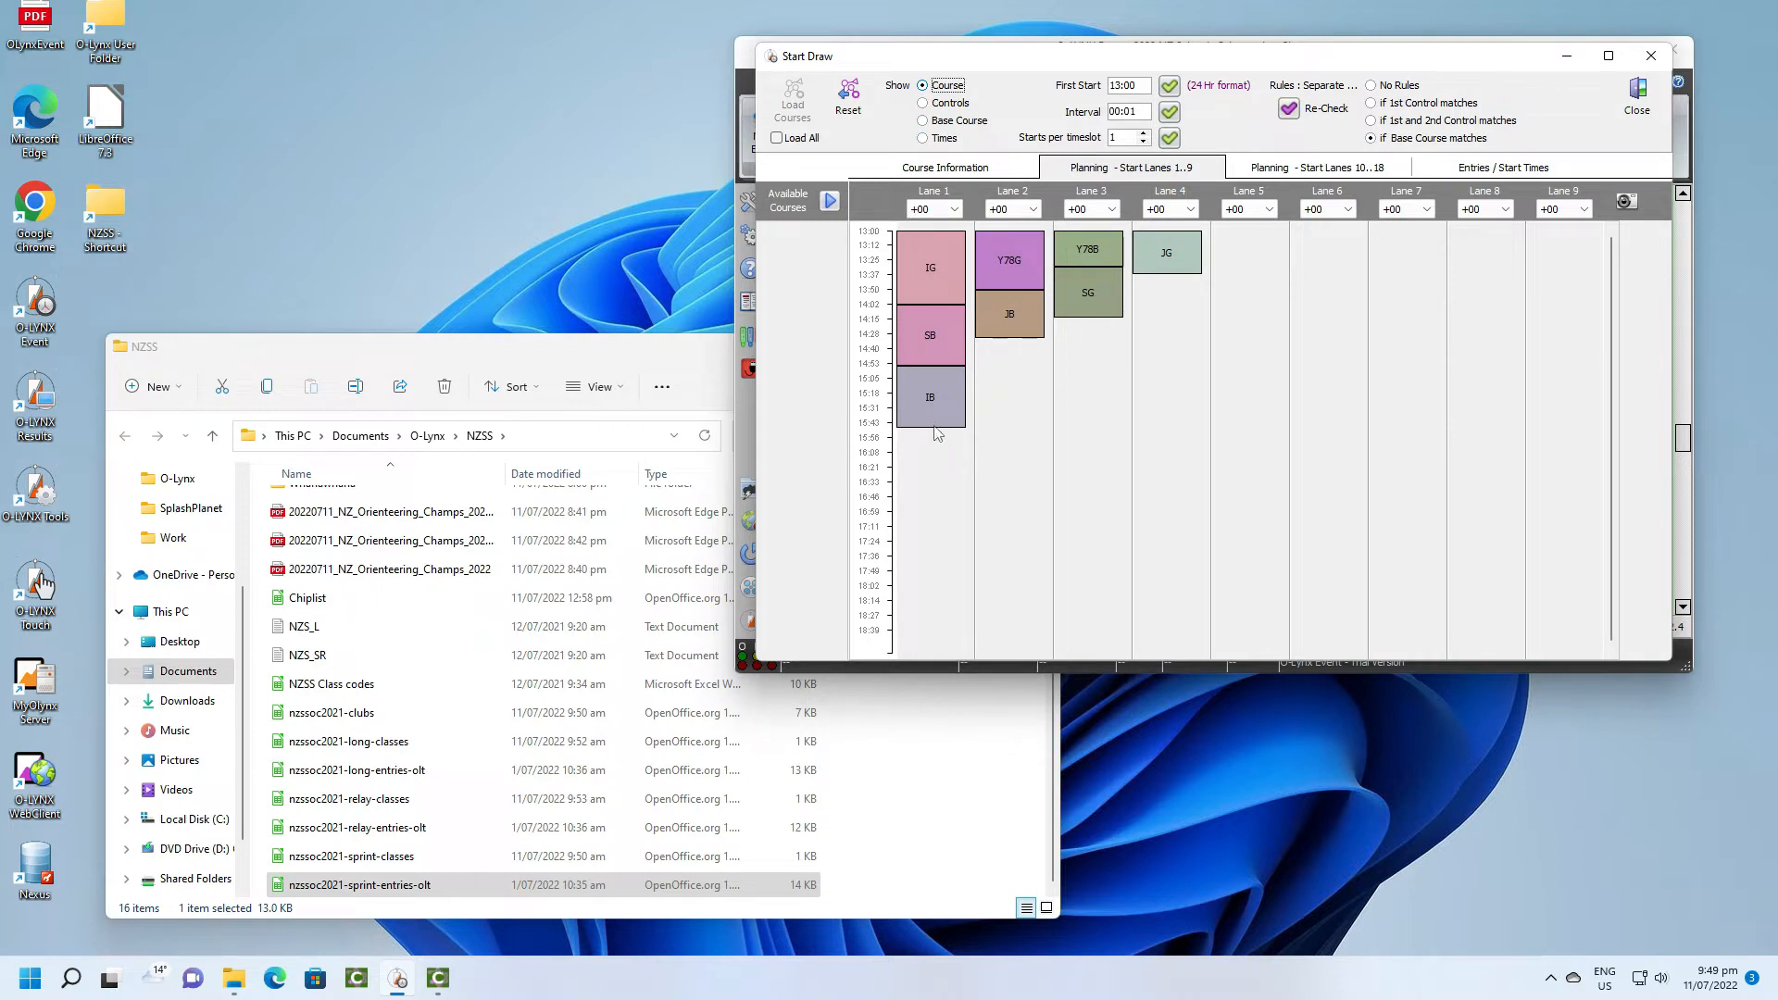
left_click_drag(929, 396, 1137, 291)
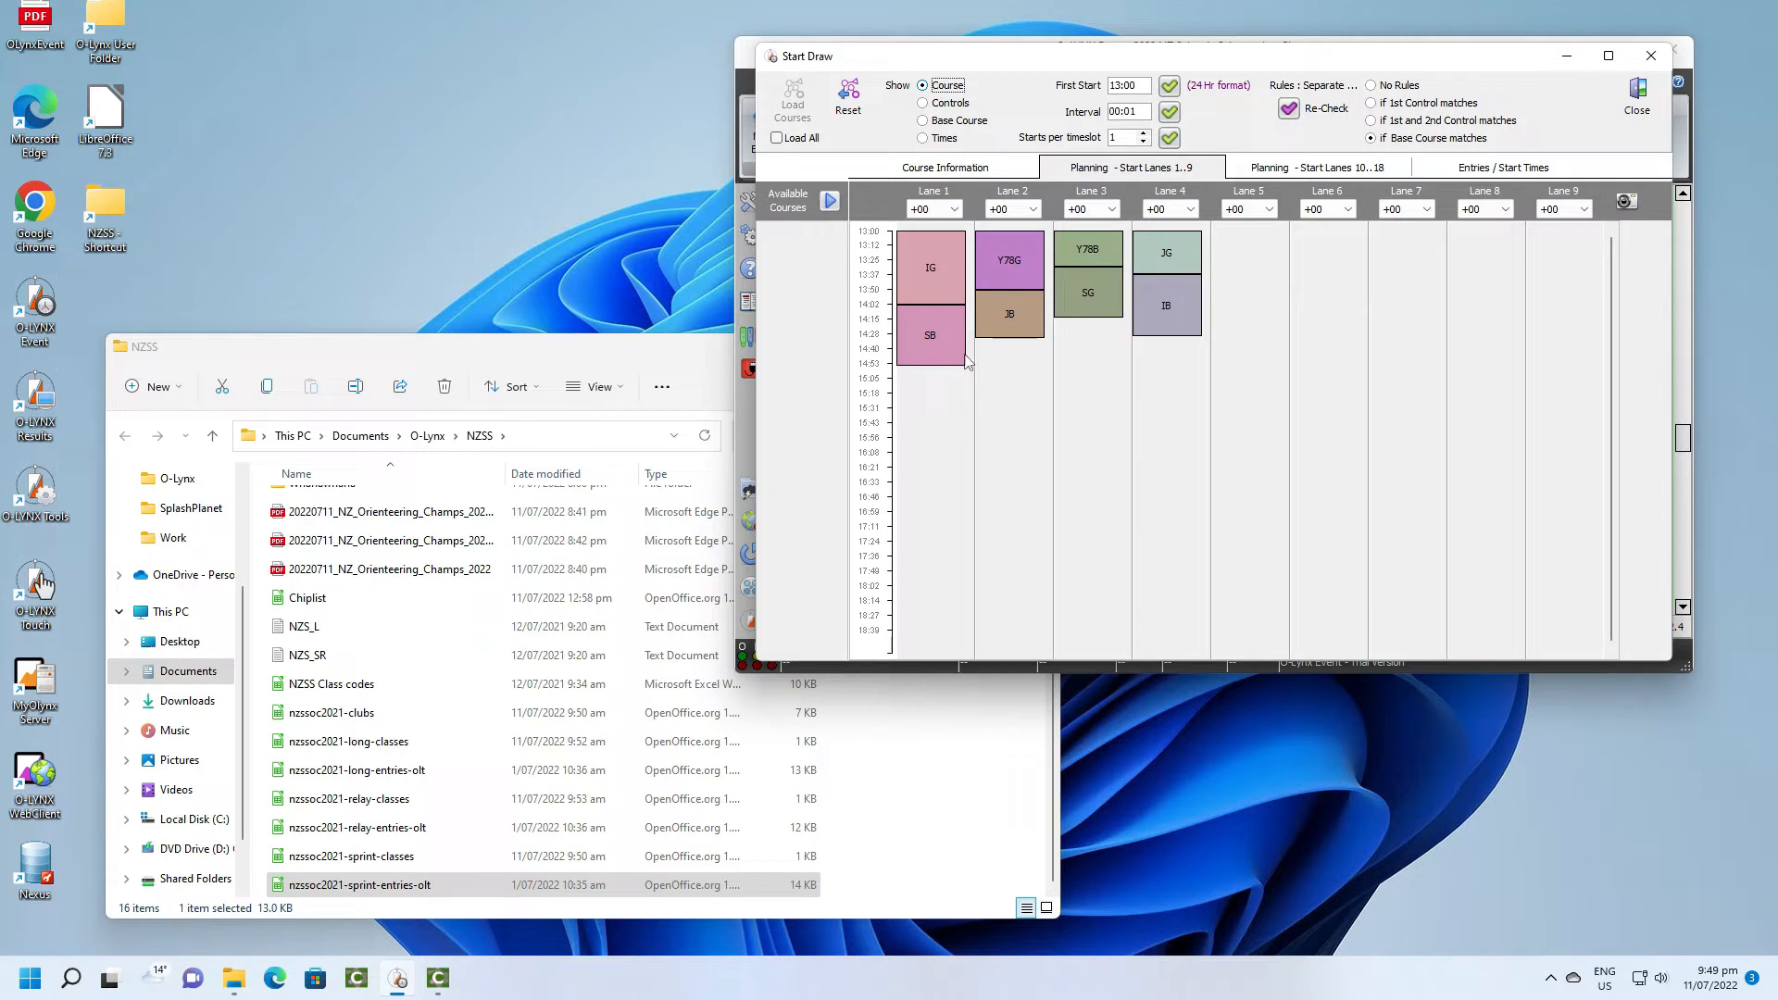
mouse_move(929, 265)
left_click_drag(929, 266, 1065, 354)
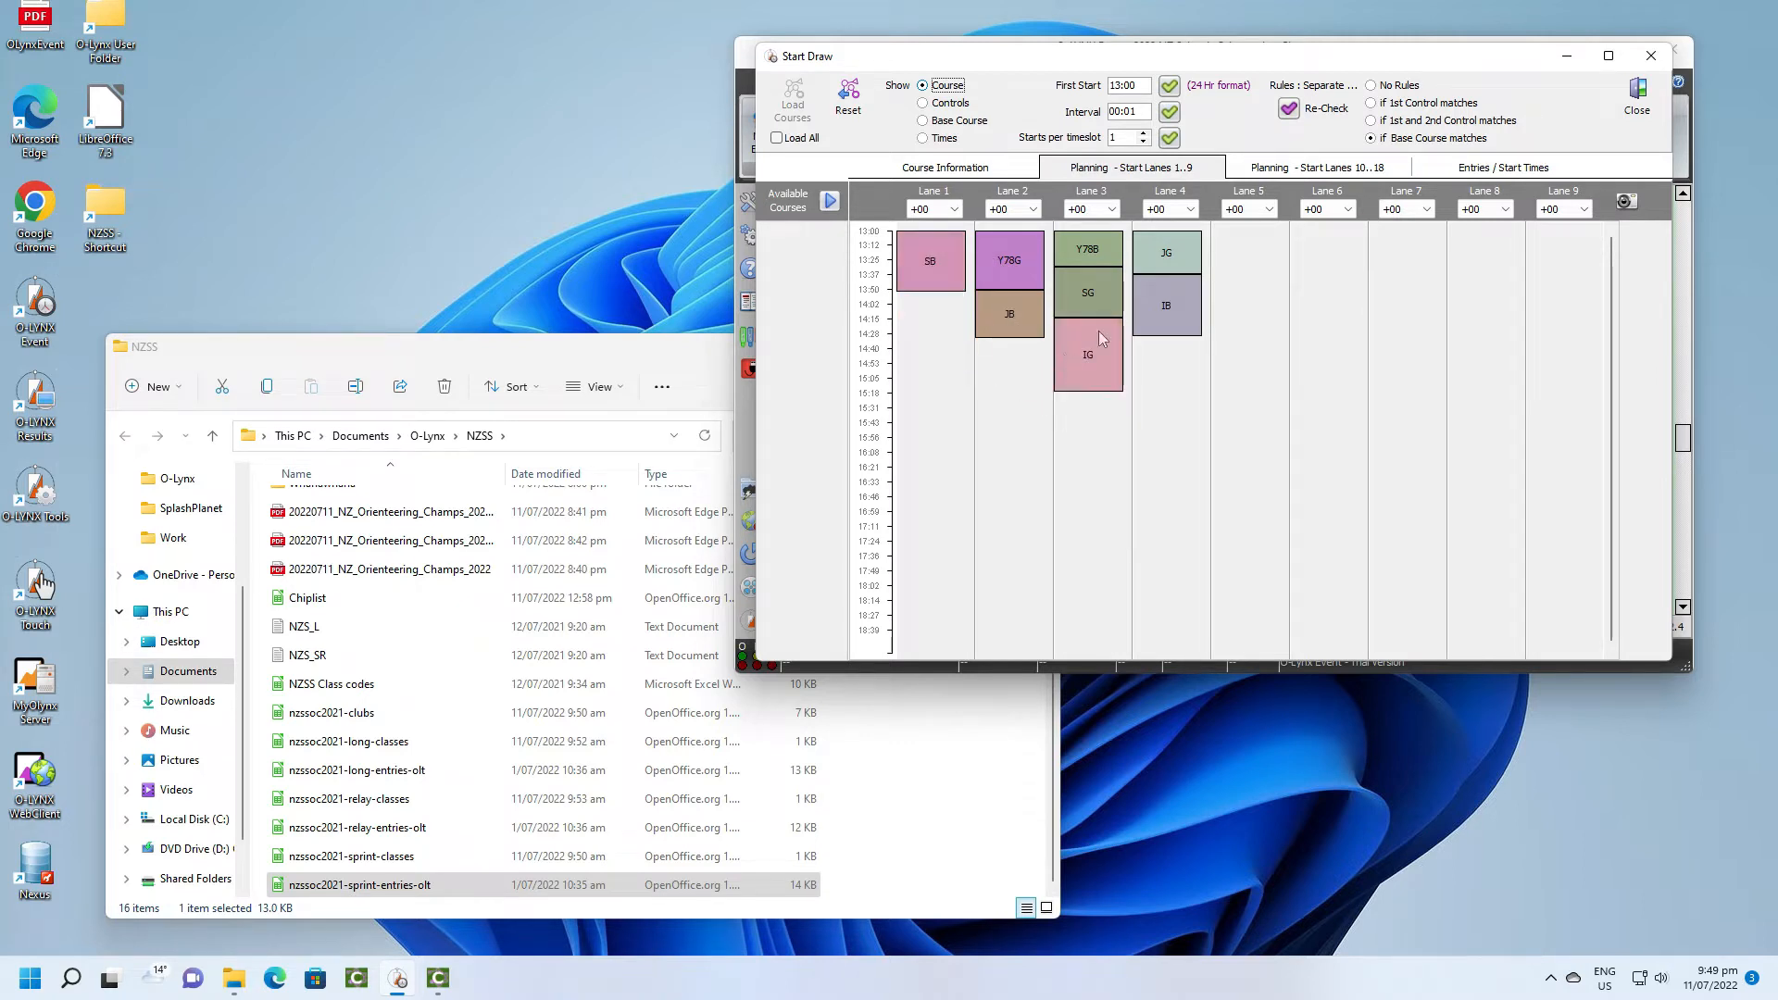
left_click_drag(1147, 311, 923, 380)
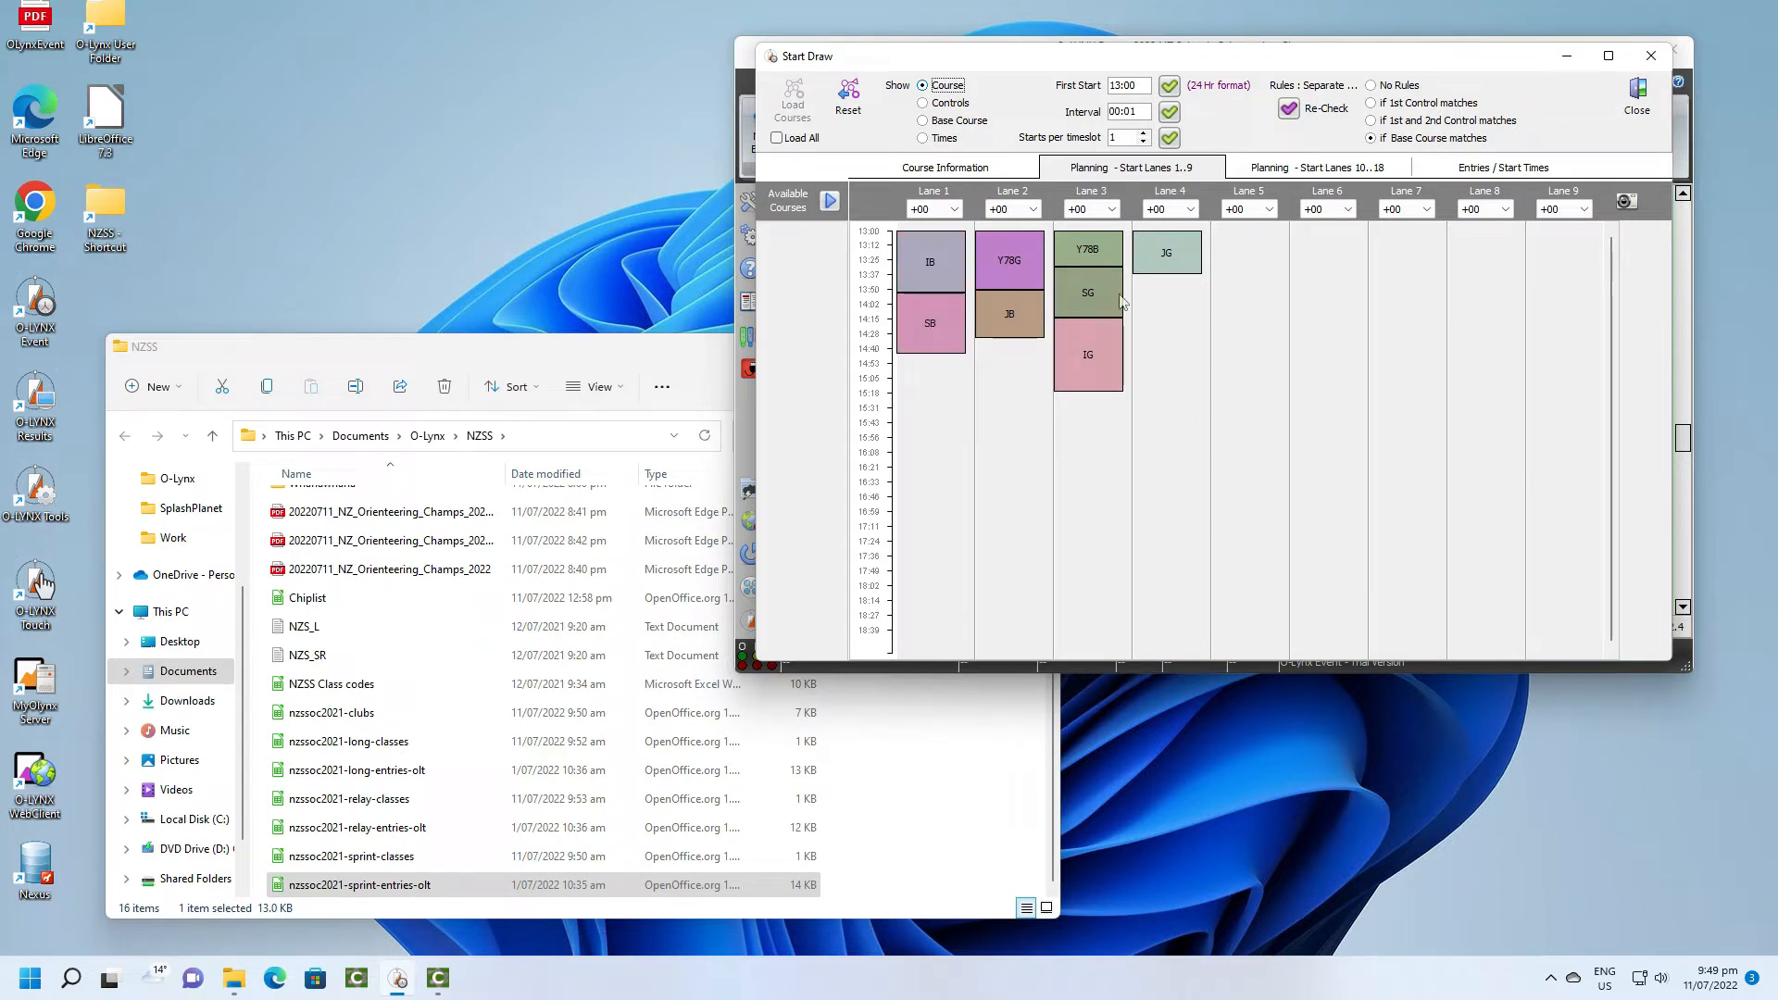
mouse_move(1082, 259)
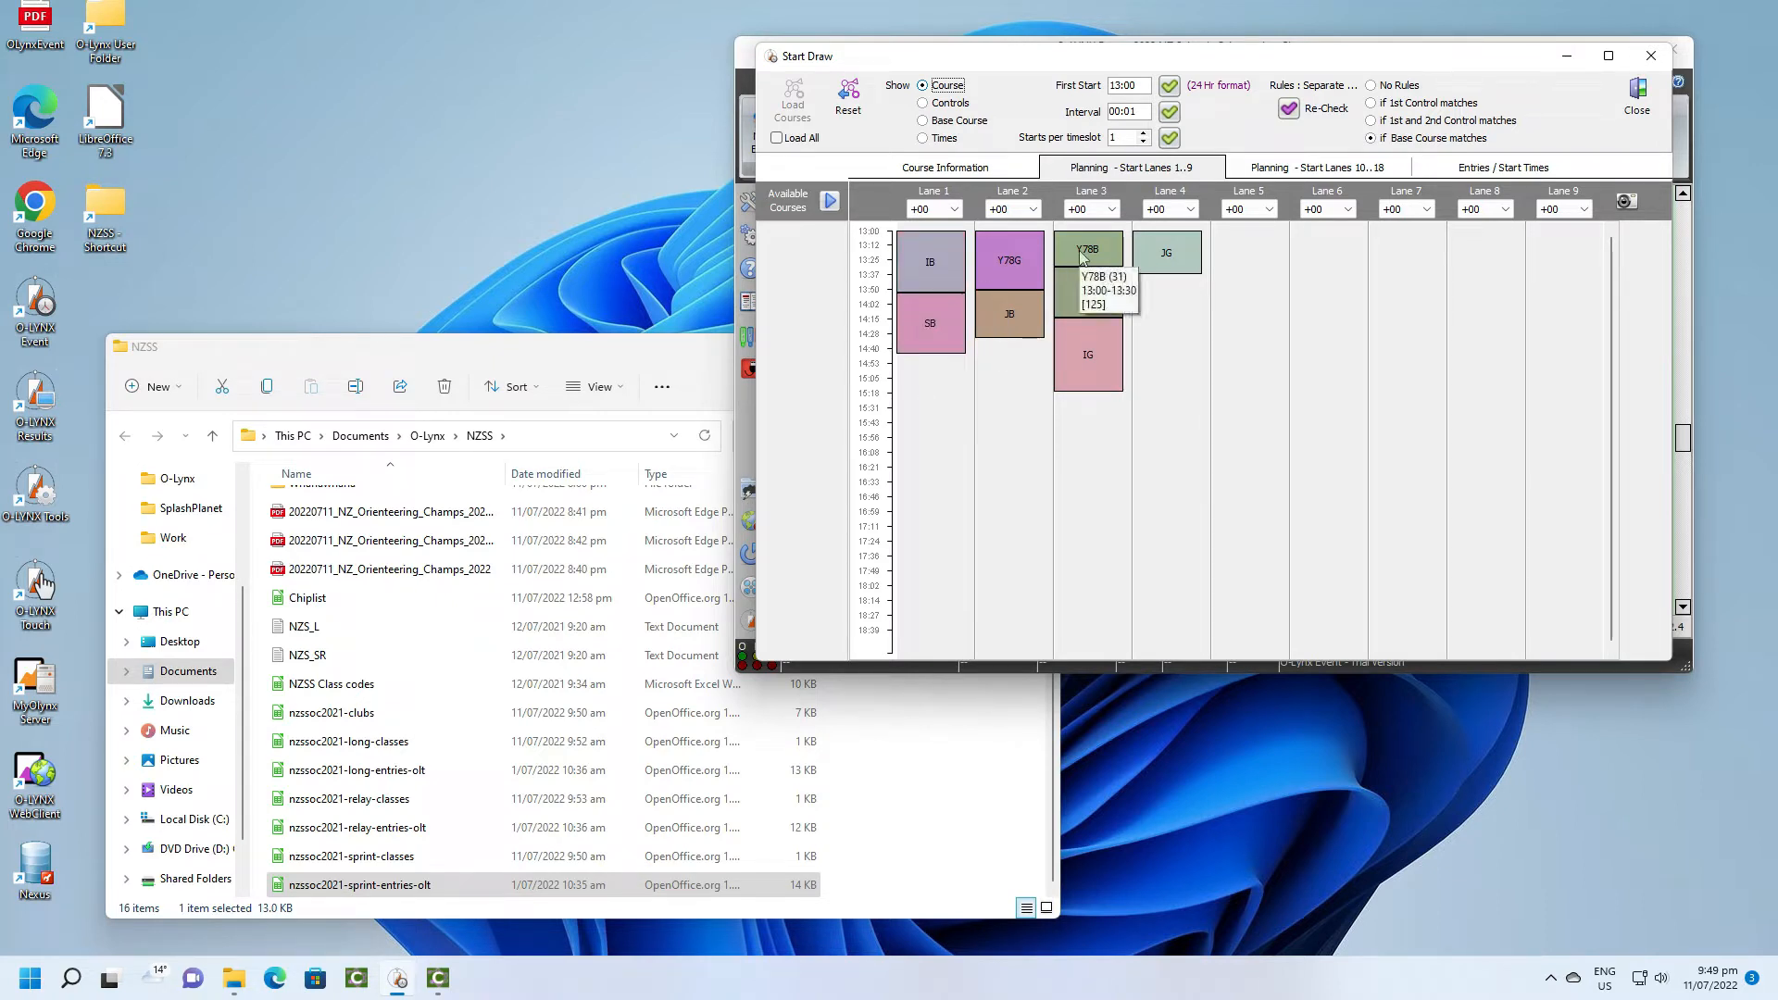
left_click_drag(1078, 295, 1139, 313)
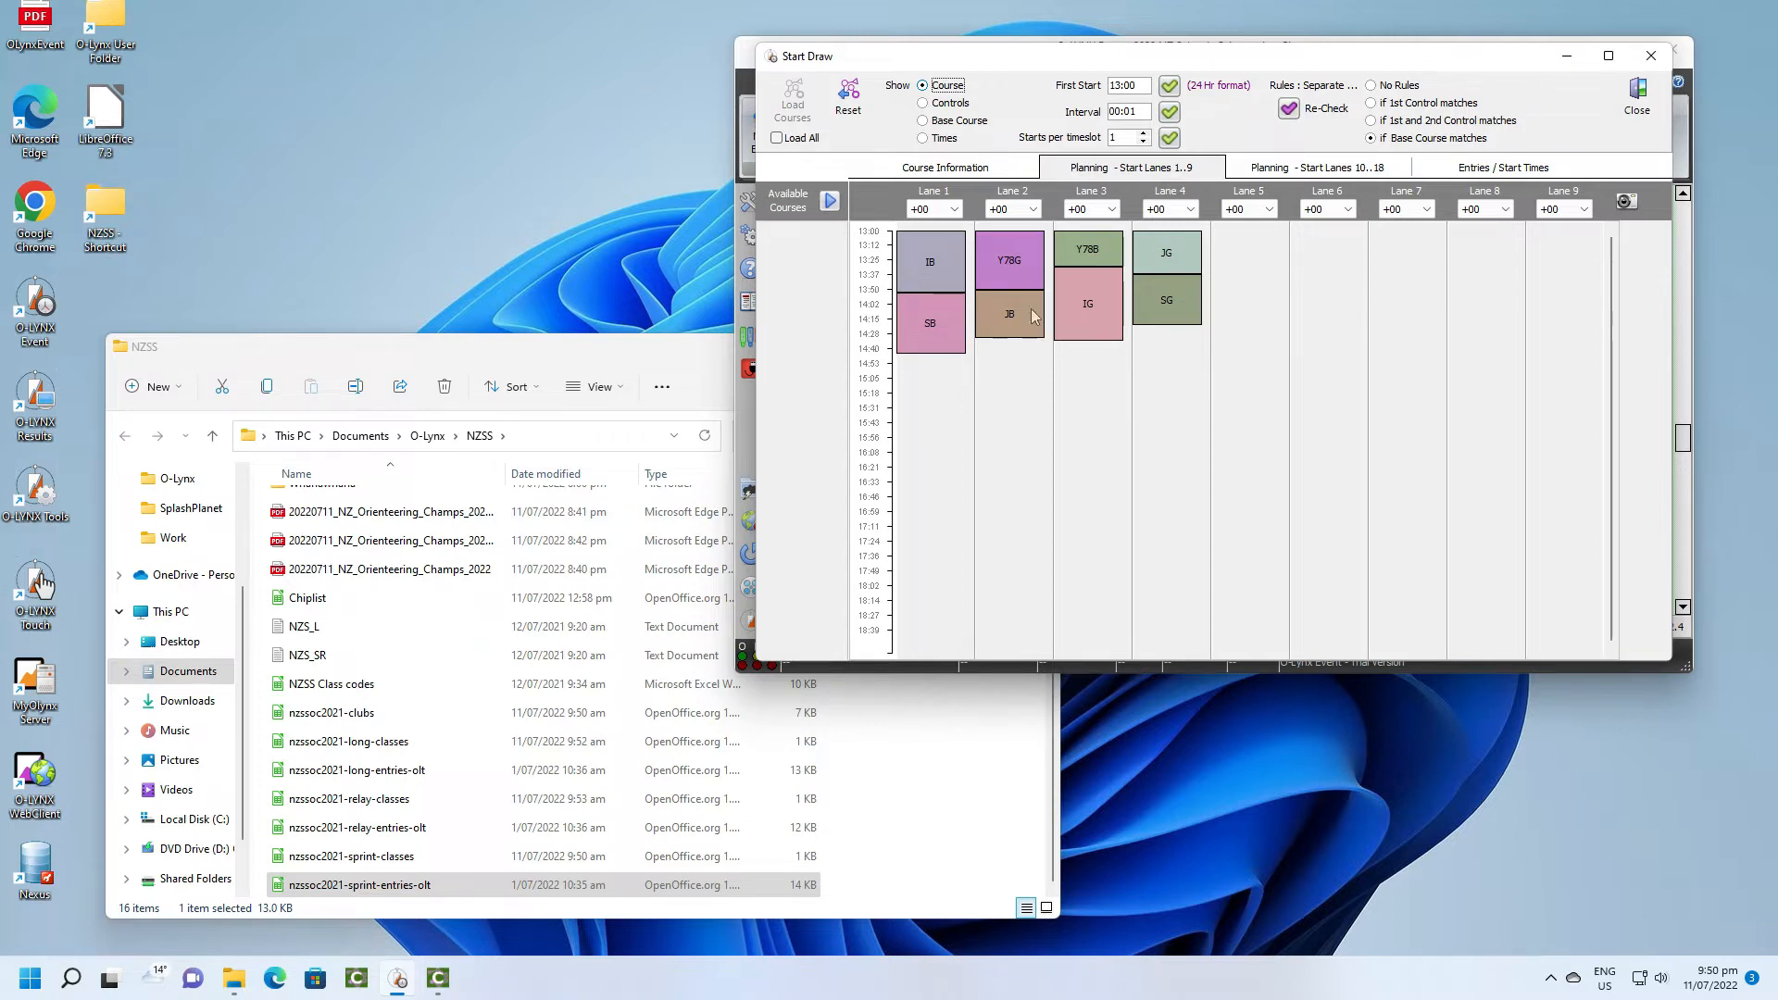
Check the lanes by base course and first controls, and move course Y78B after IG in lane 3.
left_click(923, 121)
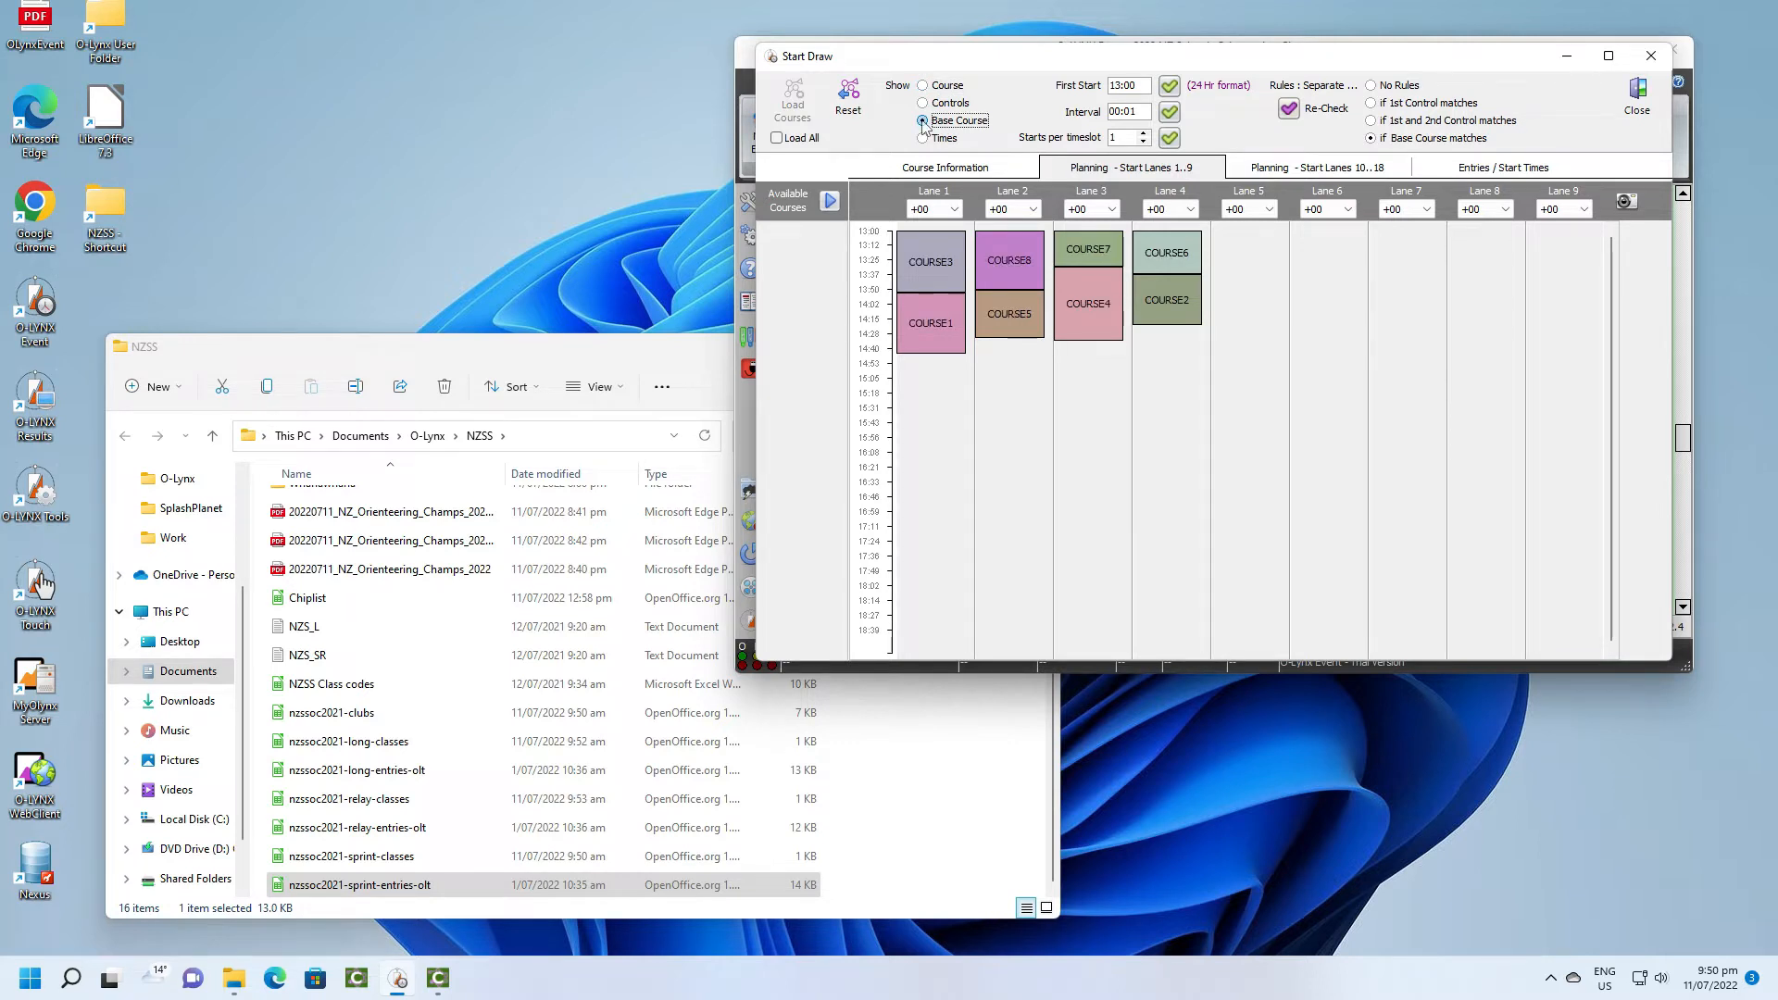
left_click(923, 103)
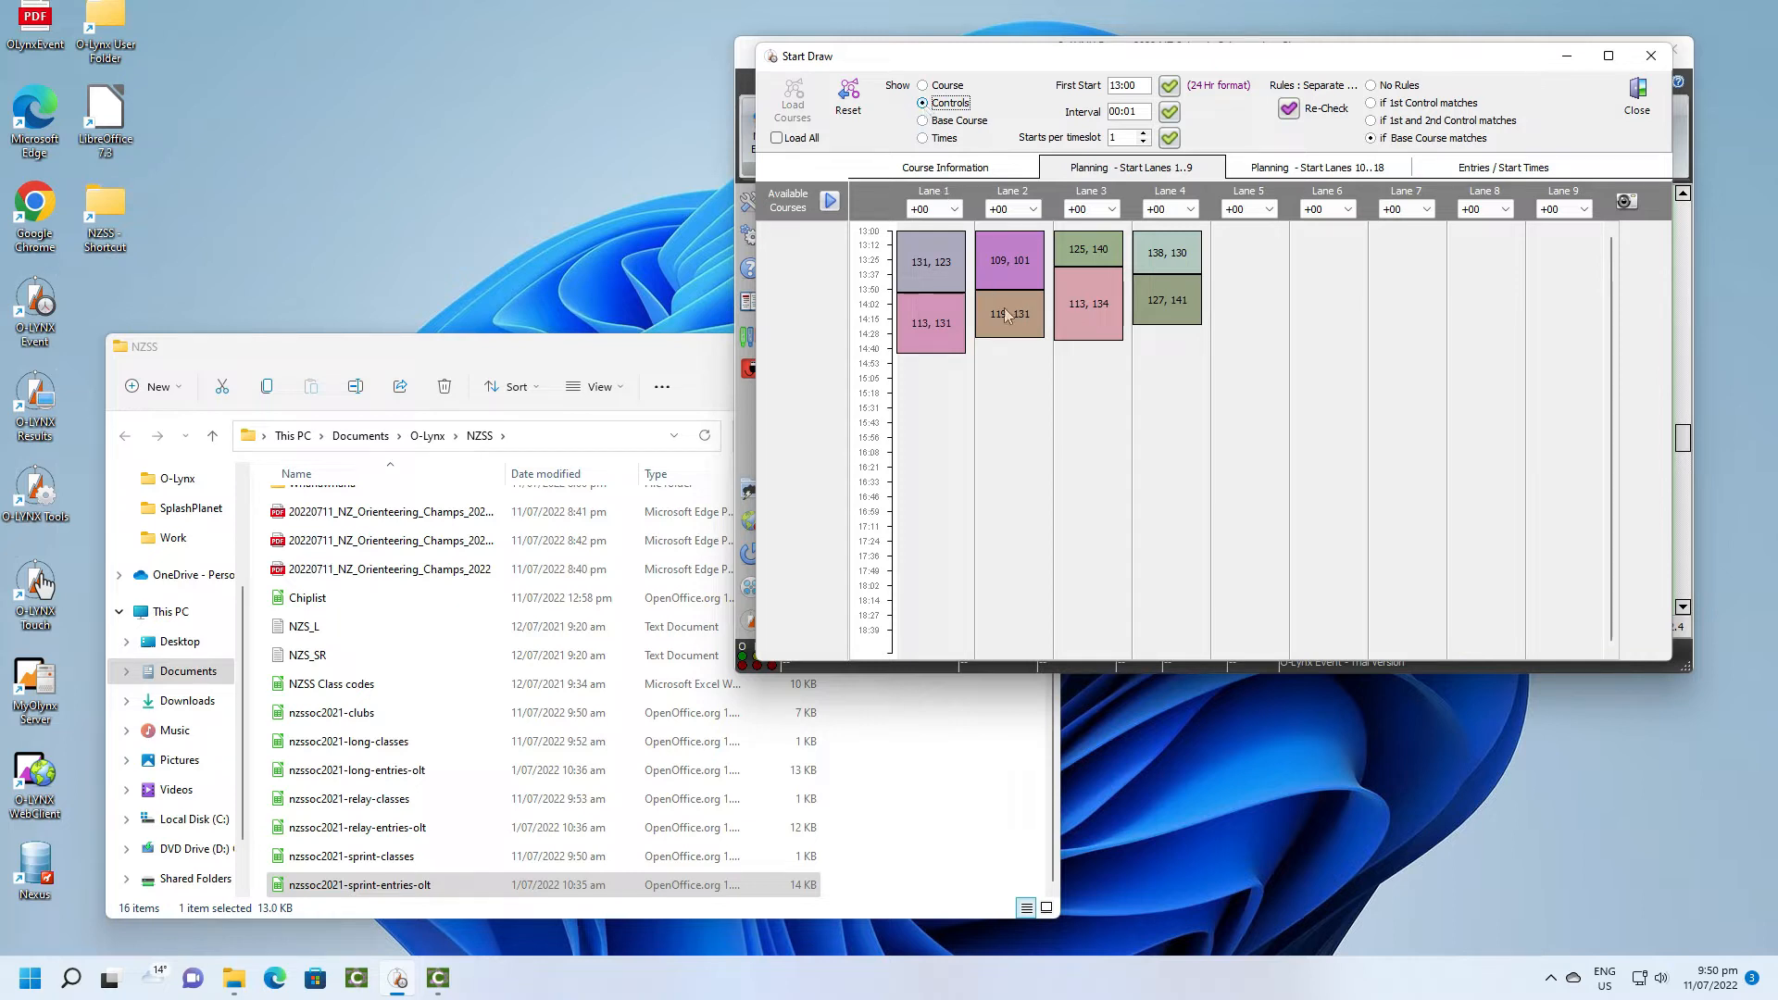
mouse_move(1105, 253)
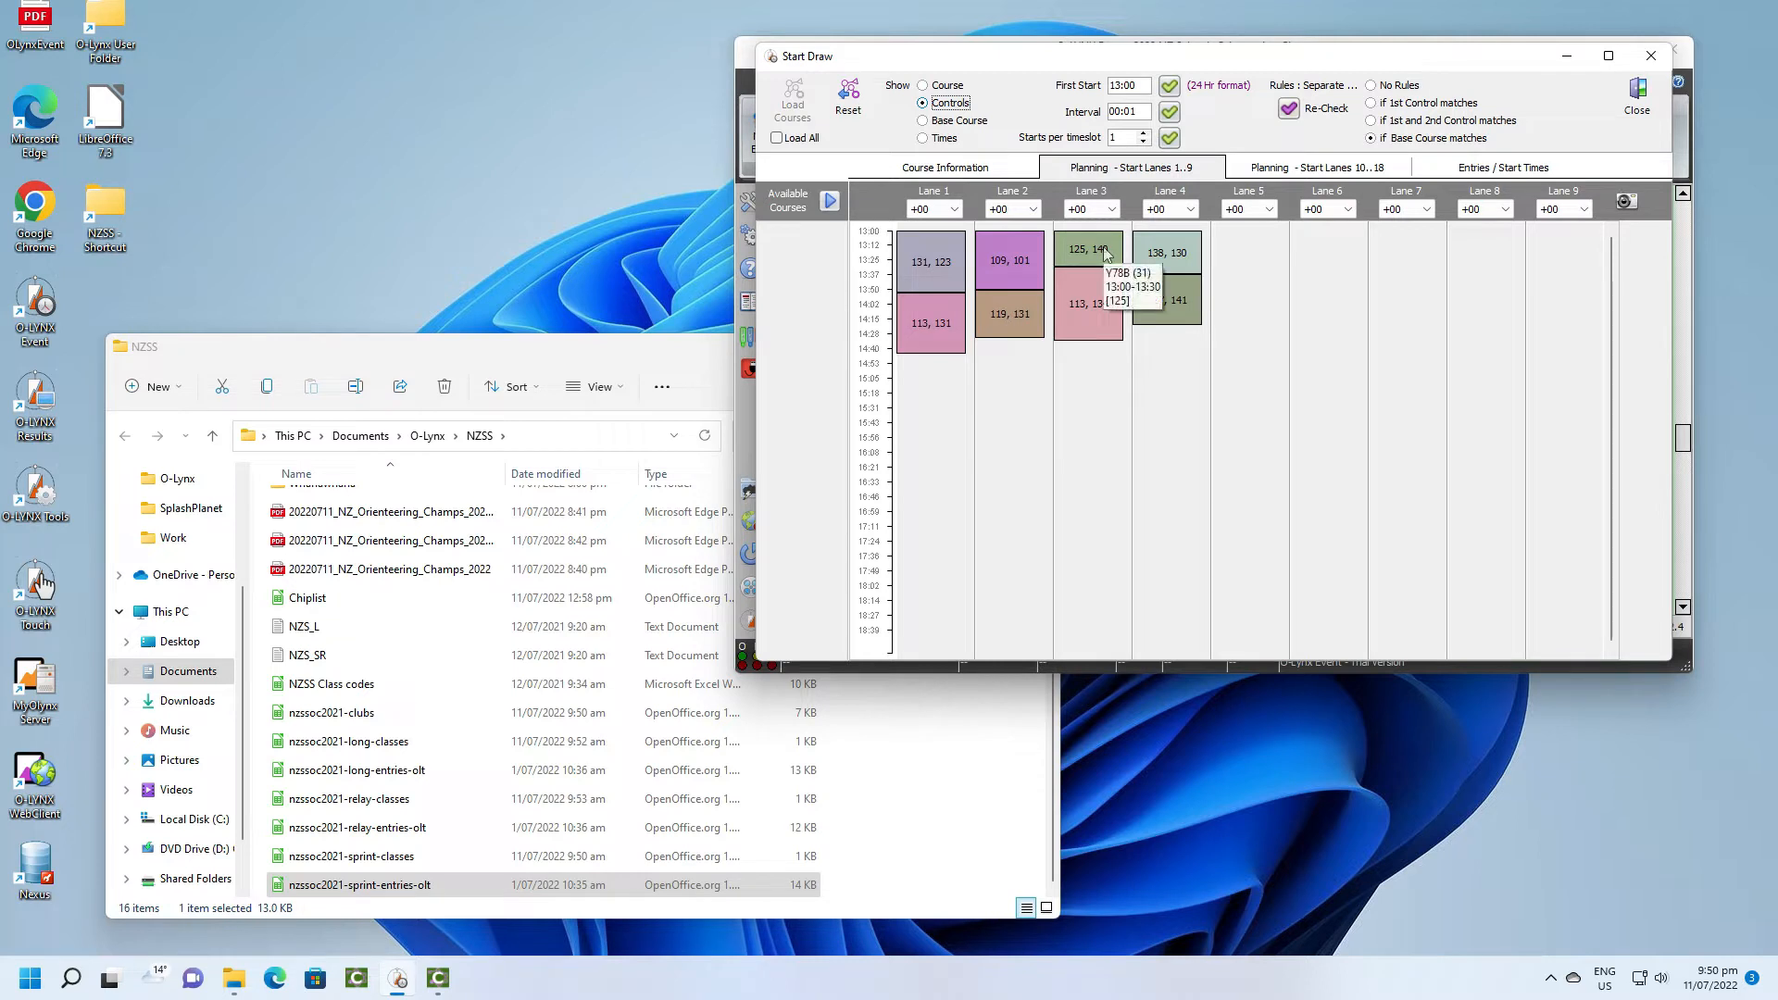
left_click_drag(1105, 253, 1102, 361)
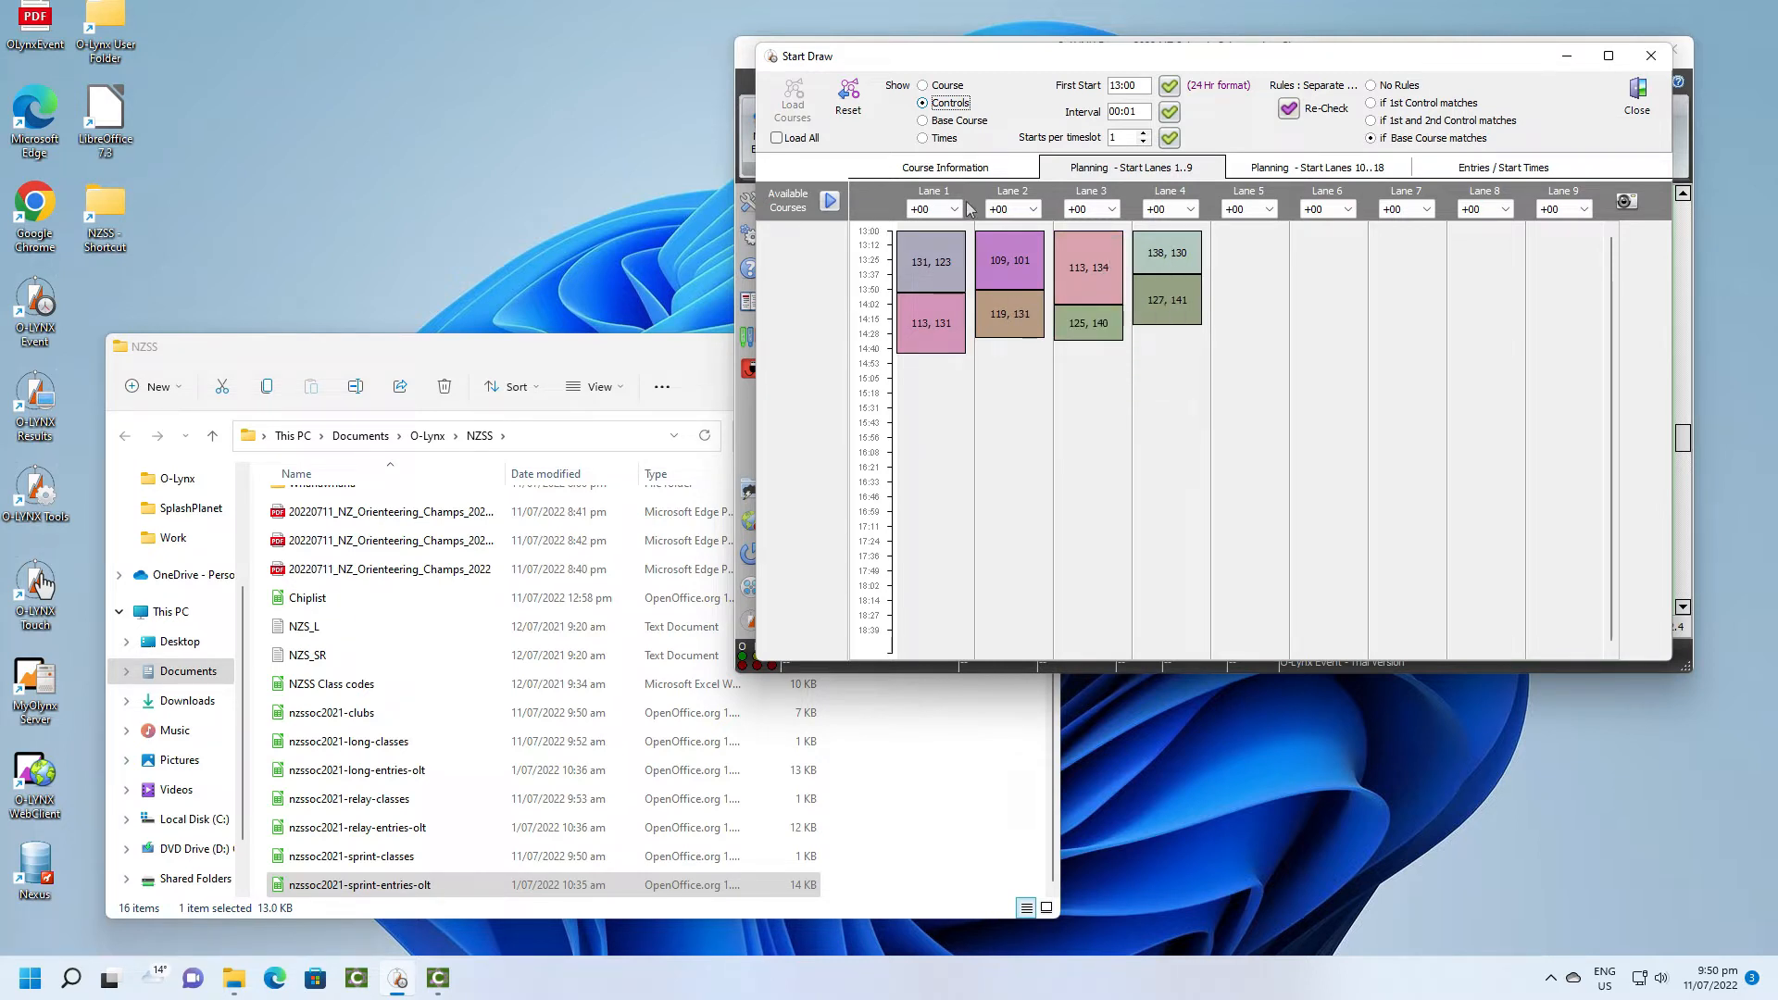
Show the base courses and swap COURSE3 with COURSE2, placing COURSE2 first in lane 1 and COURSE3 last in lane 4.
left_click(924, 121)
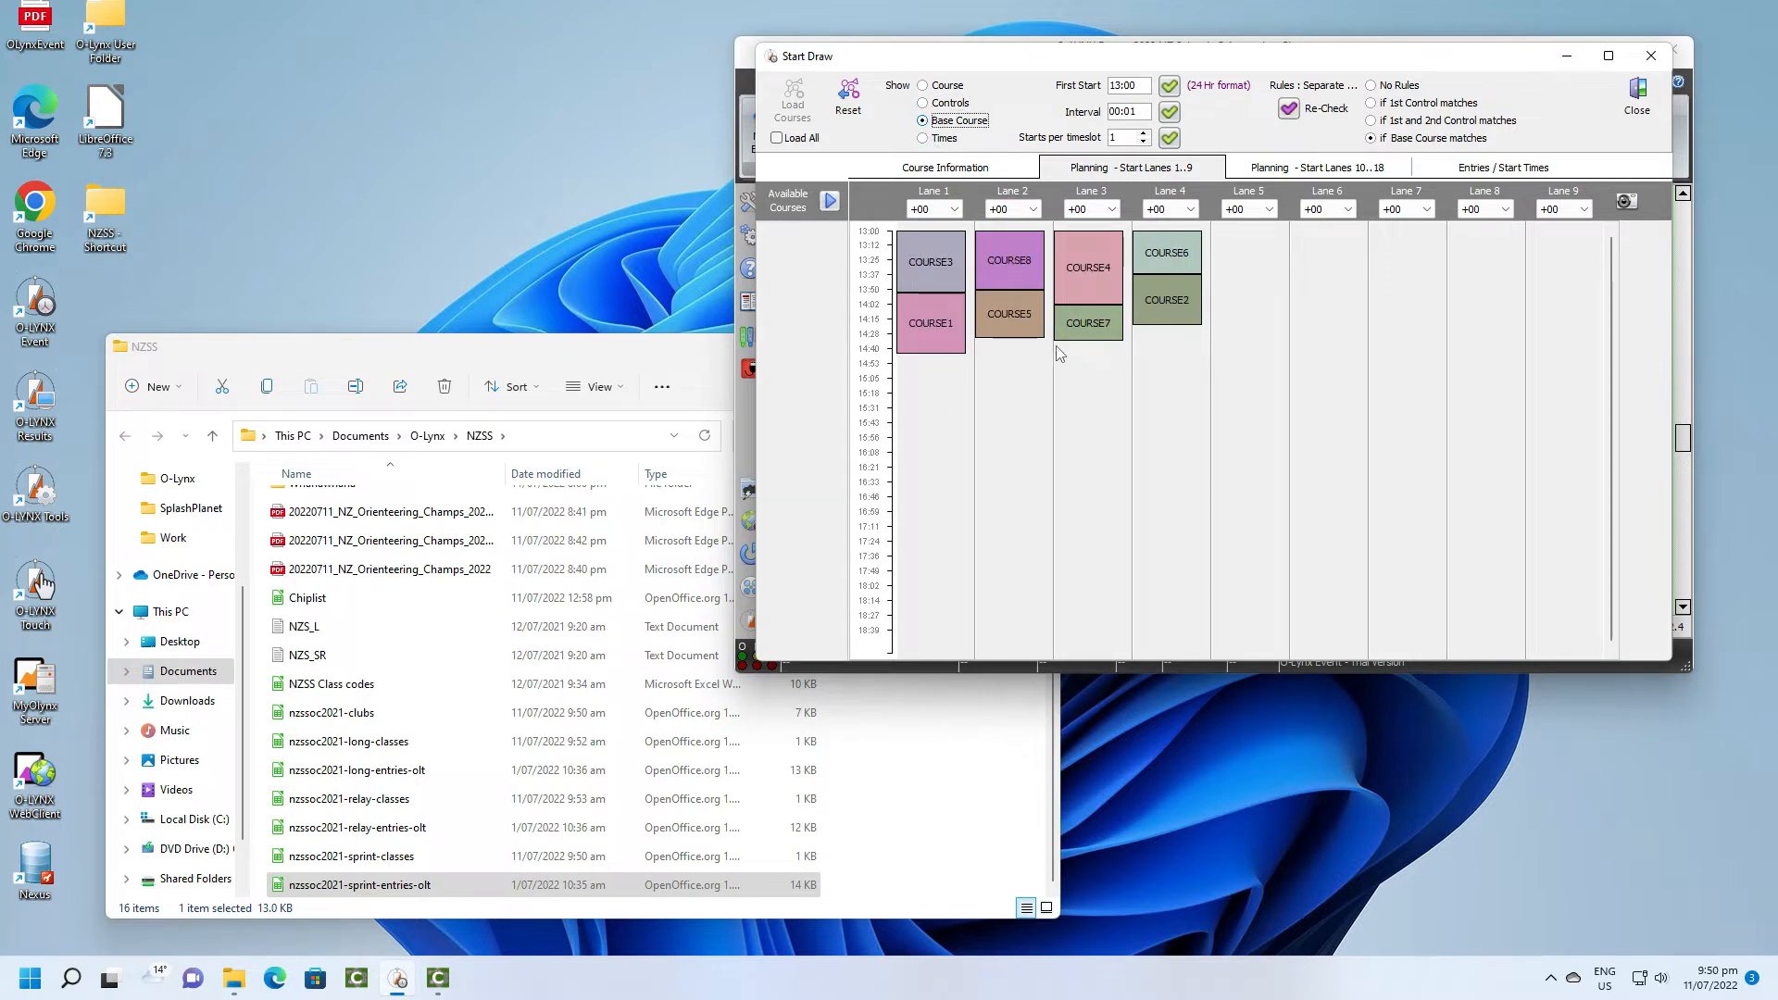
mouse_move(1008, 261)
mouse_move(918, 262)
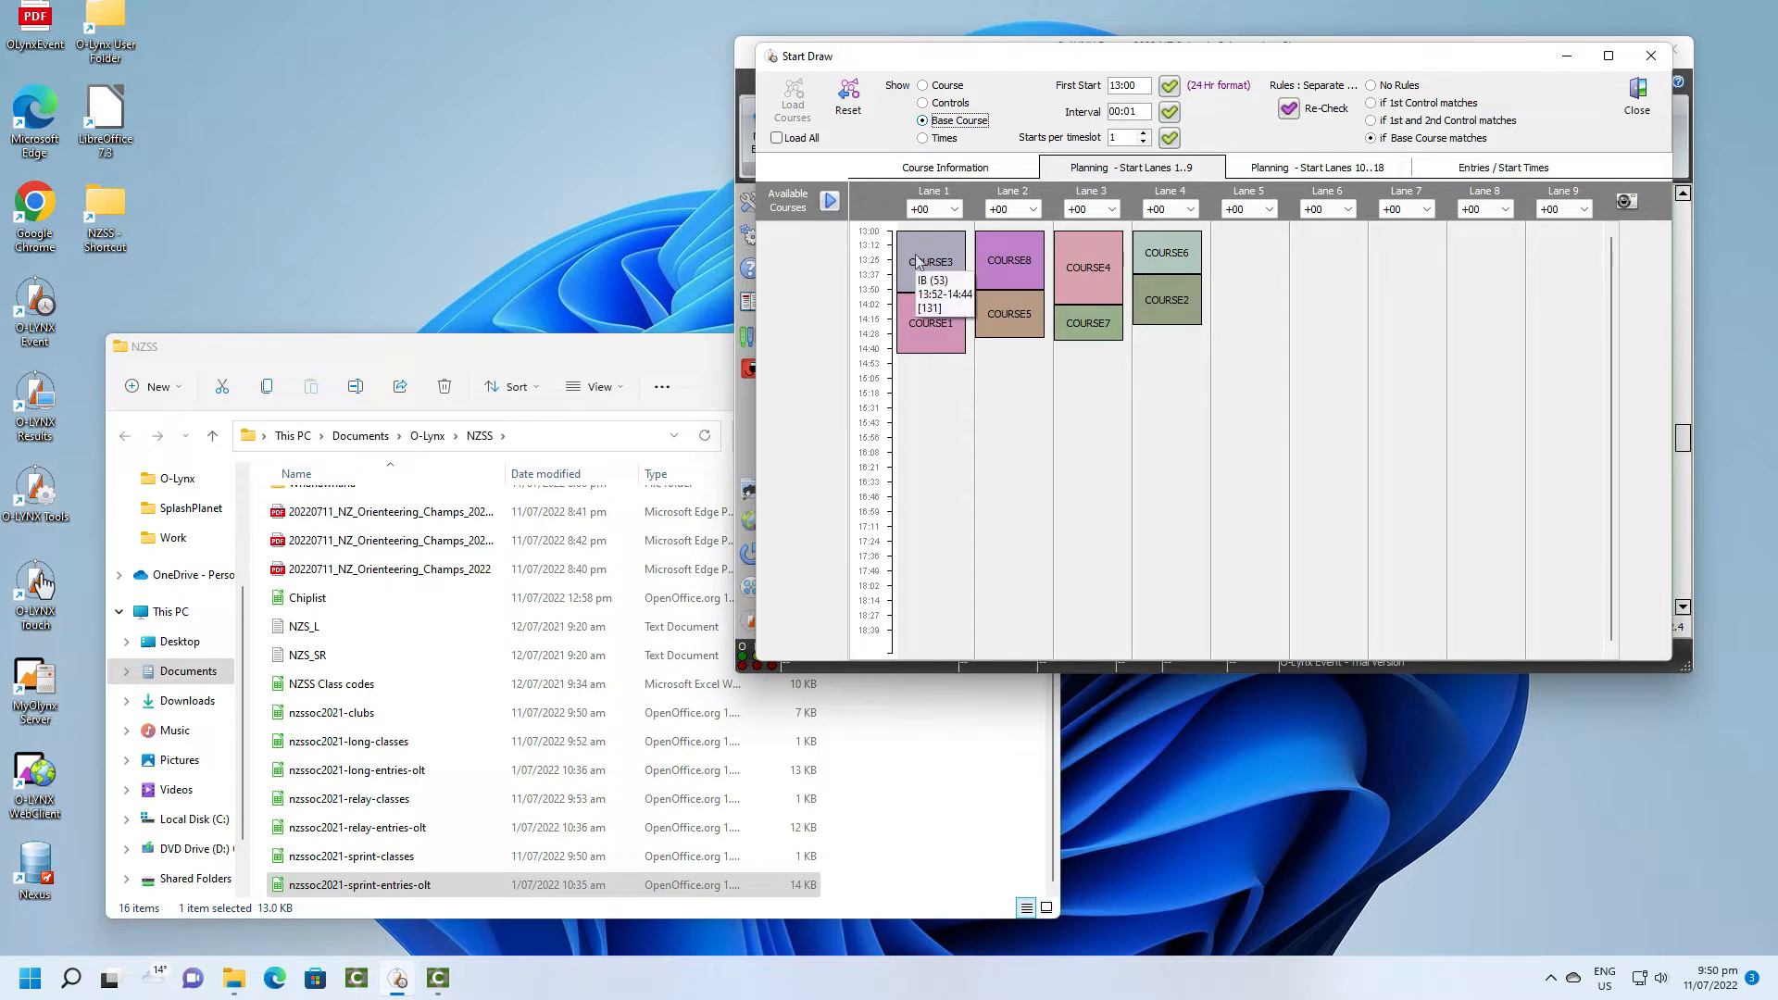
left_click_drag(918, 262, 932, 359)
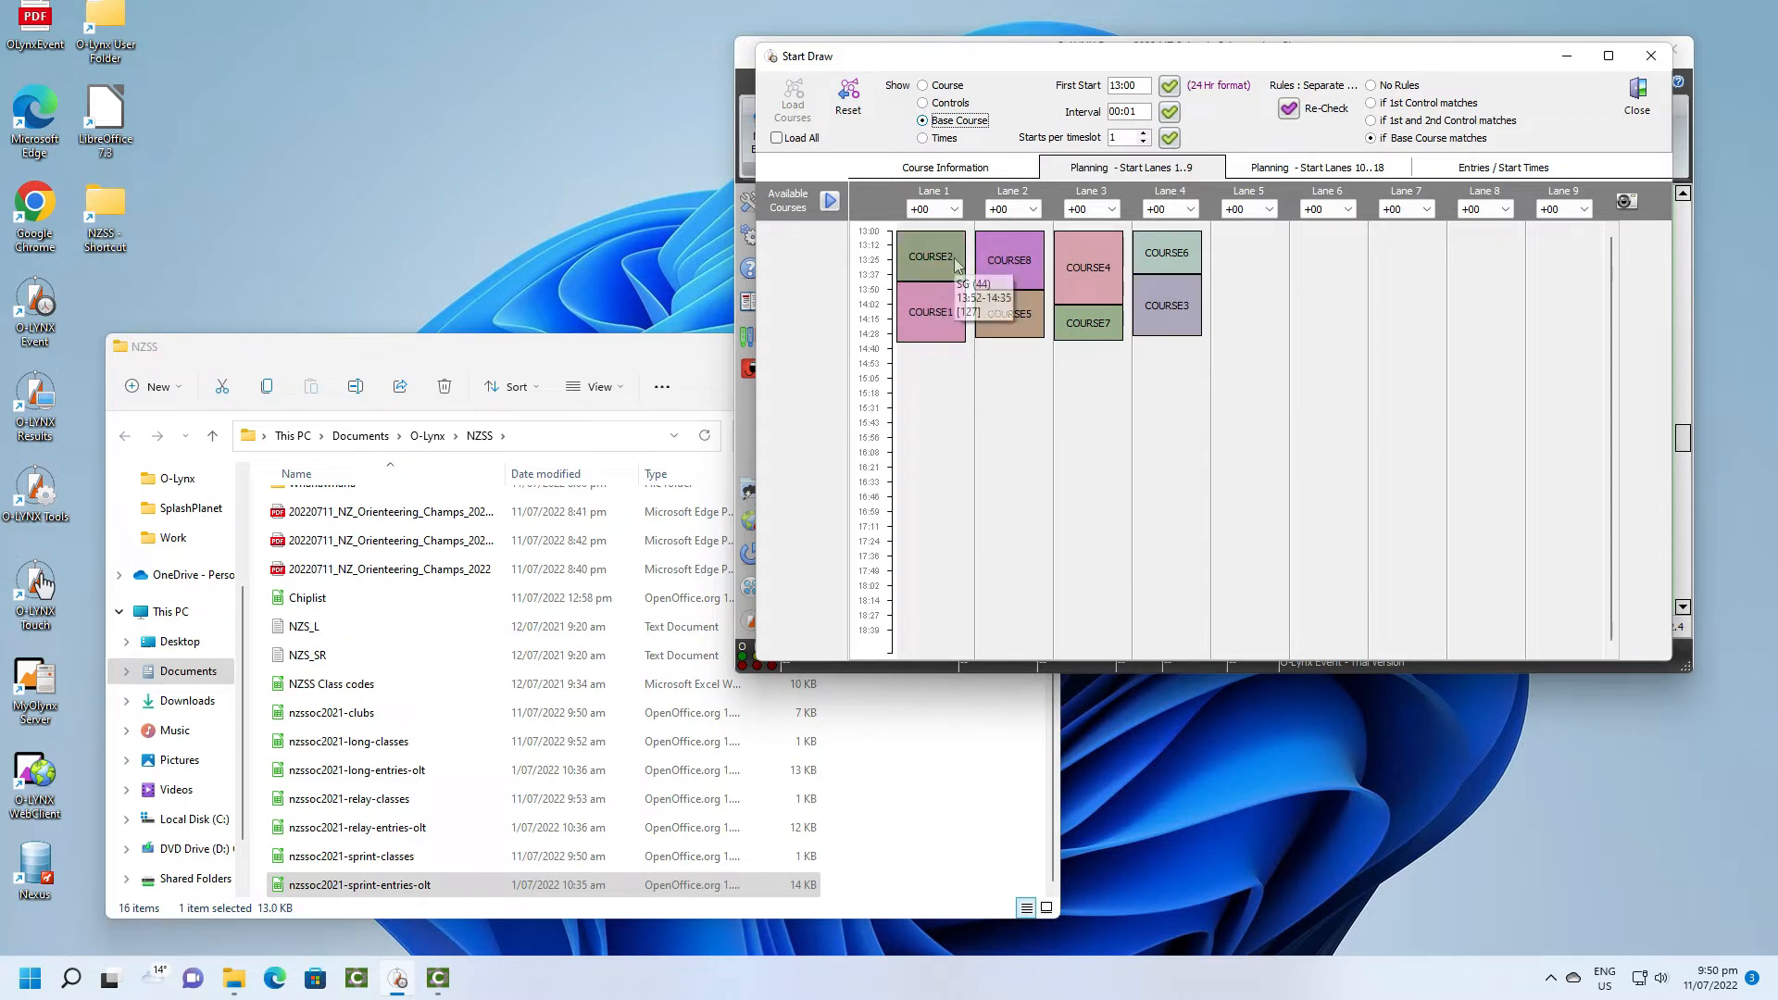
Show the course names, swap SG in lane 1 with JB in lane 2, and place Y78B before IG in lane 3.
left_click(923, 86)
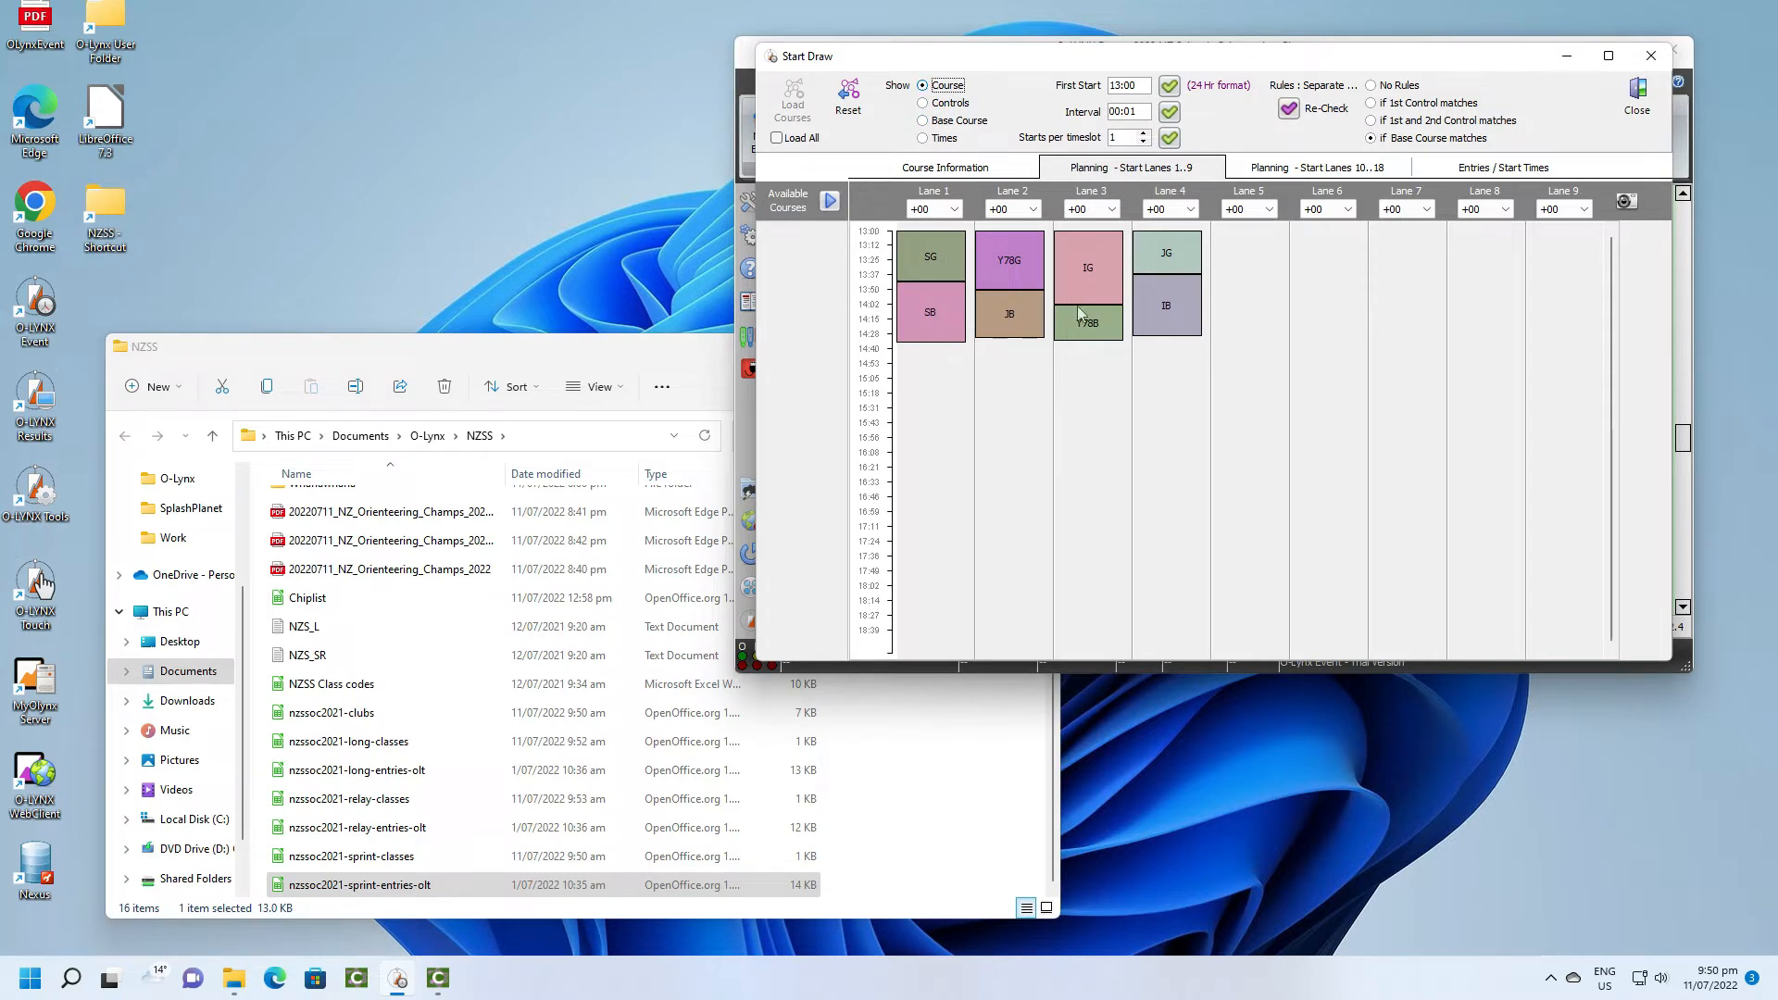
mouse_move(1080, 313)
mouse_move(929, 259)
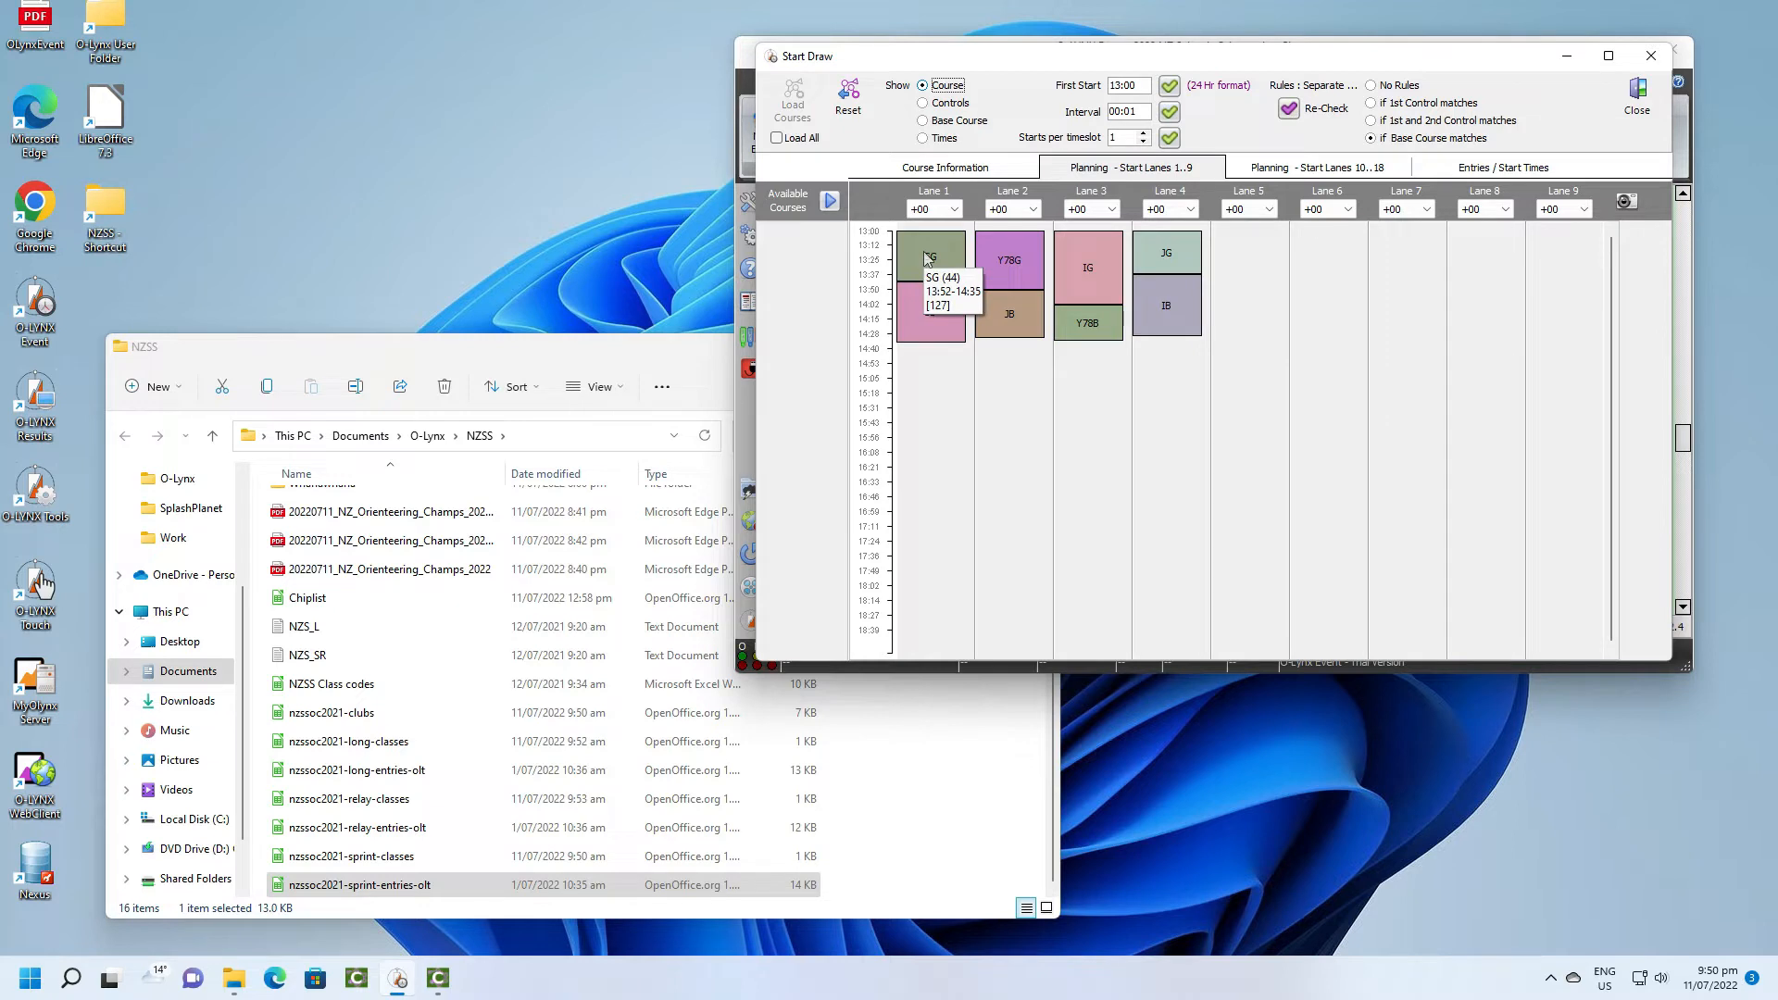
left_click_drag(928, 259, 917, 355)
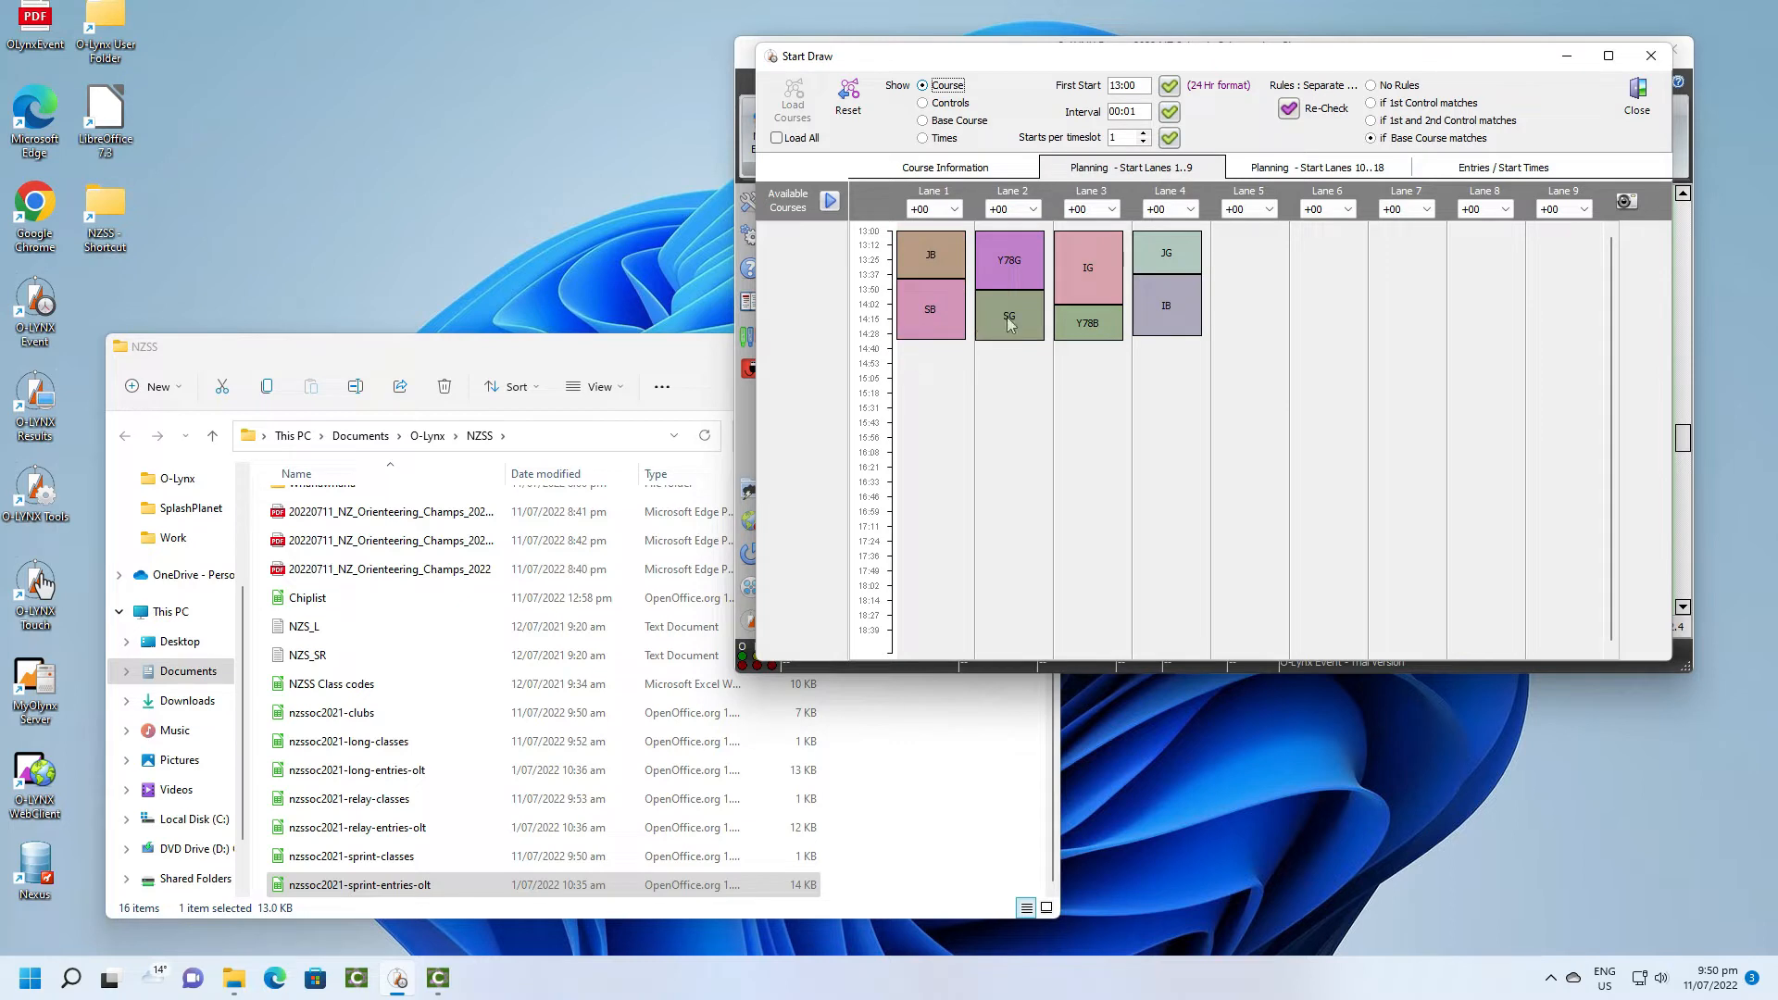
mouse_move(1007, 318)
mouse_move(1148, 317)
left_click_drag(1092, 326, 1104, 223)
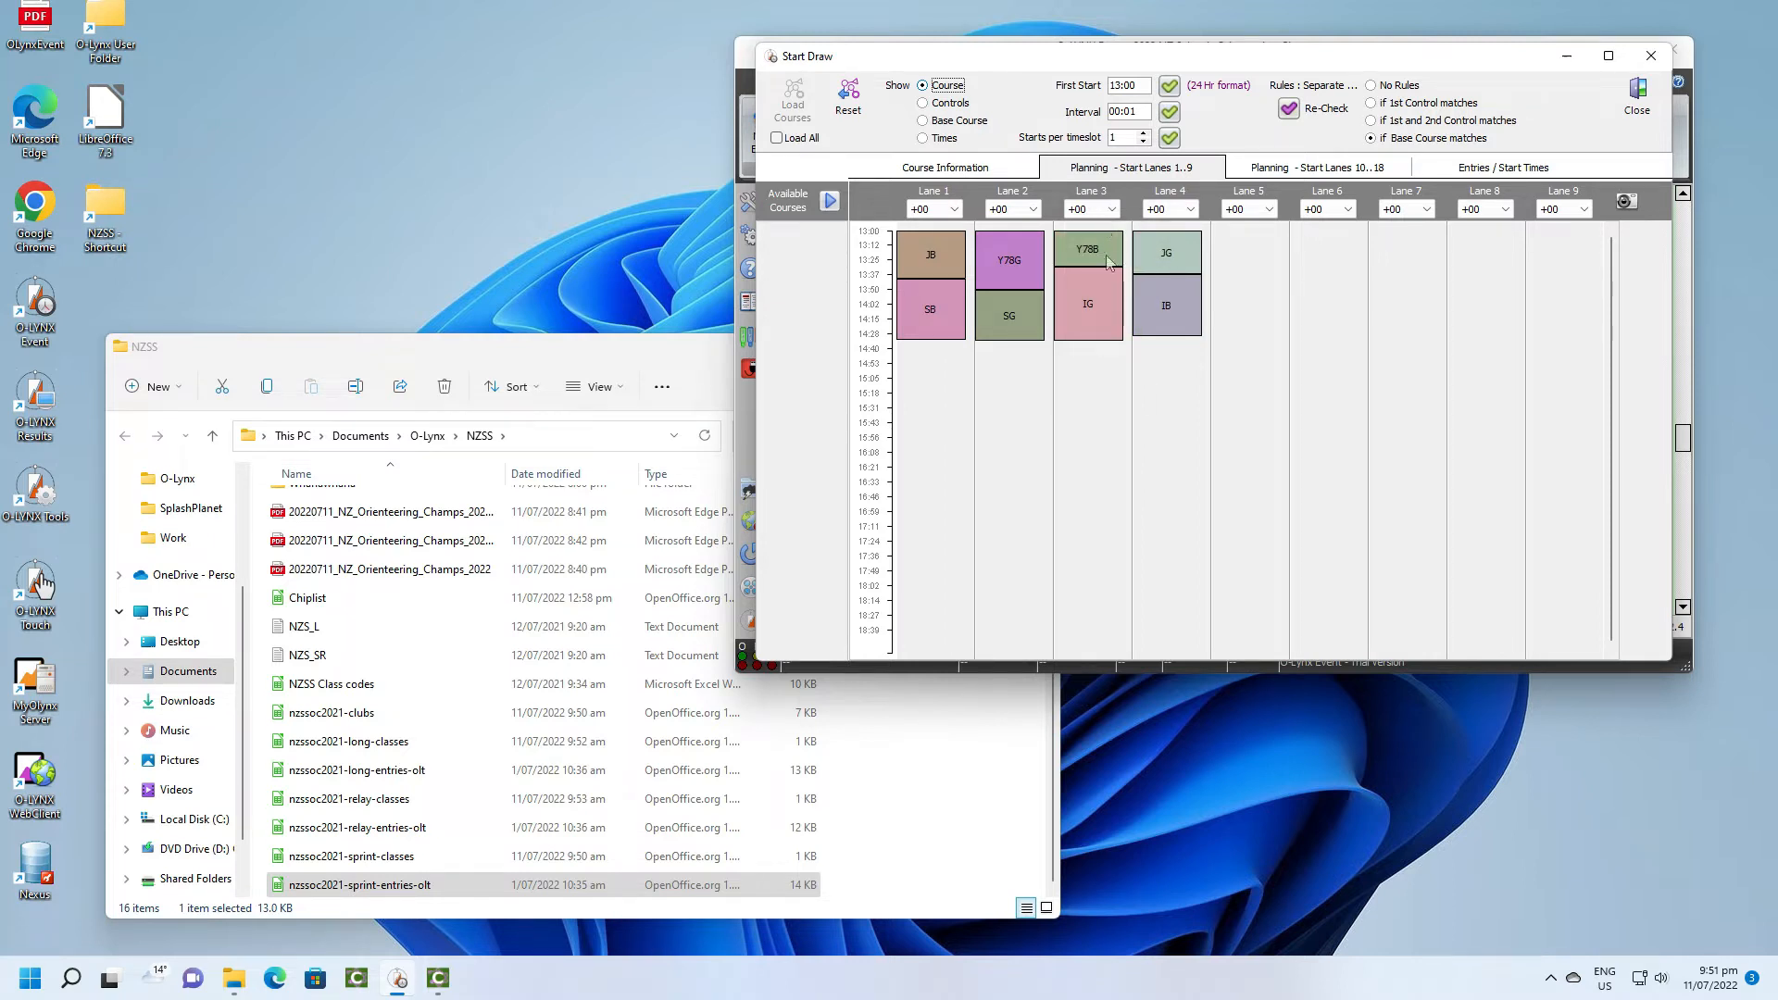
Show the lane times and lock the first start of course SB in lane 1 at 13:43.
mouse_move(1178, 322)
mouse_move(939, 311)
left_click(922, 138)
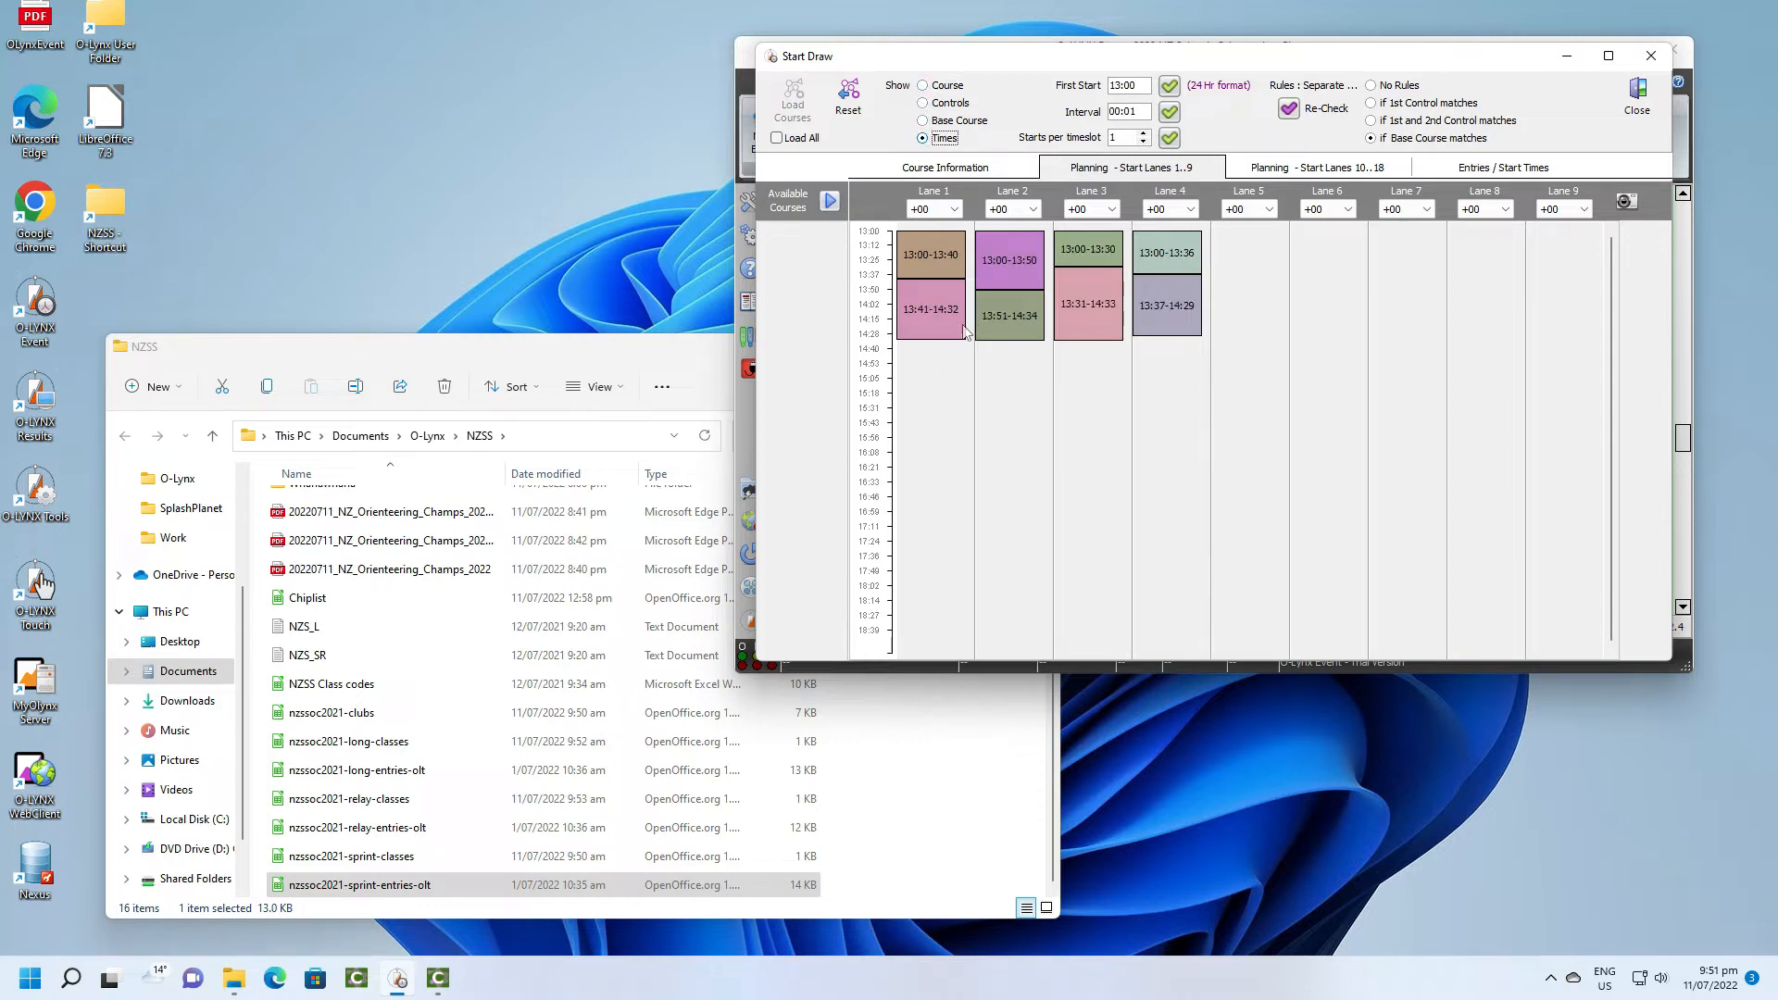
mouse_move(964, 322)
double_click(936, 310)
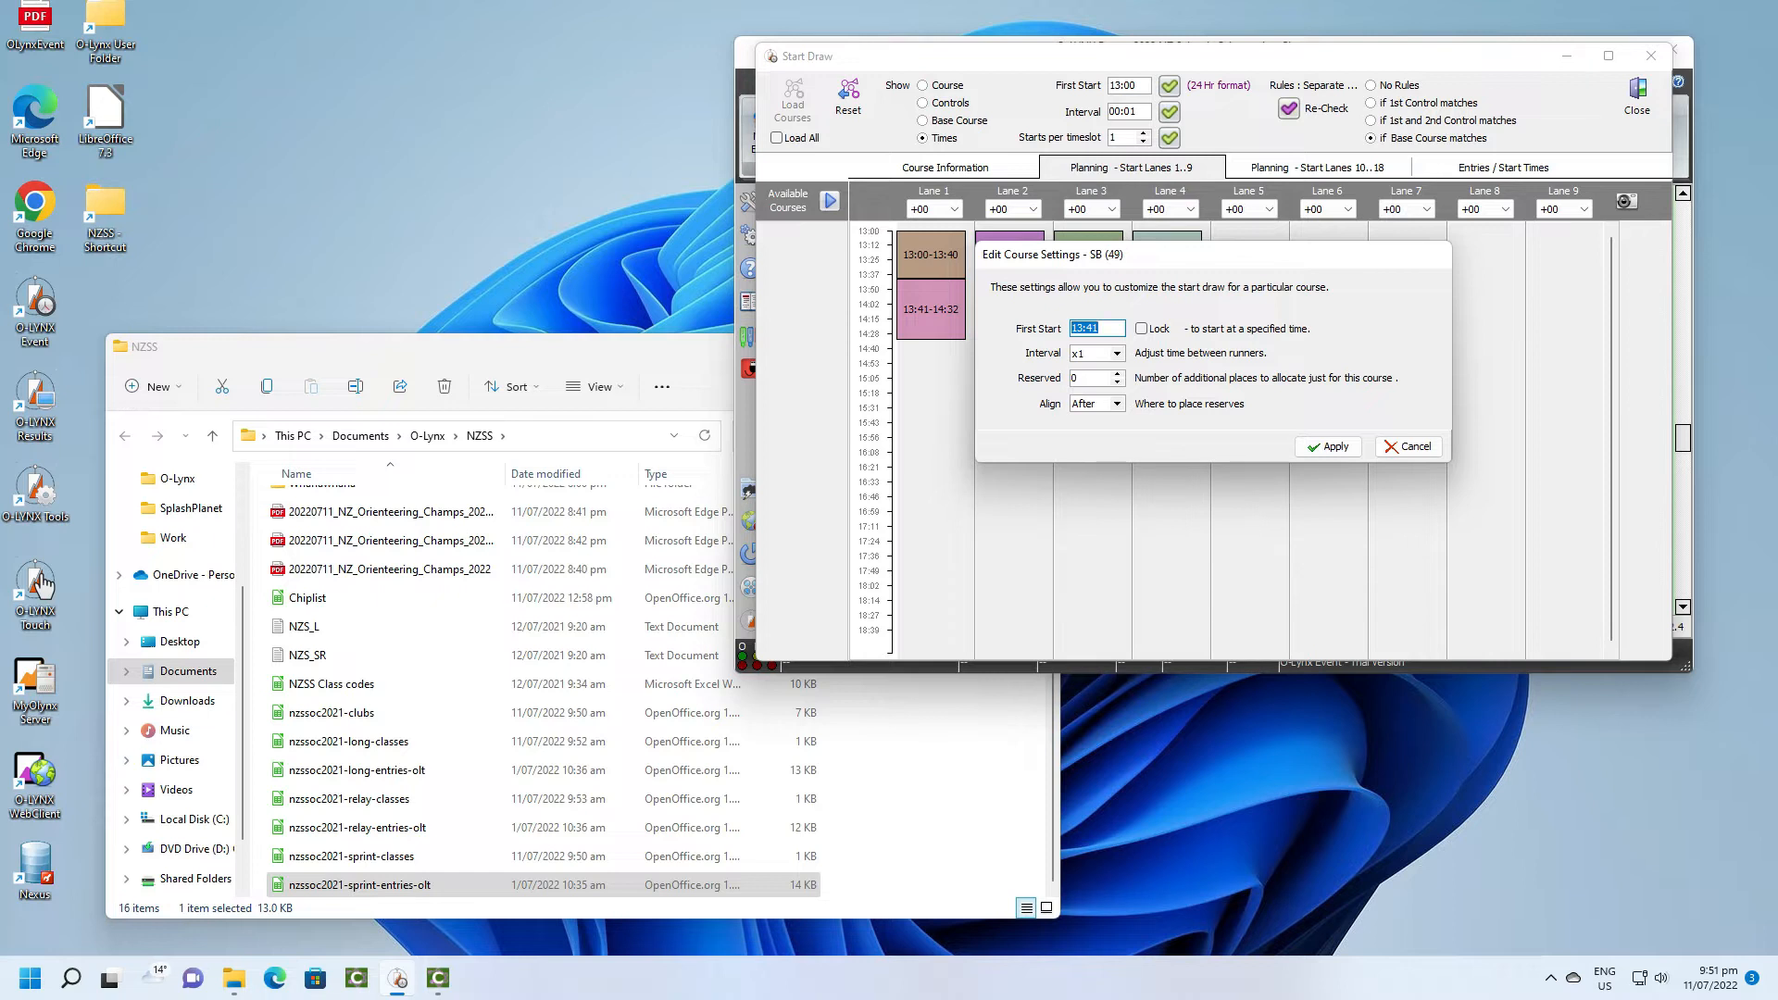
left_click(1101, 329)
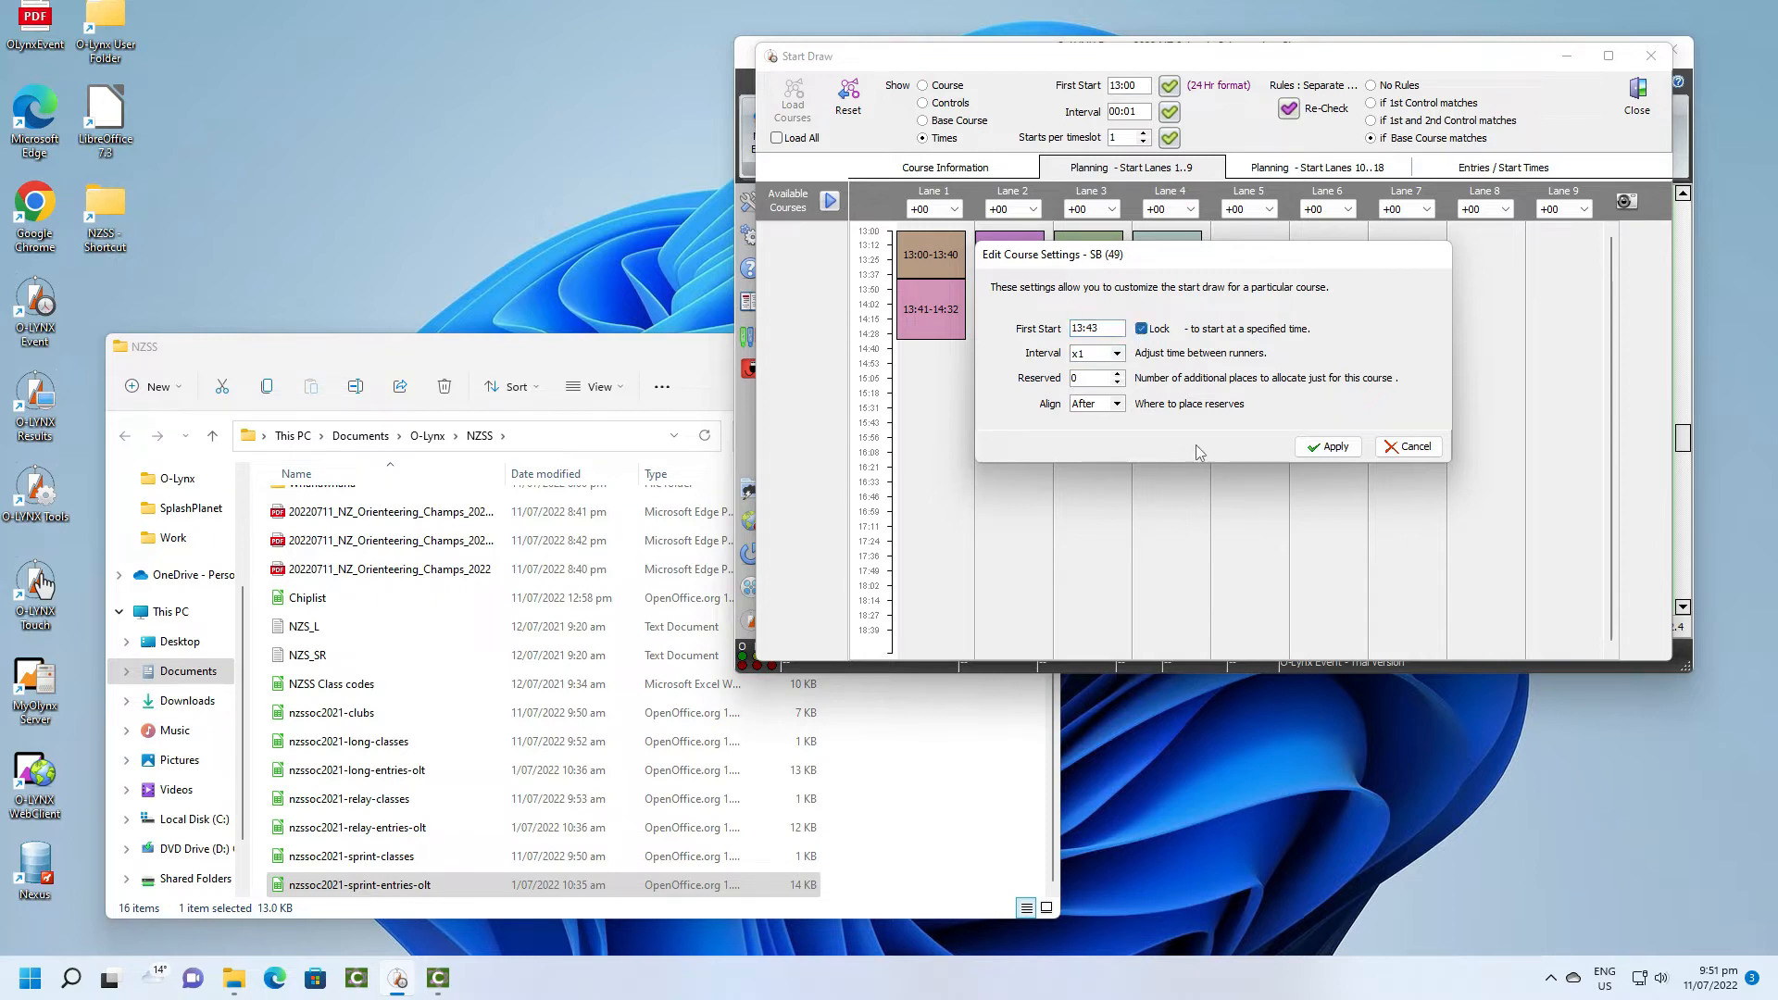
left_click(1327, 446)
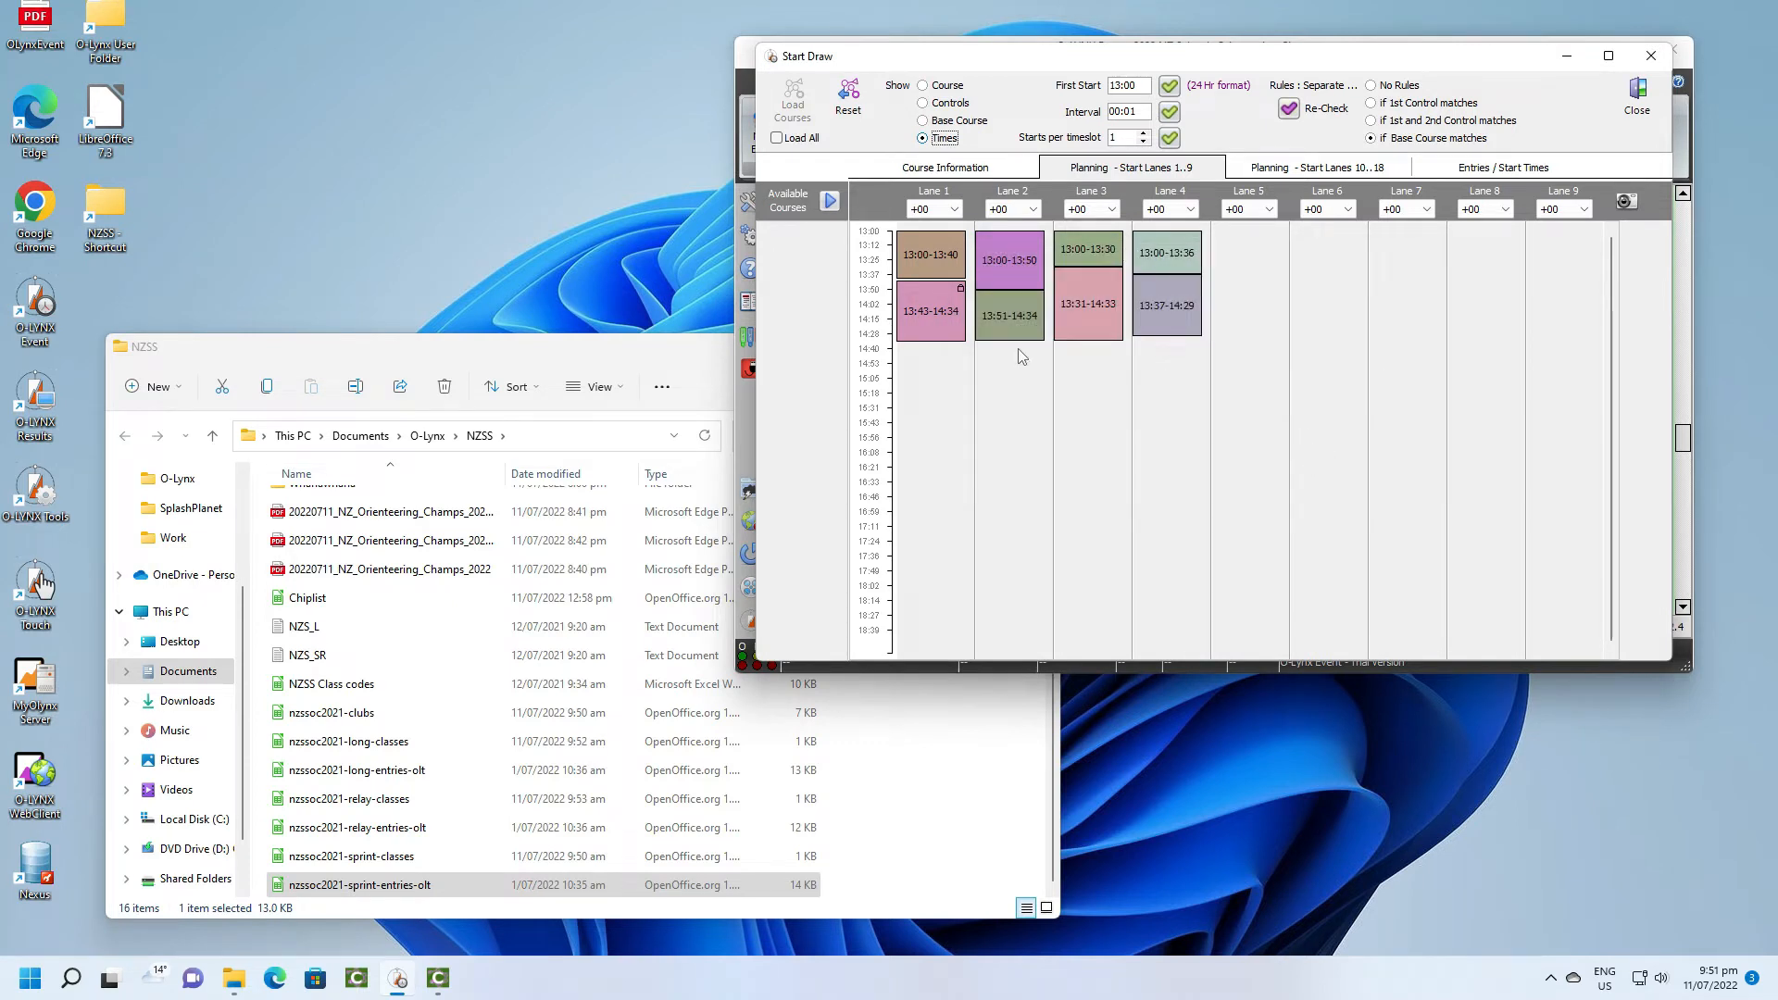
Review the time ranges of the planned lanes and open the list of entries and start times.
mouse_move(1041, 331)
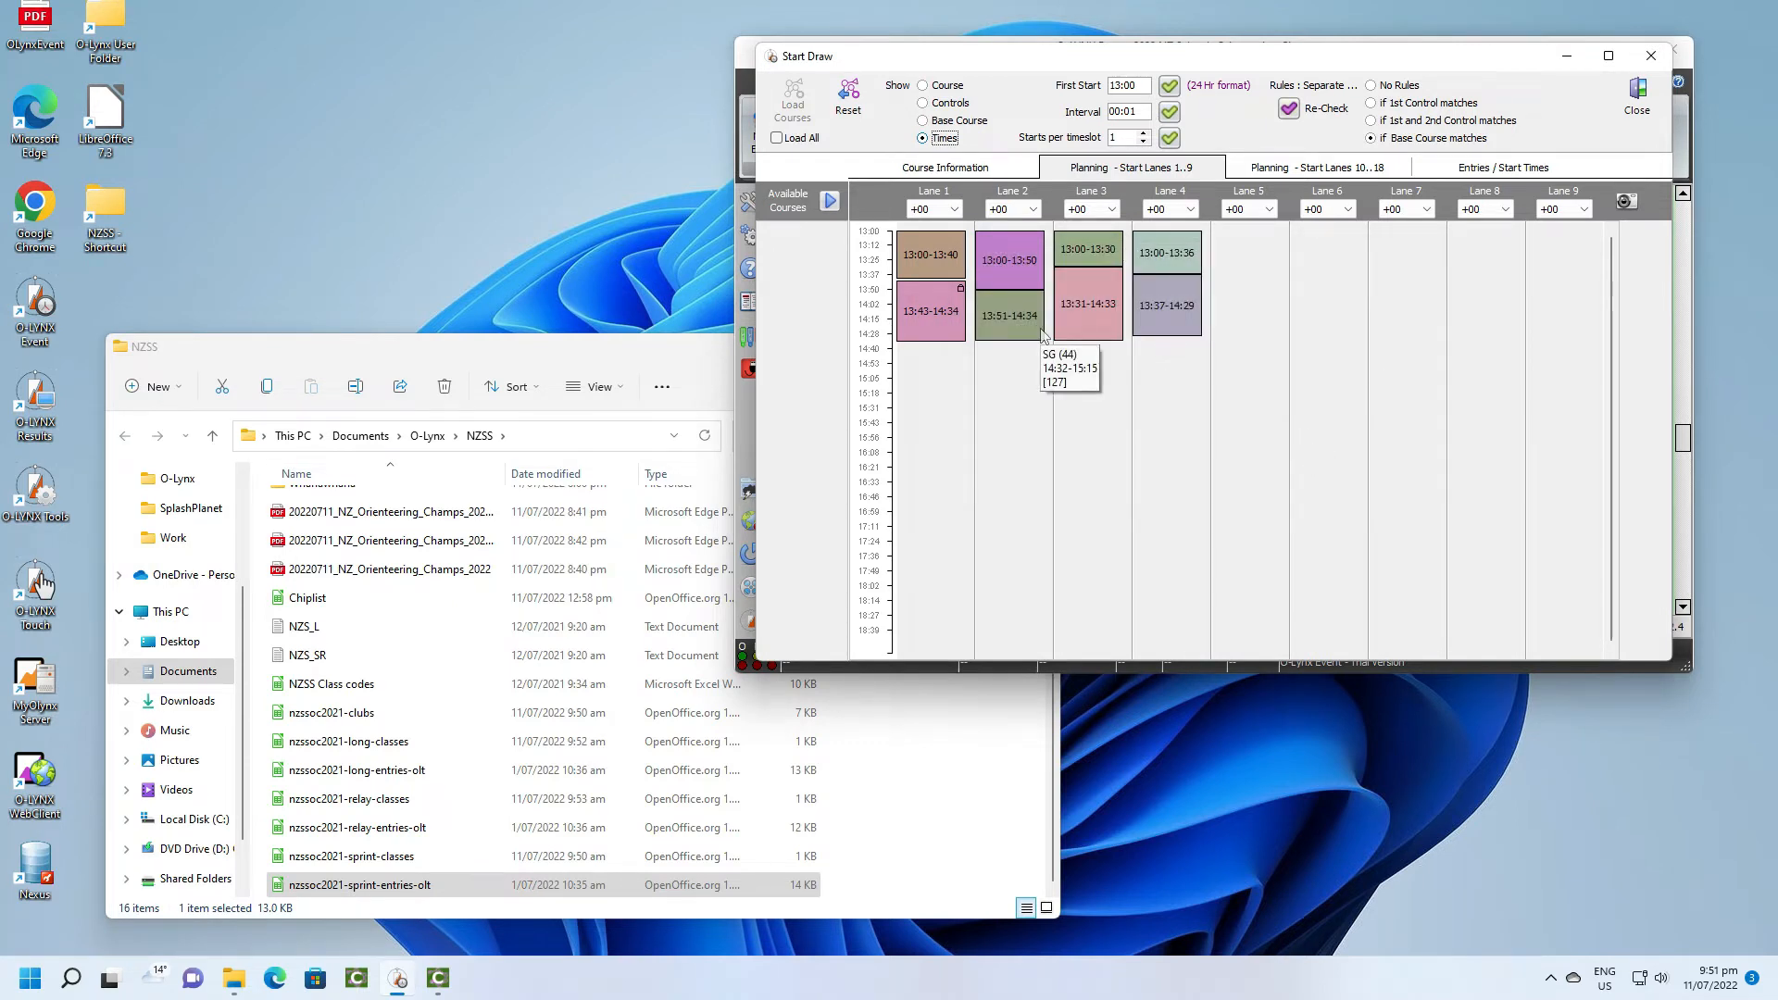
mouse_move(1107, 333)
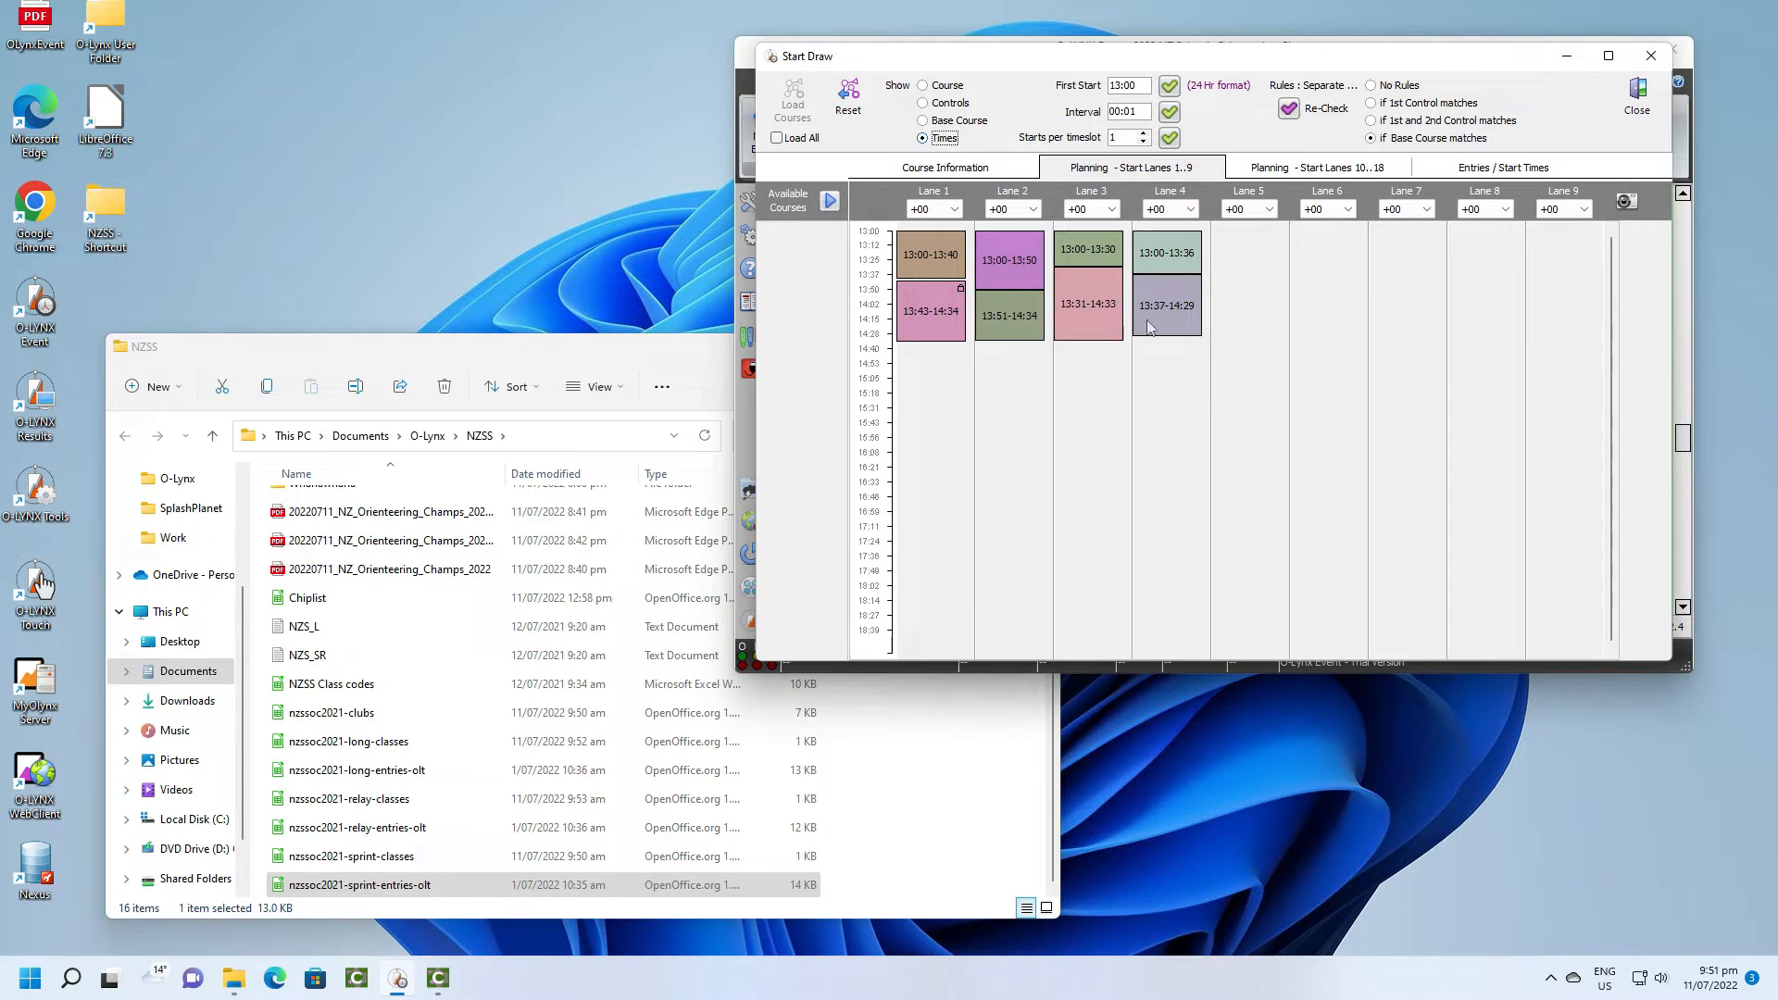
mouse_move(1165, 318)
left_click(1510, 170)
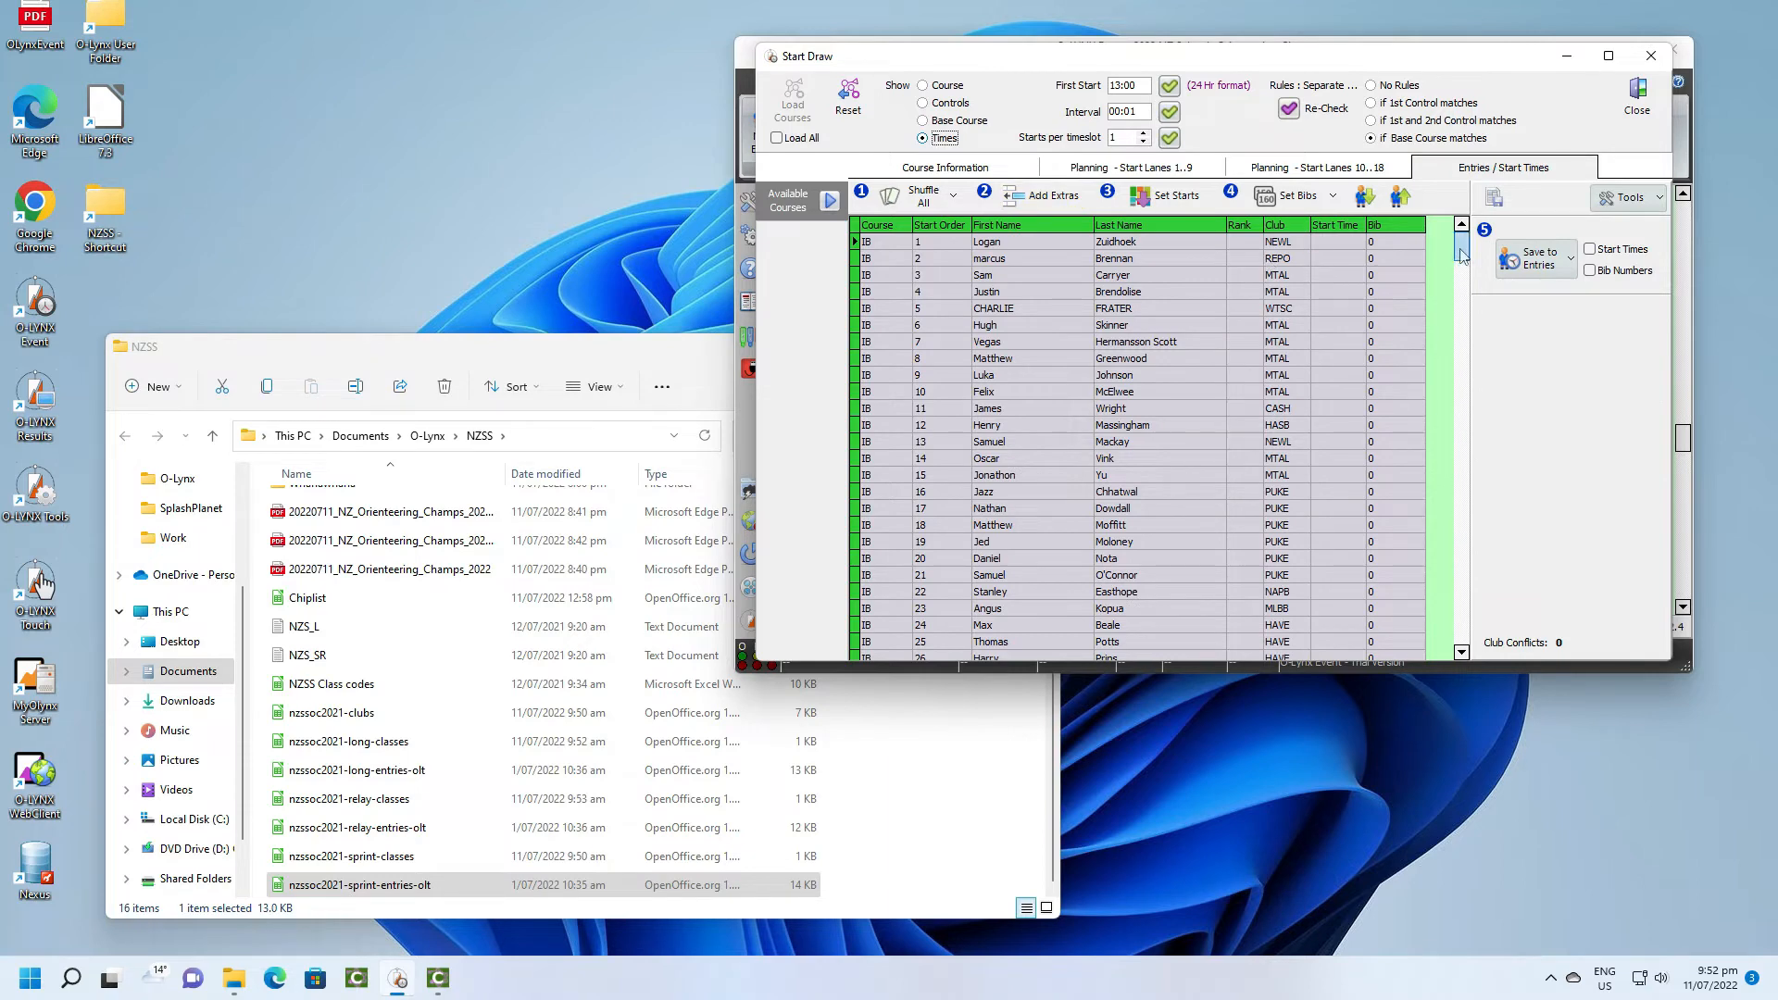
Look through the entries in their current start order and shuffle the start order of all courses.
mouse_move(1461, 250)
left_mouse_down()
mouse_move(1448, 498)
mouse_move(1442, 245)
left_mouse_up()
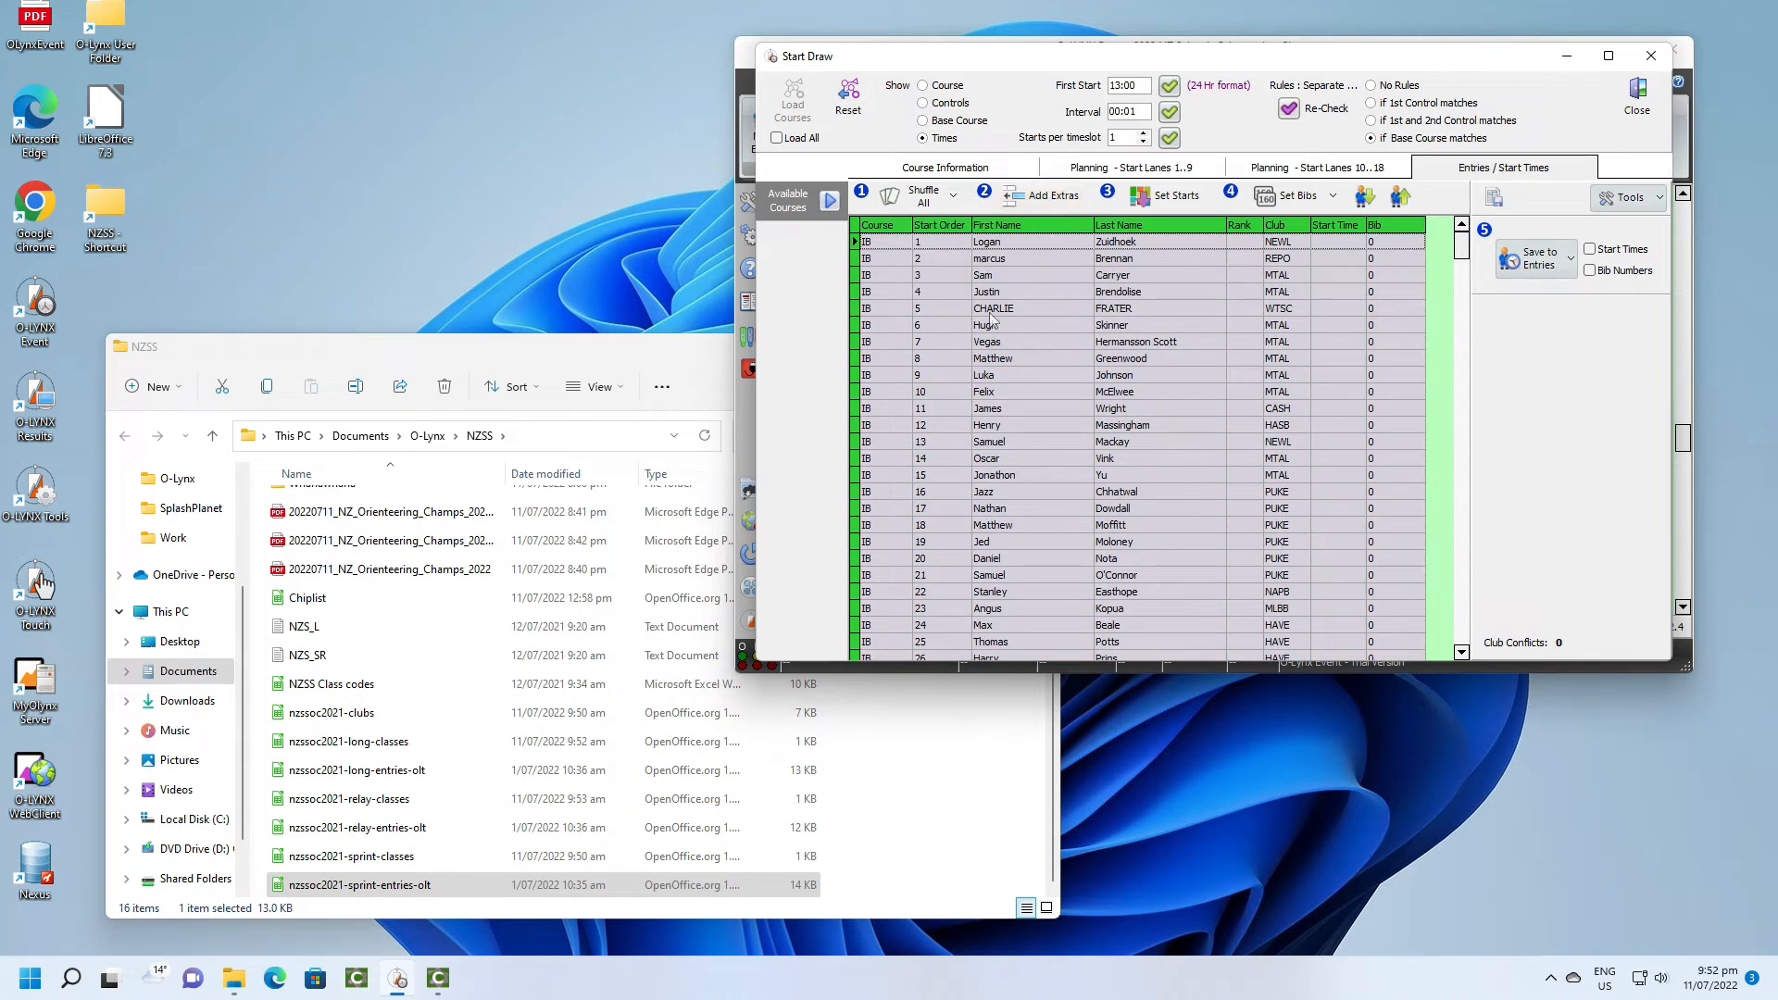
left_click_drag(1458, 250, 1461, 297)
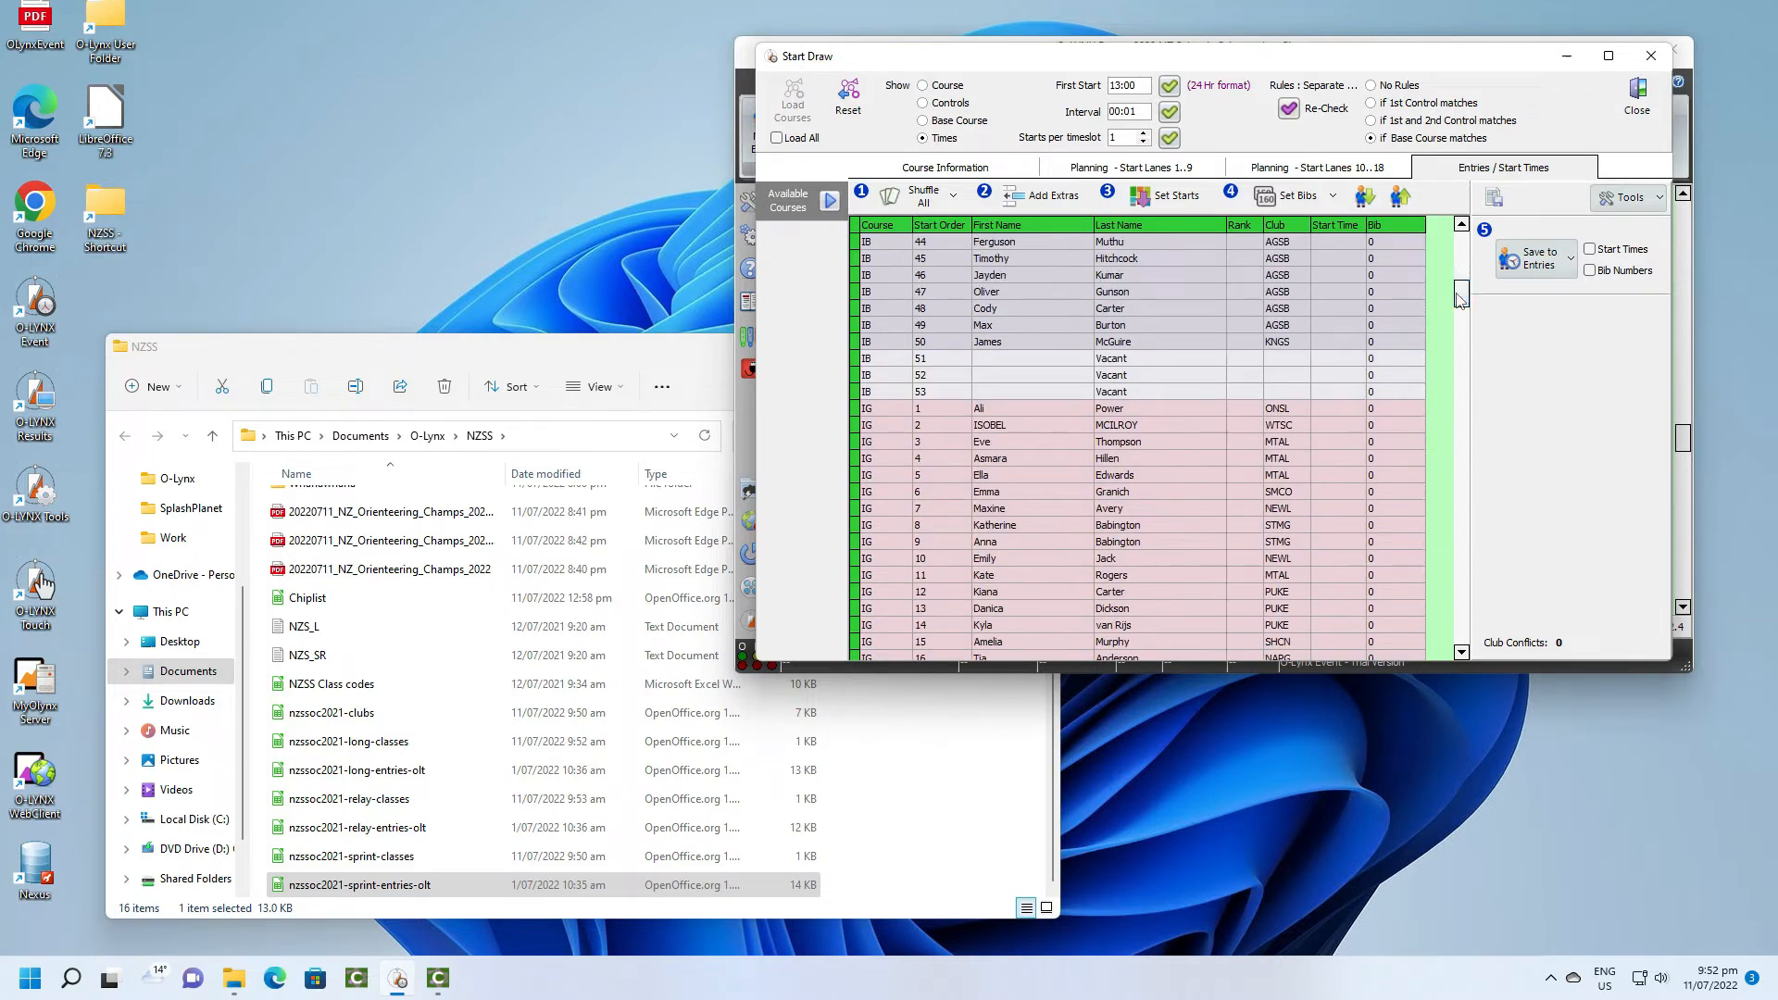
left_click(903, 198)
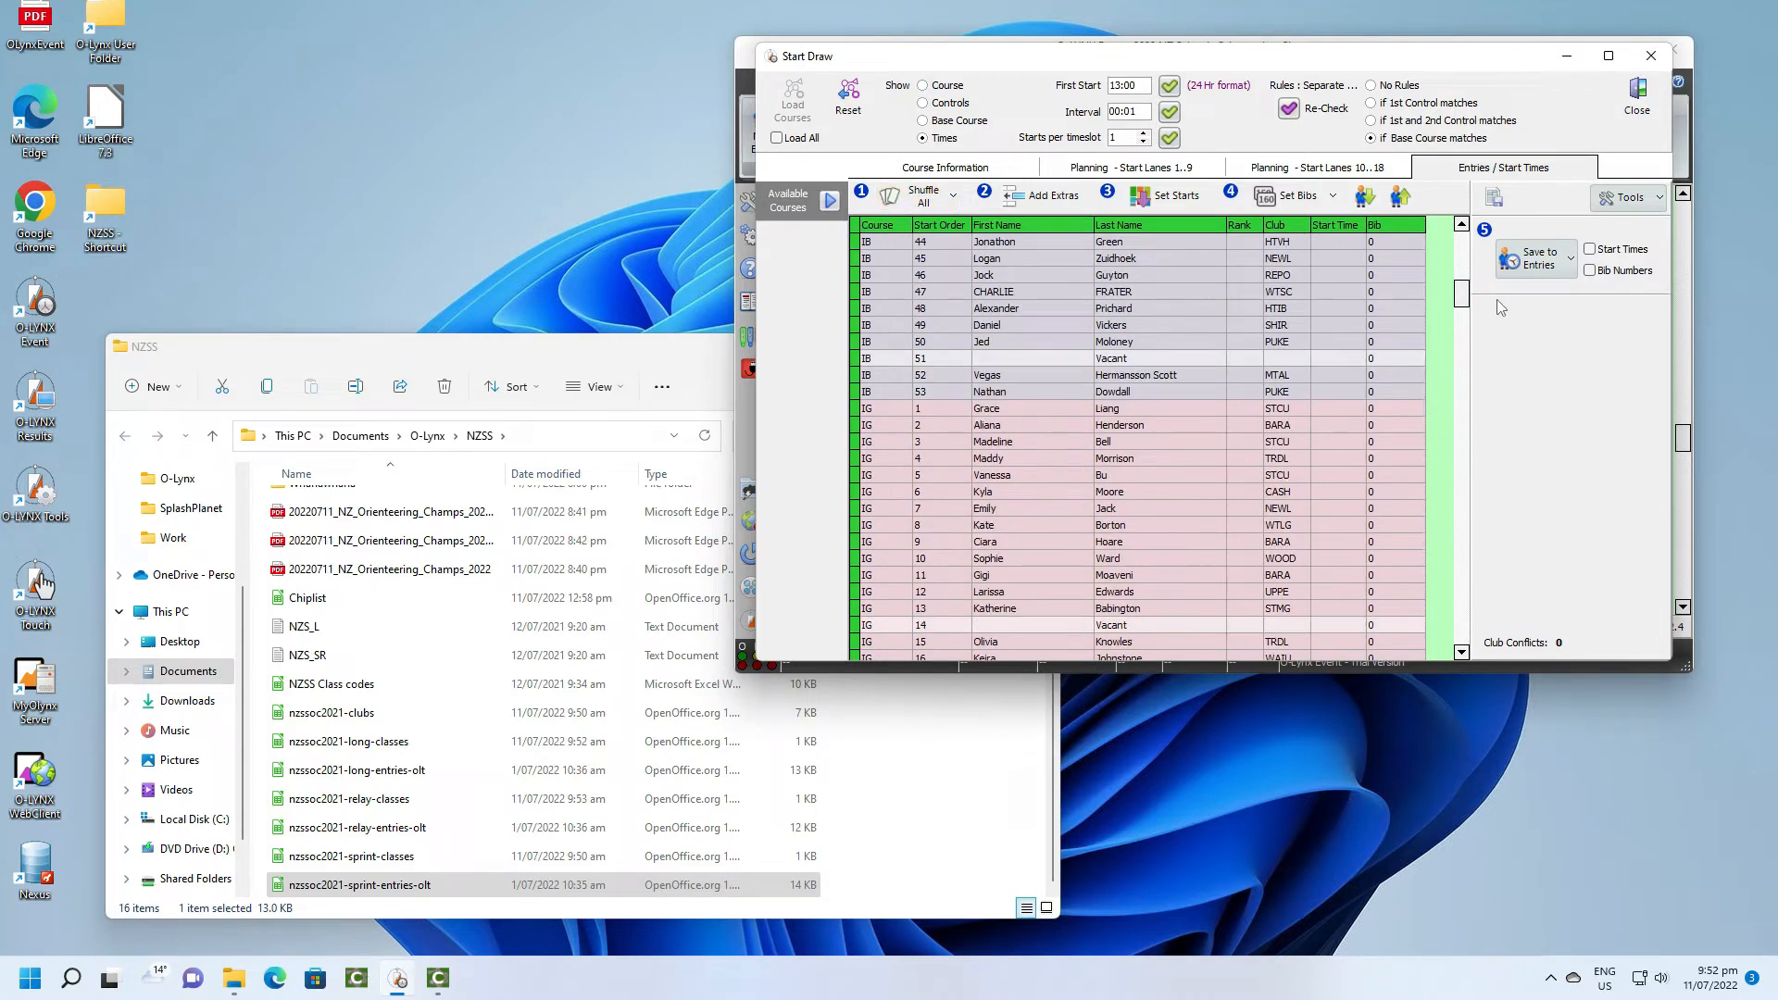
Move the JB competitor at start order 10 up to position 9 and re-check the club conflicts.
left_click_drag(1460, 294, 1459, 428)
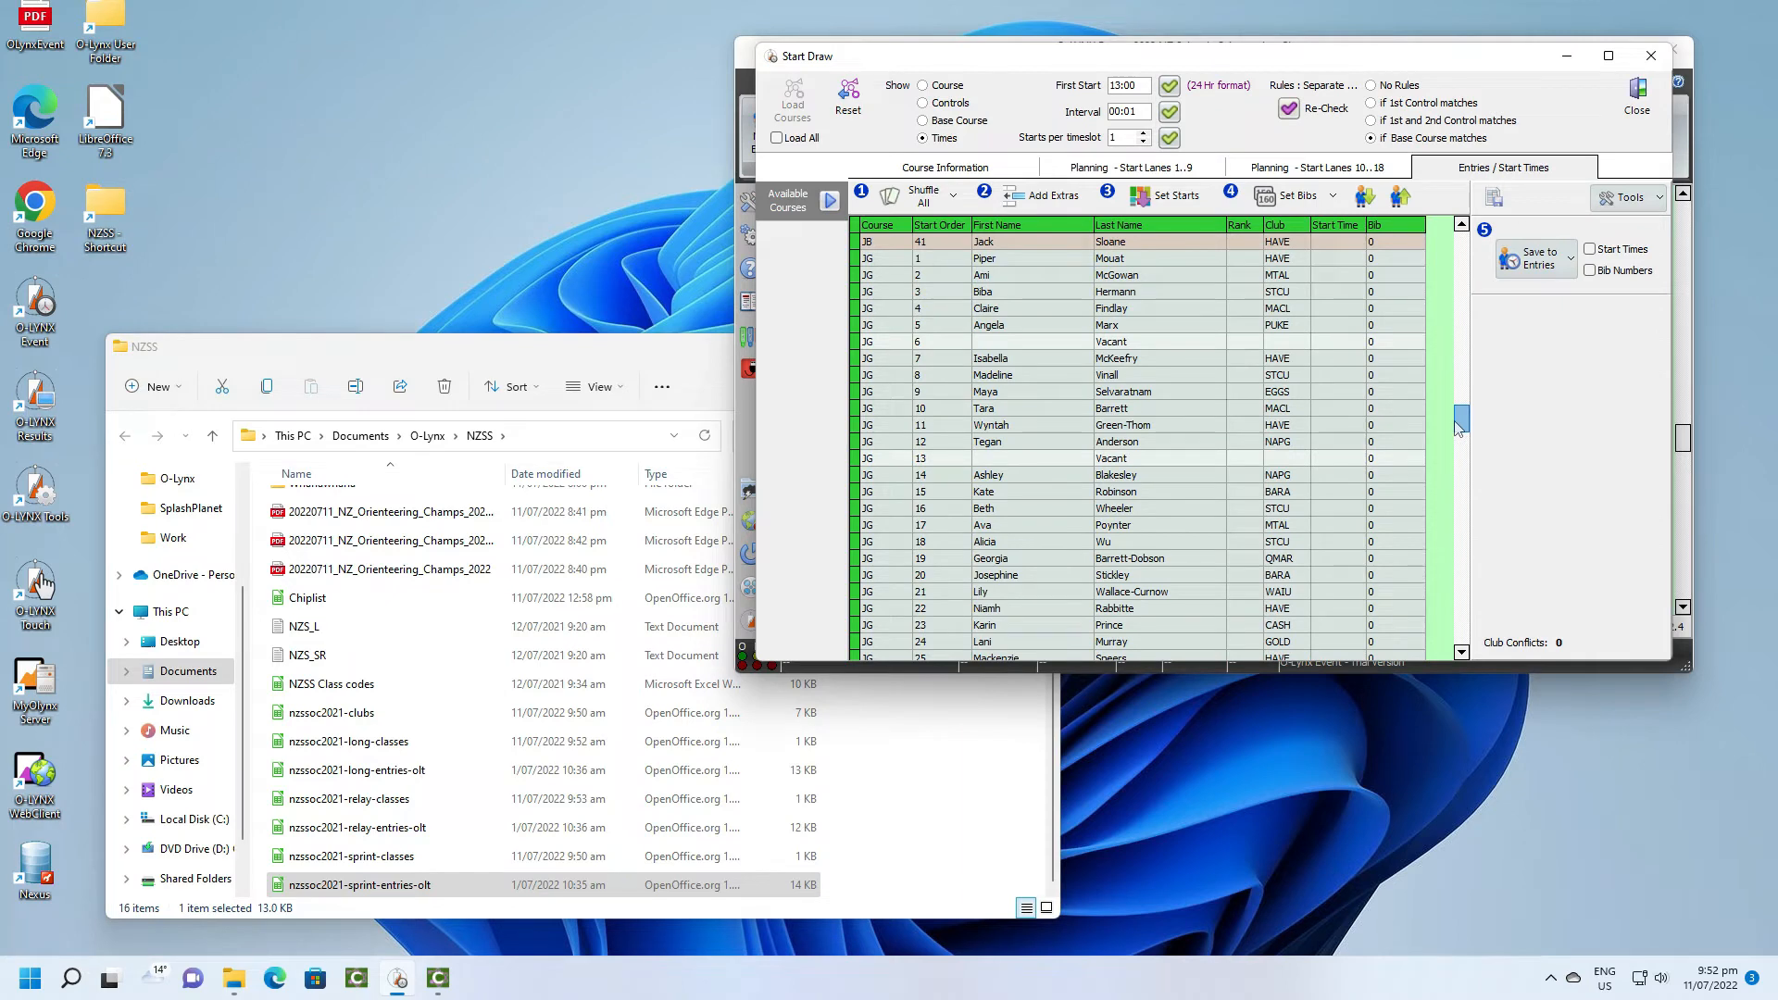
left_click_drag(1459, 427, 1459, 415)
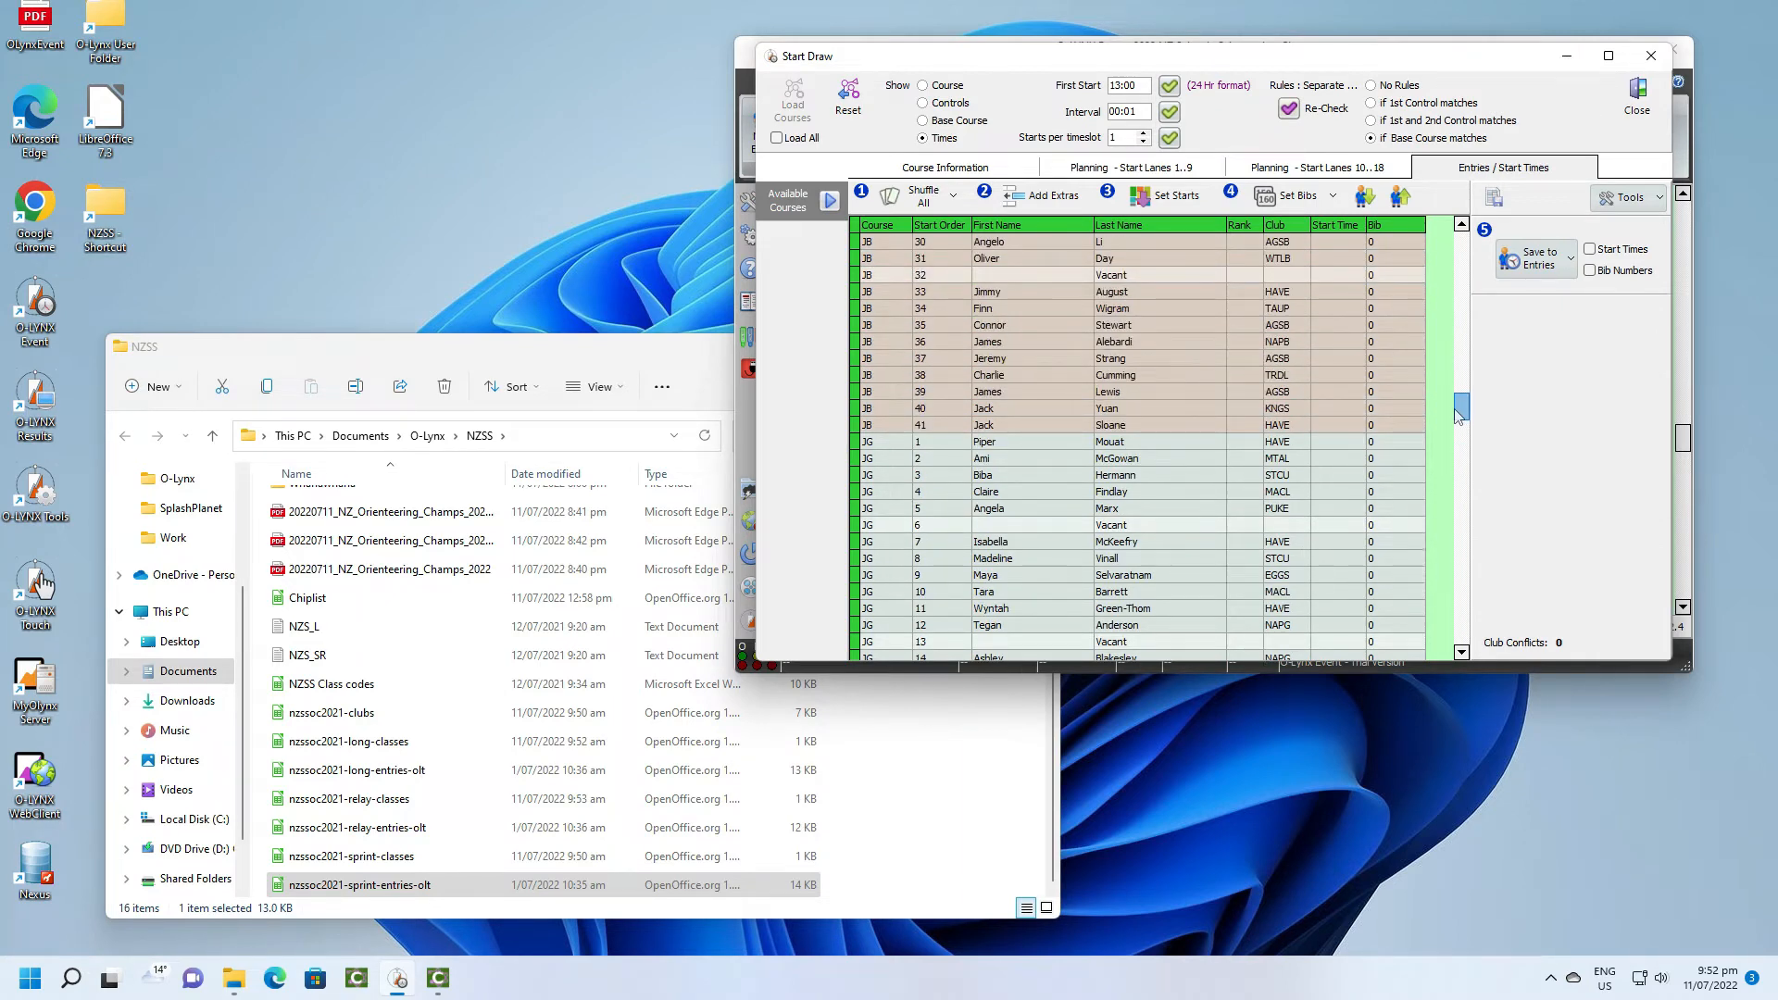
left_click_drag(1460, 416, 1460, 403)
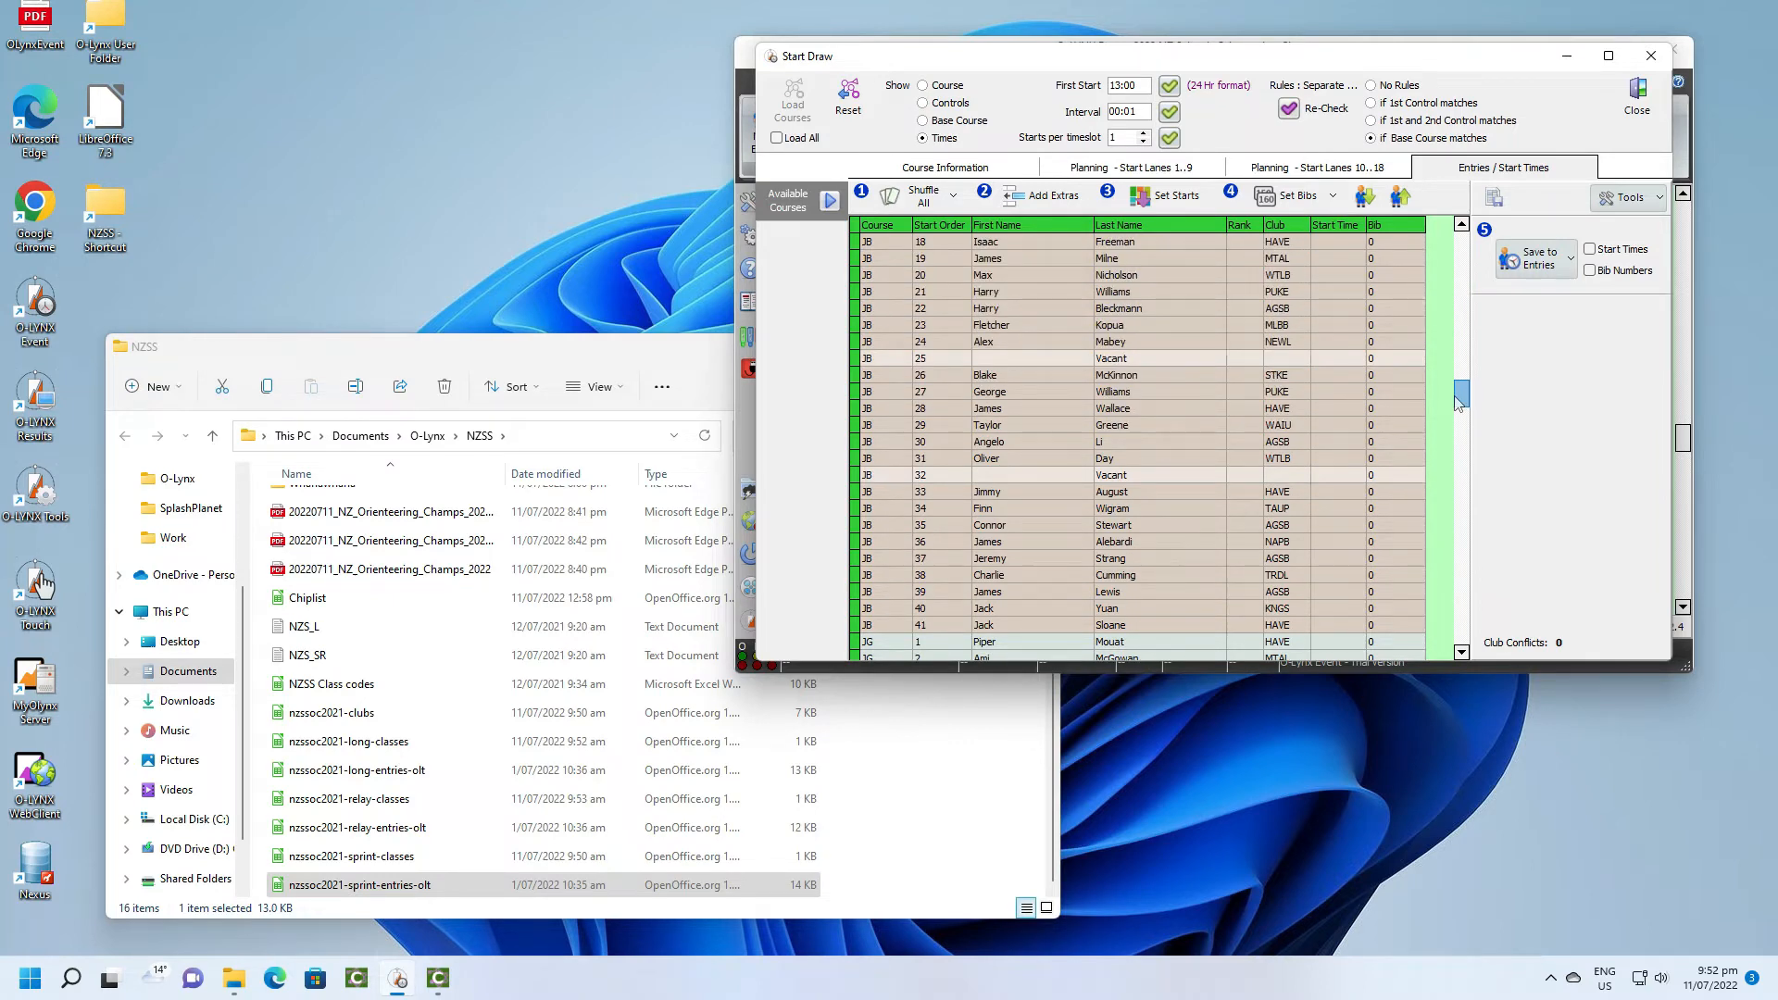
left_click_drag(1459, 403, 1460, 382)
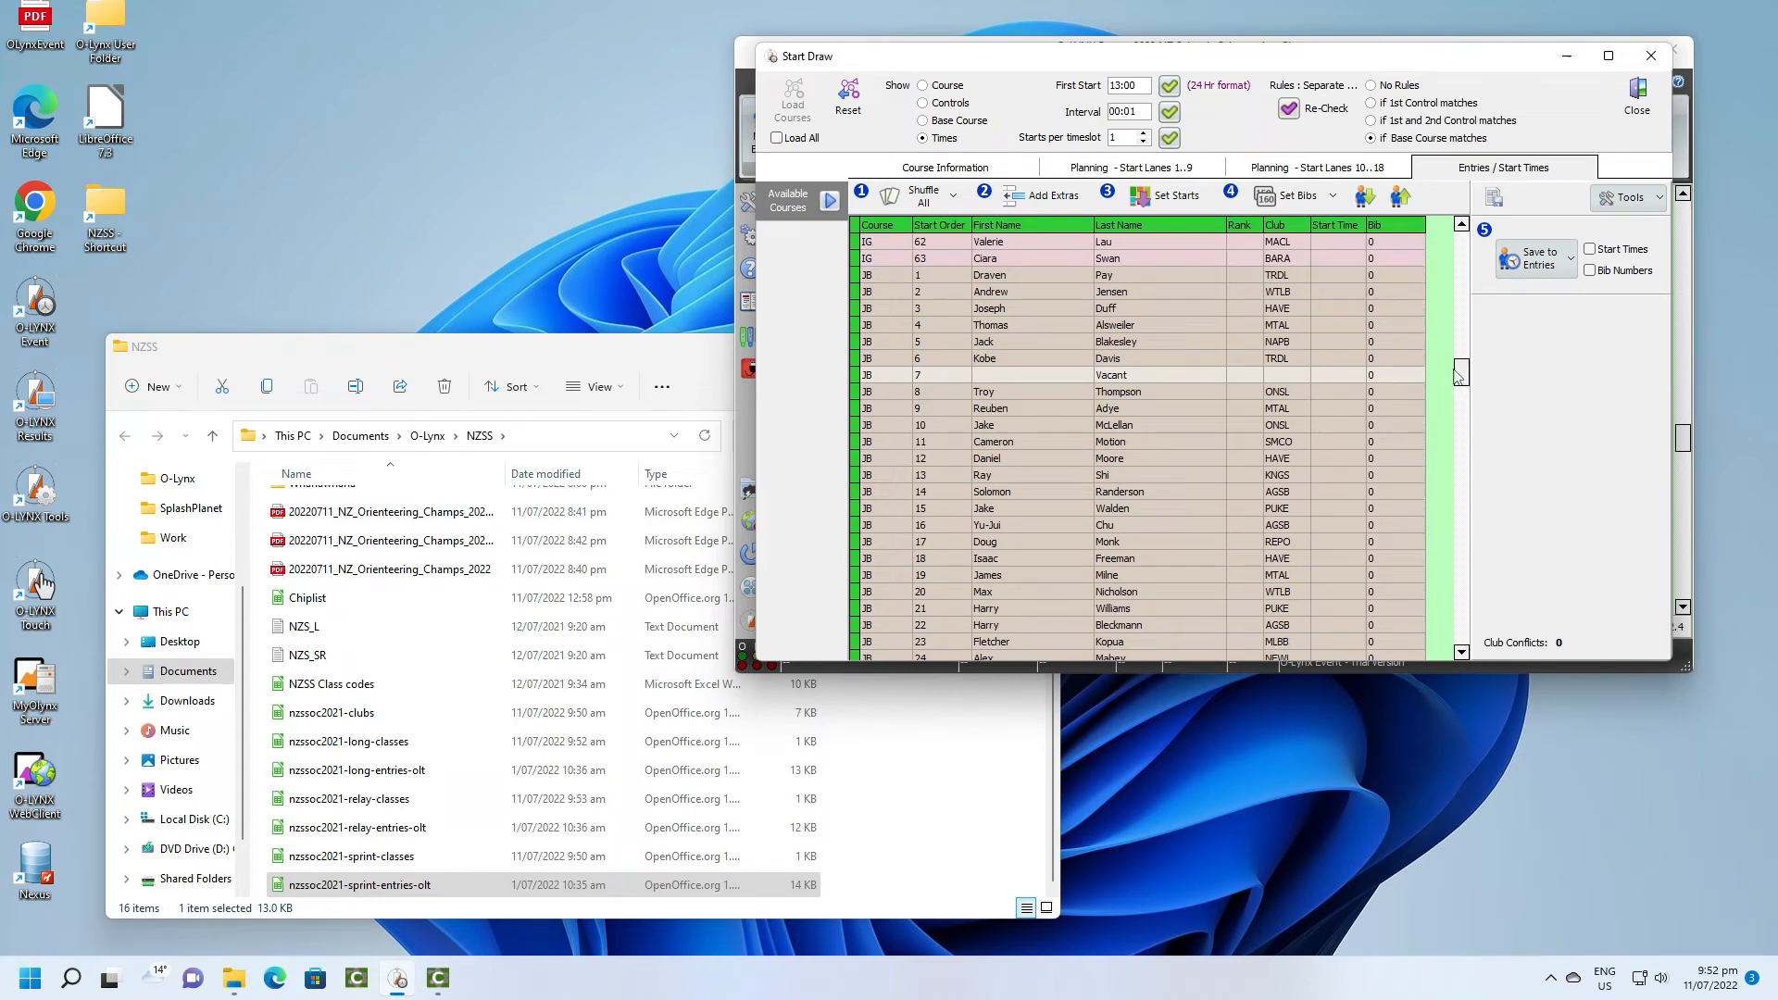
left_click(1282, 425)
left_click(1396, 200)
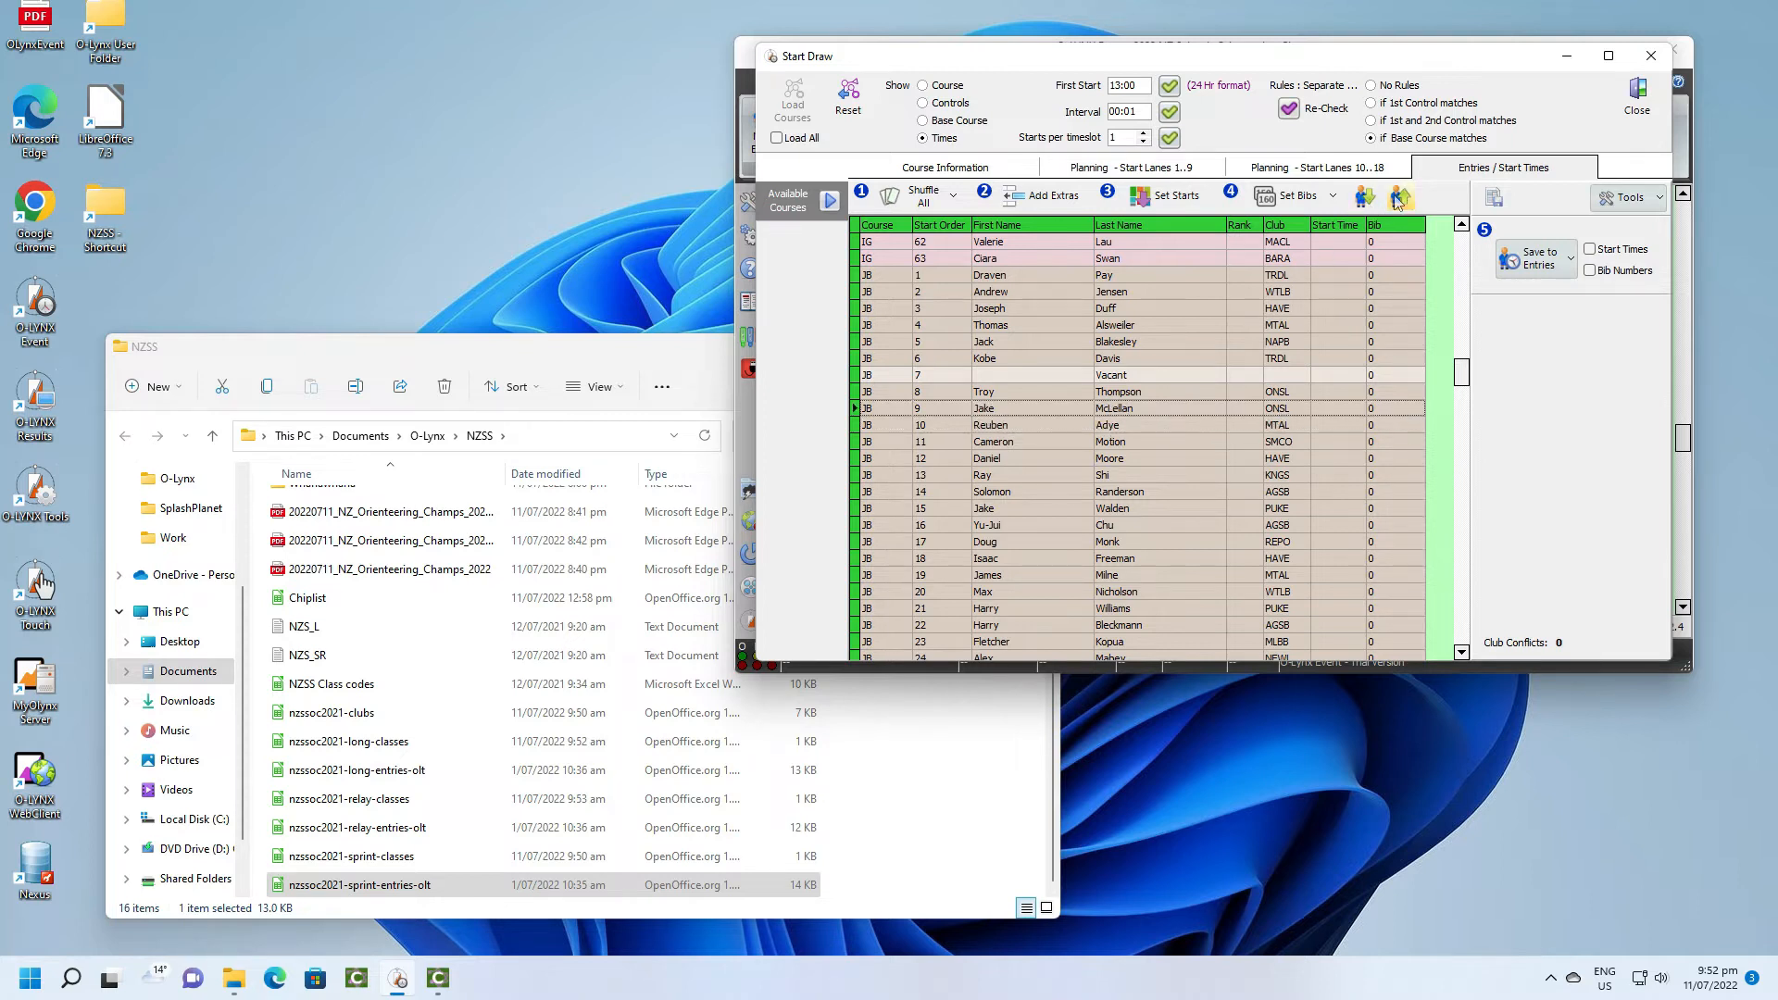
left_click(1642, 201)
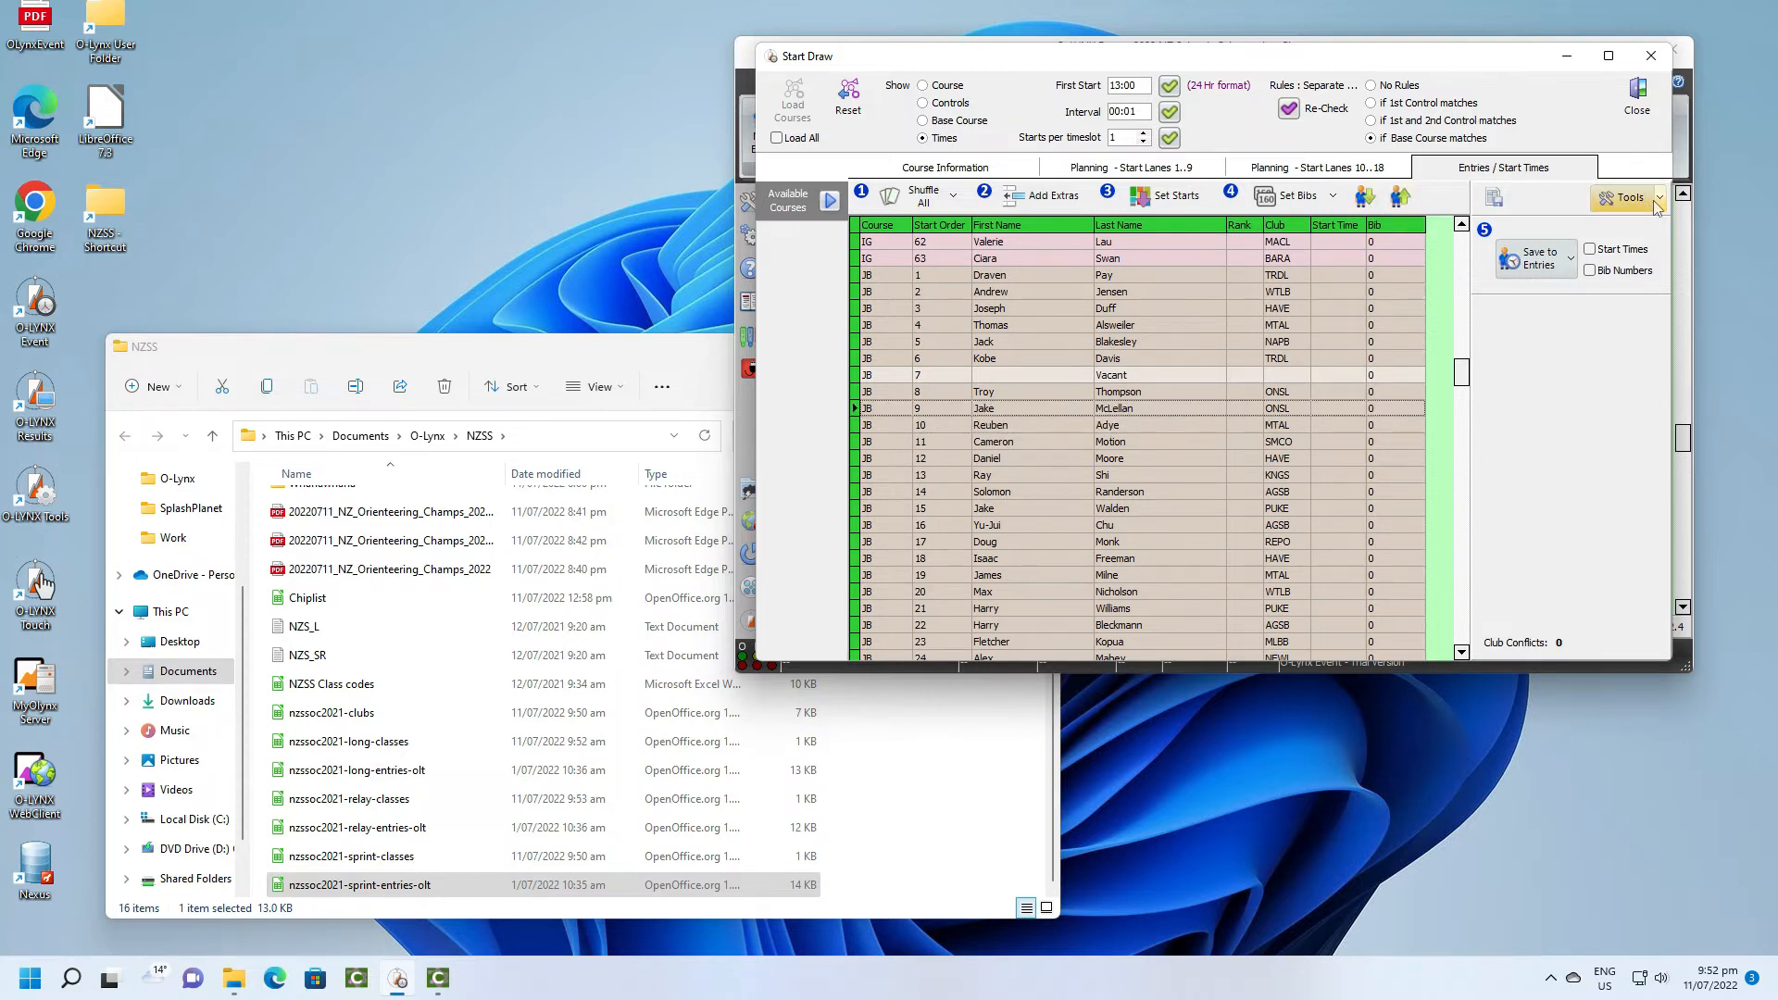
left_click(1557, 245)
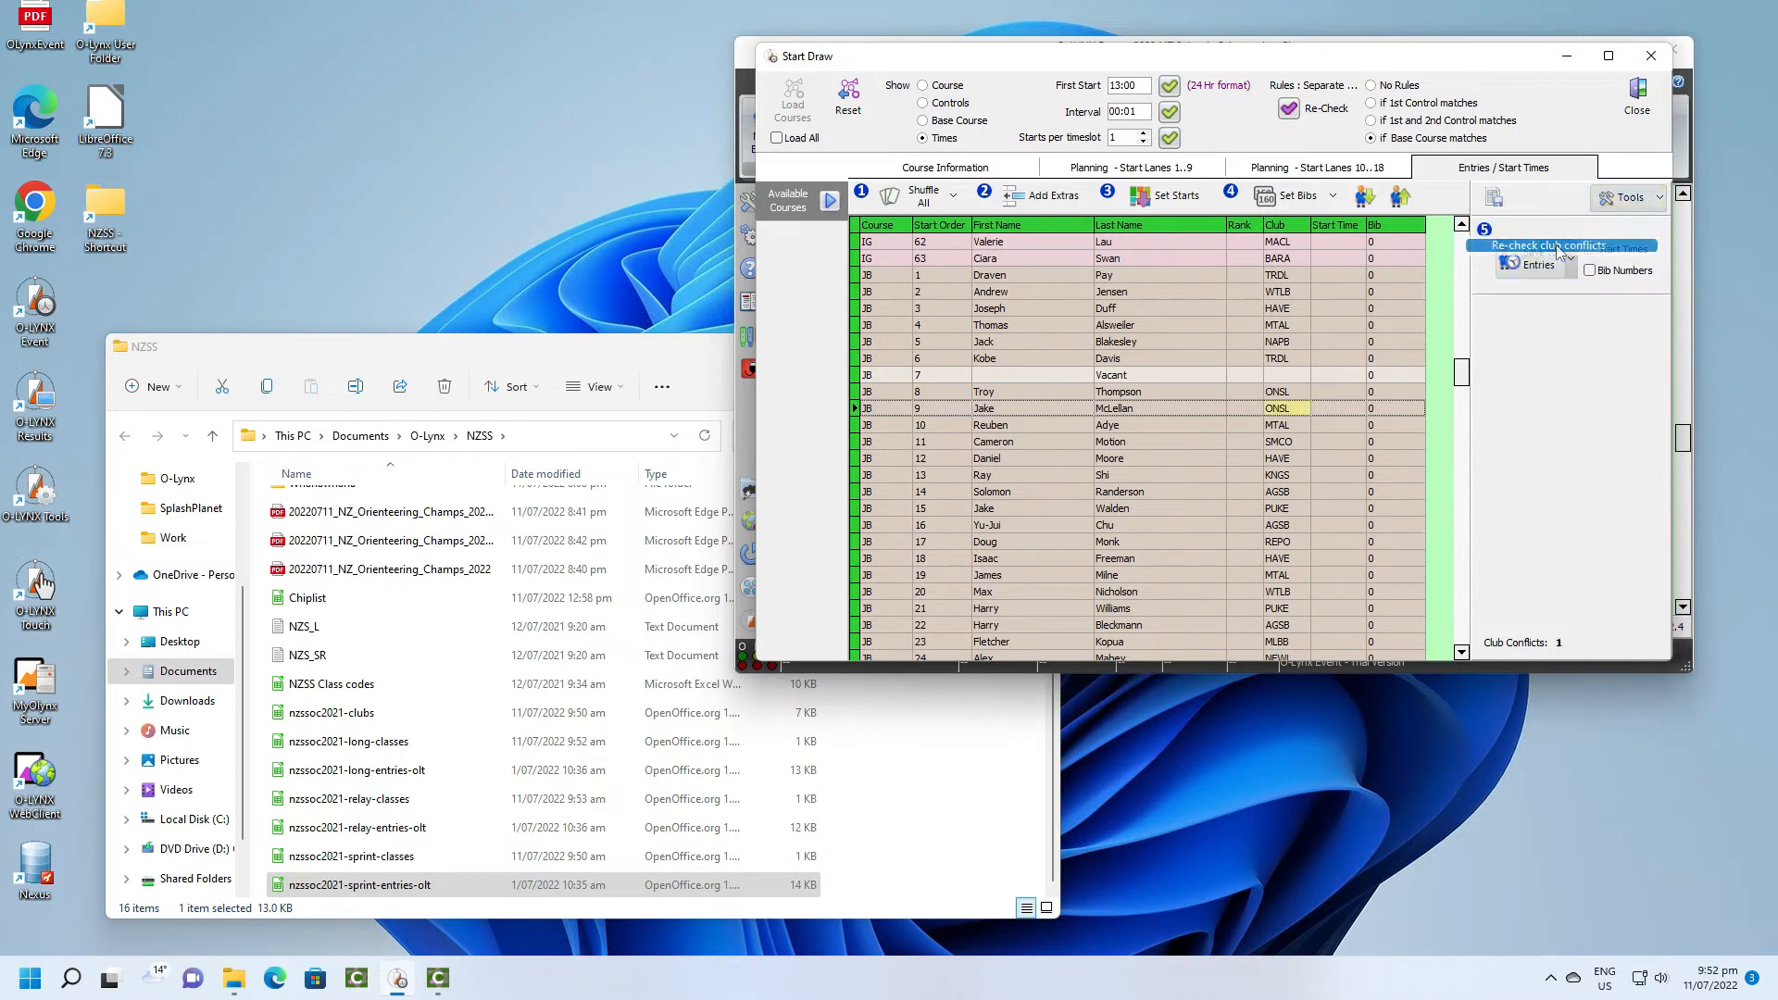
Swap the JB competitors at start orders 9 and 10 back and re-check the club conflicts again.
left_click(1292, 429)
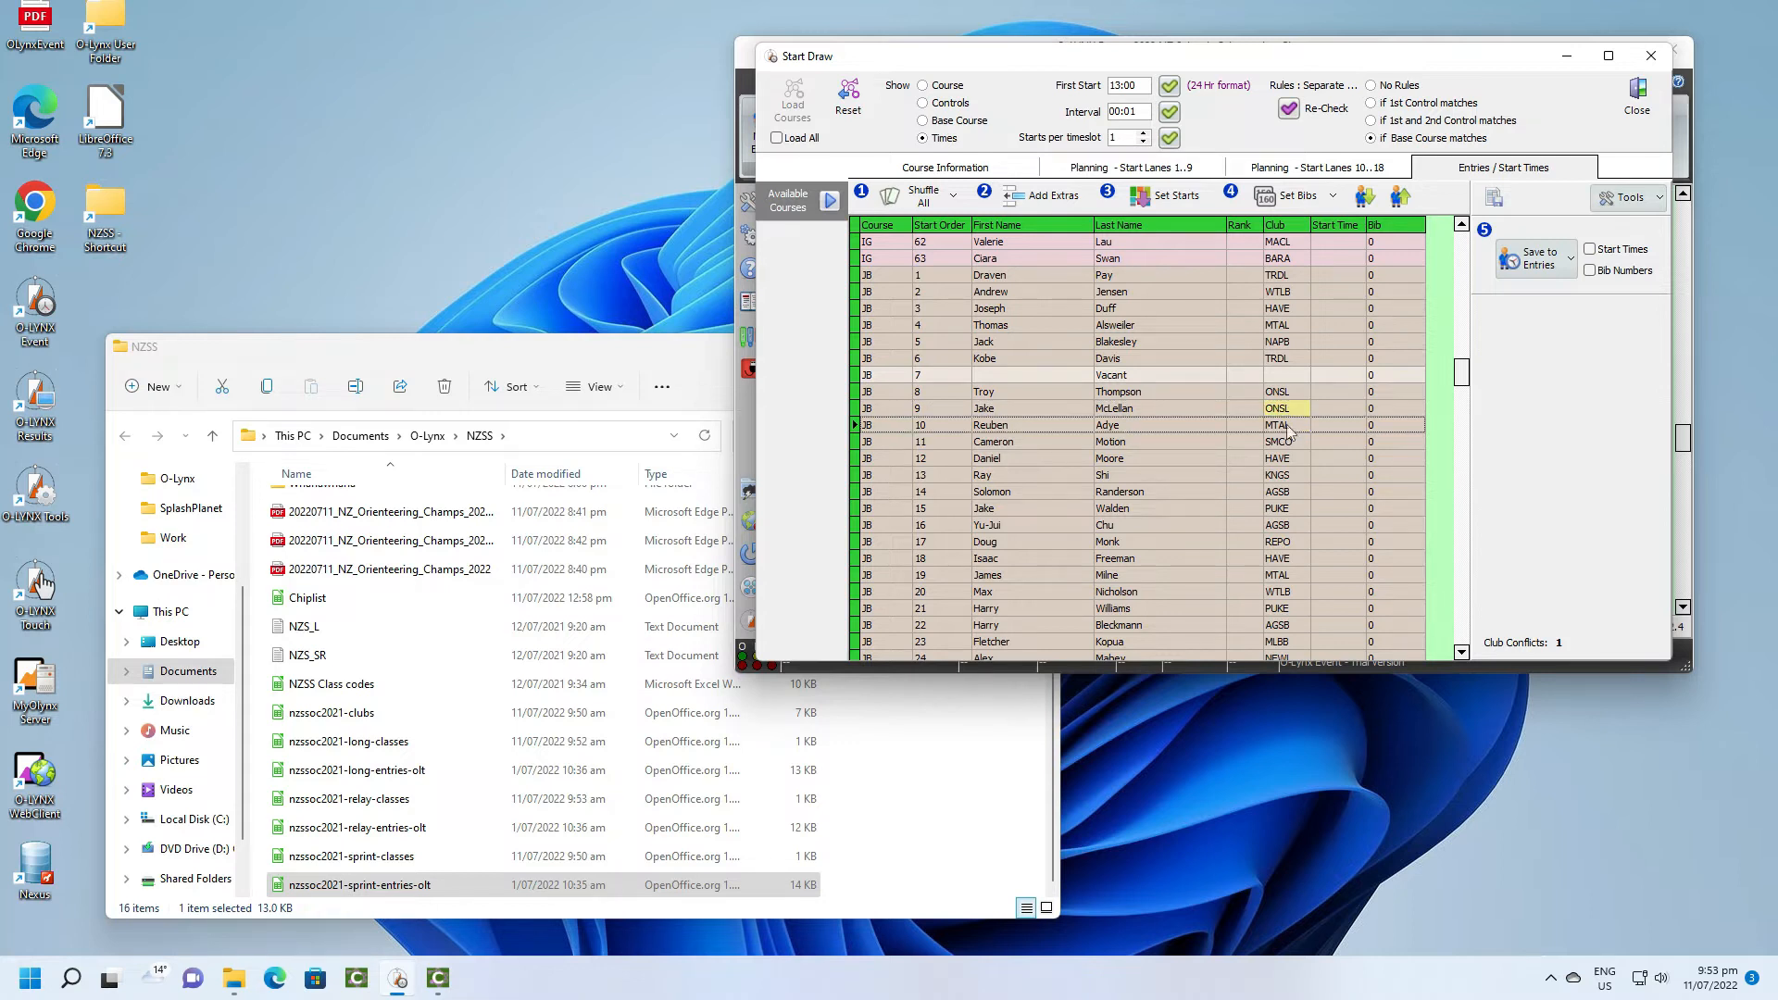
left_click(1400, 202)
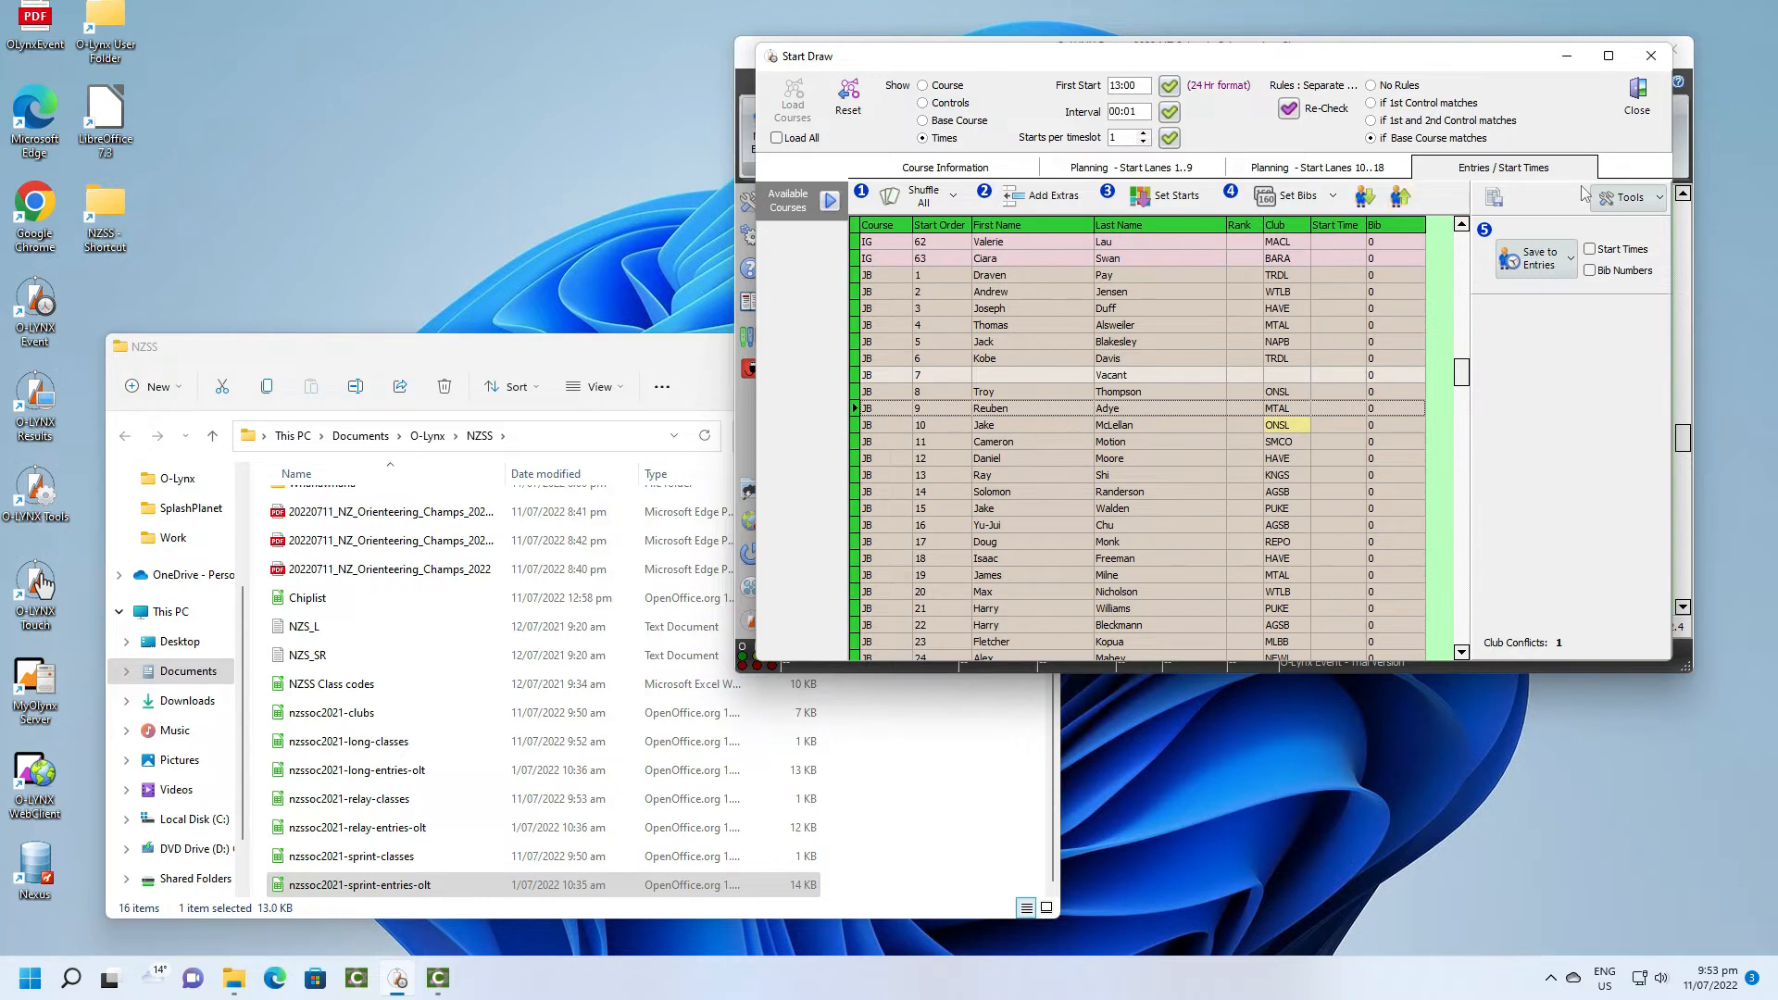
left_click(1643, 211)
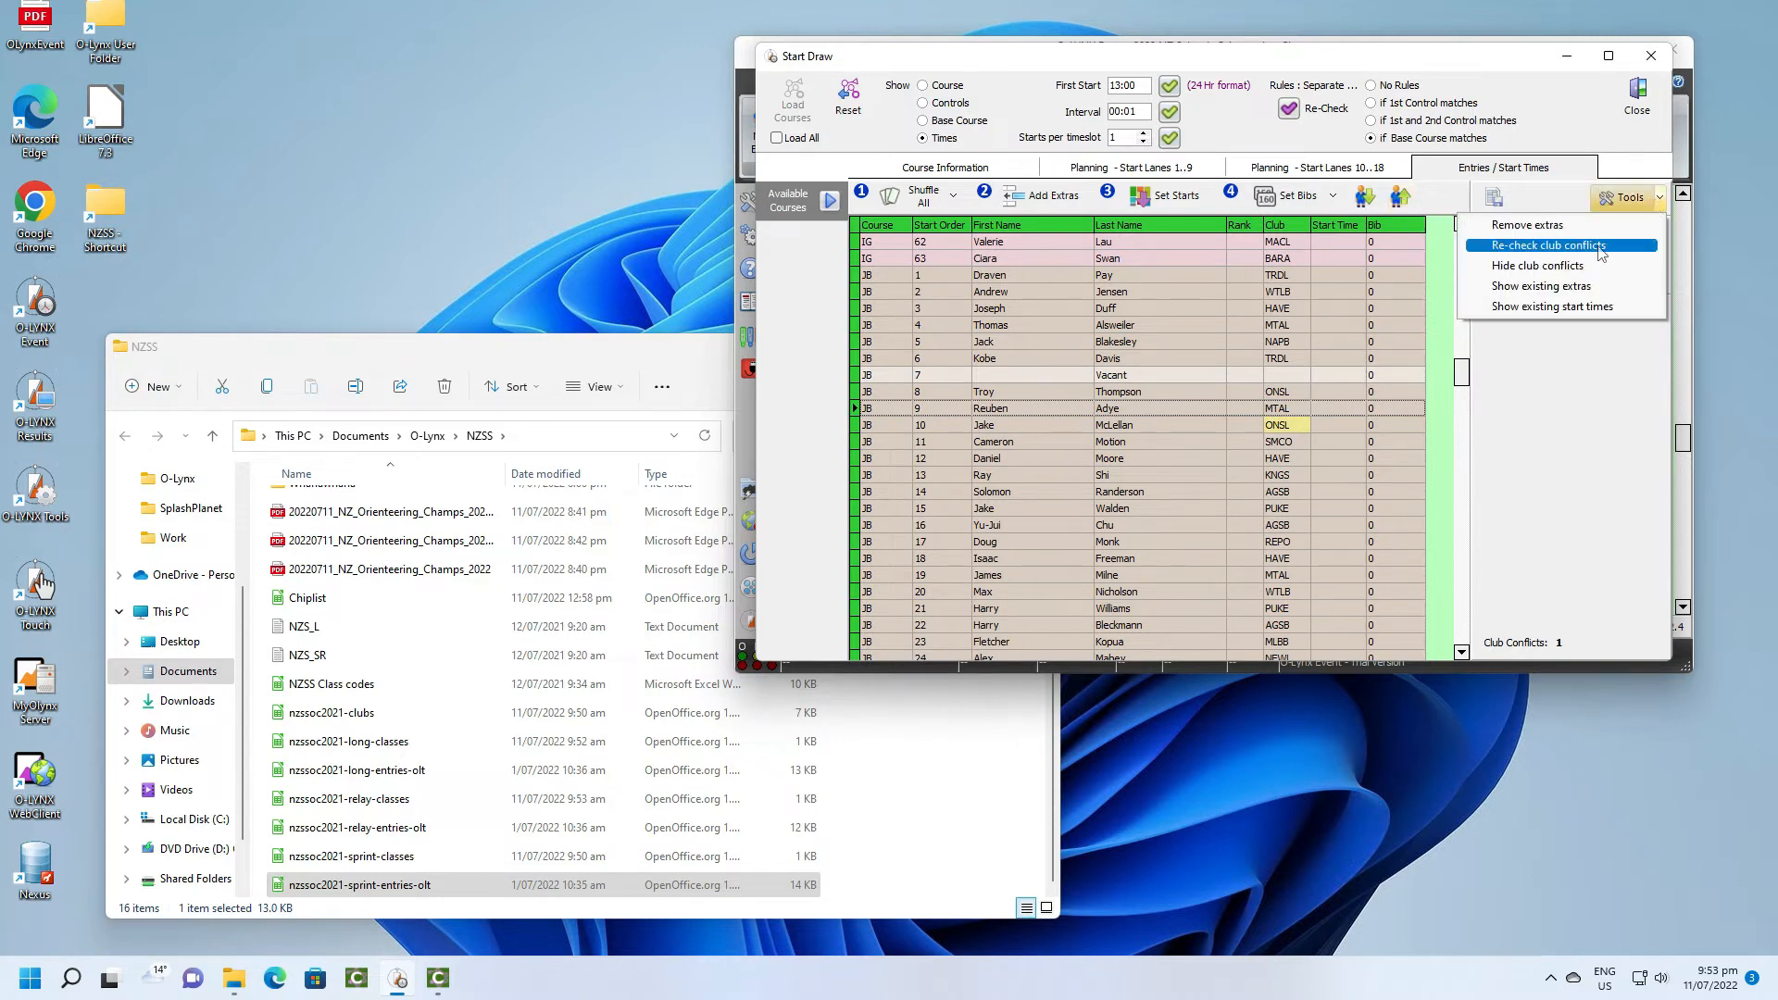
left_click(1599, 248)
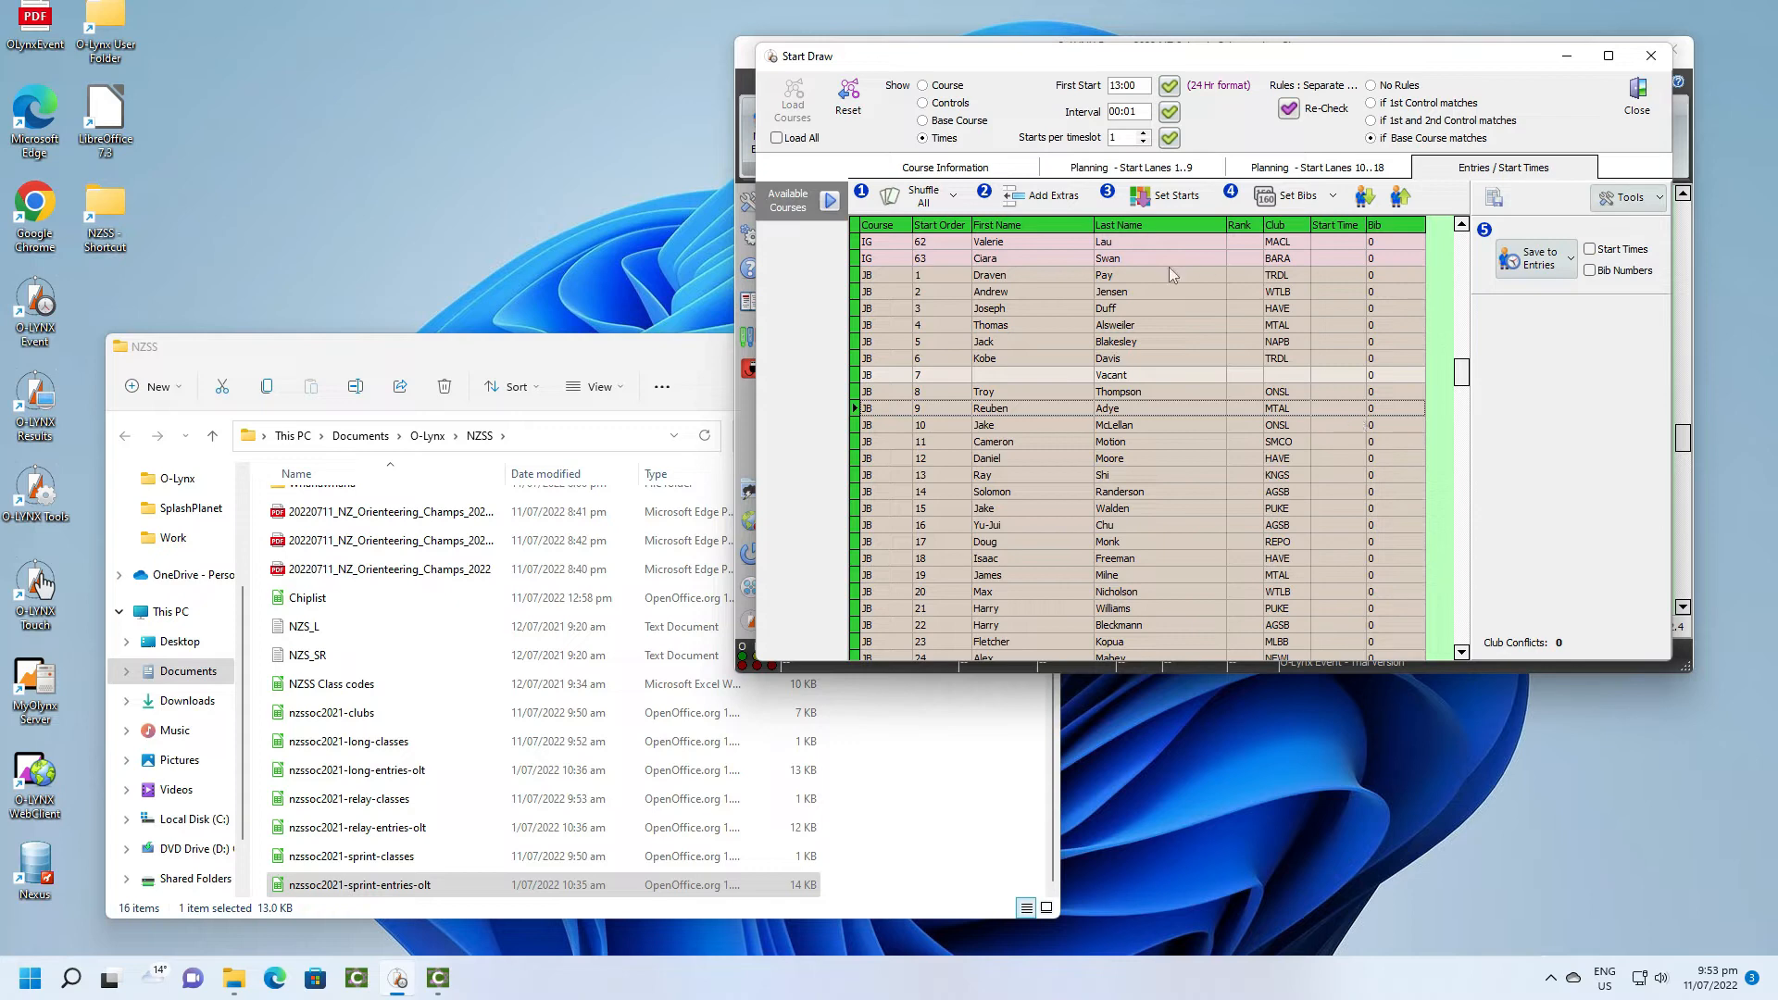
Set the start times for the whole draw and save them to all entries.
left_click(1160, 204)
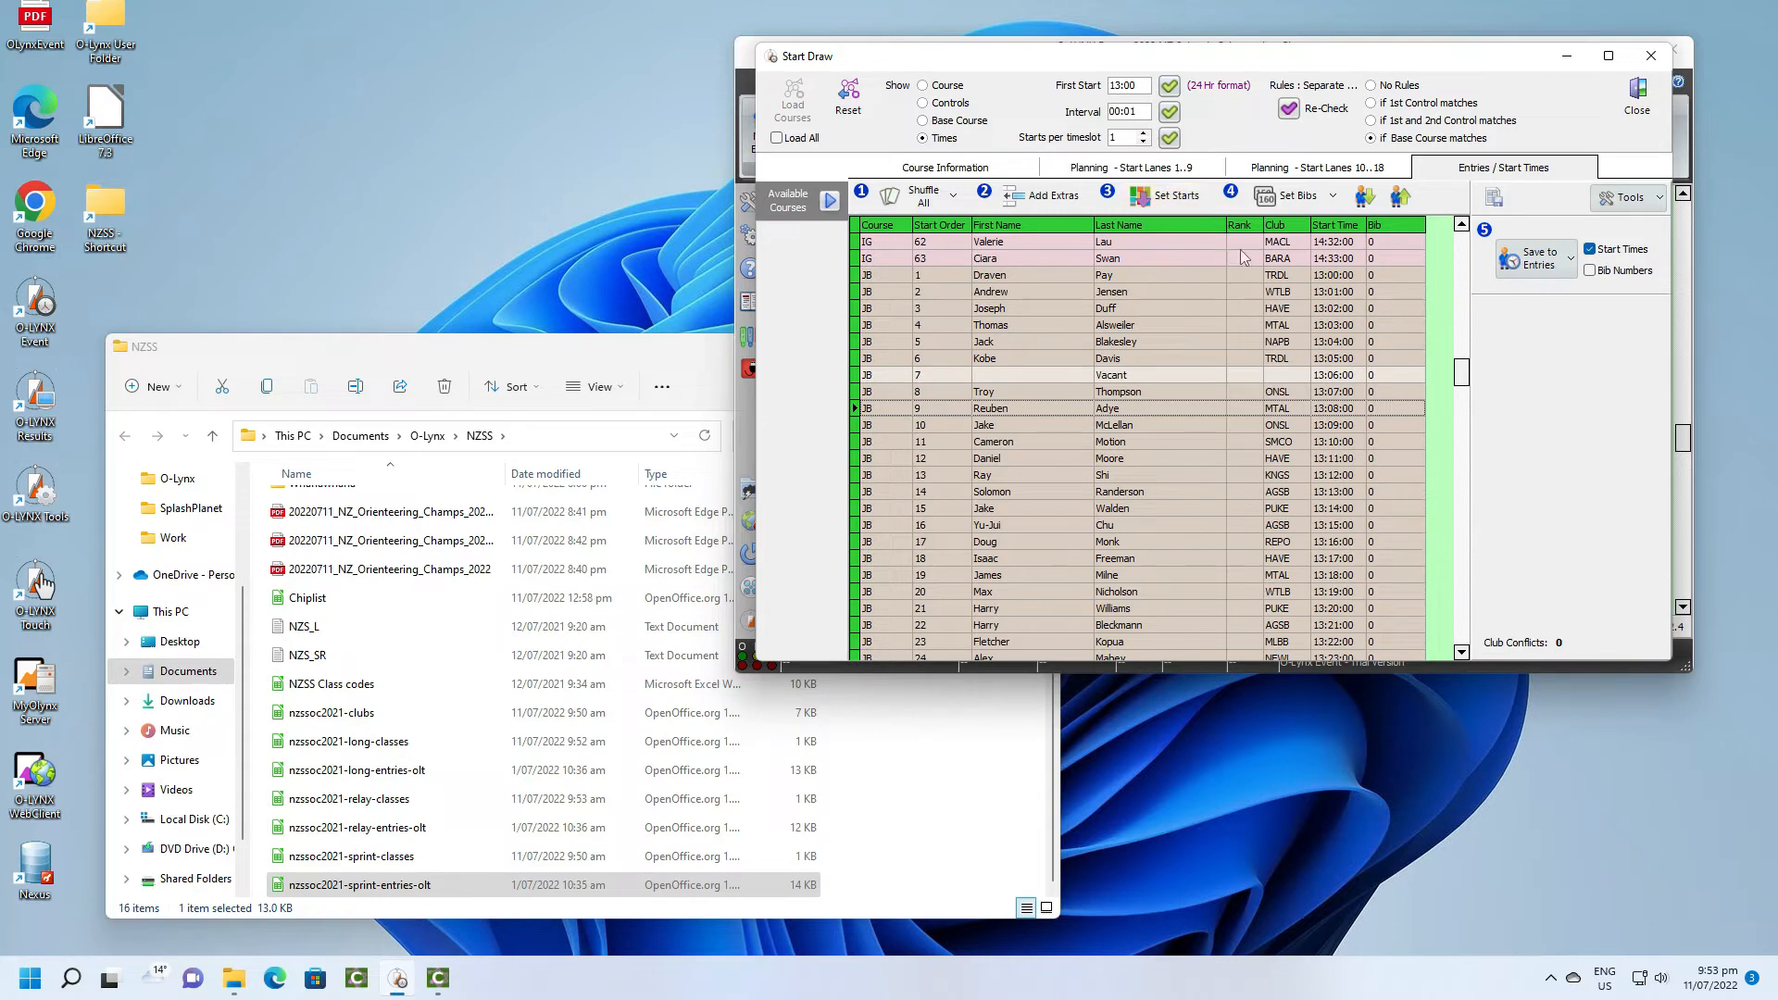
left_click(1540, 266)
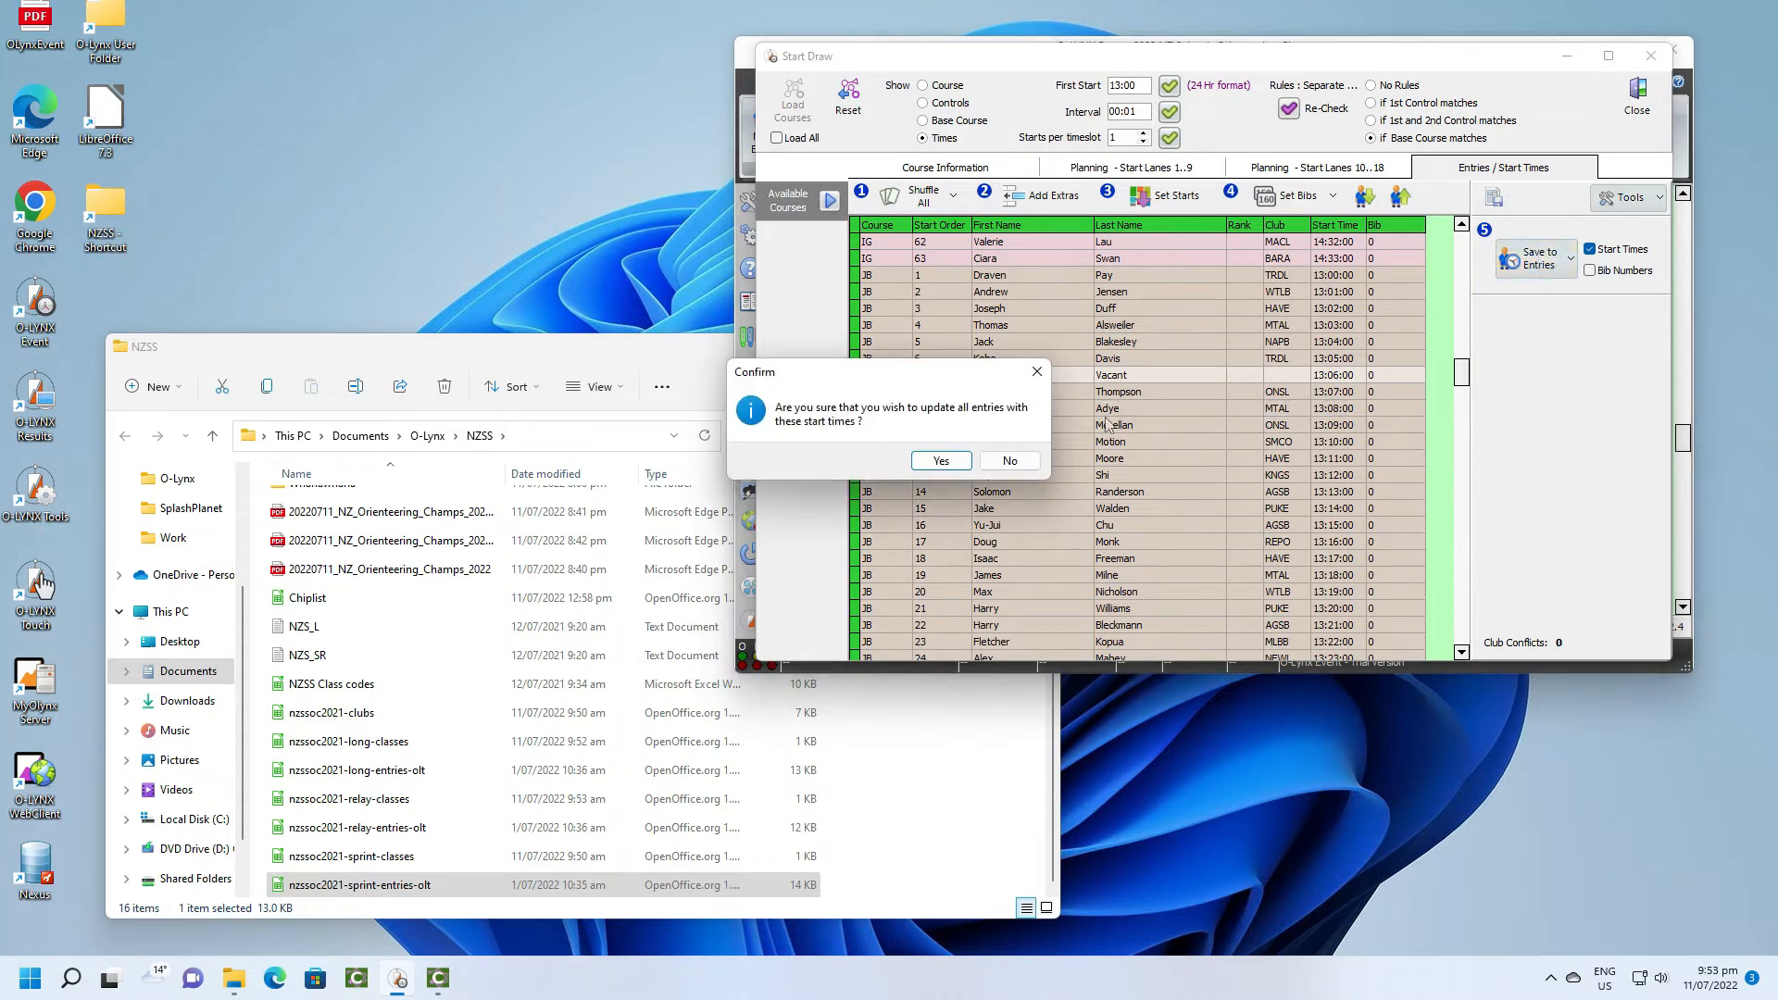
left_click(941, 461)
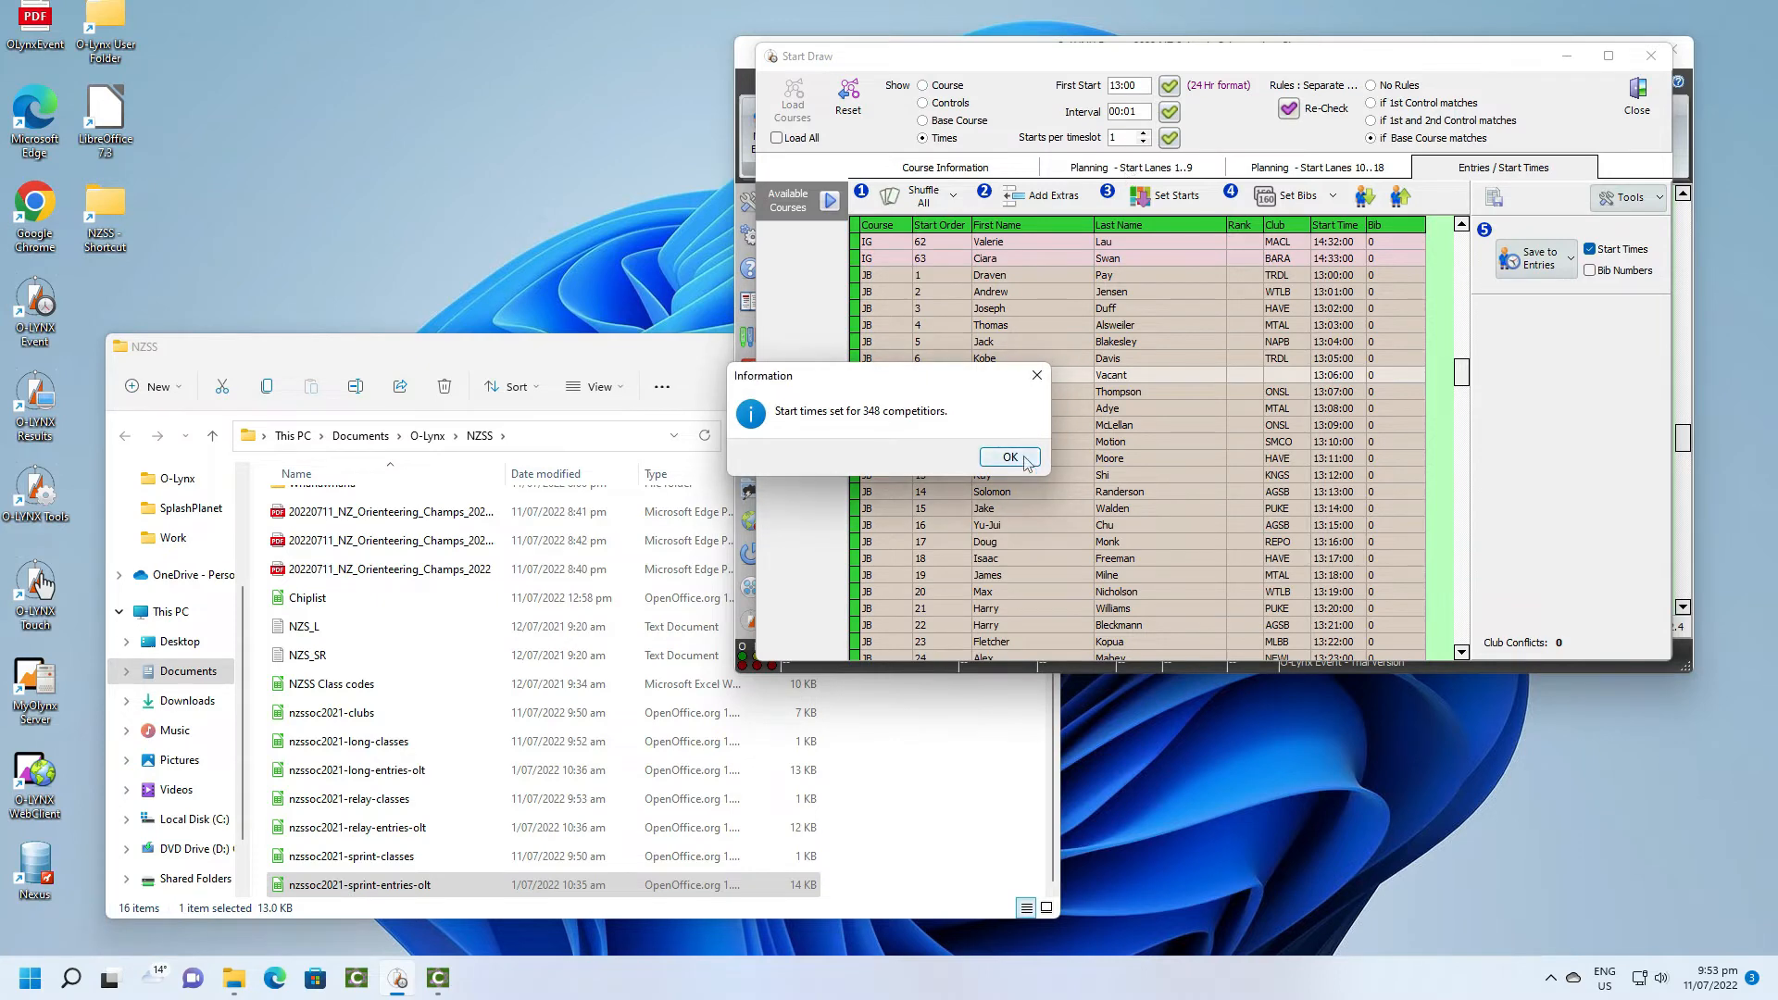
left_click(1007, 456)
Save the start lane plan as NZSS22S_start_plan in the O-Lynx folder and close the start draw.
left_click(1110, 171)
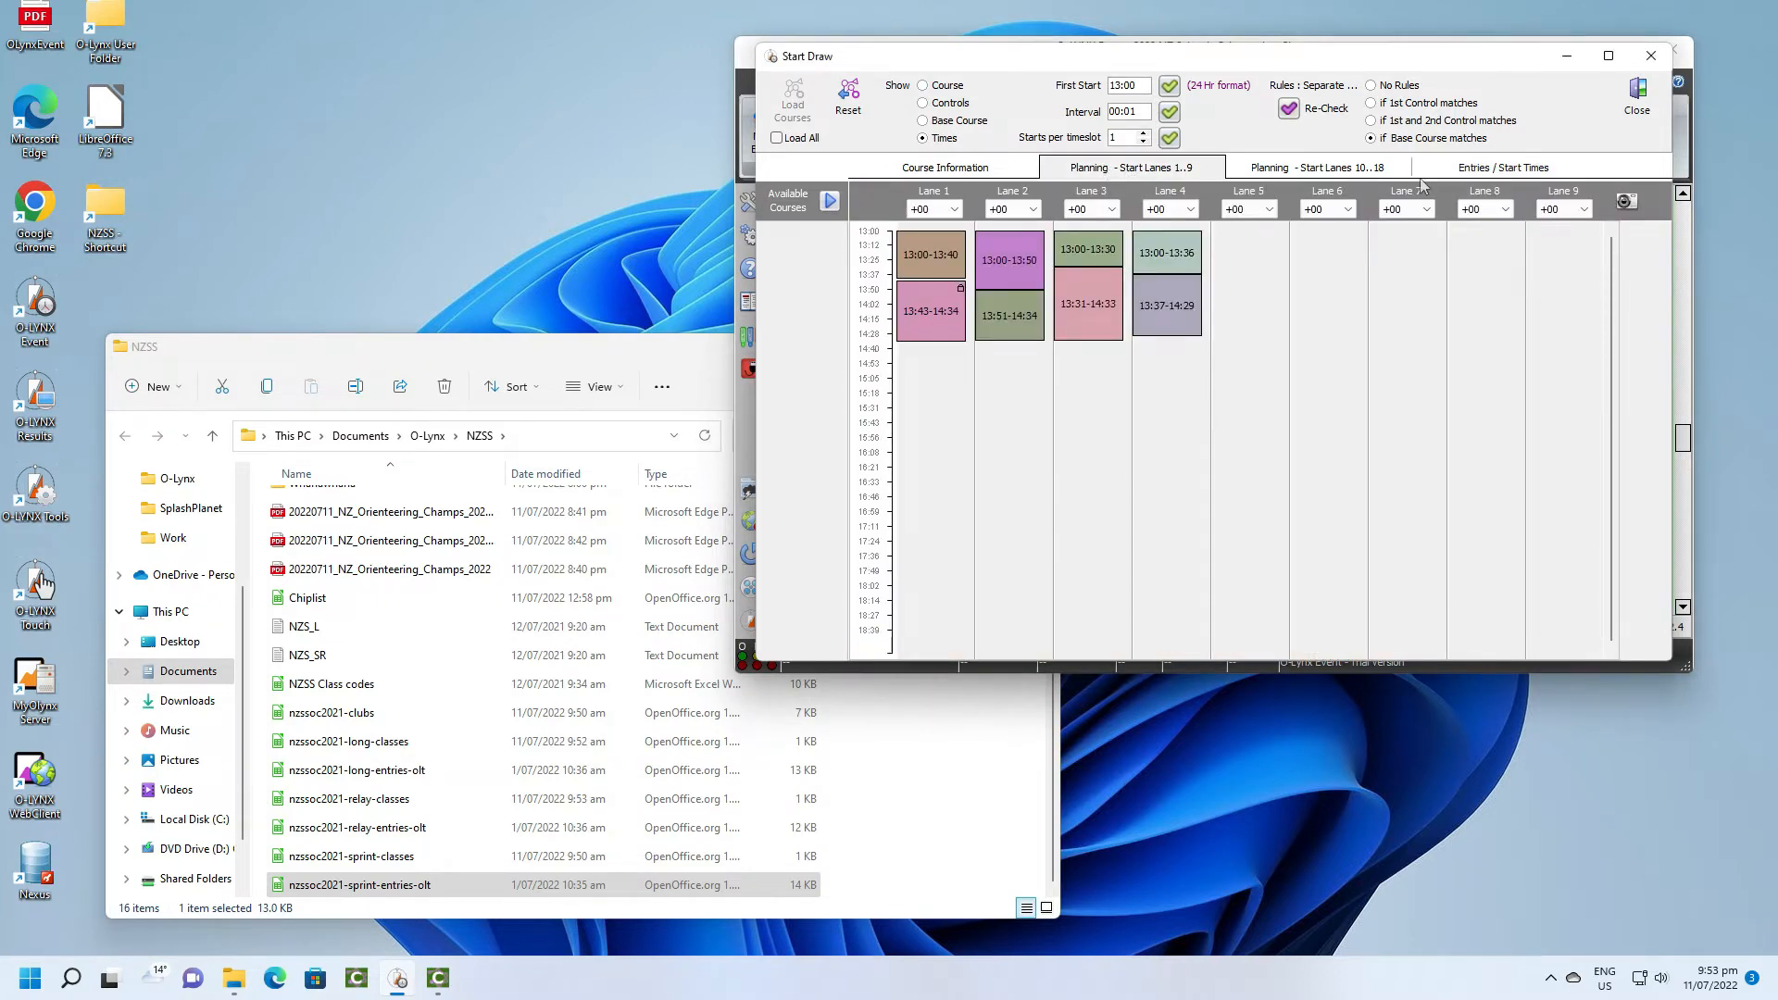
left_click(1626, 201)
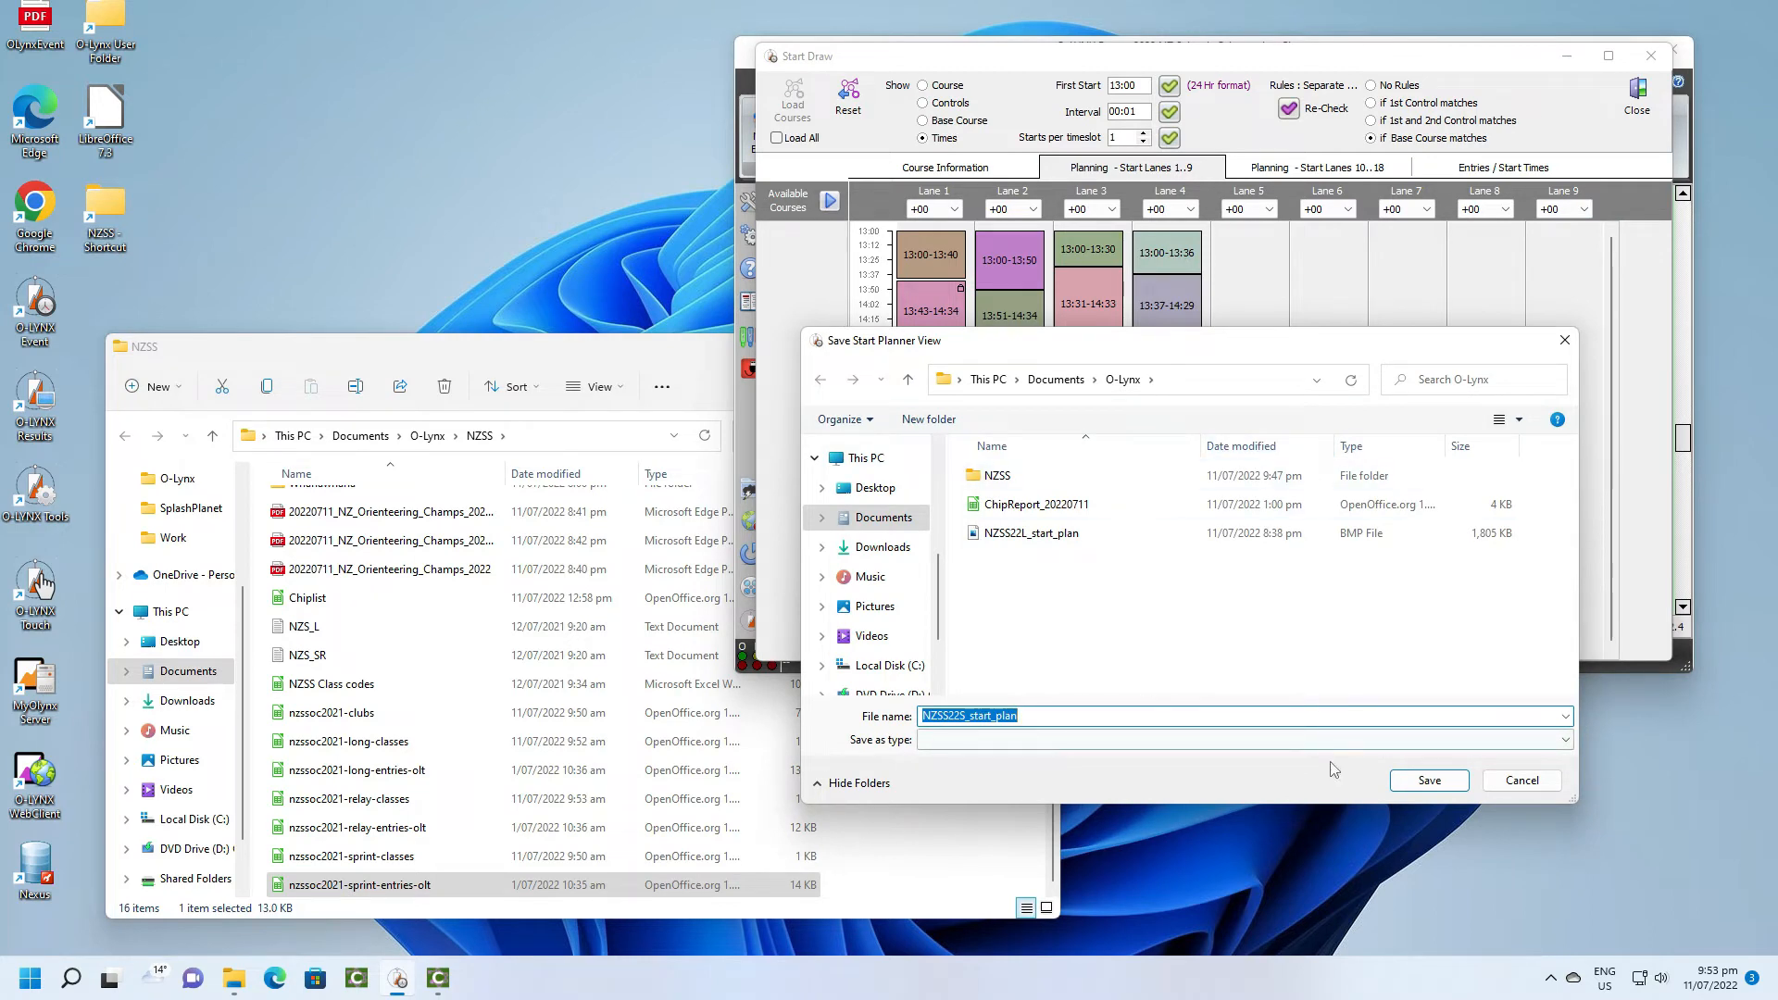
left_click(1438, 781)
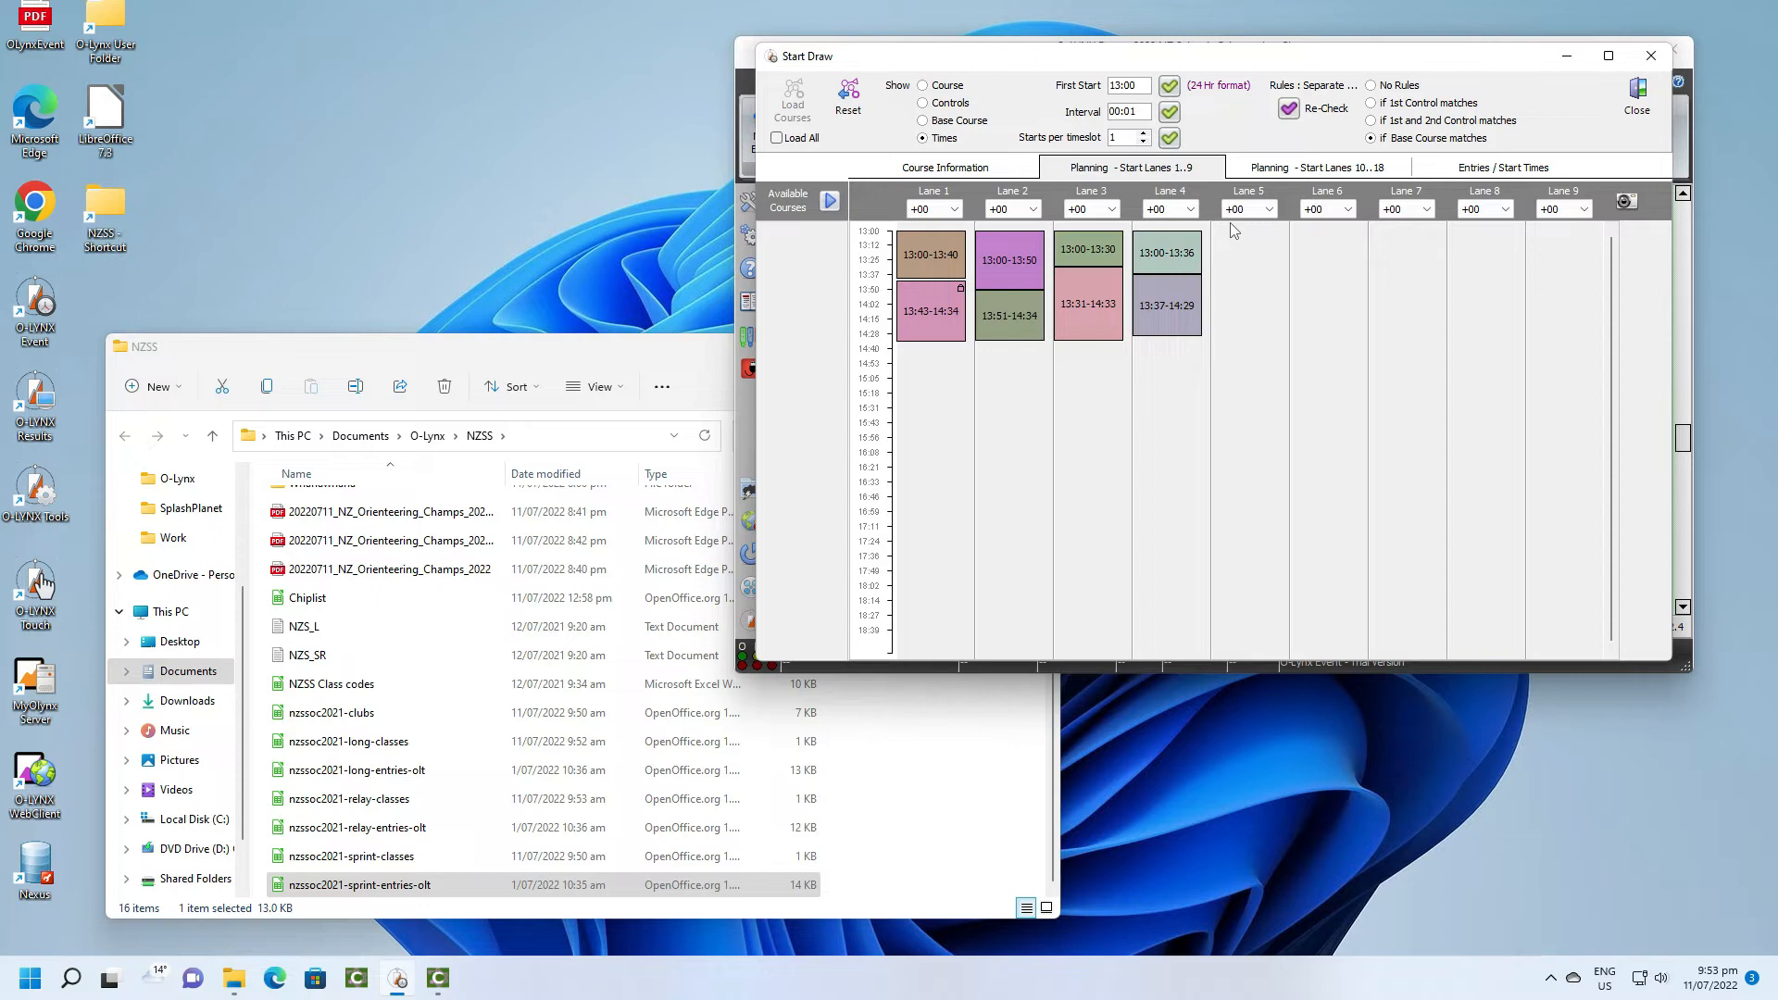
left_click(1637, 97)
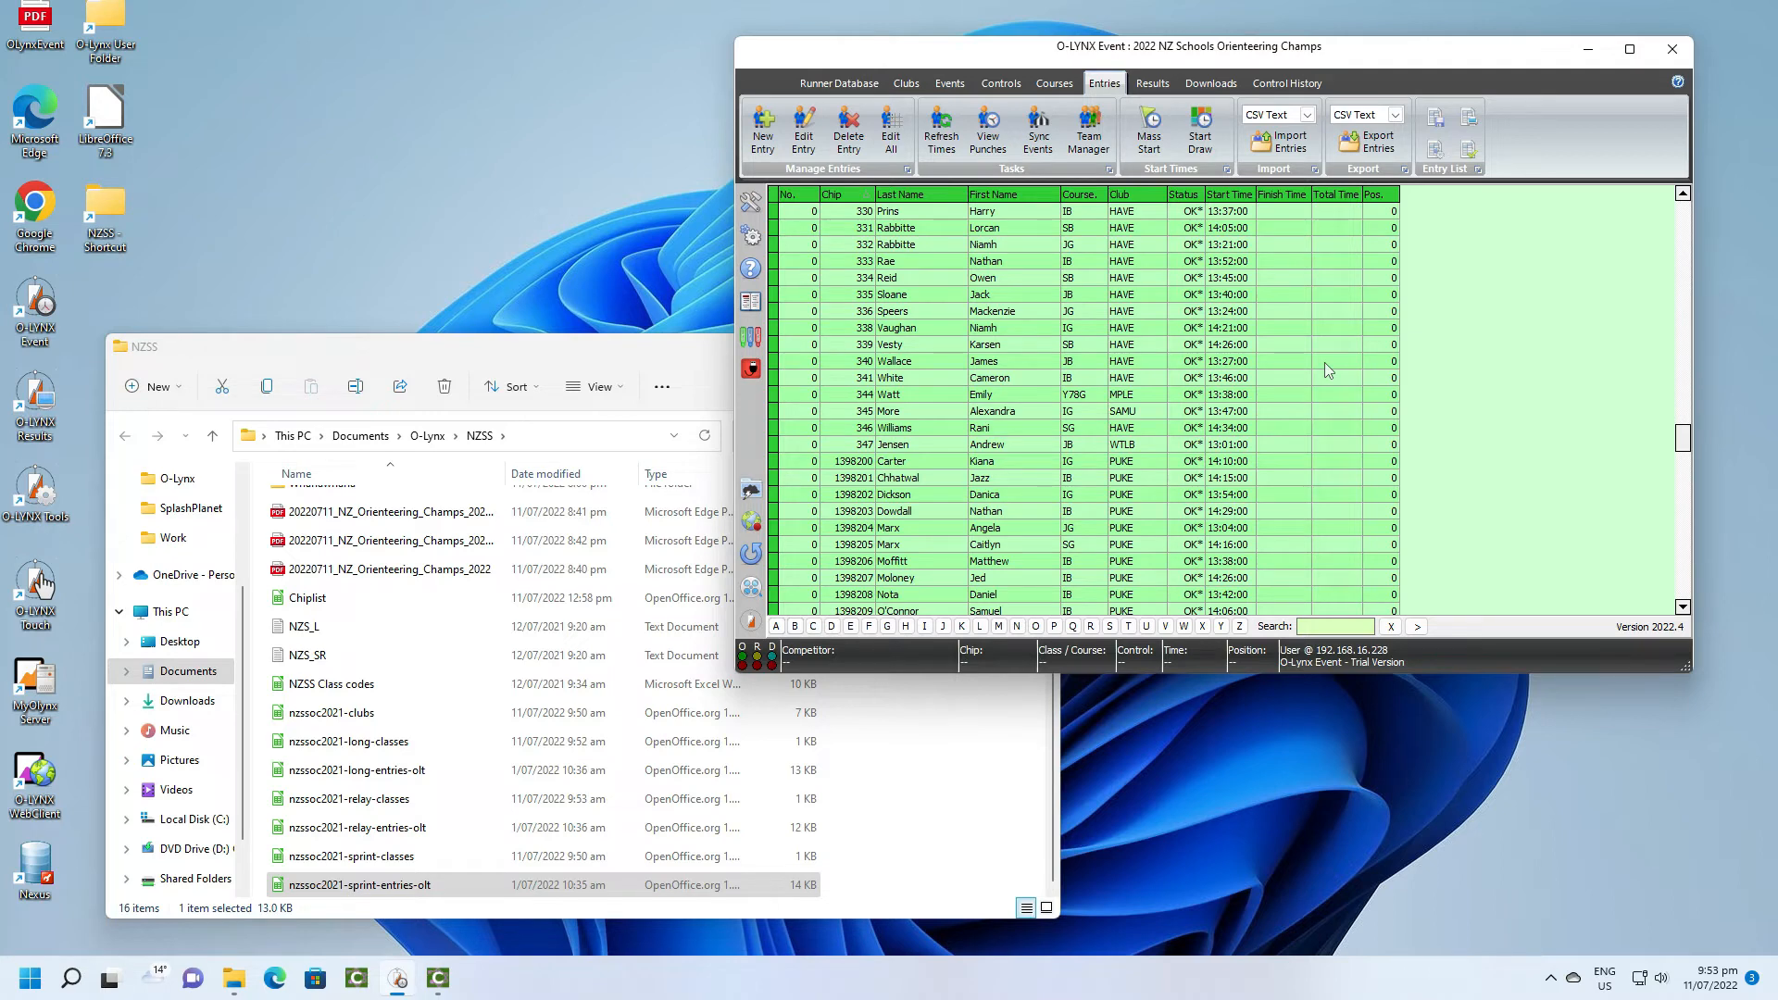
Generate the Start_Course_NZSS report and check the start list by course in print preview.
left_click(1156, 89)
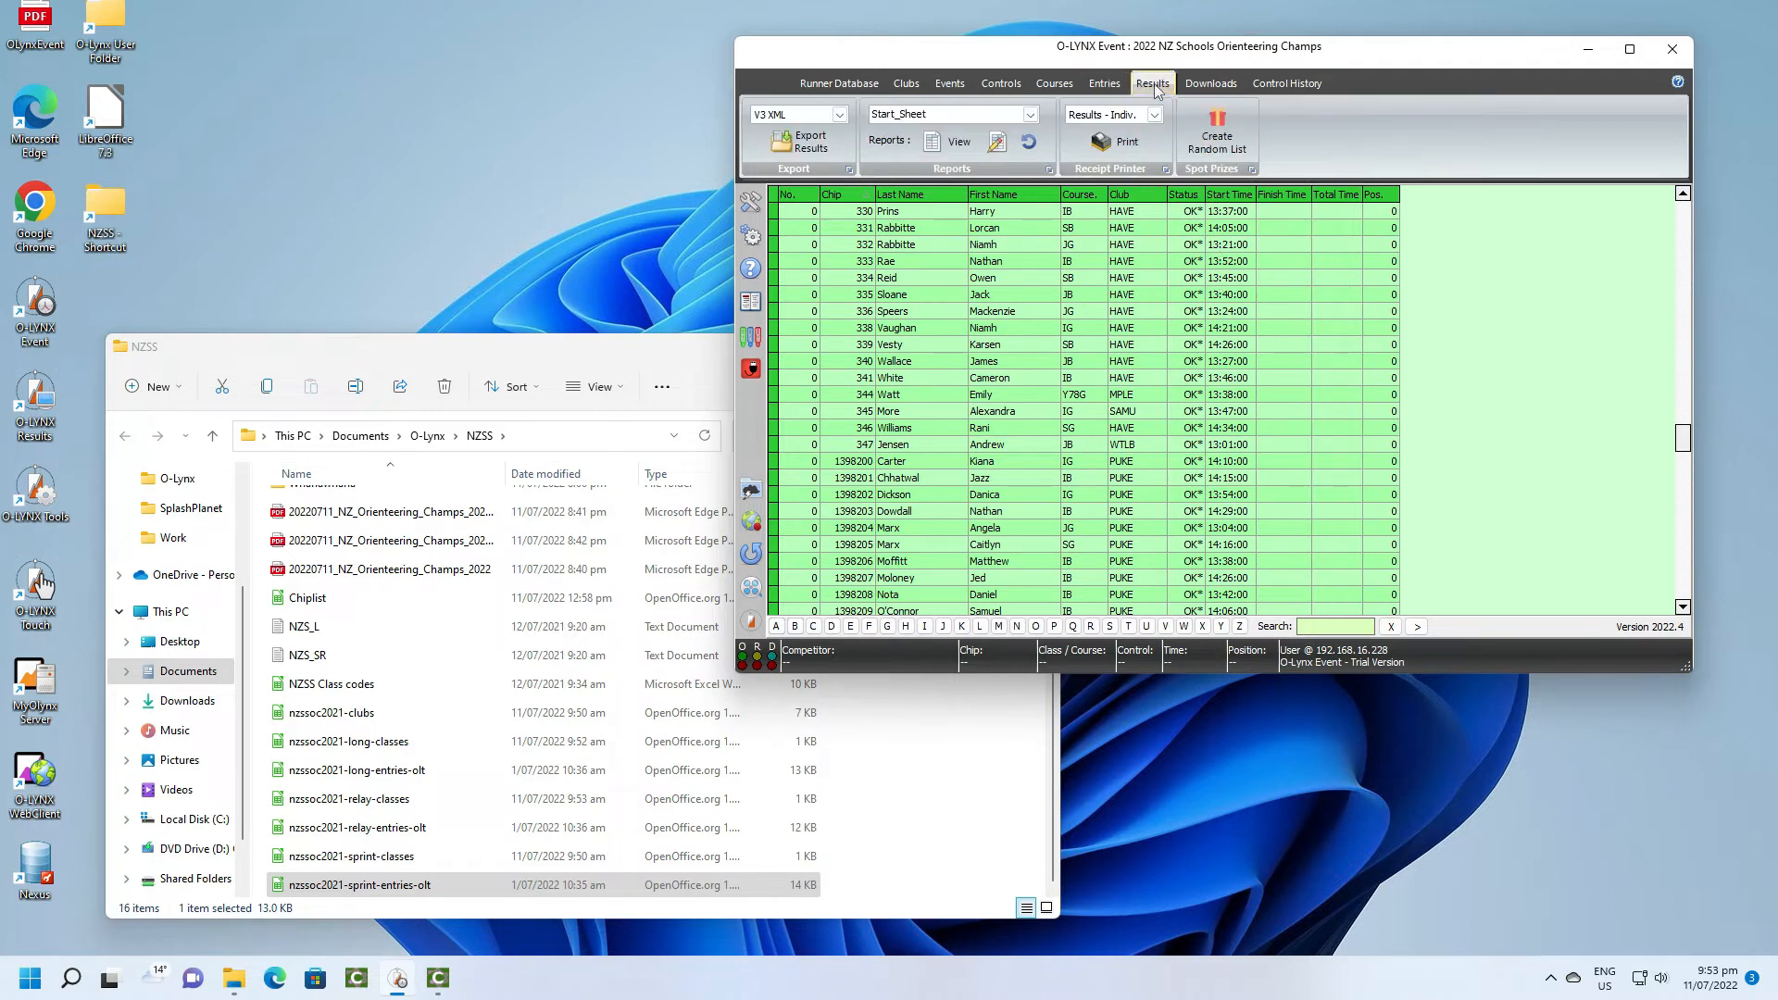
left_click(1030, 114)
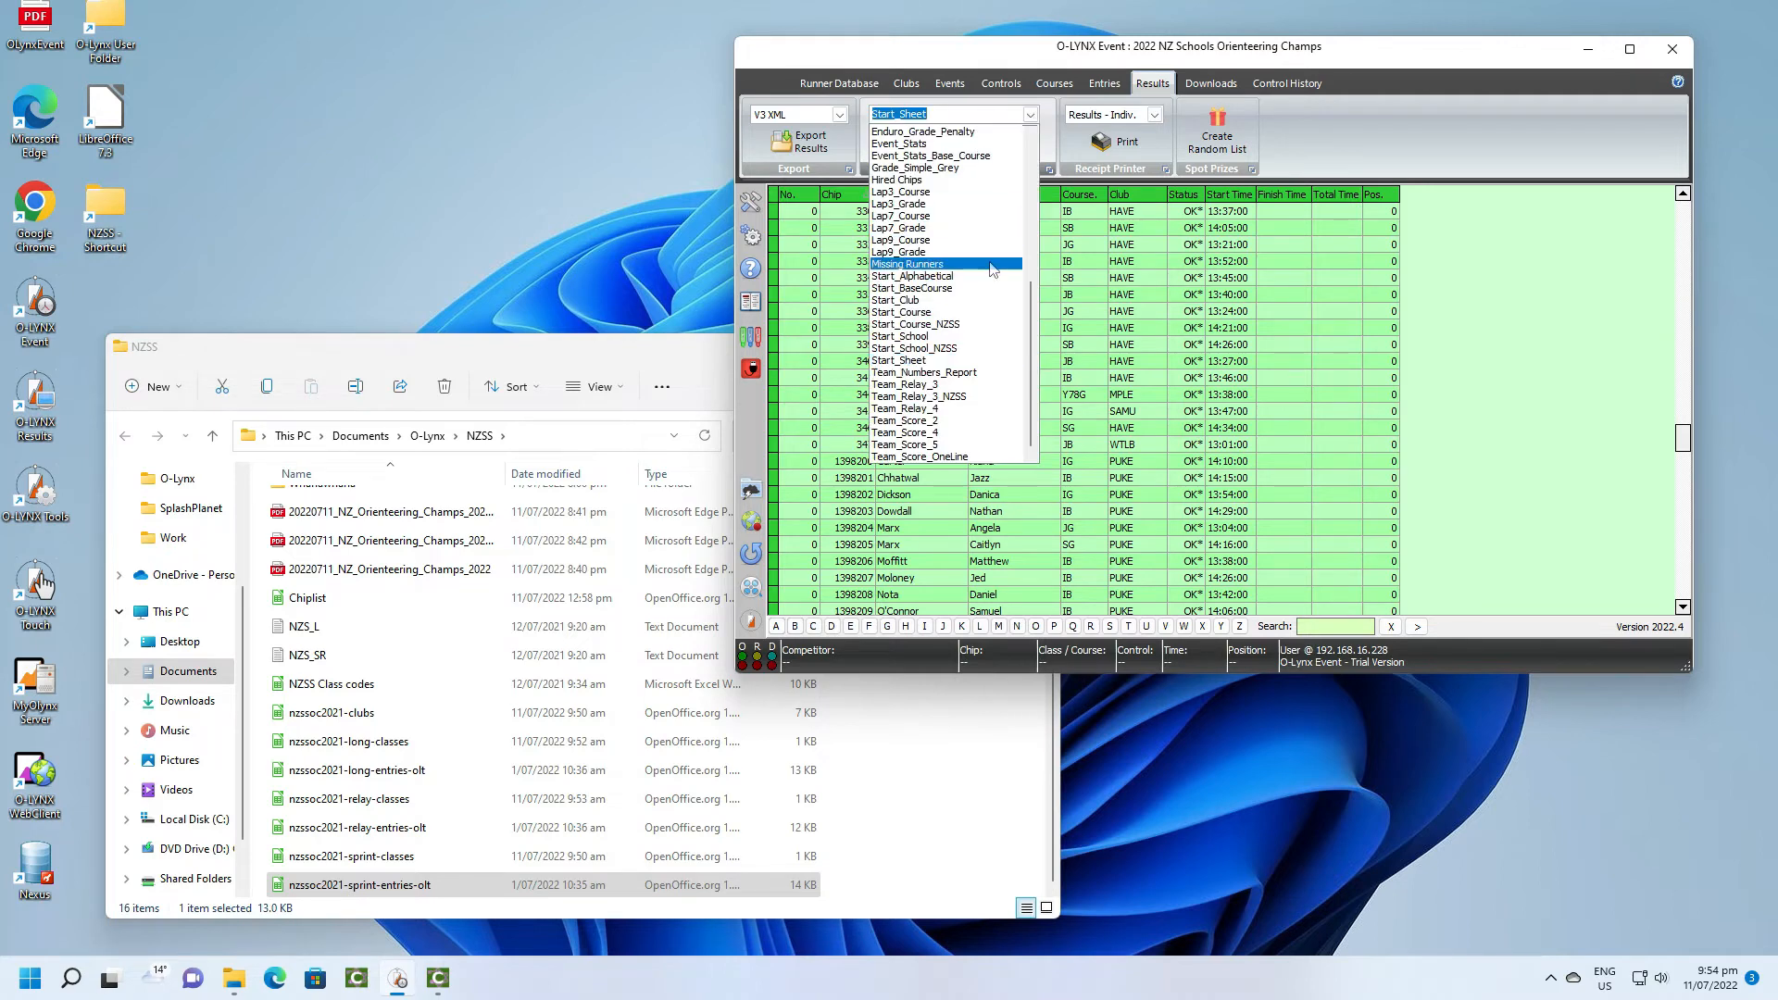
left_click(983, 325)
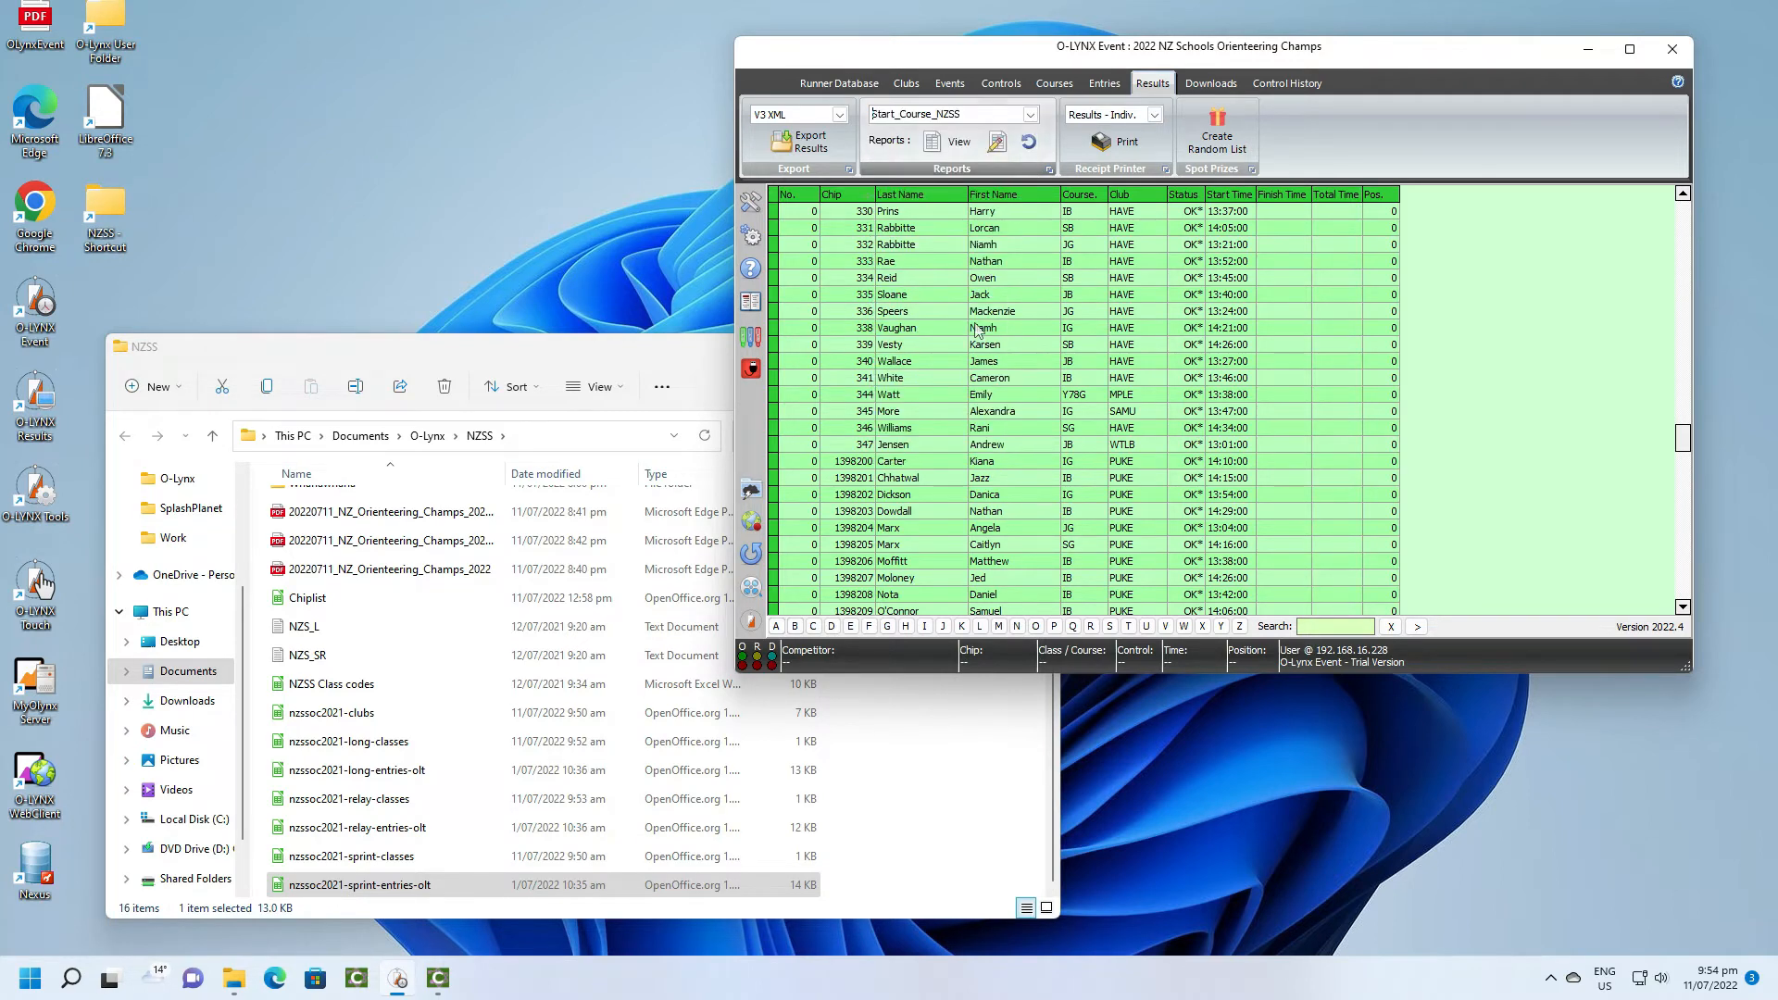
left_click(950, 144)
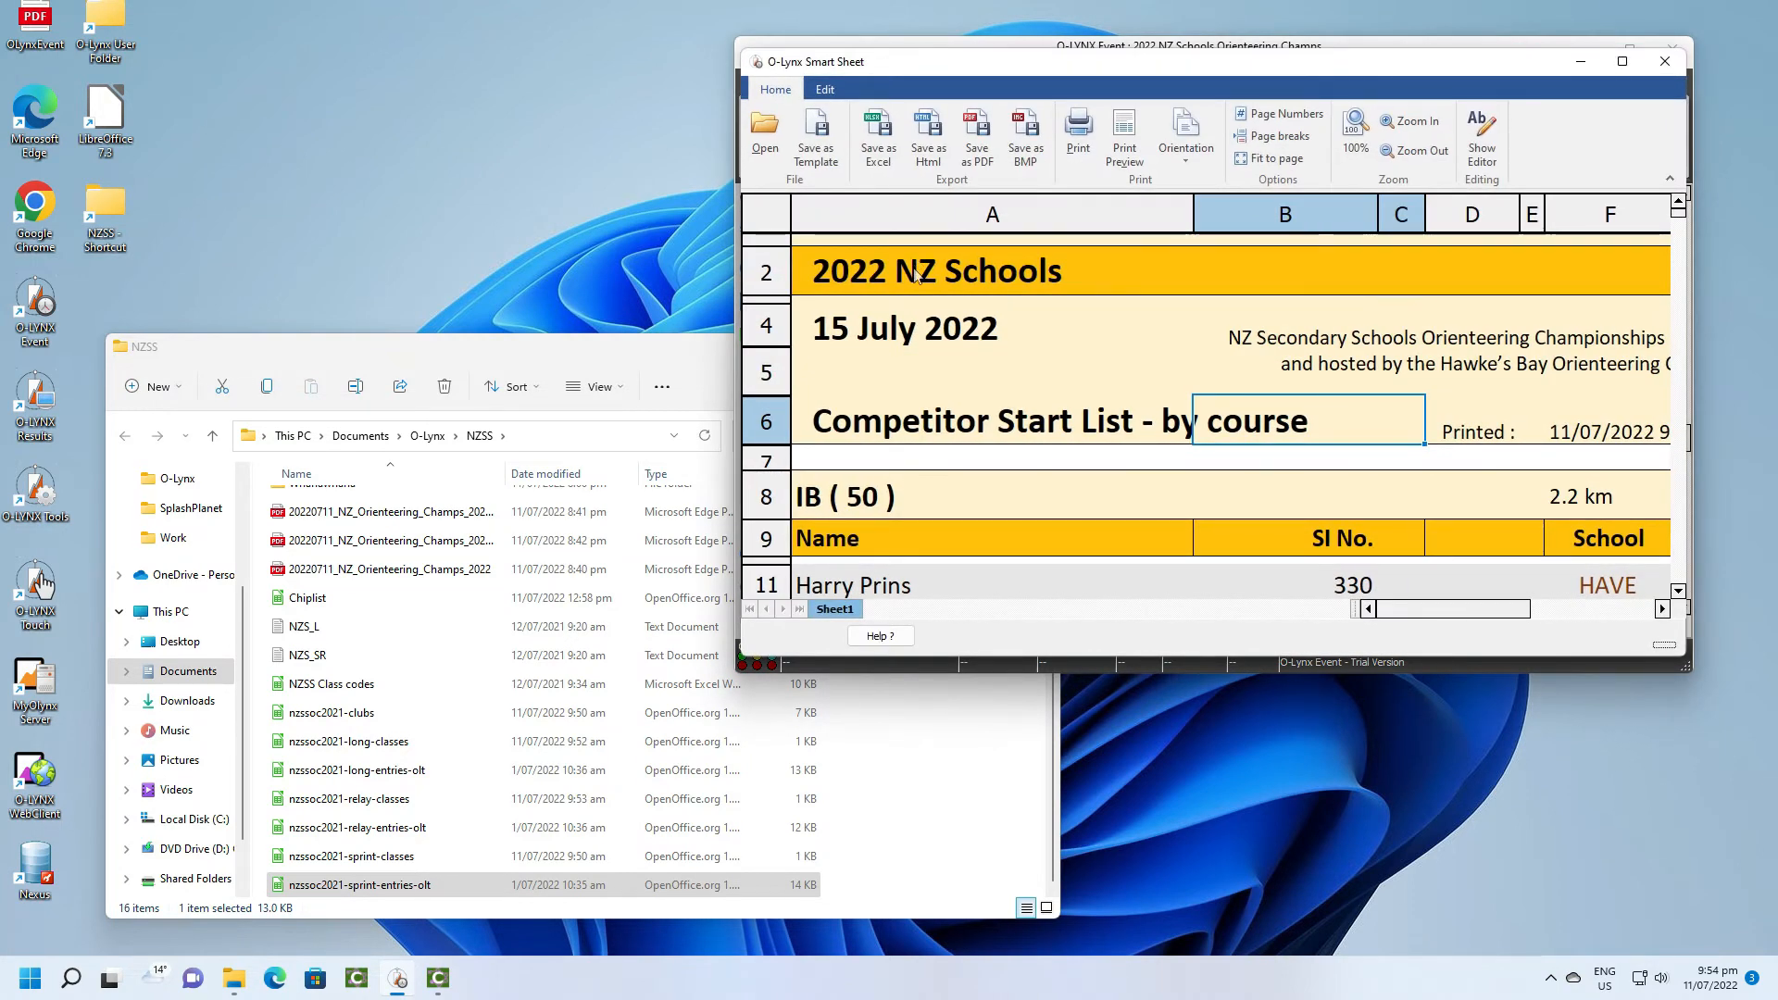
left_click(1126, 141)
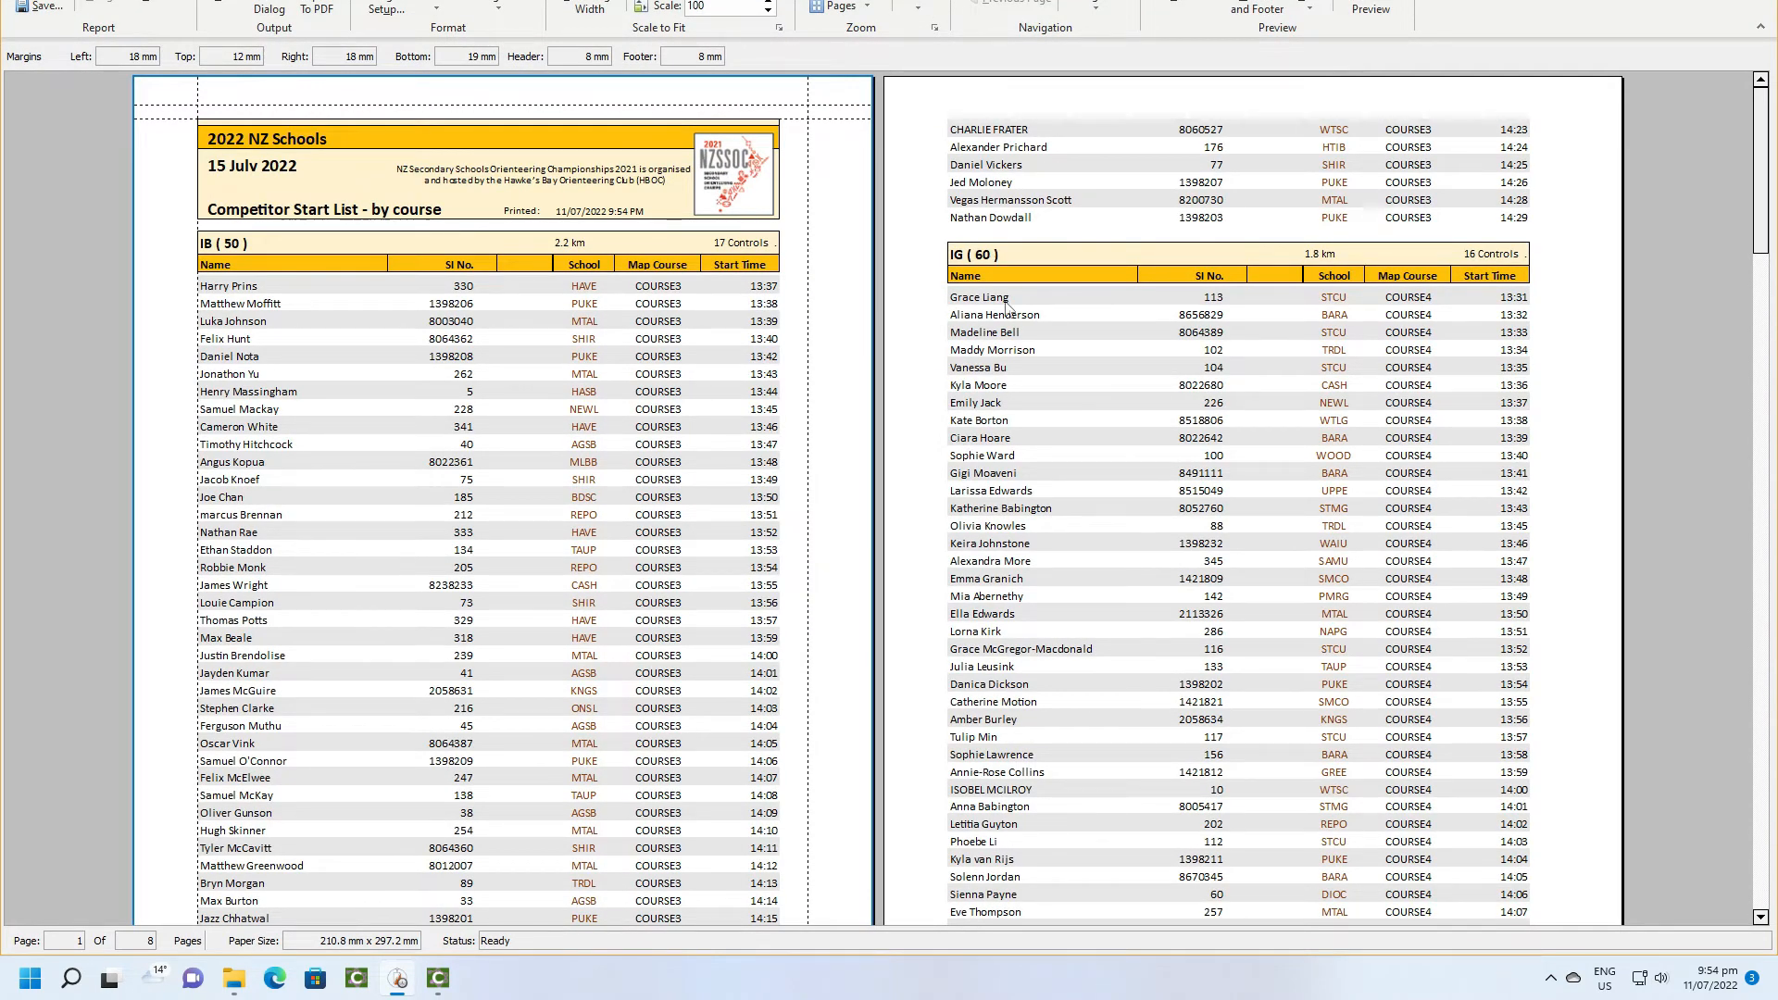
scroll(1005, 302, "down", 6)
scroll(1006, 302, "up", 5)
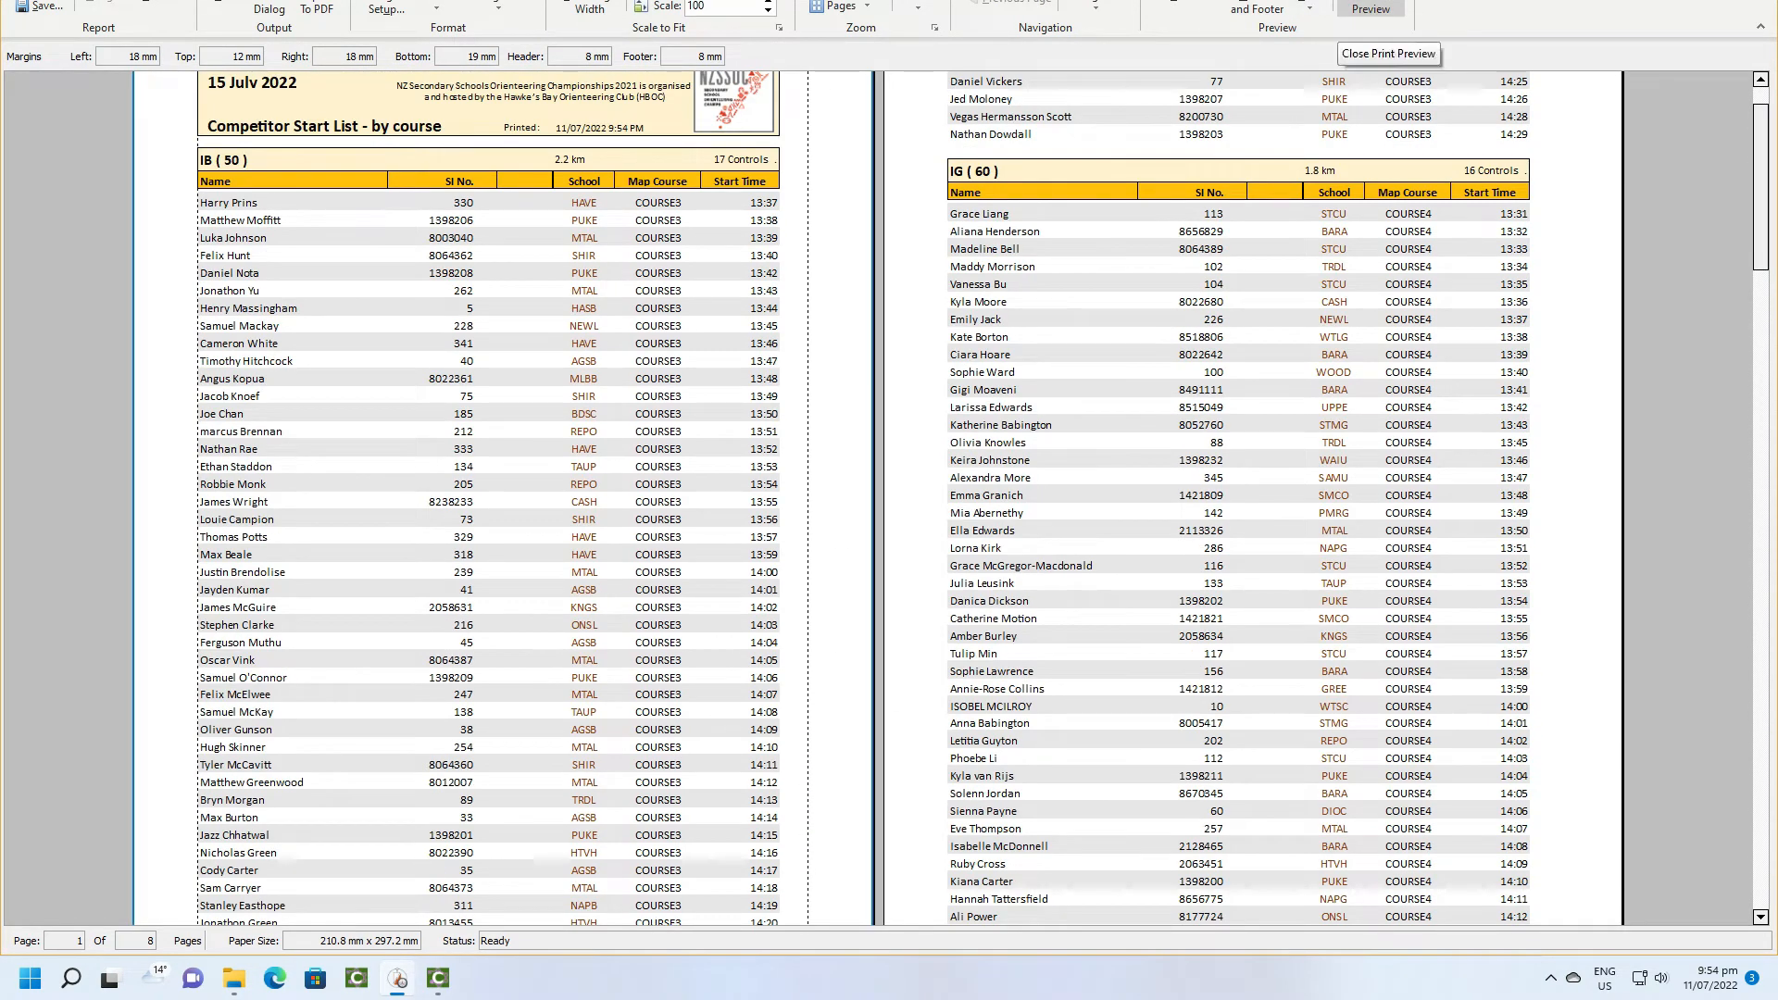
left_click(1370, 9)
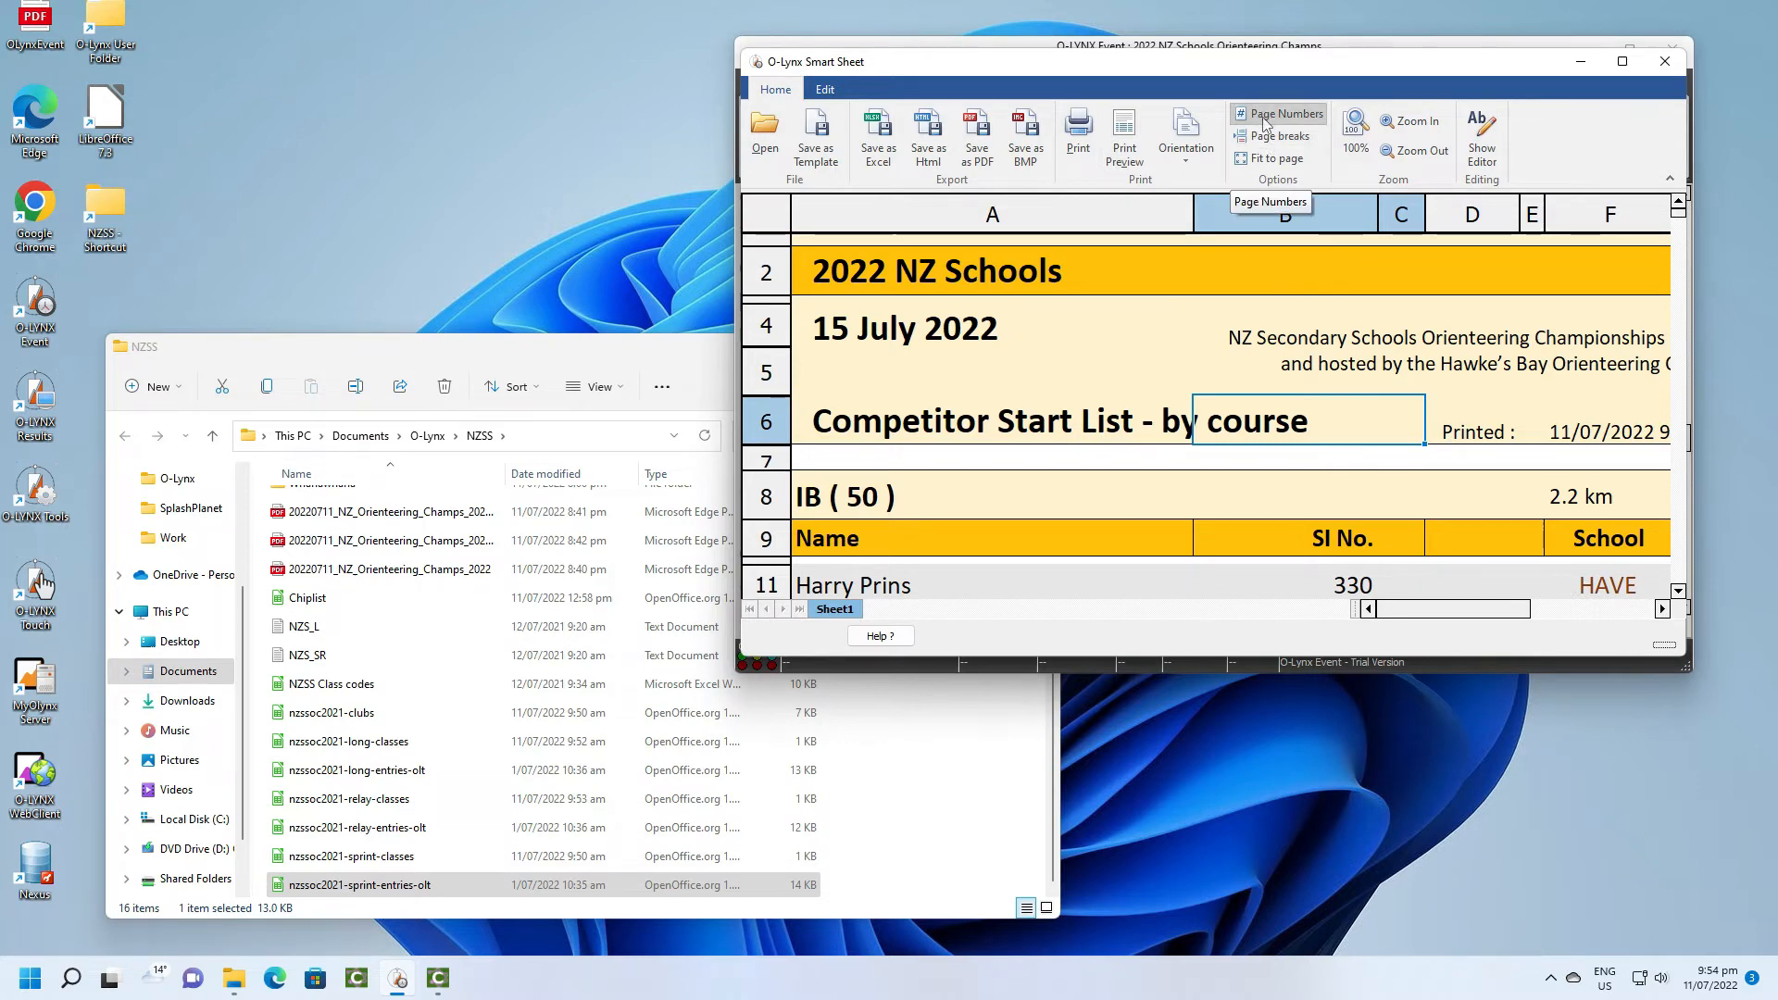
Turn on page numbers for the start list and check its pages in print preview.
left_click(1124, 137)
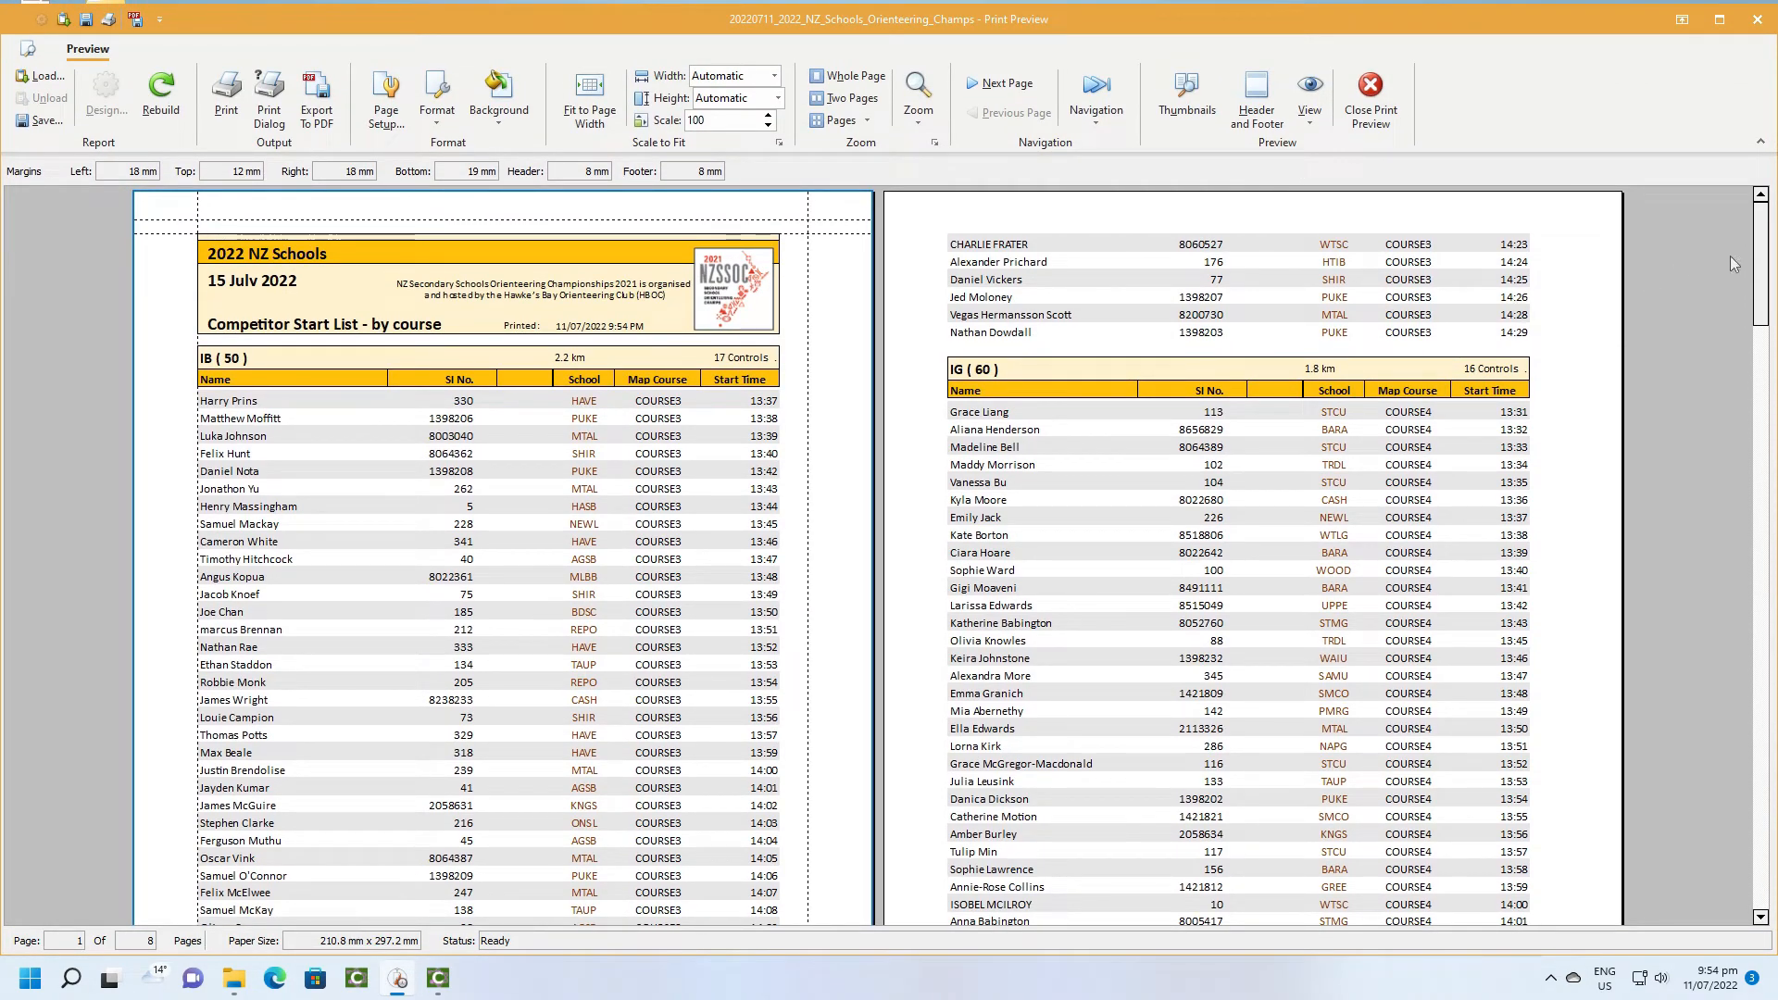
scroll(1701, 281, "down", 10)
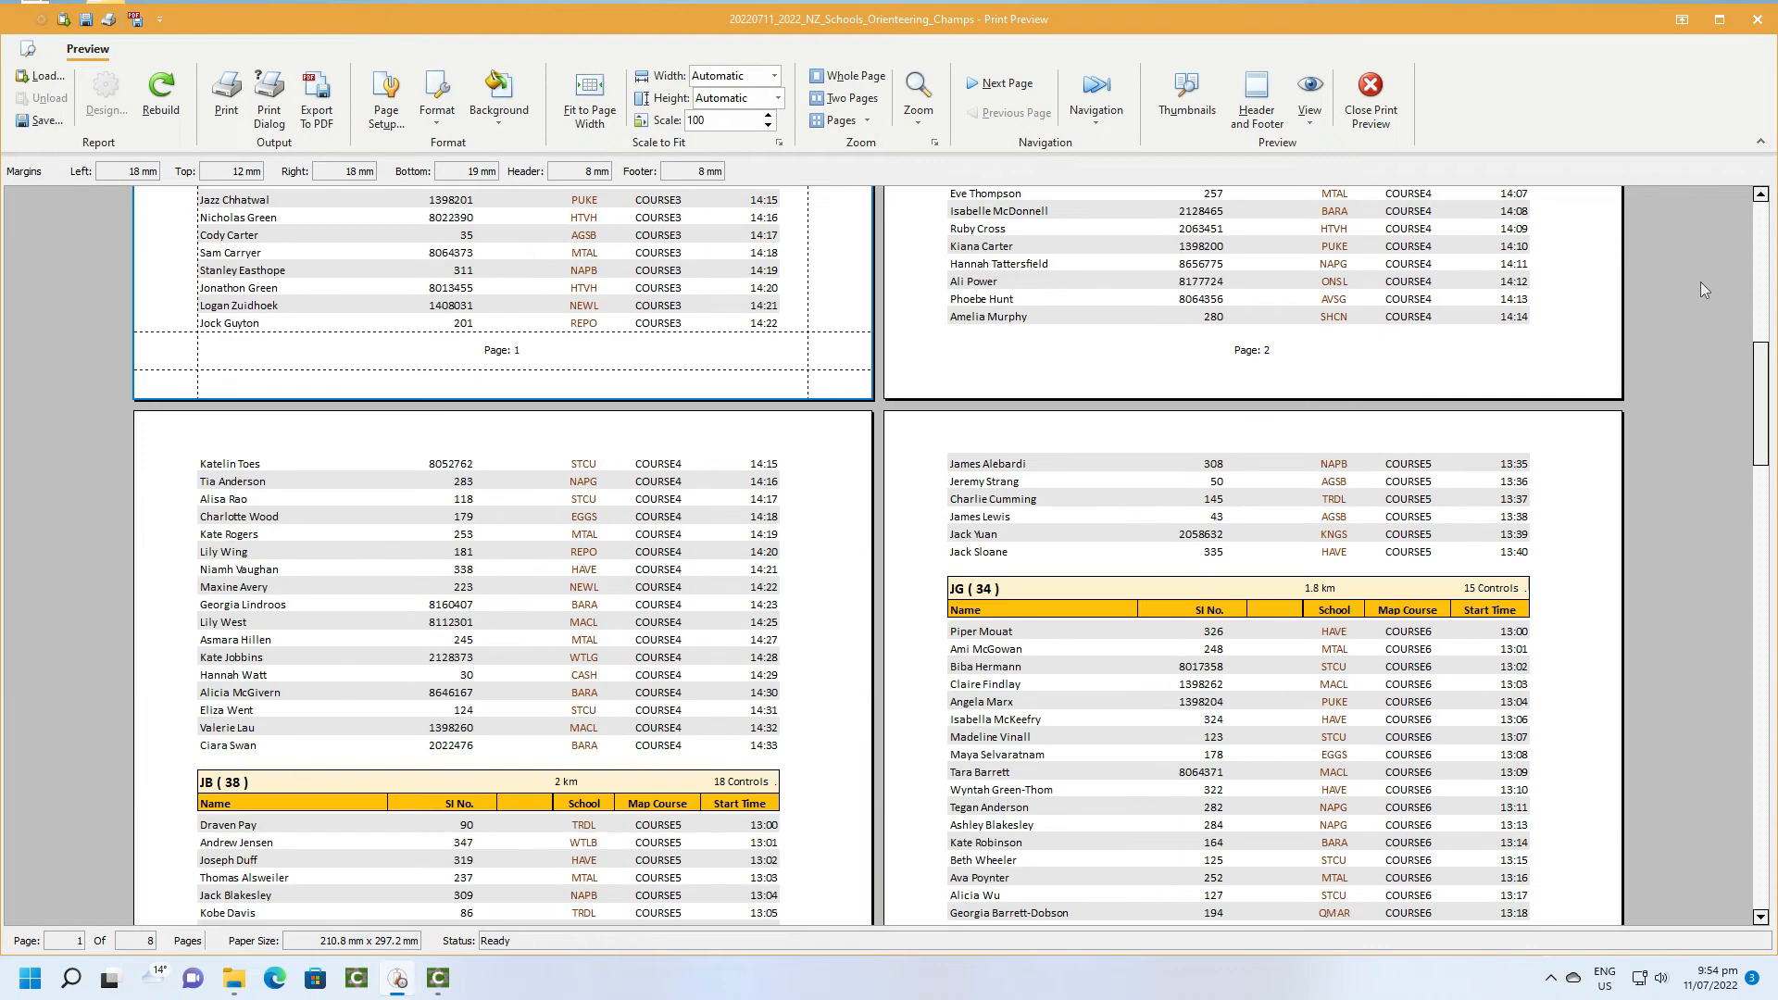
scroll(1700, 282, "down", 10)
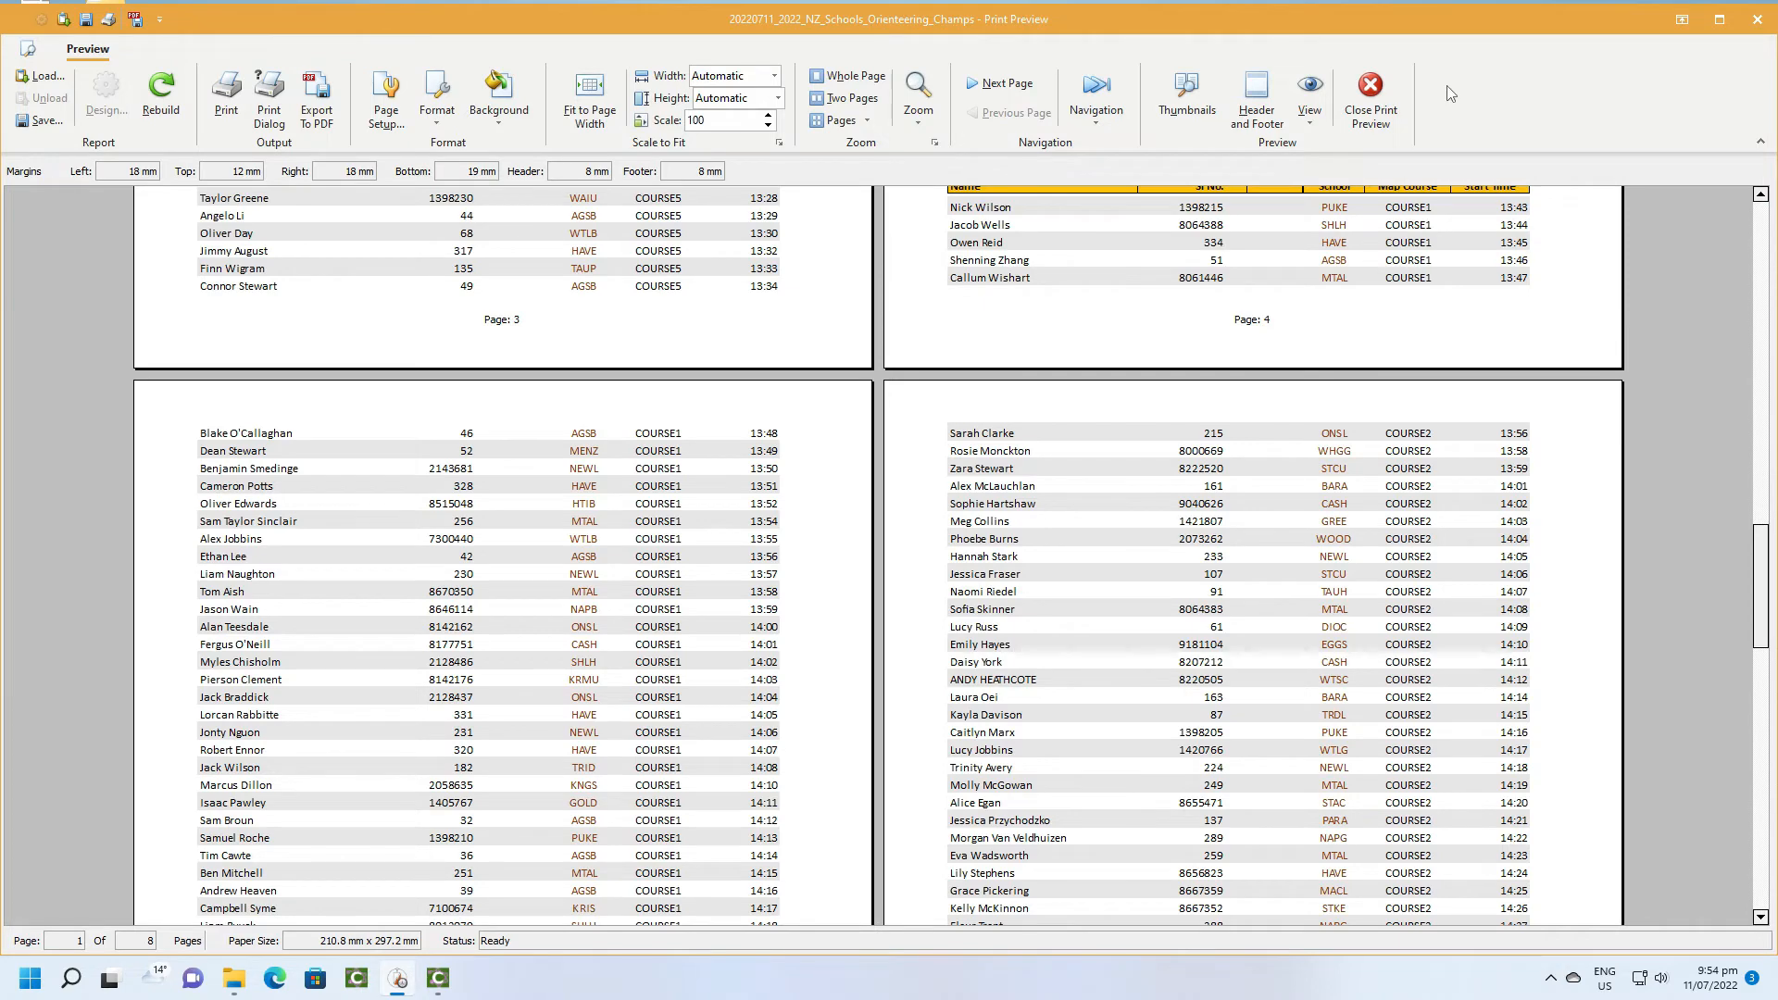
left_click(1371, 93)
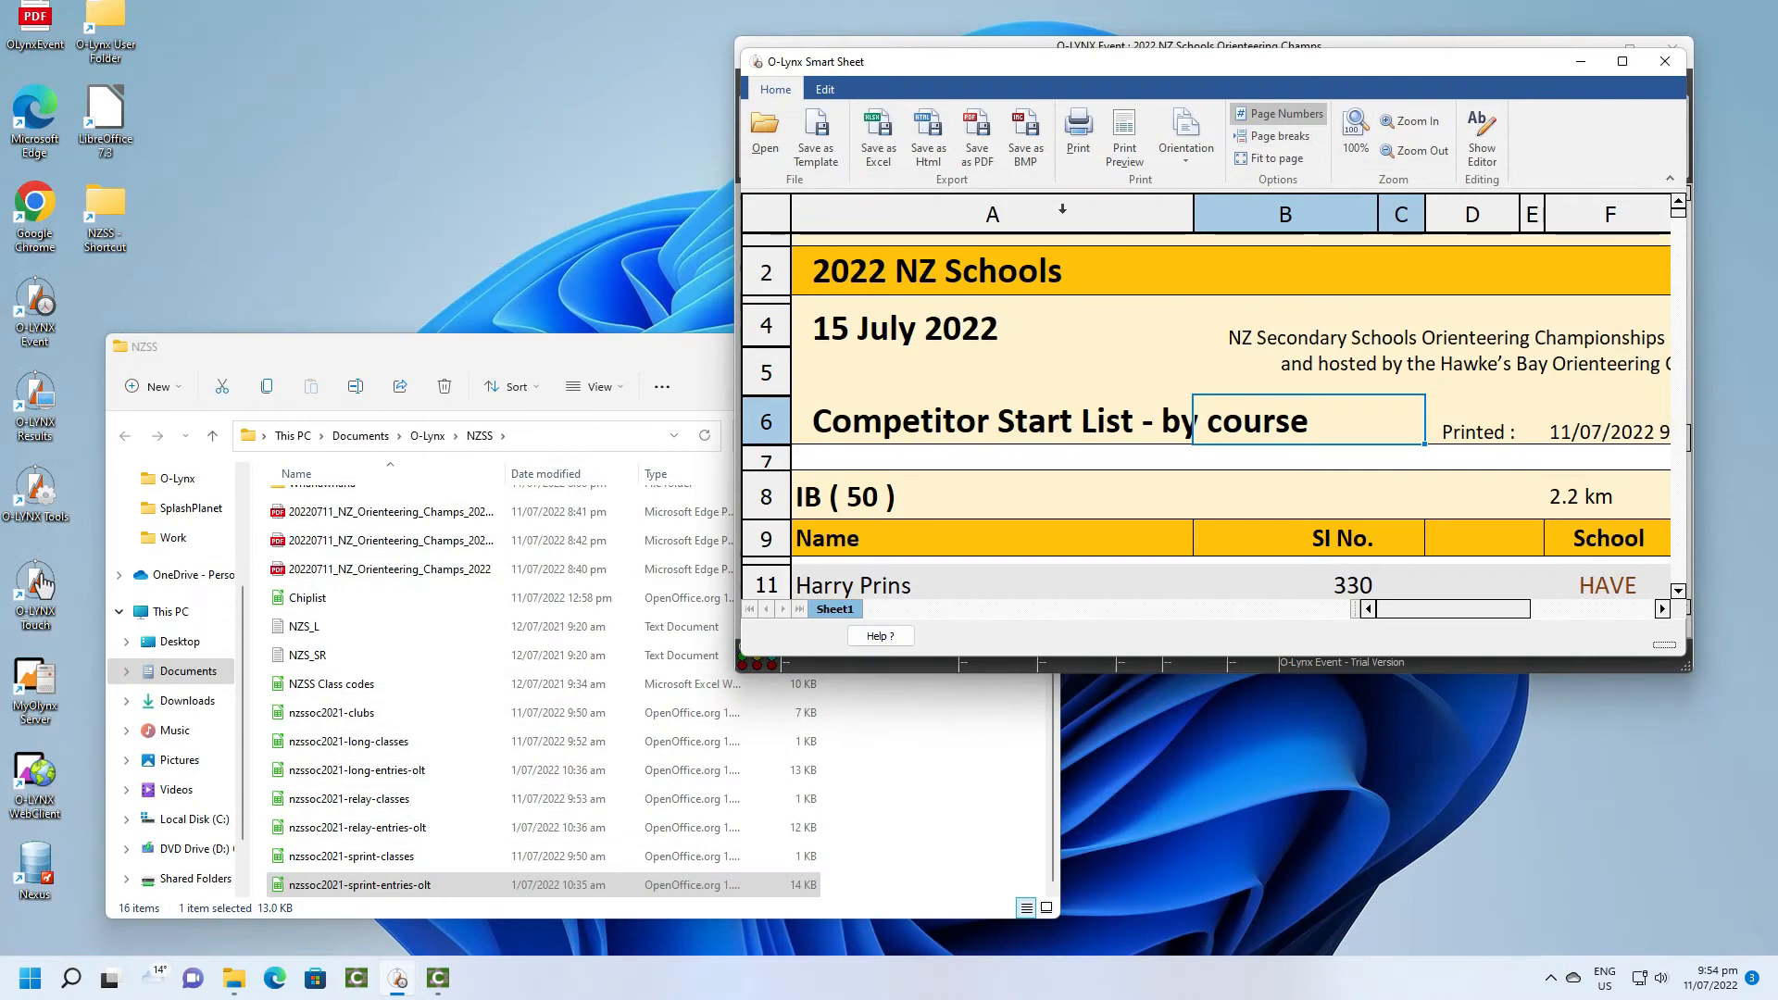
Export the start list by course as a PDF named 20220711_2022_NZ_Schools_Orienteering_Champs_by course in the O-Lynx folder and close the sheet.
left_click(980, 148)
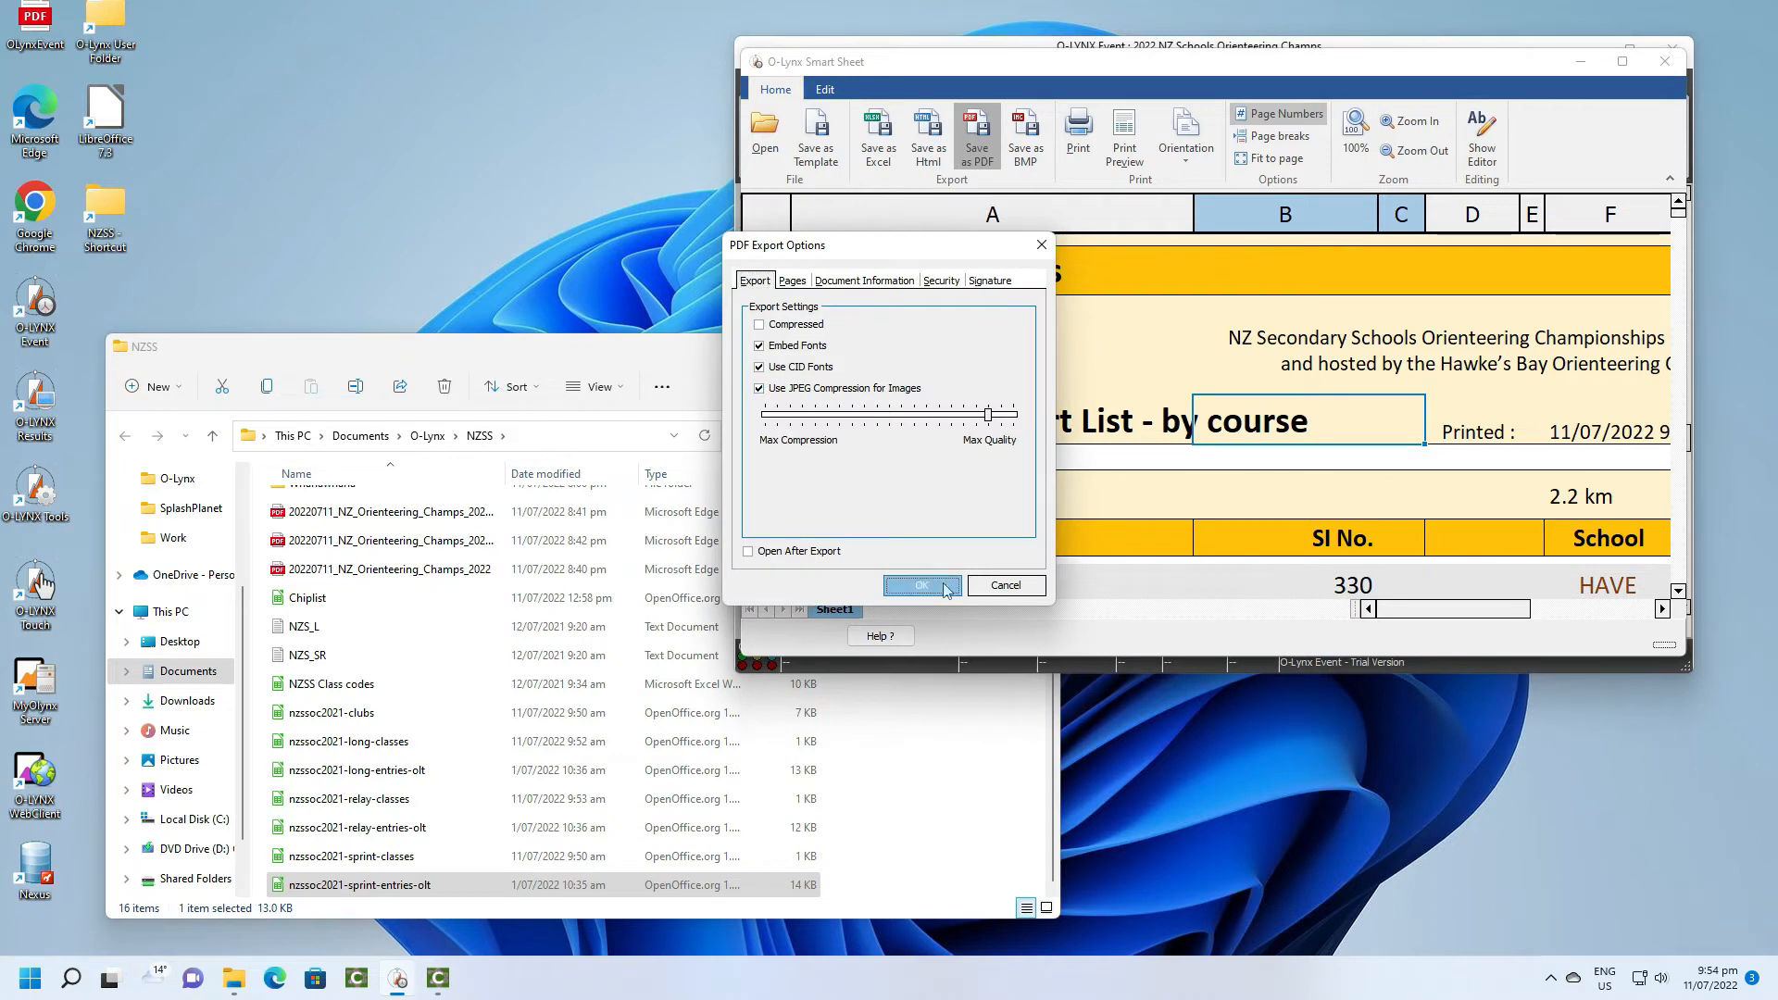
left_click(945, 586)
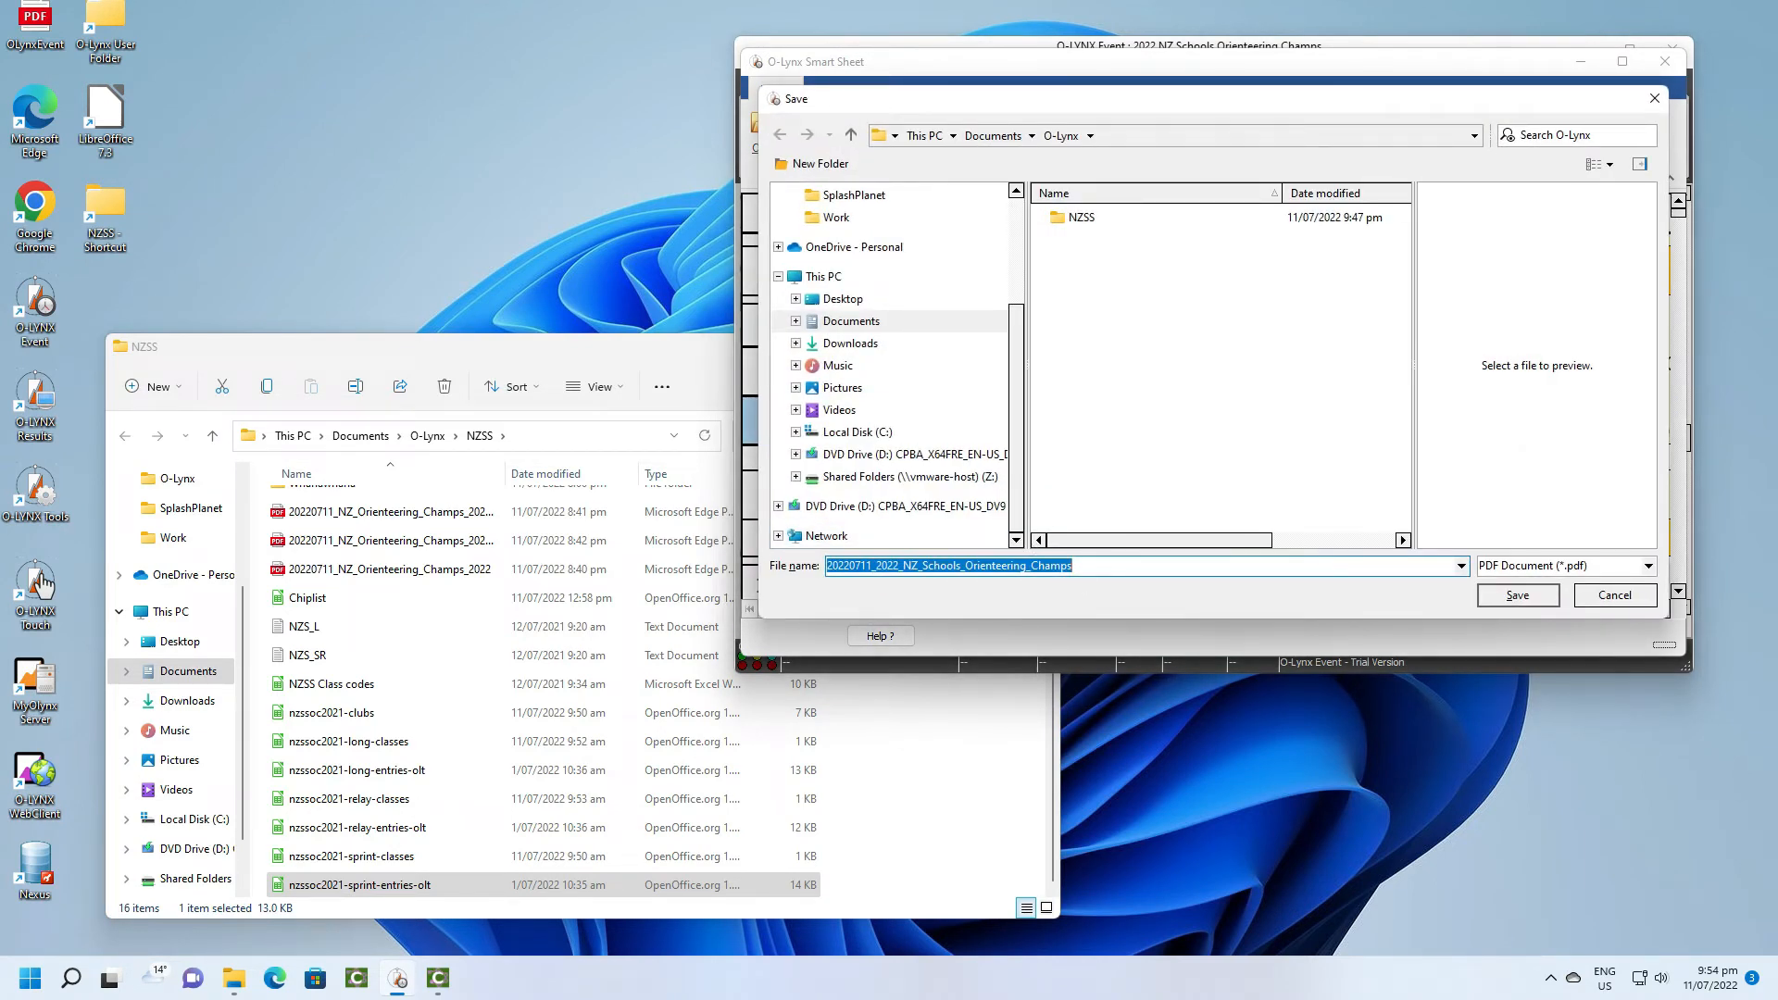
left_click(1088, 566)
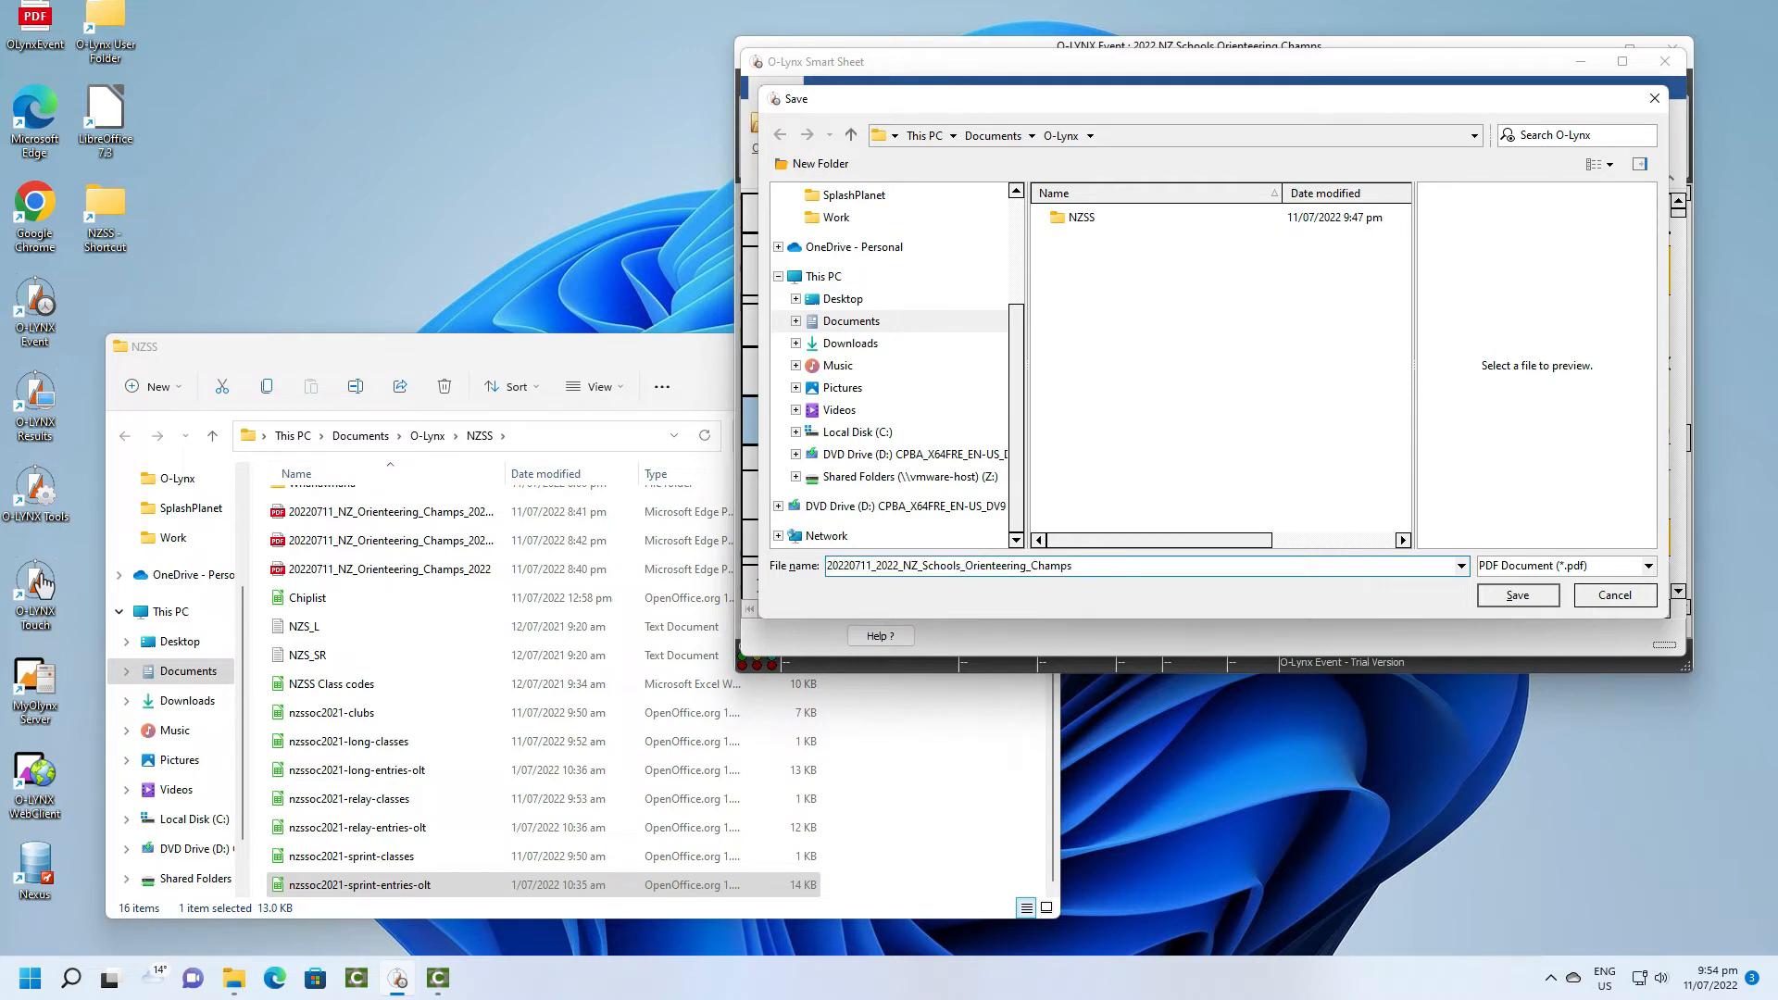
type("_by course")
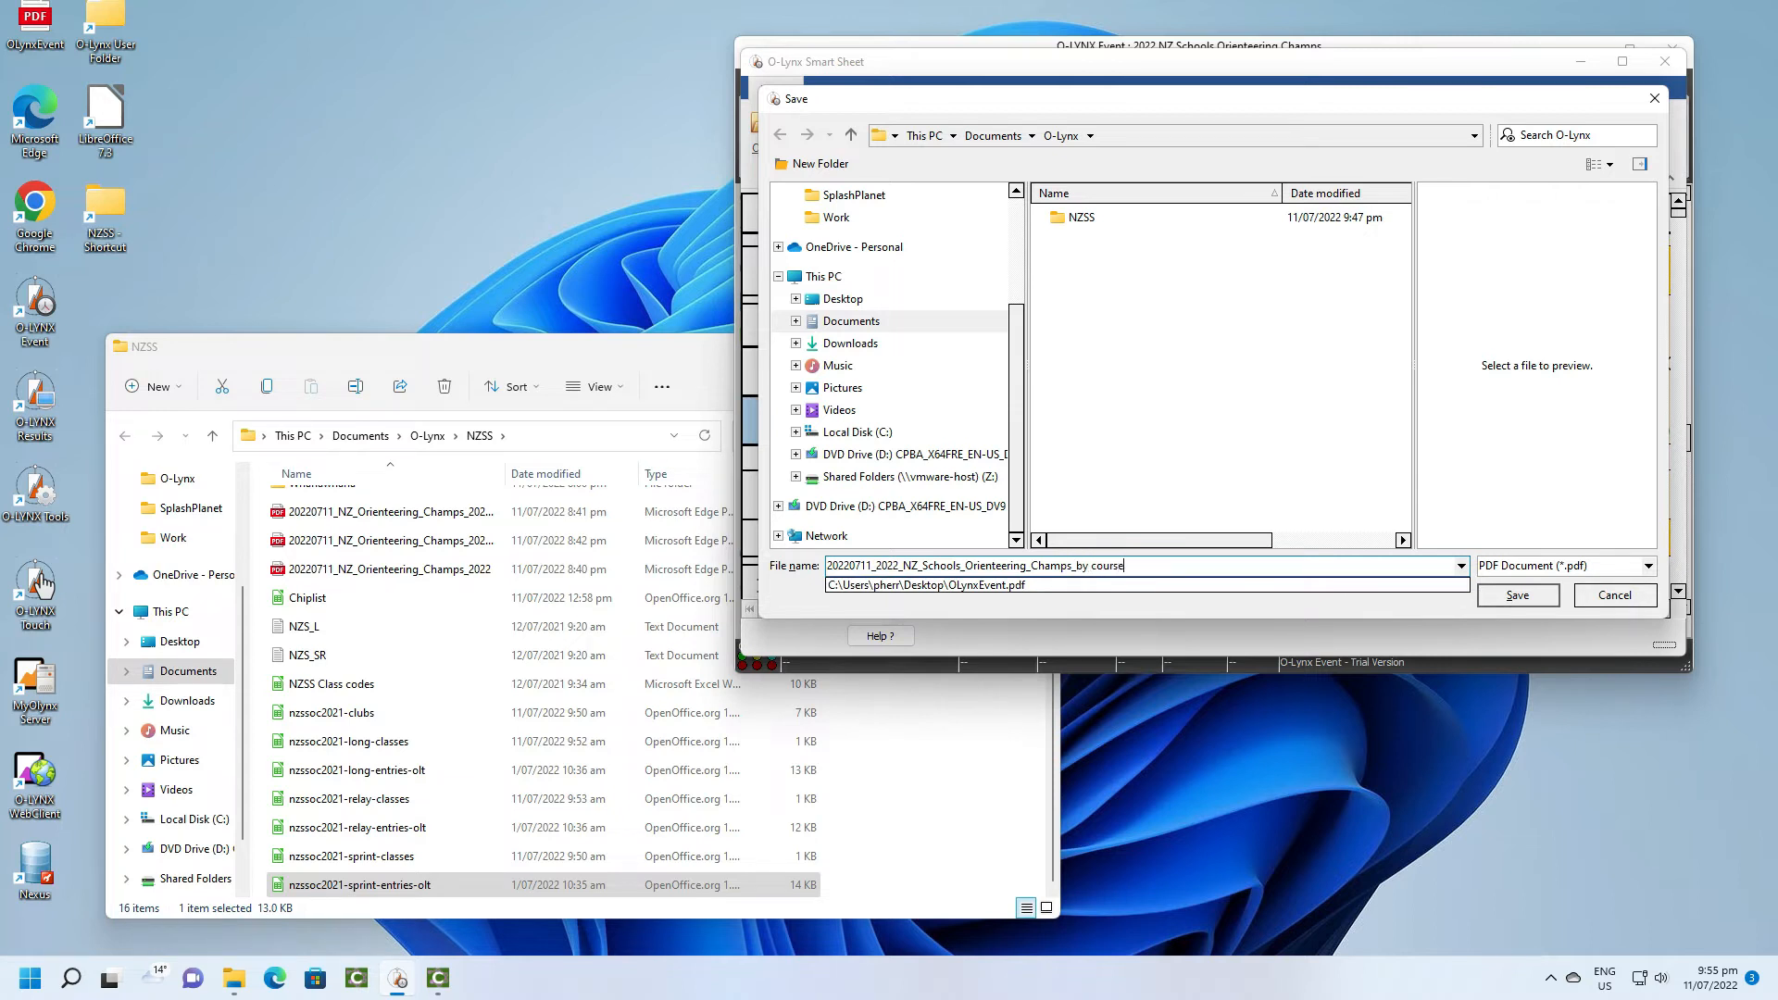
left_click(1501, 598)
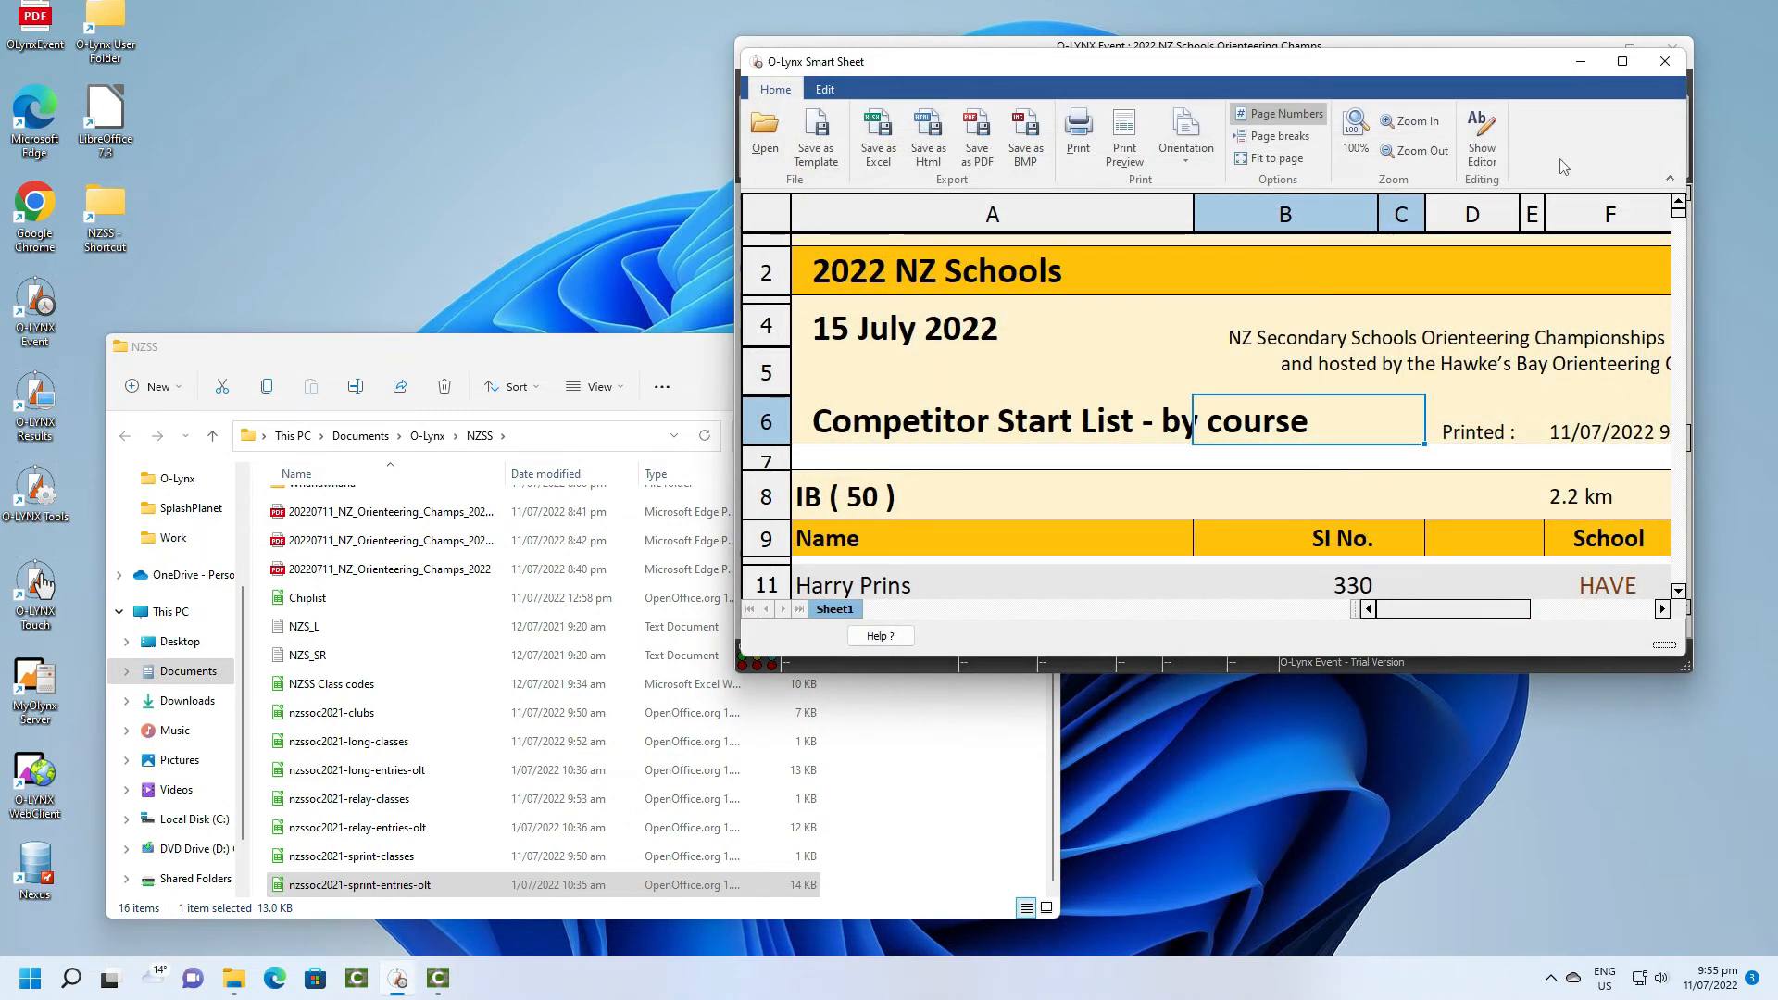
left_click(1676, 71)
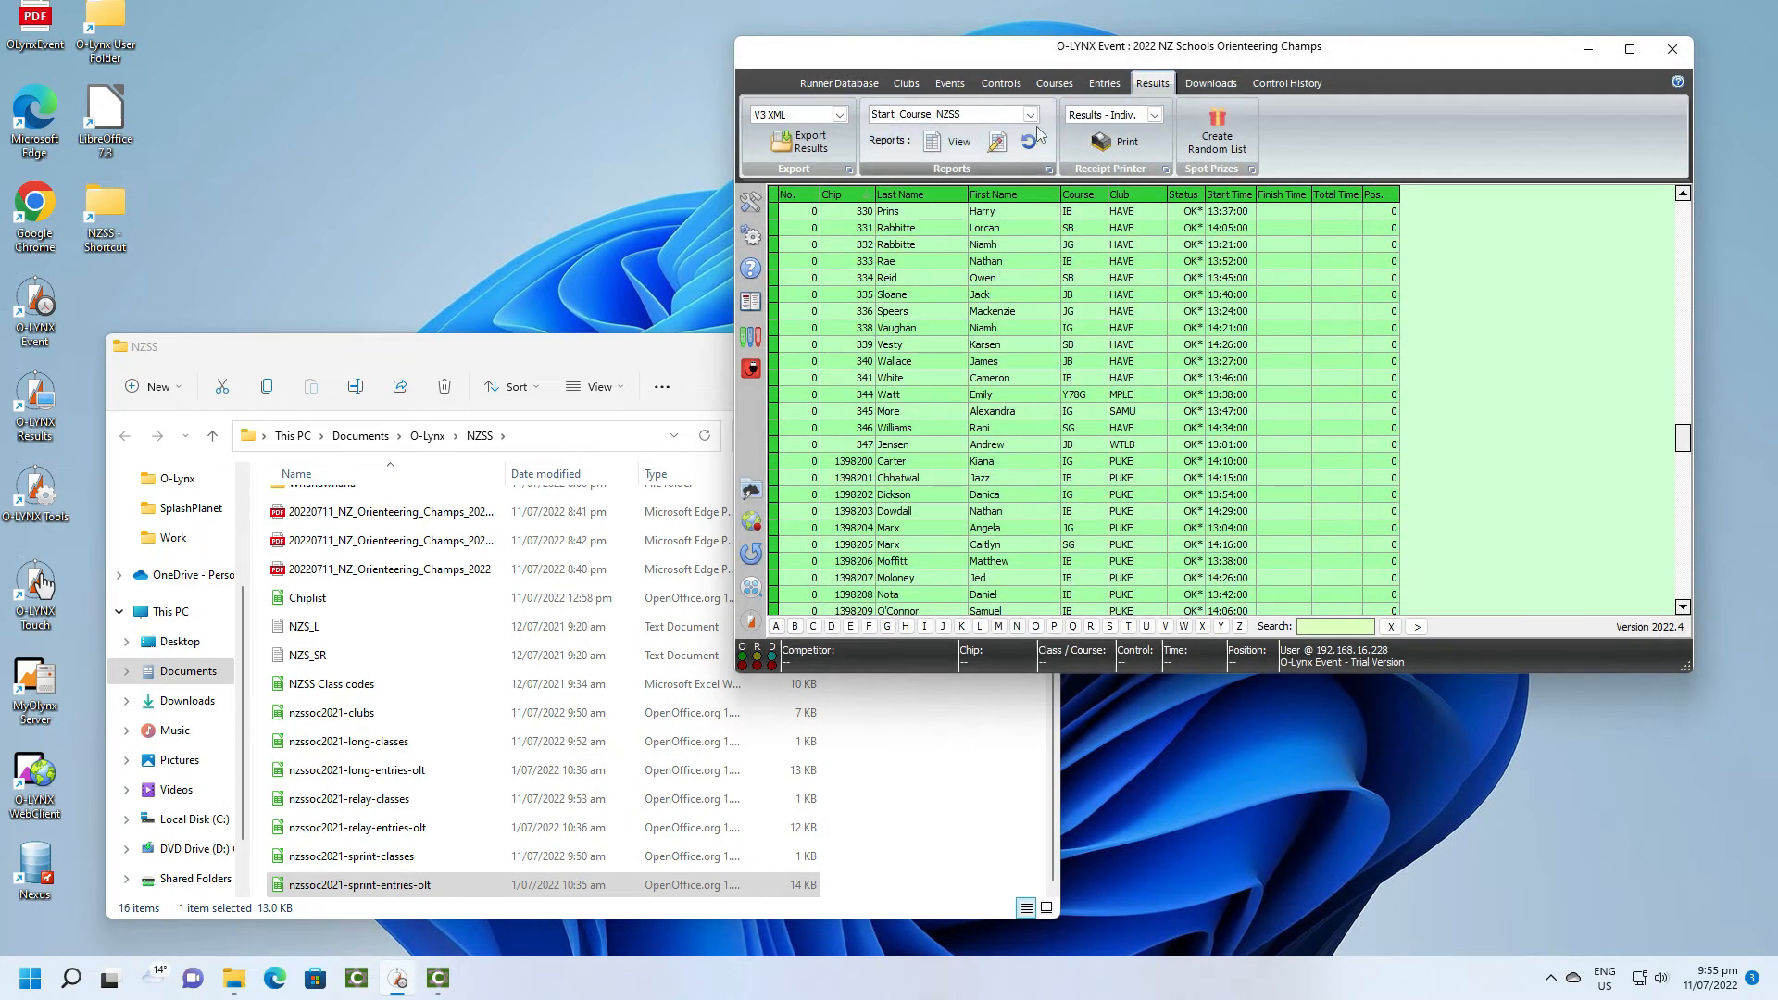
Generate the Start_School_NZSS report and turn on page breaks for it.
left_click(1032, 116)
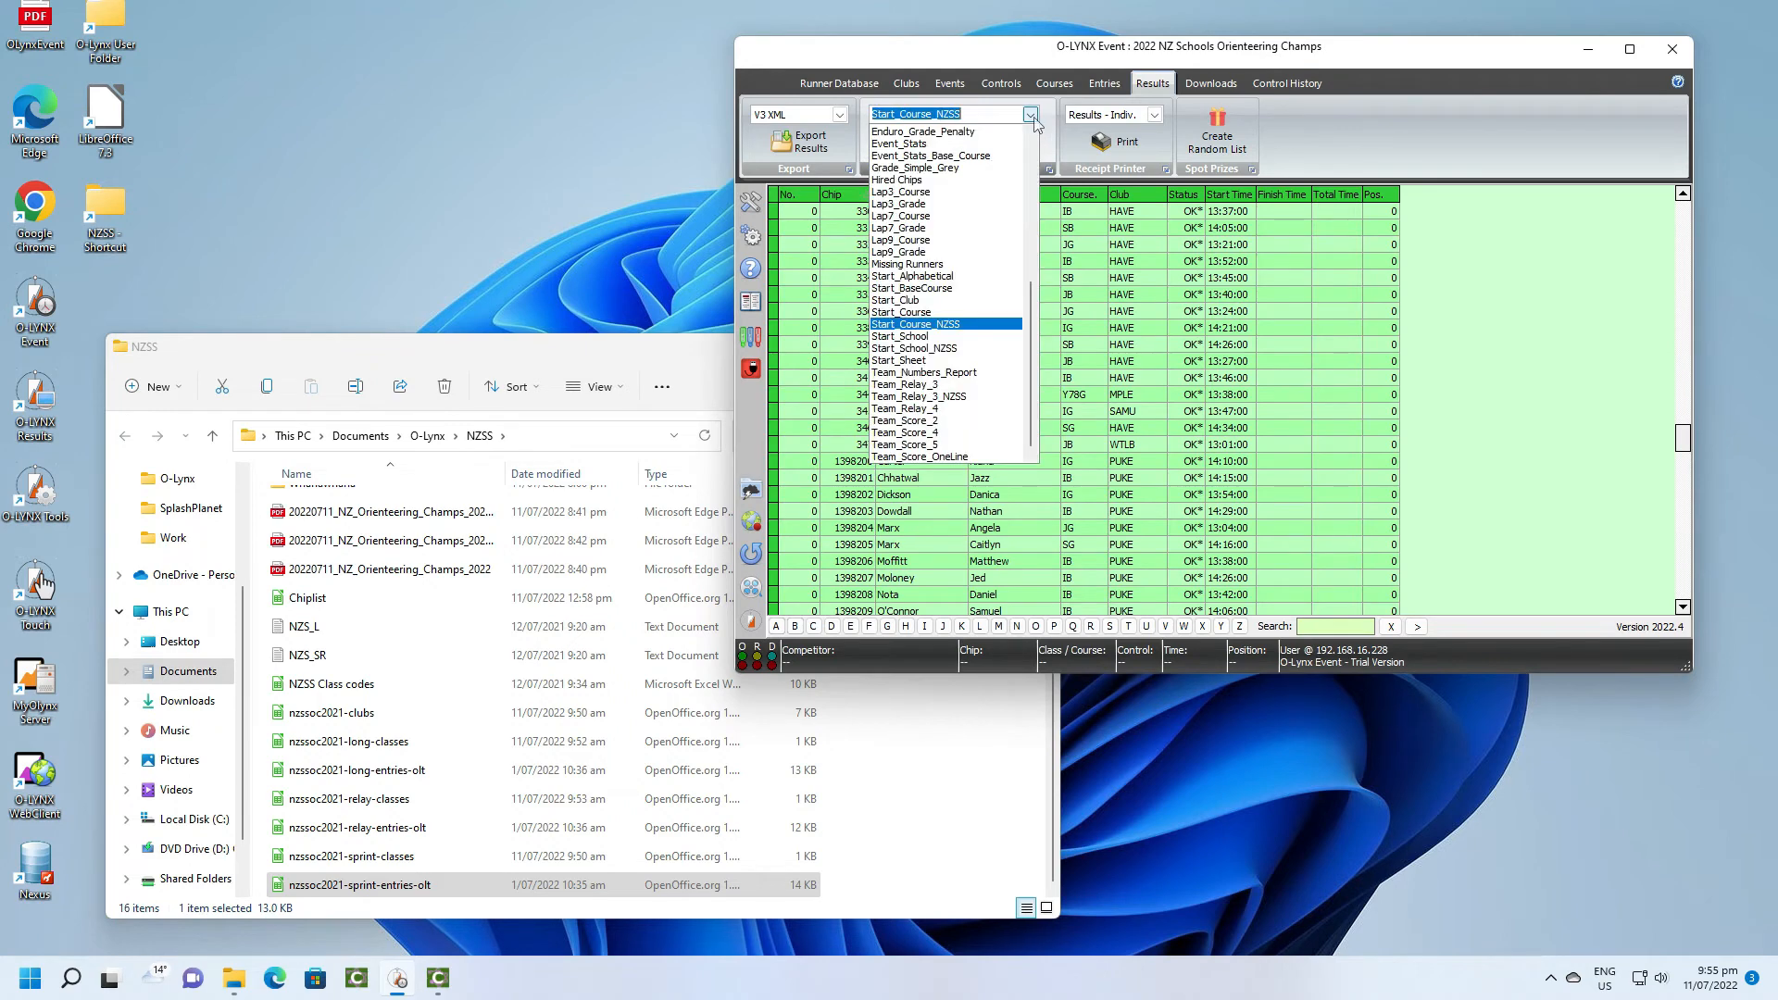
left_click(978, 349)
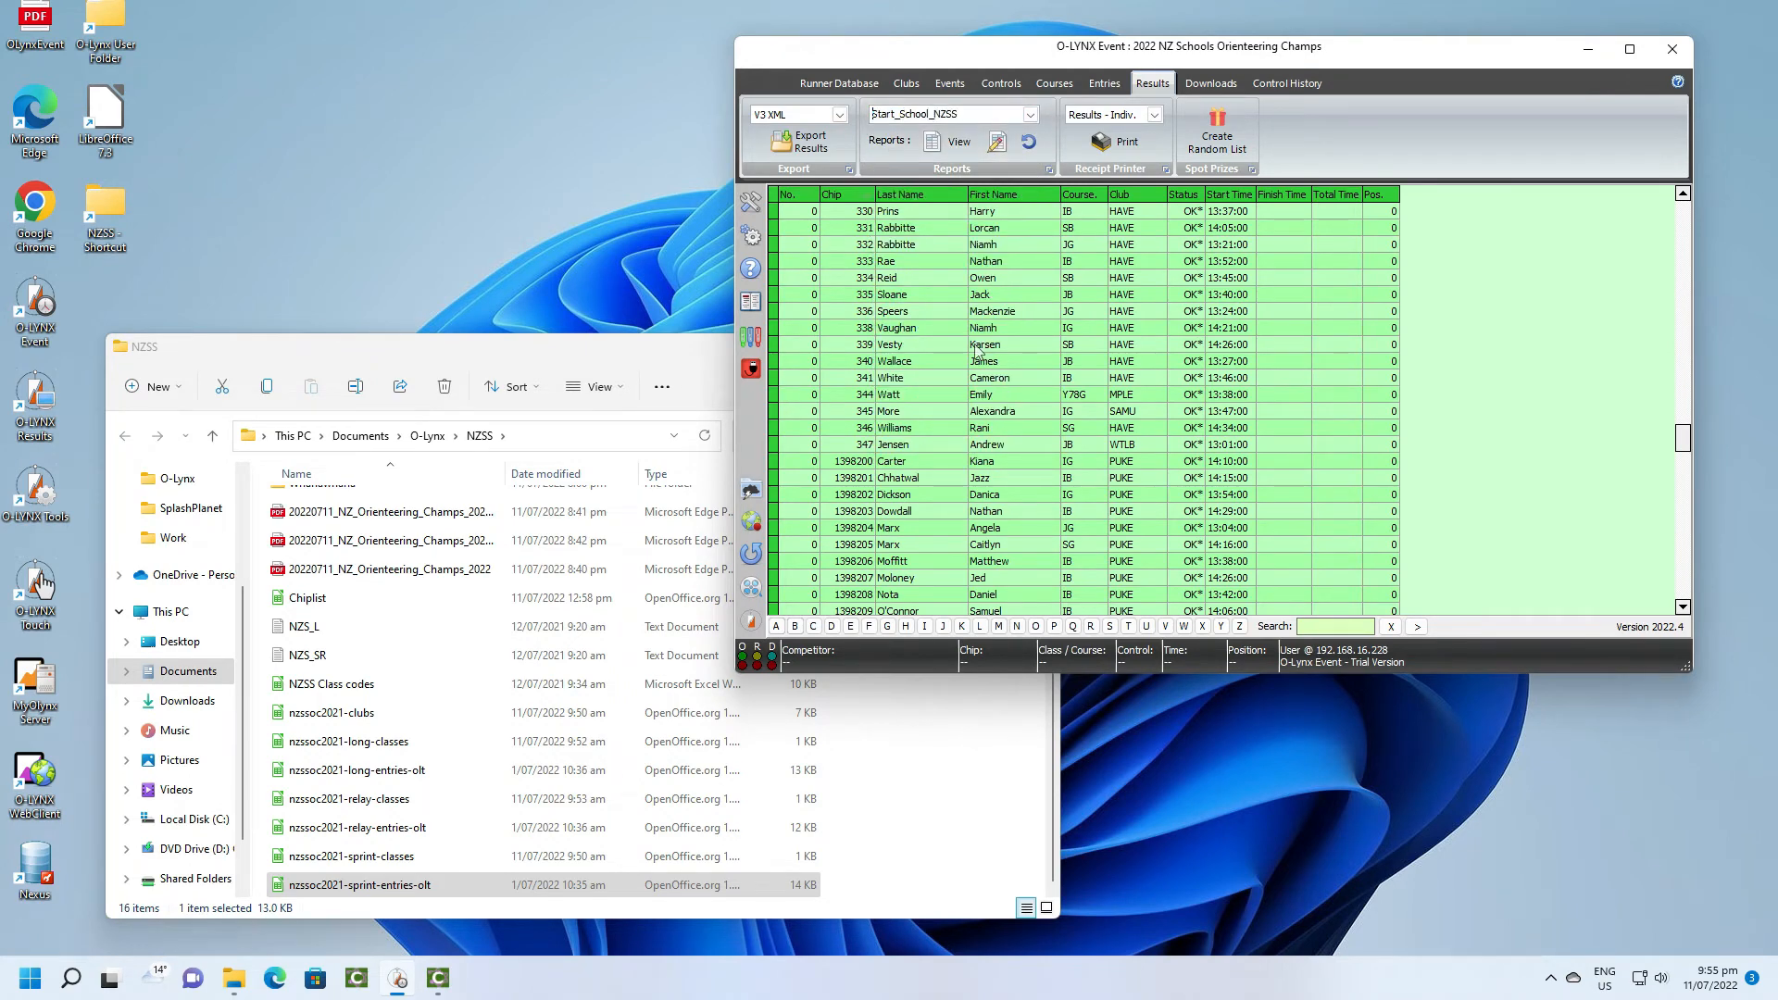
left_click(954, 146)
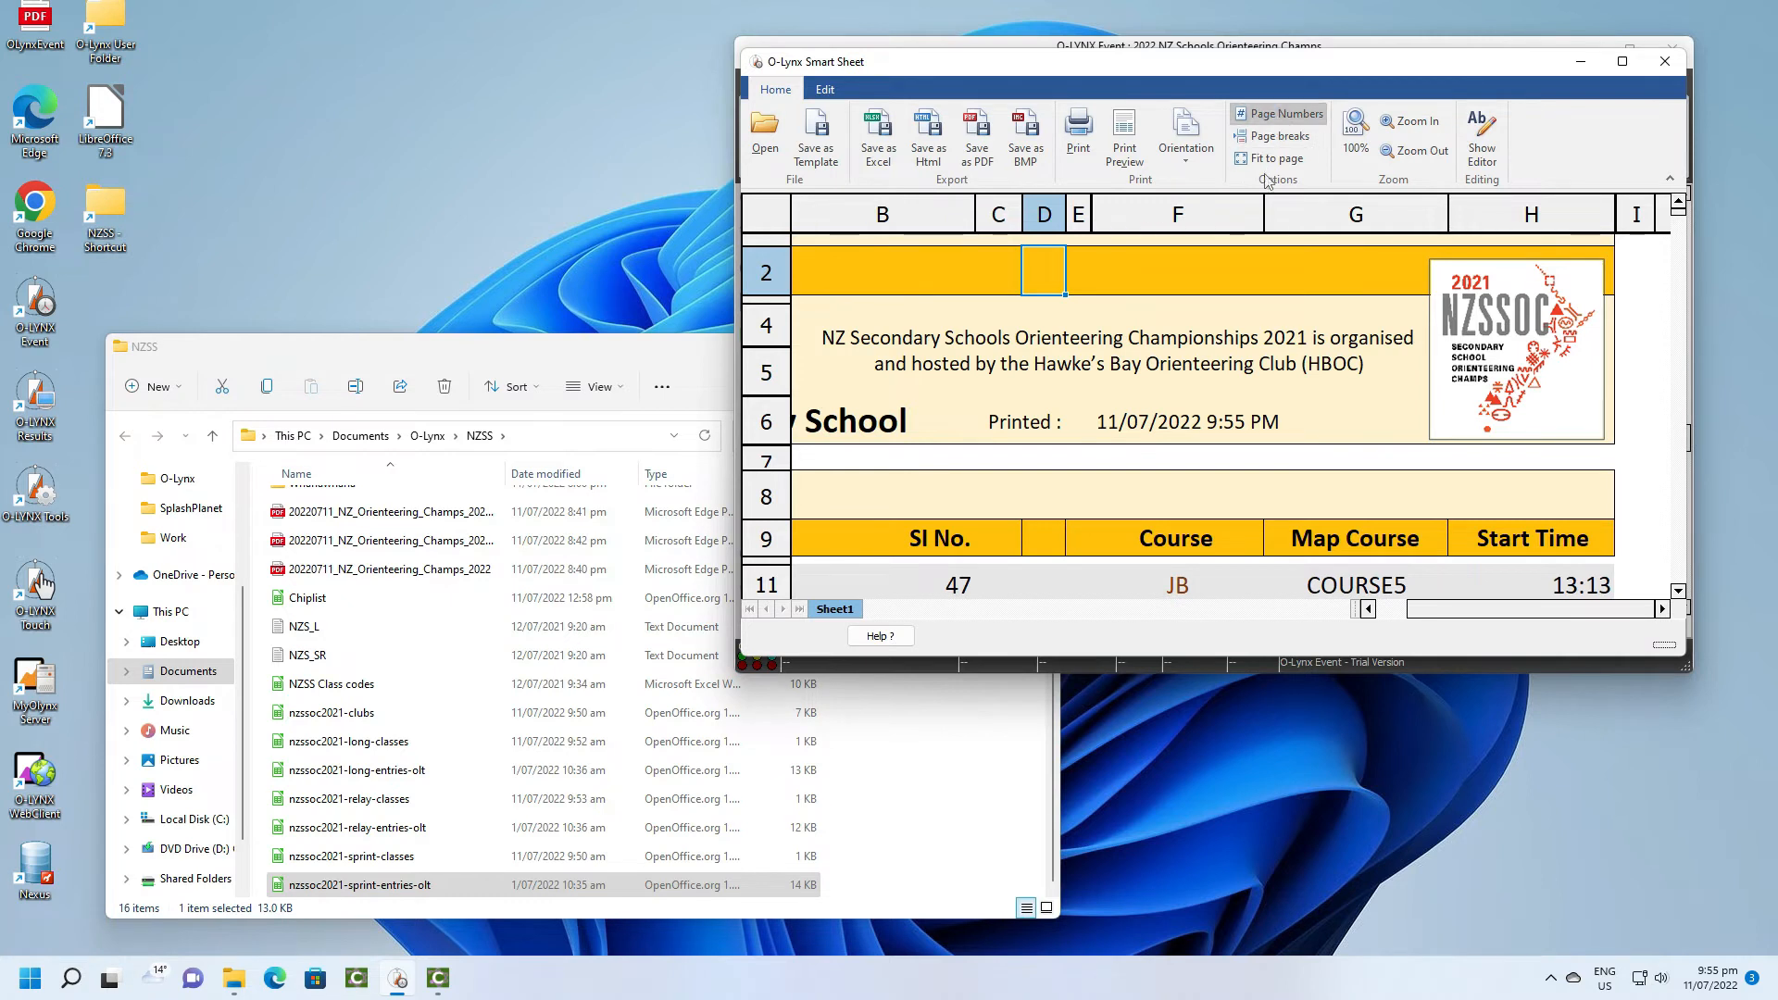
left_click(1271, 135)
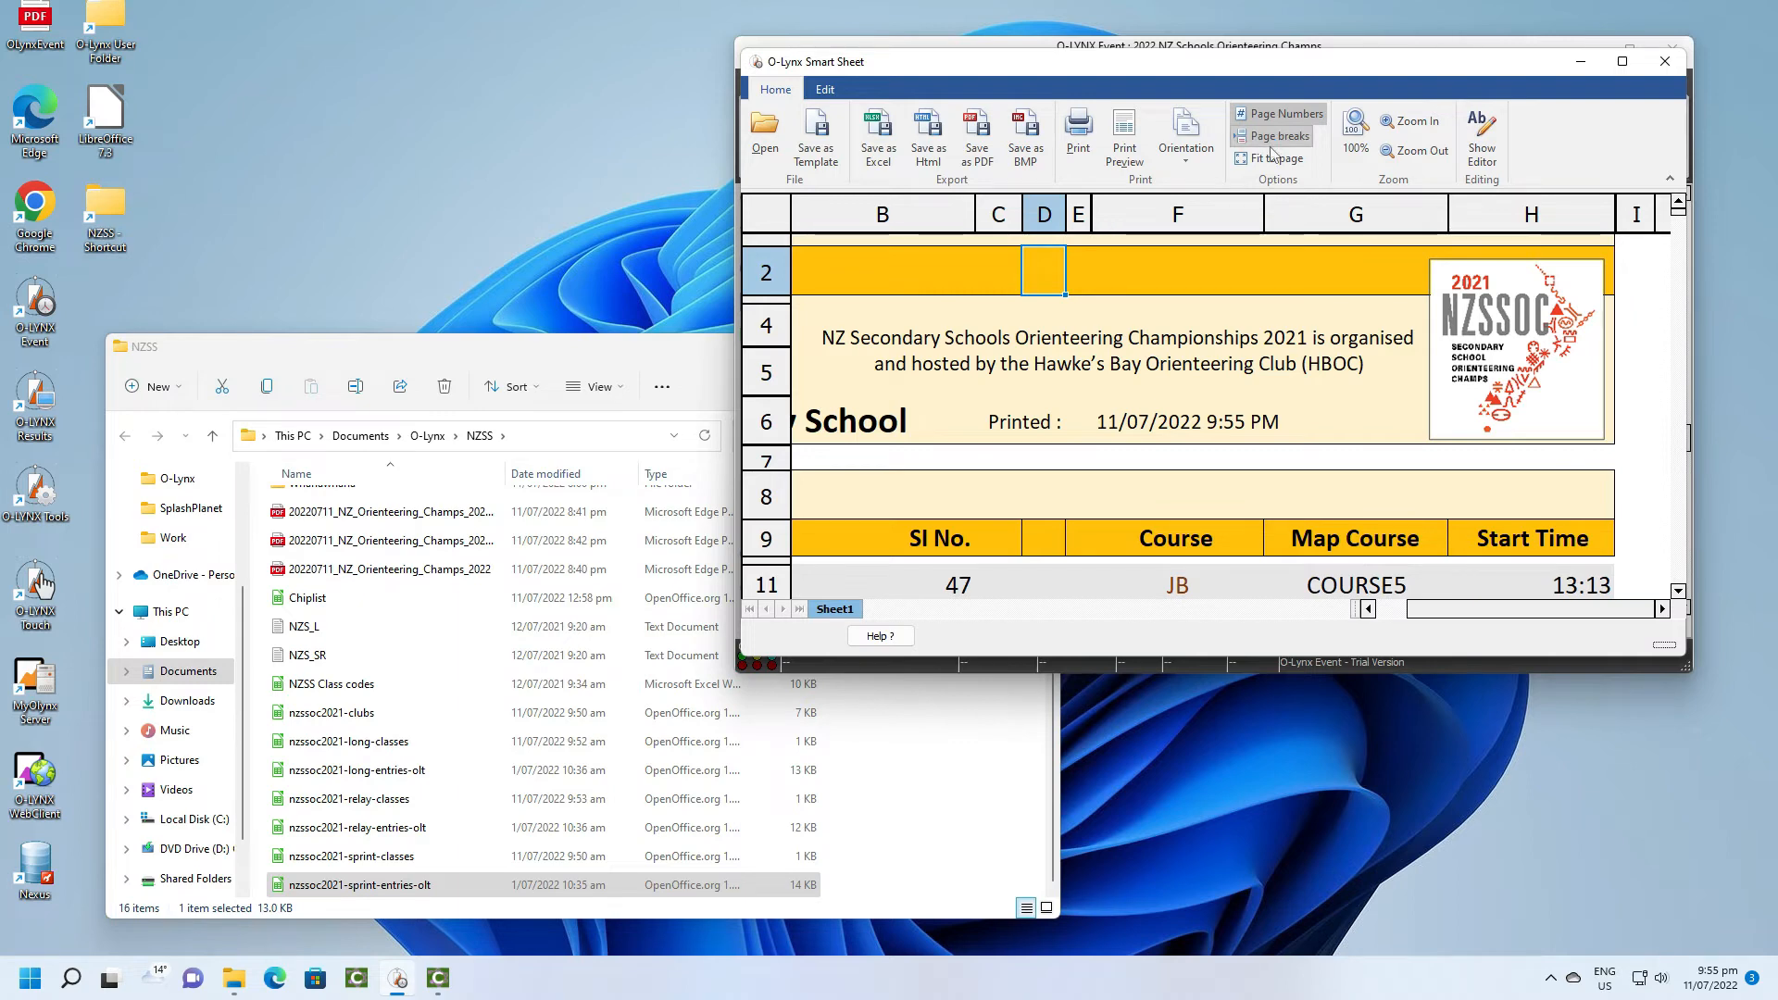
Check the school-by-school pages of the start list in print preview and close the preview.
left_click(1145, 140)
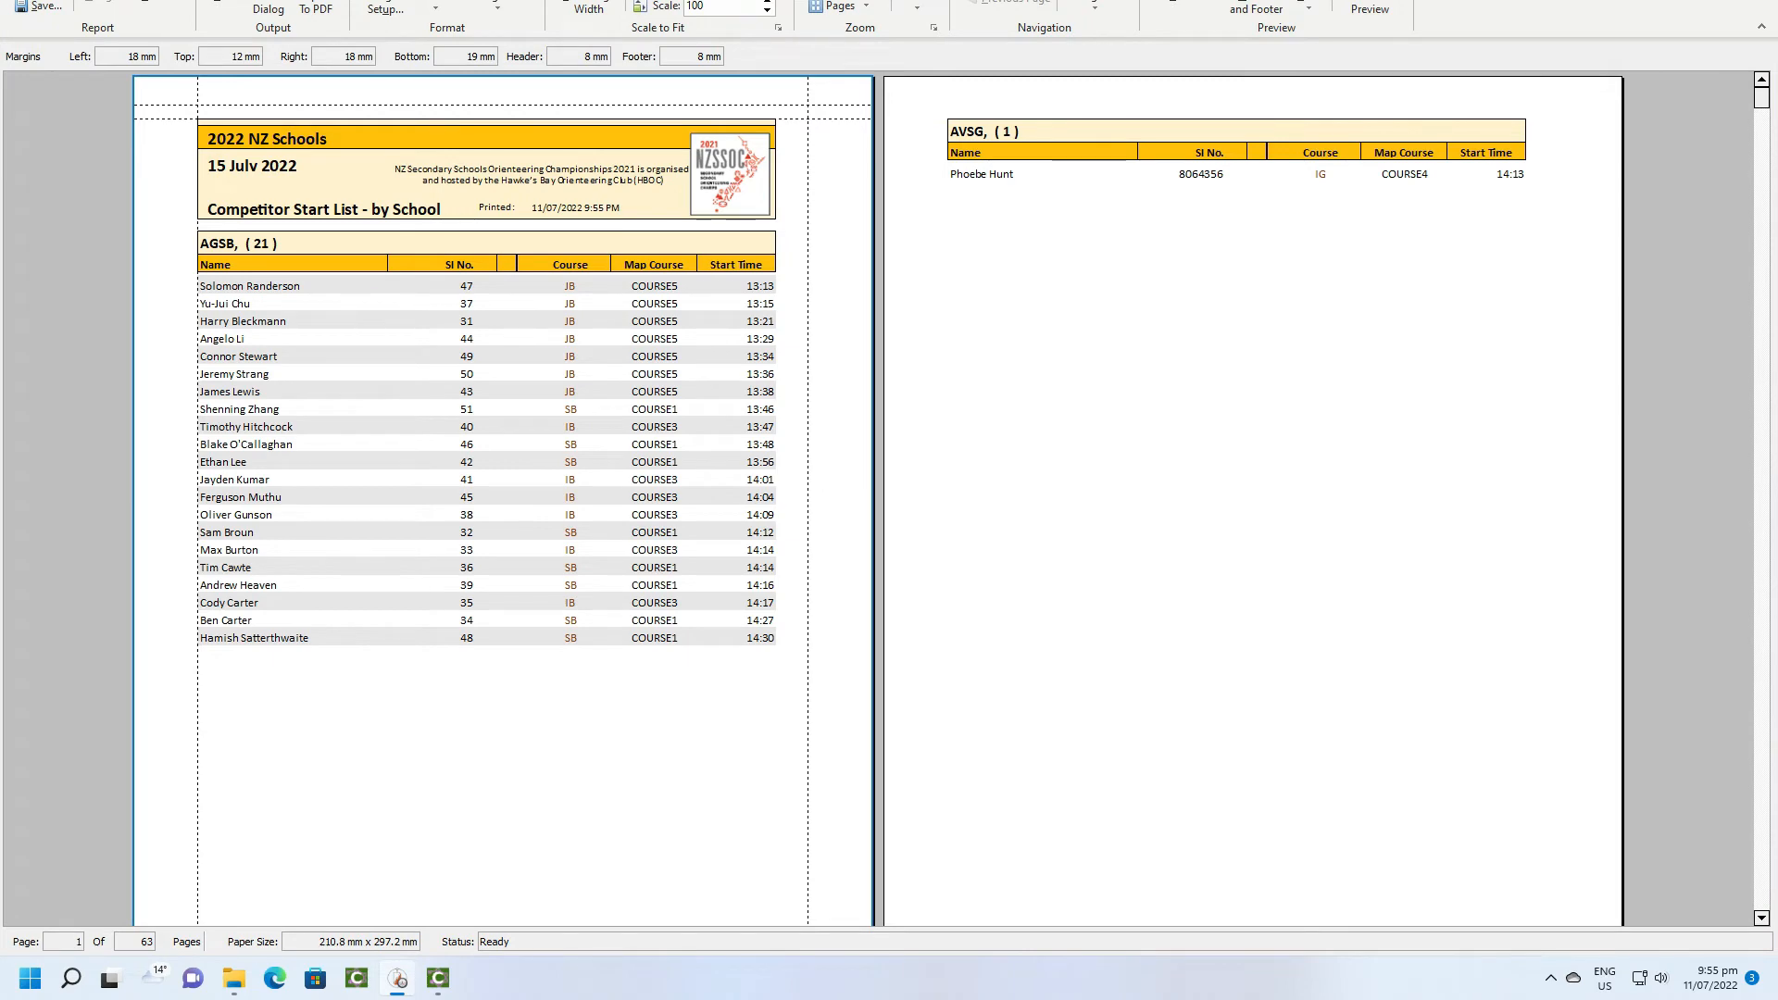
left_click_drag(1651, 0, 1651, 5)
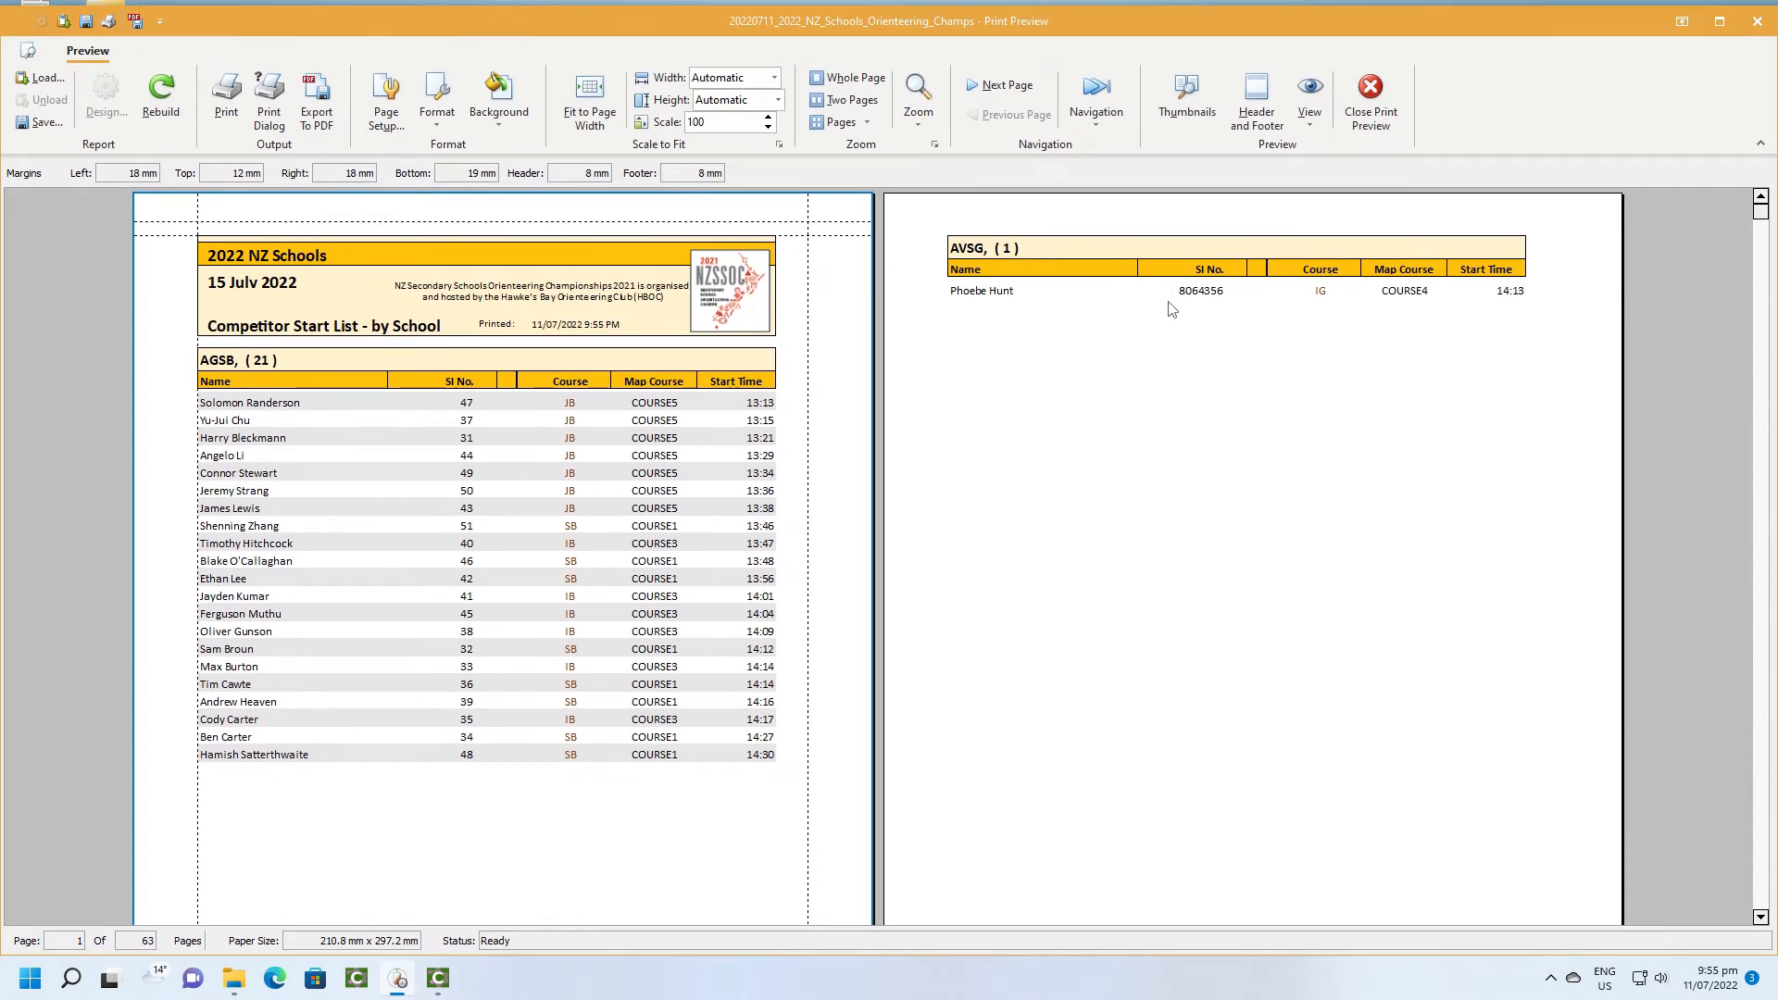
scroll(1179, 345, "down", 8)
scroll(1181, 347, "down", 18)
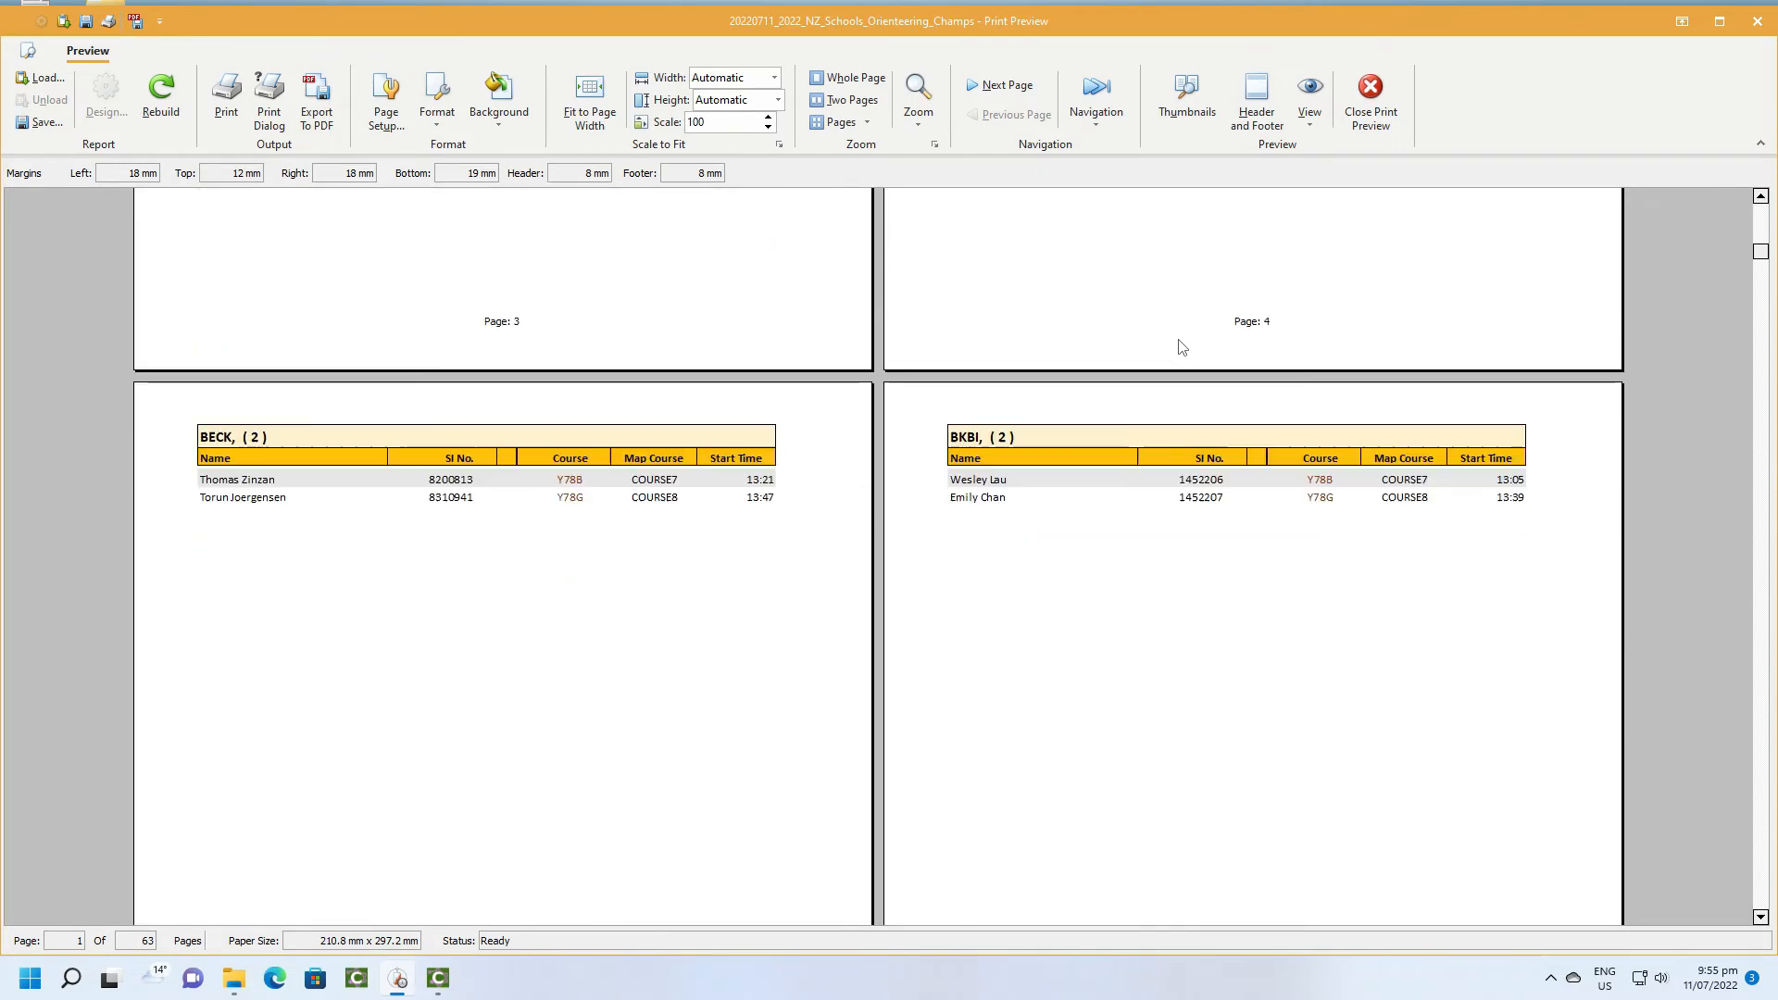
scroll(1182, 348, "down", 20)
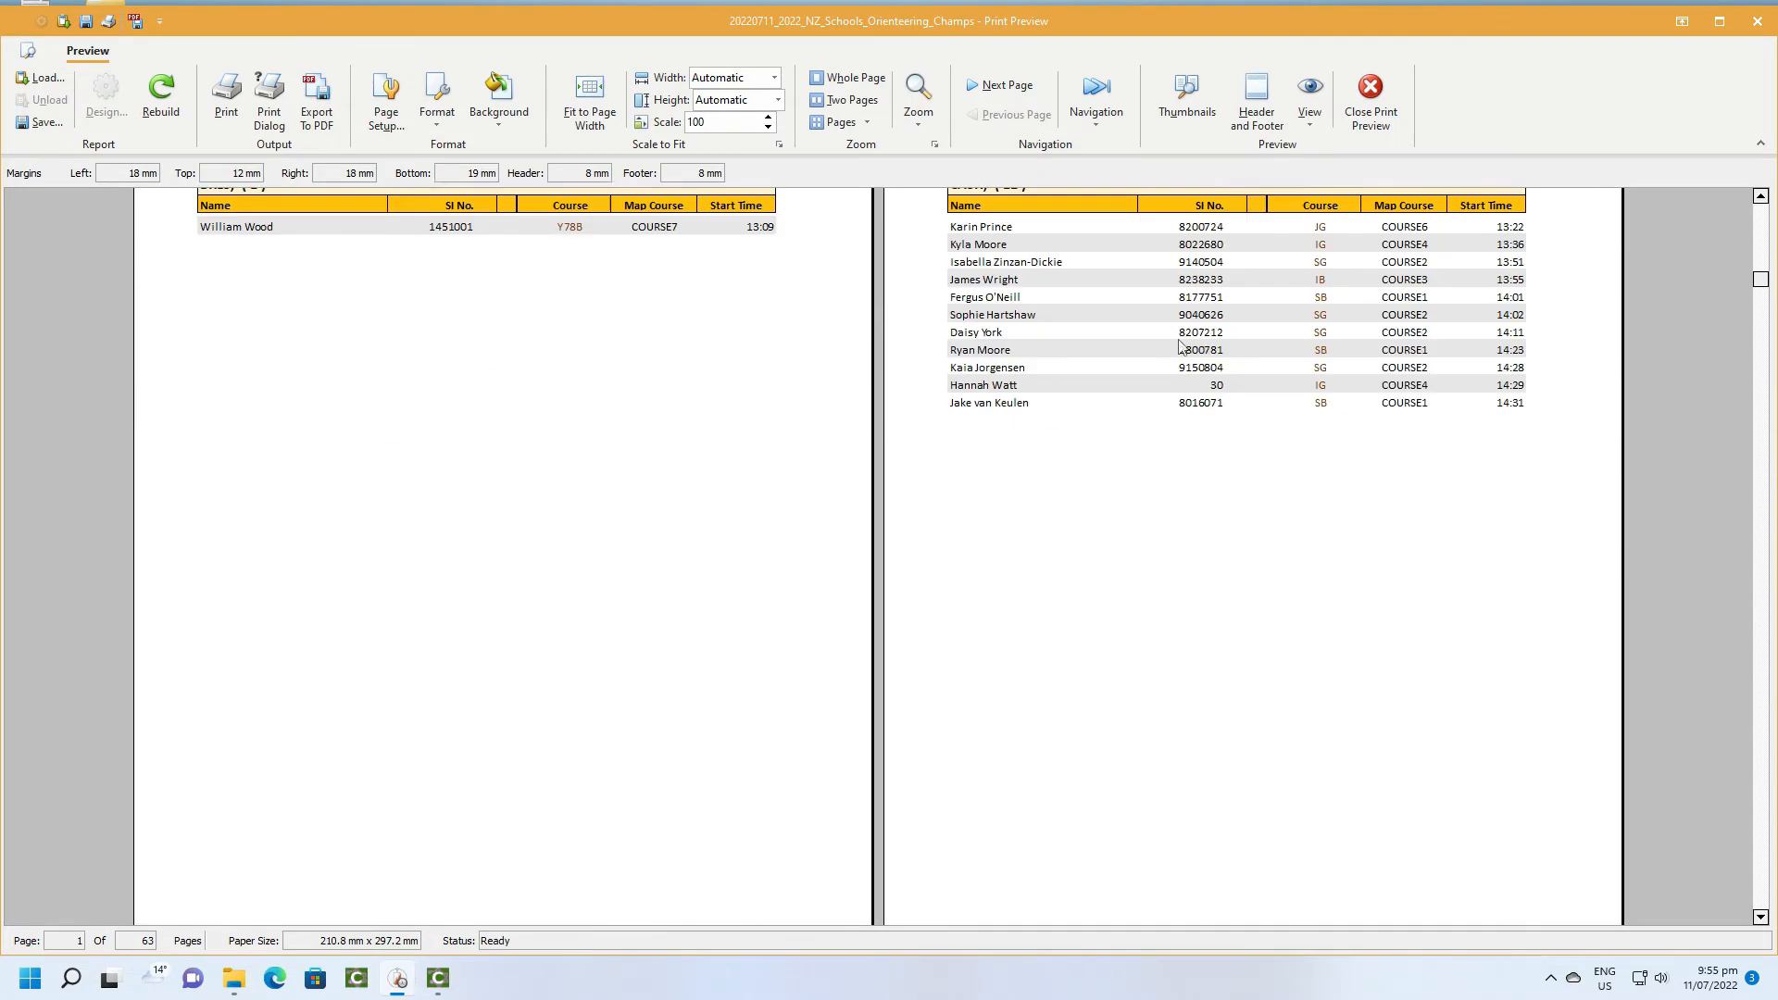
scroll(1181, 347, "down", 4)
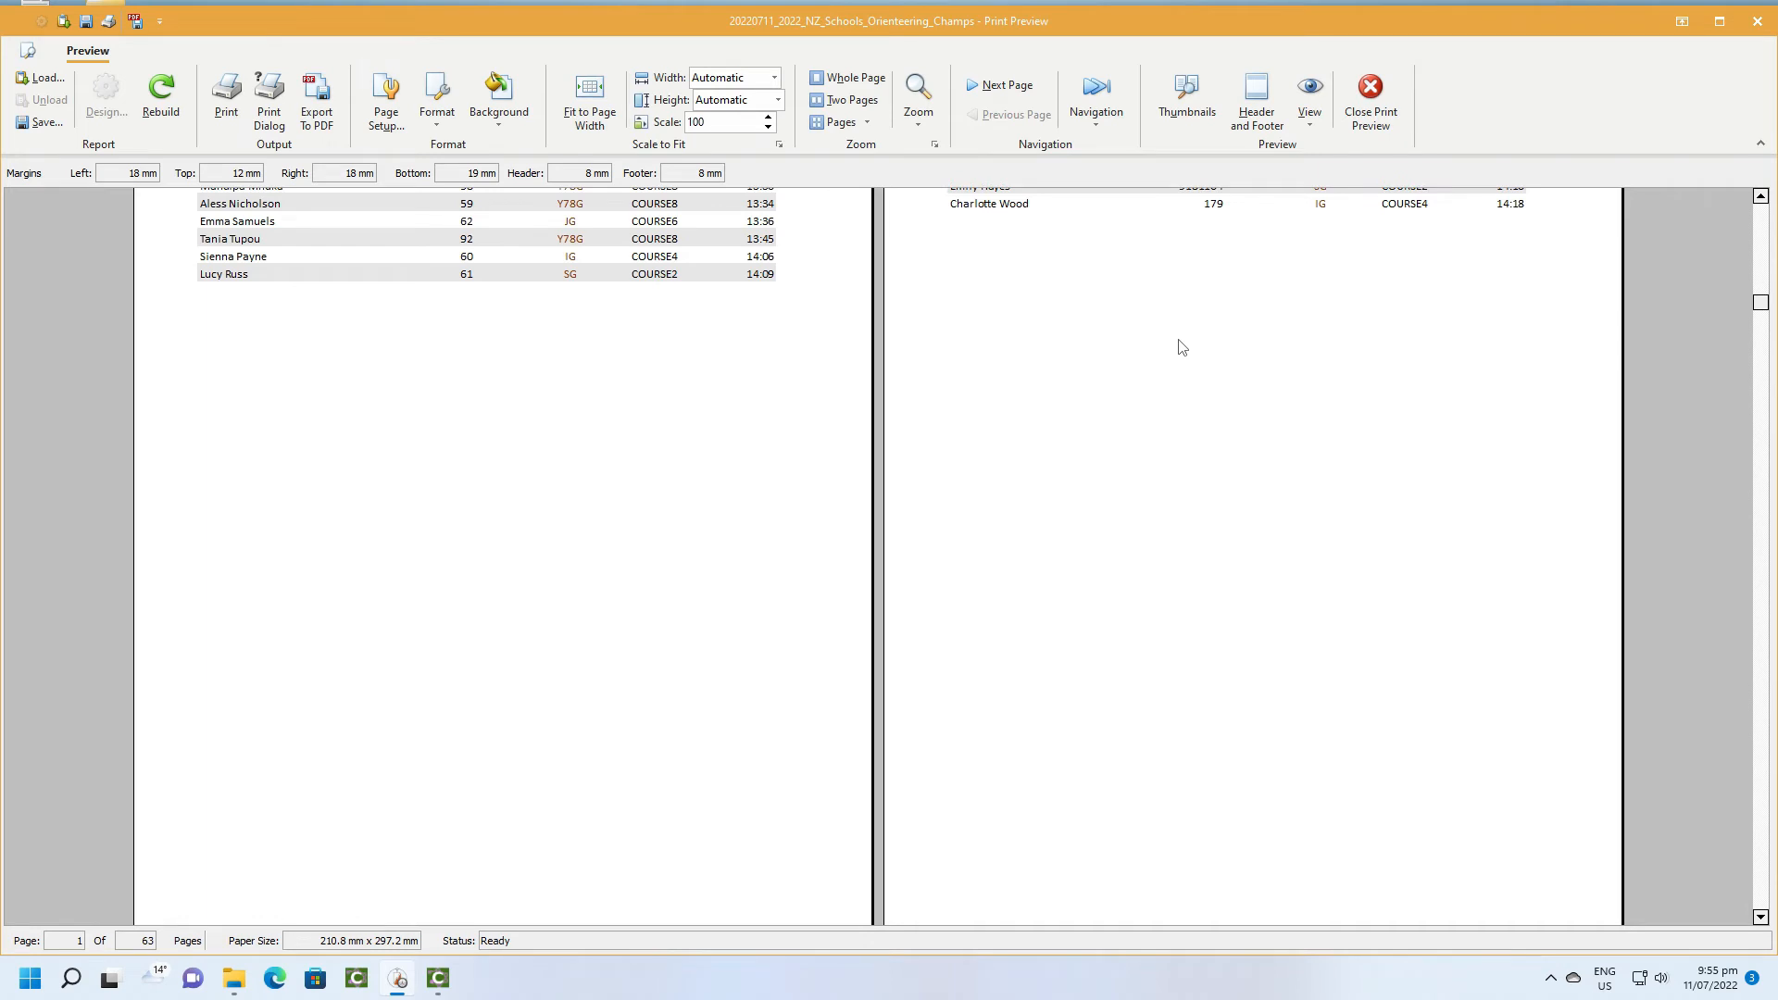
left_click(1370, 92)
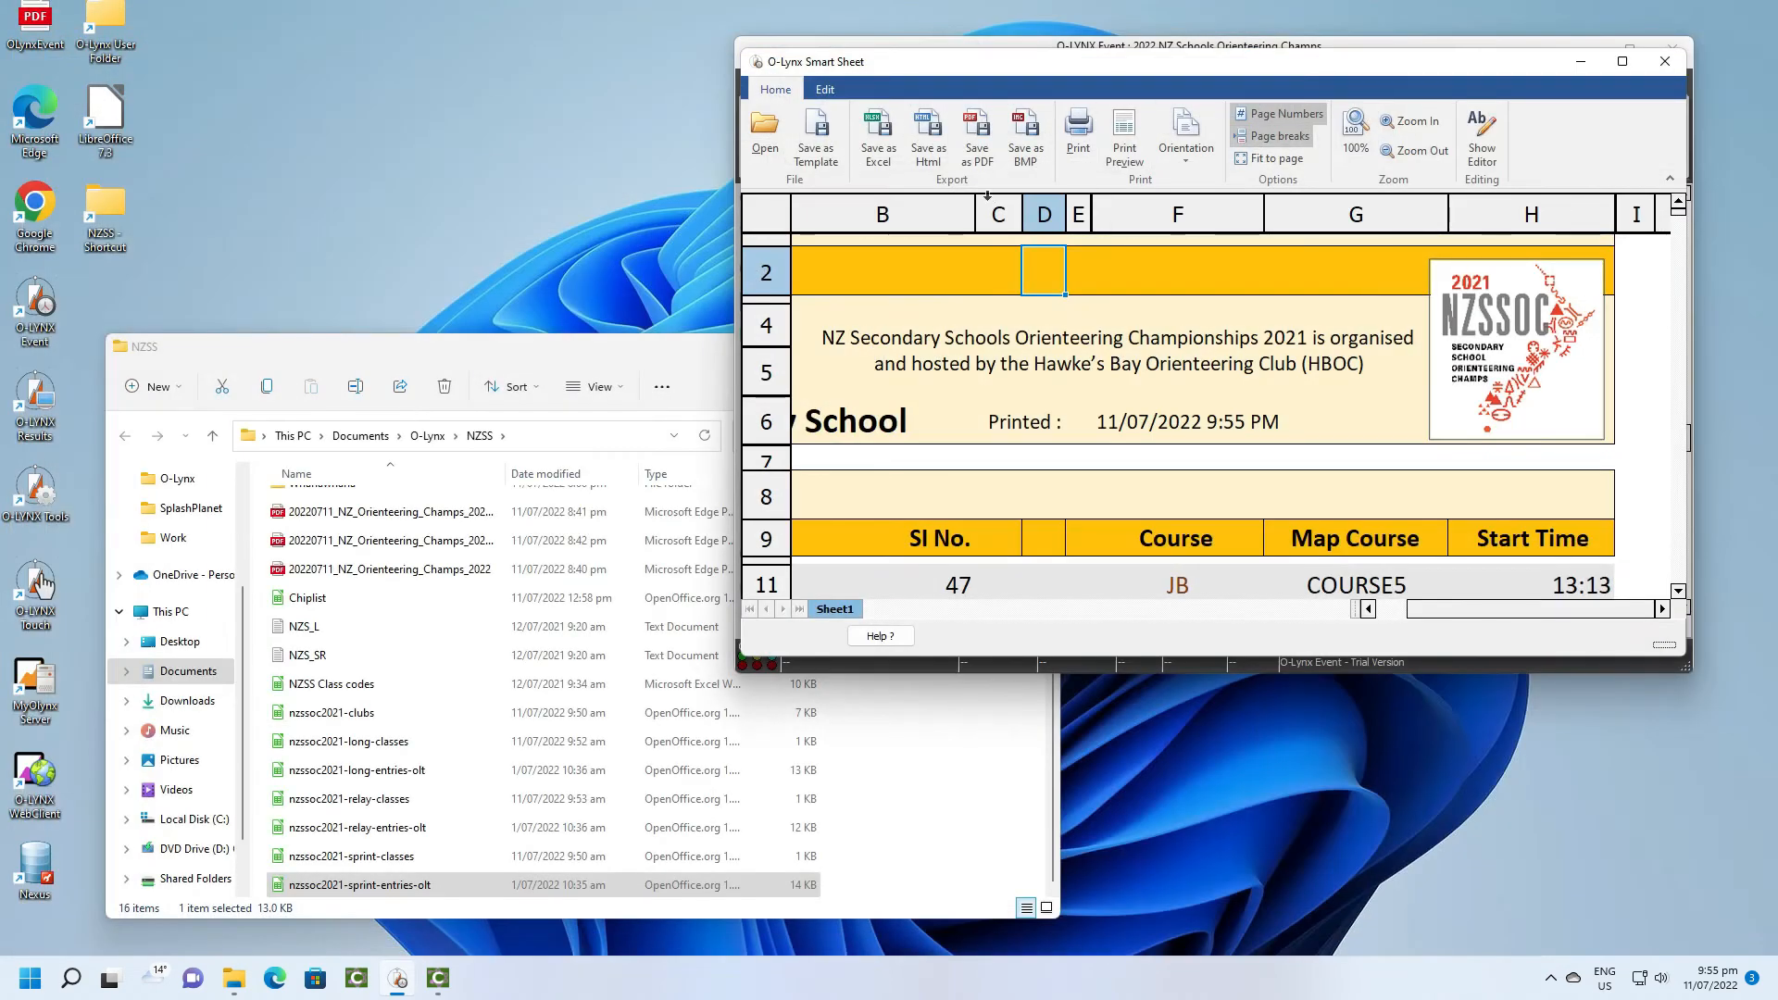
Export the start list by school as a PDF named 20220711_2022_NZ_Schools_Orienteering_Champs by school and close the sheet.
left_click(977, 134)
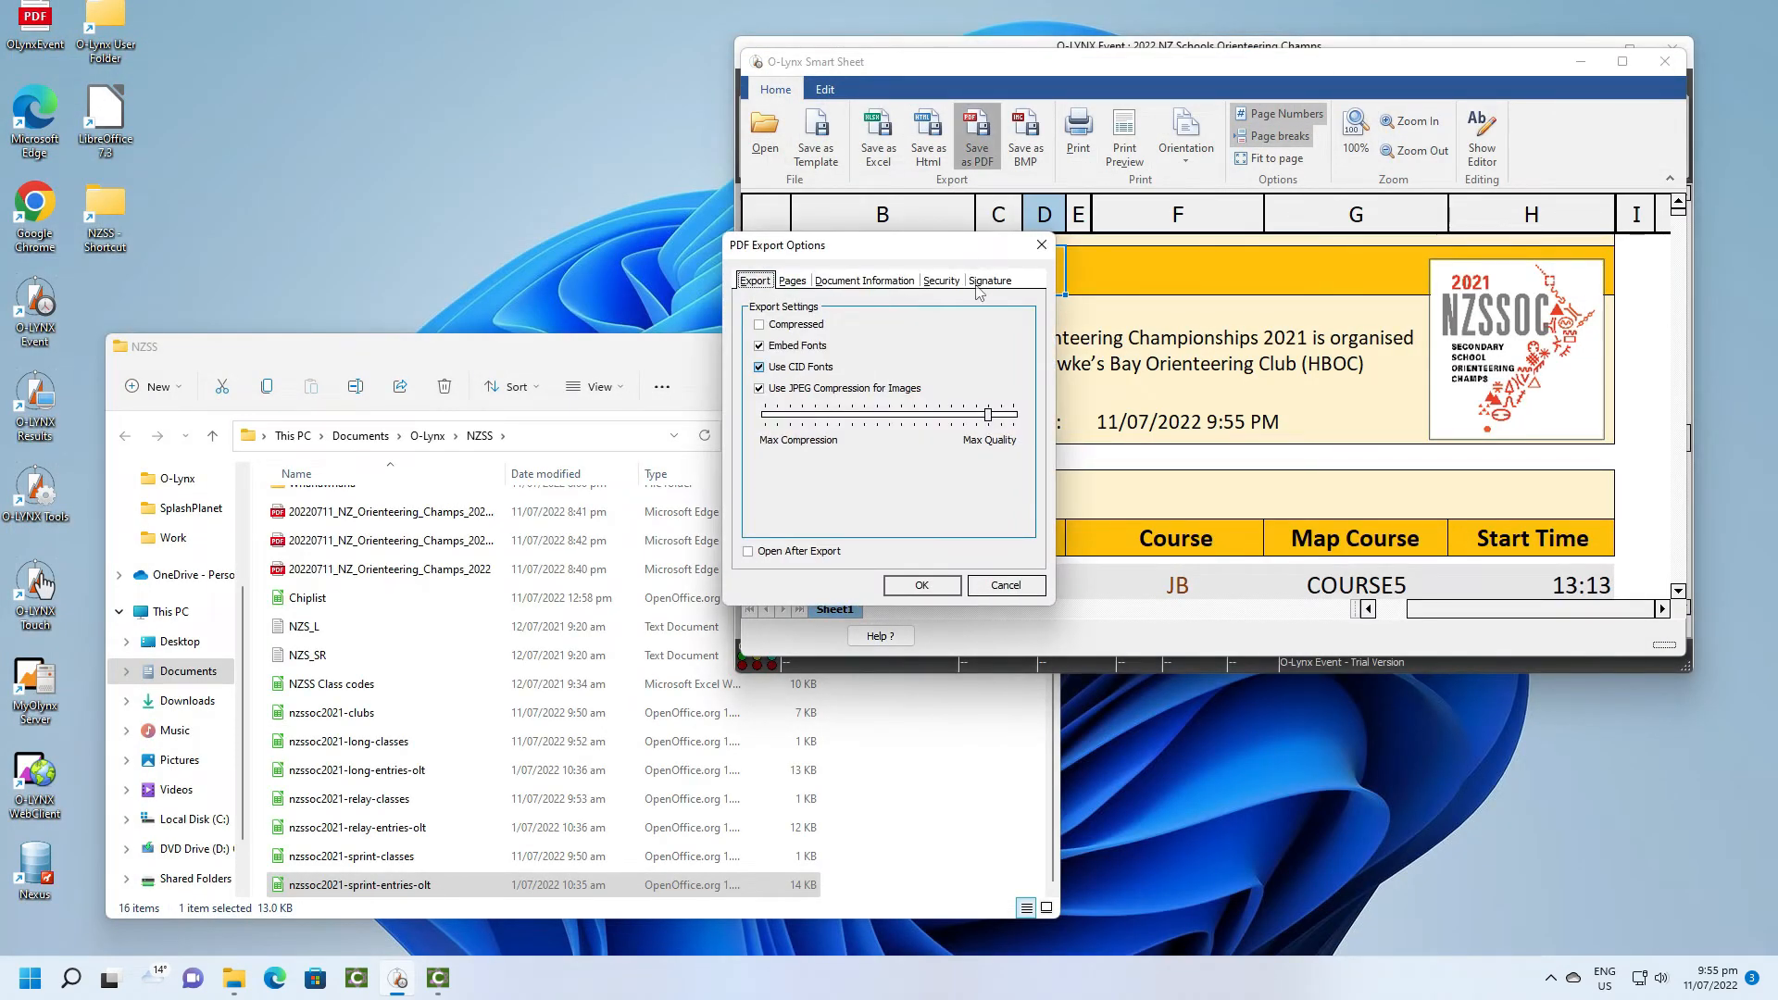
left_click(921, 586)
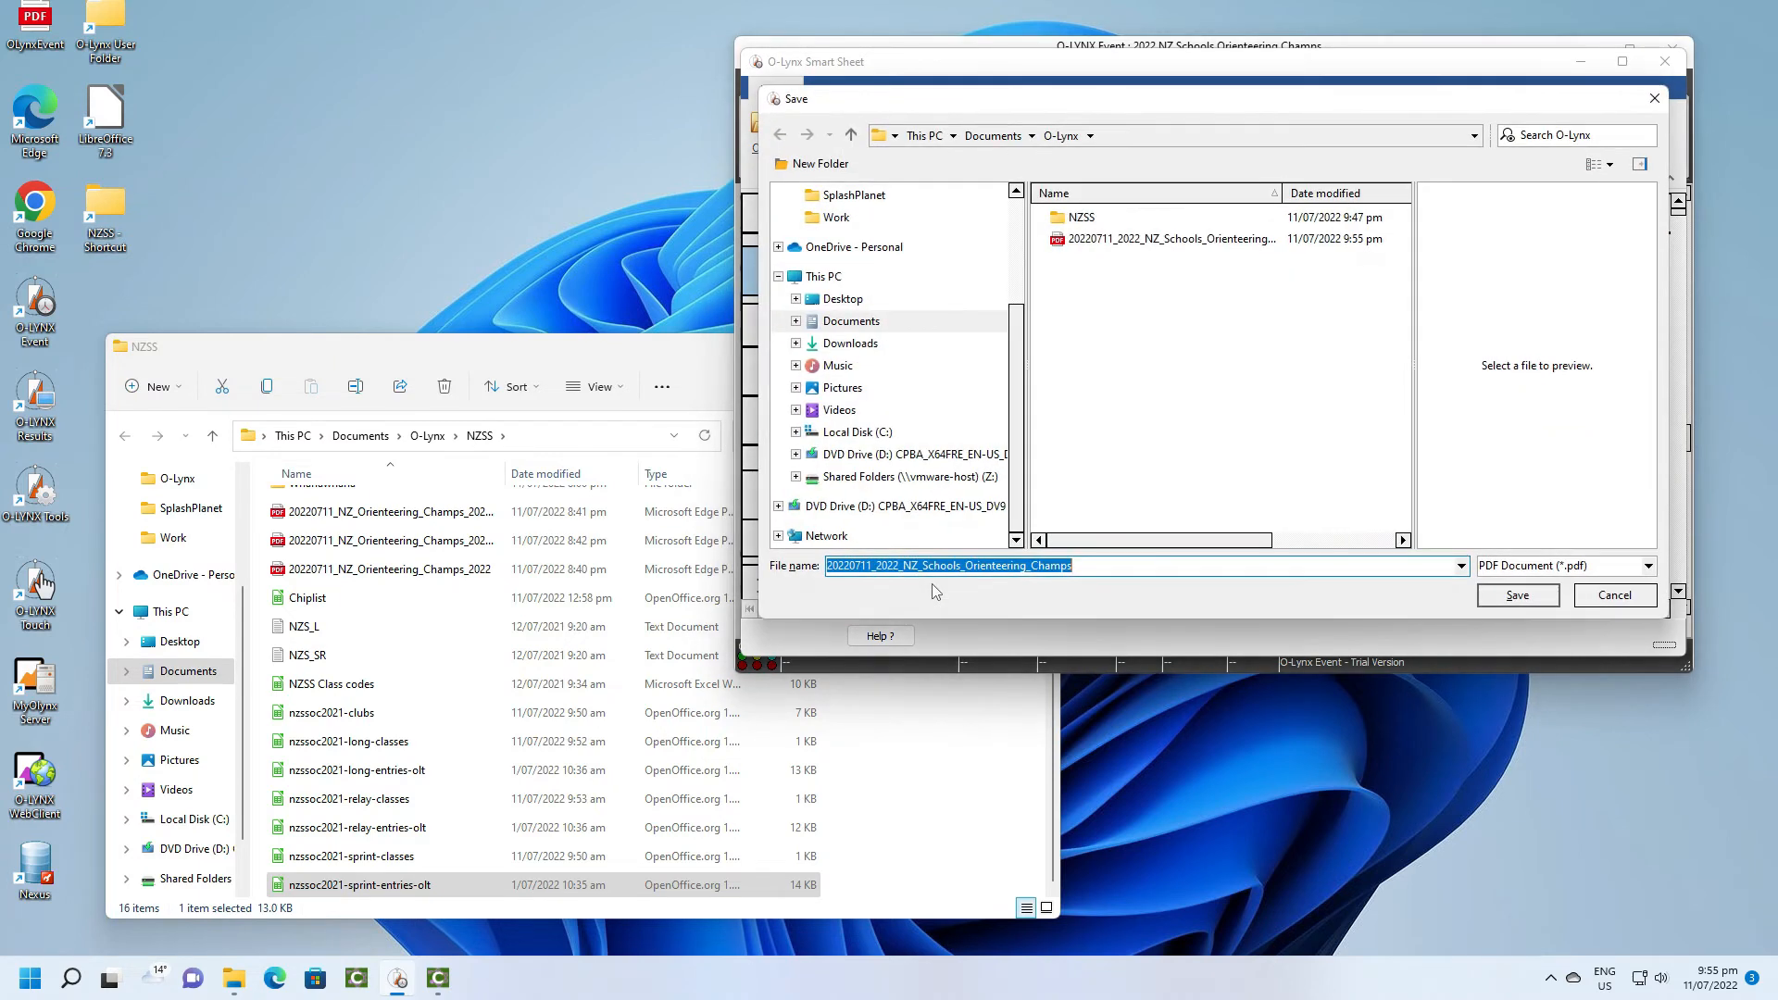
left_click(1076, 566)
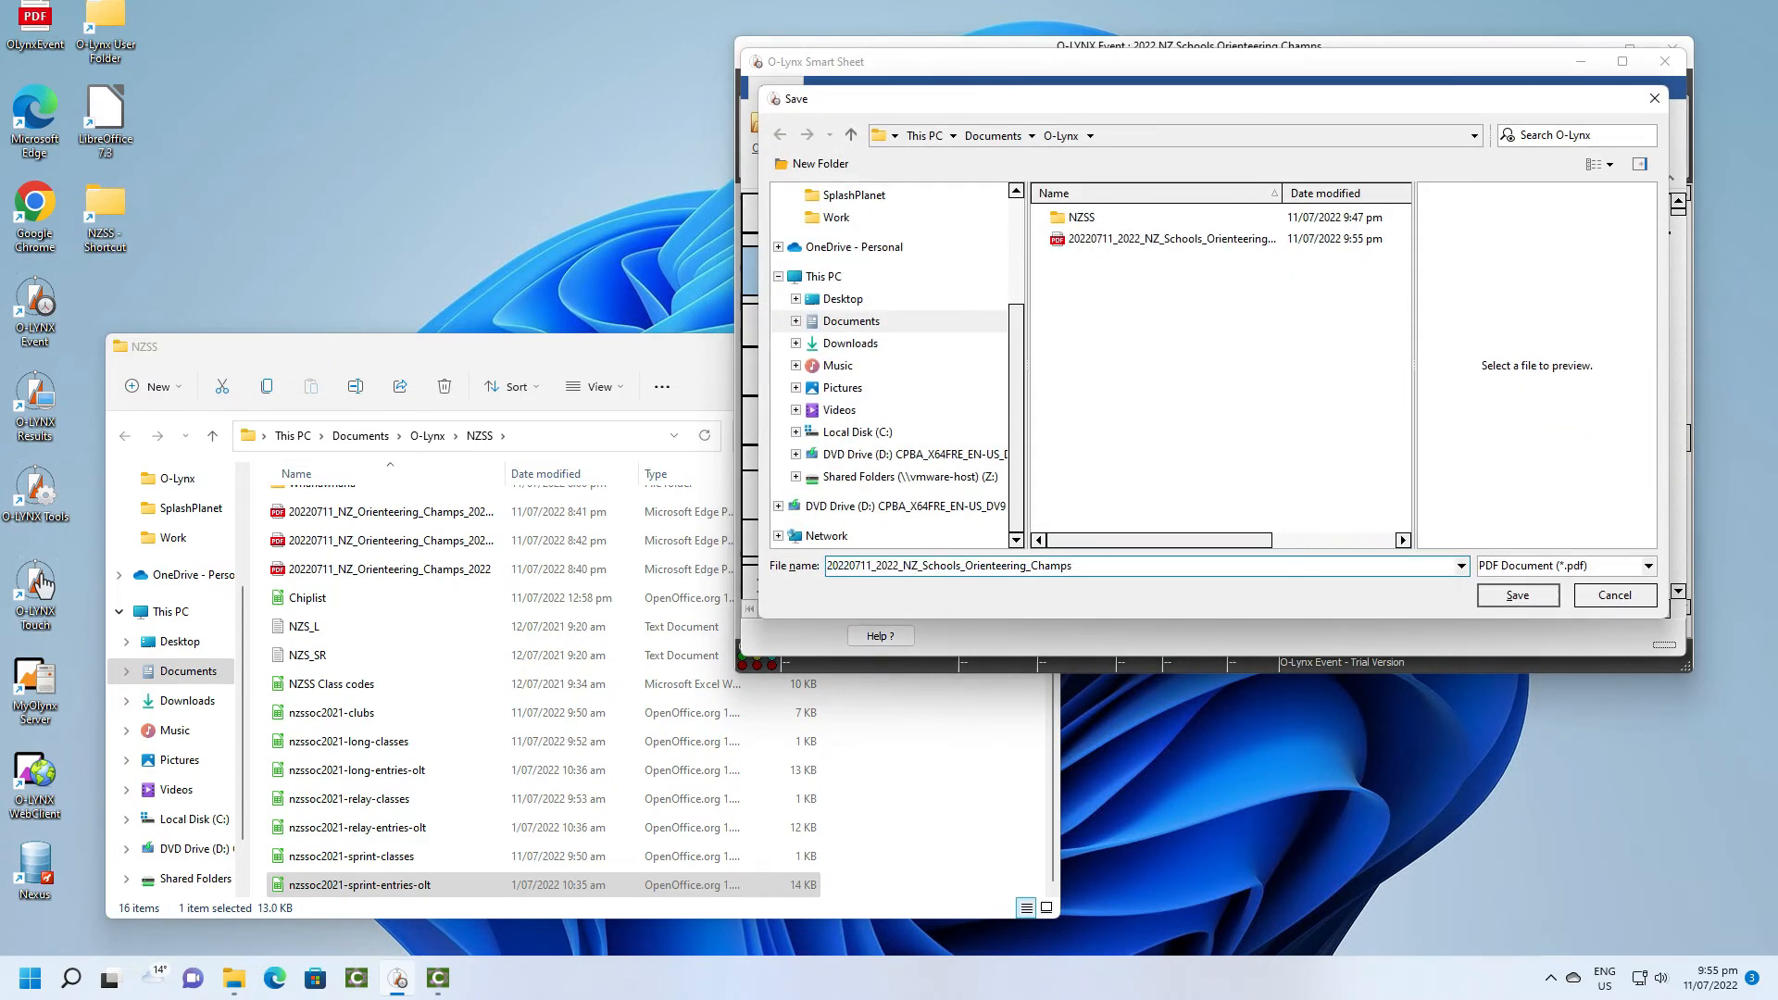
type("by ")
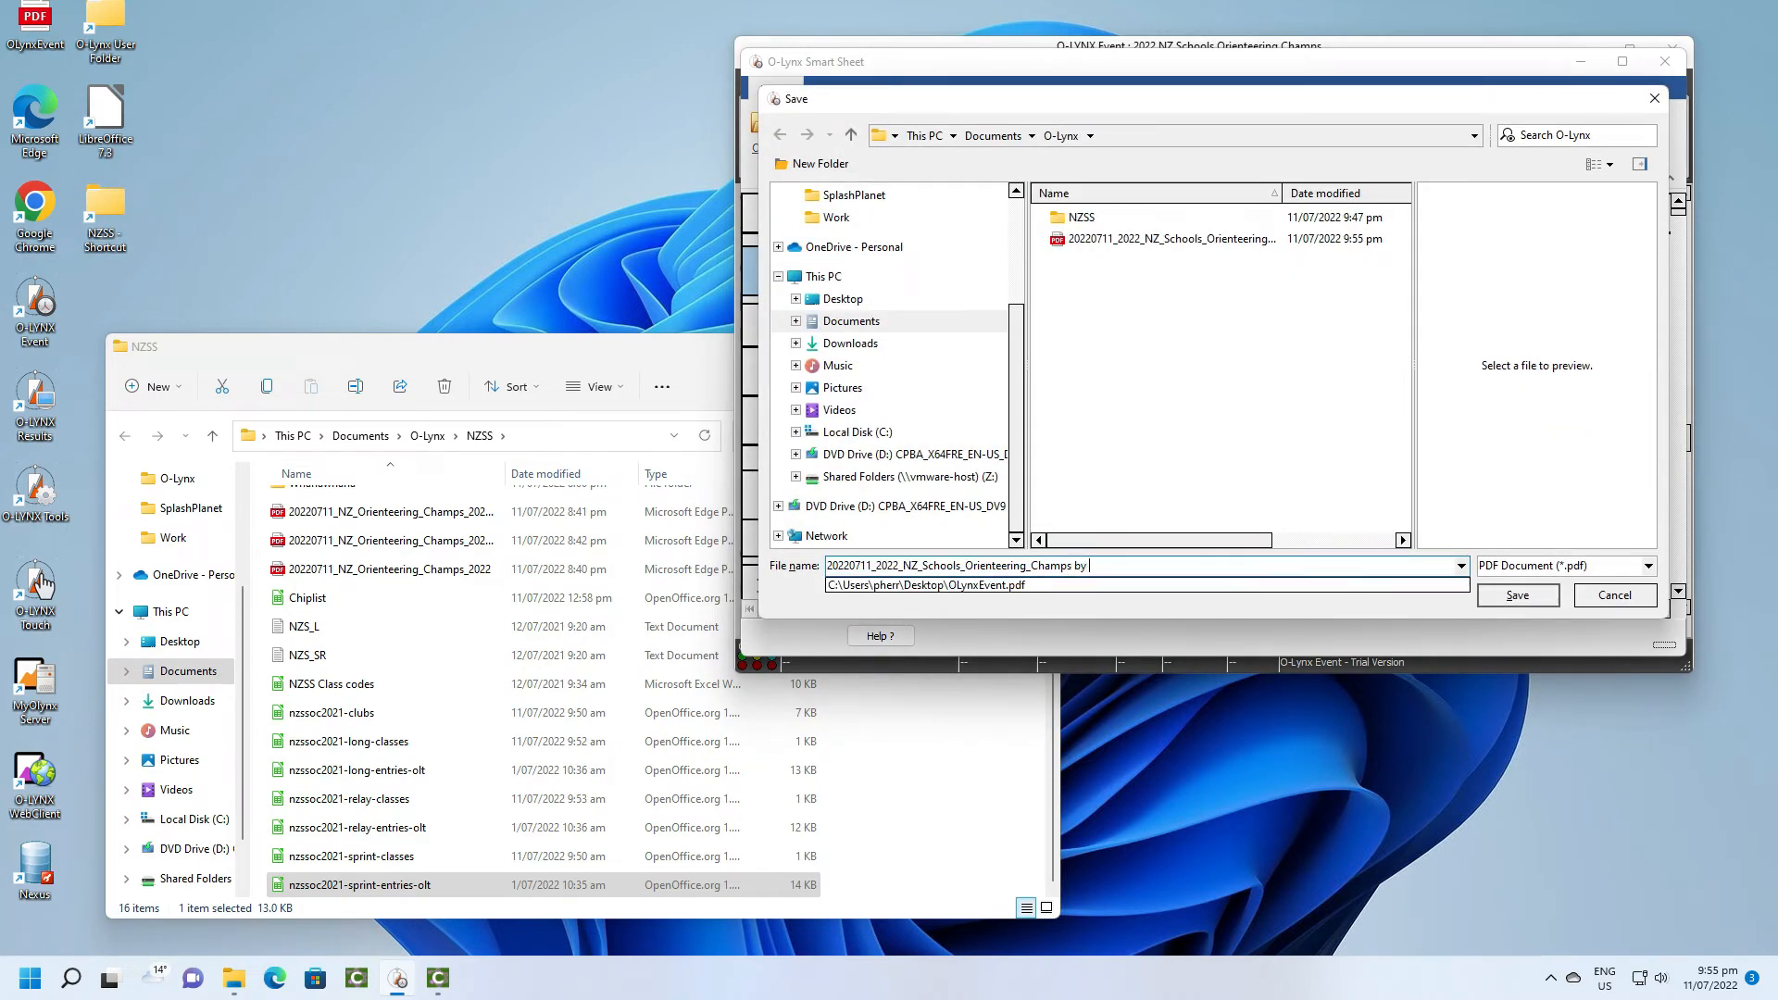
type("school")
left_click(1516, 596)
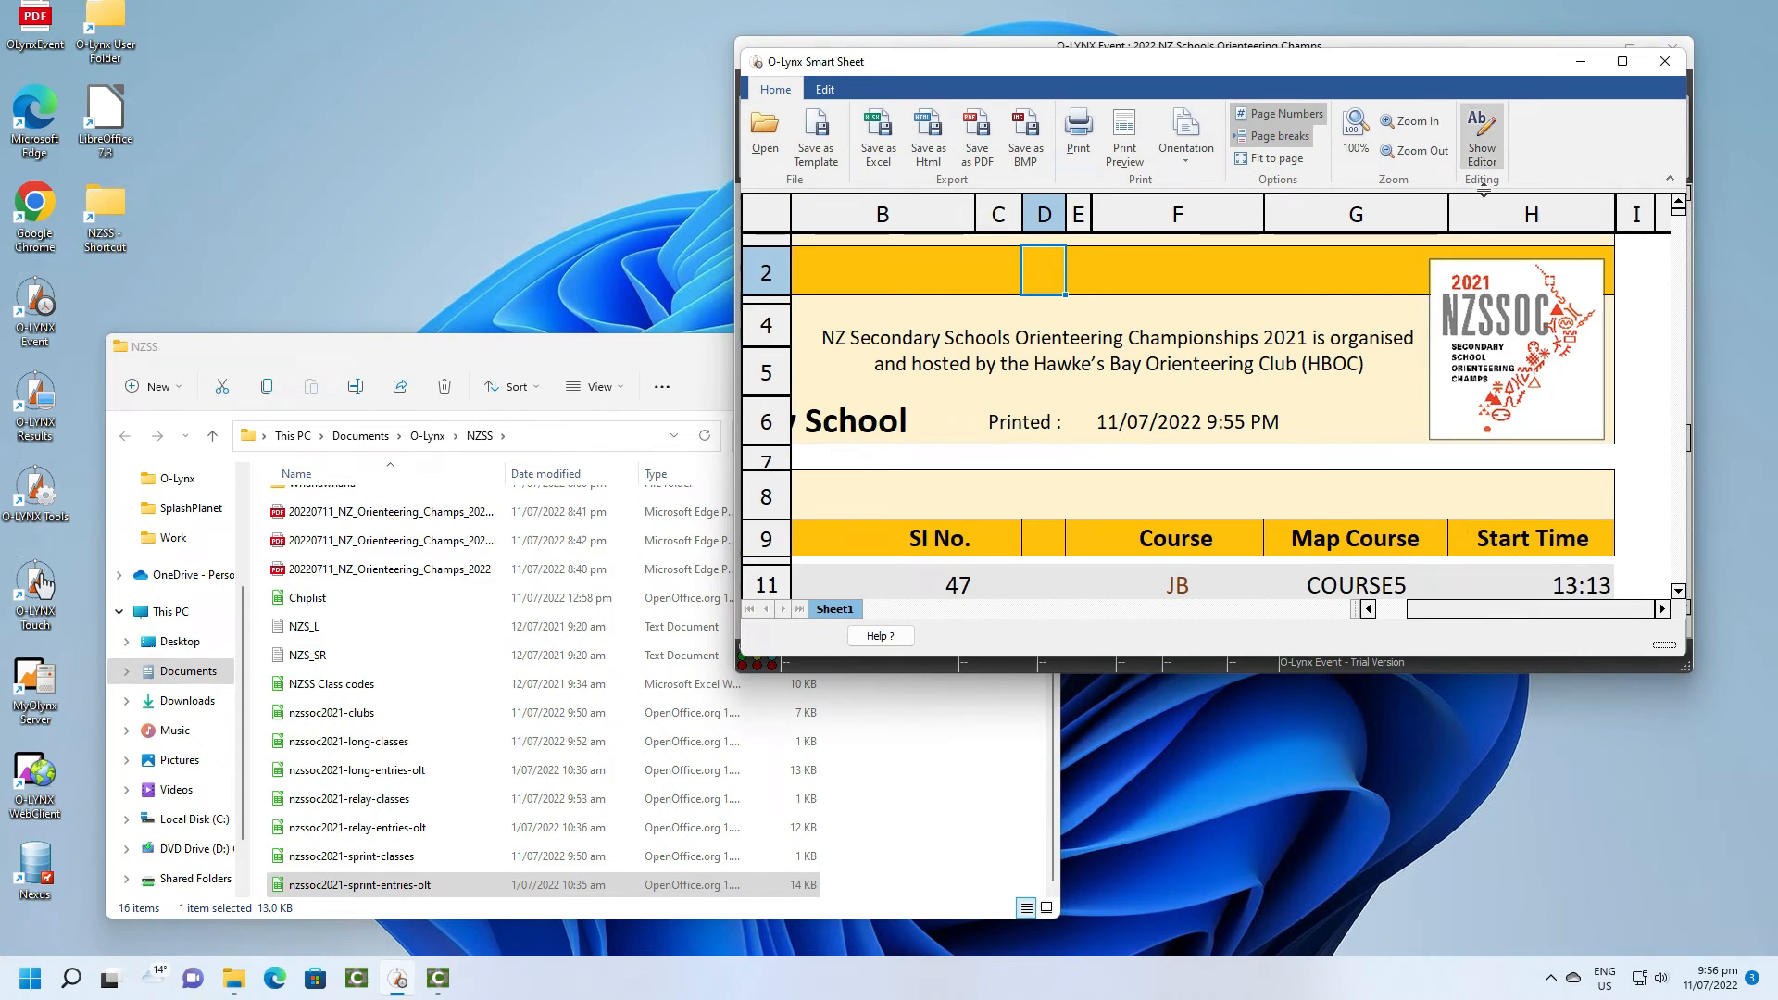
left_click(1664, 61)
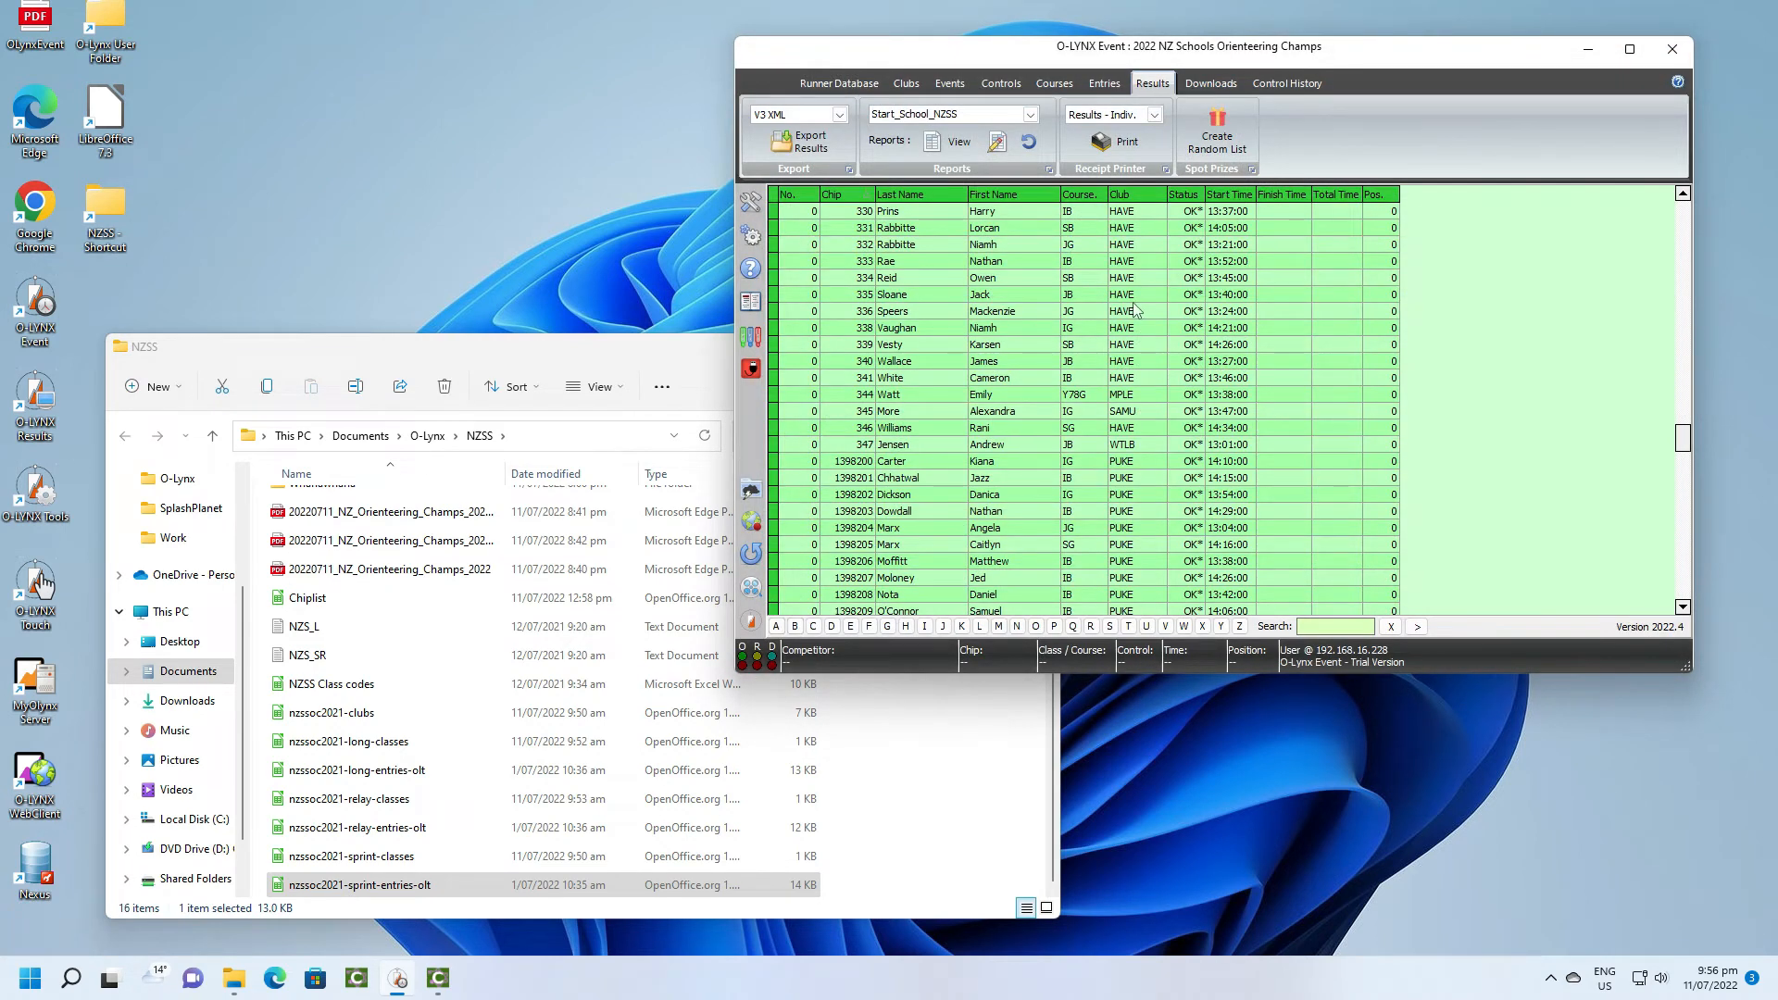
Generate the Start_Sheet report and look through the start list grouped by start minute.
left_click(1030, 114)
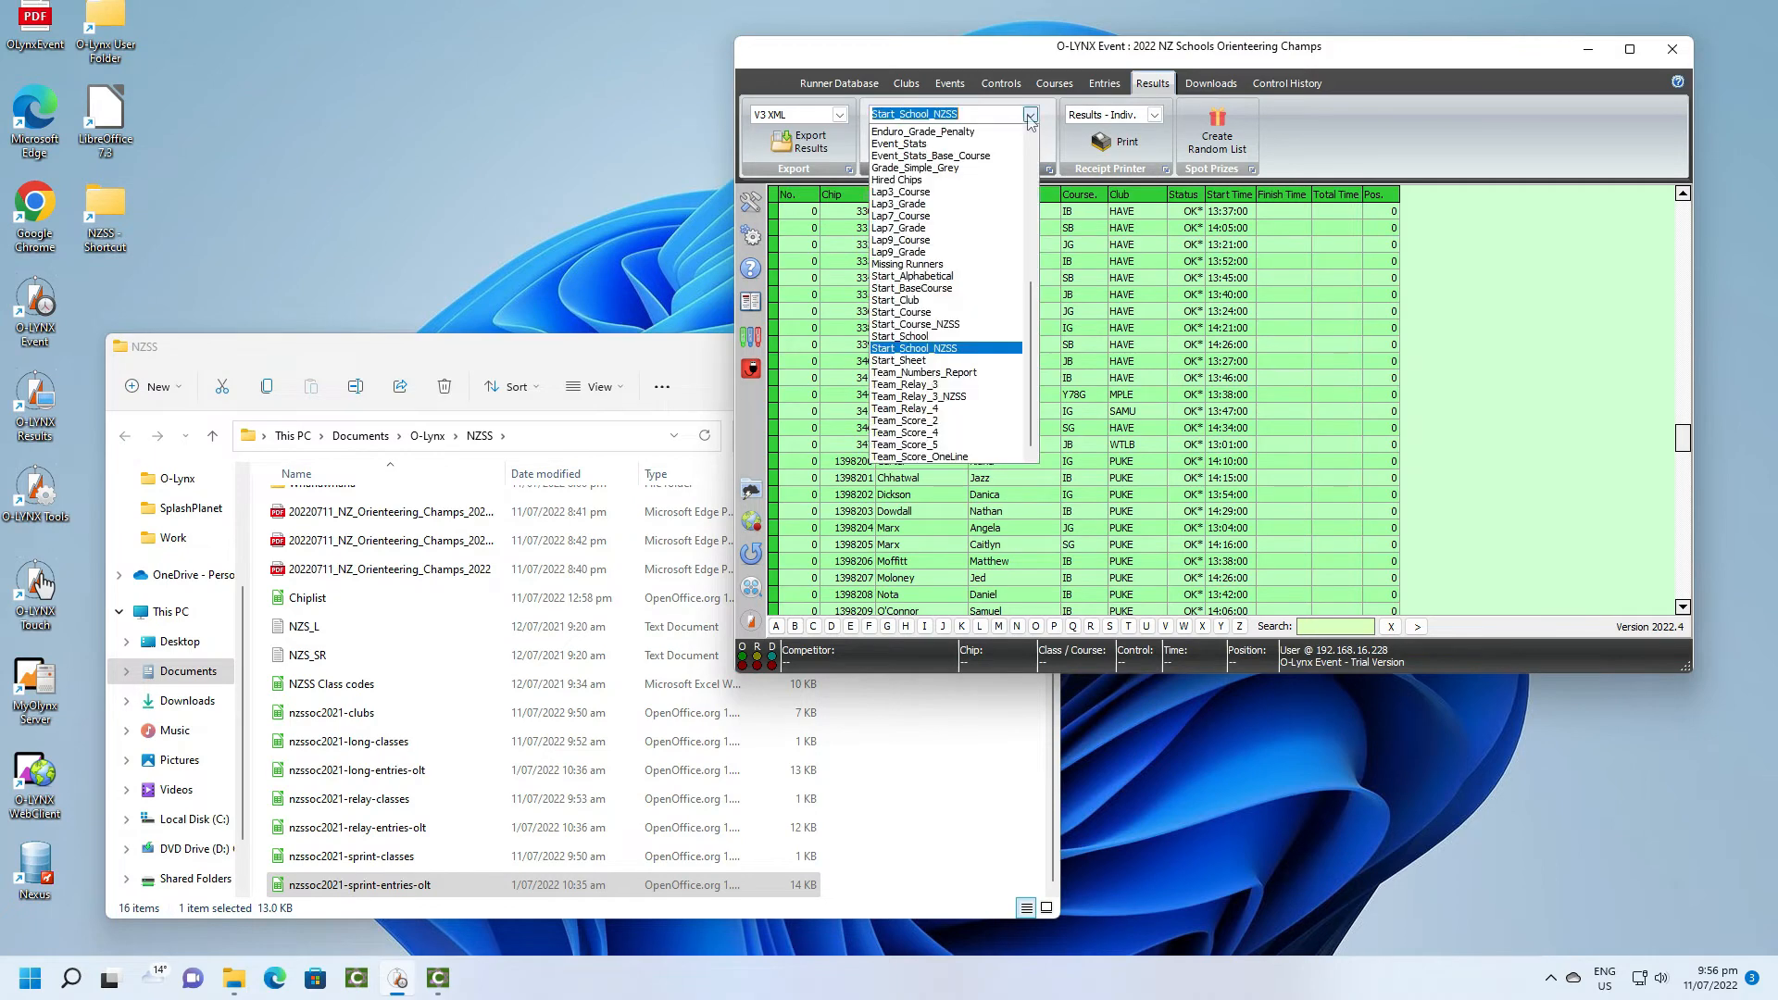
left_click(957, 364)
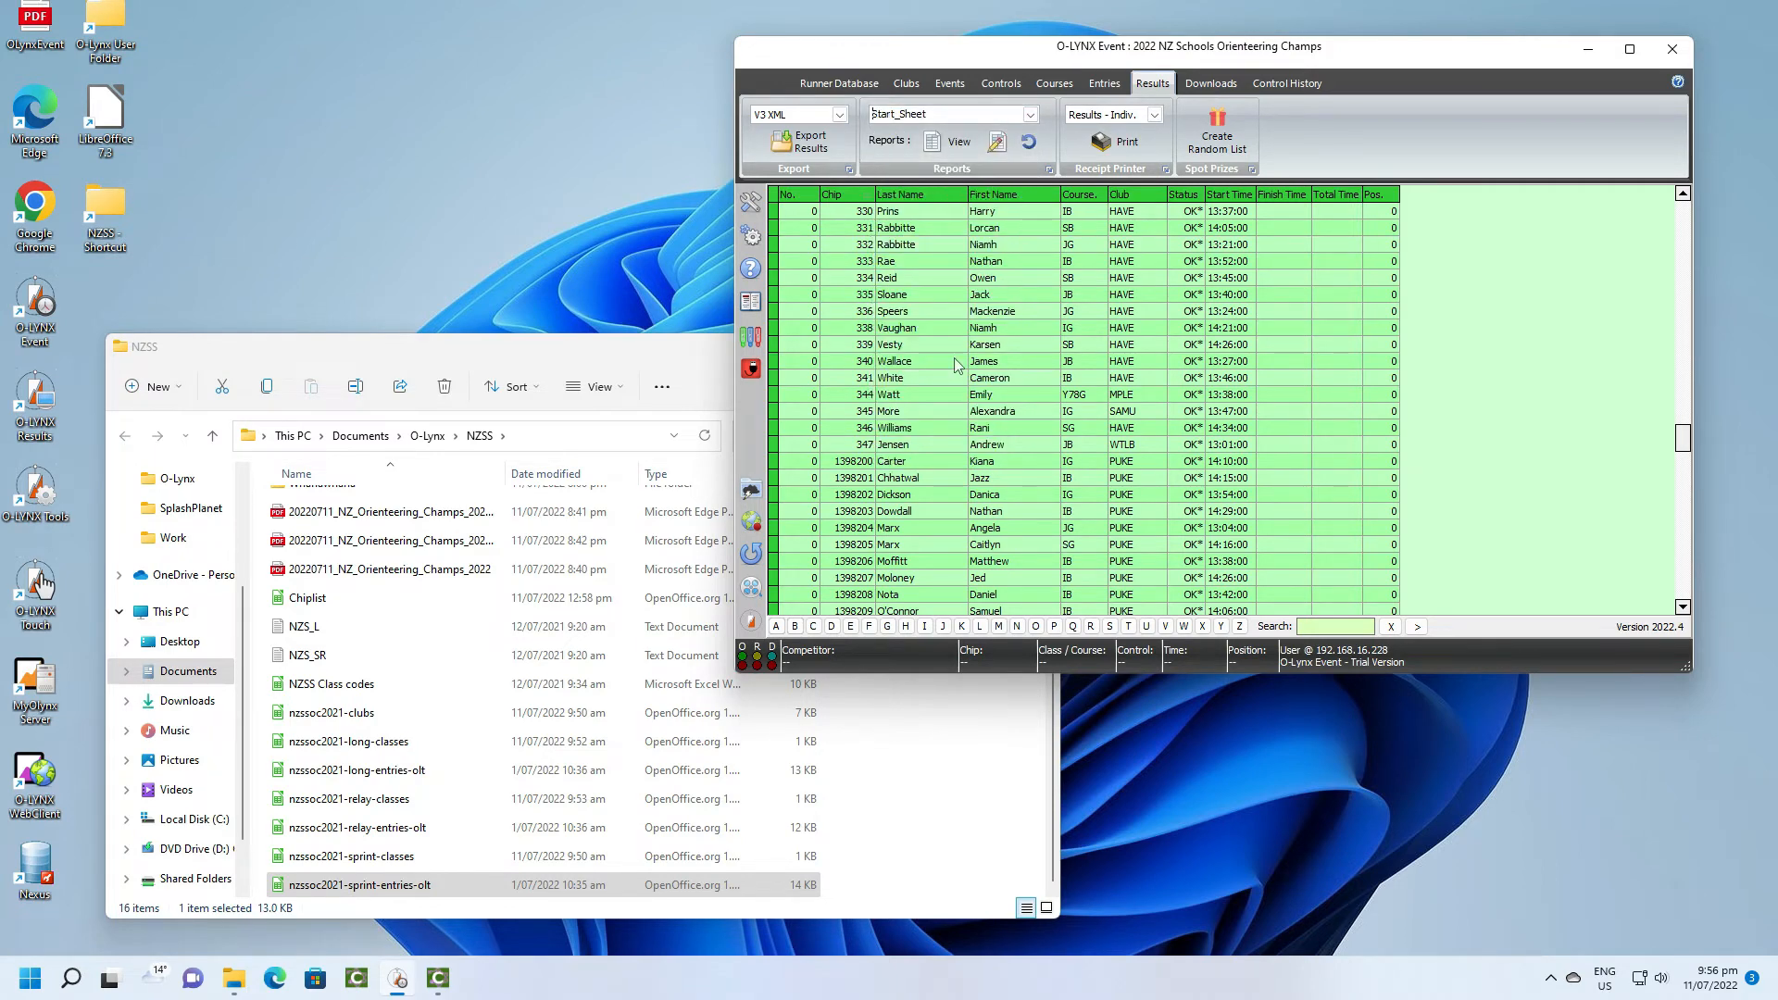
left_click(955, 148)
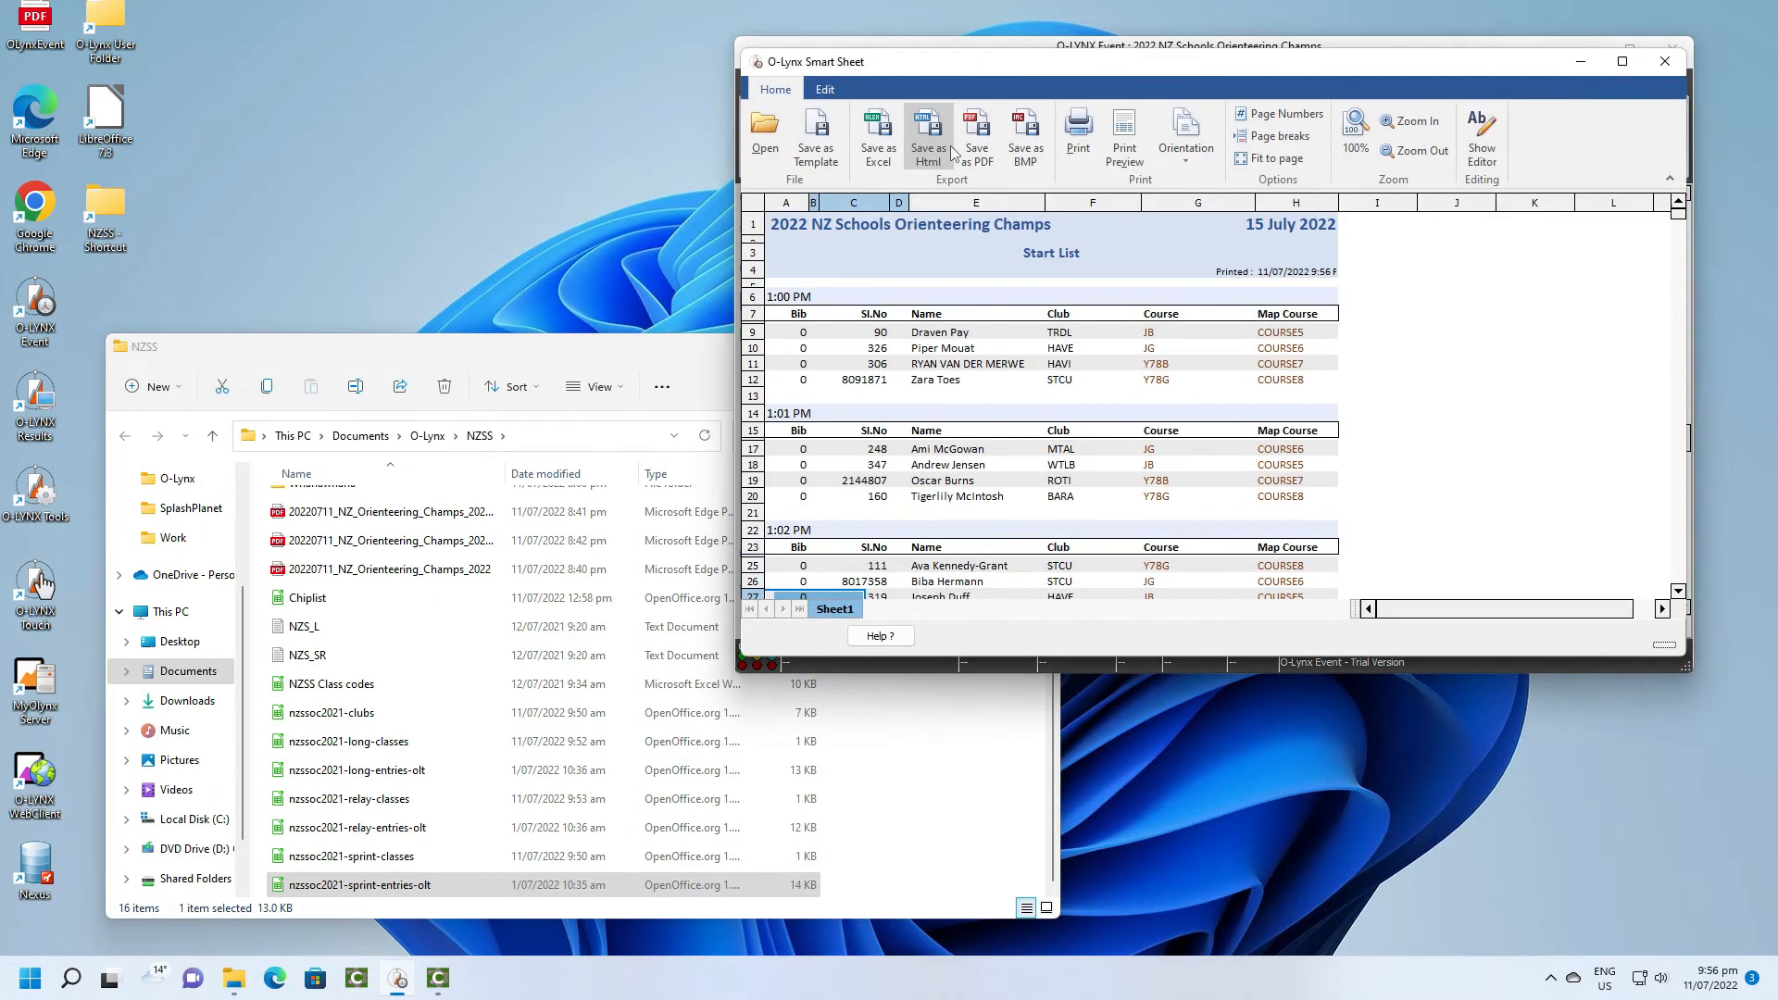
scroll(1136, 391, "down", 5)
scroll(1138, 396, "down", 20)
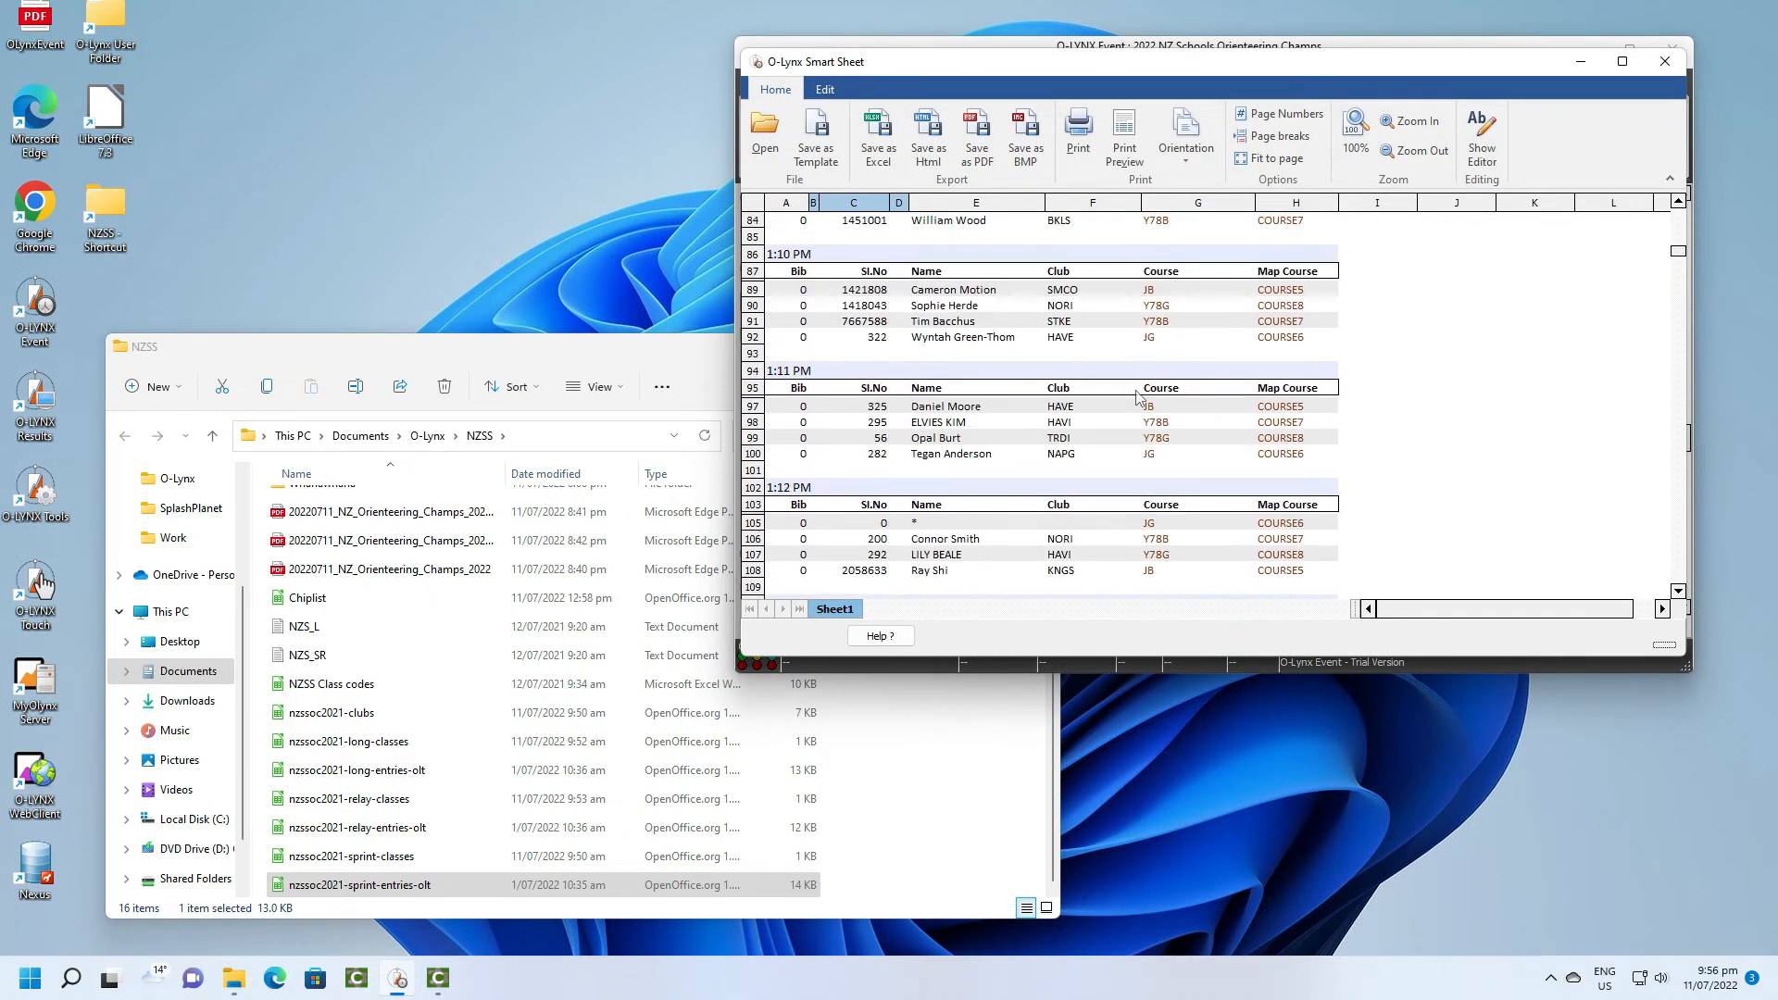
Export the start list as a PDF named 20220711_2022_NZ_Schools_Orienteering_Champs start sheet and close the sheet.
left_click(987, 138)
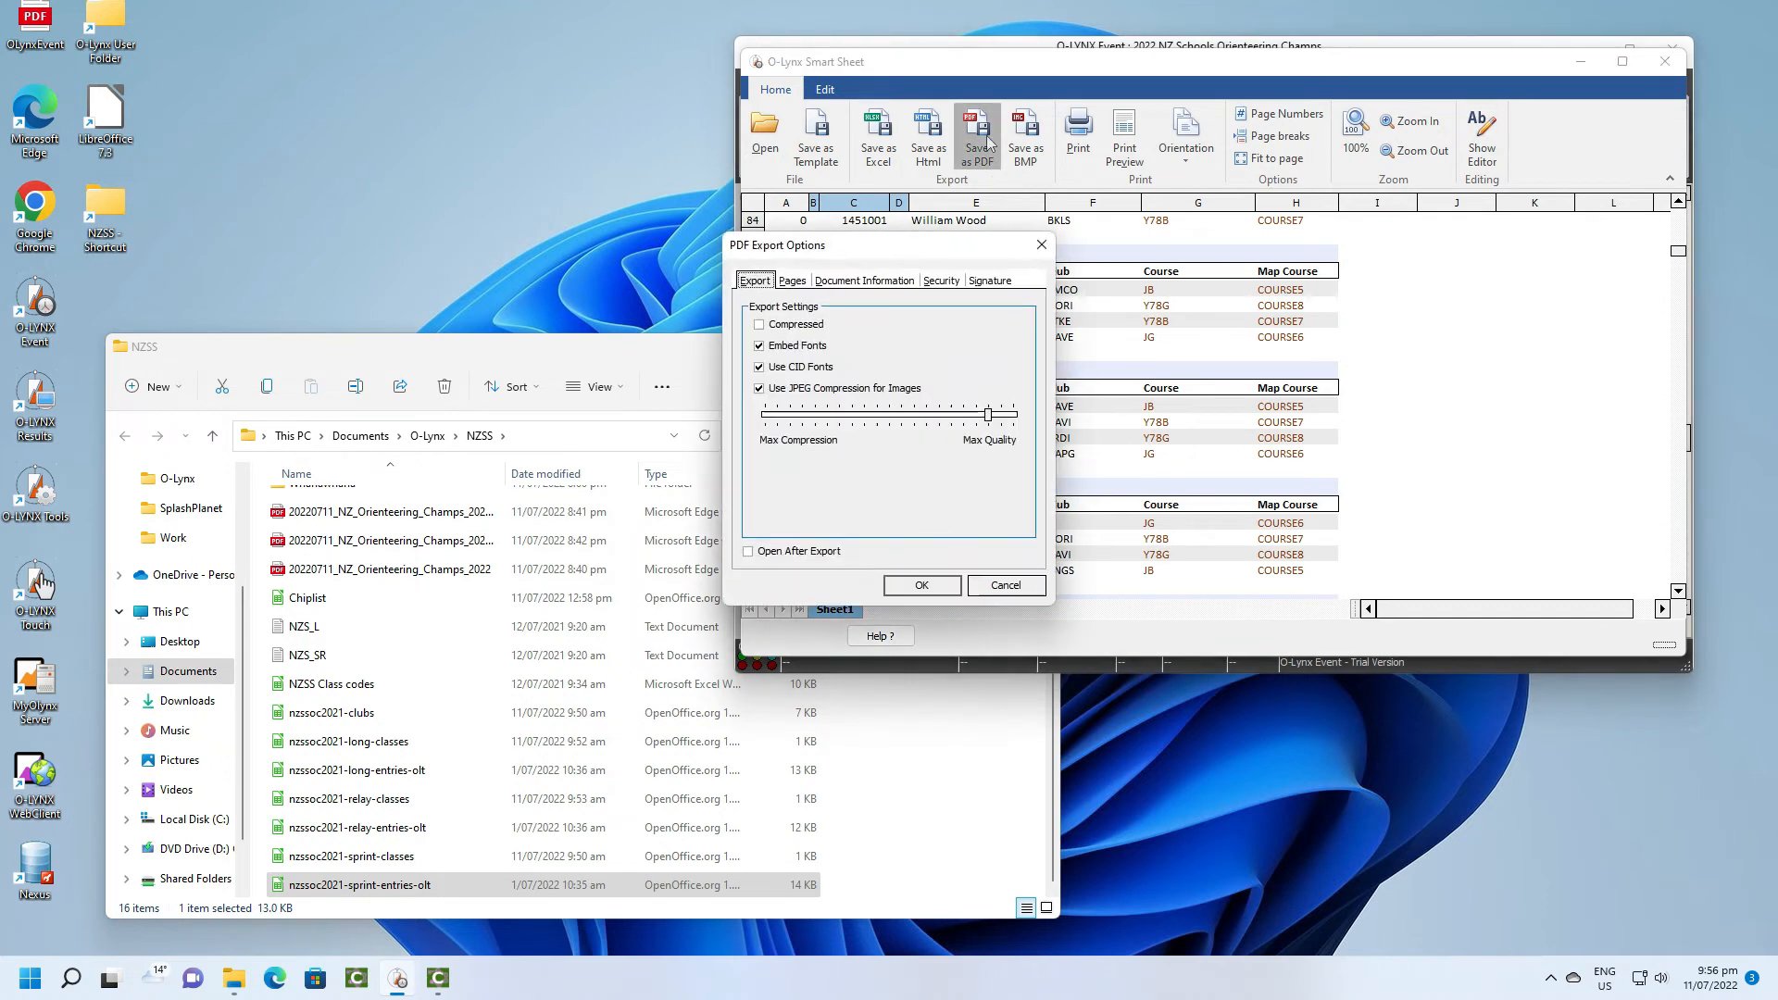
left_click(922, 586)
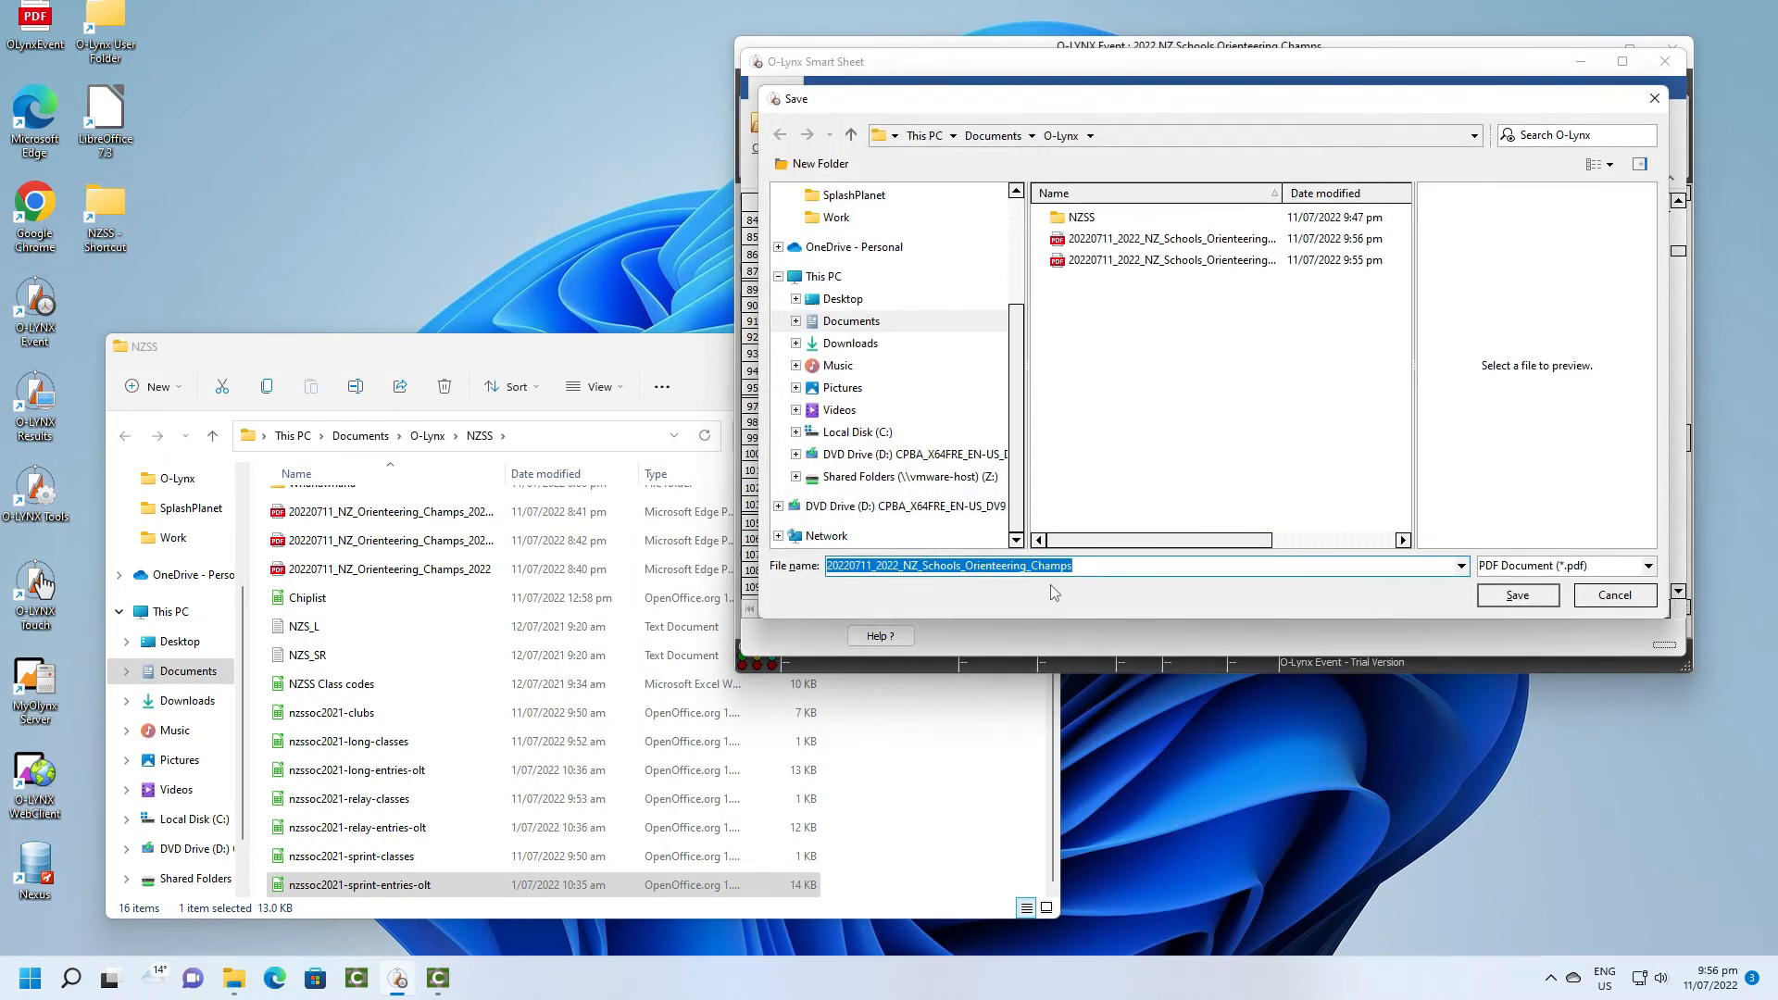
left_click(1093, 566)
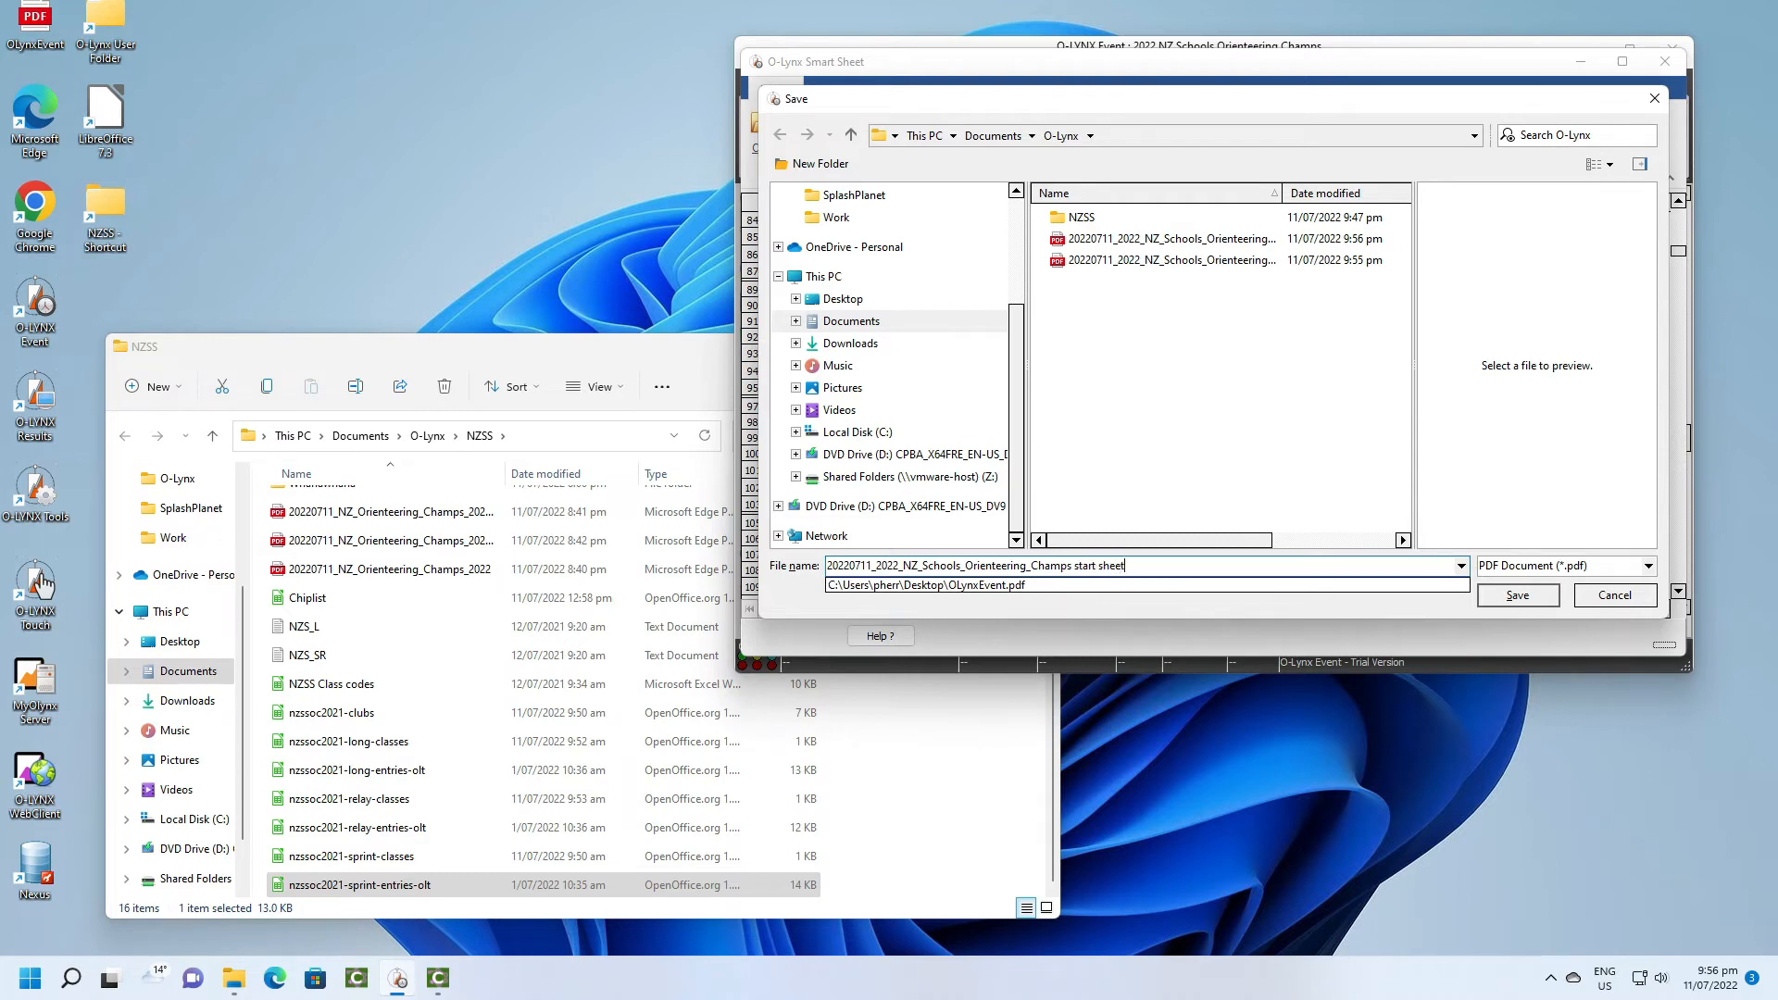
left_click(1501, 602)
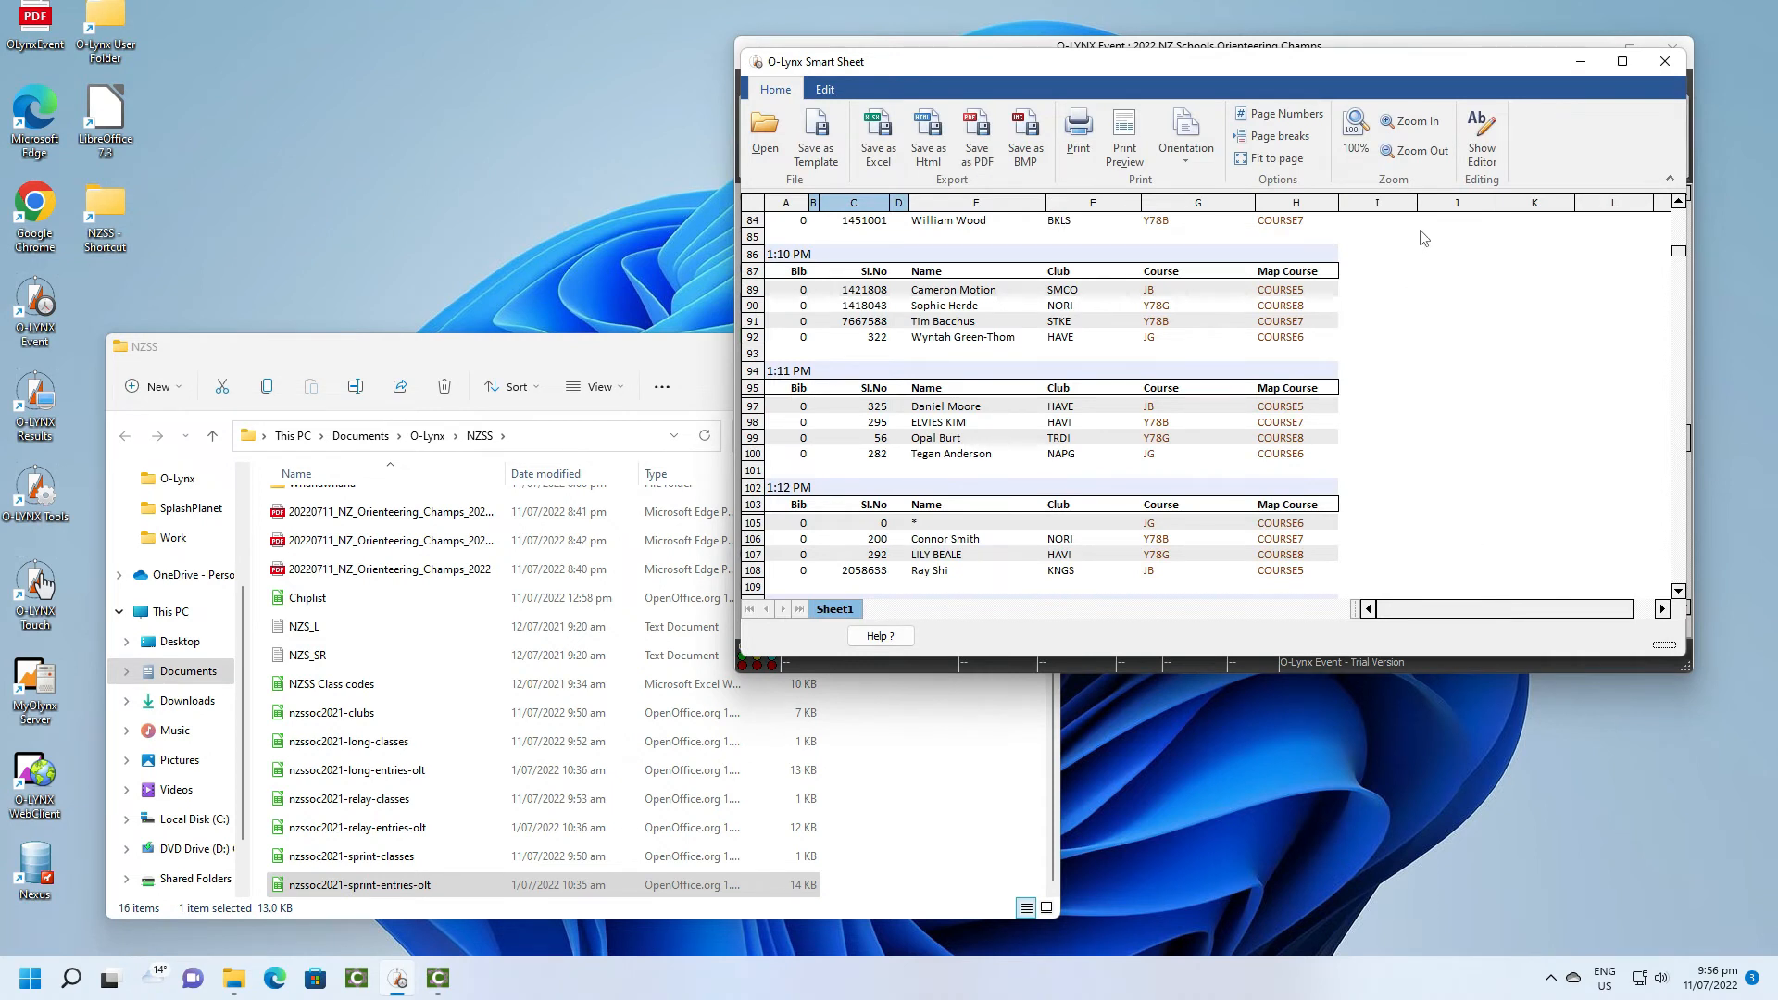
left_click(1664, 63)
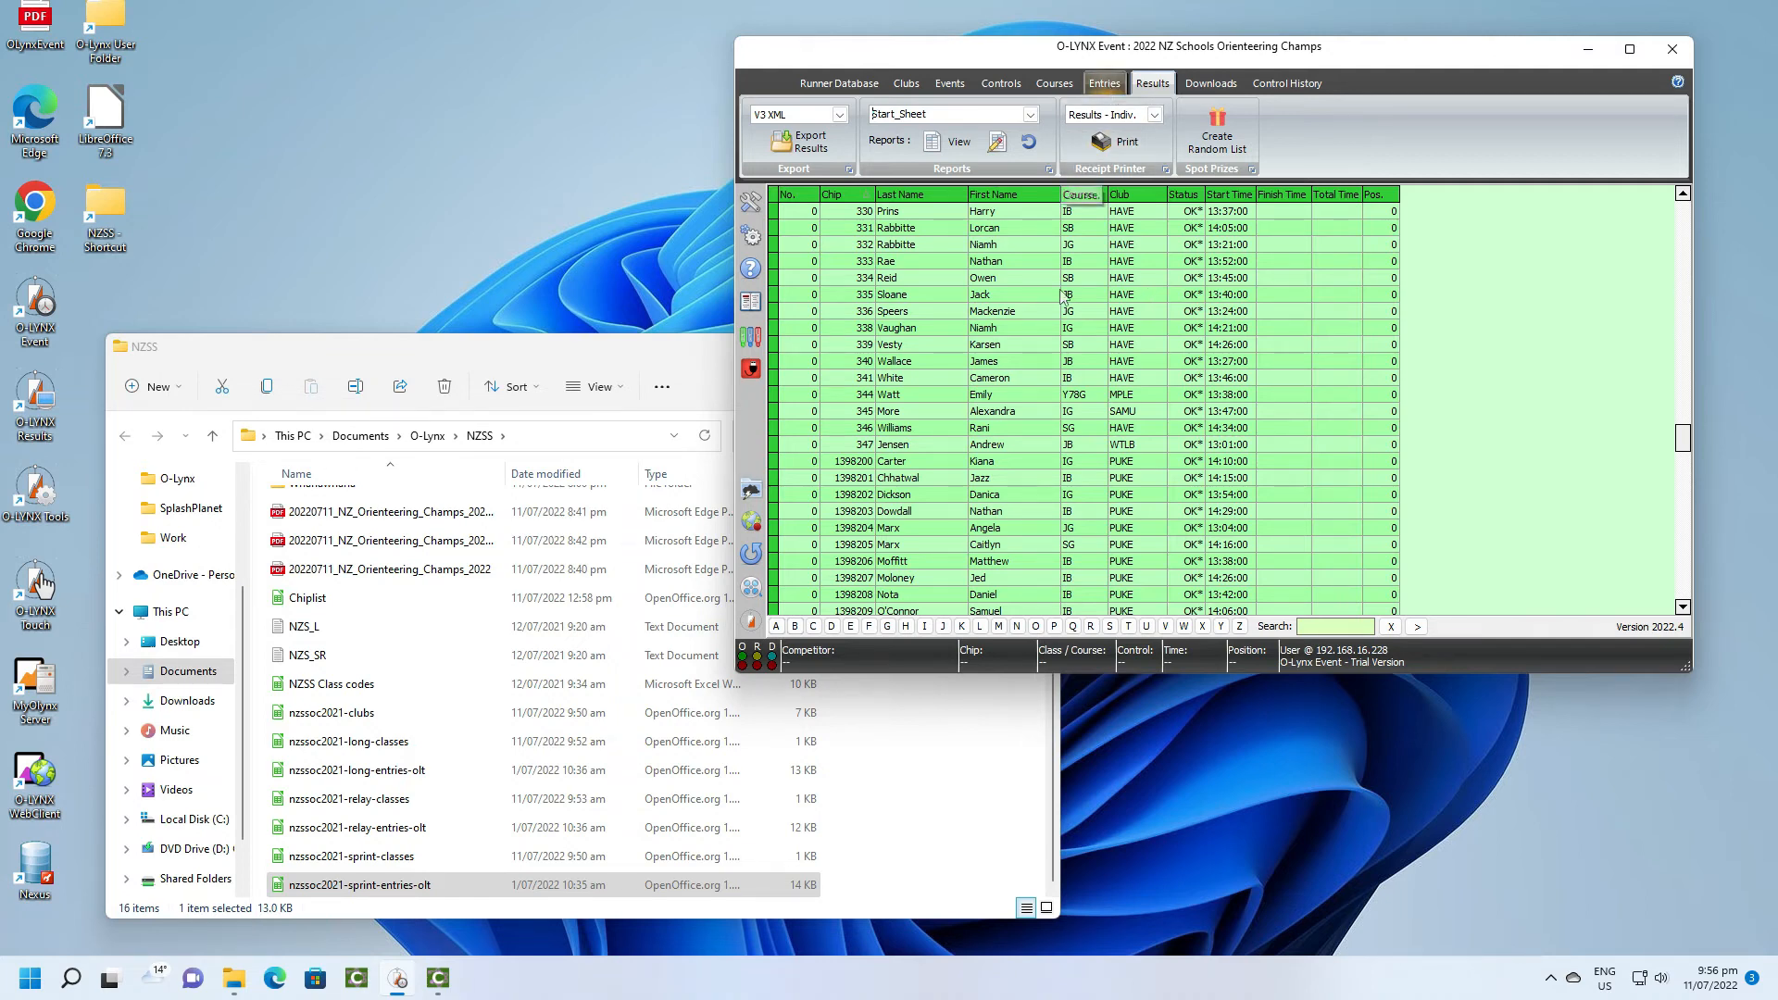
View the entry details of the HAVE club competitor starting at 13:46:00 on course IB and close them without changes.
left_click(1106, 86)
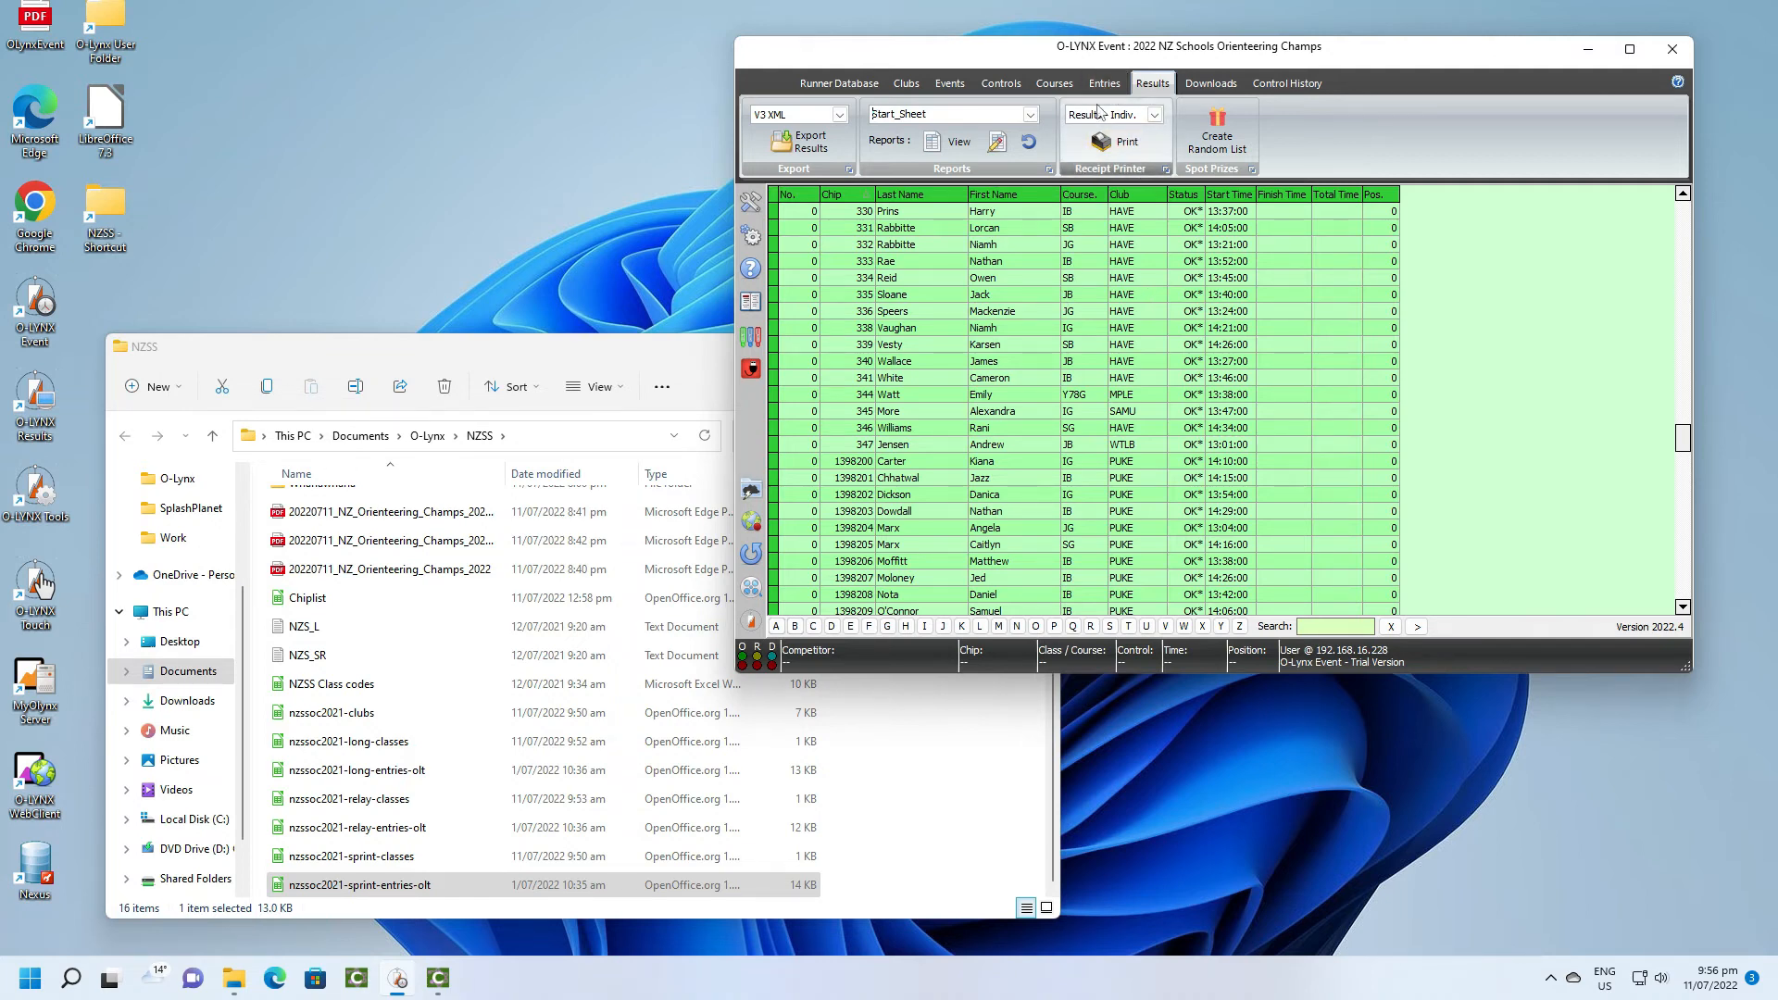
left_click(1003, 382)
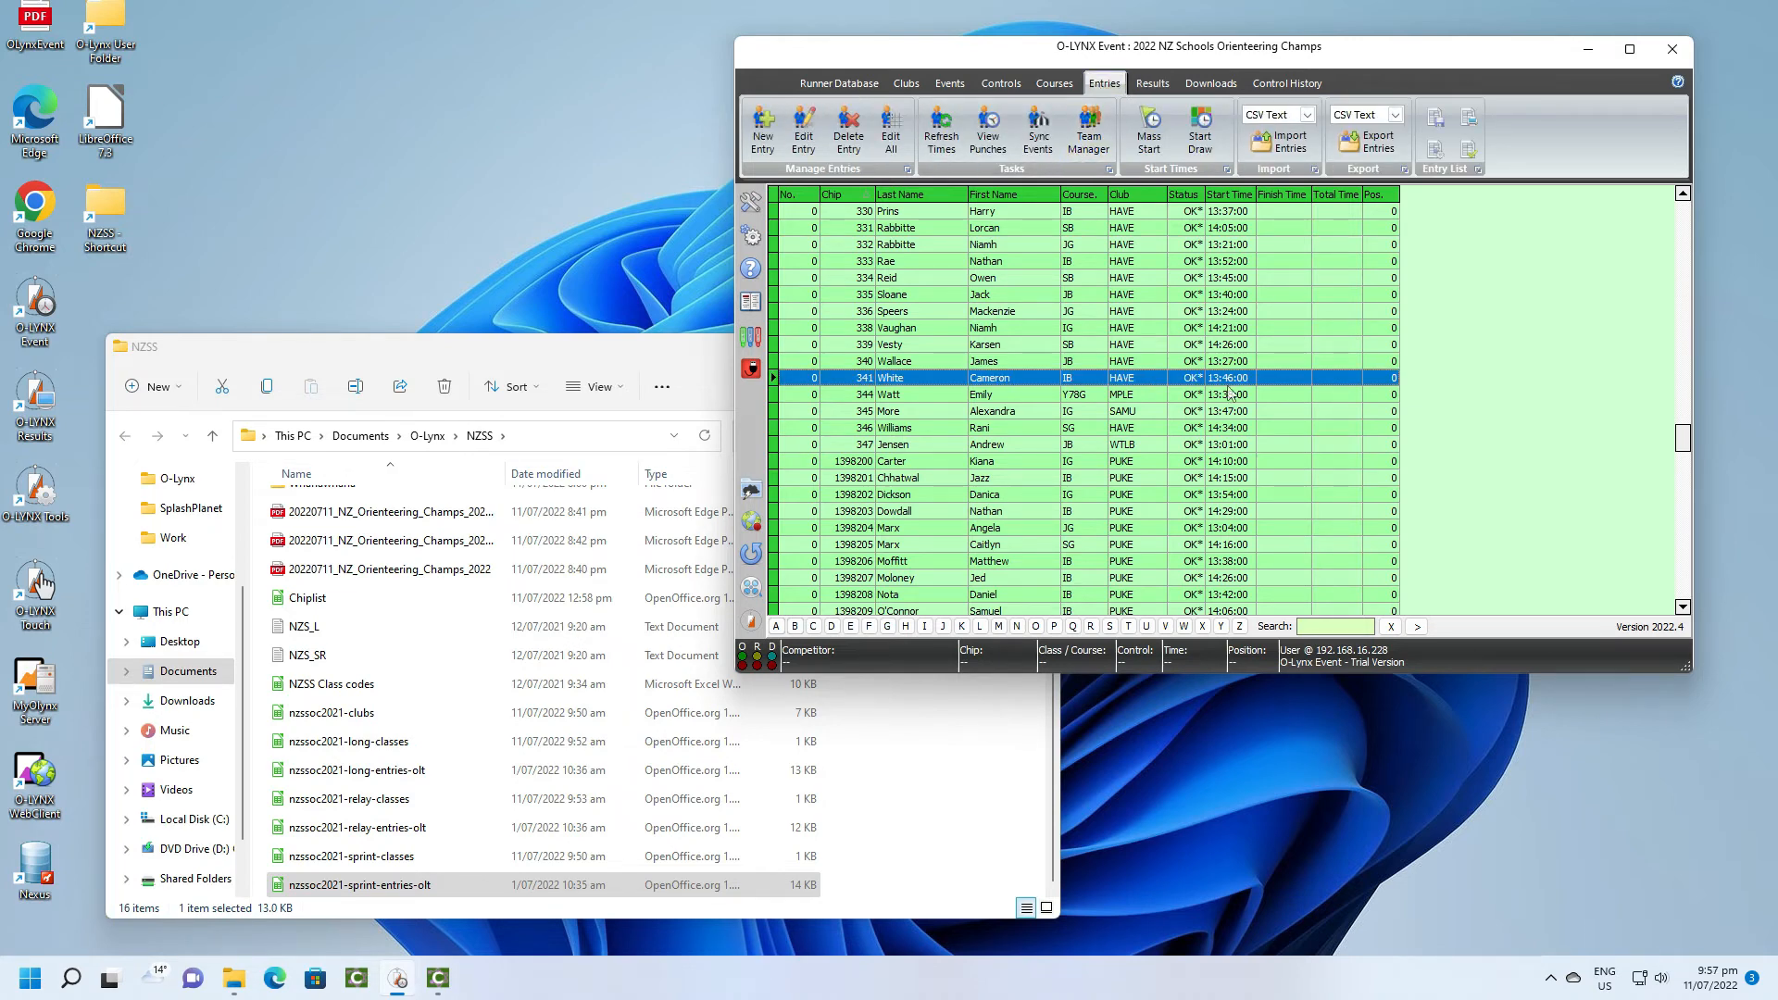
double_click(1118, 382)
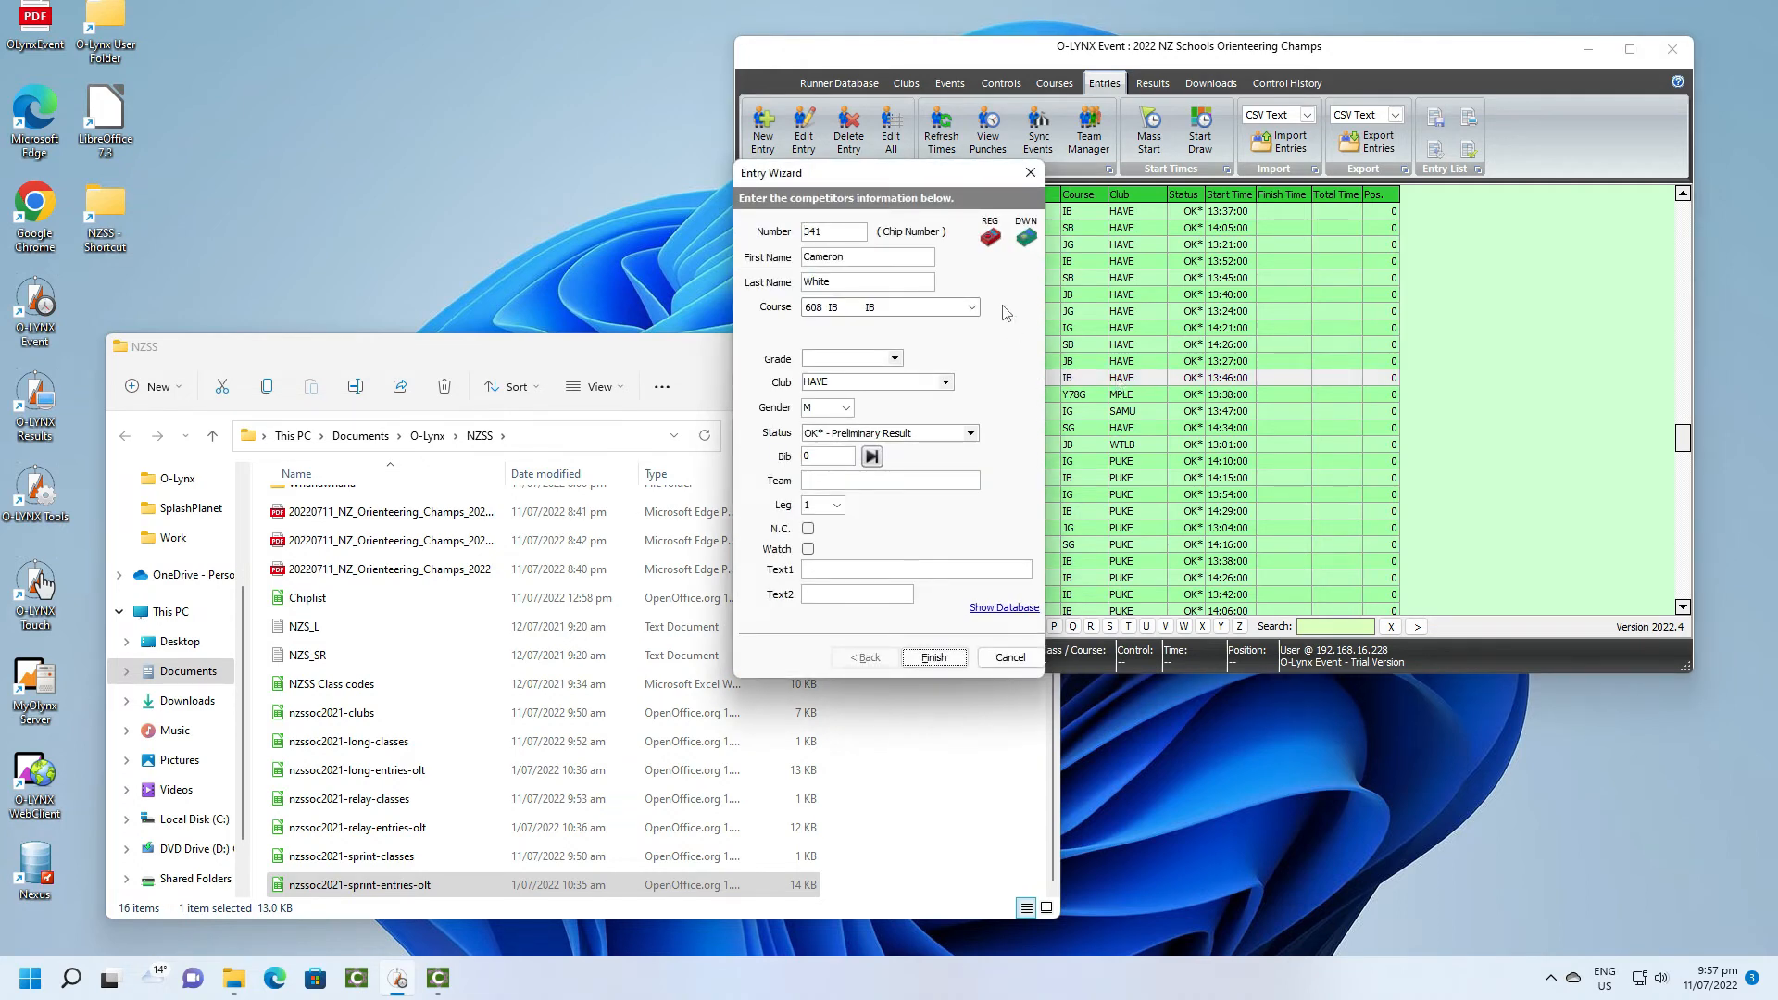
left_click(1000, 659)
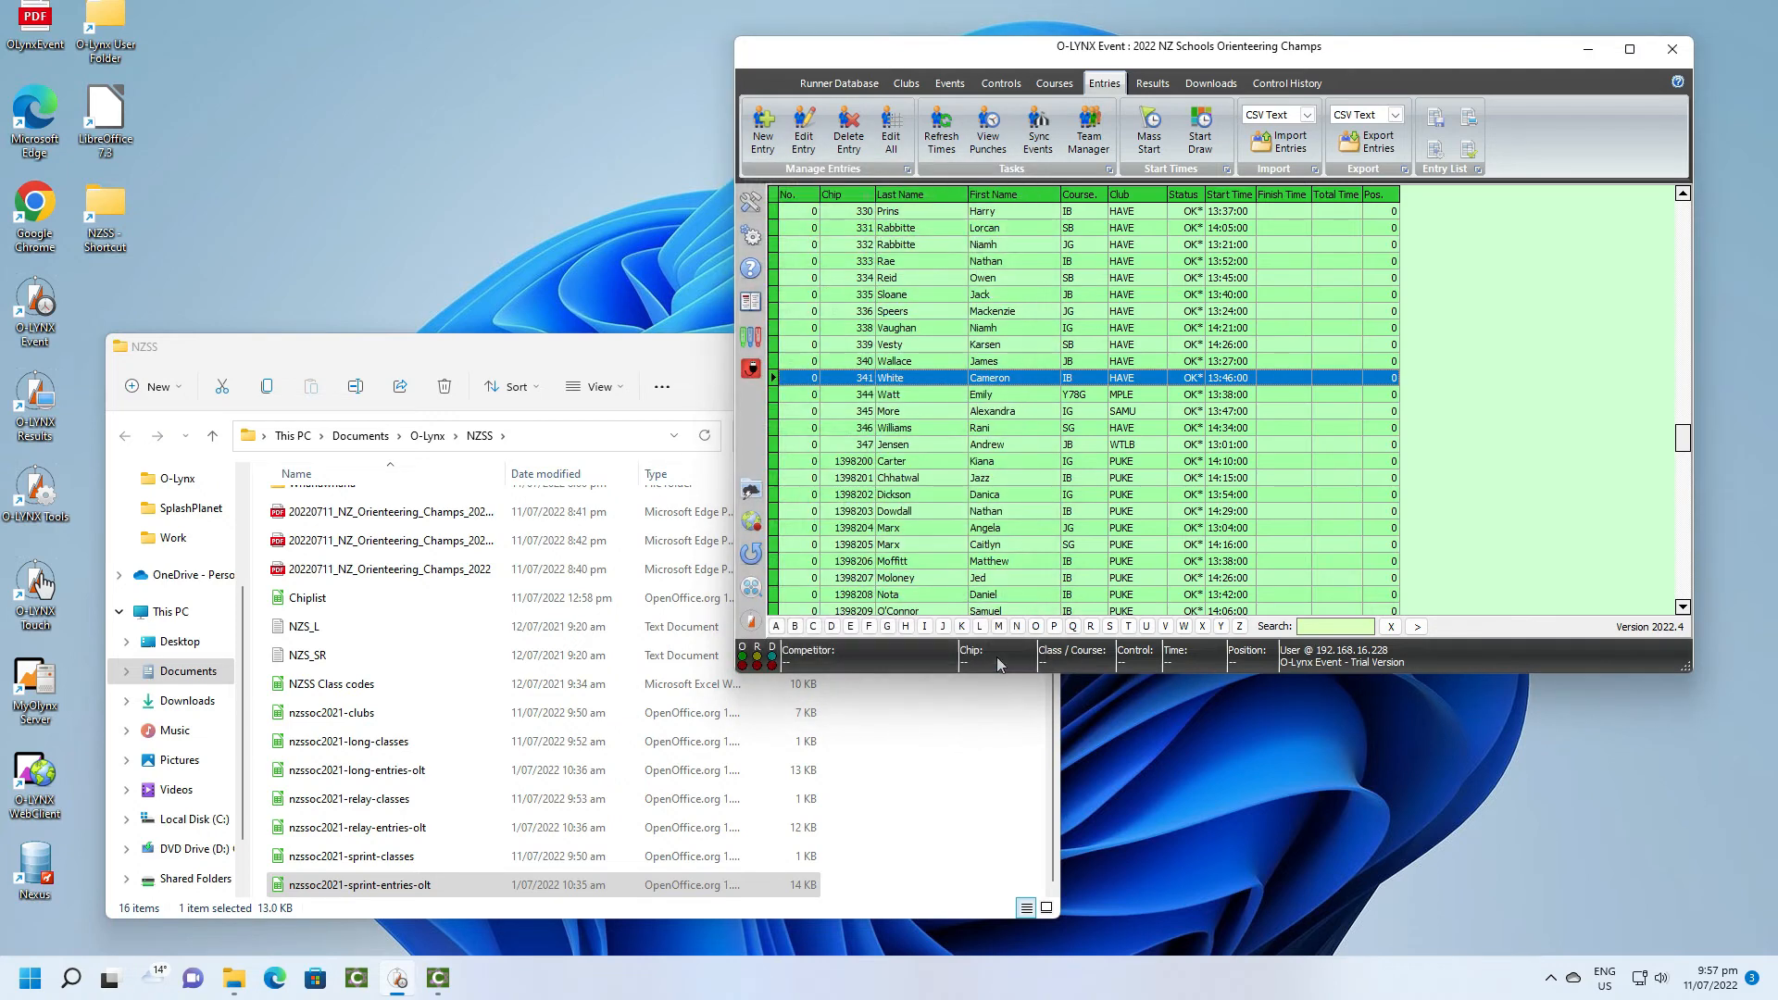
Review the available start times on course IB and on all courses for the selected HAVE competitor, leaving the 13:46:00 start in place.
double_click(1233, 378)
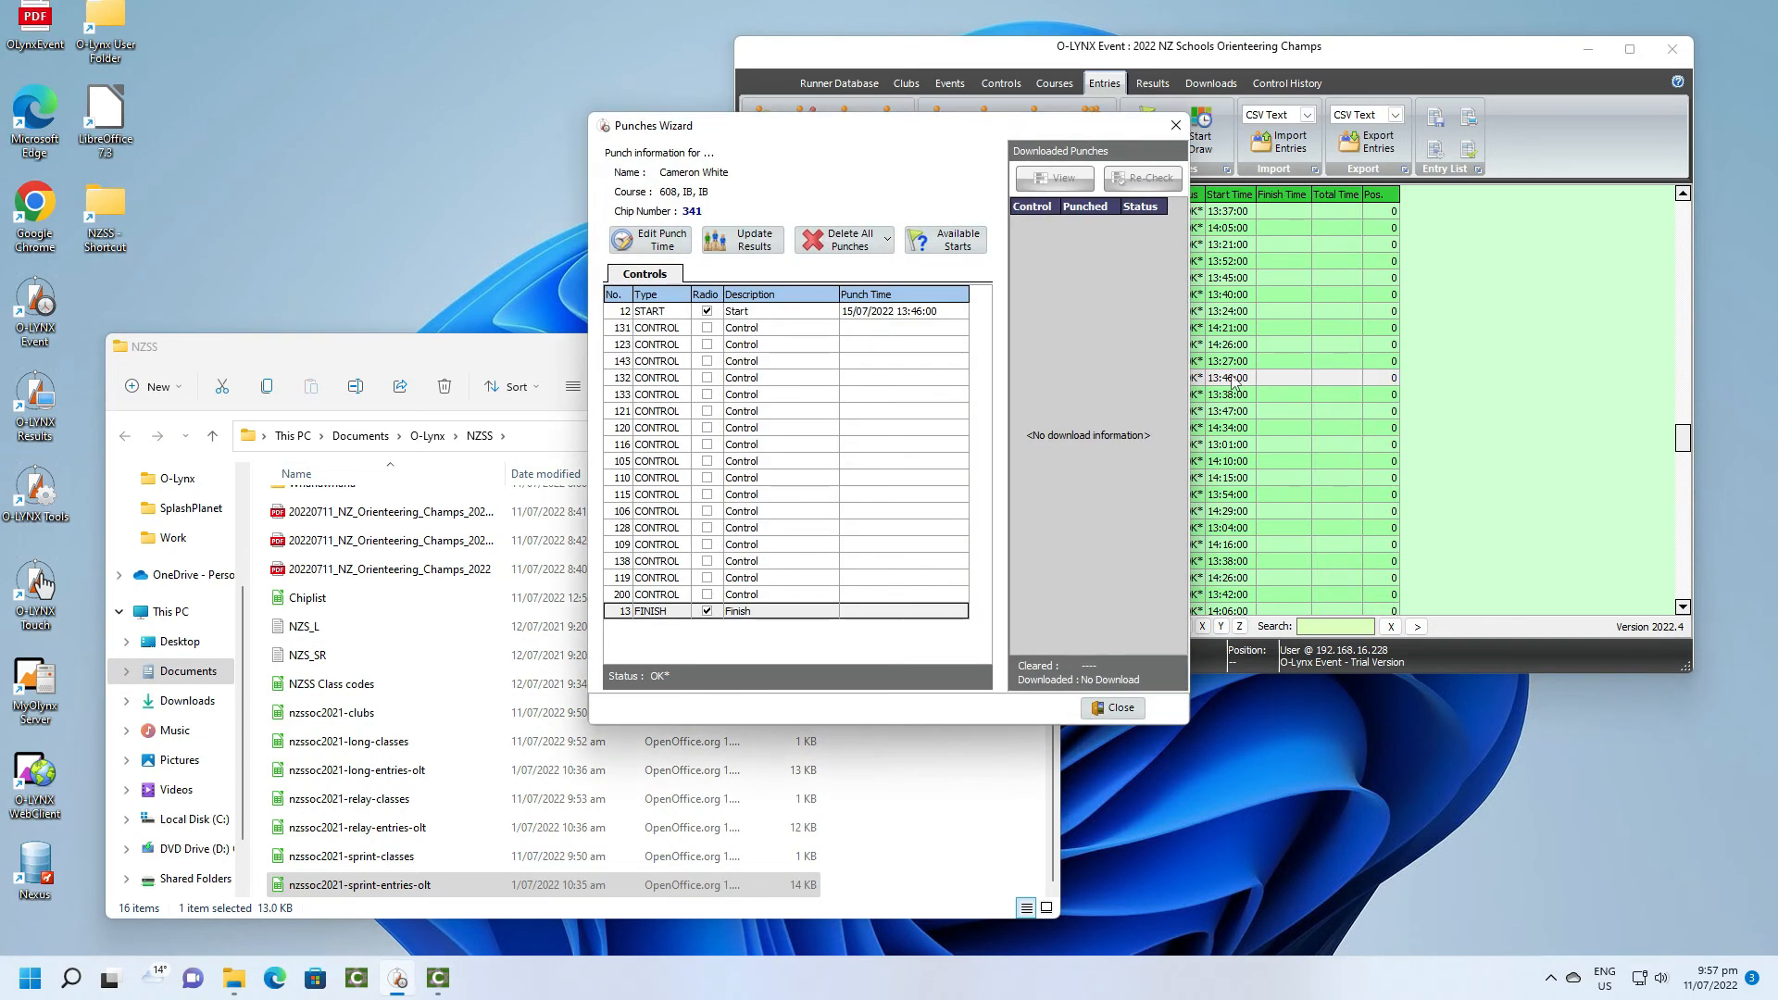
left_click(918, 314)
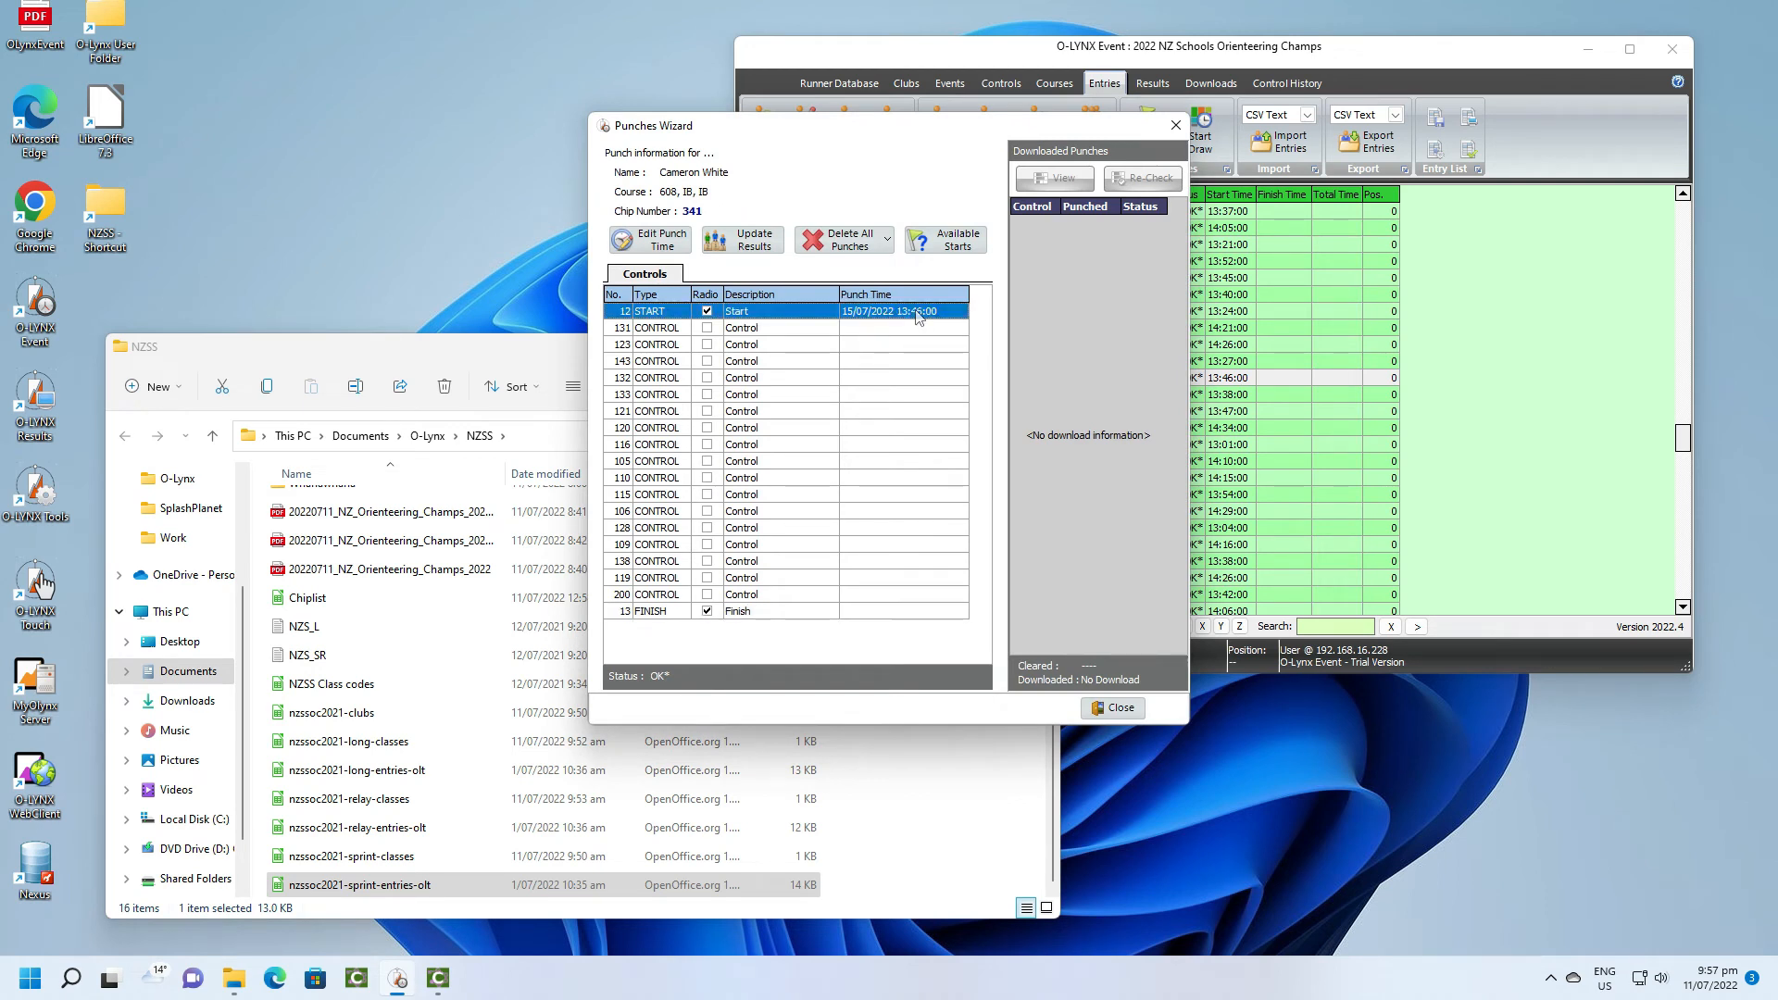
left_click(953, 251)
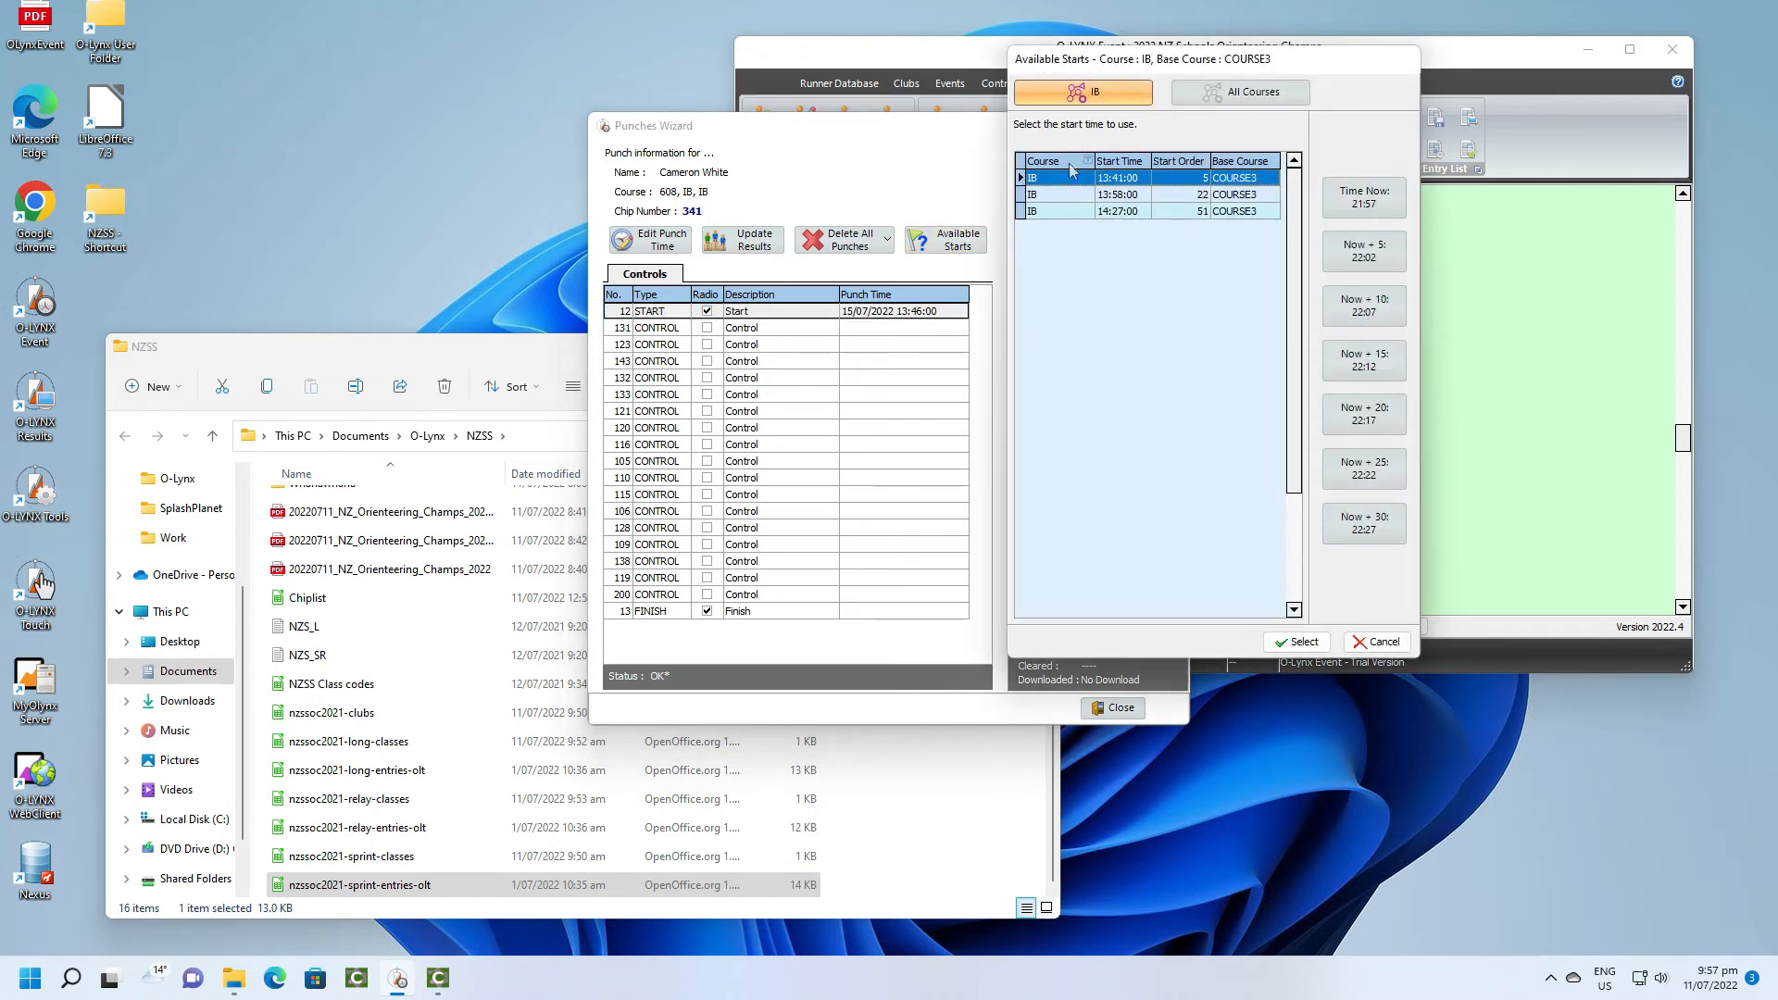
left_click(1082, 213)
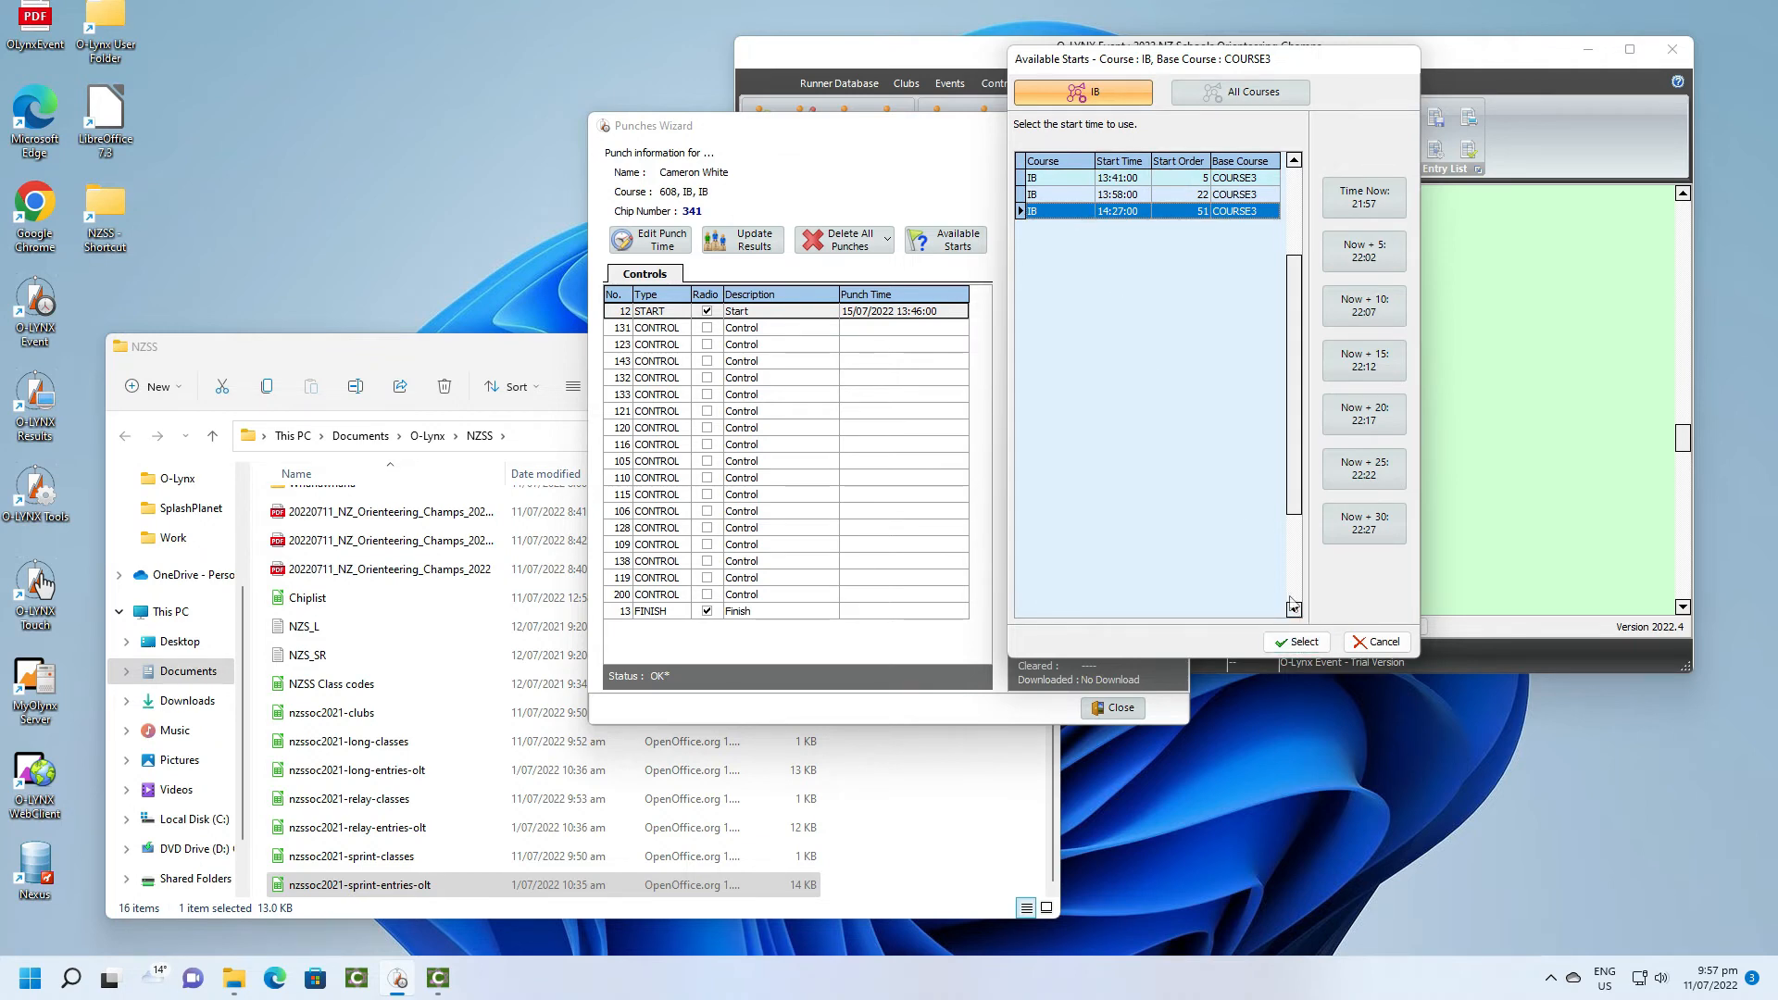
left_click(1212, 97)
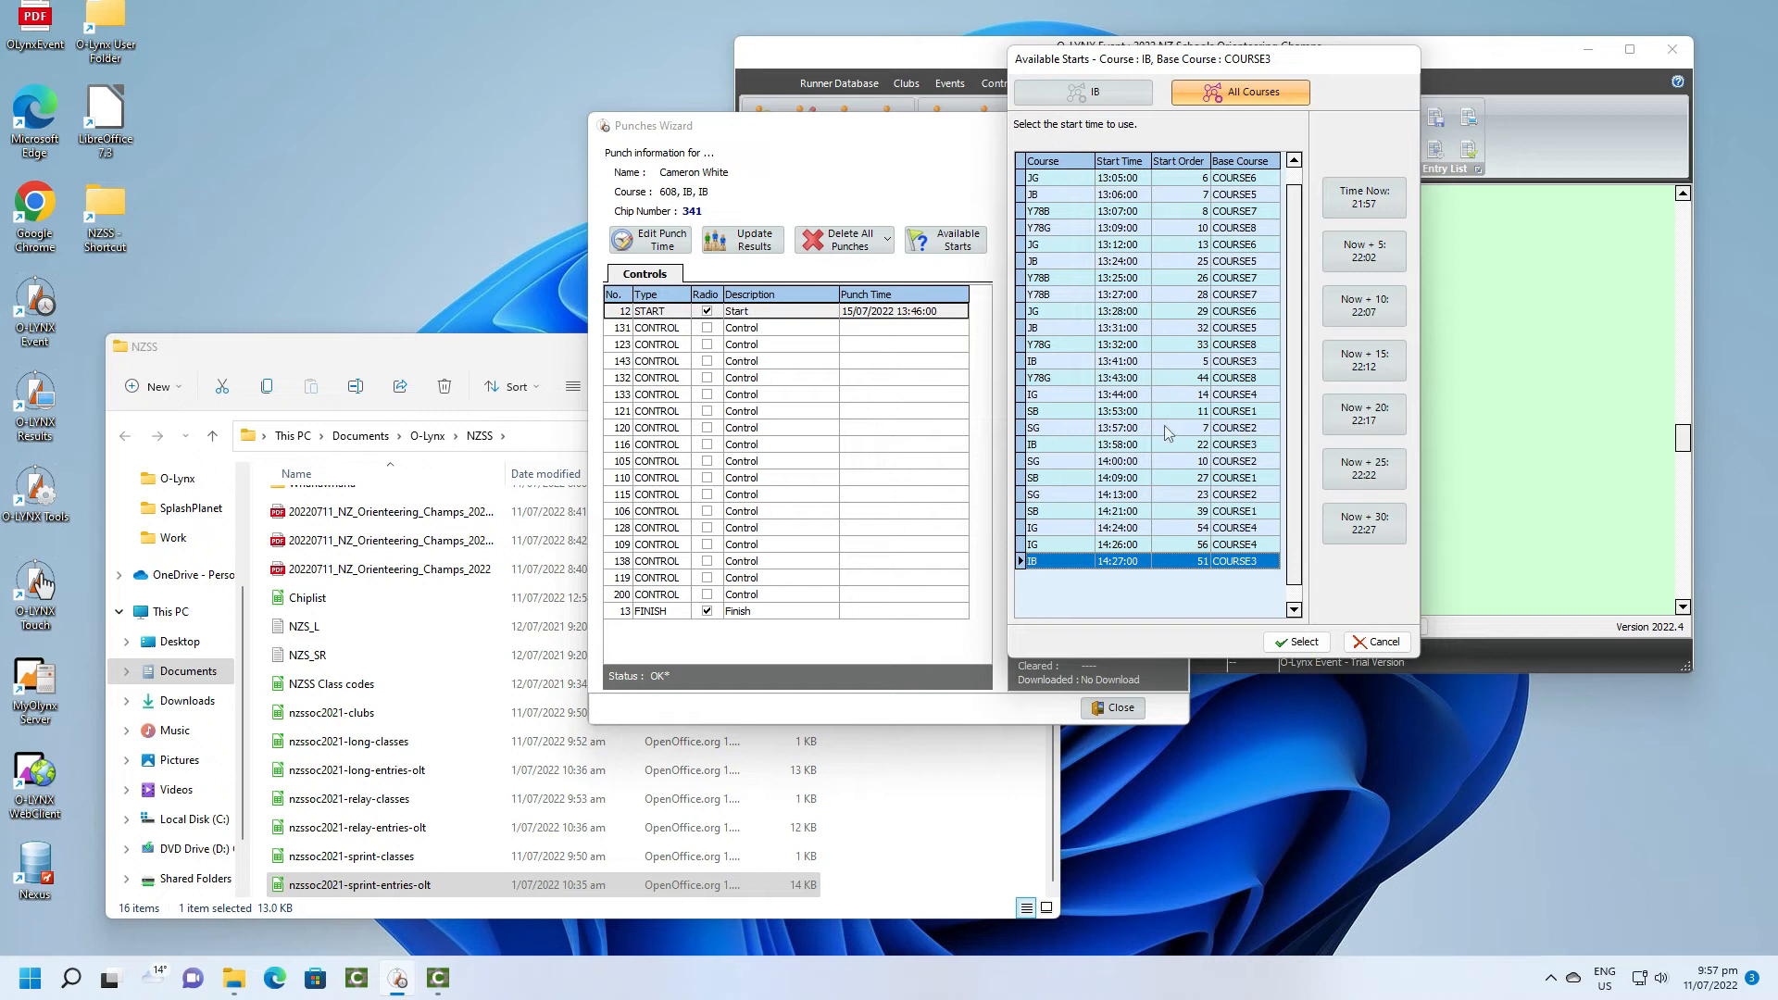
left_click(1073, 480)
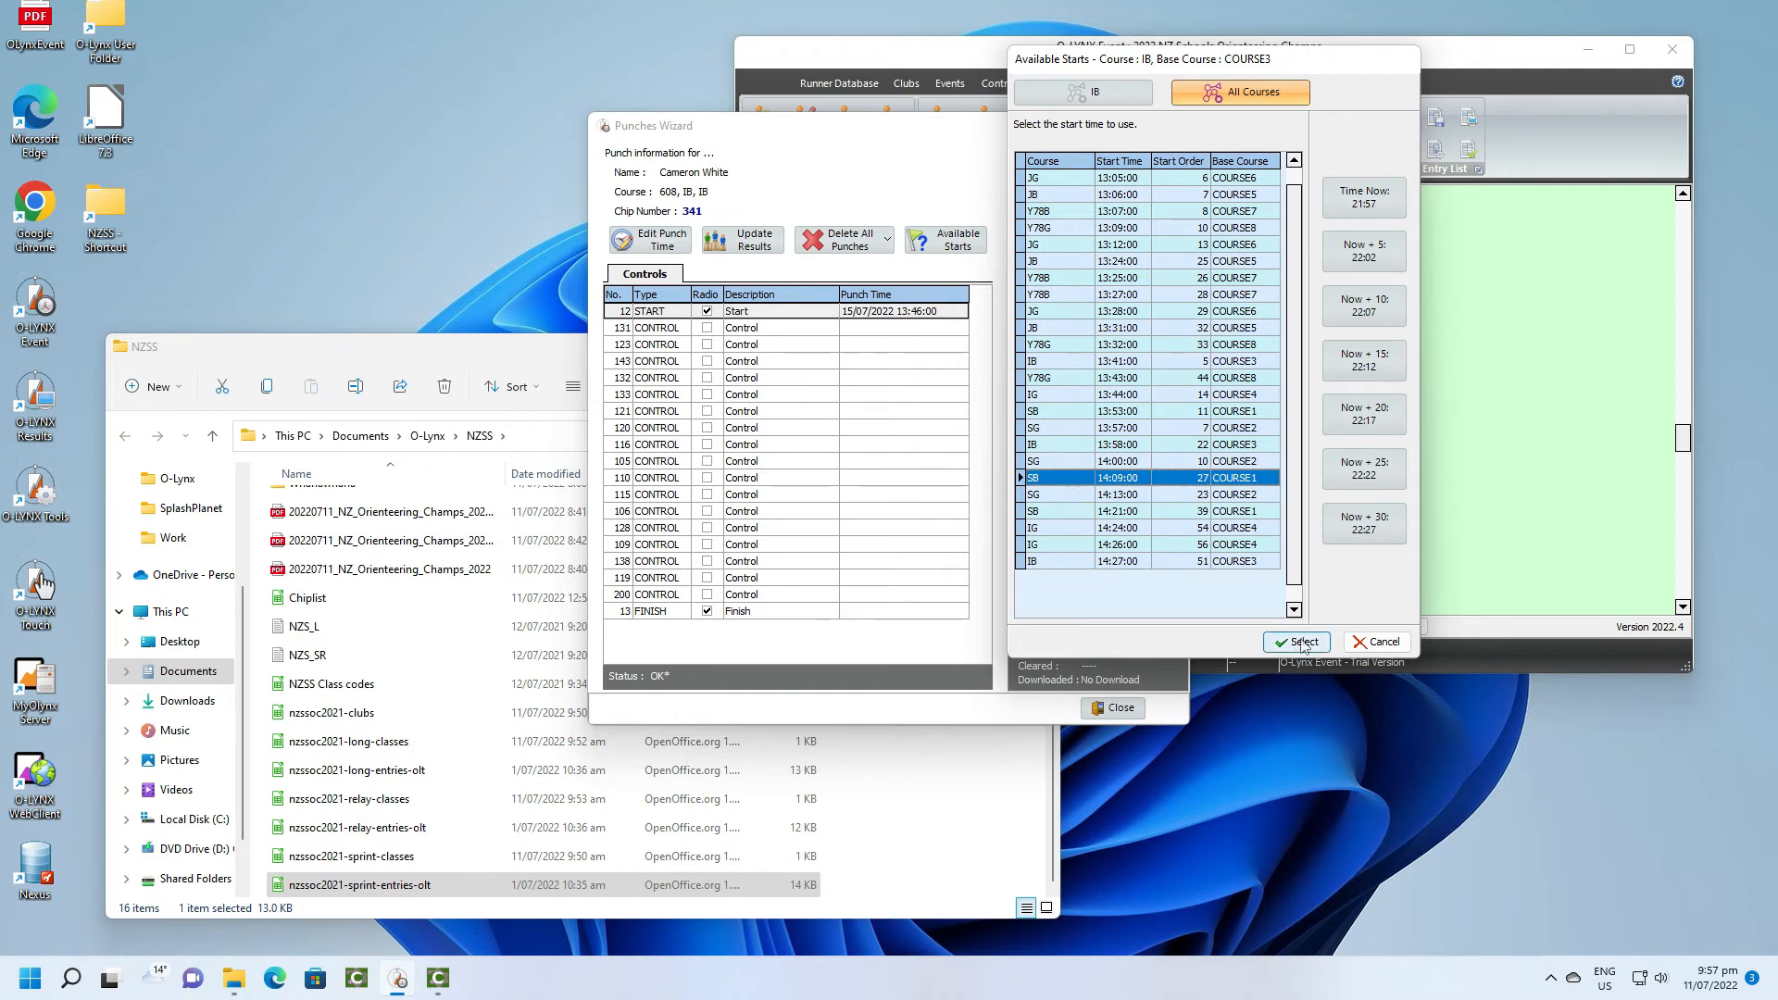
left_click(1380, 643)
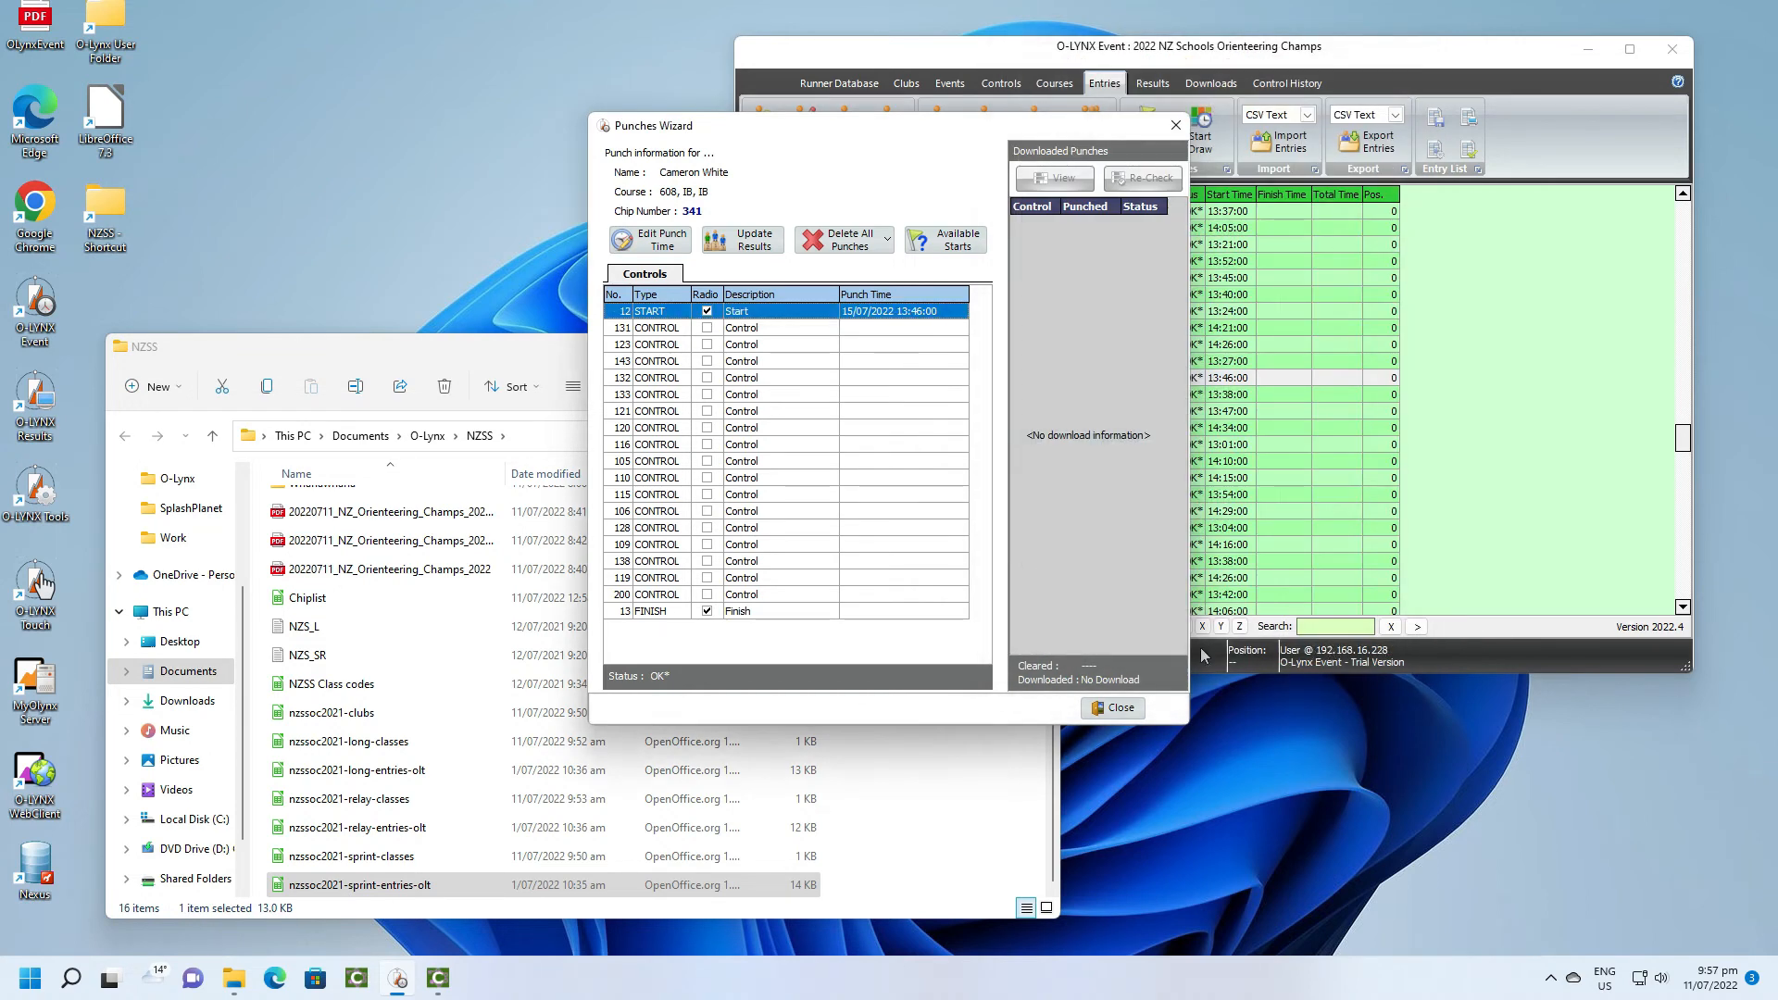
left_click(1116, 709)
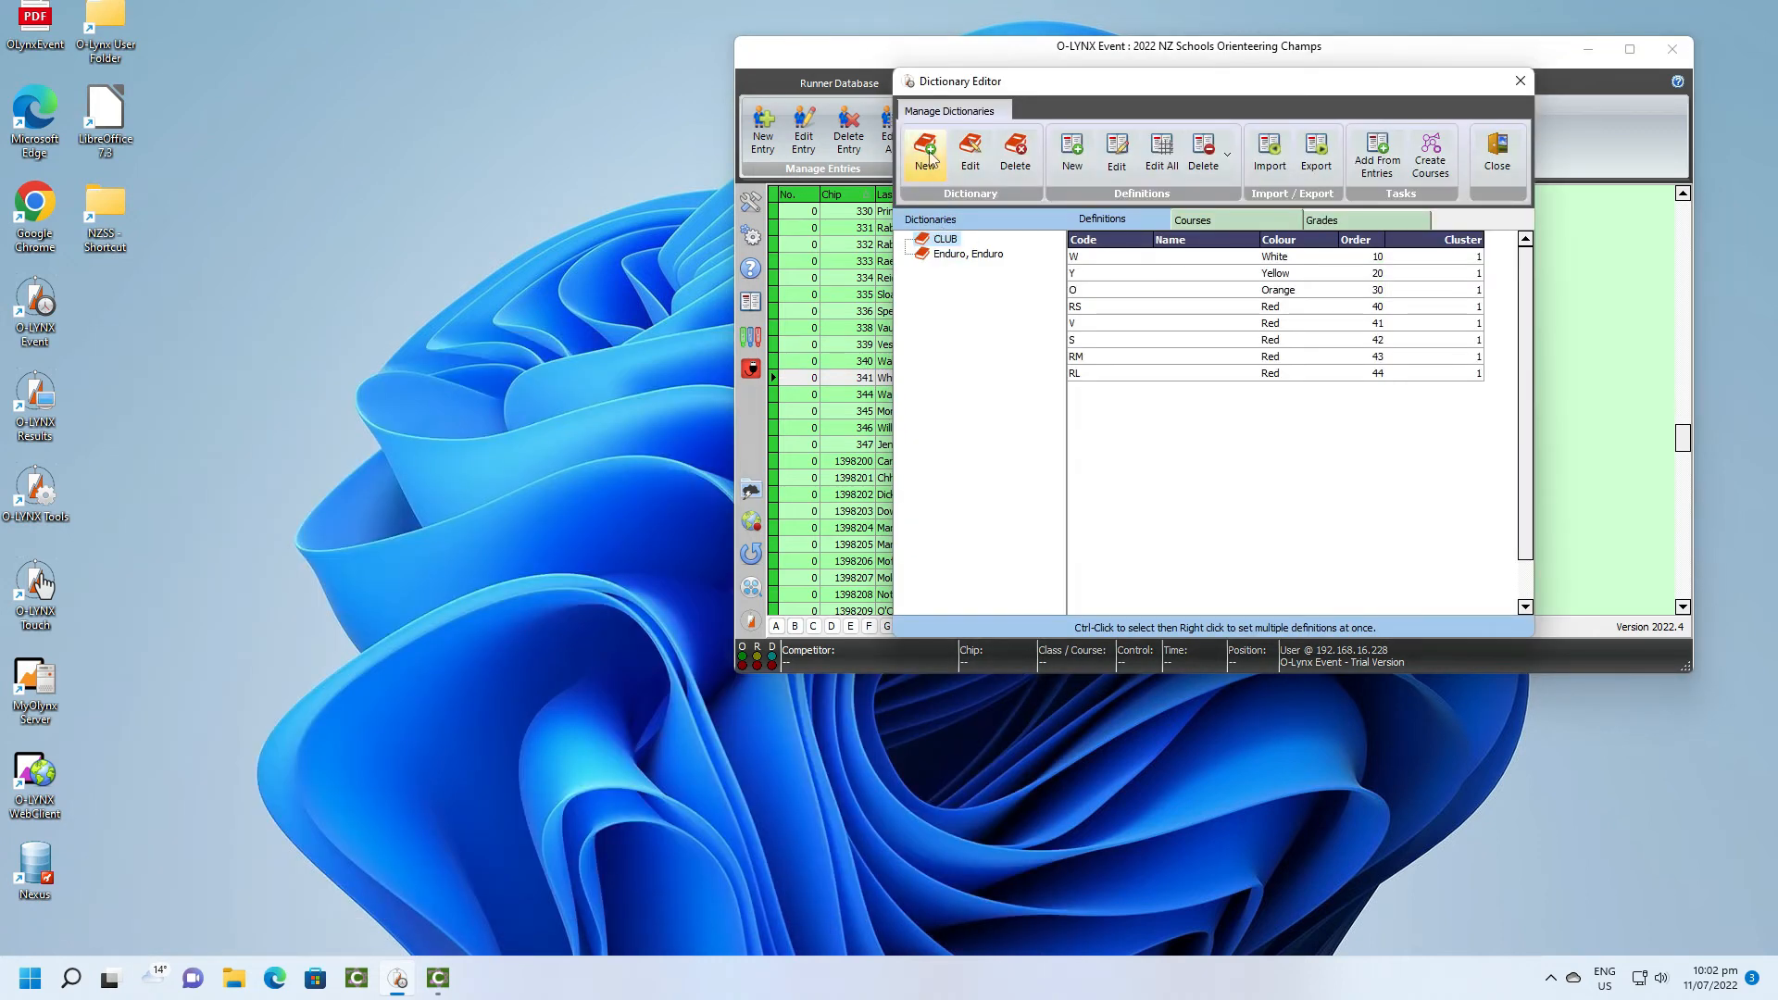
Create a new dictionary named NZSS_SR with the comment Sprint and Relay.
left_click(927, 153)
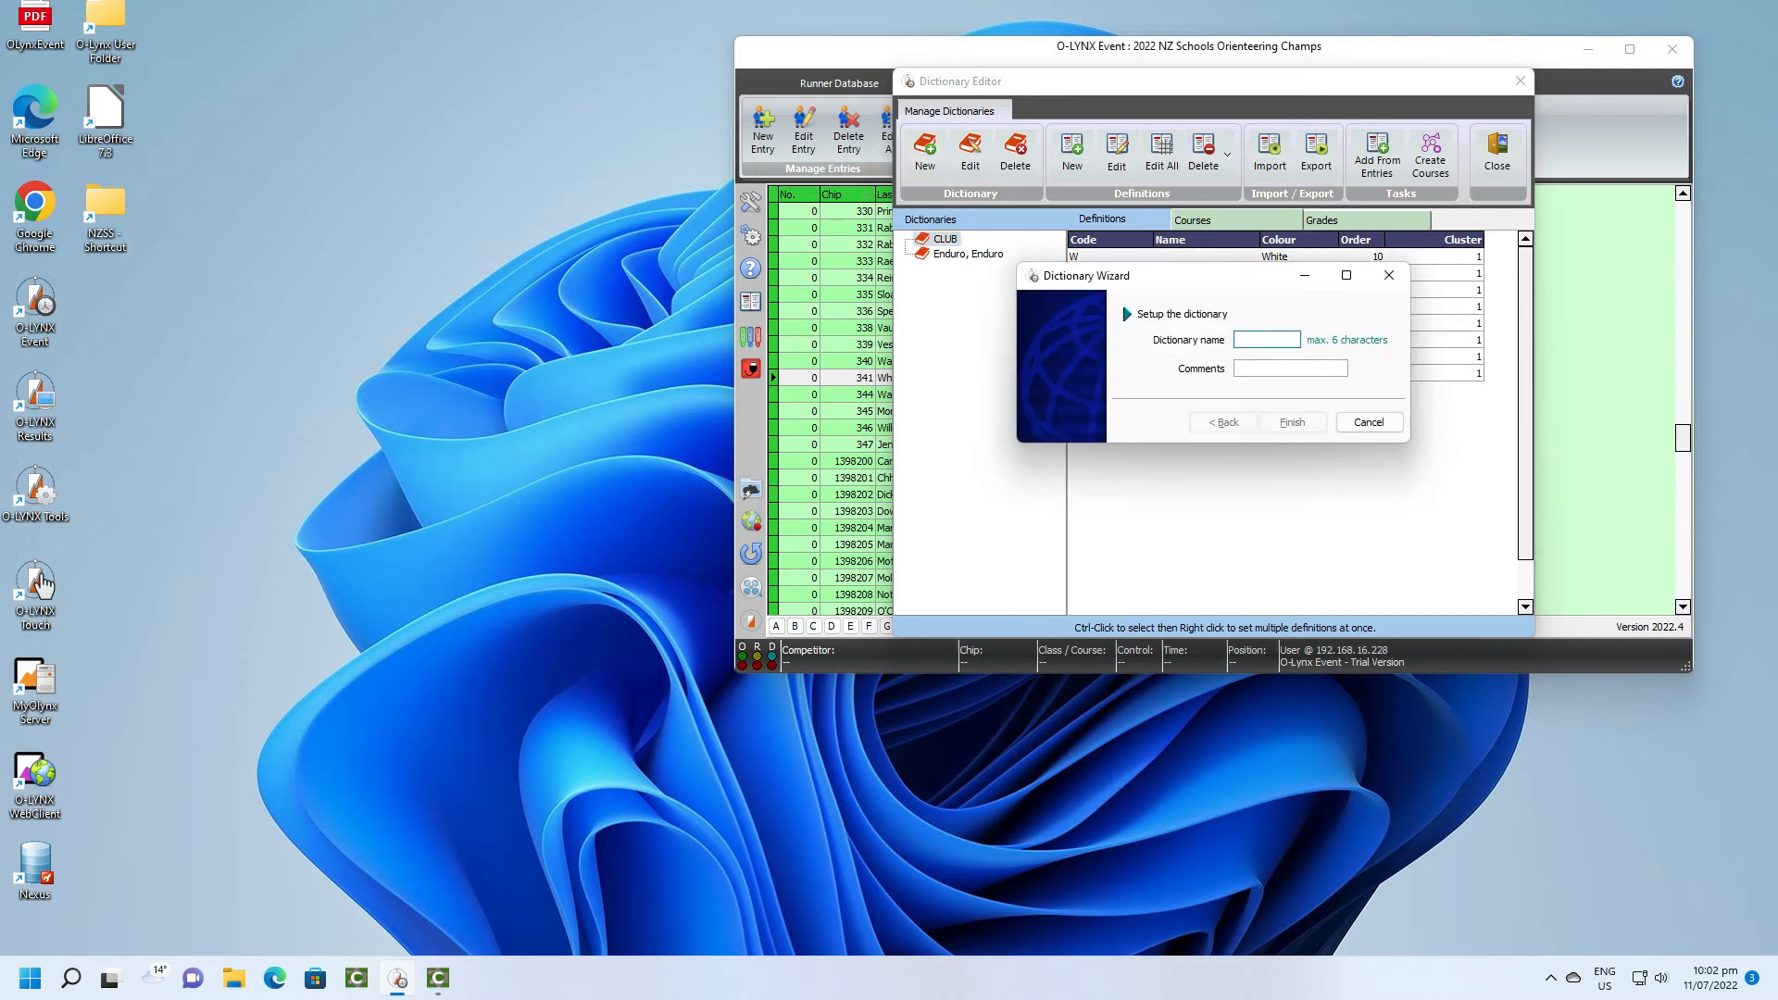
type("NZSS")
type("_SR")
key("Tab")
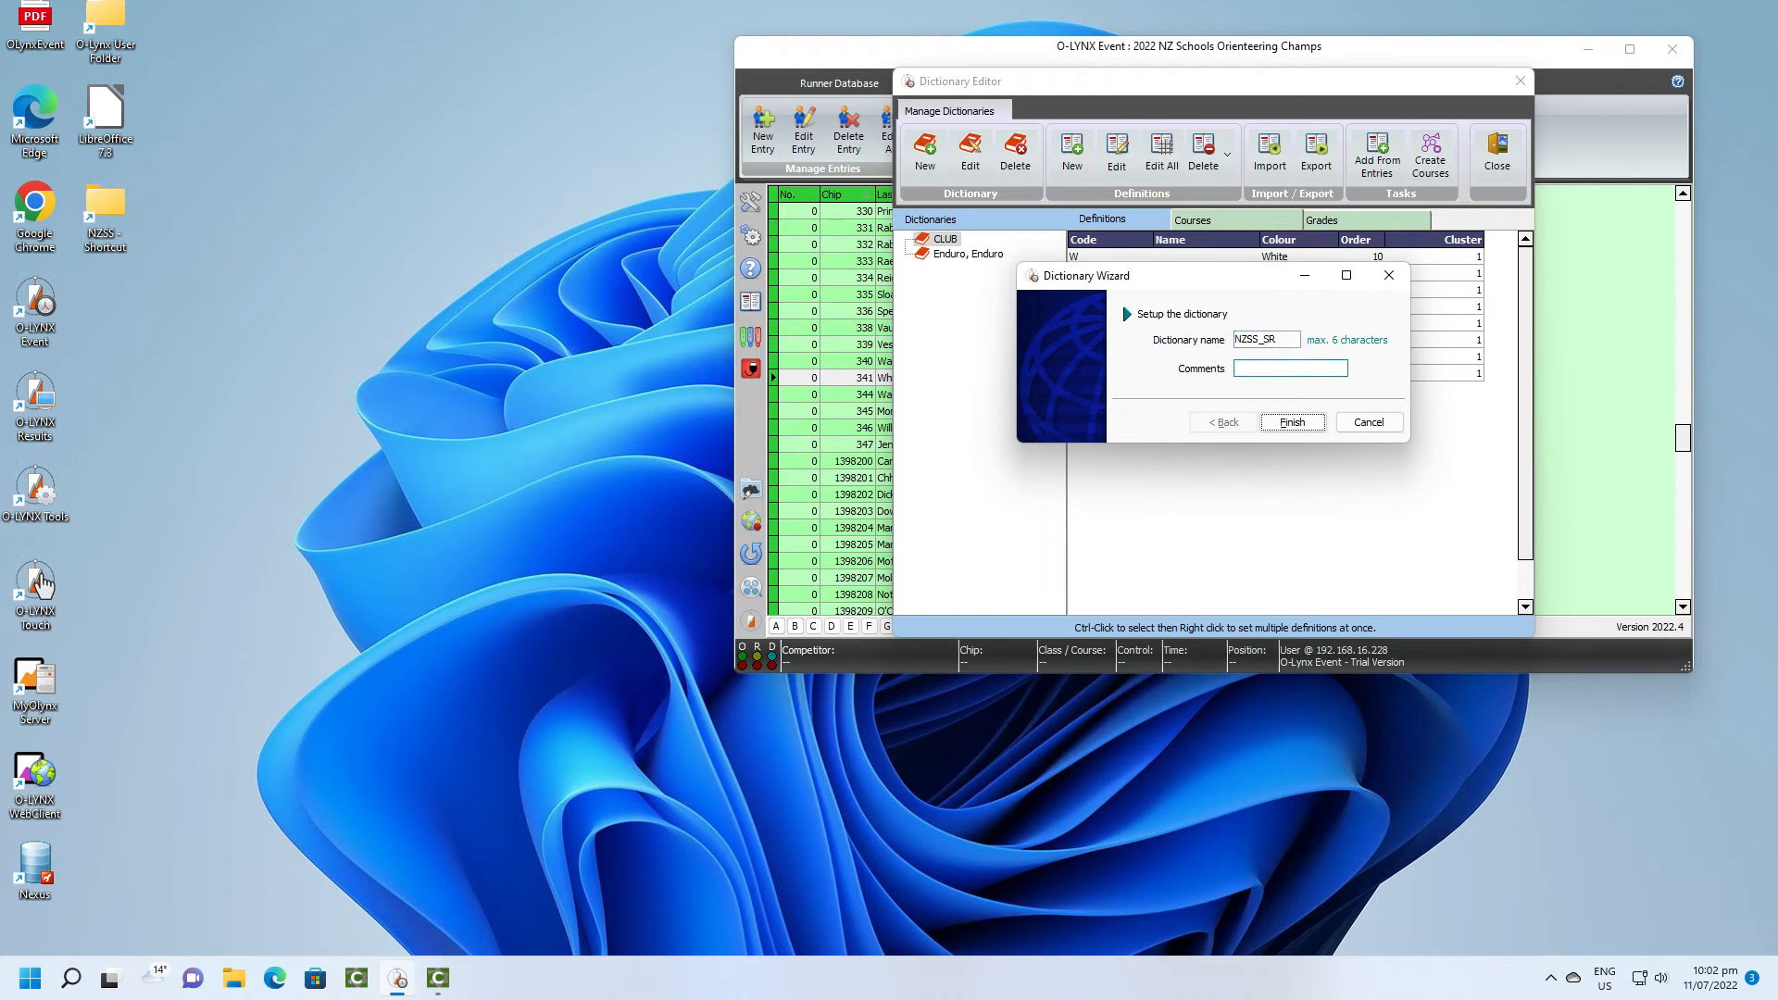
type("Sprint and Relay")
left_click(1311, 432)
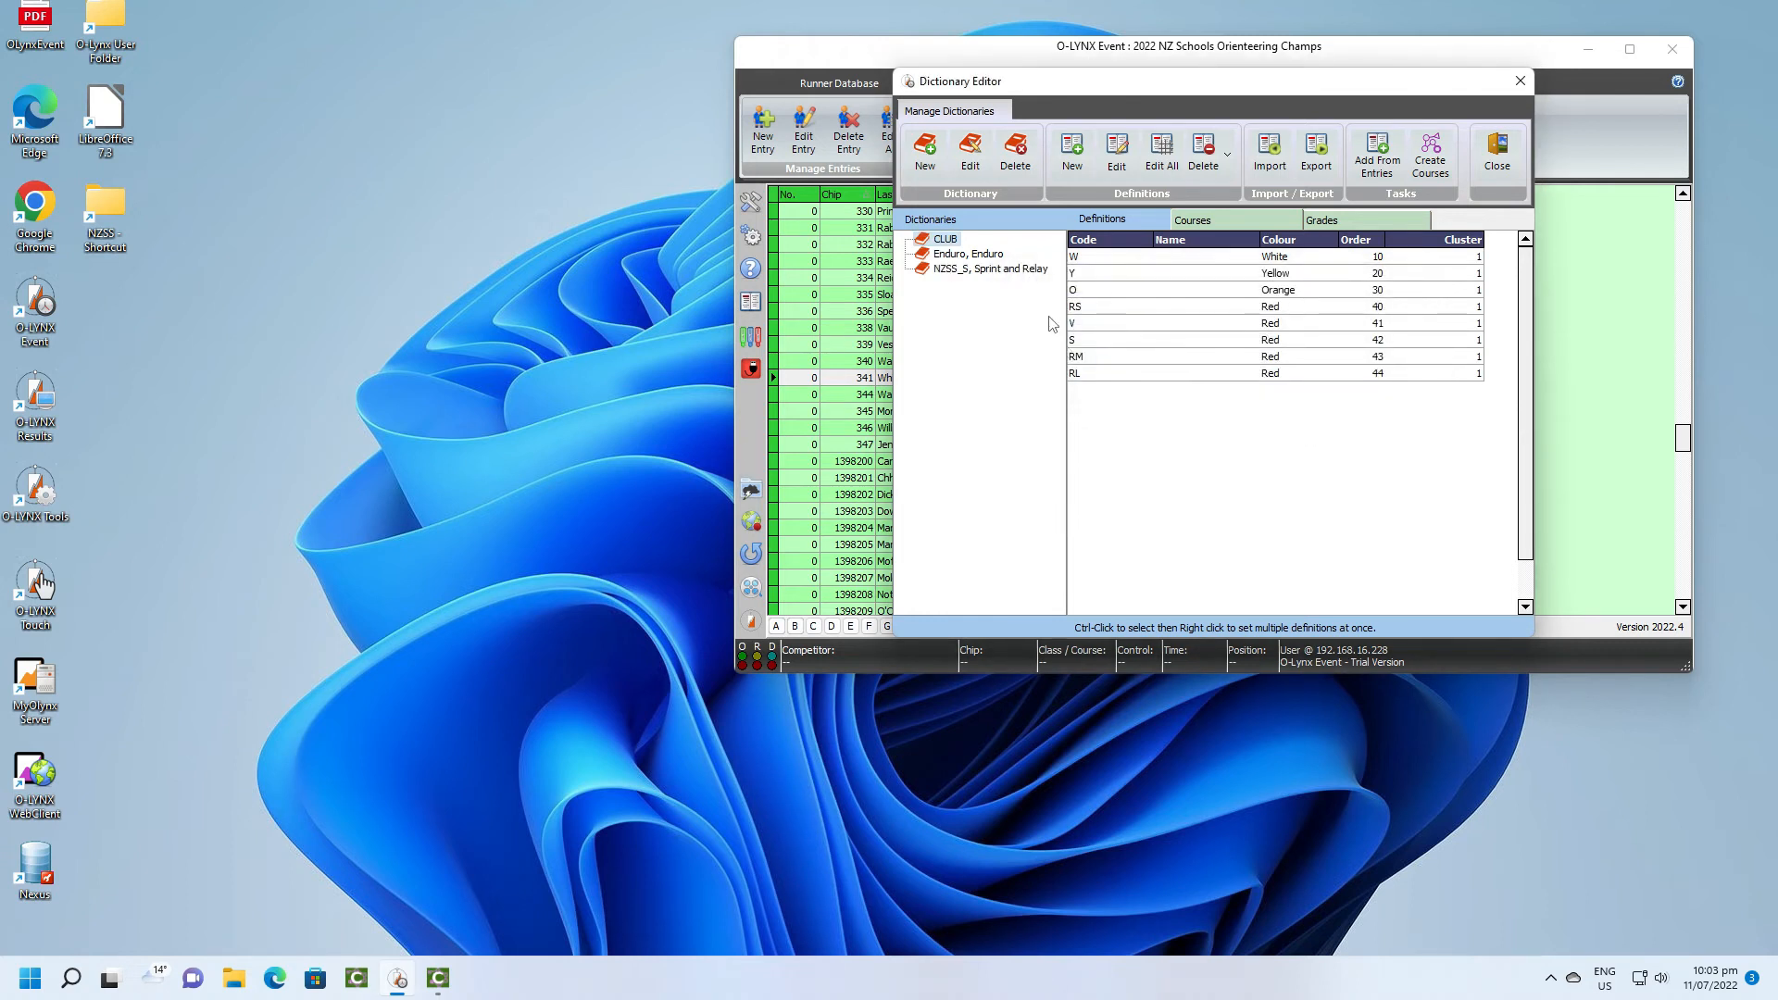
Add all course codes from the entry list to the Sprint and Relay dictionary.
left_click(989, 270)
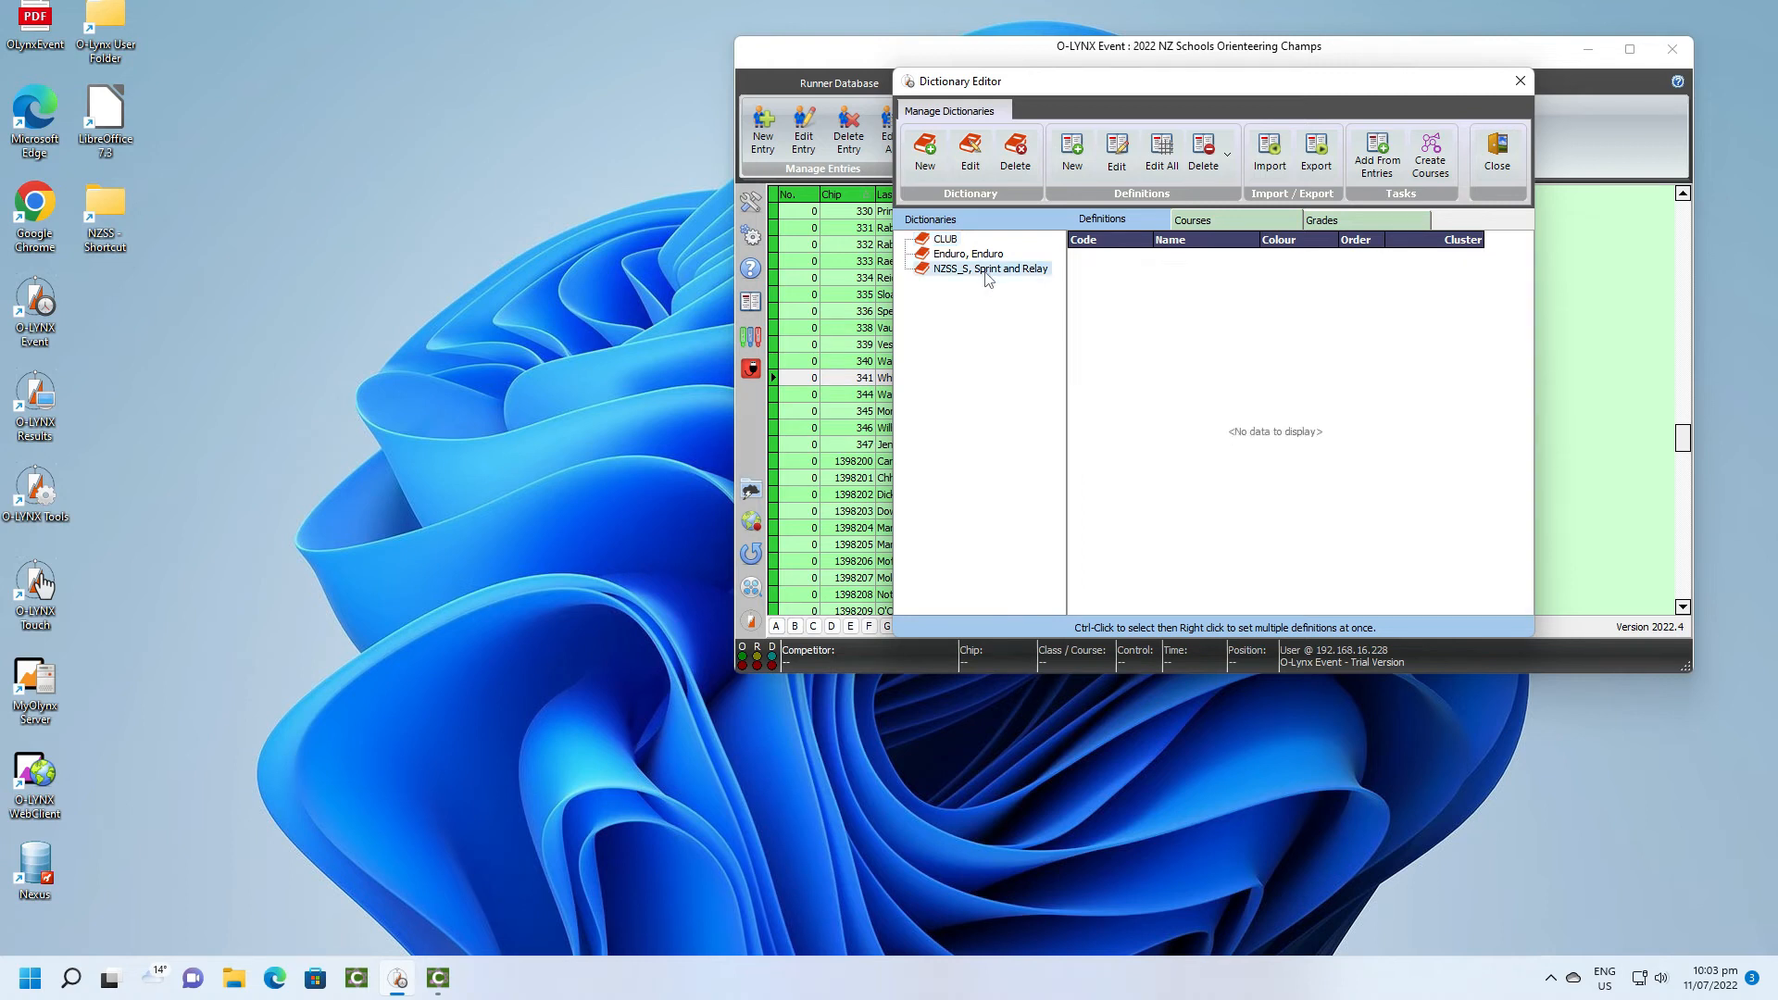
left_click(1234, 226)
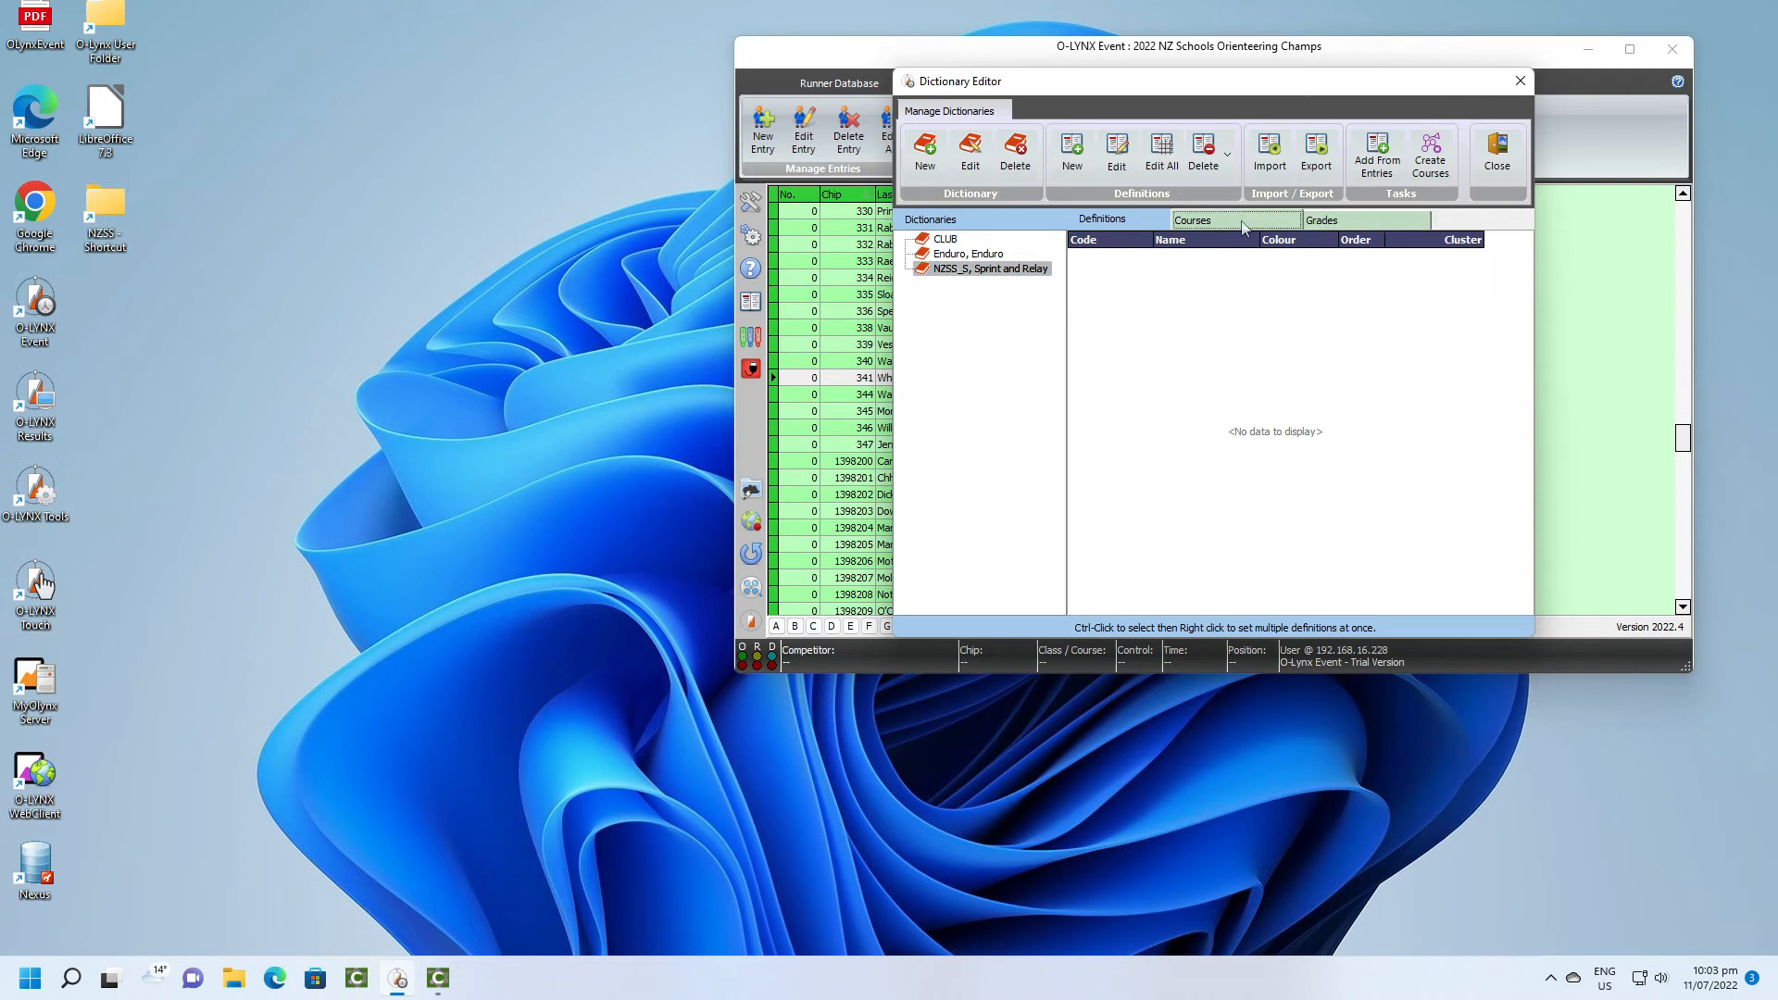
left_click(1386, 159)
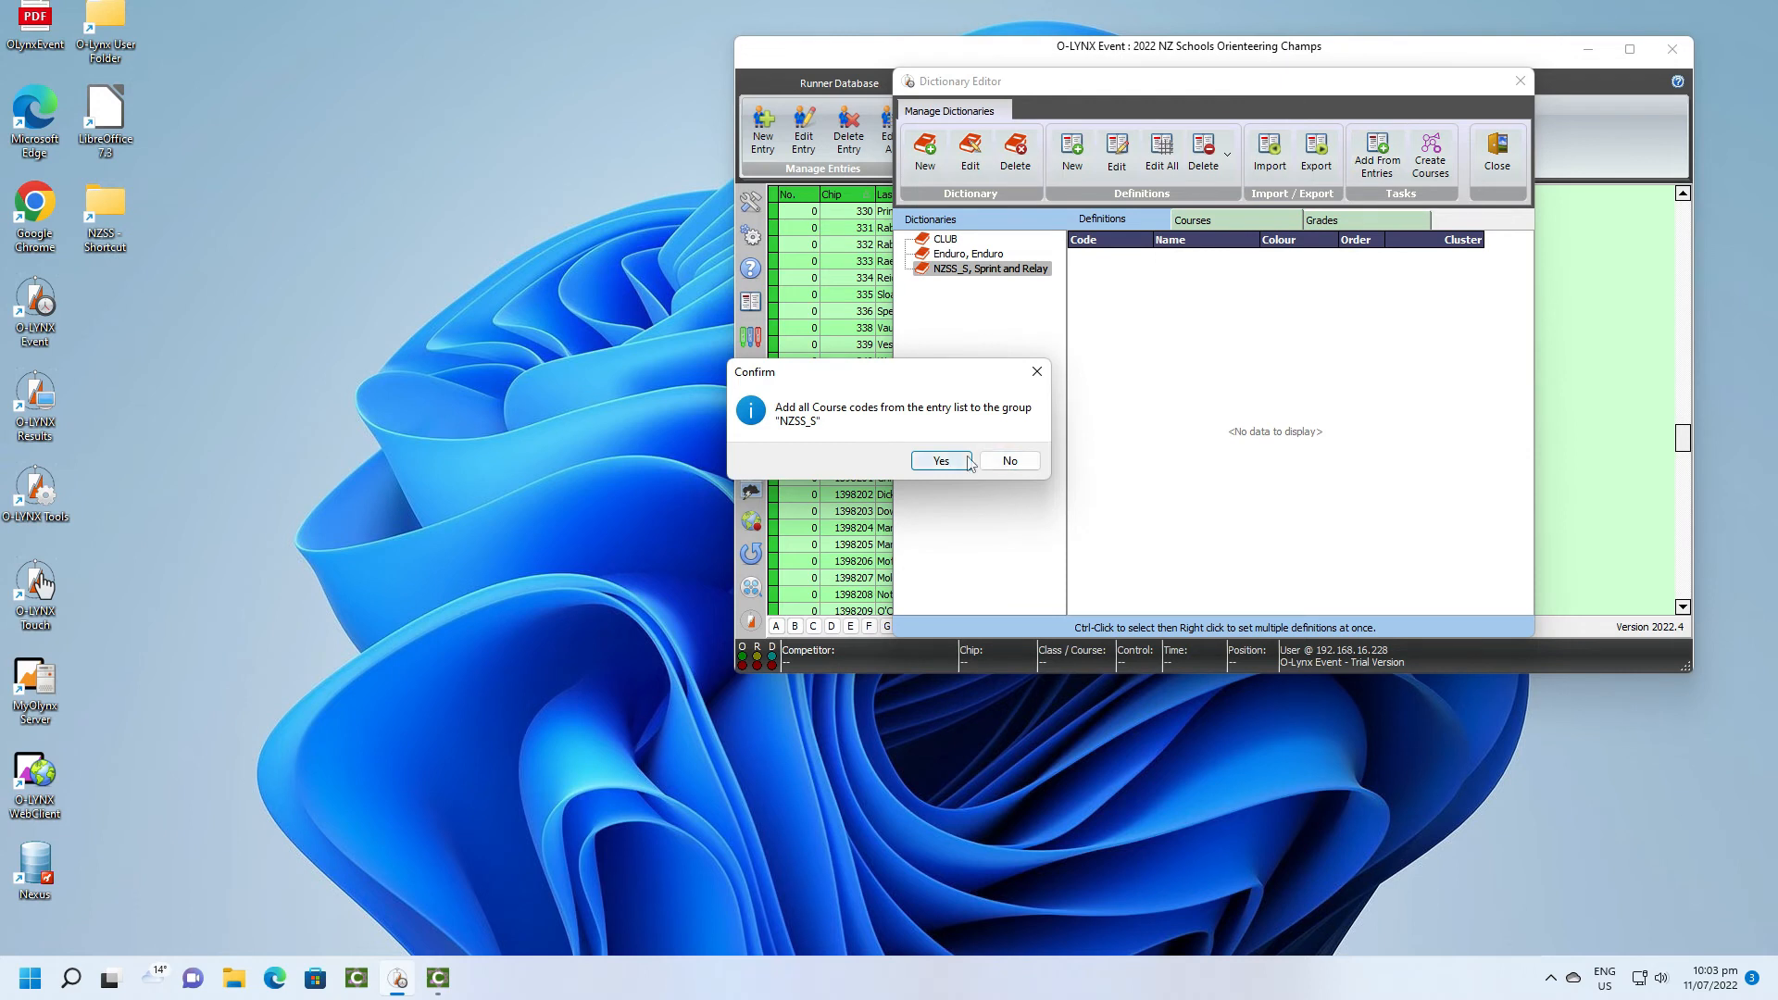
left_click(963, 462)
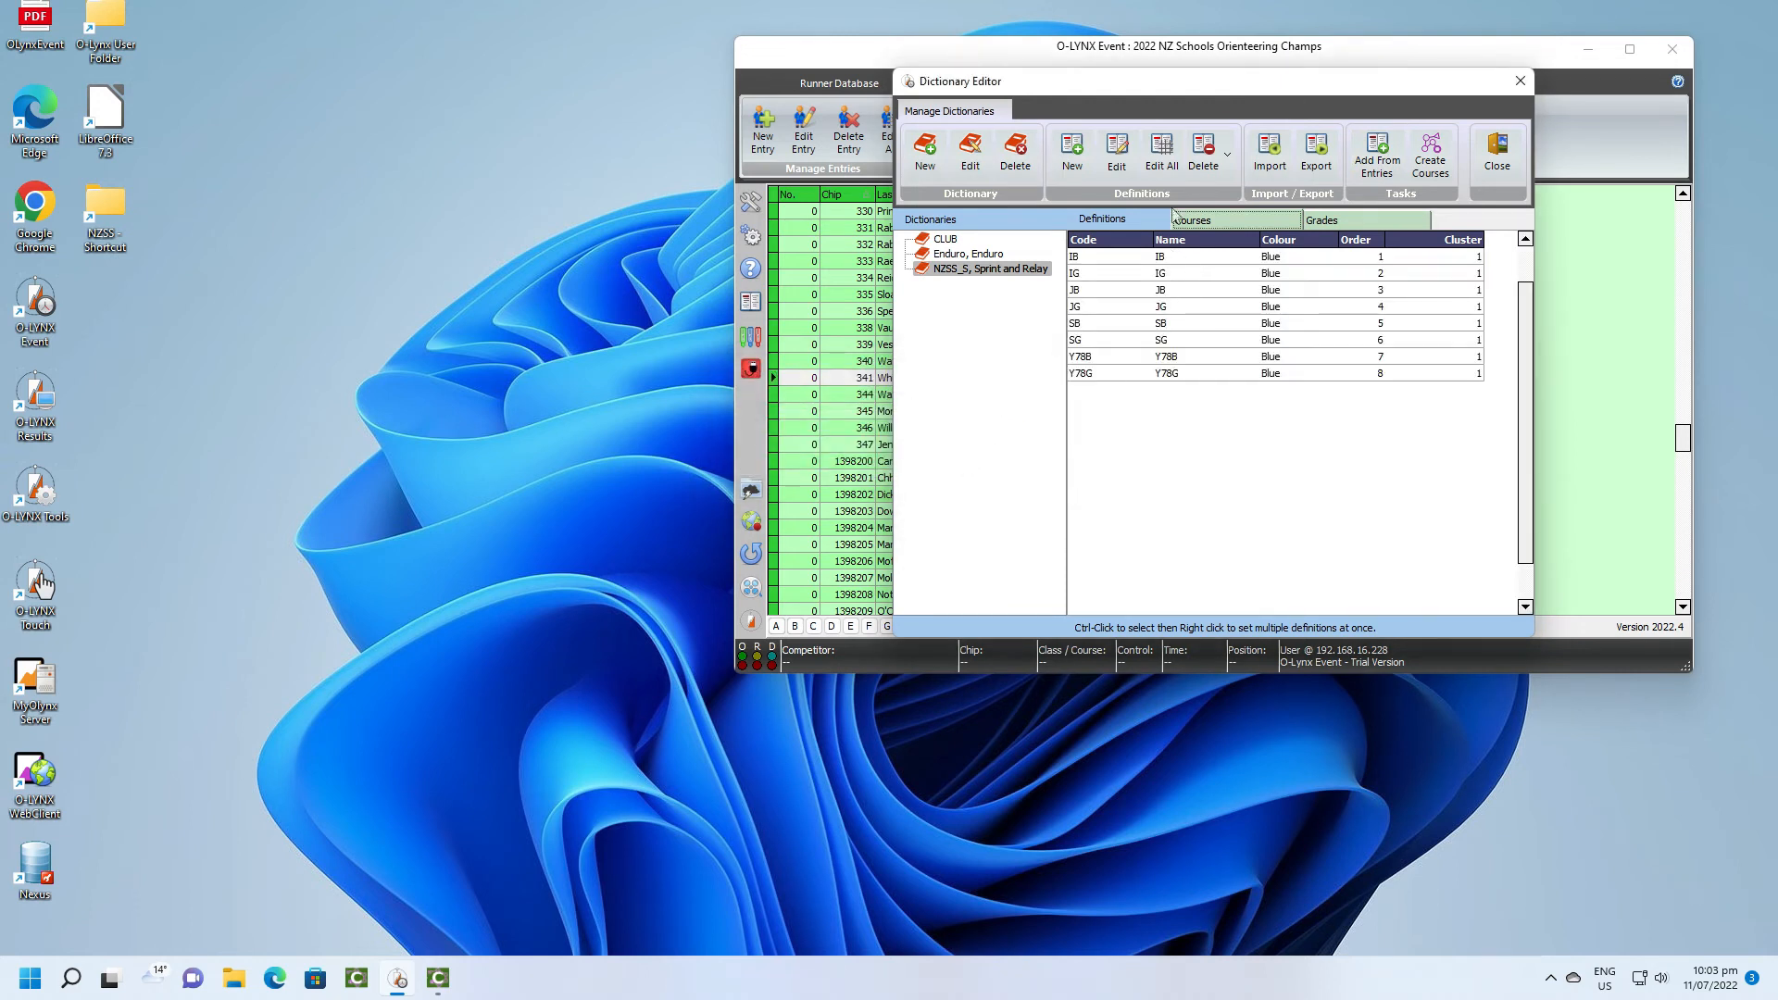
Name the course definitions by code: Int. Boys, Int. Girls, Junior Boys, Junior Girls, Senior Boys, Senior Girls, Year 7/8 Boys and Year 7/8 Girls.
left_click(1168, 153)
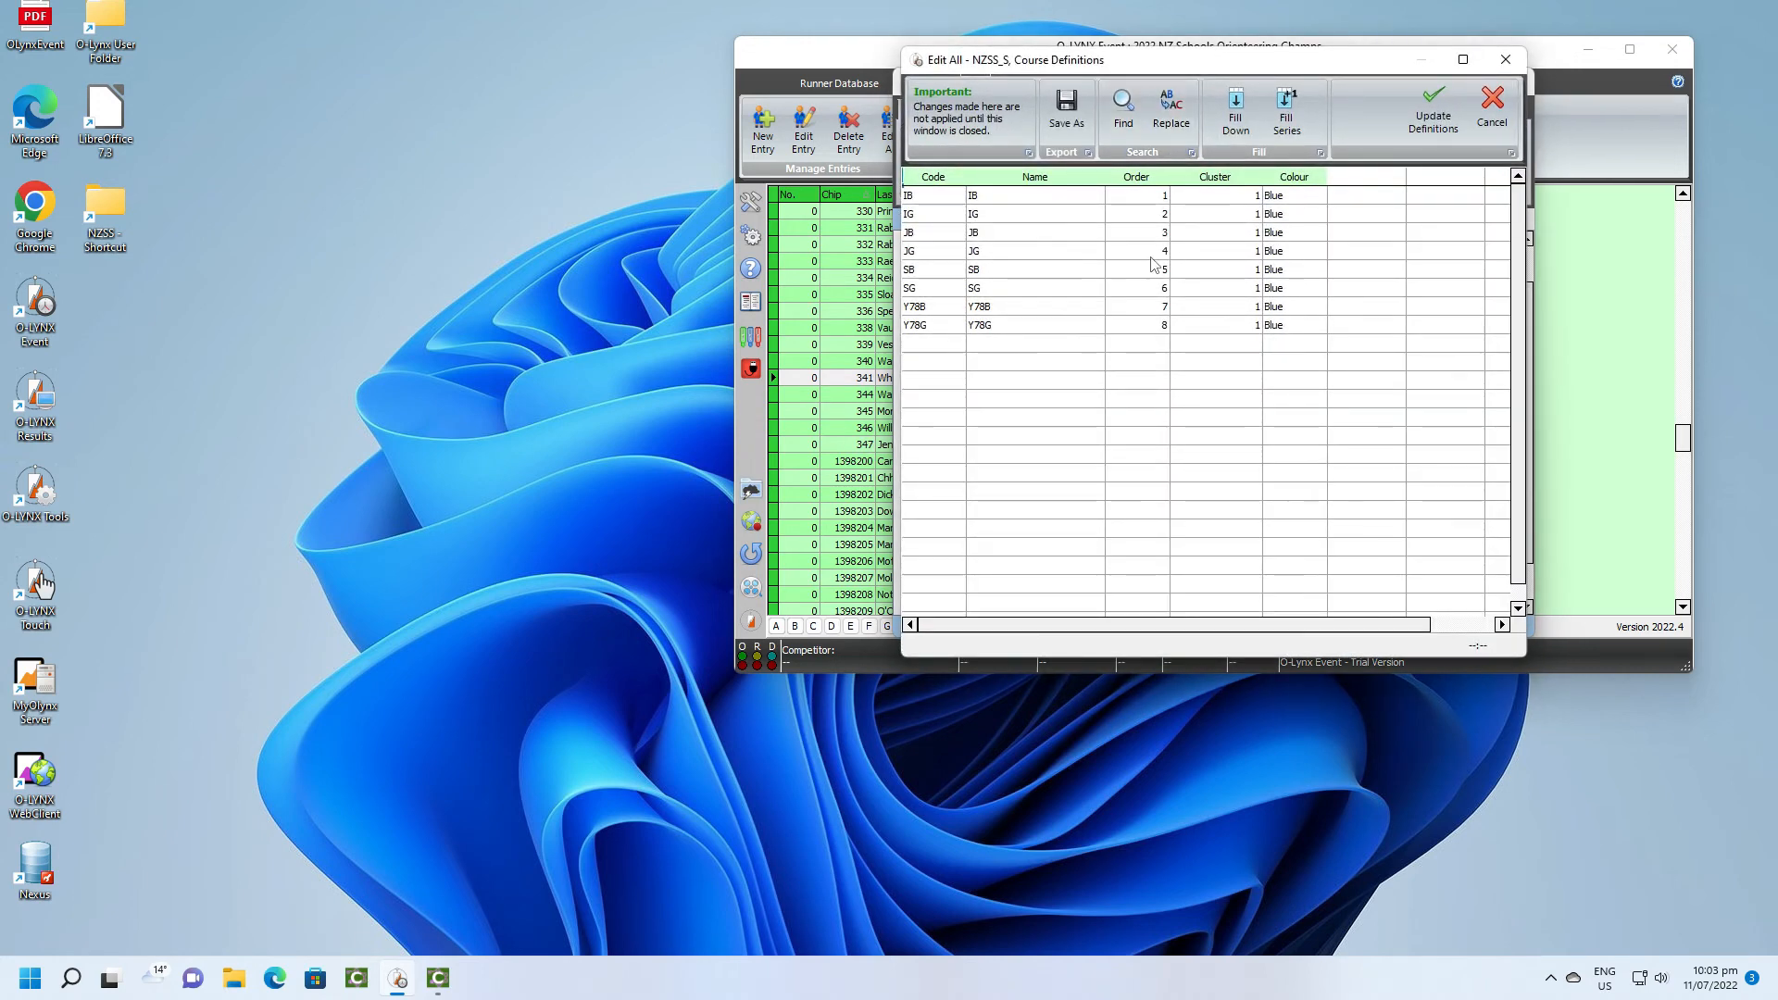
left_click(1045, 202)
double_click(1044, 202)
type("Int. Boys")
left_click(1008, 220)
key("BackSpace")
type("nt. Girls")
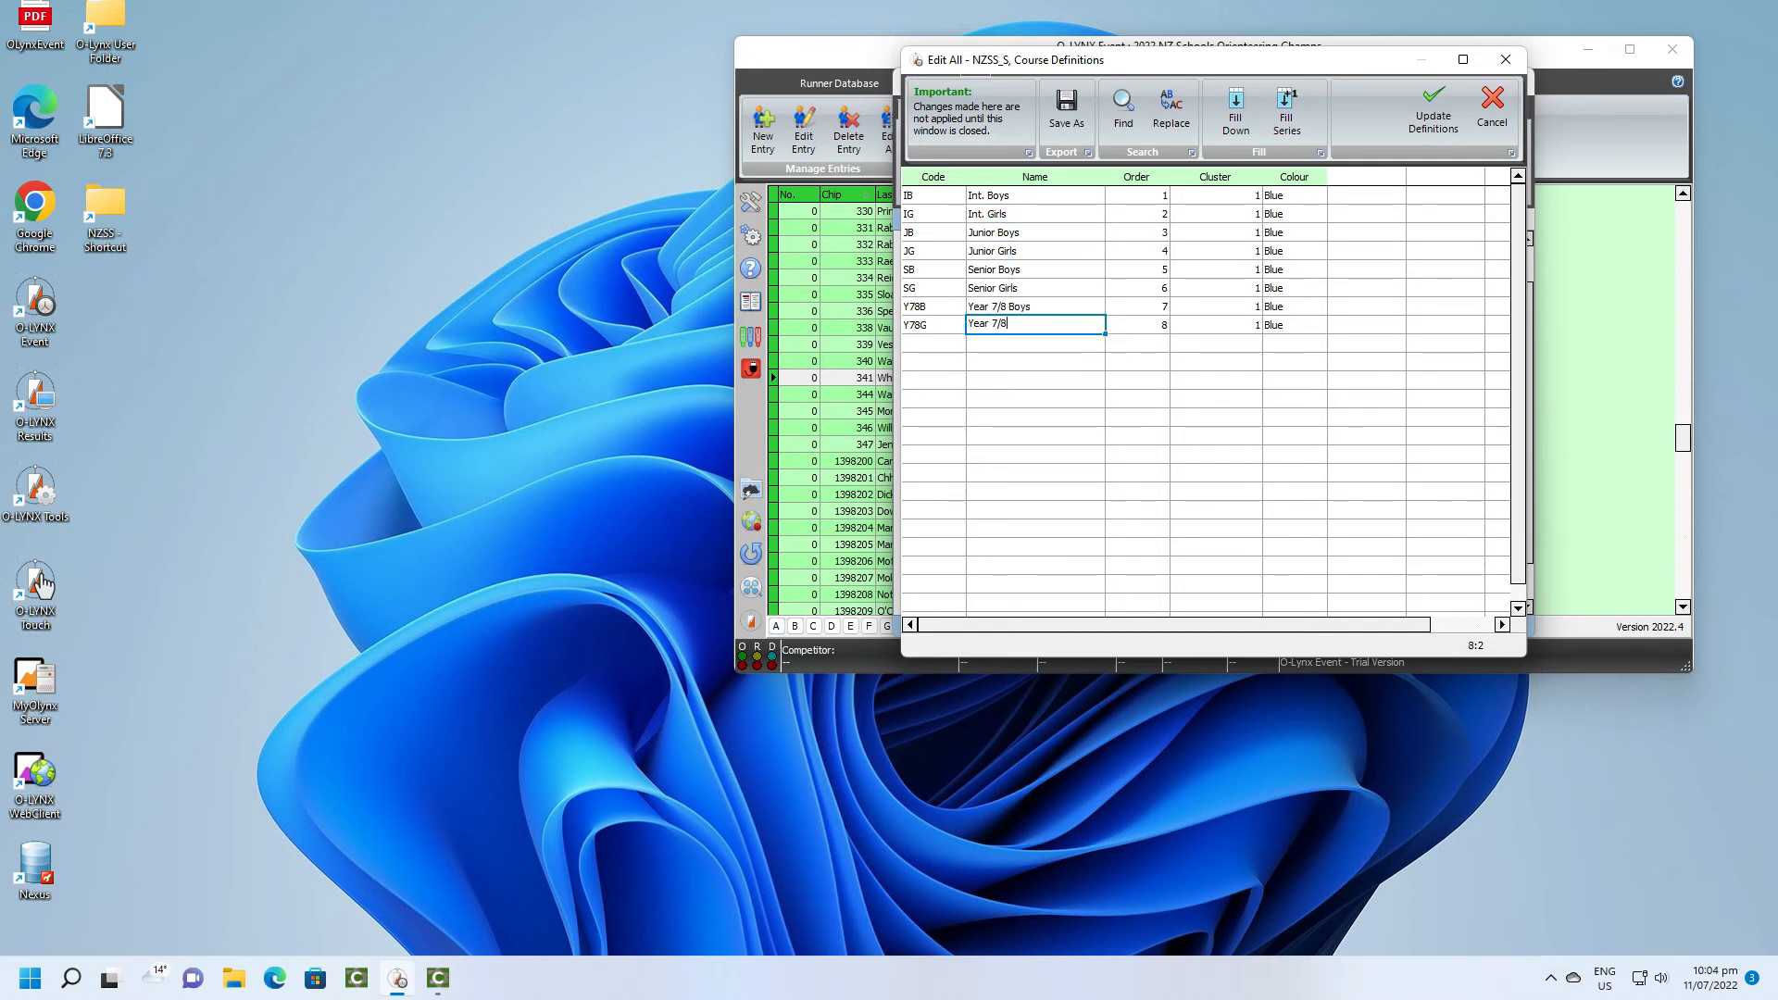
type("ir")
Set the course order to Y78G 1, Y78B 2, JG 3, JB 4, IG 5, IB 6, SG 7 and SB 8.
left_click(1141, 325)
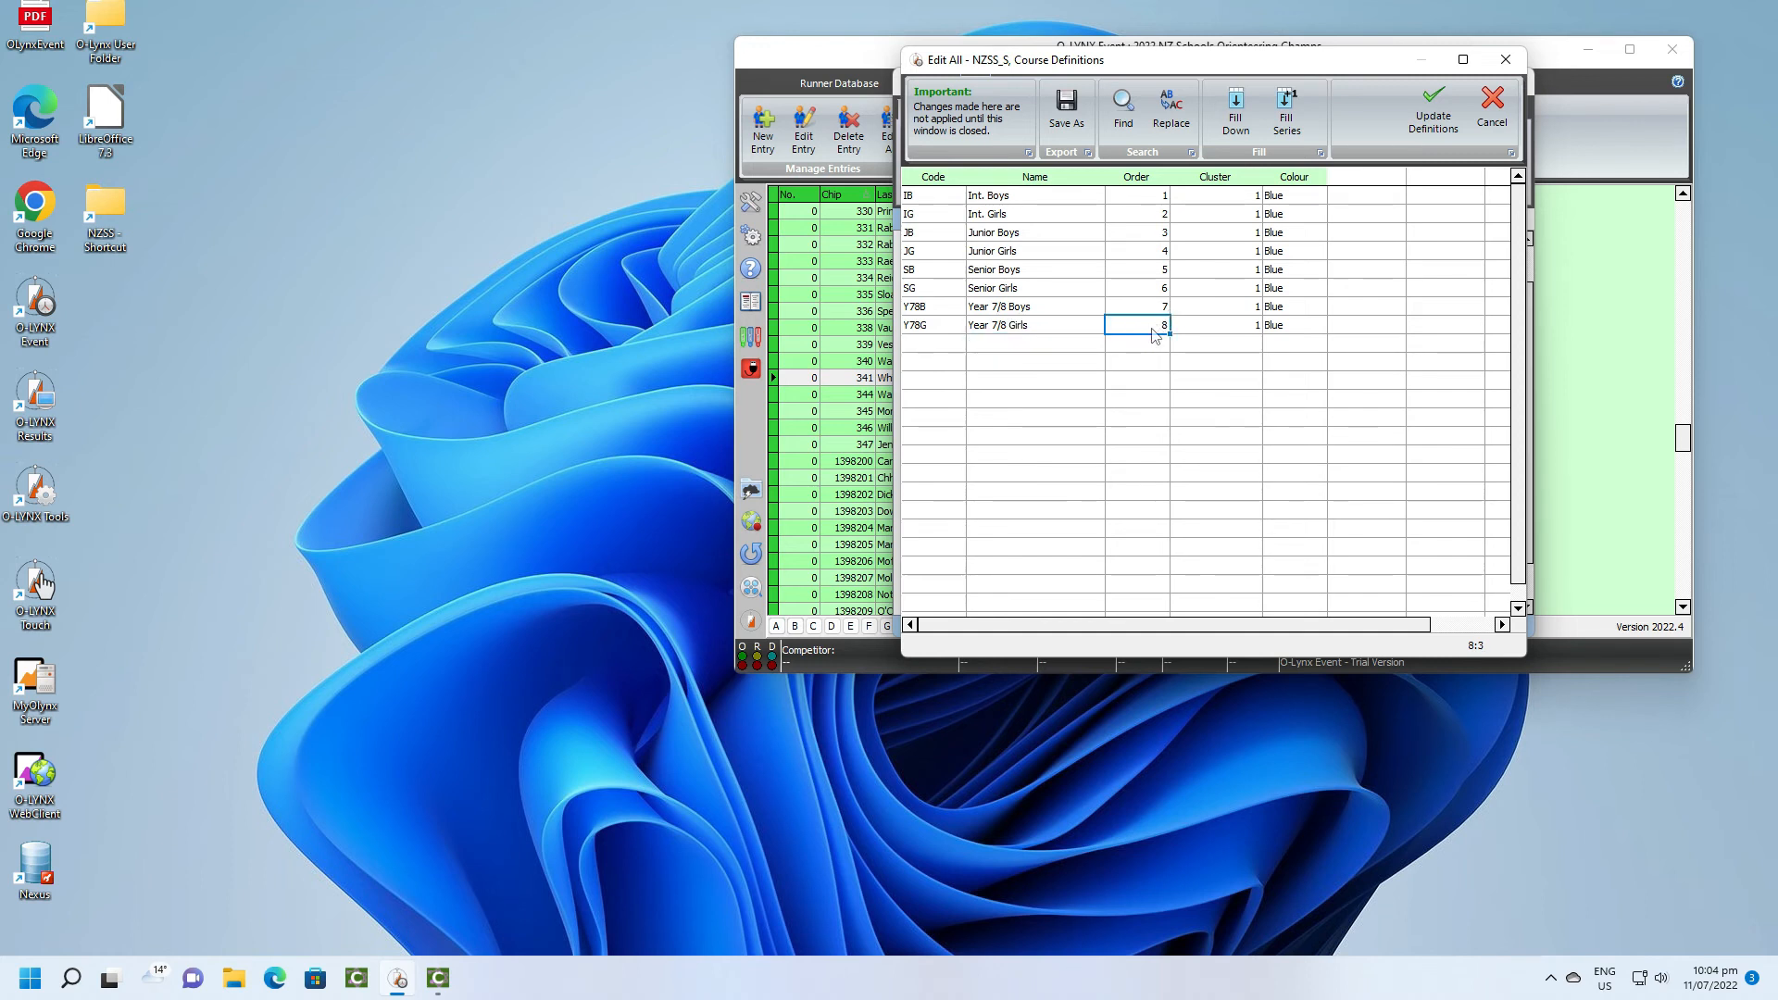
left_click(1150, 310)
left_click(1154, 326)
type("1")
left_click(1158, 315)
type("2")
left_click(1148, 240)
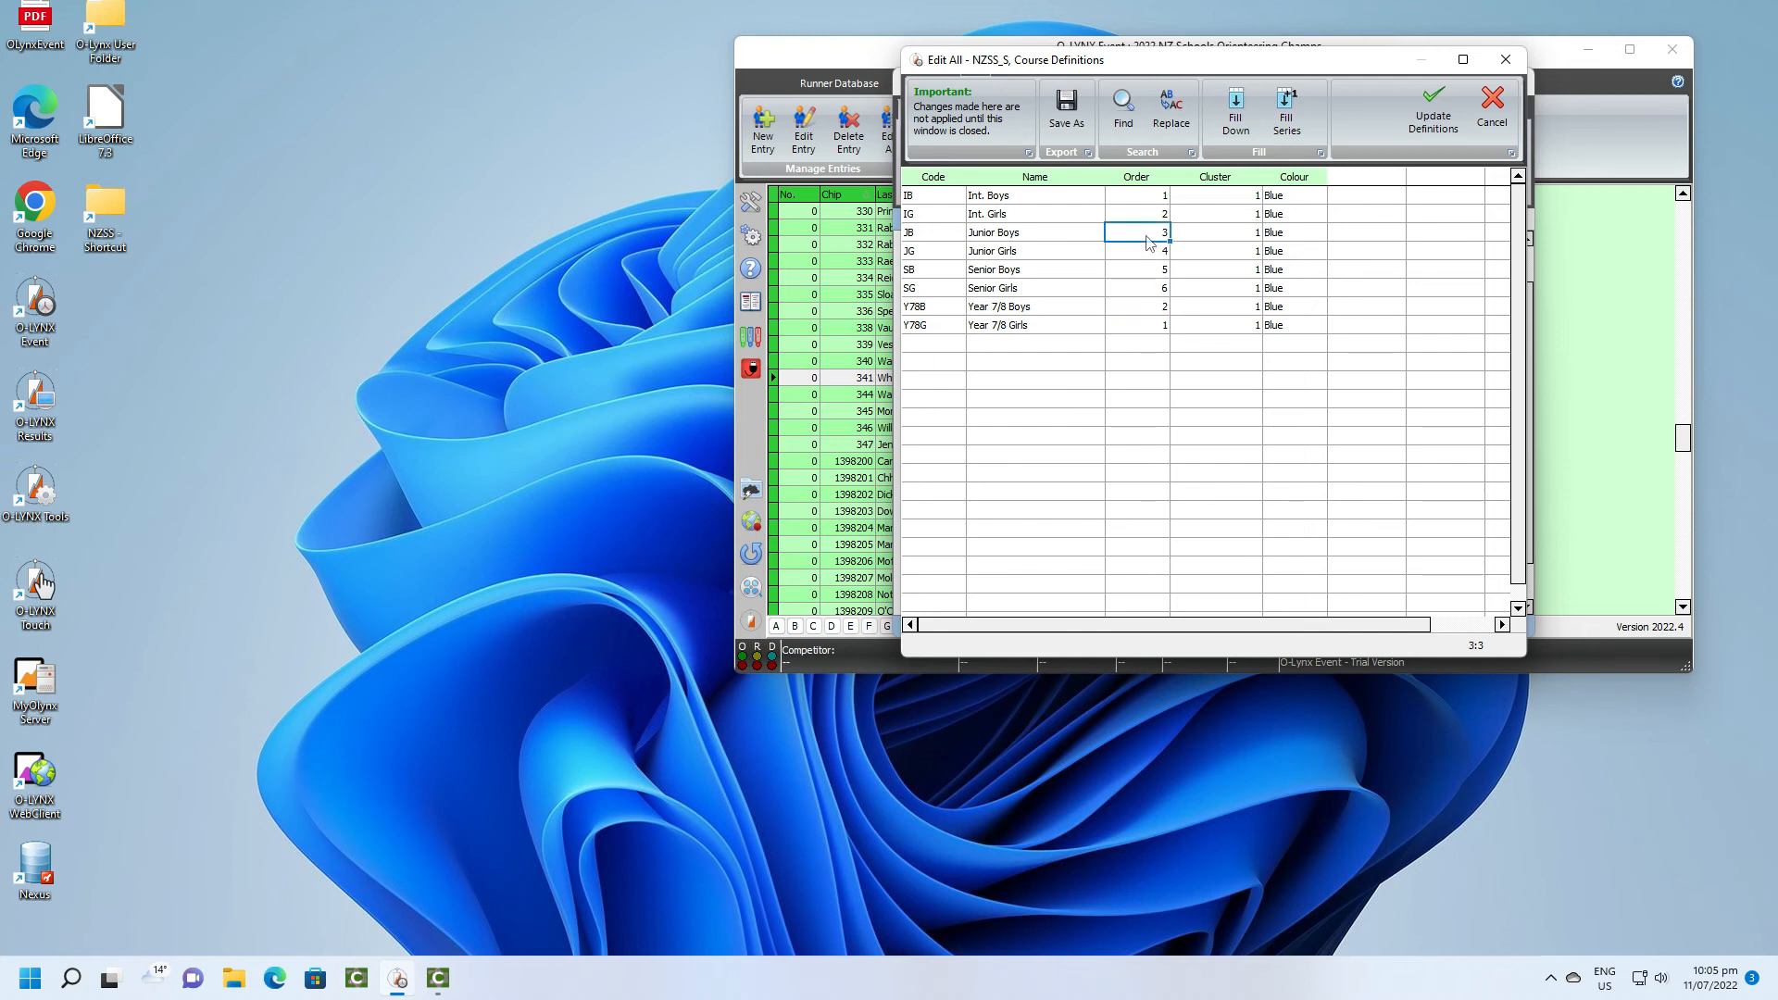
left_click(1146, 259)
type("3")
left_click(1148, 239)
type("4")
left_click(1146, 257)
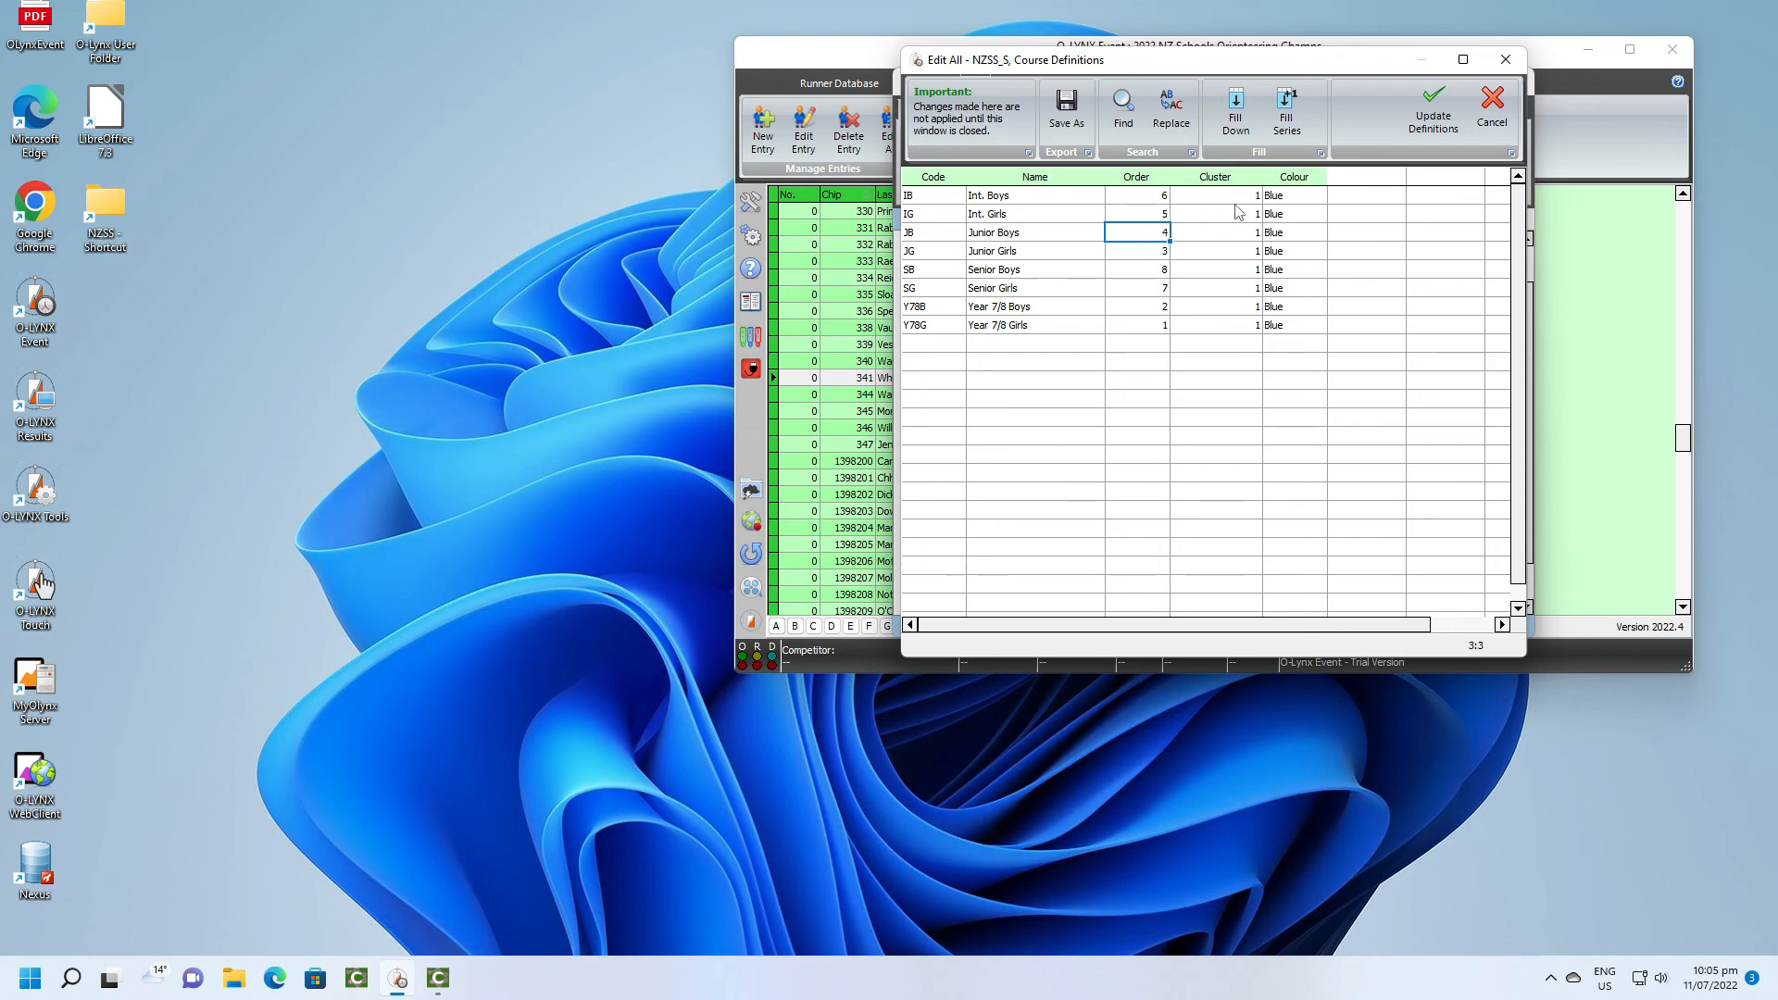
Fill the colours of all eight courses as a series from White to Blue, update the definitions and close the Dictionary Editor.
left_click(1300, 204)
left_click_drag(1299, 203, 1301, 326)
left_click(1287, 125)
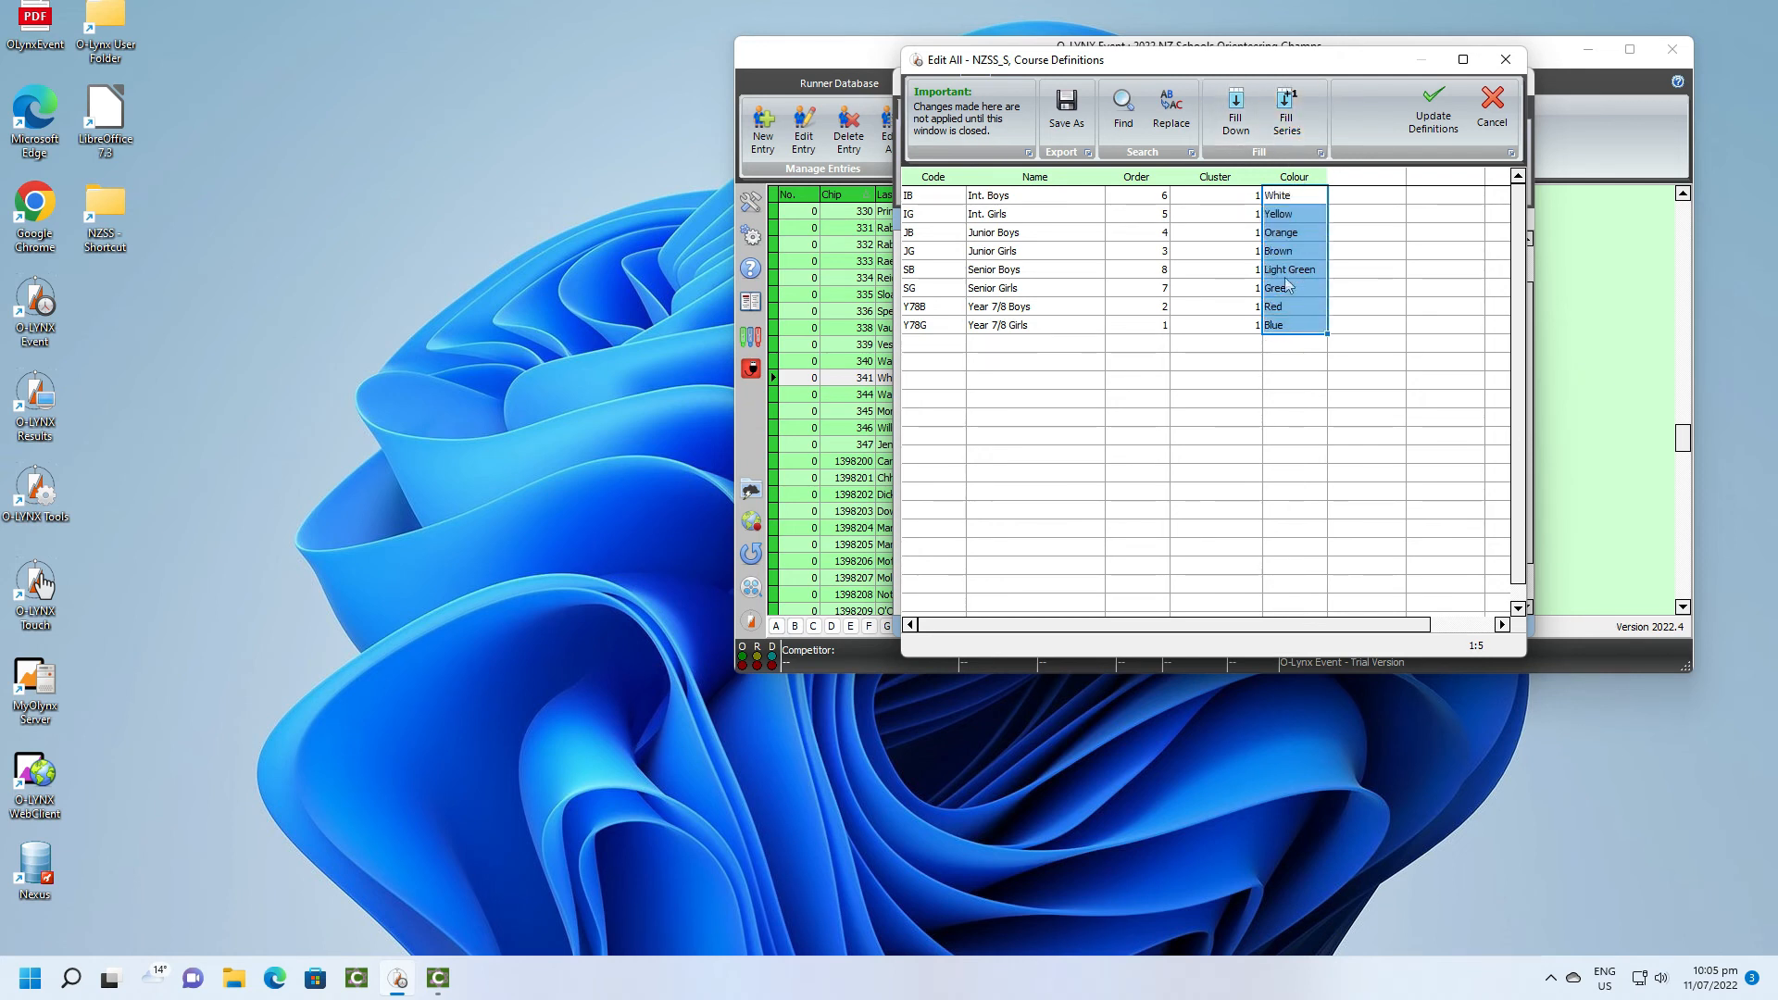
left_click(1432, 120)
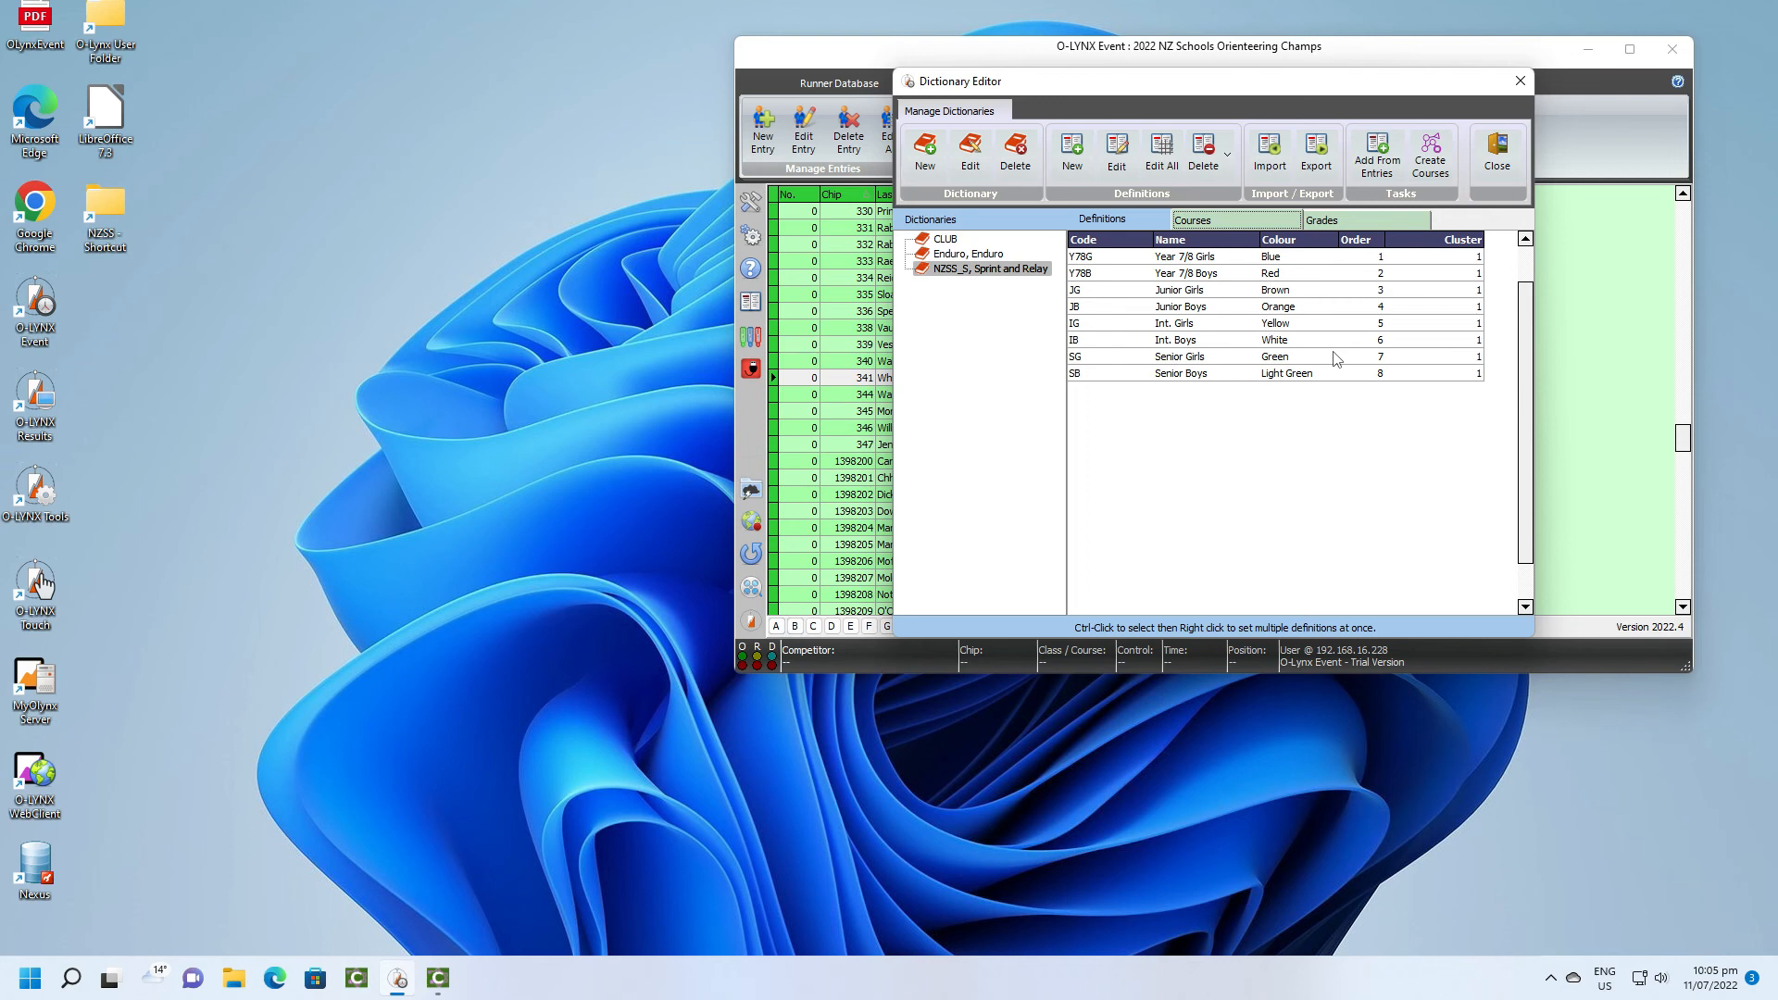
left_click(1500, 152)
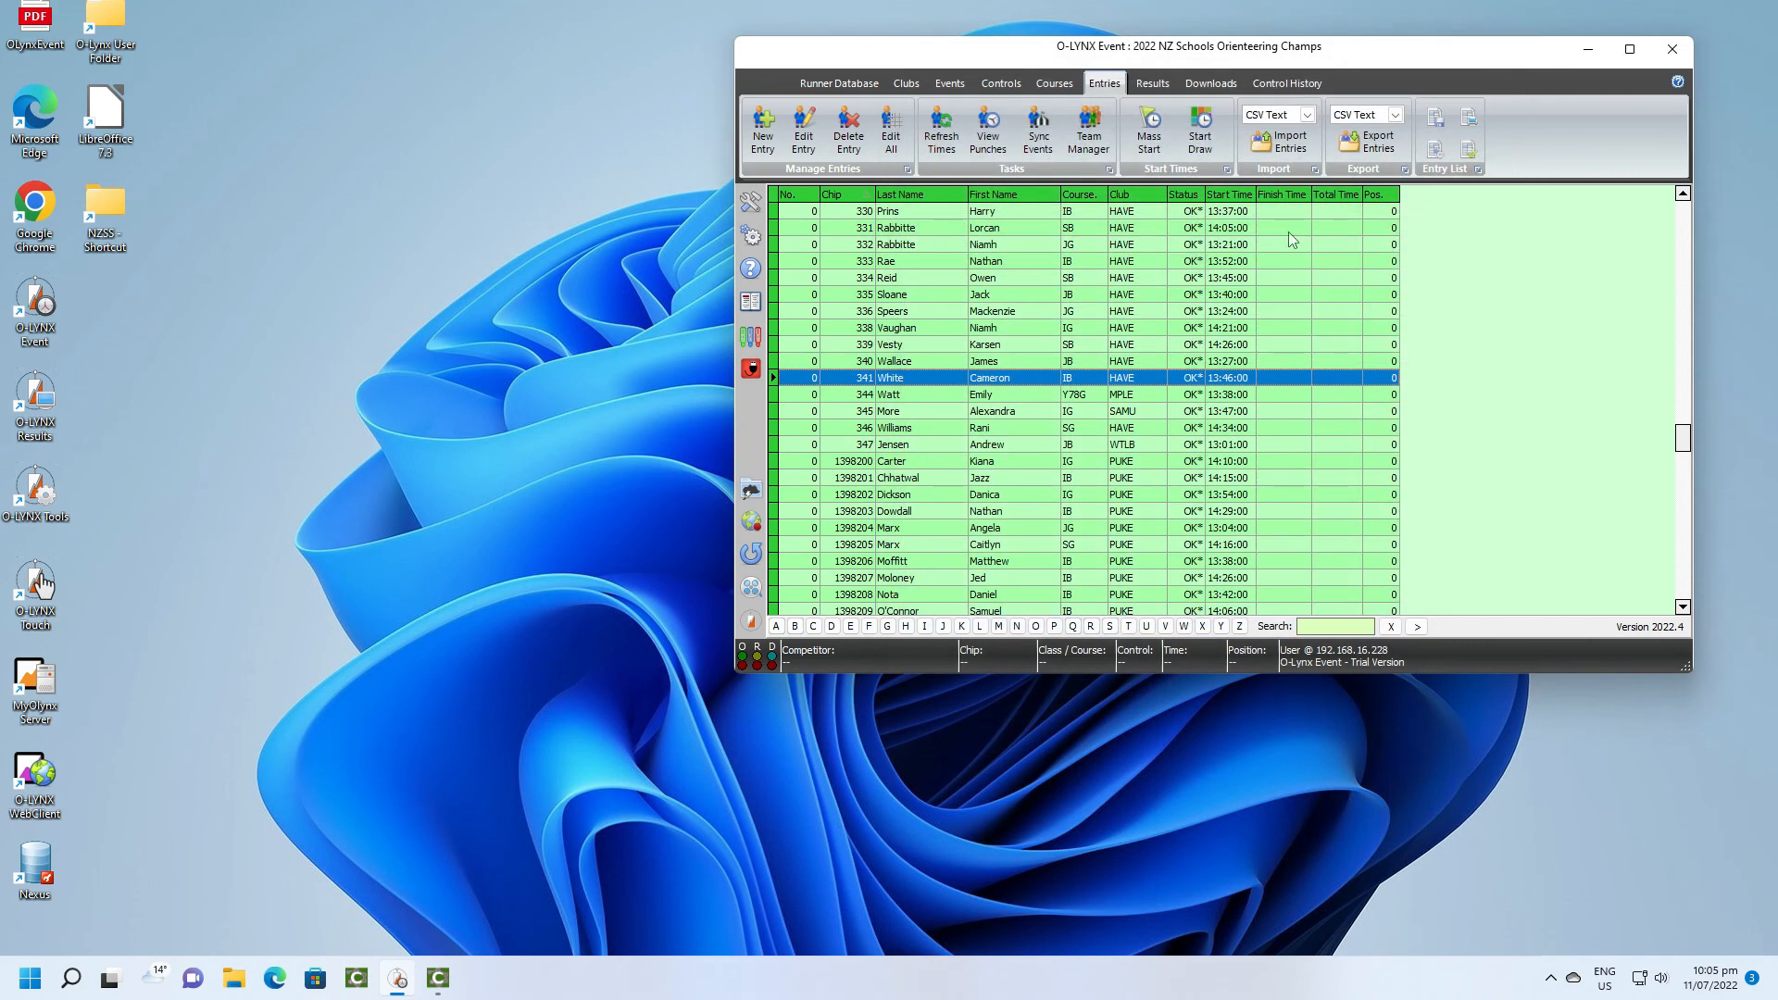
Generate the Course_Simple_Grey results report for the event.
left_click(1152, 83)
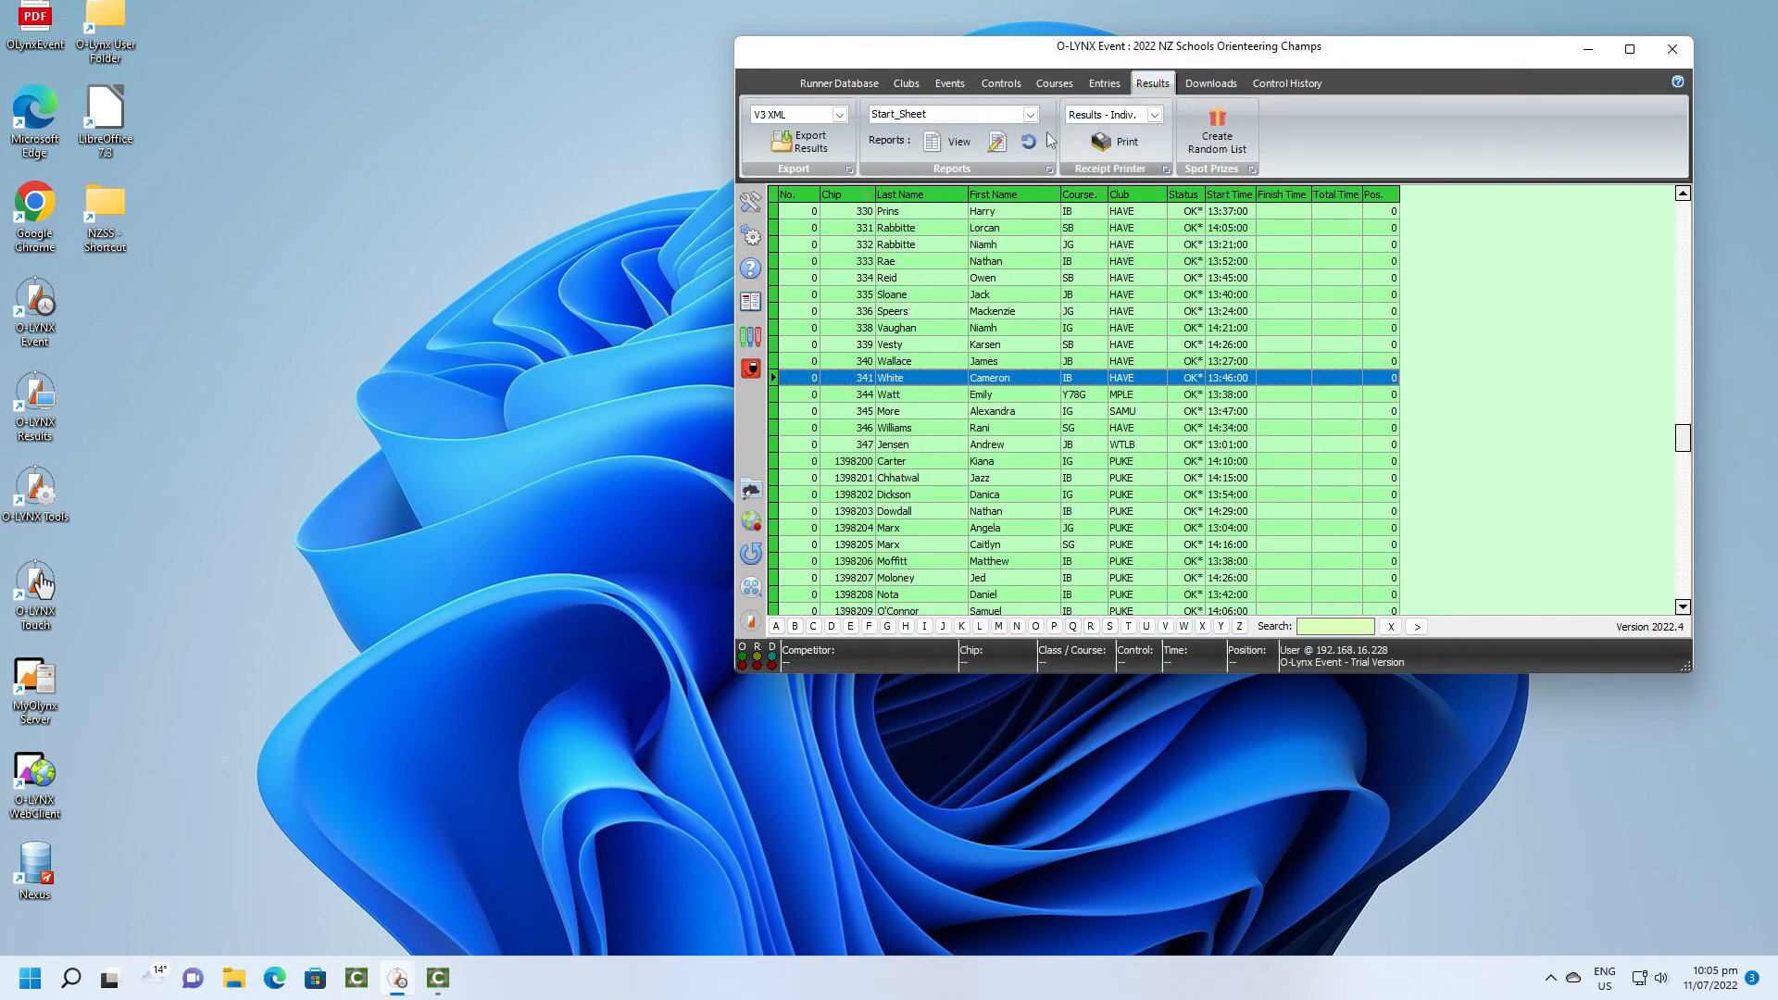
left_click(1031, 116)
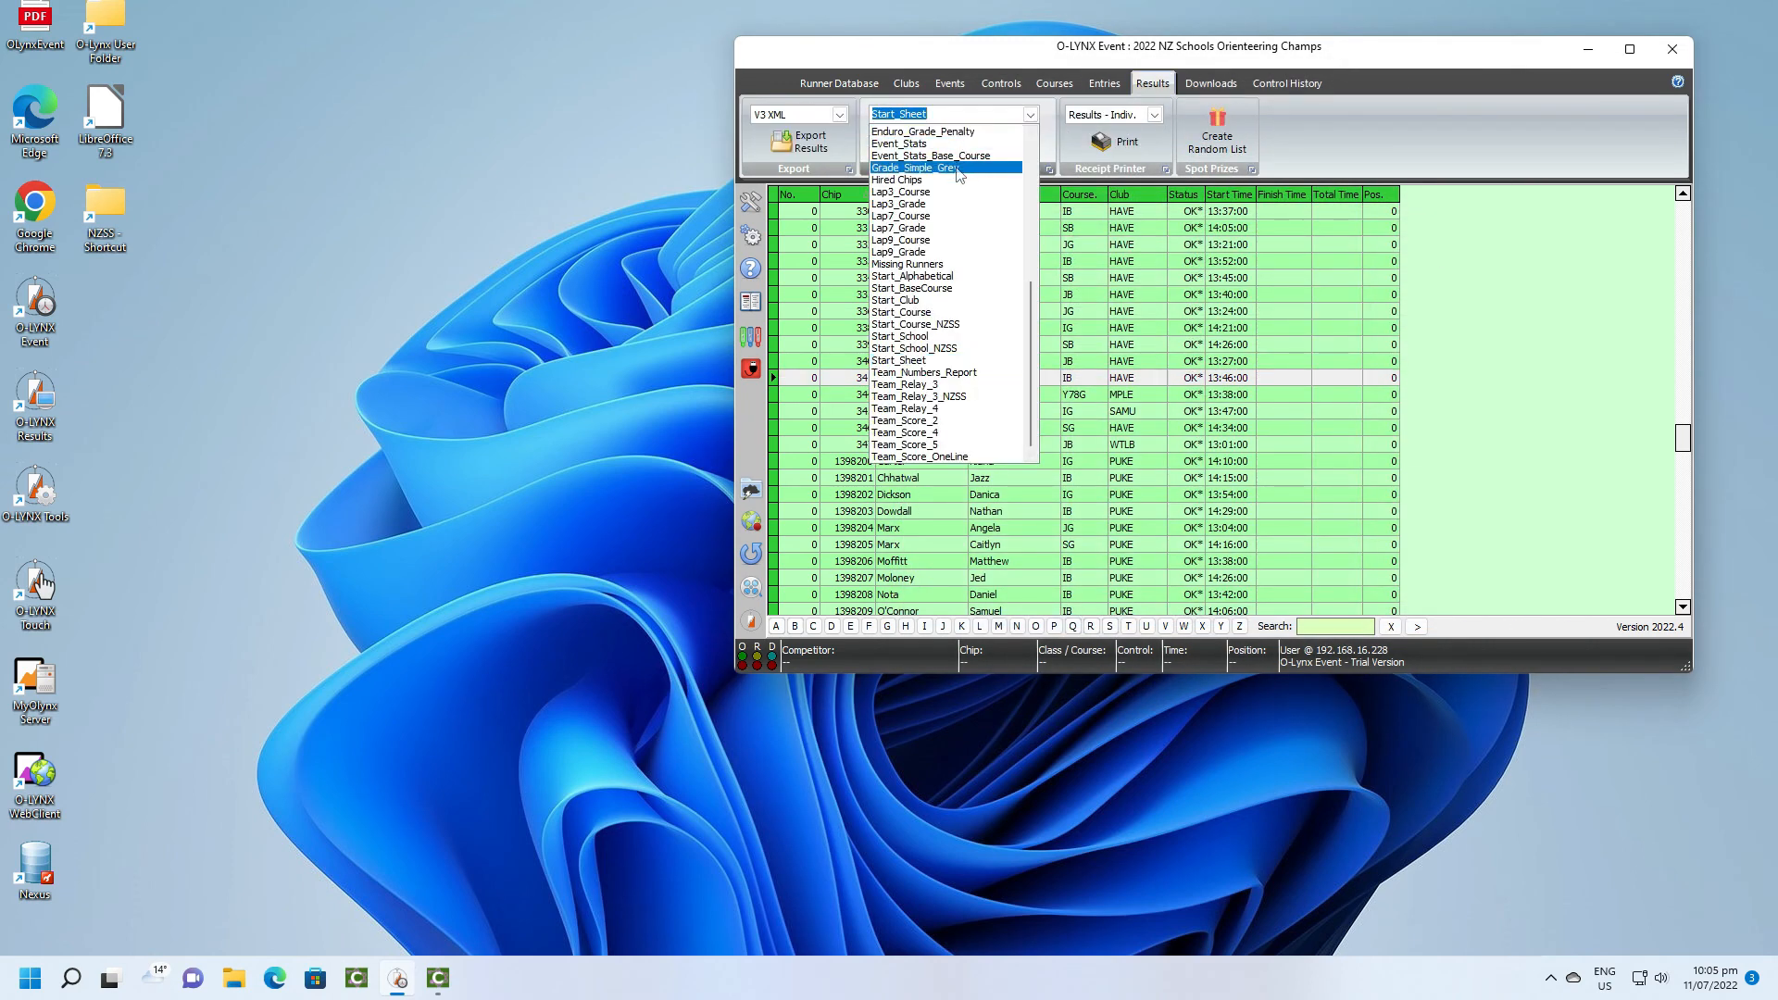
scroll(968, 257, "up", 3)
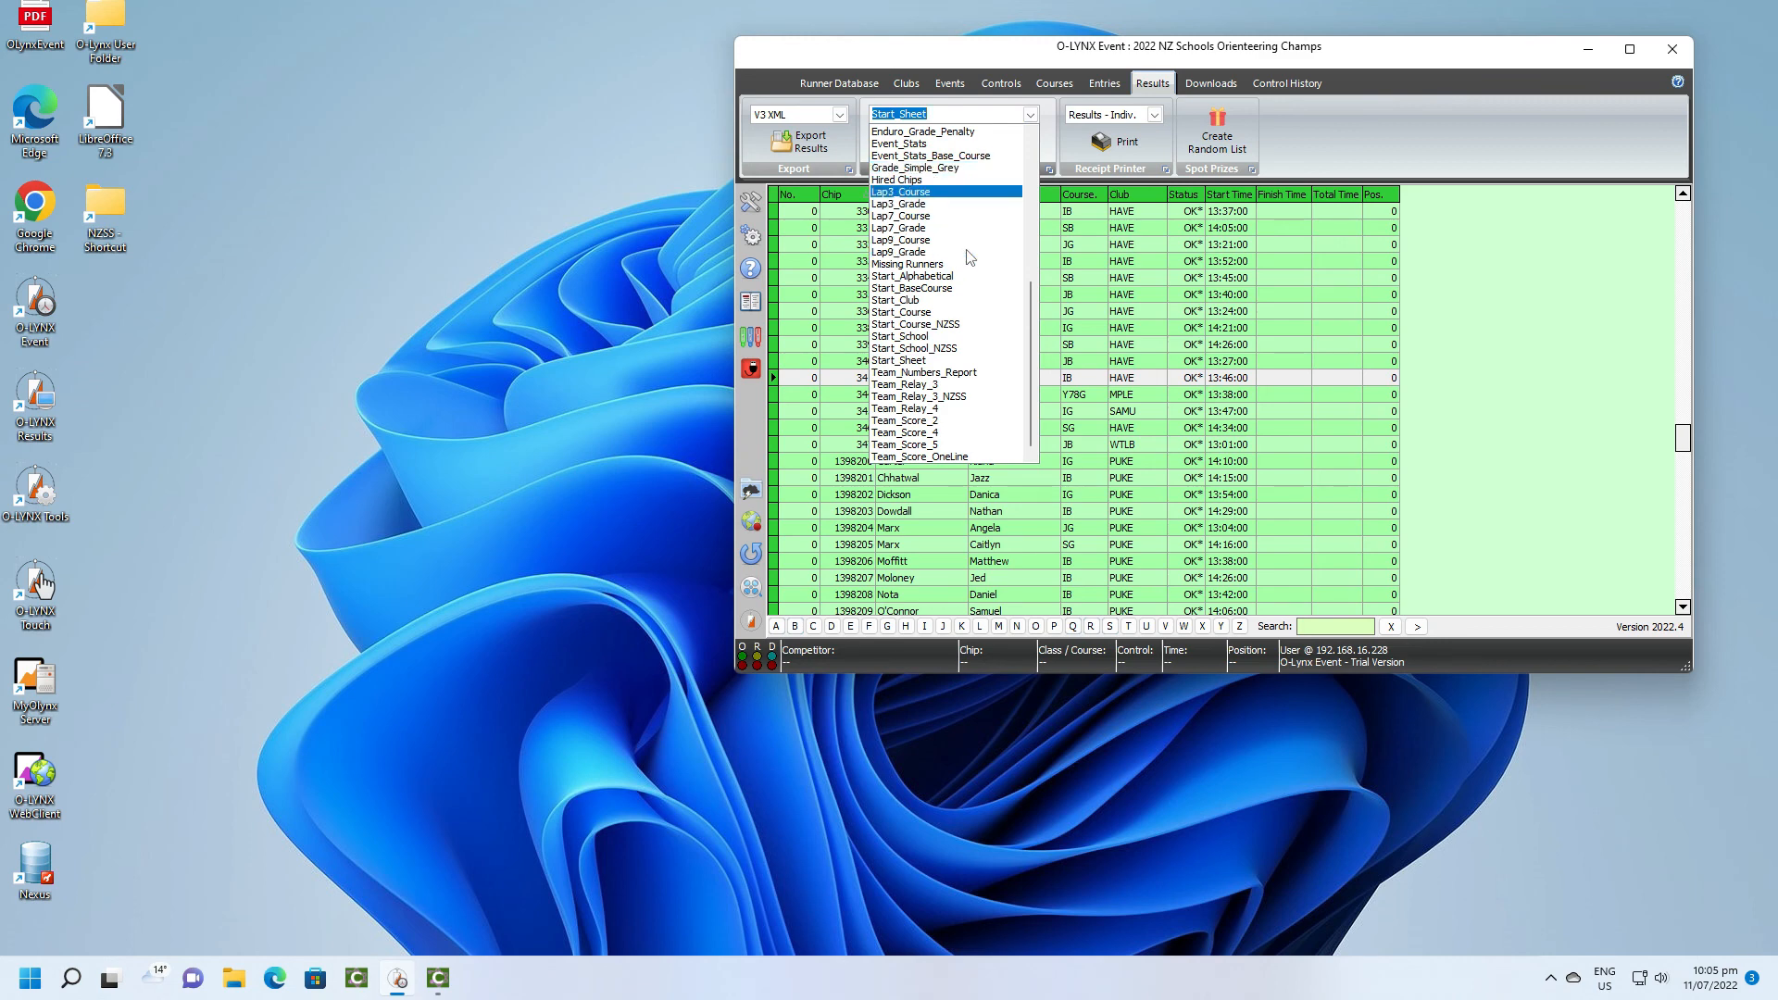
left_click_drag(1031, 291, 1049, 112)
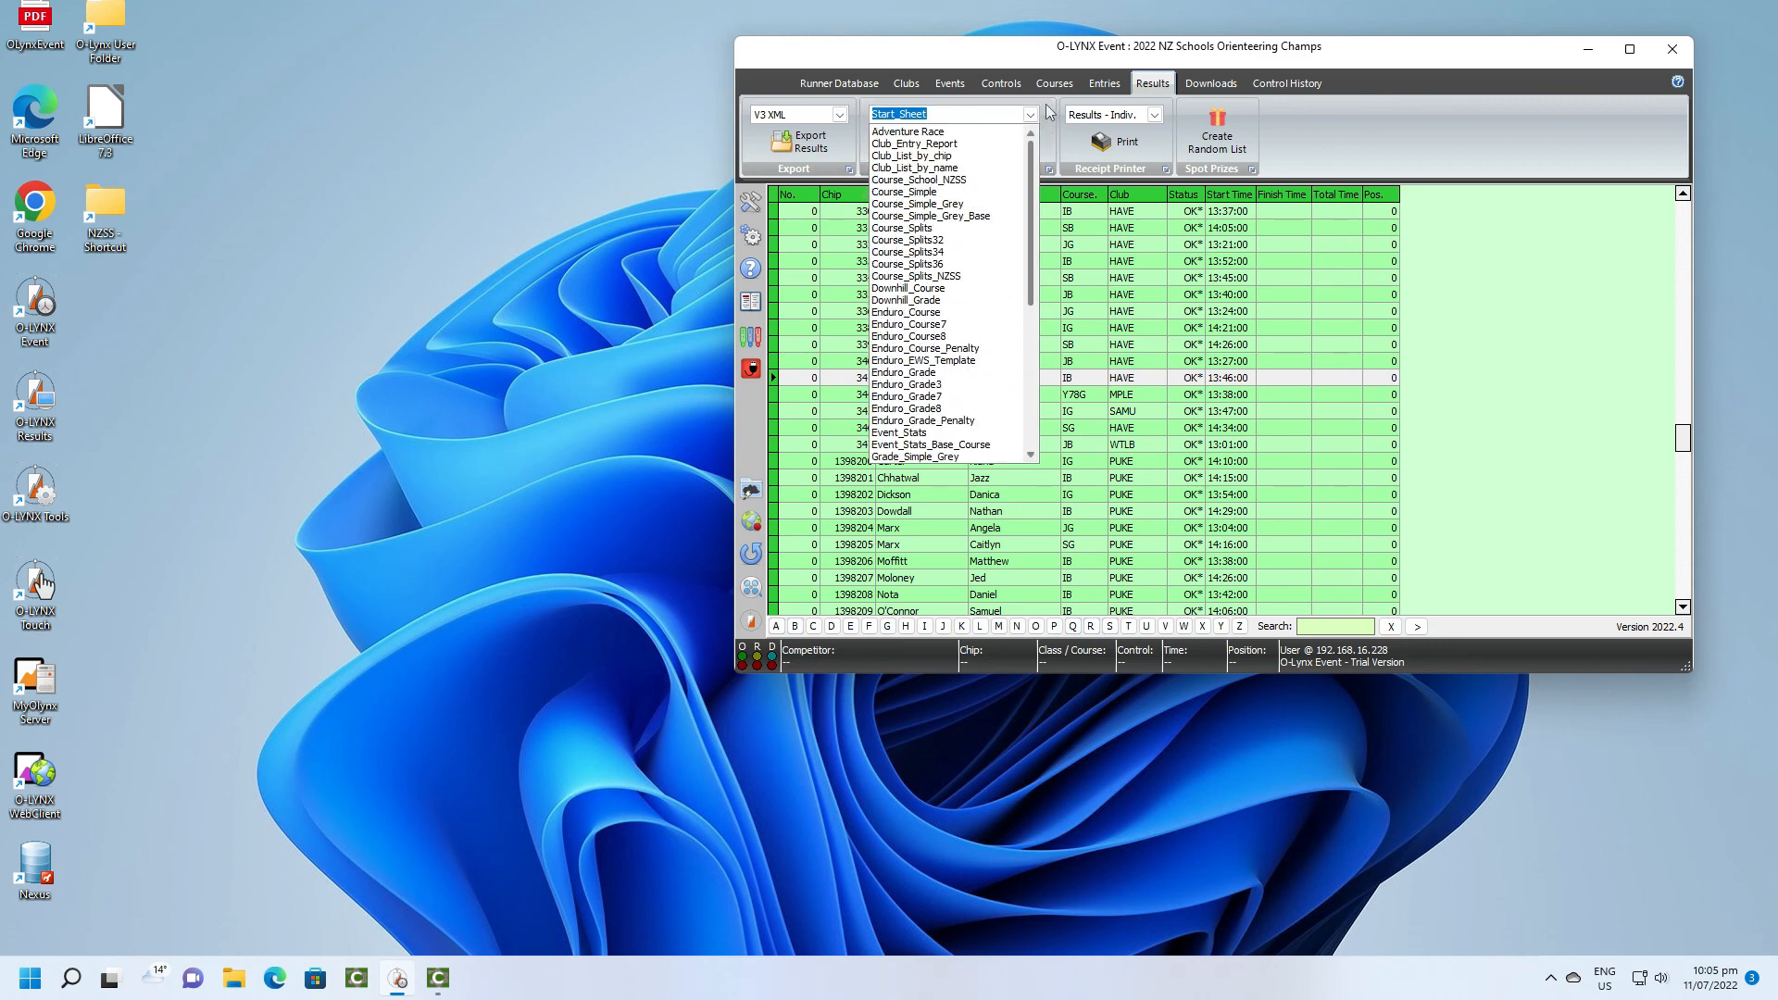
left_click(966, 203)
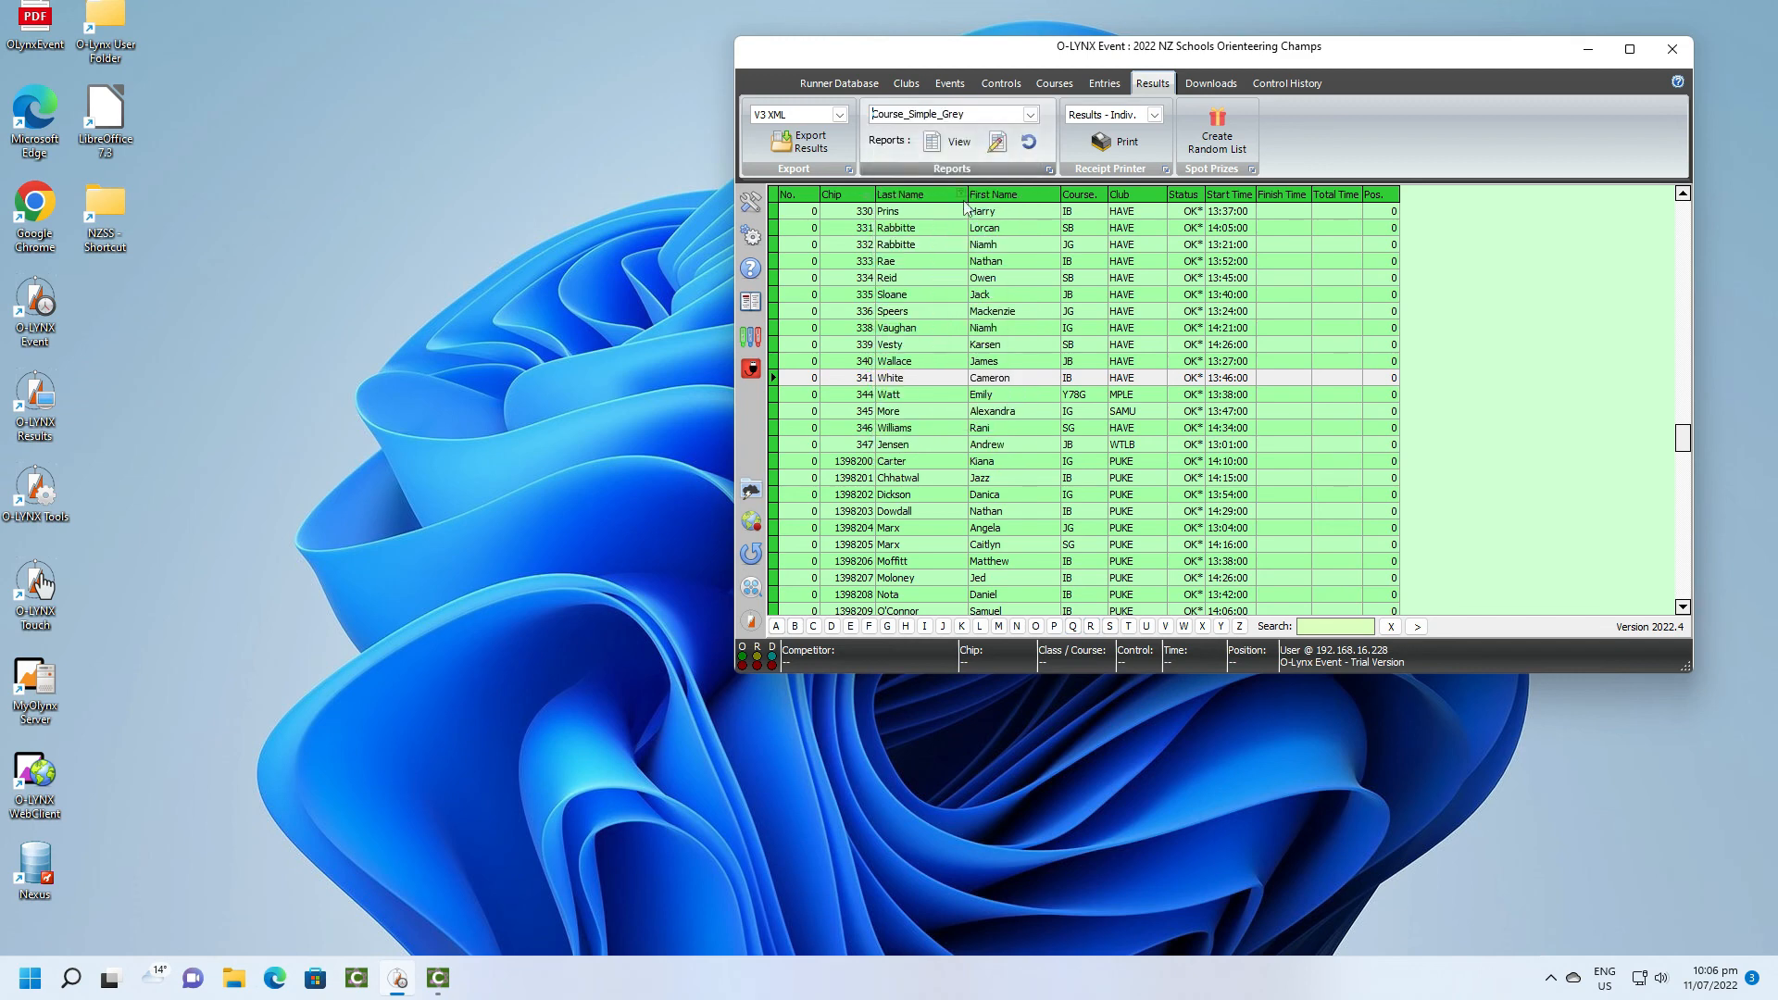
left_click(946, 148)
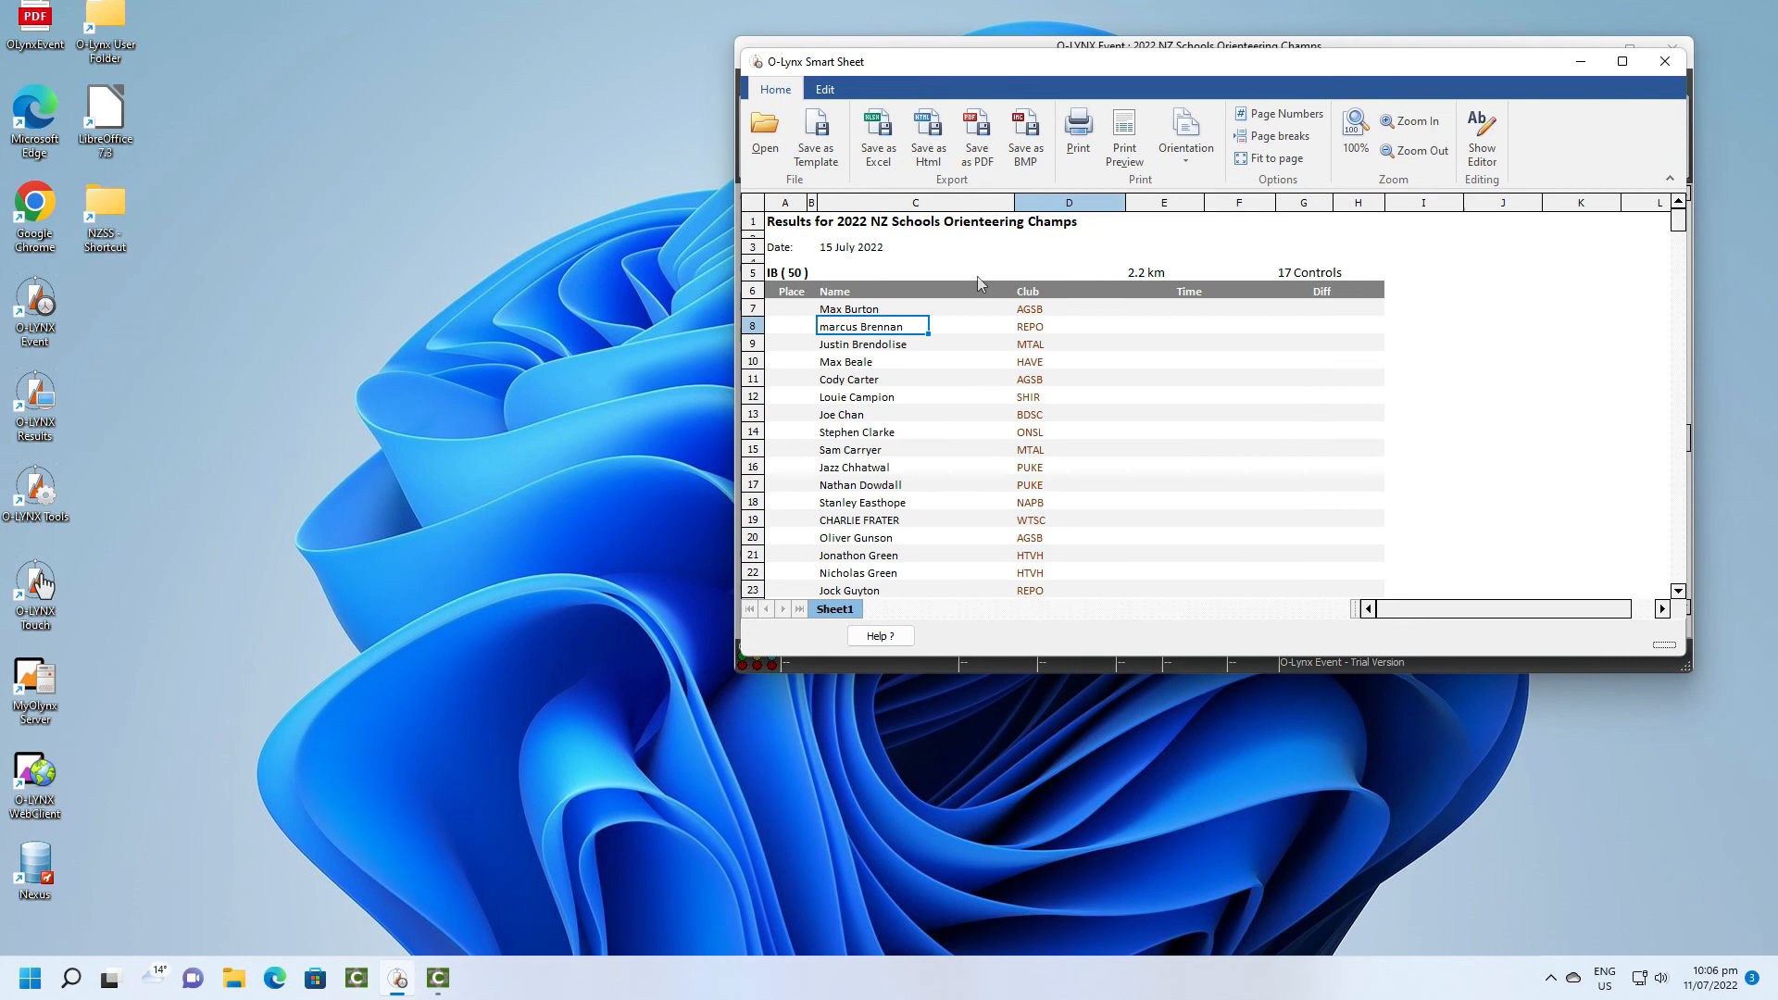
Examine the IB and IG course sections of the results report, close the sheet and show the list of events.
scroll(977, 279, "down", 3)
scroll(980, 283, "up", 3)
scroll(977, 278, "down", 2)
scroll(980, 283, "down", 3)
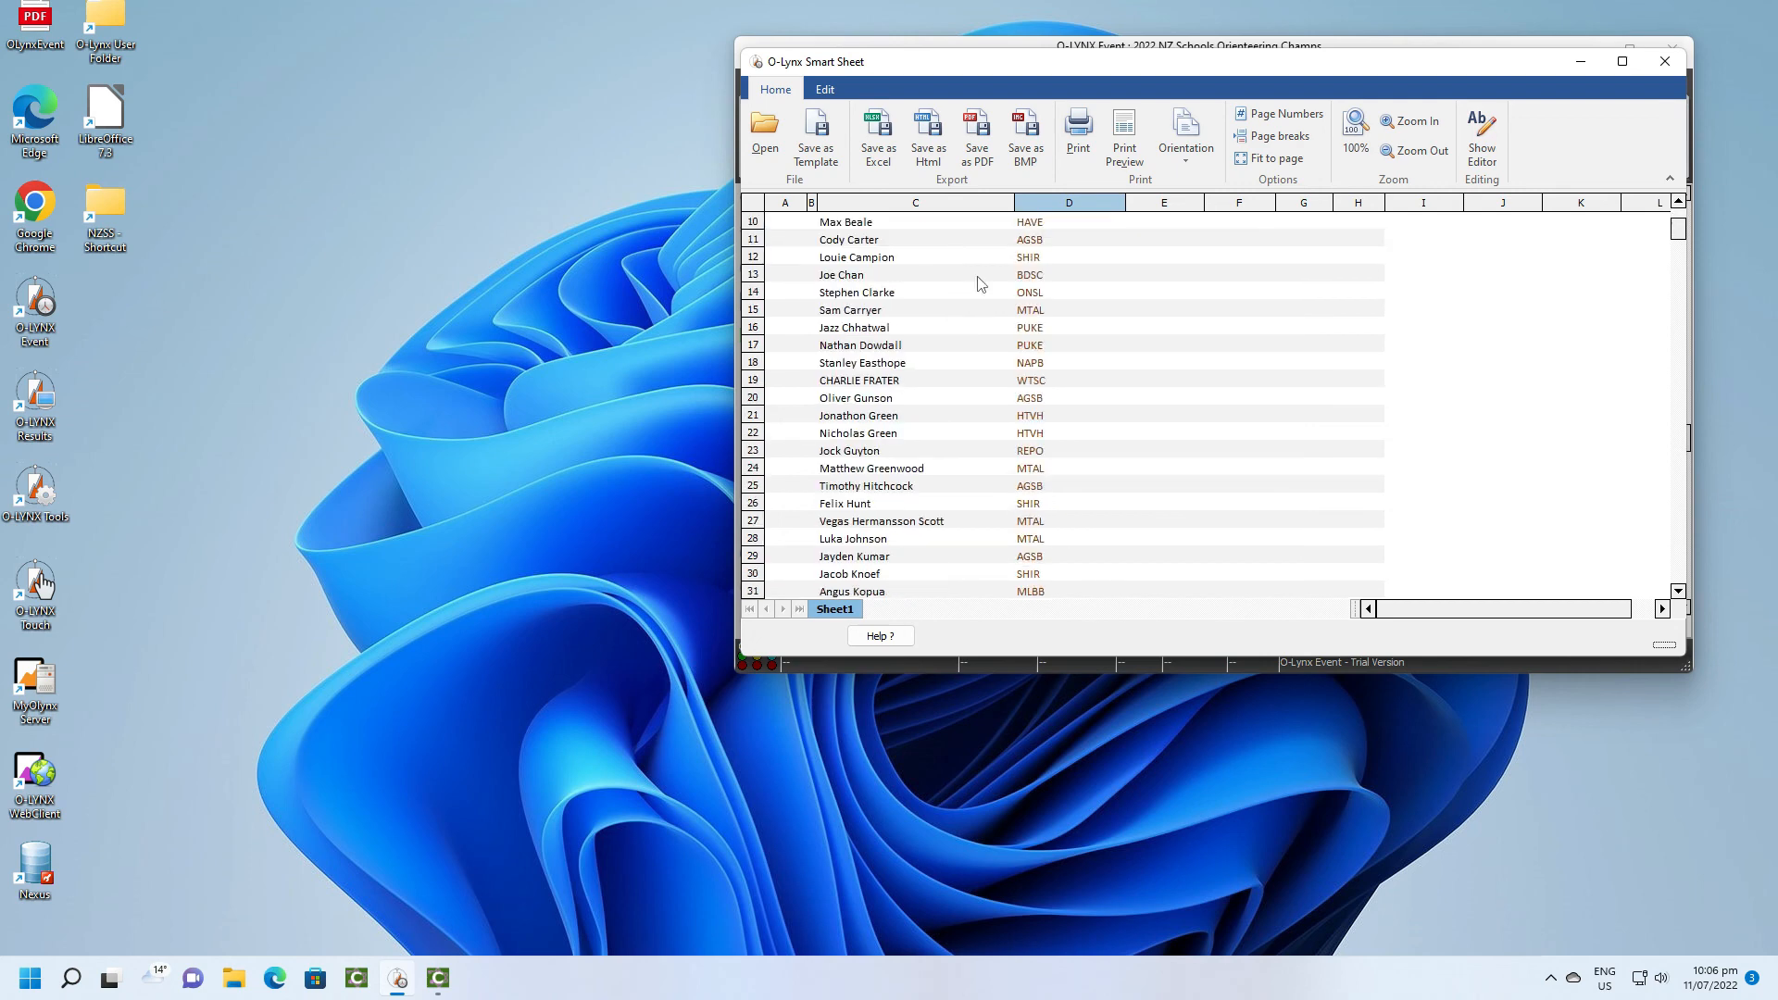
scroll(980, 282, "down", 10)
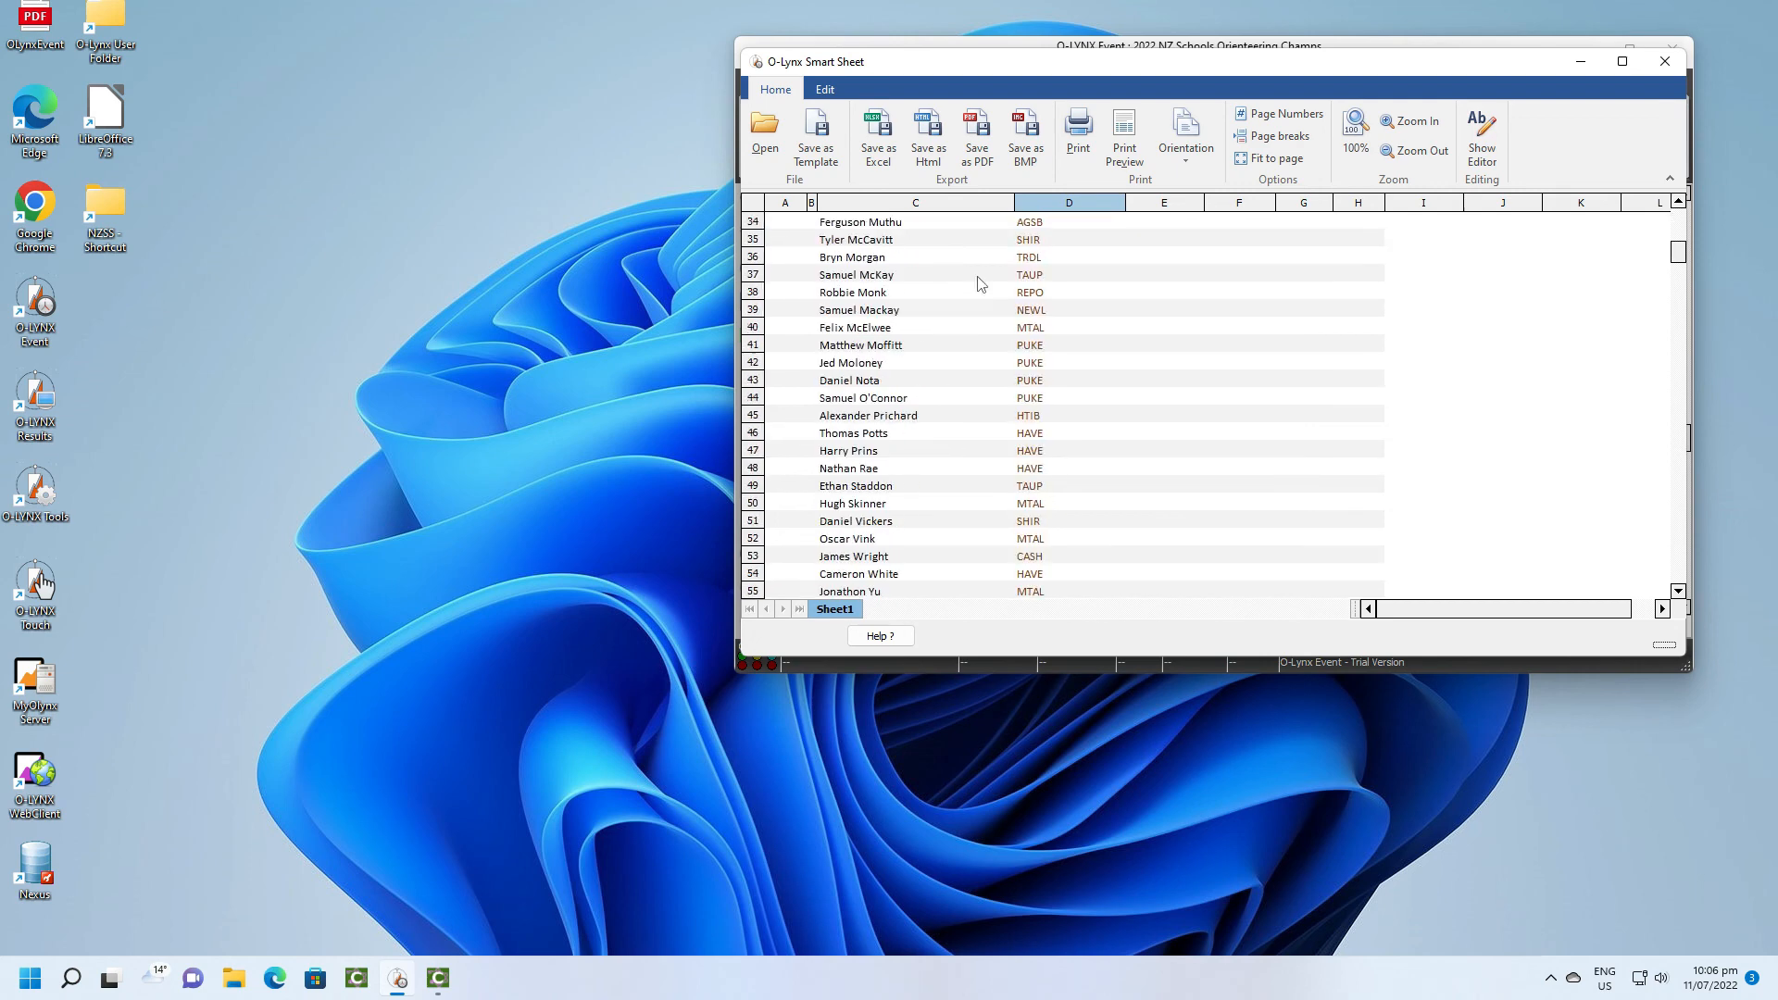
scroll(979, 282, "down", 3)
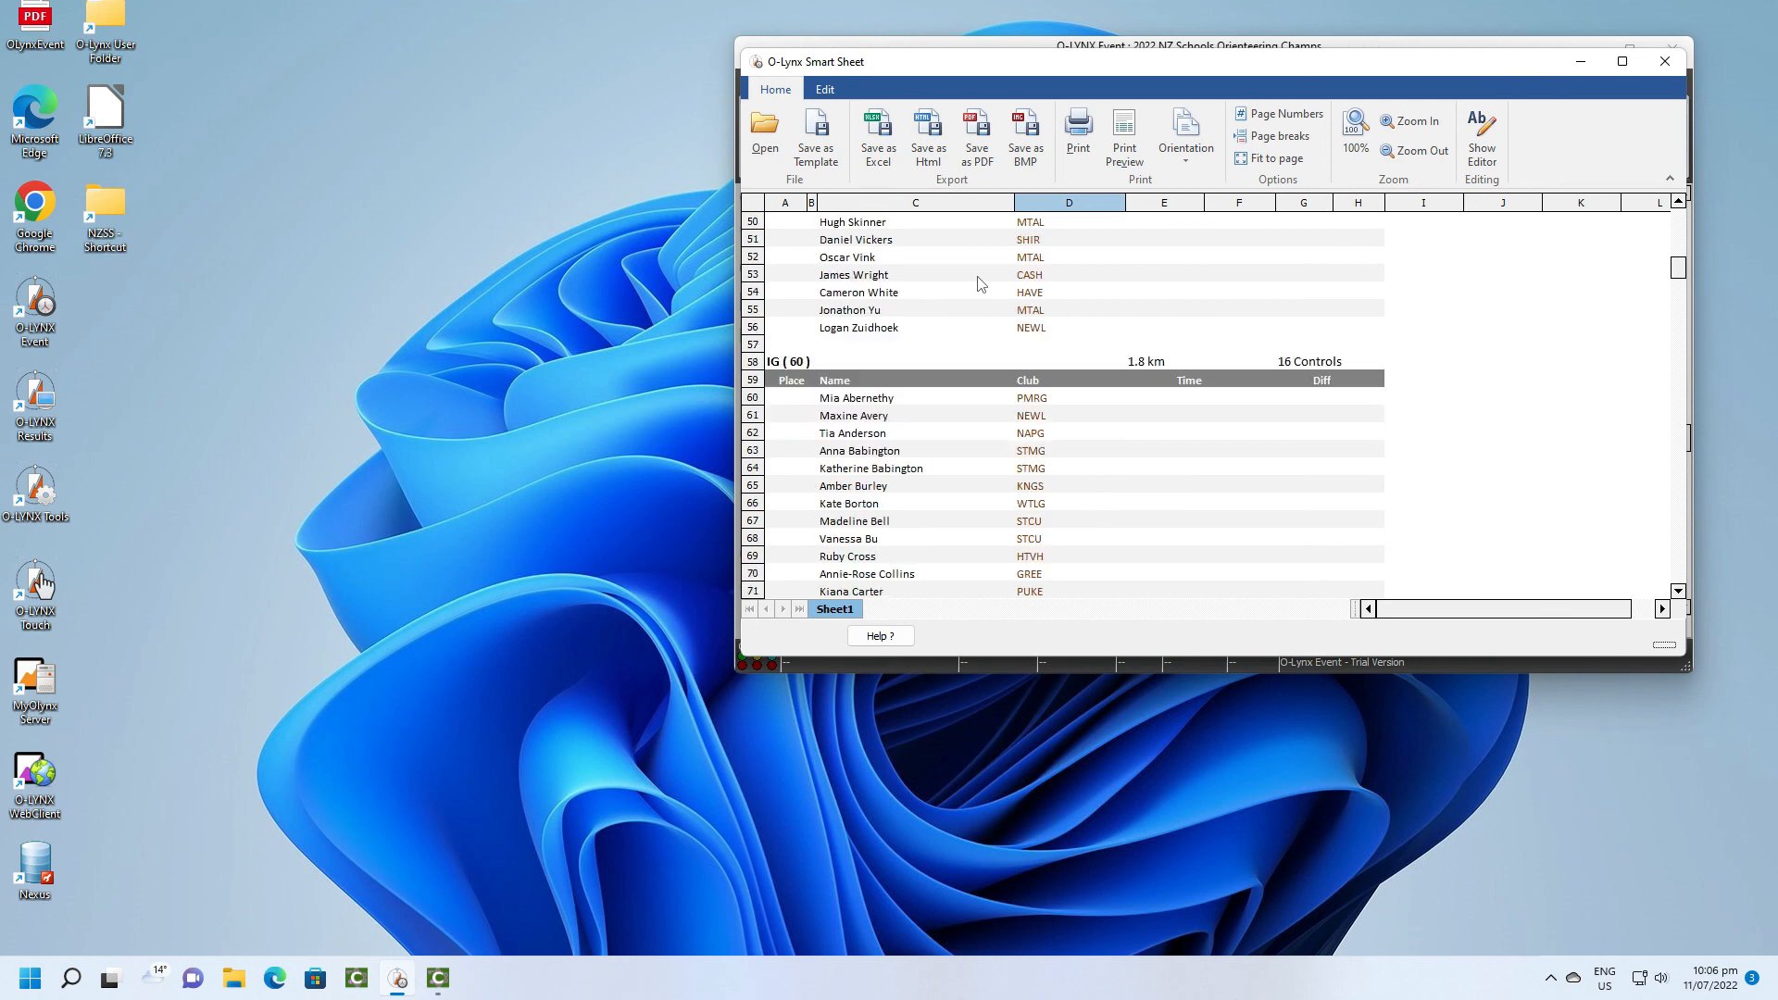
scroll(980, 283, "down", 9)
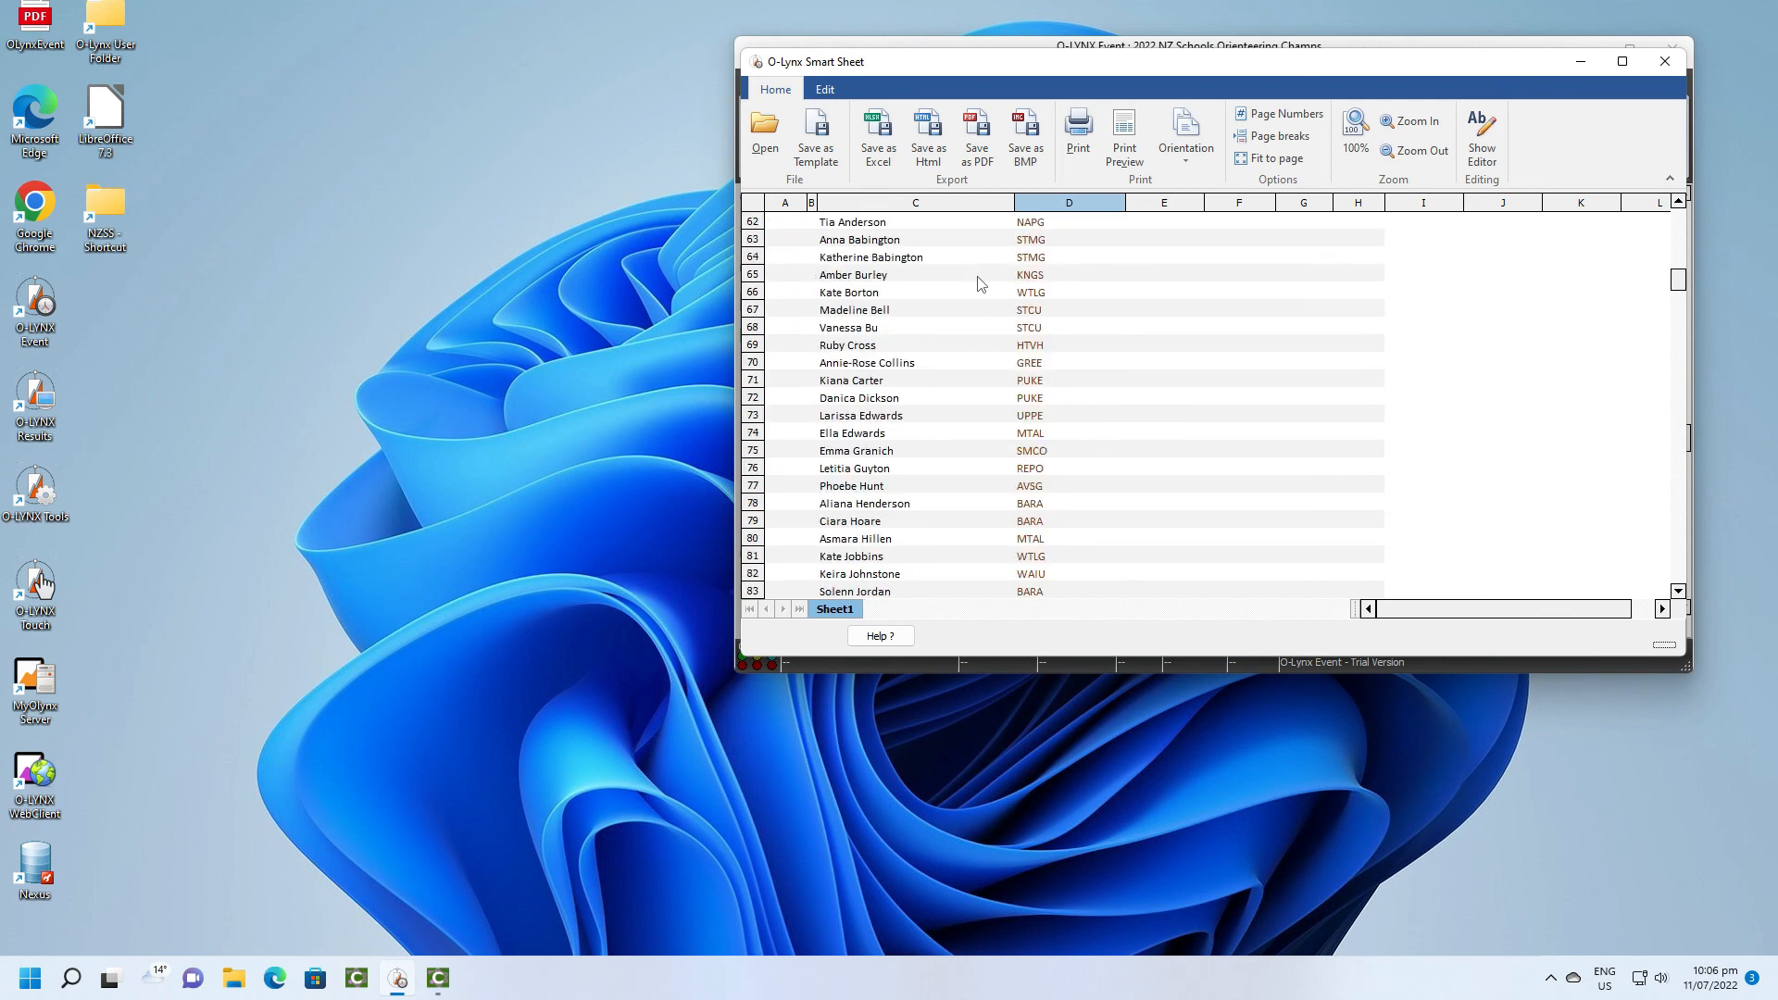
scroll(980, 283, "down", 3)
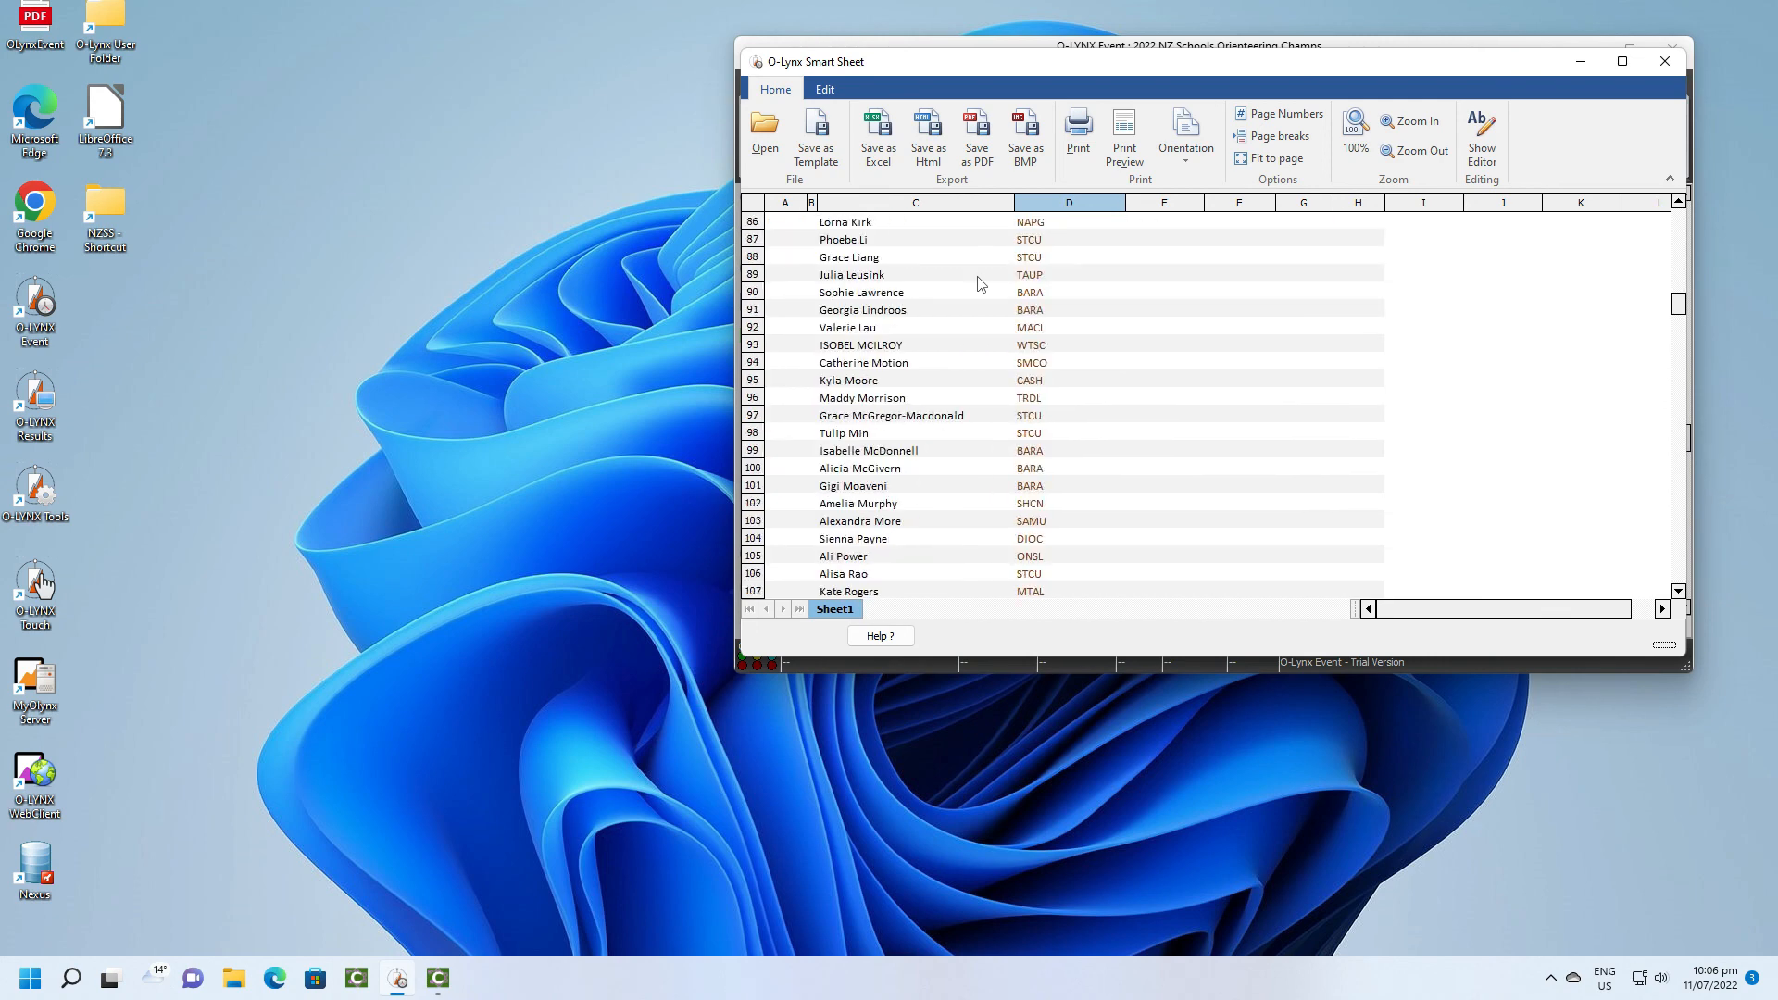
left_click(1664, 62)
left_click(954, 83)
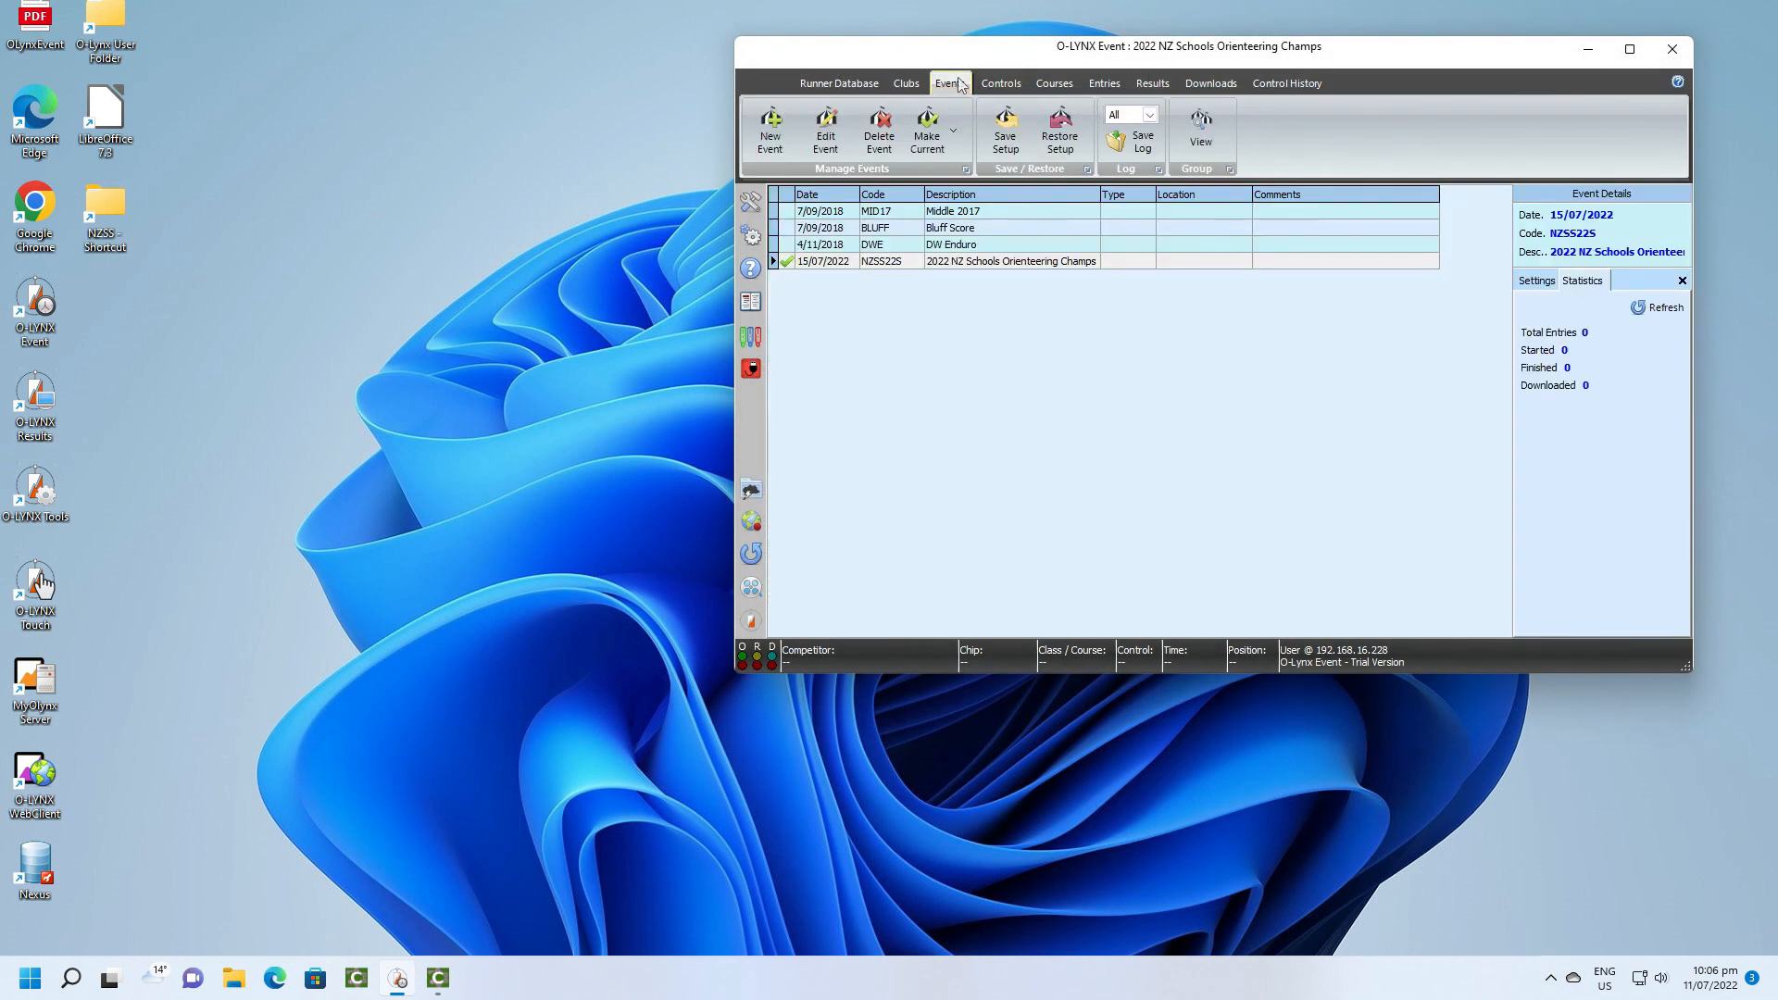
Assign the NZSS_S dictionary to the 2022 NZ Schools Orienteering Champs event and complete the Event Wizard.
double_click(975, 261)
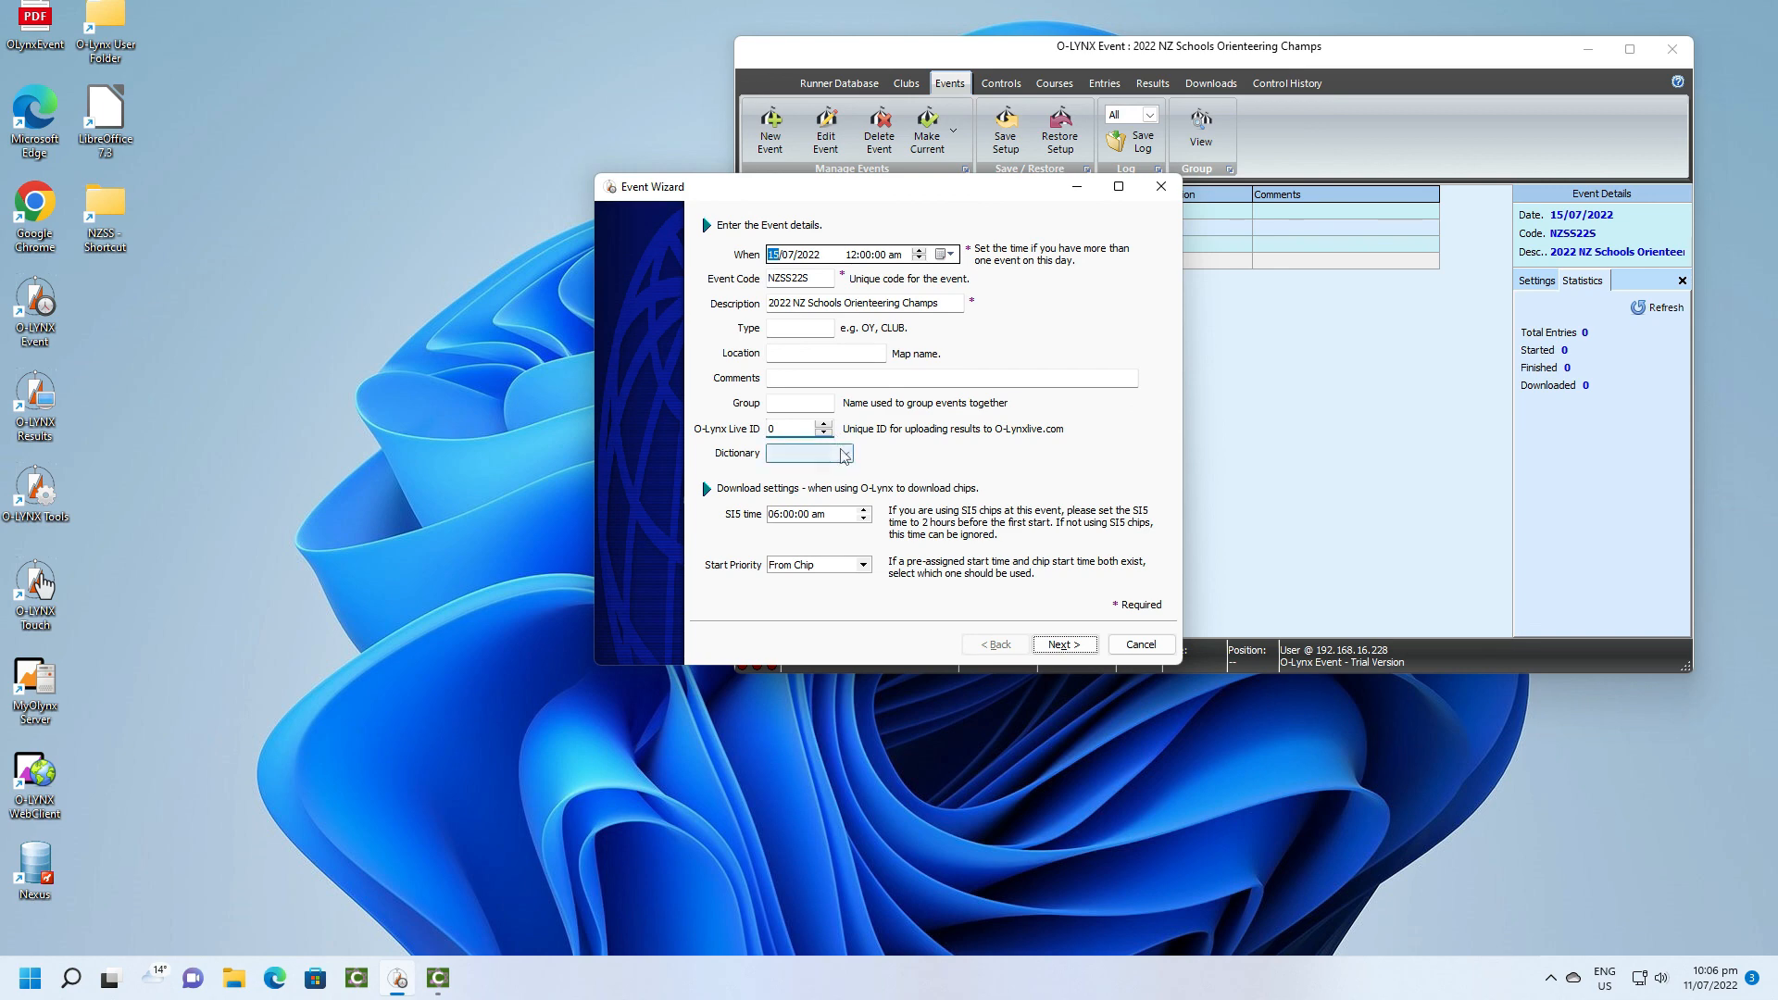
left_click(810, 453)
left_click(805, 497)
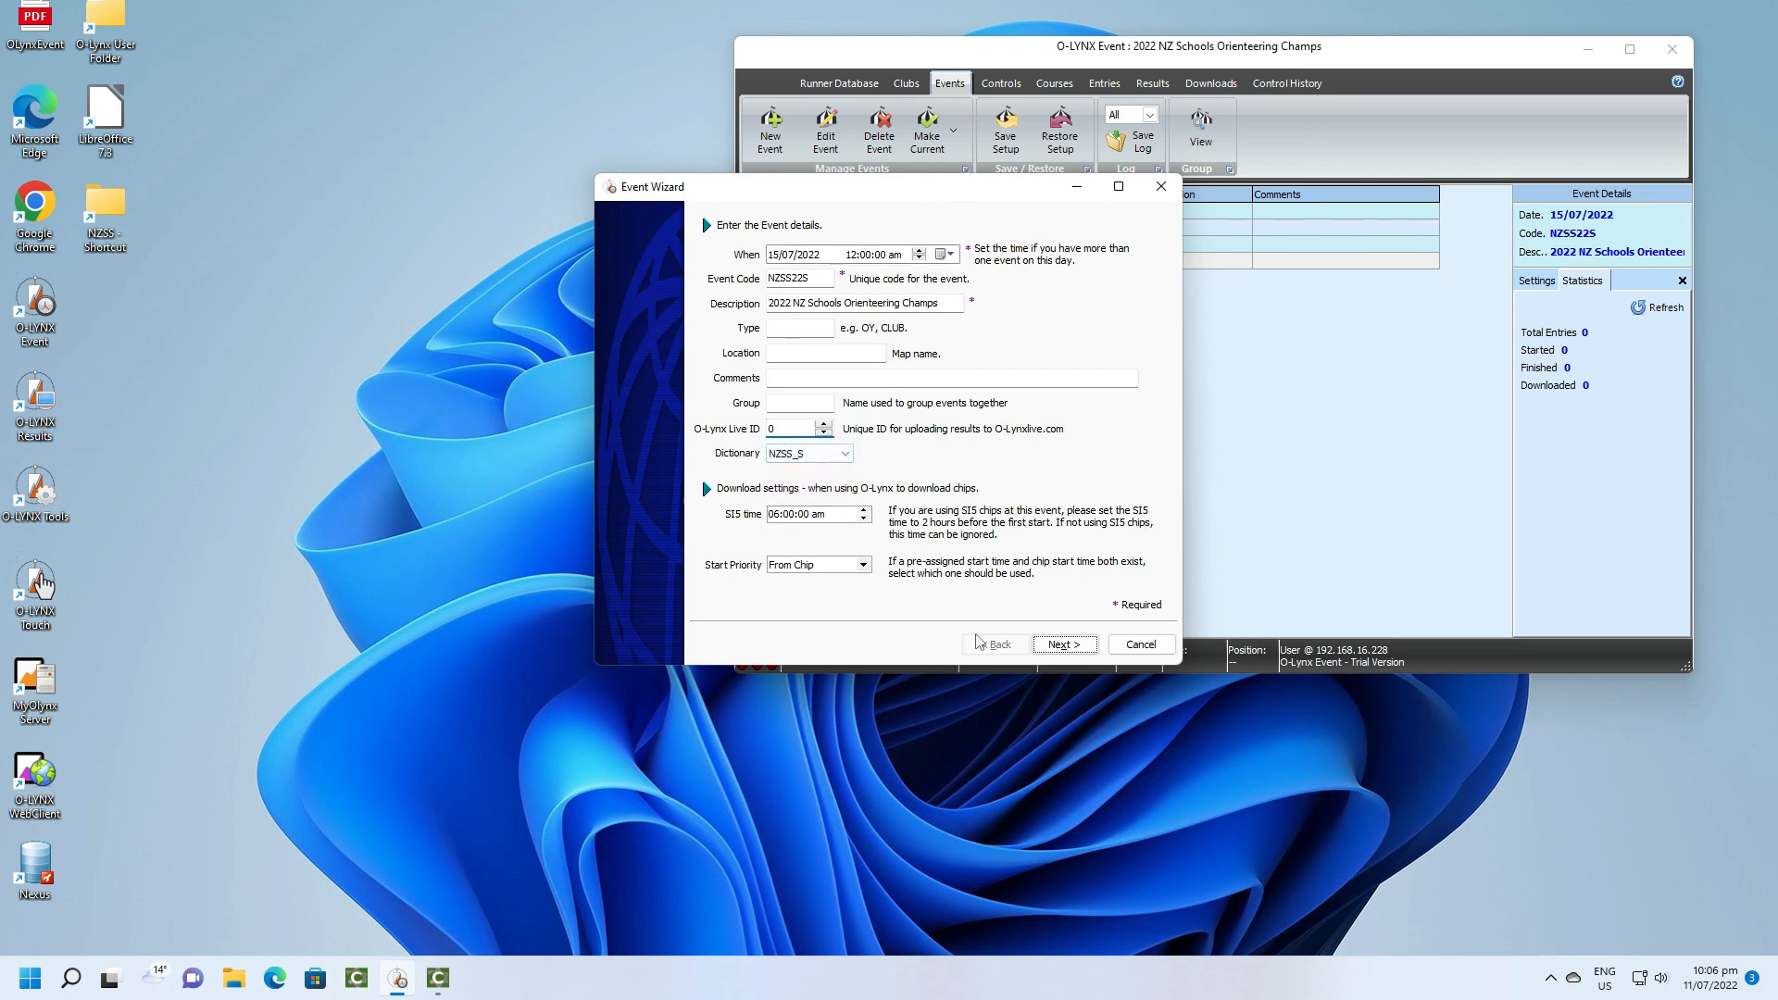
left_click(1062, 646)
left_click(1063, 646)
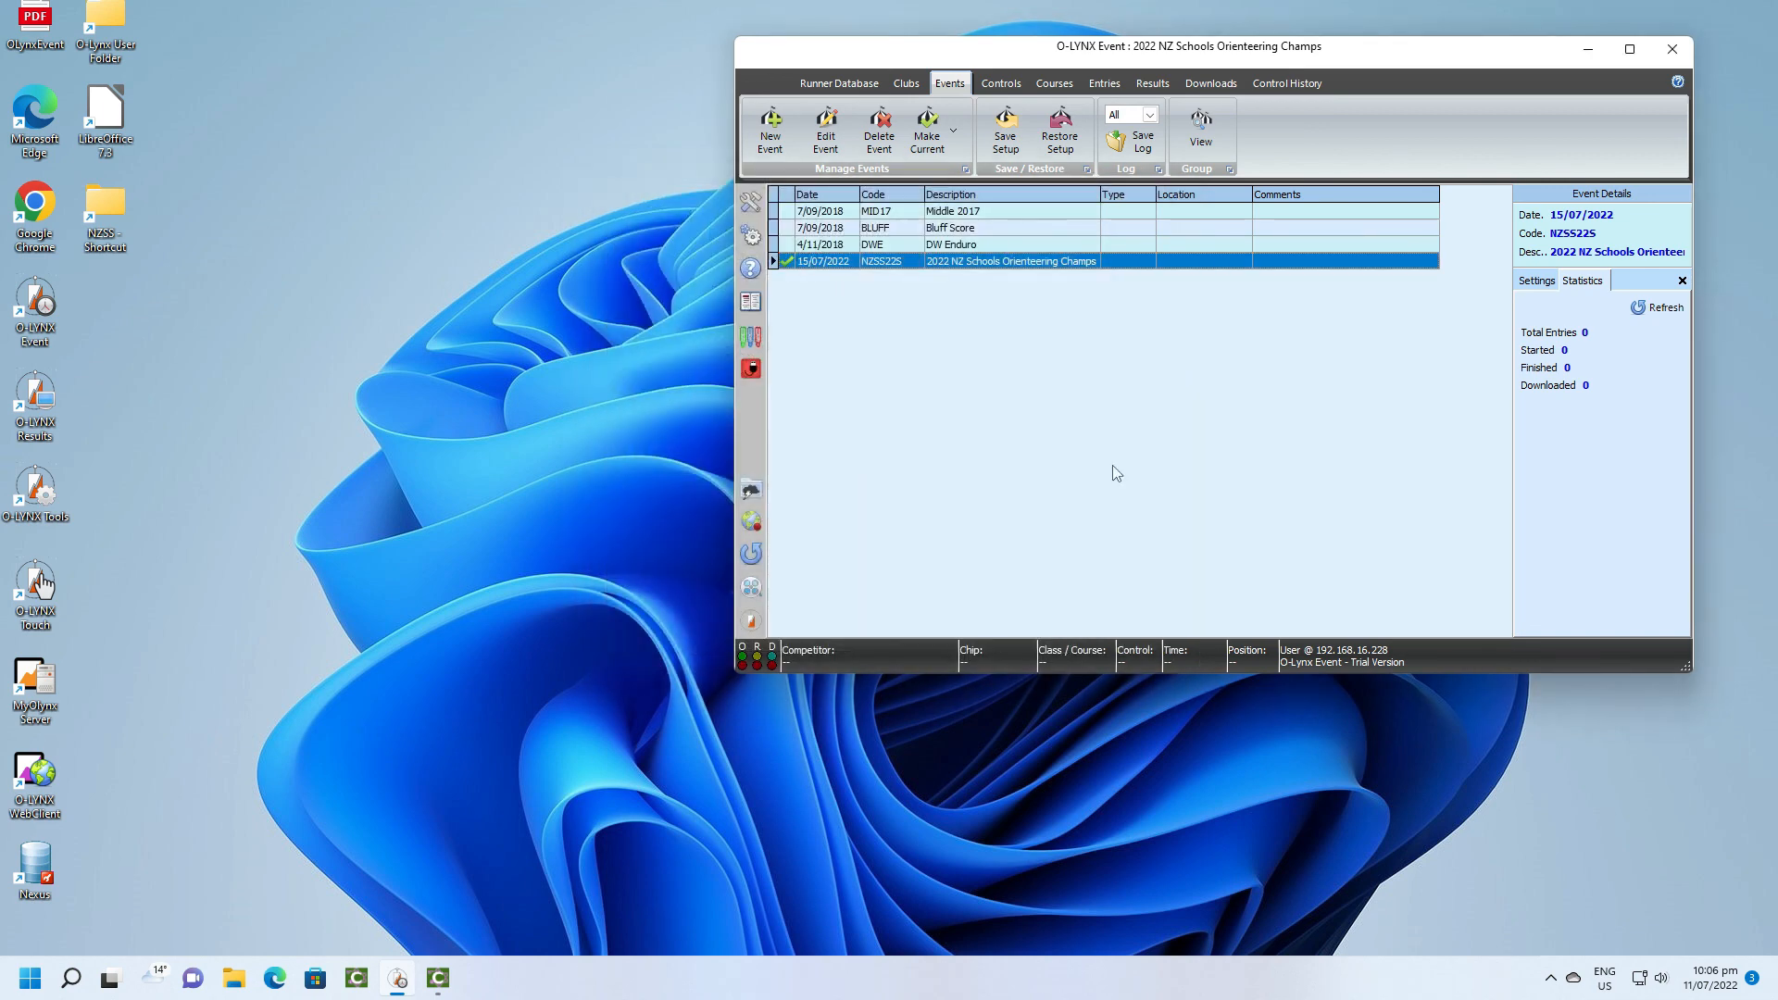
Generate the Course_Simple_Grey results report, examine the names and order of its course sections, and close the sheet.
left_click(1153, 82)
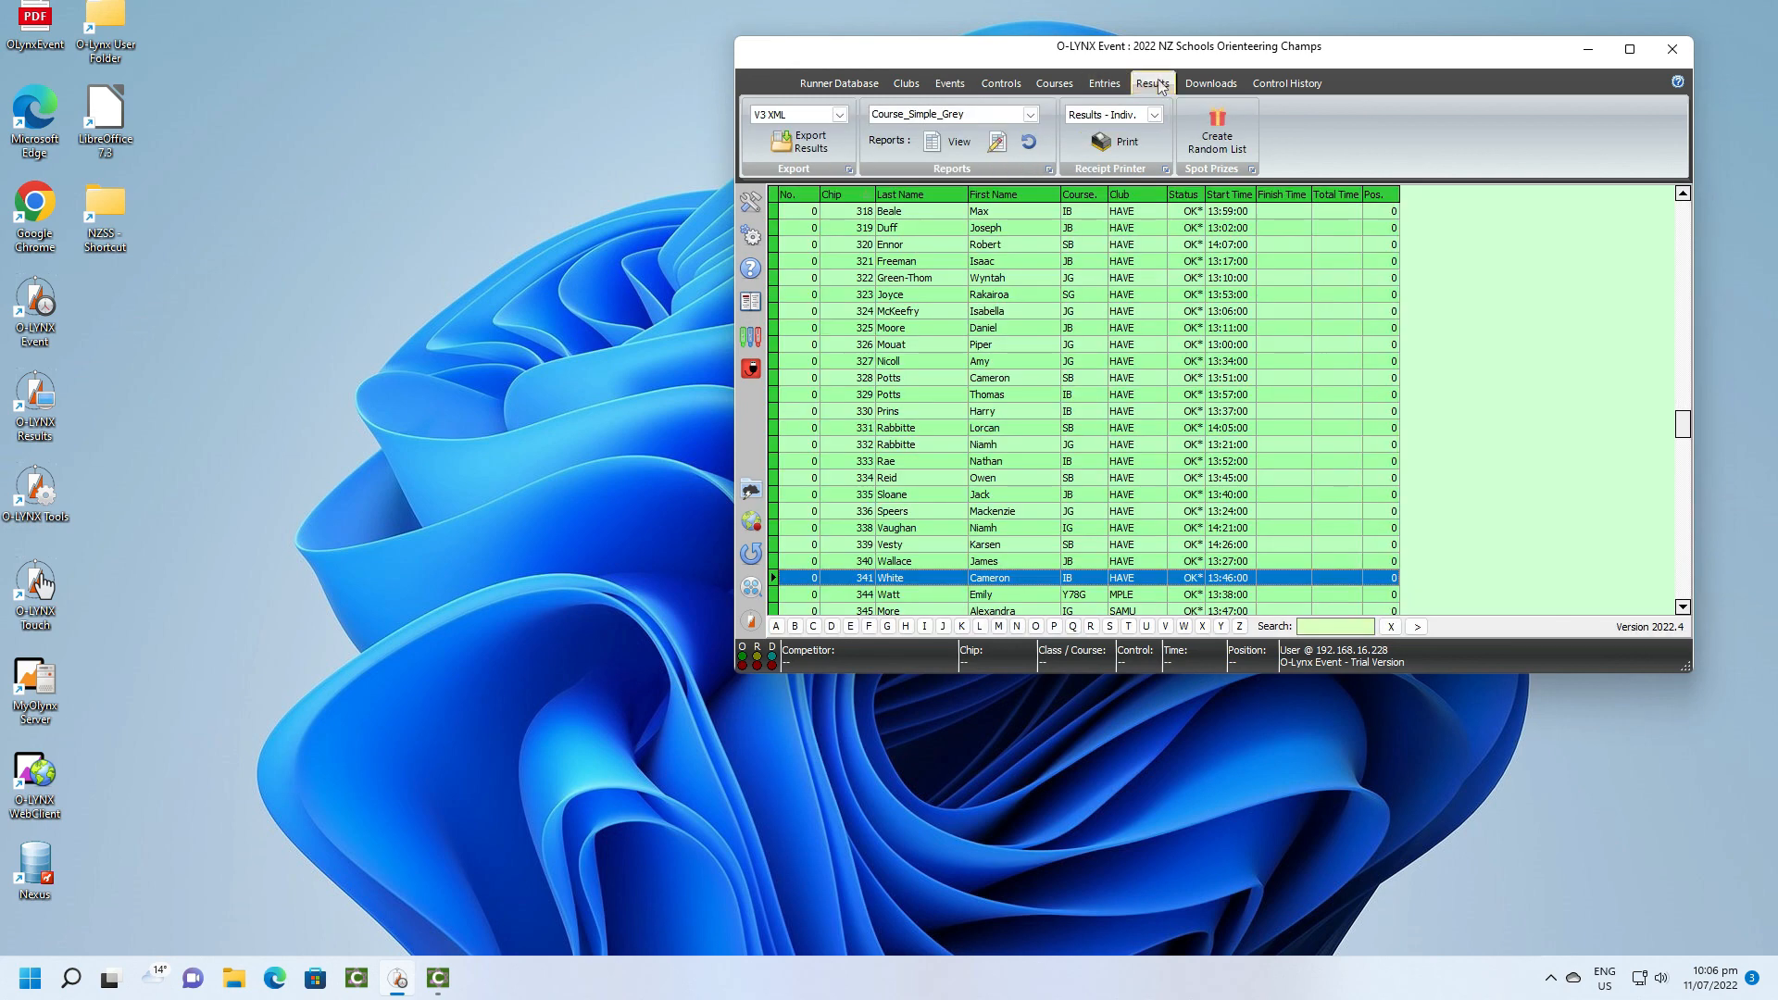
left_click(954, 140)
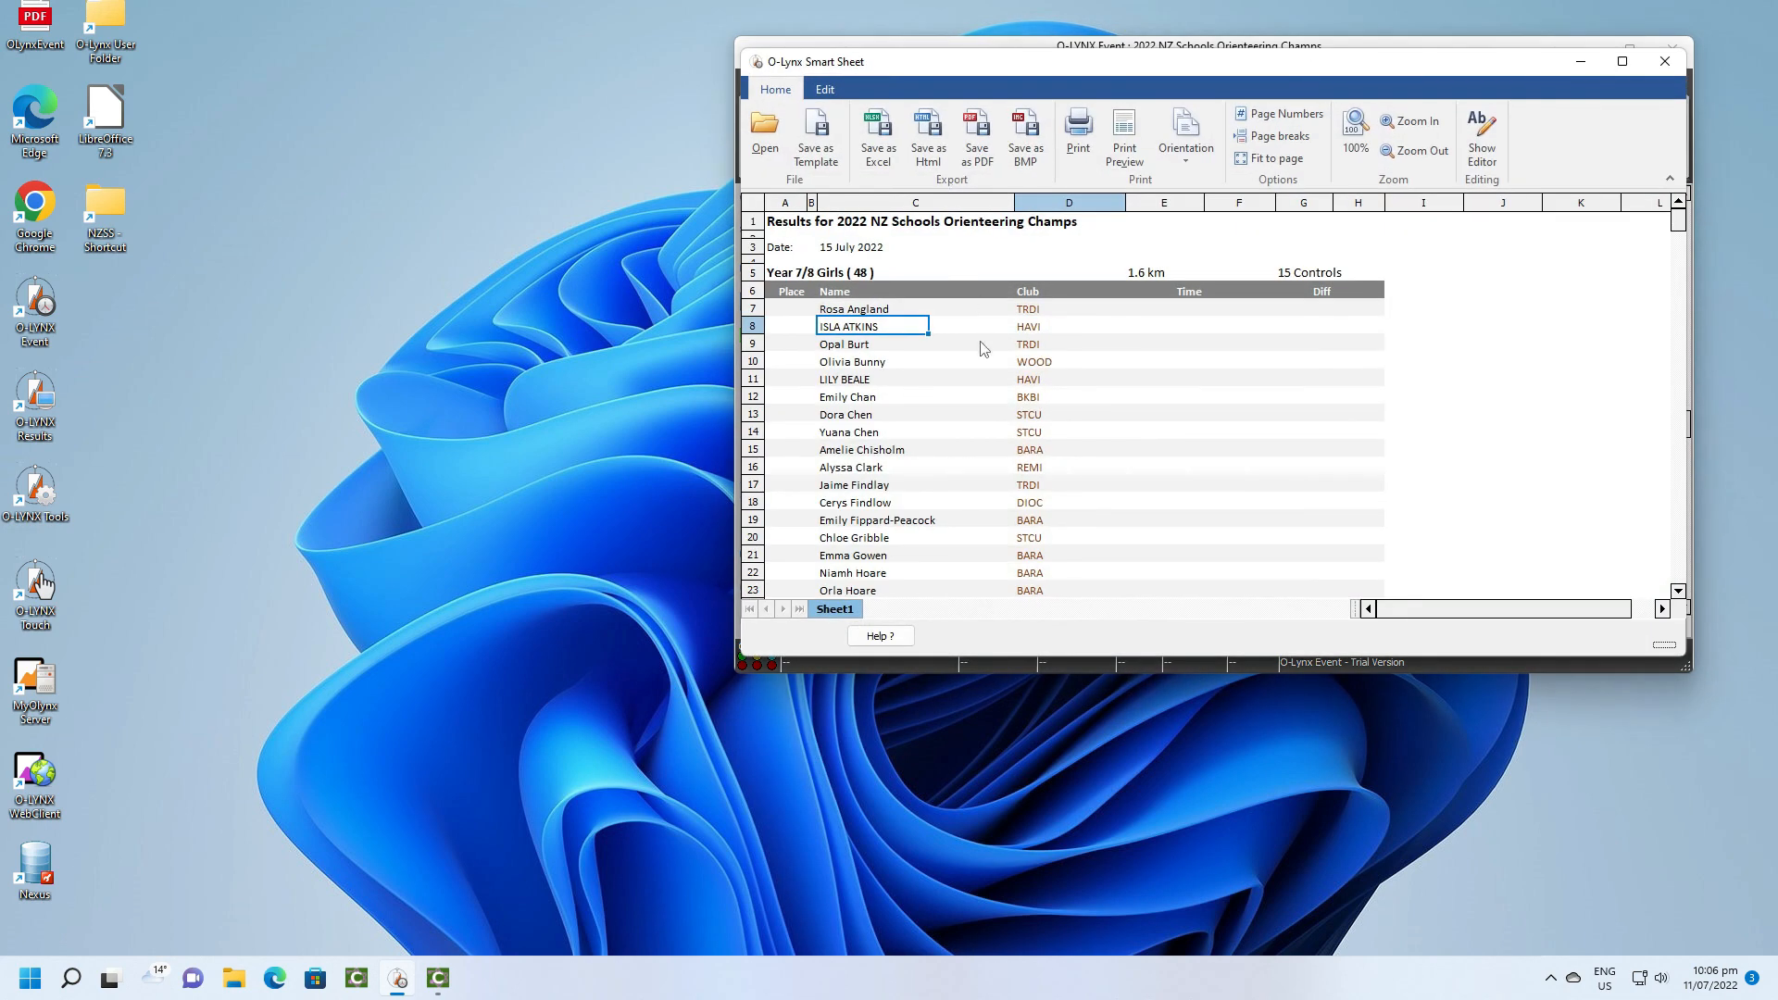
scroll(983, 348, "down", 16)
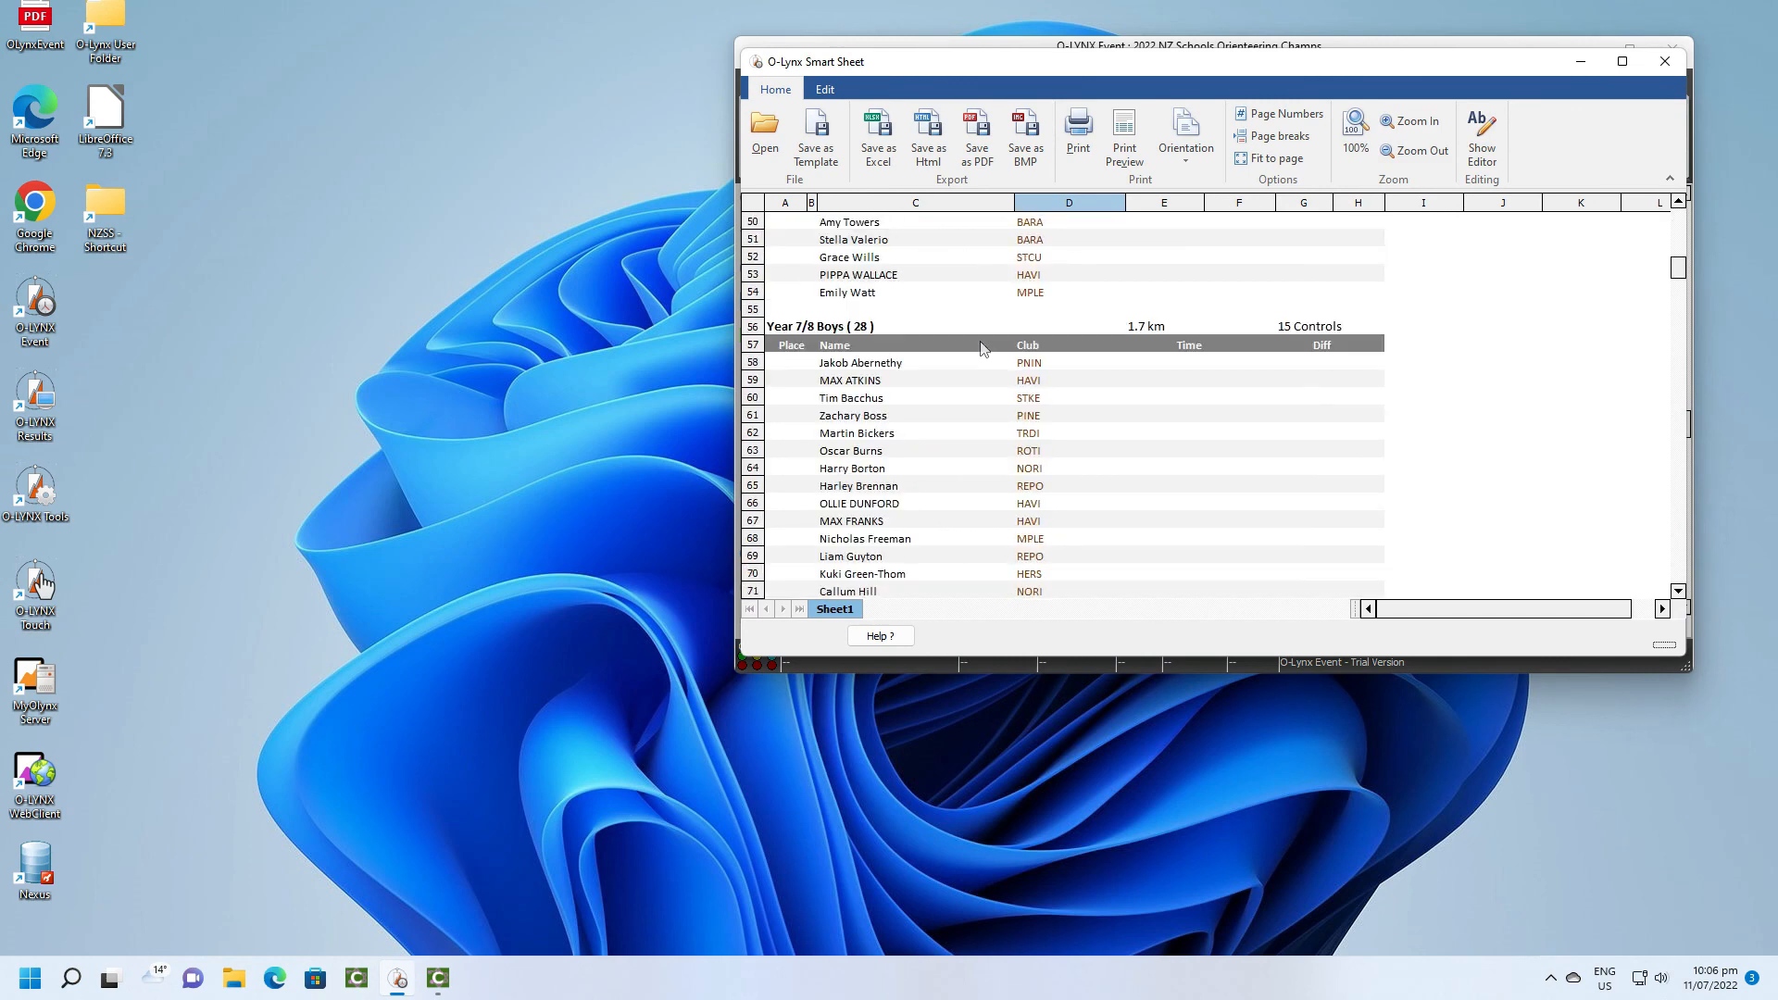
scroll(984, 349, "down", 9)
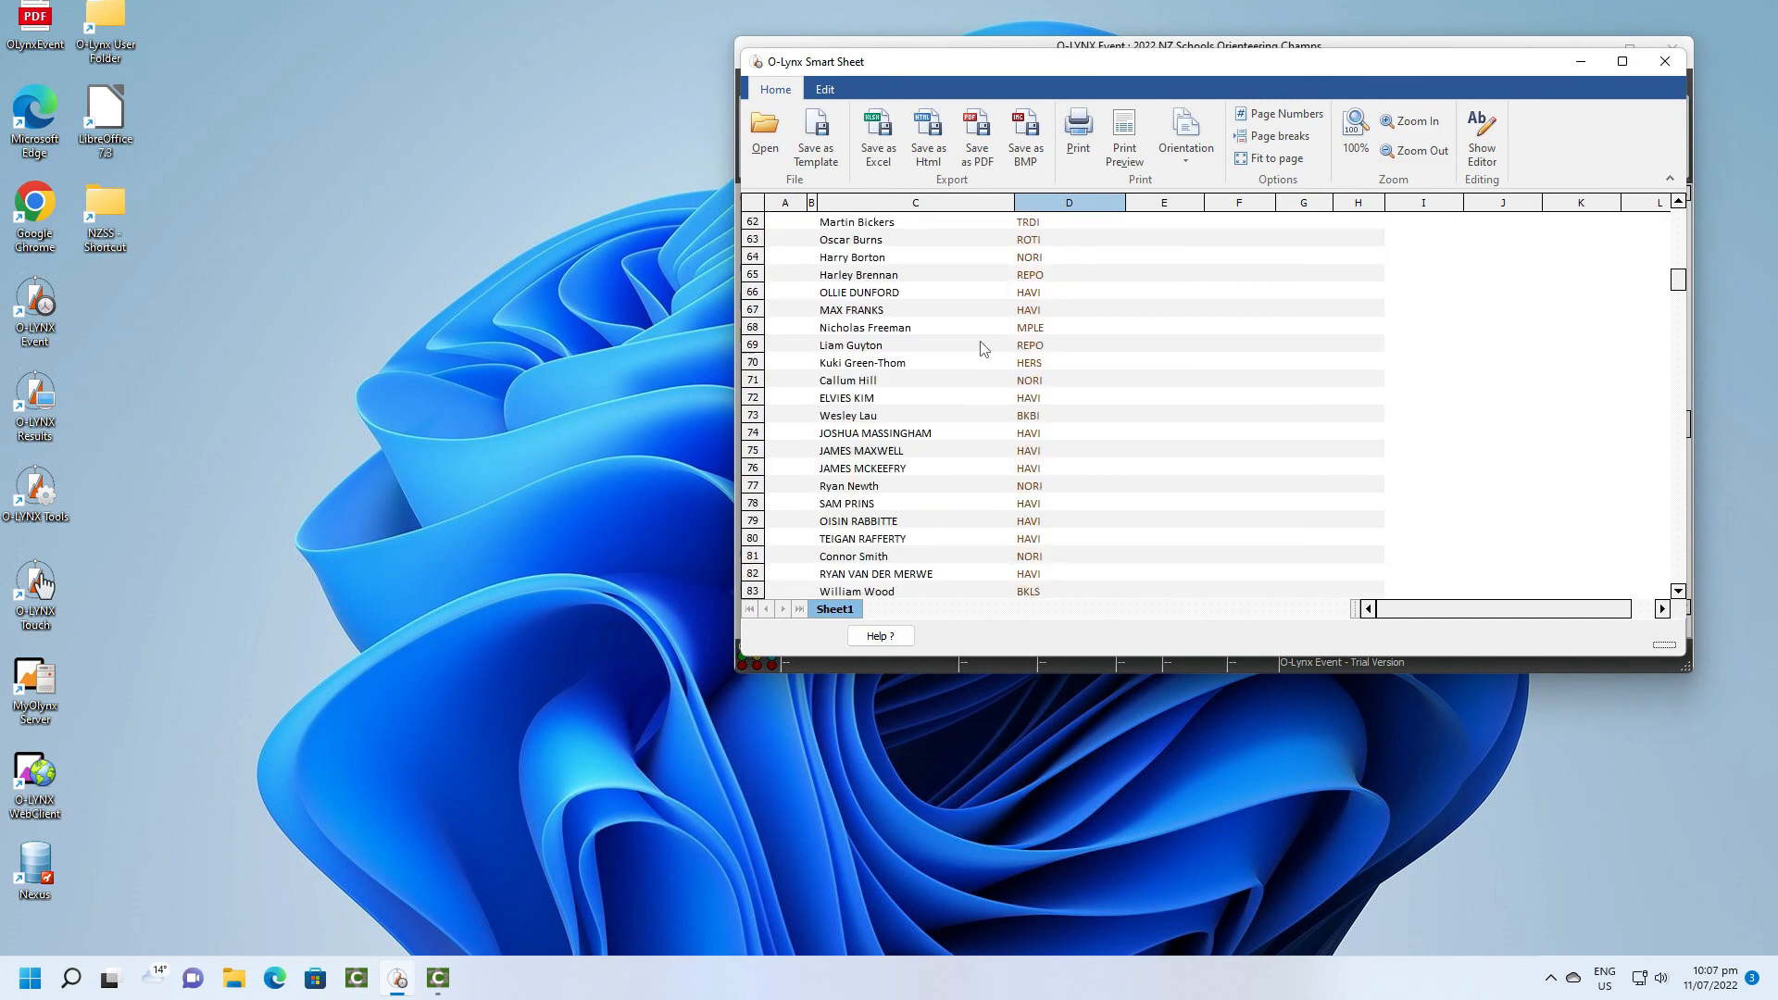
scroll(983, 348, "down", 3)
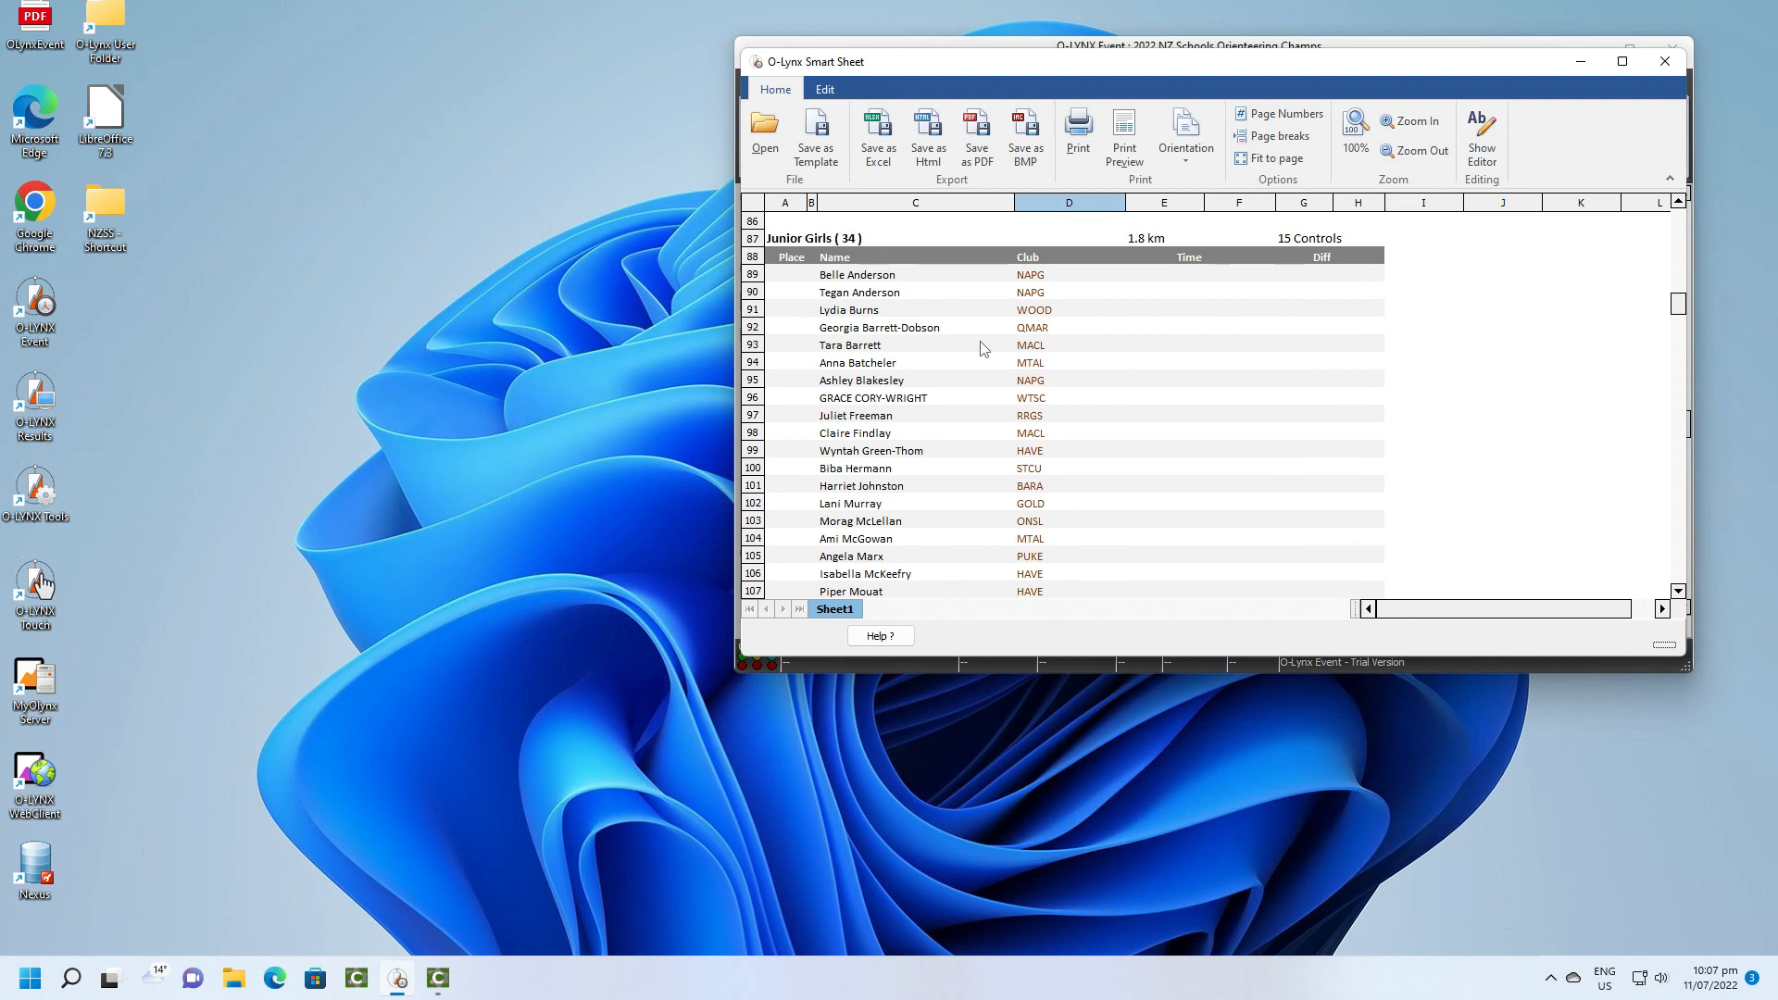
left_click(1664, 62)
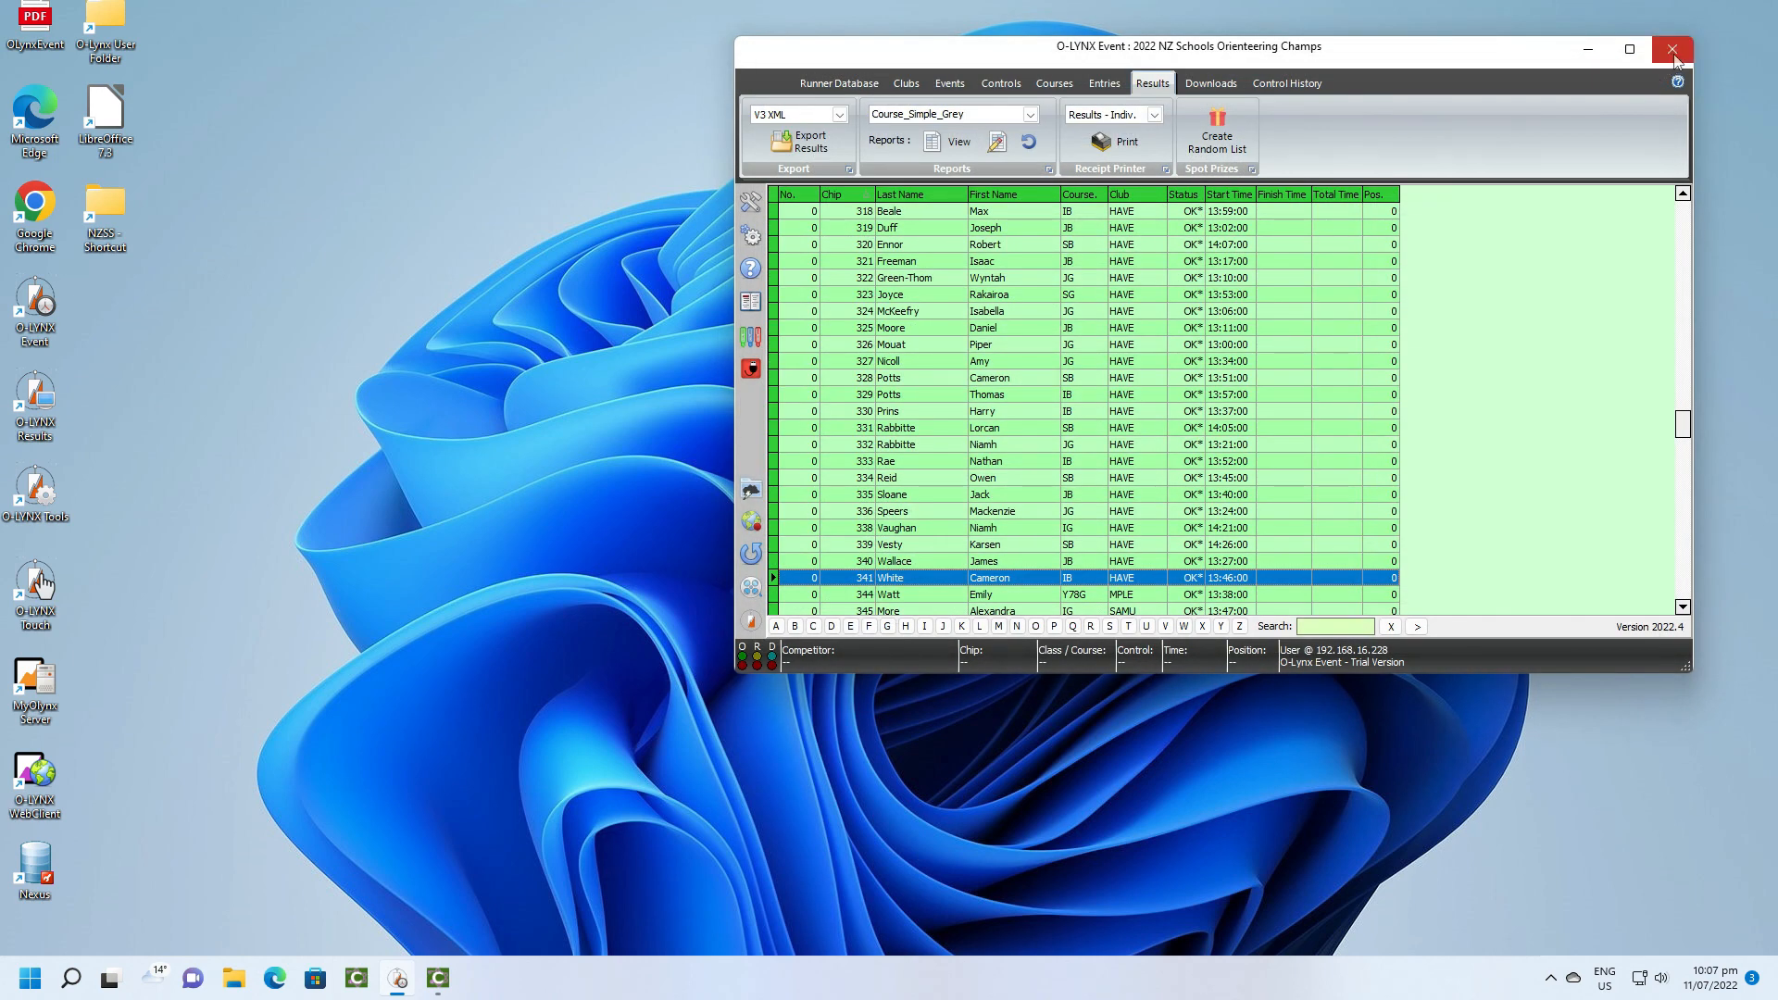